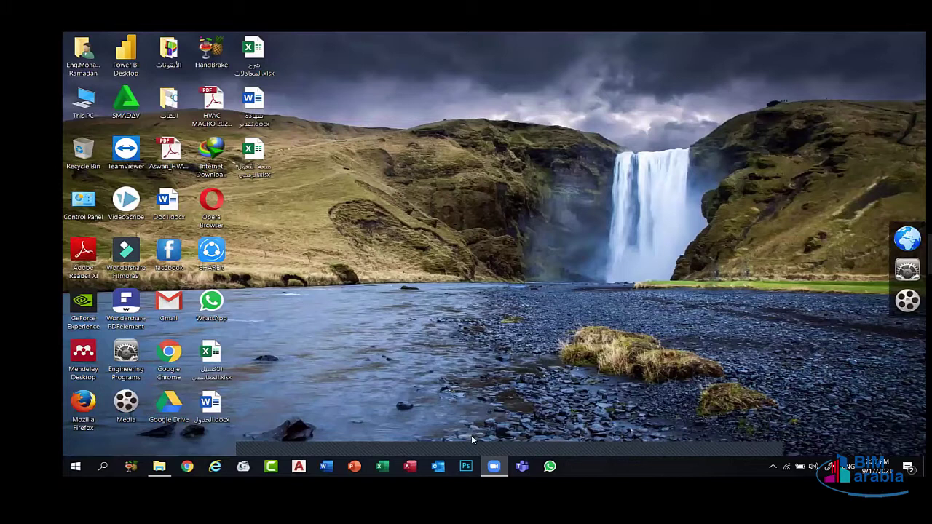
# Start from the Windows 10 desktop with its shortcut icons and taskbar visible.
pyautogui.moveTo(471, 435)
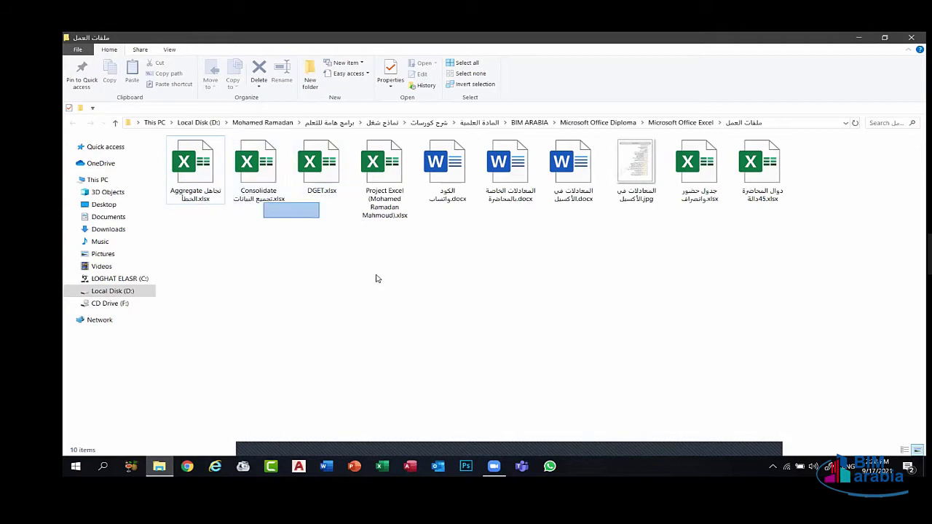
# Select the first two workbooks in the folder, then minimize windows to reveal the desktop.
pyautogui.moveTo(377, 277); pyautogui.dragTo(204, 187)
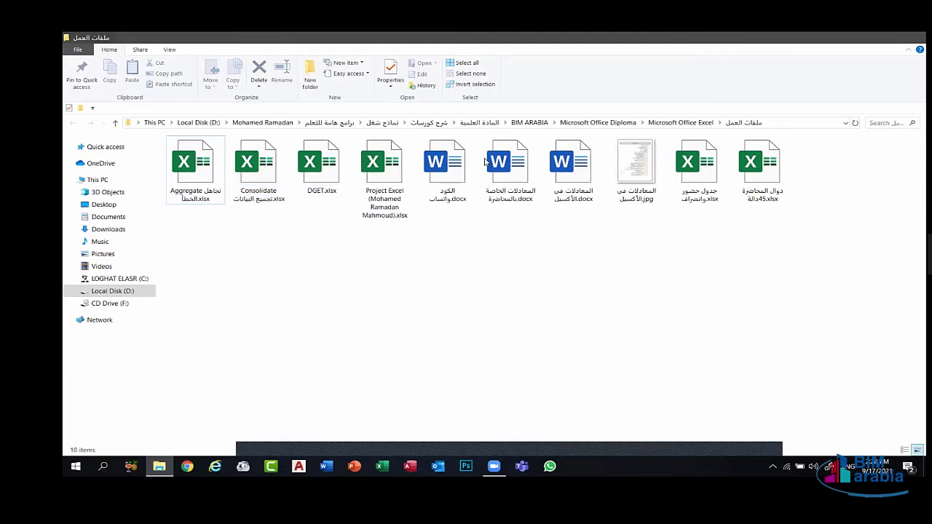
pyautogui.press('super+d')
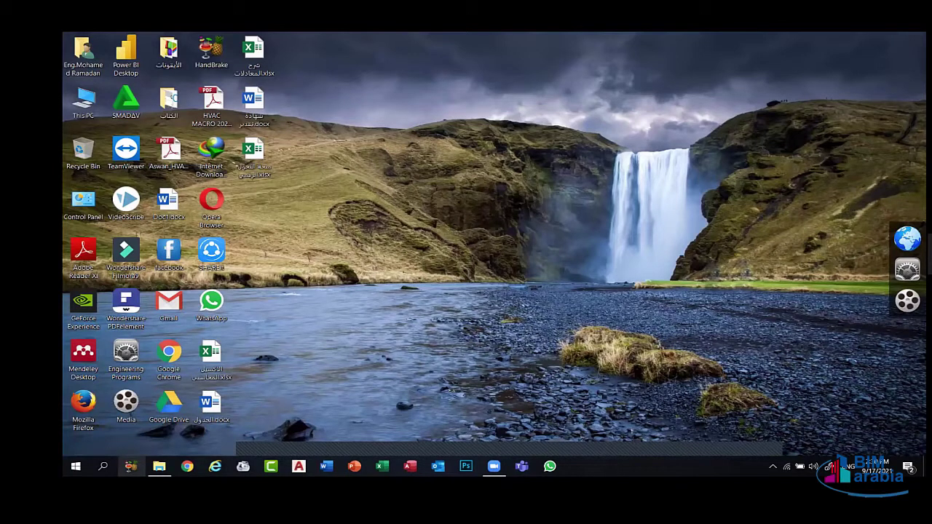
pyautogui.moveTo(158, 467)
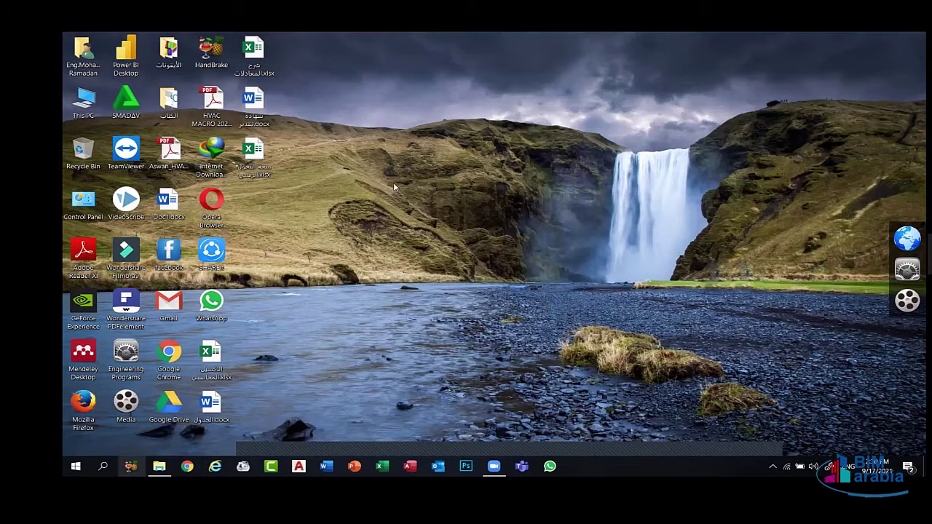
pyautogui.click(75, 466)
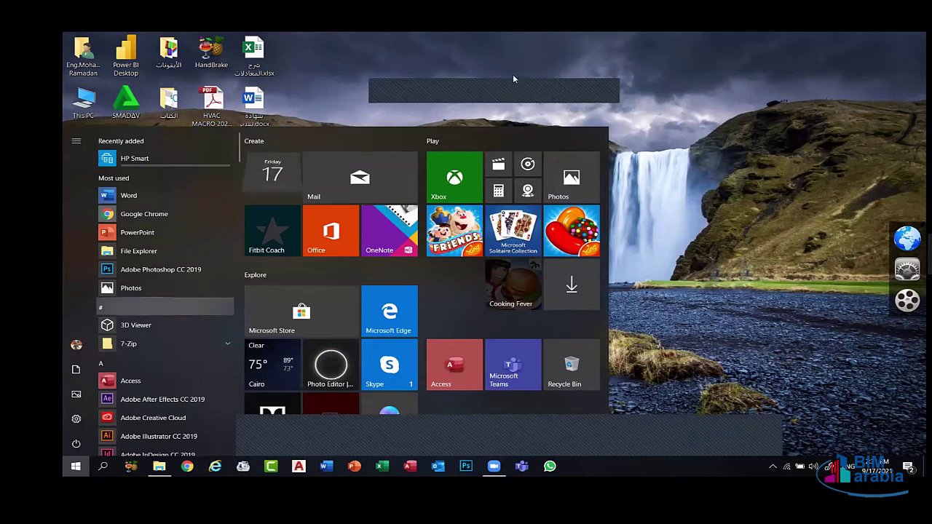
# Launch Alarms & Clock from the A entries of the Start menu app list.
pyautogui.click(74, 465)
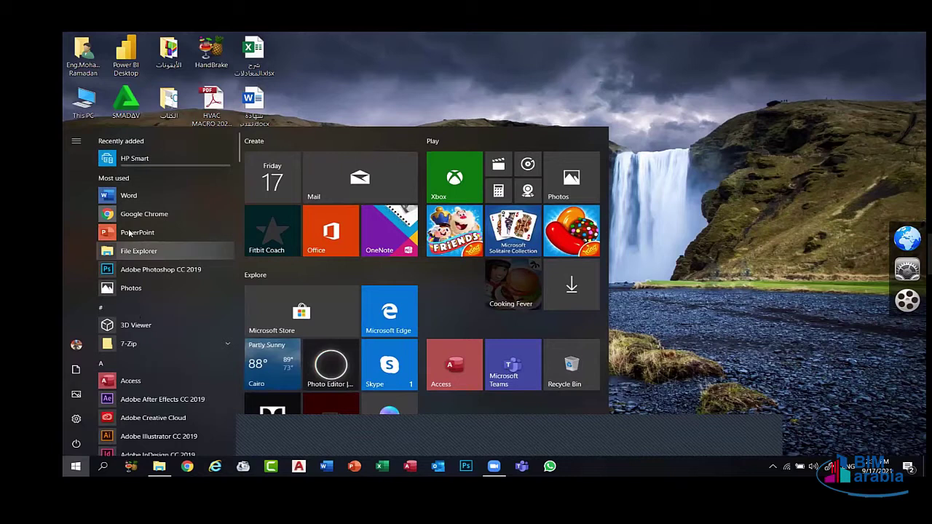
pyautogui.scroll(-4, 139, 252)
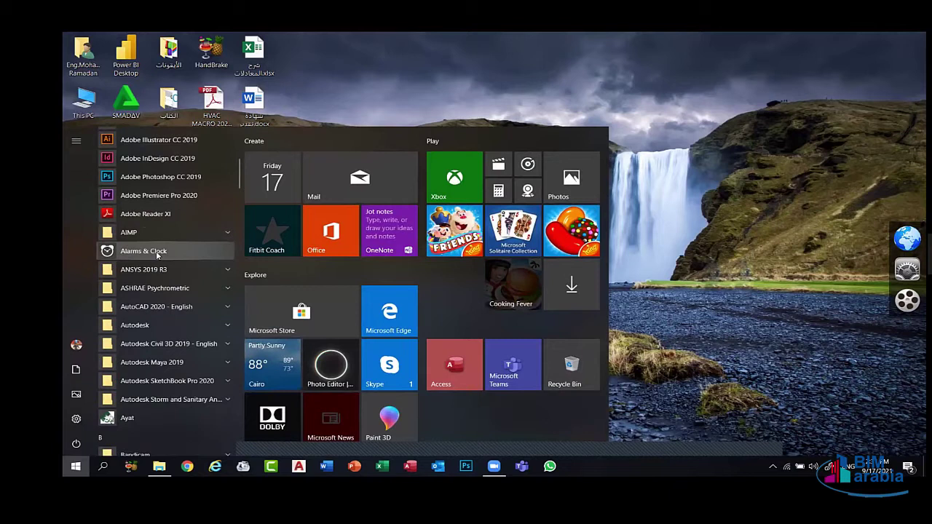
pyautogui.click(641, 329)
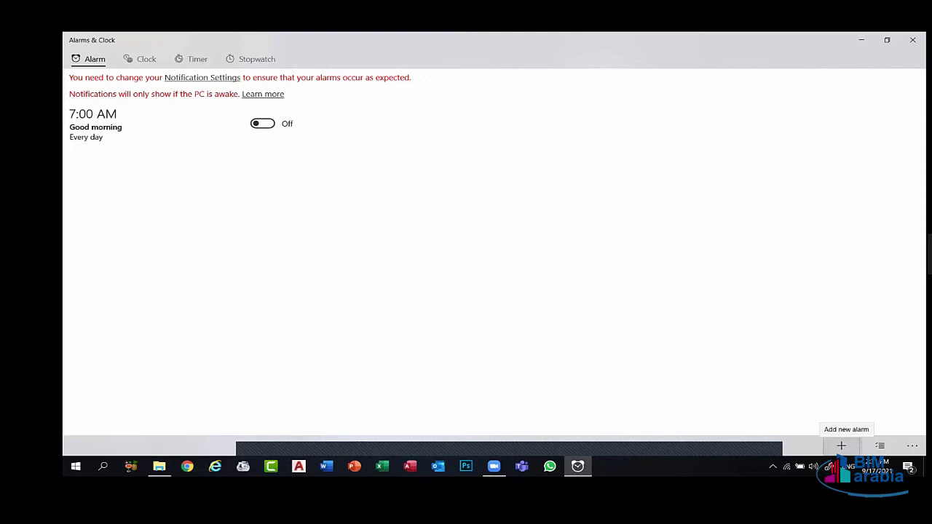
# Start a new 7:00 AM alarm, trying PM then AM, keeping its name and repeat days.
pyautogui.click(841, 445)
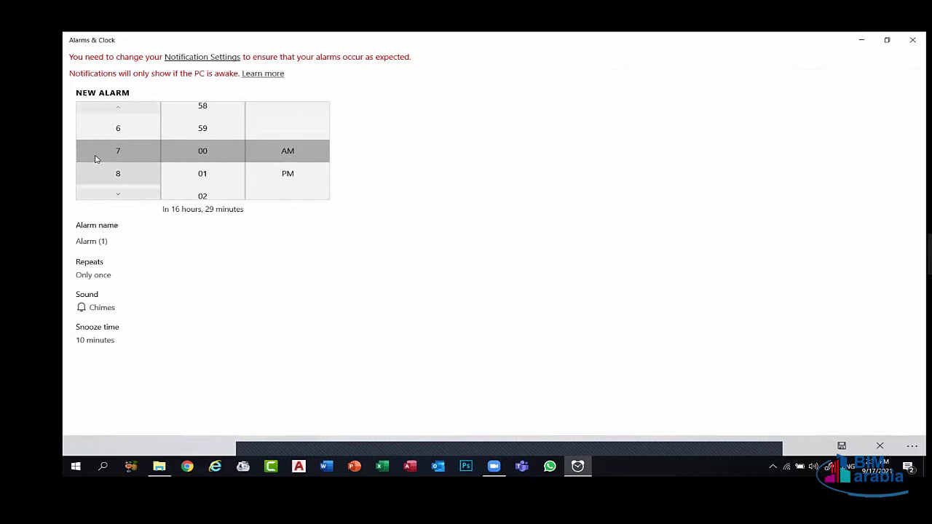
pyautogui.click(285, 195)
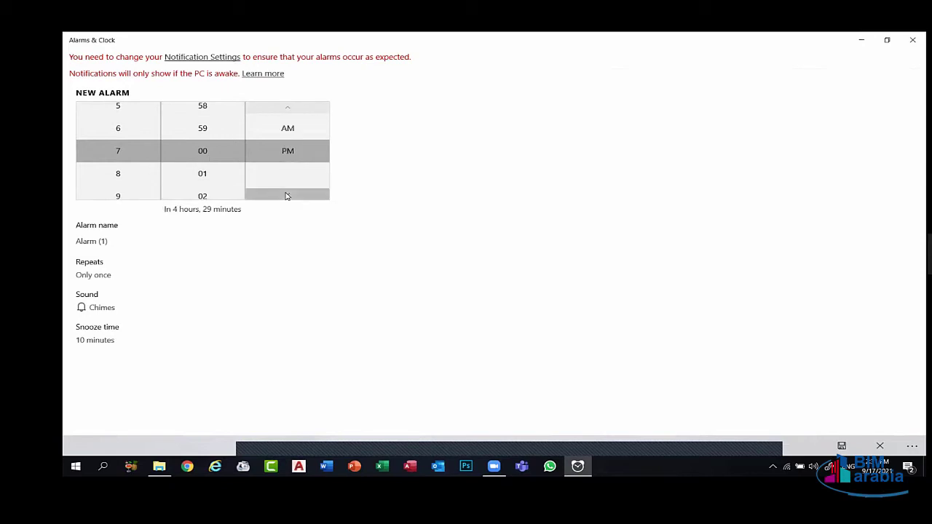
pyautogui.click(287, 109)
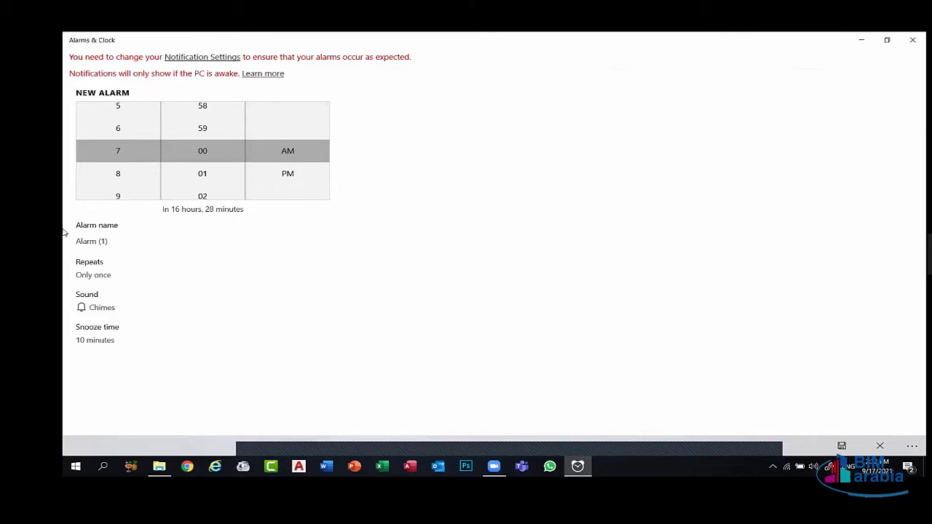
pyautogui.click(102, 241)
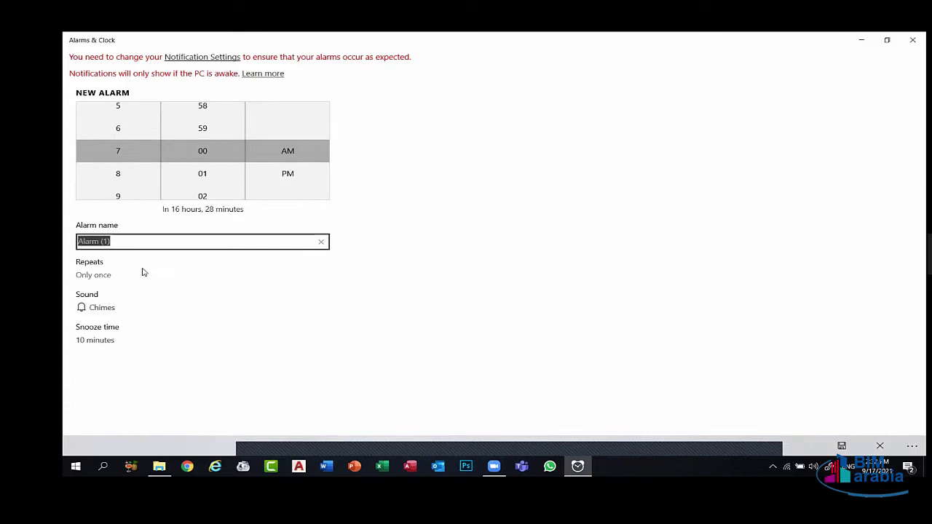
pyautogui.click(101, 274)
pyautogui.click(100, 274)
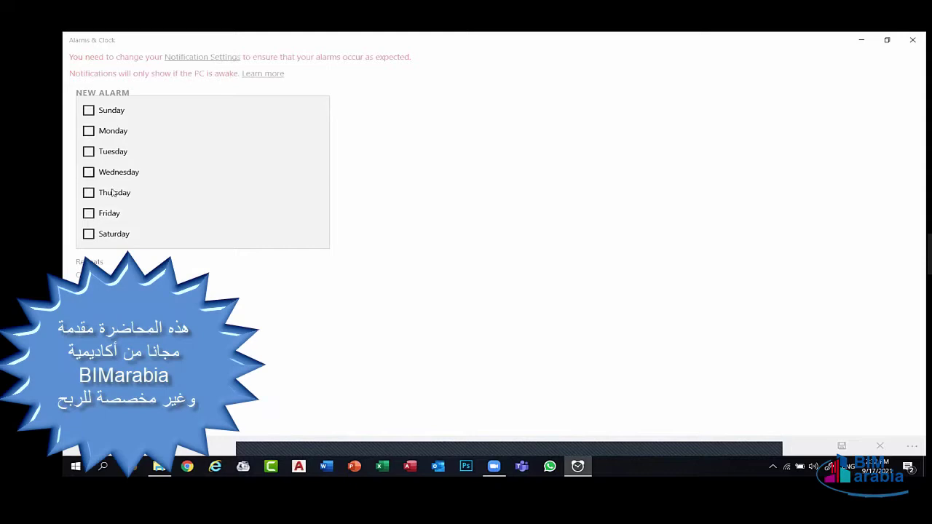
pyautogui.press('Escape')
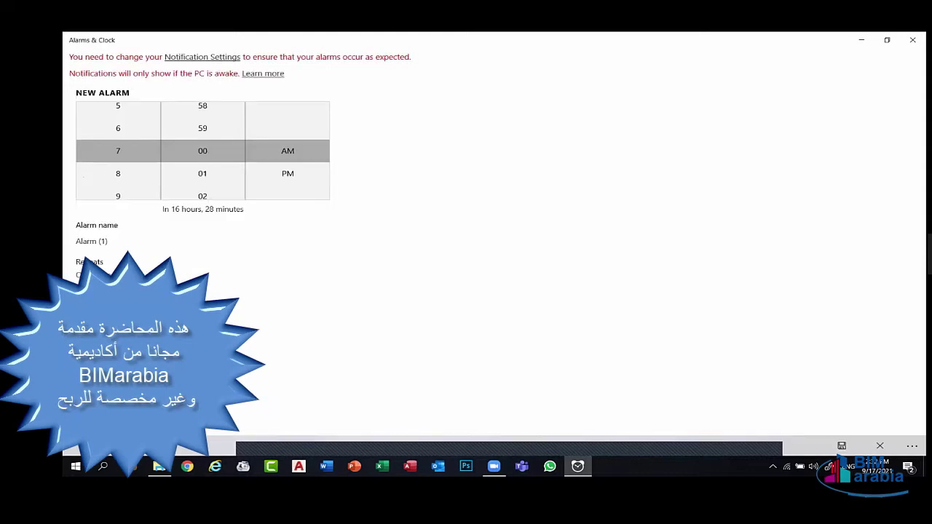
# Preview the Tap, Jingle, Transition, Descending, Bounce and Echo alarm sounds.
pyautogui.click(102, 307)
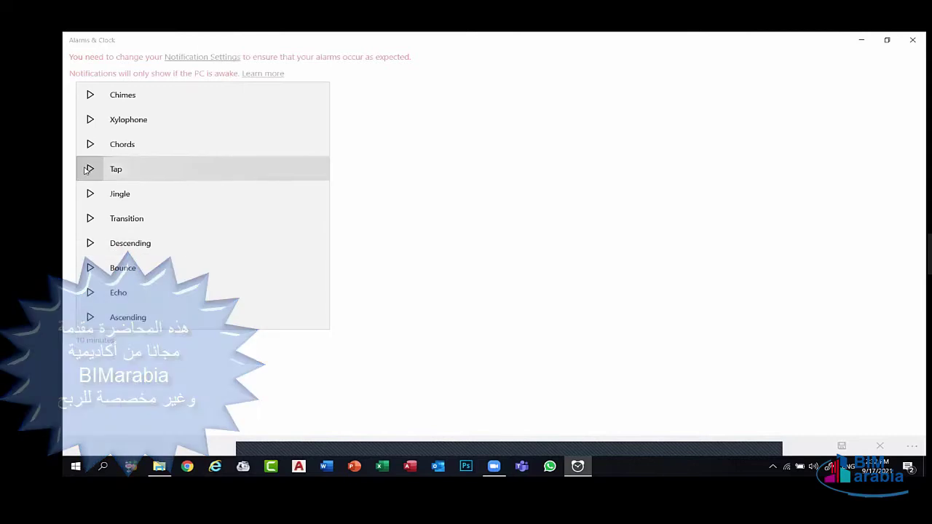
pyautogui.click(90, 172)
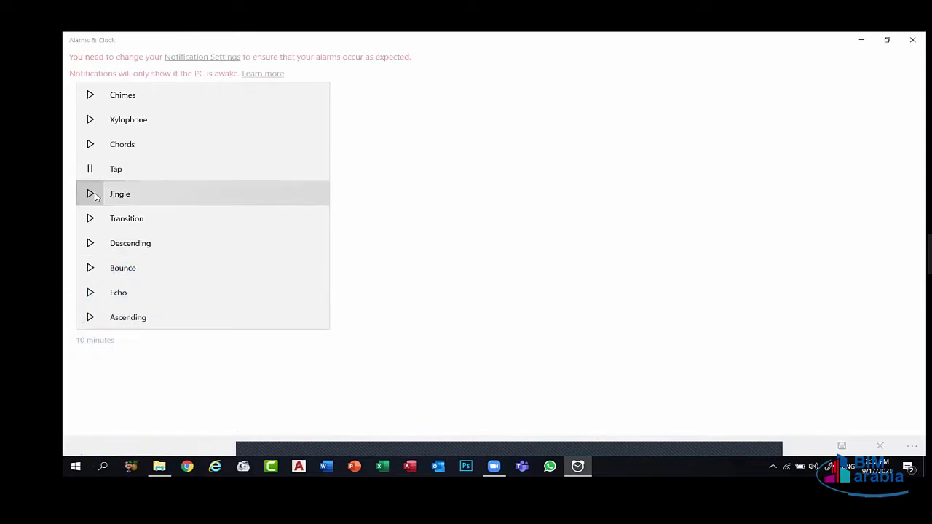
pyautogui.click(91, 194)
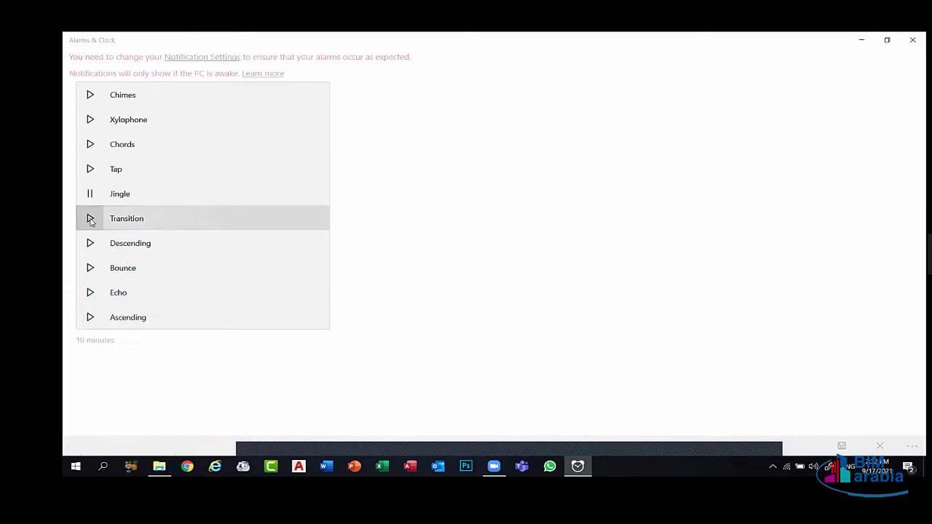
pyautogui.click(90, 218)
pyautogui.click(90, 243)
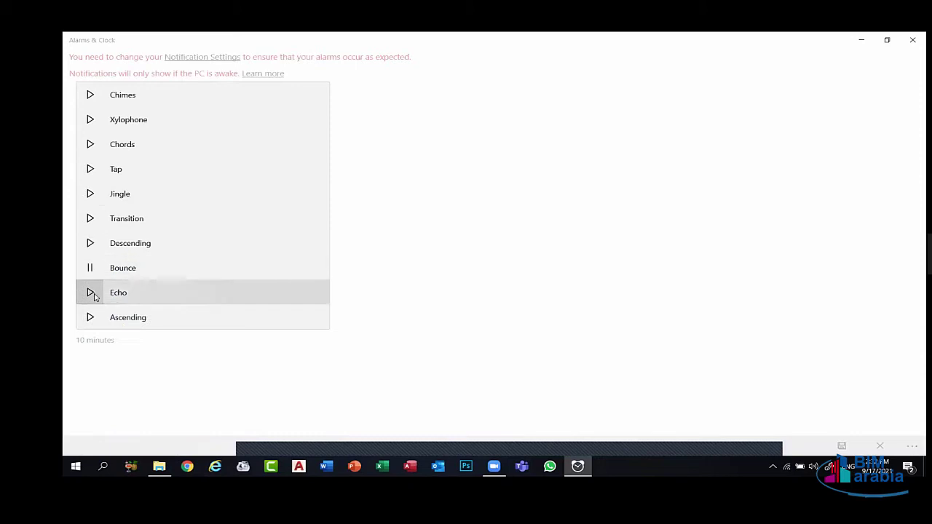
pyautogui.click(89, 293)
pyautogui.click(159, 354)
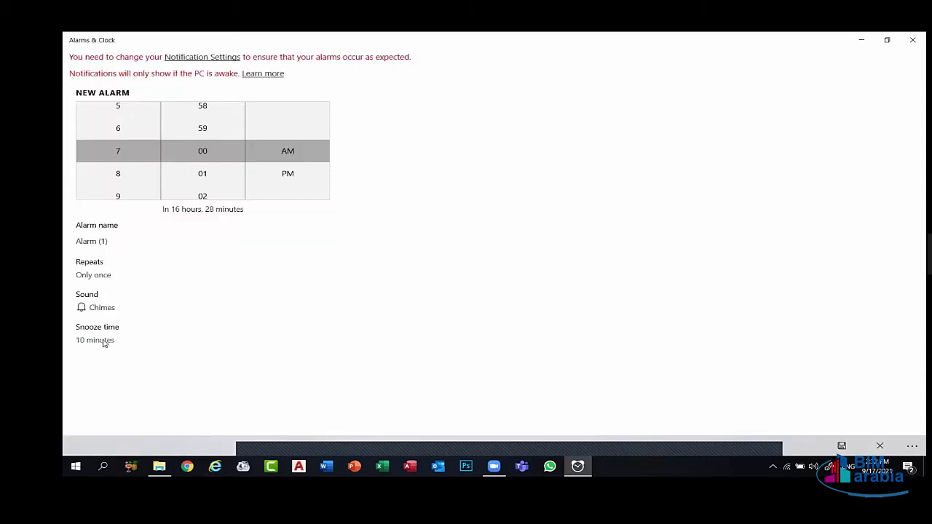
# Keep the 10-minute snooze time and save the alarm.
pyautogui.click(154, 340)
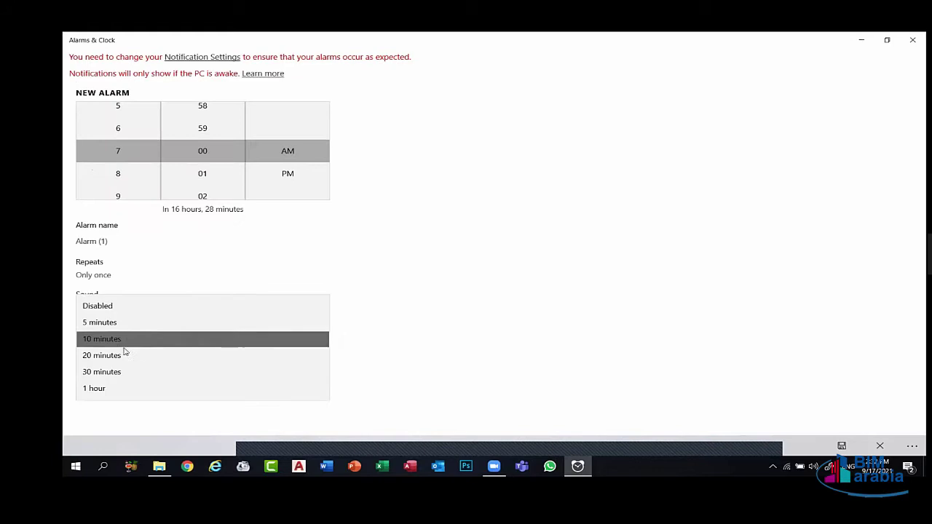
pyautogui.click(186, 273)
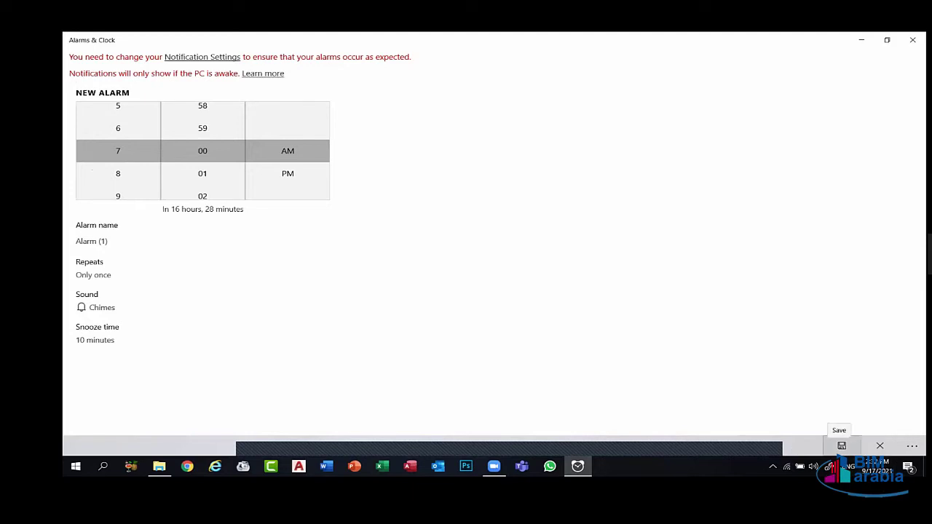
pyautogui.click(841, 446)
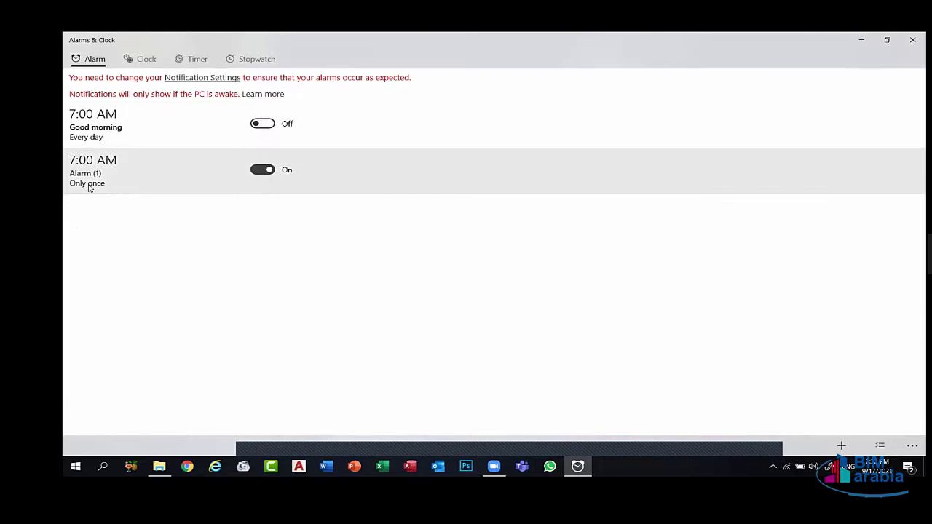
# Toggle Alarm (1) off and on, check the extra options, and cancel a new alarm.
pyautogui.click(263, 170)
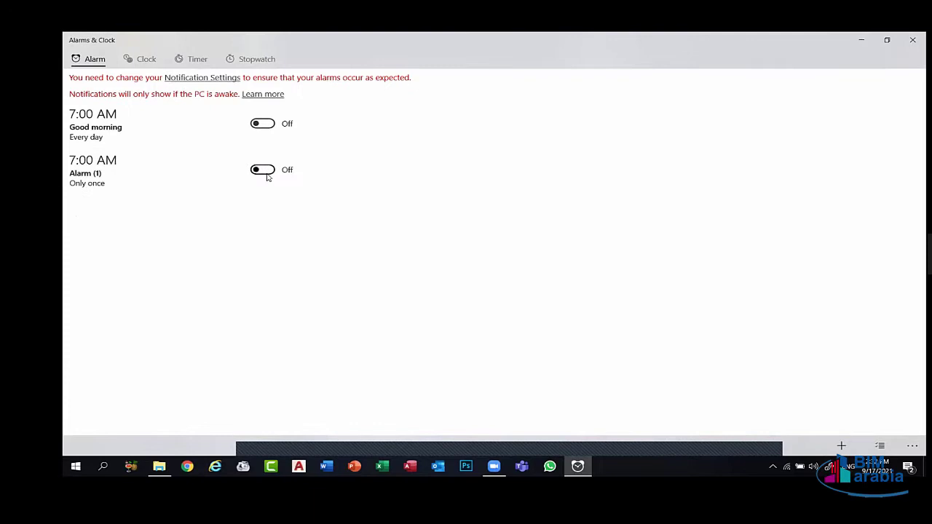
pyautogui.click(268, 169)
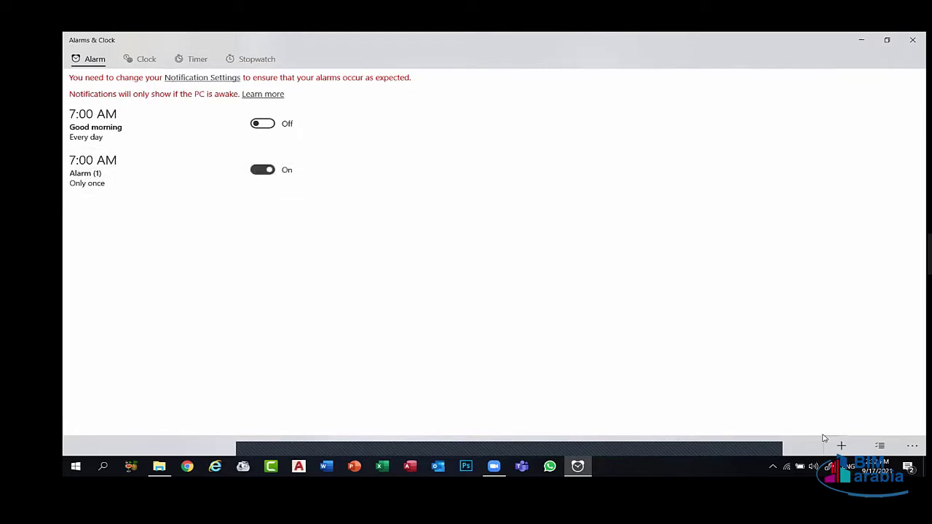
pyautogui.click(912, 445)
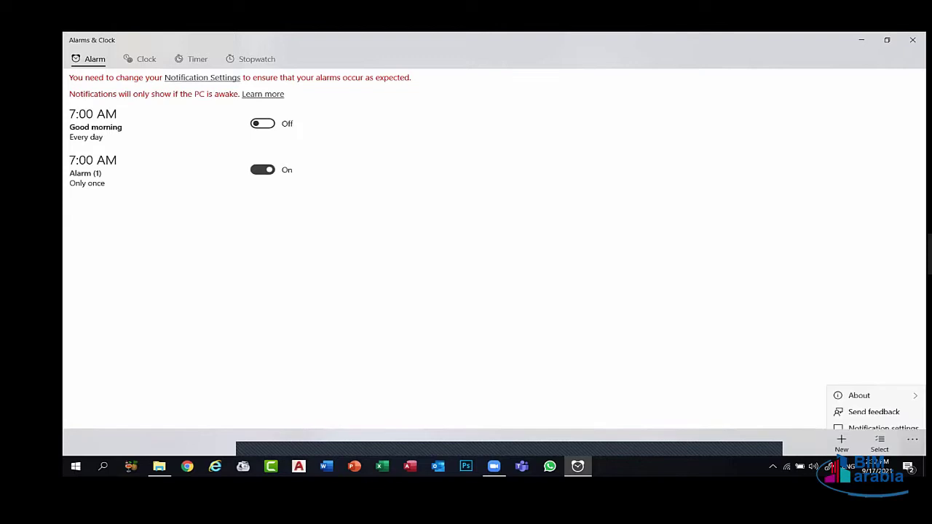
pyautogui.click(912, 437)
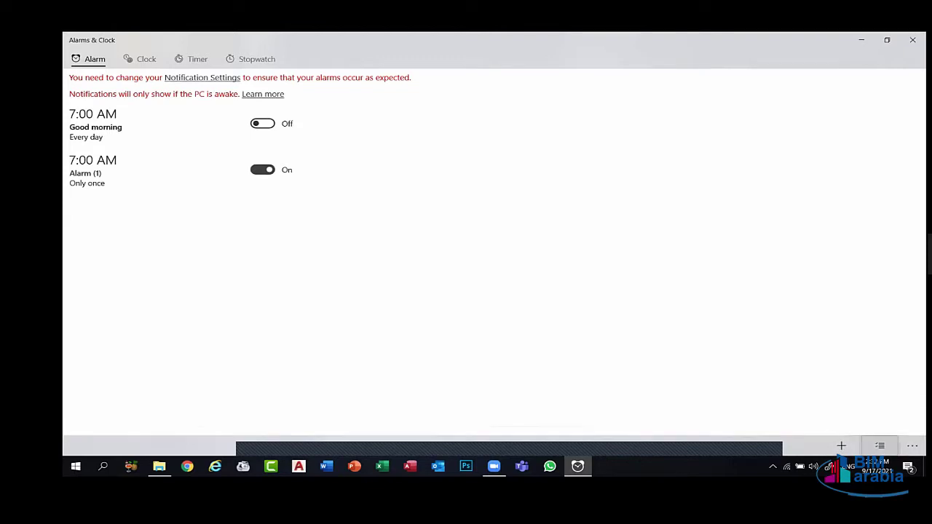
pyautogui.click(841, 445)
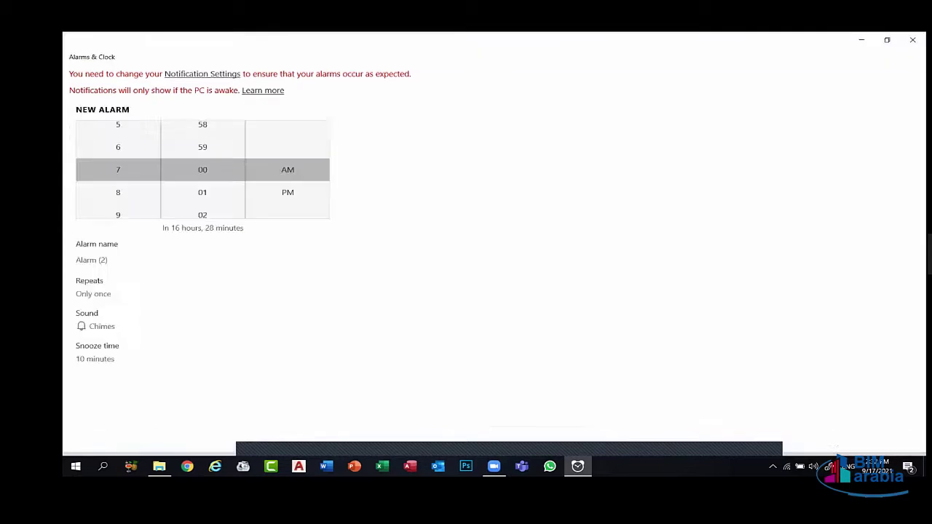
pyautogui.press('Escape')
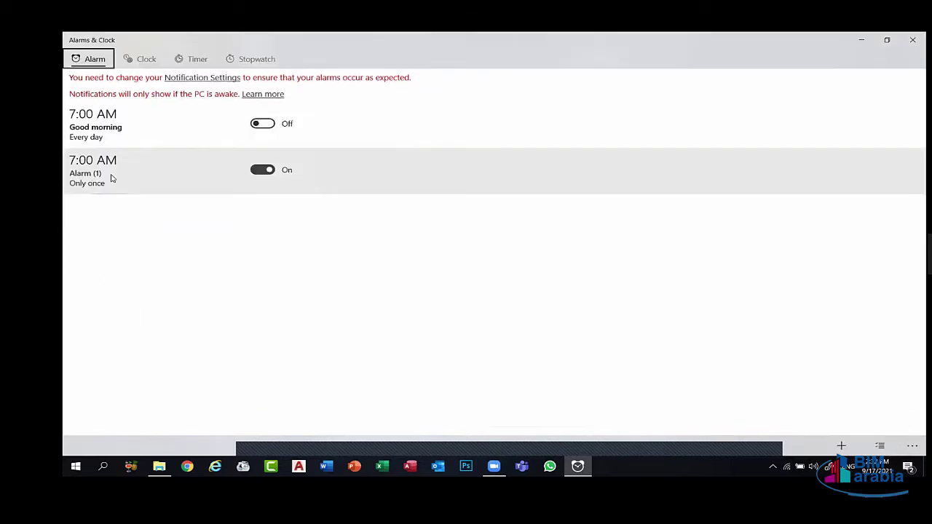
# Open Alarm (1) and confirm deleting it.
pyautogui.click(120, 166)
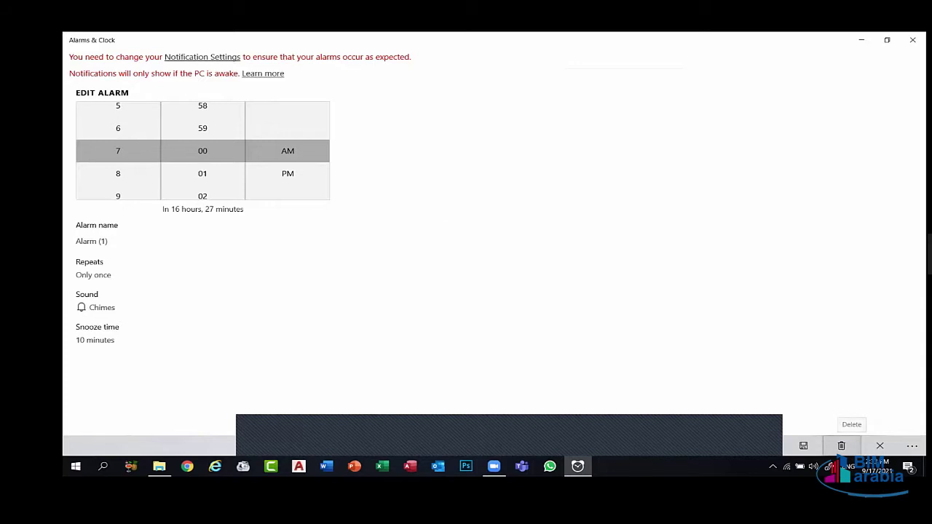
pyautogui.click(841, 446)
pyautogui.click(475, 263)
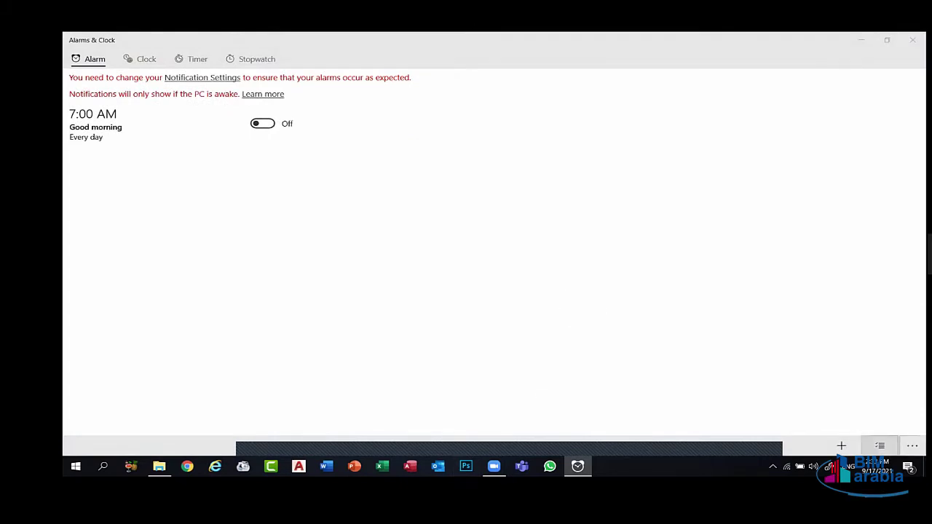
# Toggle selection mode on the alarm list several times.
pyautogui.click(879, 446)
pyautogui.click(879, 446)
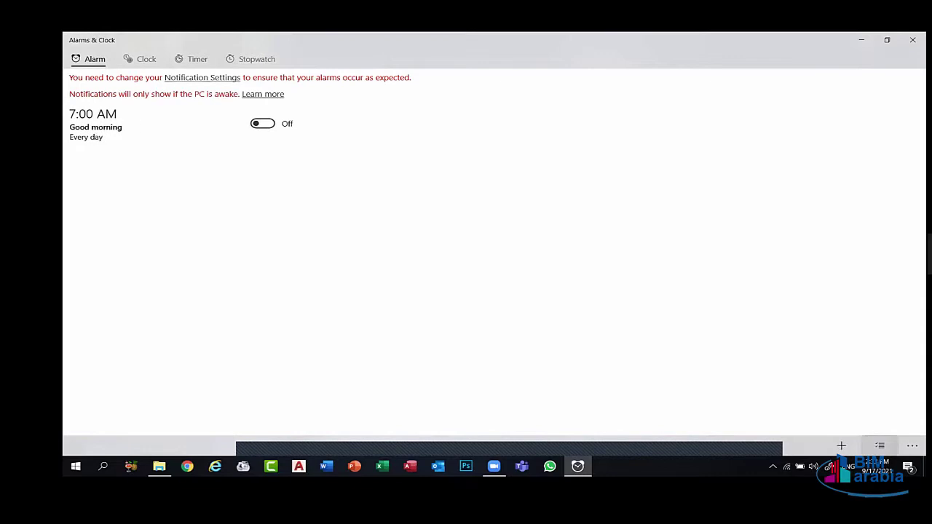
pyautogui.click(879, 446)
pyautogui.click(879, 446)
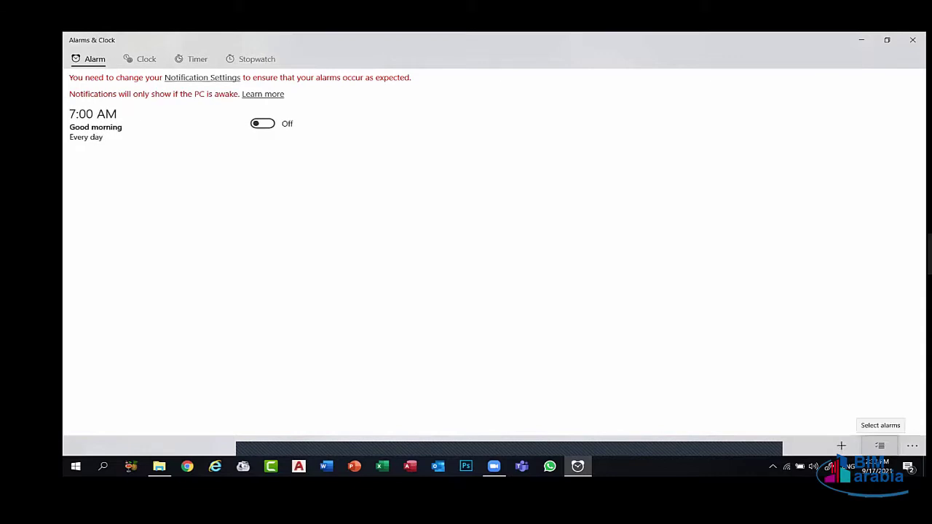
pyautogui.click(880, 446)
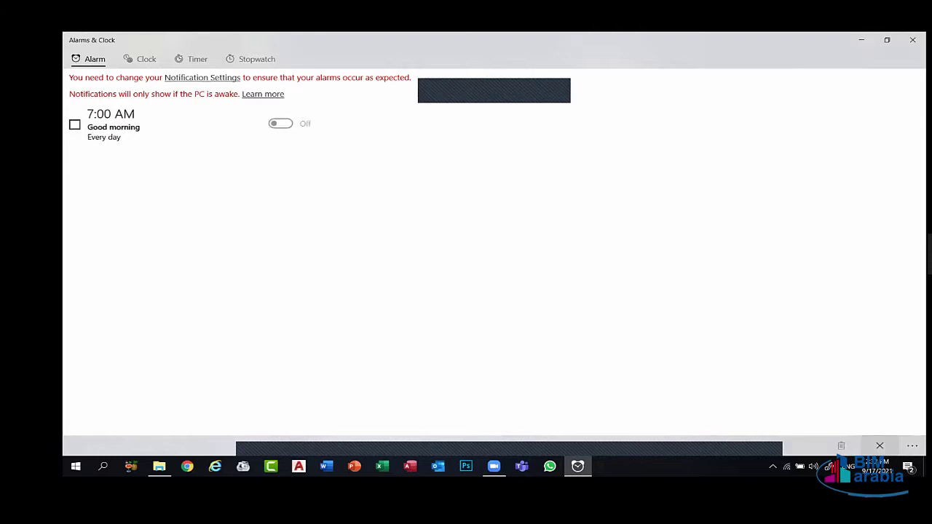
pyautogui.click(880, 446)
pyautogui.click(879, 445)
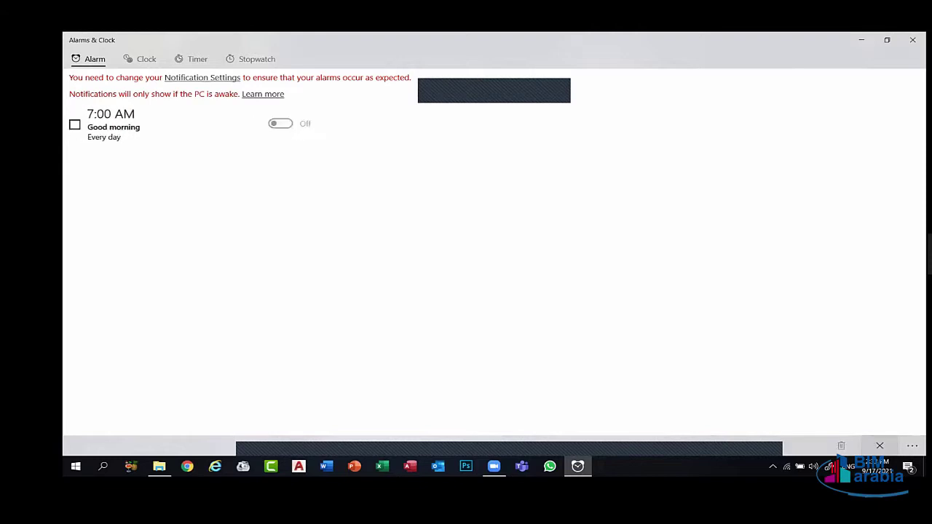
# Tick and untick the 7:00 AM alarm, then view the world clock map.
pyautogui.click(72, 131)
pyautogui.click(71, 133)
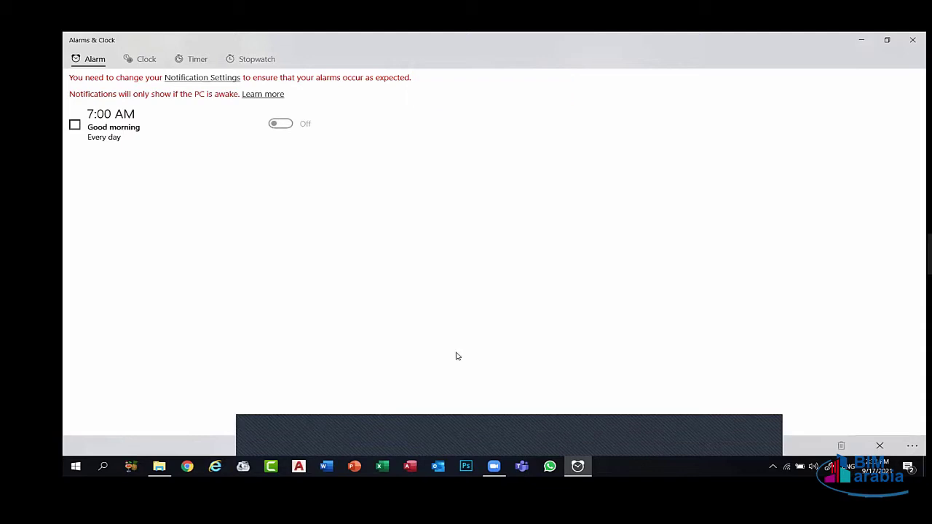
pyautogui.click(145, 63)
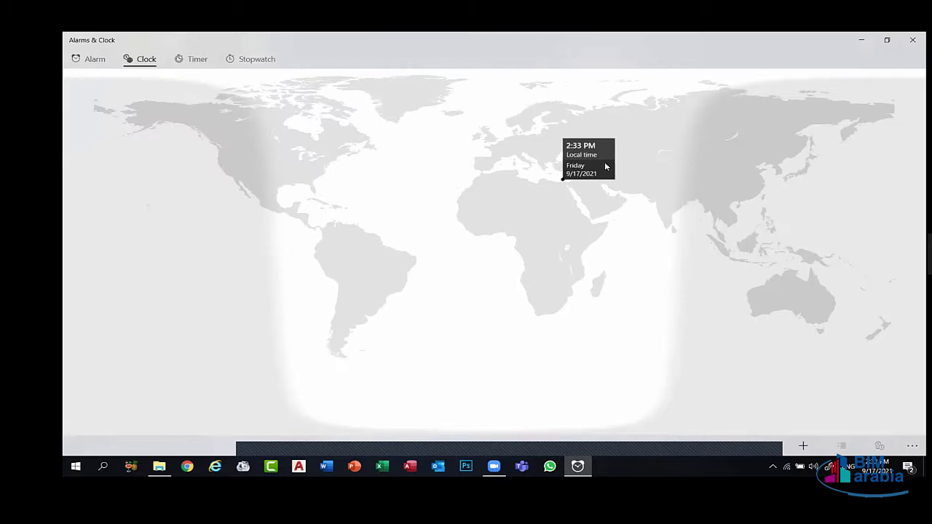
# Start and pause the 15:30 countdown timer.
pyautogui.click(194, 59)
pyautogui.click(497, 159)
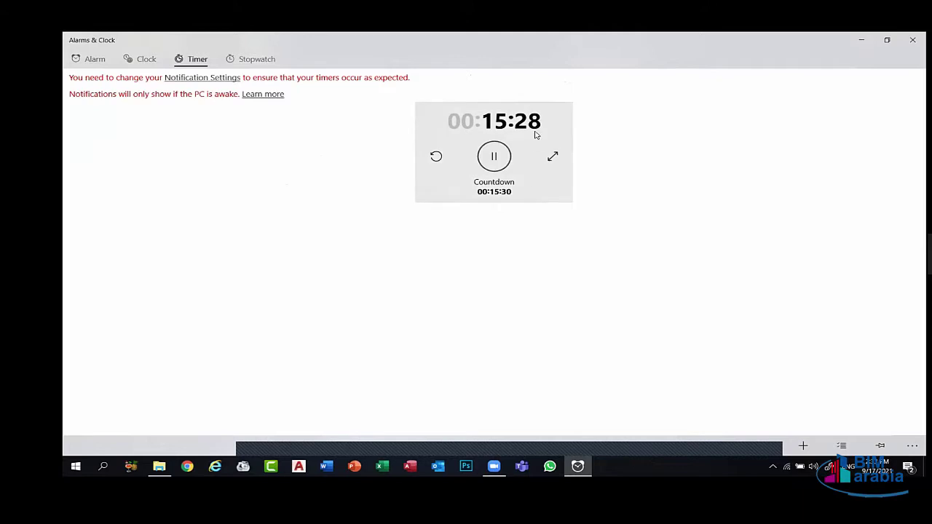
pyautogui.click(507, 156)
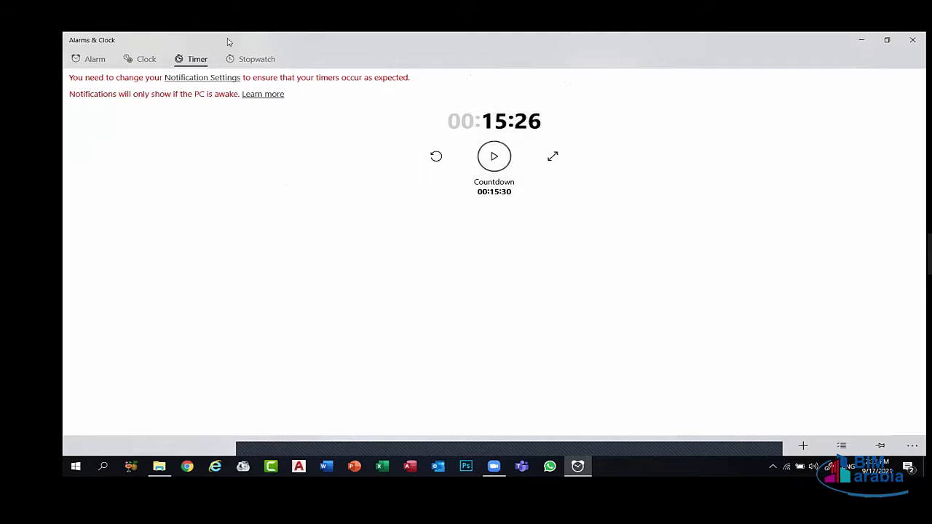
# Run, pause and reset the stopwatch, then reset the countdown to 00:15:30.
pyautogui.click(255, 61)
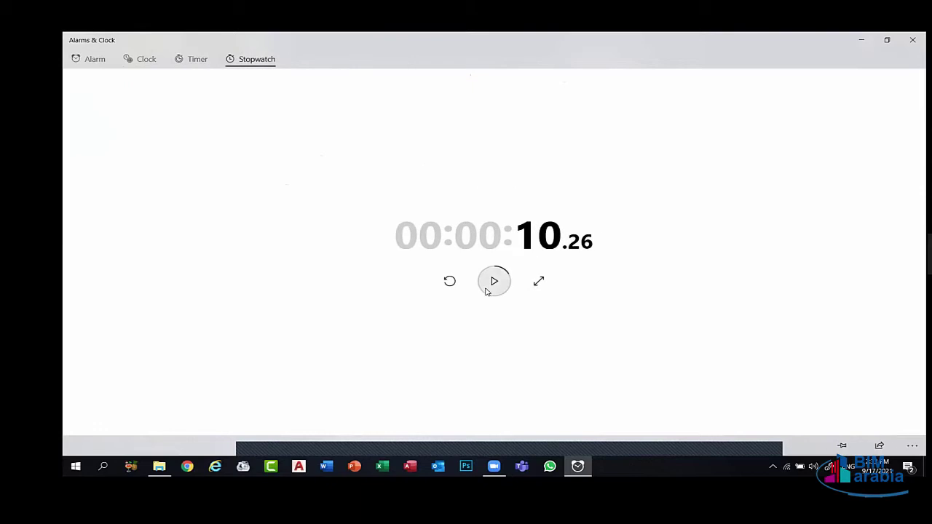
pyautogui.click(487, 291)
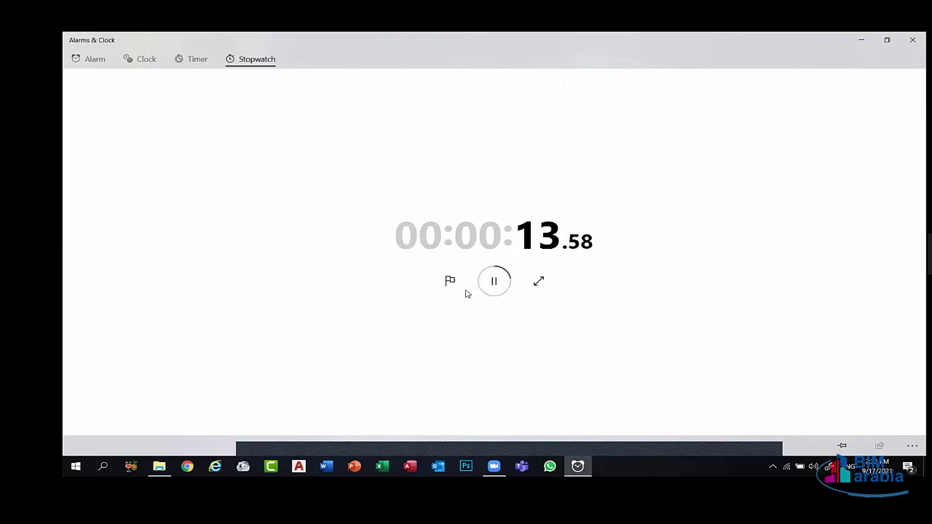
pyautogui.click(492, 286)
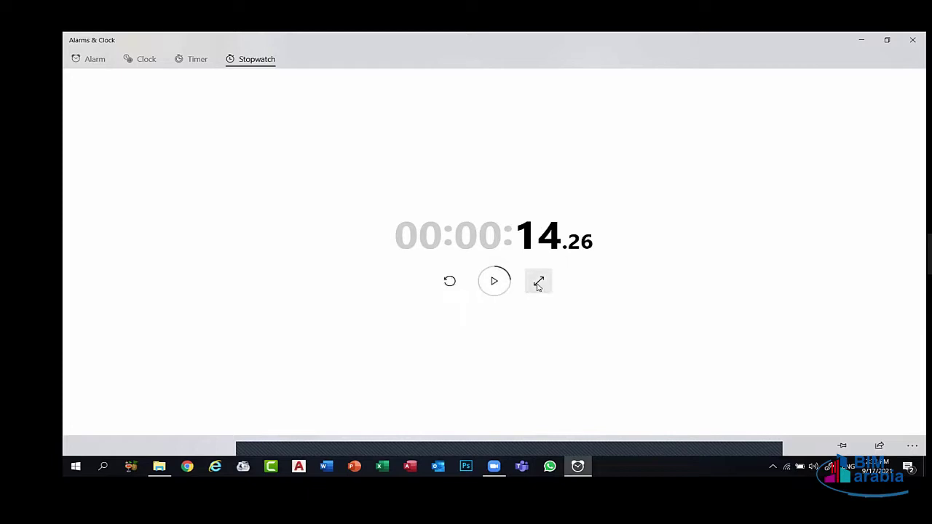
pyautogui.click(449, 283)
pyautogui.click(197, 59)
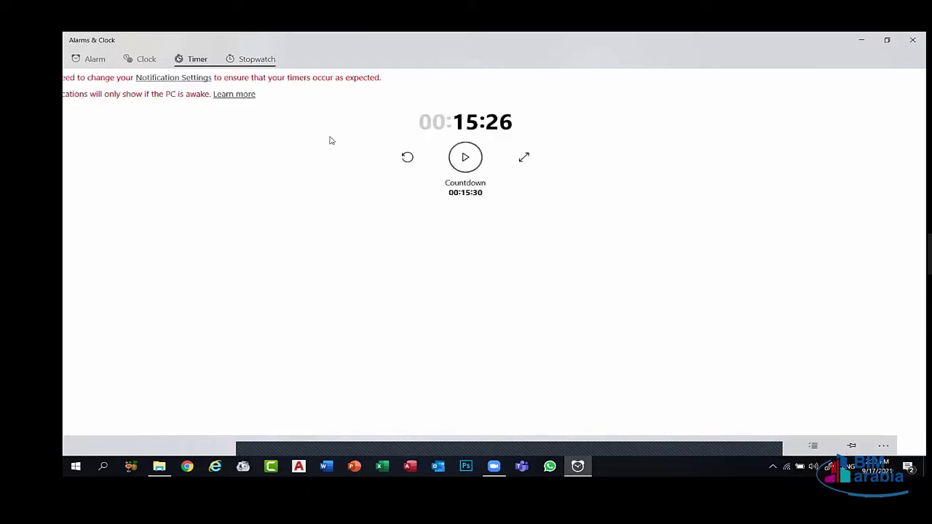
pyautogui.click(436, 157)
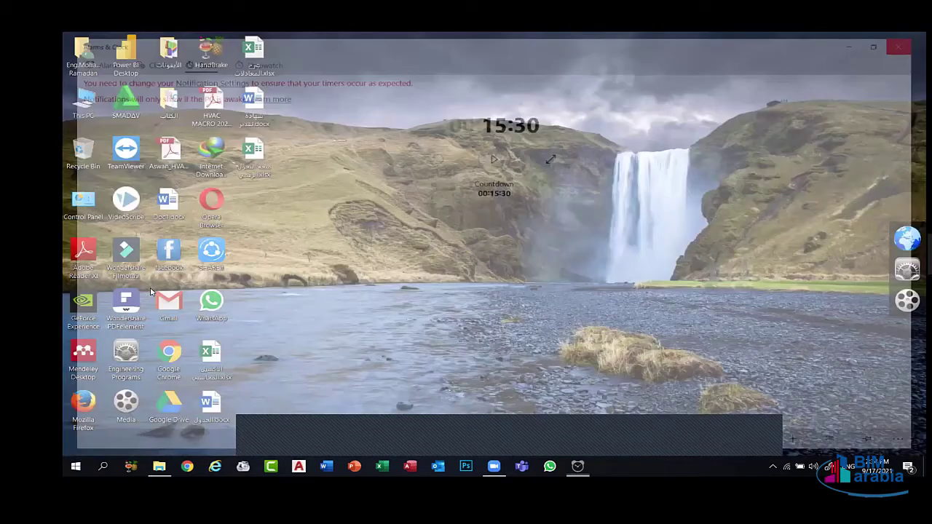
# Launch Calculator from the Start menu's app list.
pyautogui.press('super')
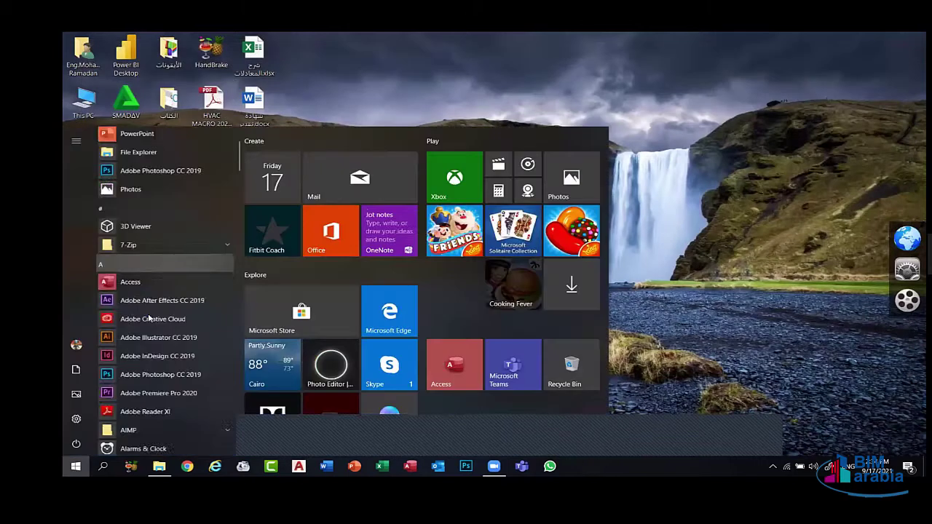
pyautogui.scroll(-5, 149, 318)
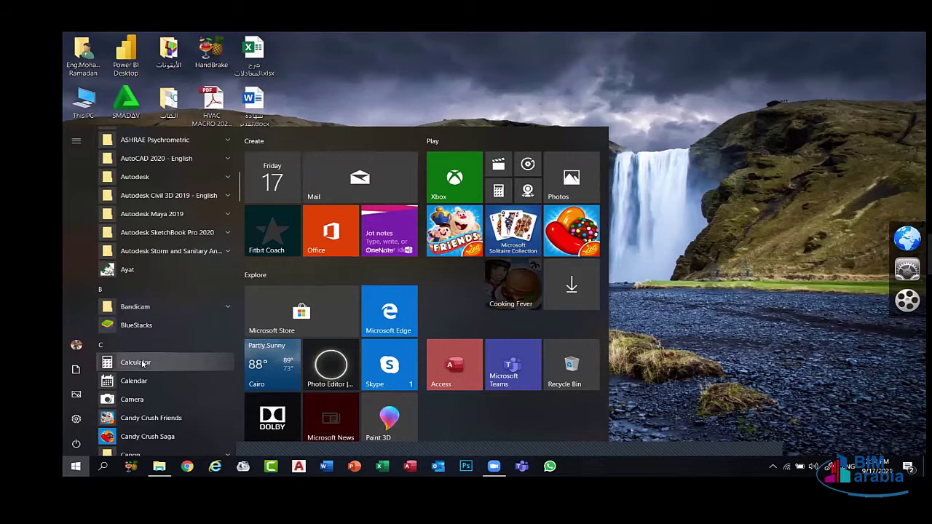
pyautogui.press('Return')
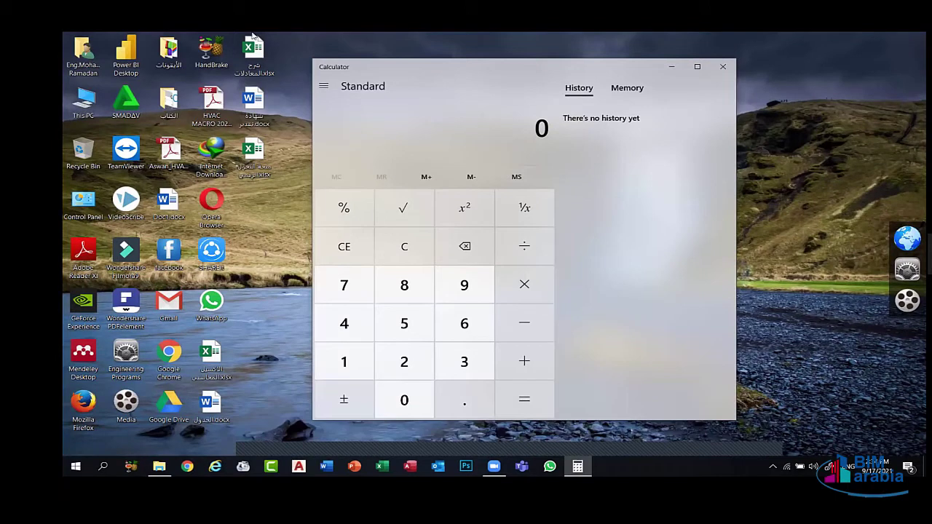
# Cycle Calculator modes through Programmer to Date Calculation, then reopen the mode menu.
pyautogui.click(323, 86)
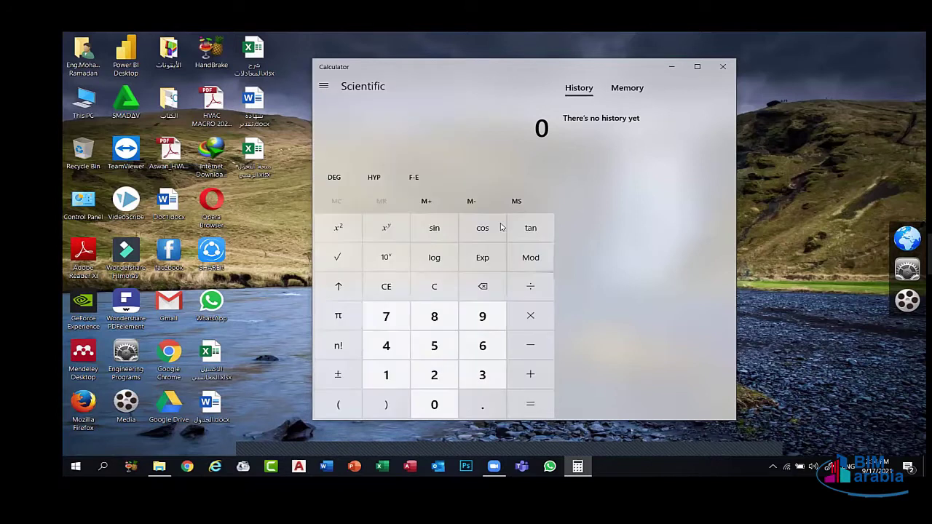
pyautogui.click(323, 85)
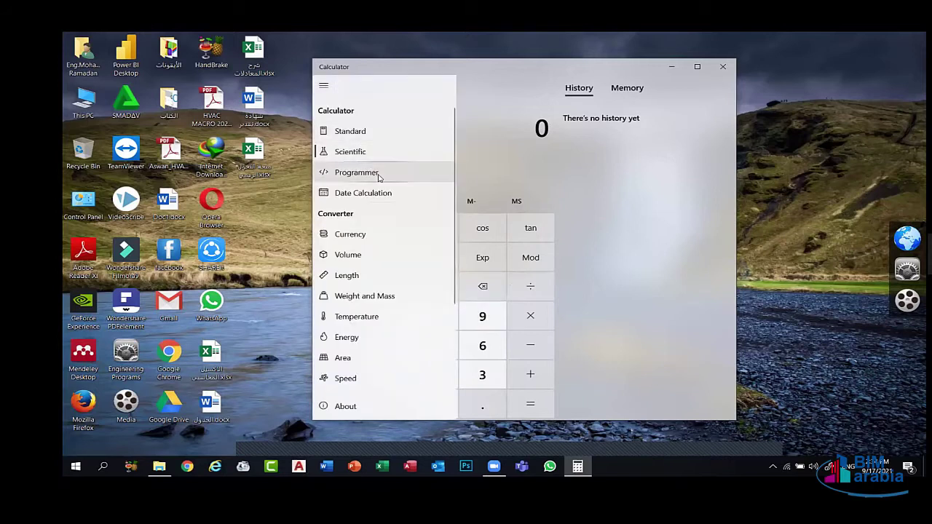
pyautogui.click(378, 174)
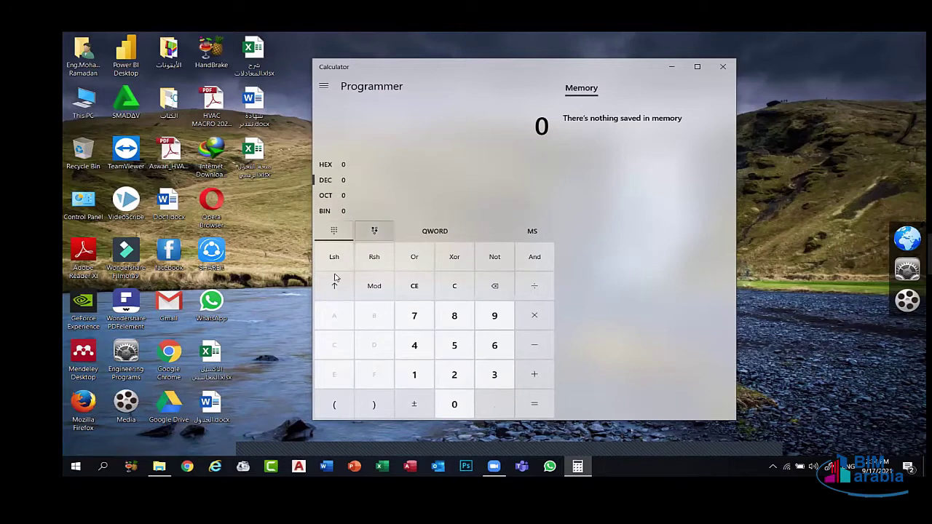
pyautogui.click(323, 85)
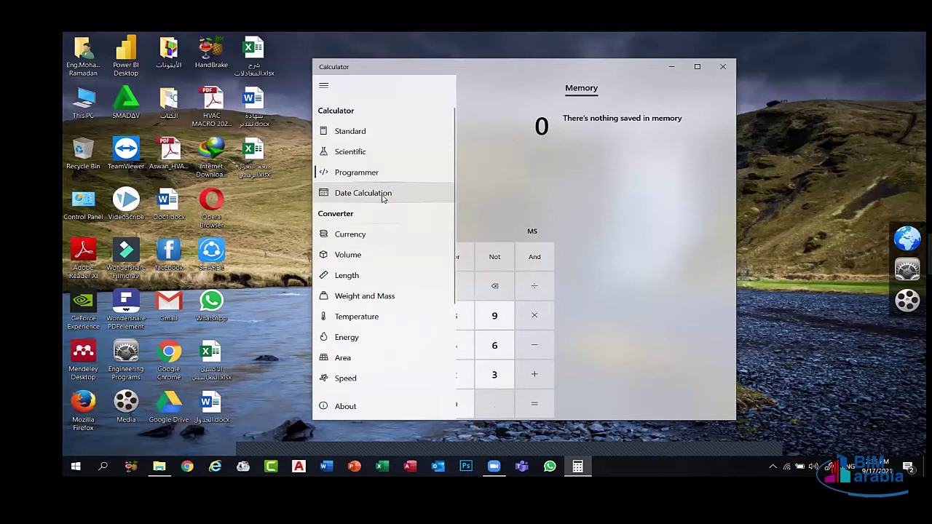
pyautogui.click(384, 195)
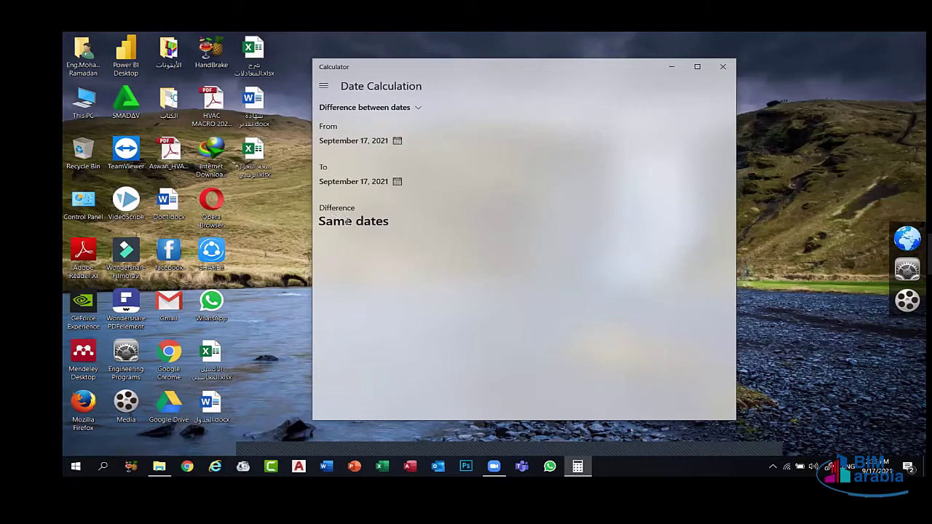
pyautogui.click(323, 86)
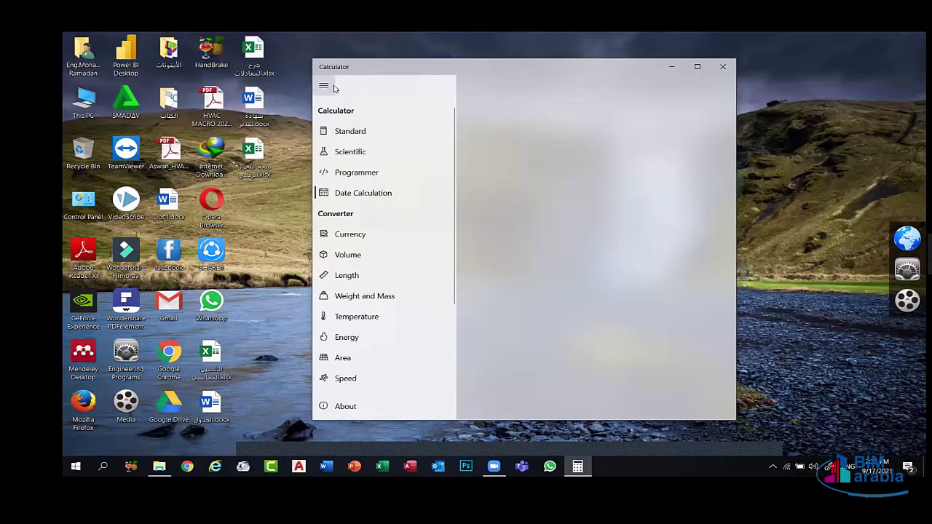
# Switch to the Currency converter and enter 1 United States Dollar.
pyautogui.click(350, 235)
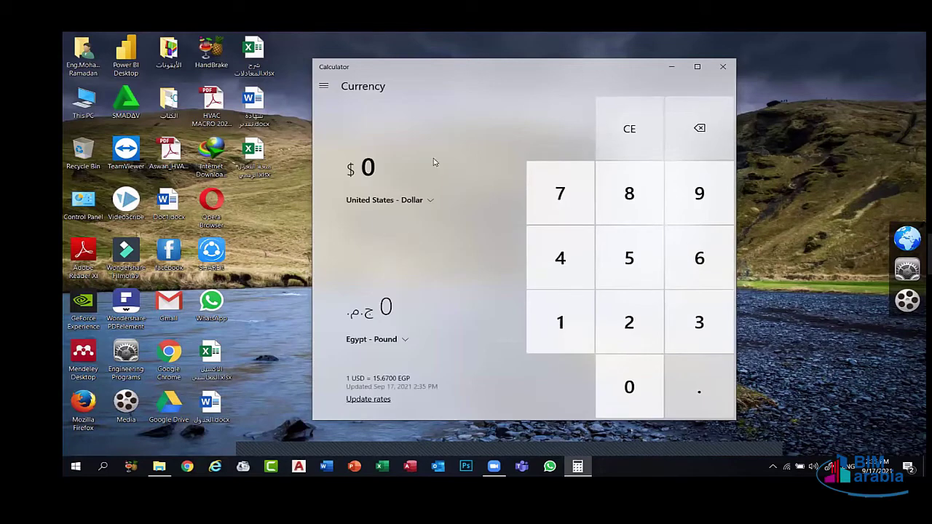
pyautogui.click(534, 327)
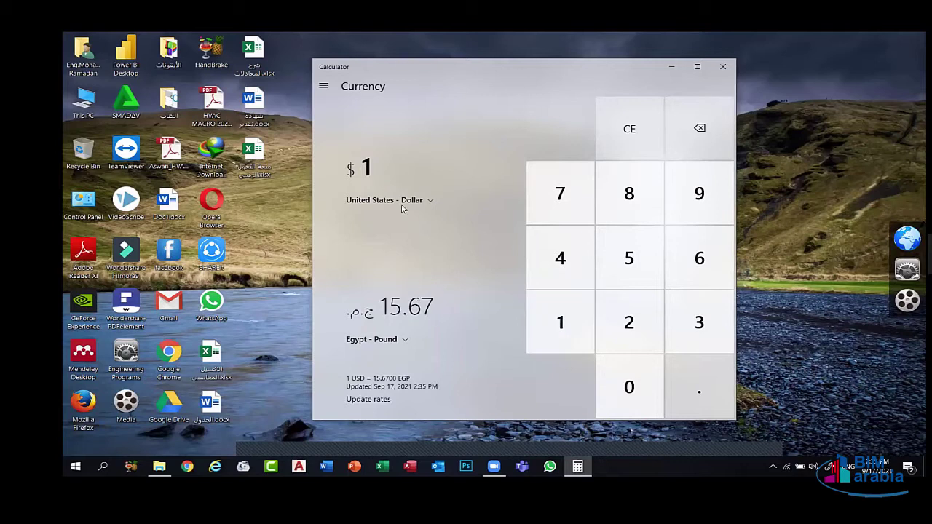
pyautogui.click(428, 202)
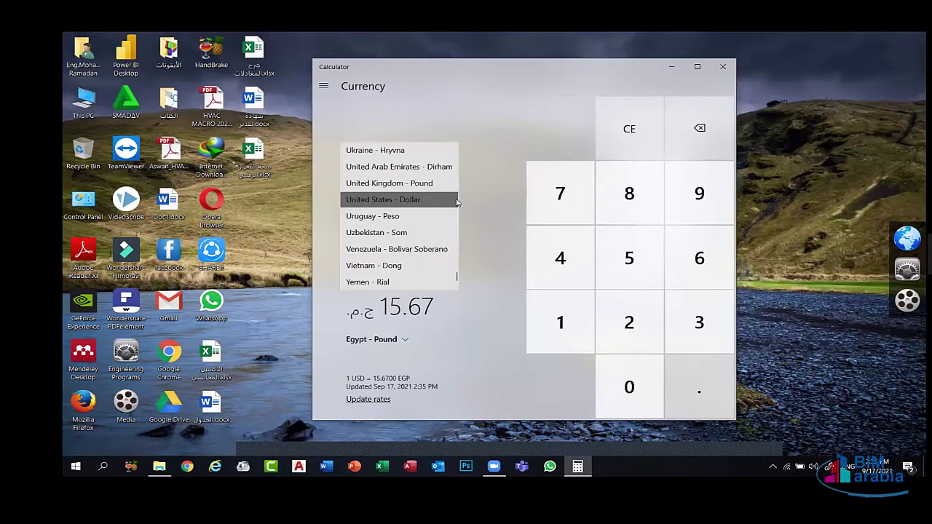
pyautogui.click(445, 205)
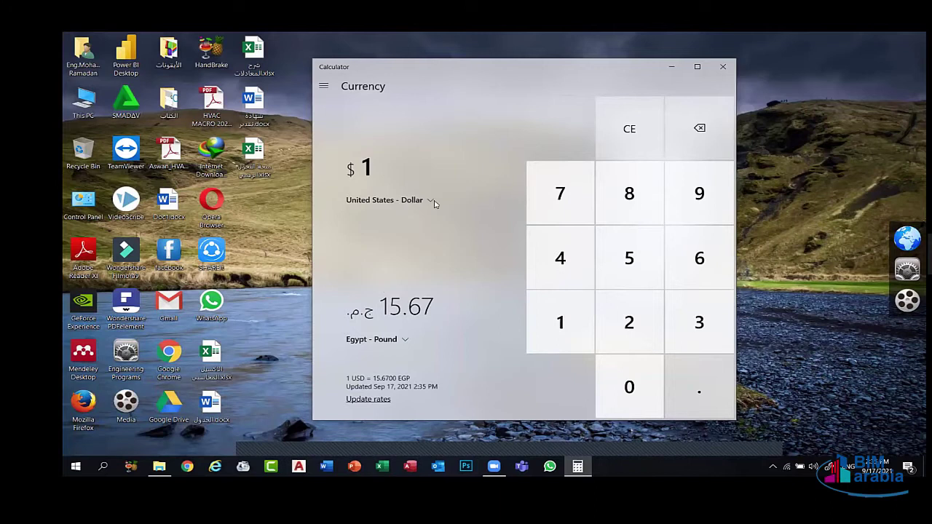
# Browse the currency lists, keeping Dollar as source and Egypt Pound (15.67) as target.
pyautogui.click(431, 202)
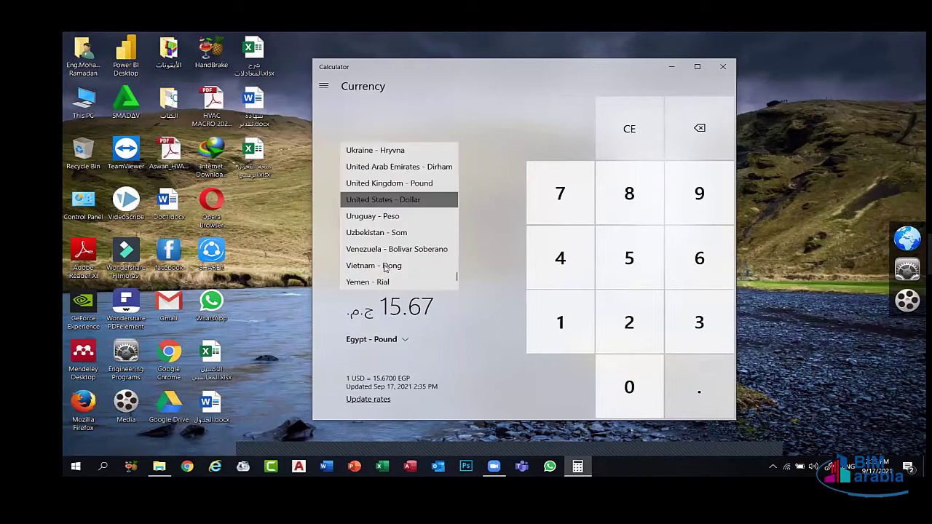
pyautogui.scroll(4, 393, 218)
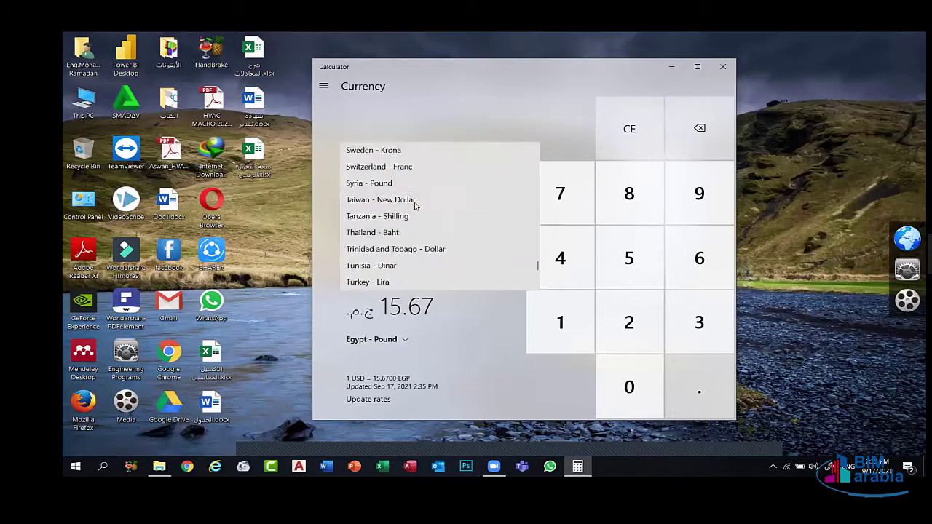
pyautogui.press('Escape')
pyautogui.click(397, 341)
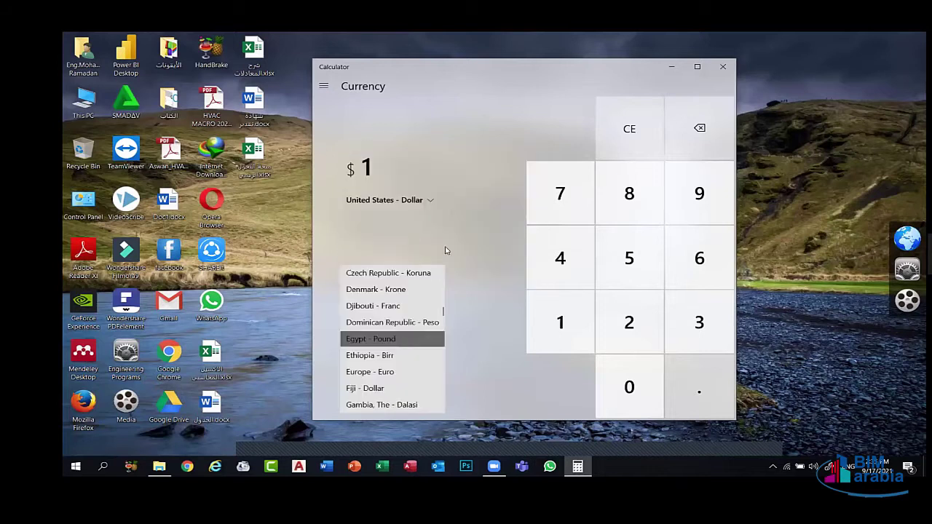
pyautogui.click(446, 251)
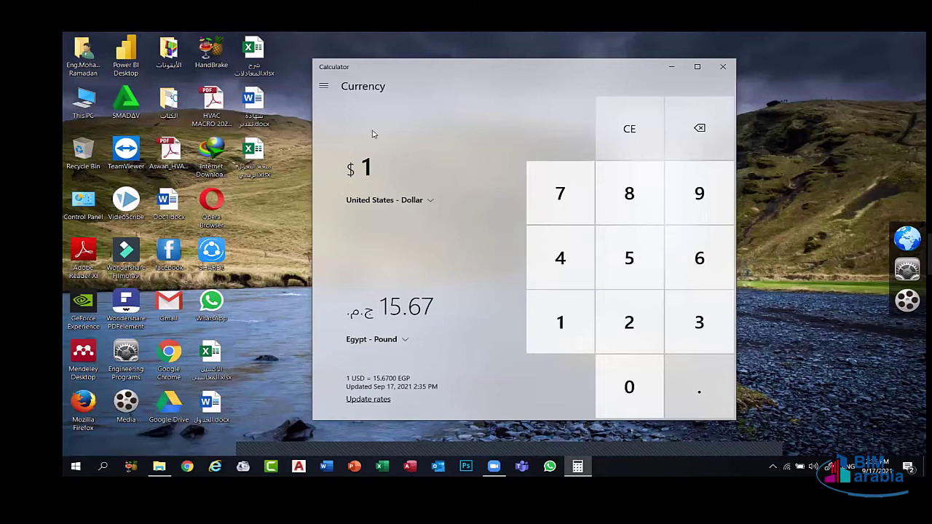
# Switch to the Volume converter and enter 1 liter as the value to convert.
pyautogui.click(322, 88)
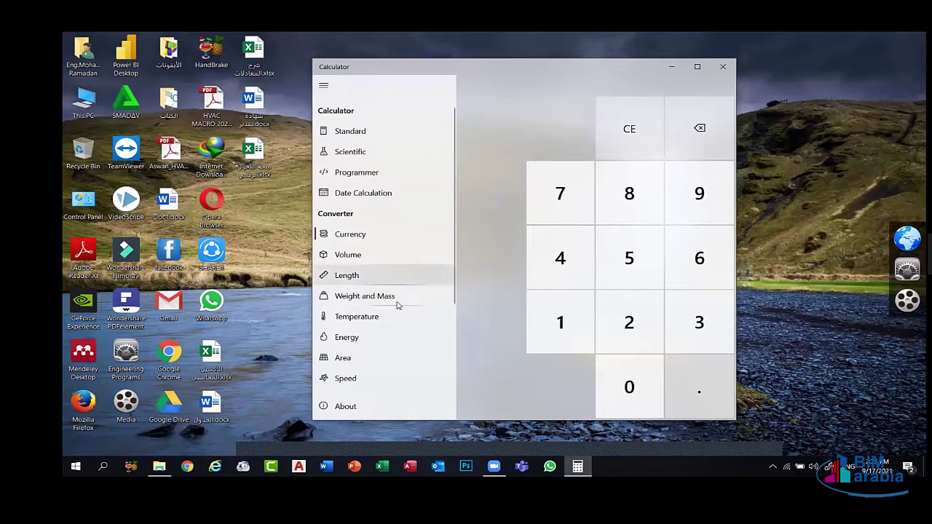
pyautogui.click(350, 258)
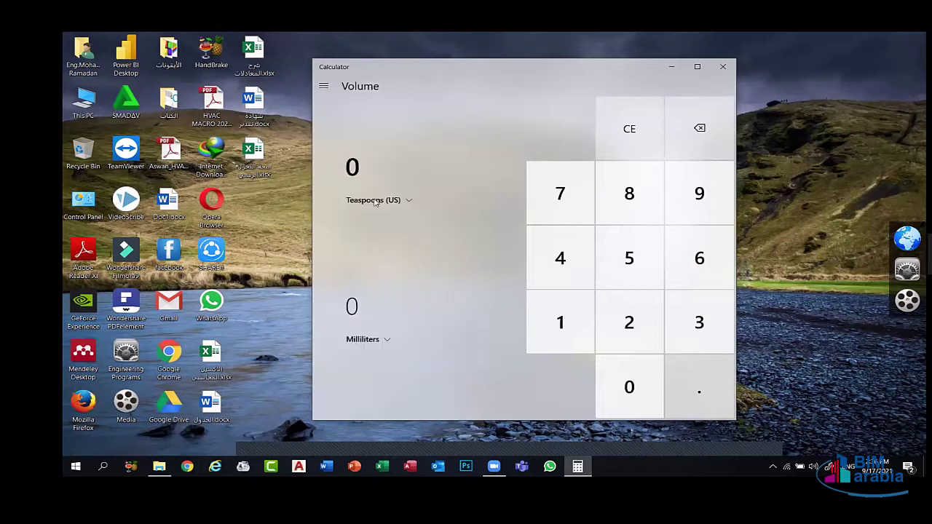
pyautogui.click(401, 203)
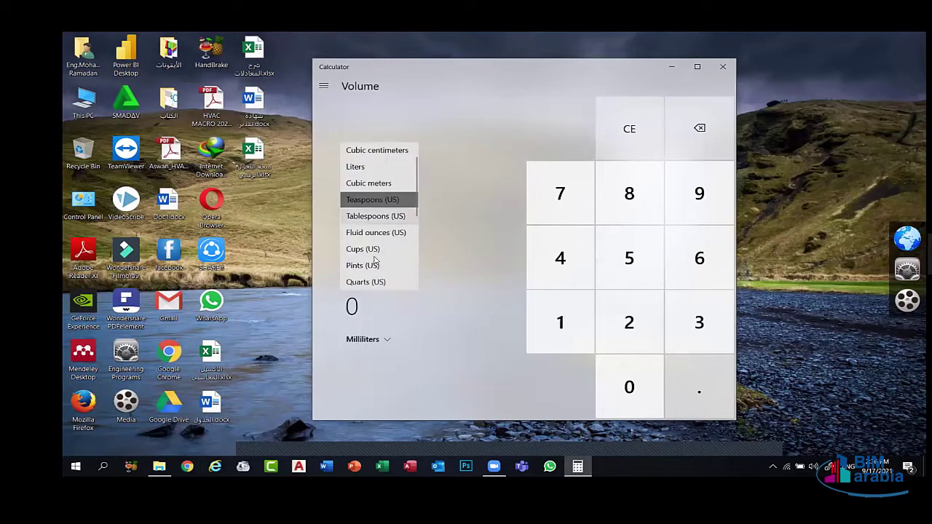
pyautogui.click(357, 167)
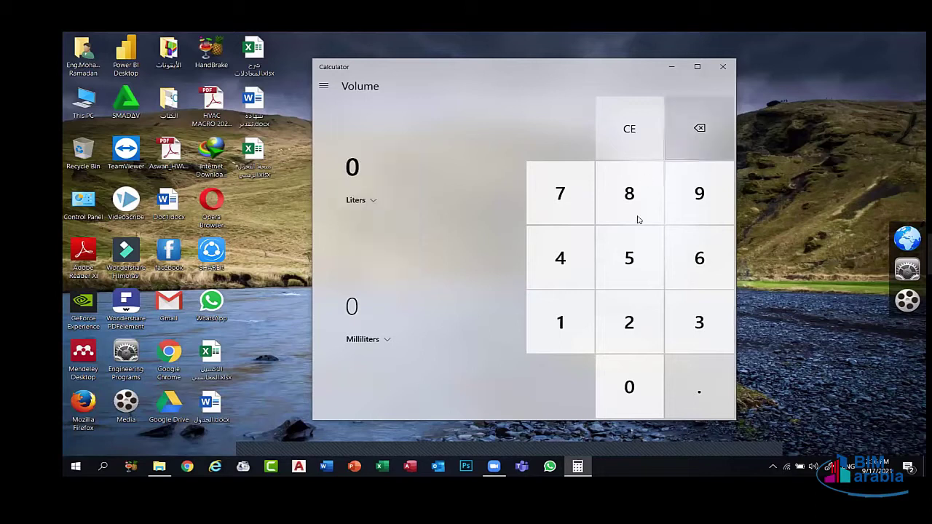
pyautogui.click(566, 322)
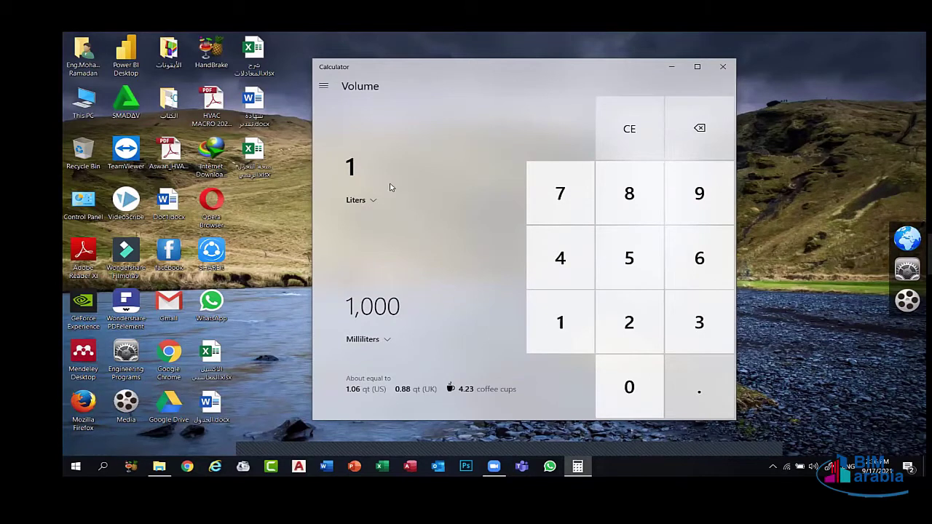
# Change the top unit to Cubic centimeters, showing 1 cm³ equals 1 milliliter.
pyautogui.click(364, 200)
pyautogui.click(379, 171)
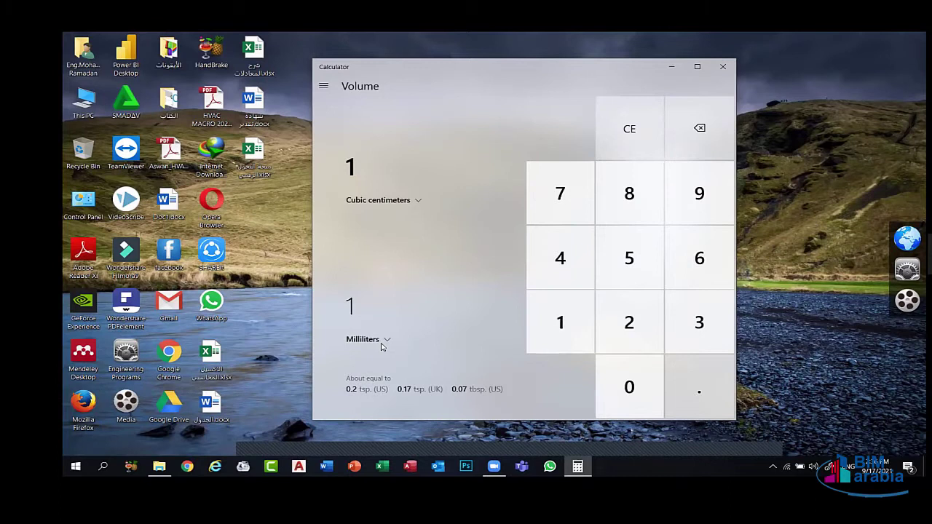
pyautogui.click(325, 87)
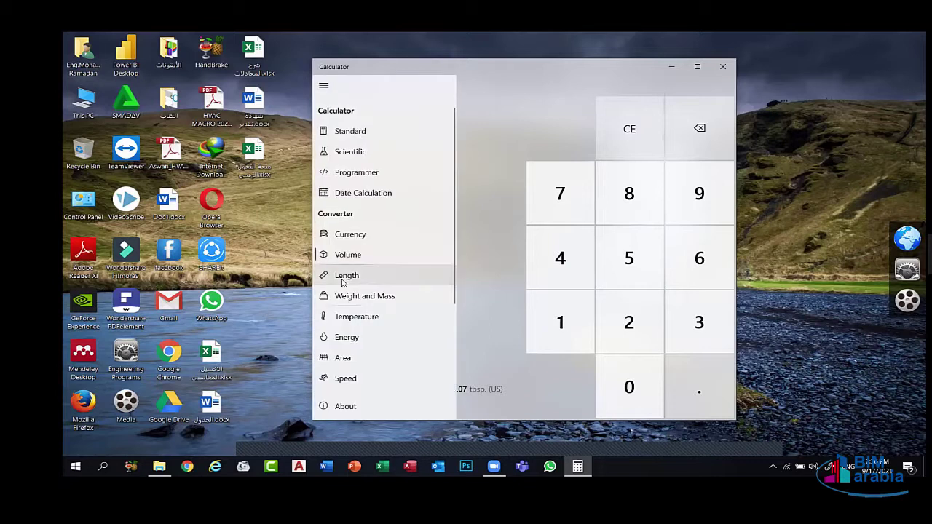
# Convert 1 foot in the Length converter, giving 30.48 centimeters.
pyautogui.click(342, 281)
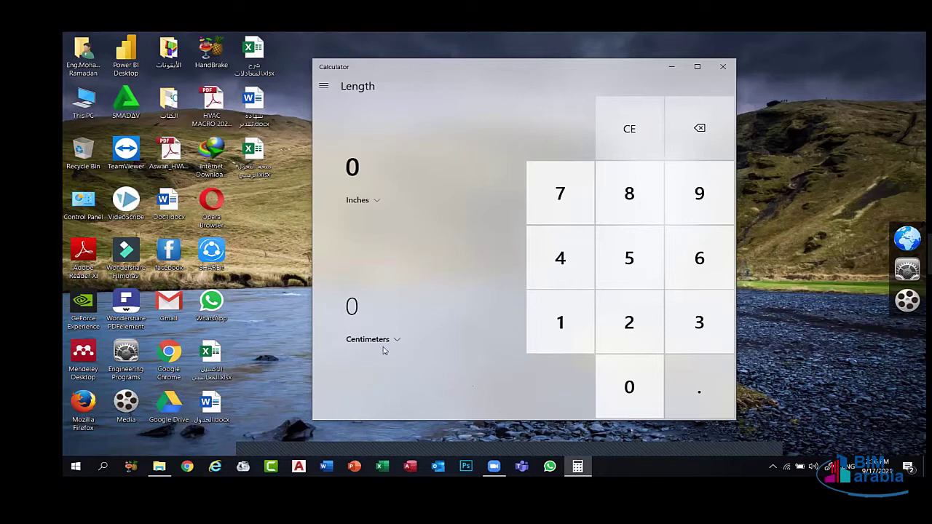
pyautogui.click(368, 200)
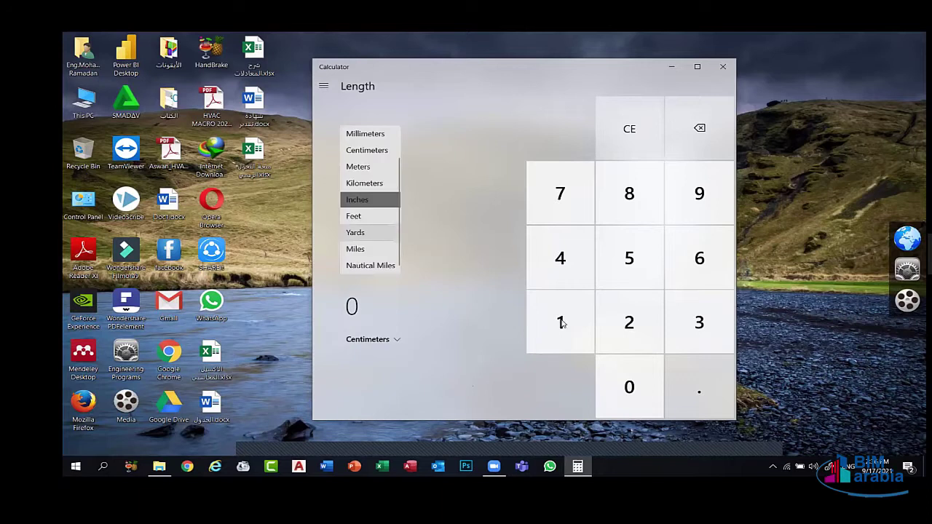
pyautogui.press('Down')
pyautogui.press('Return')
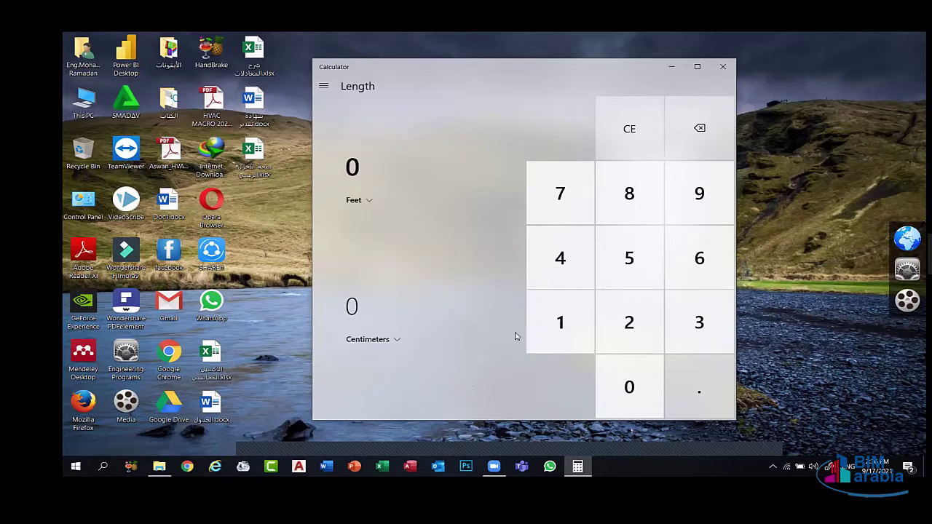
pyautogui.write('1')
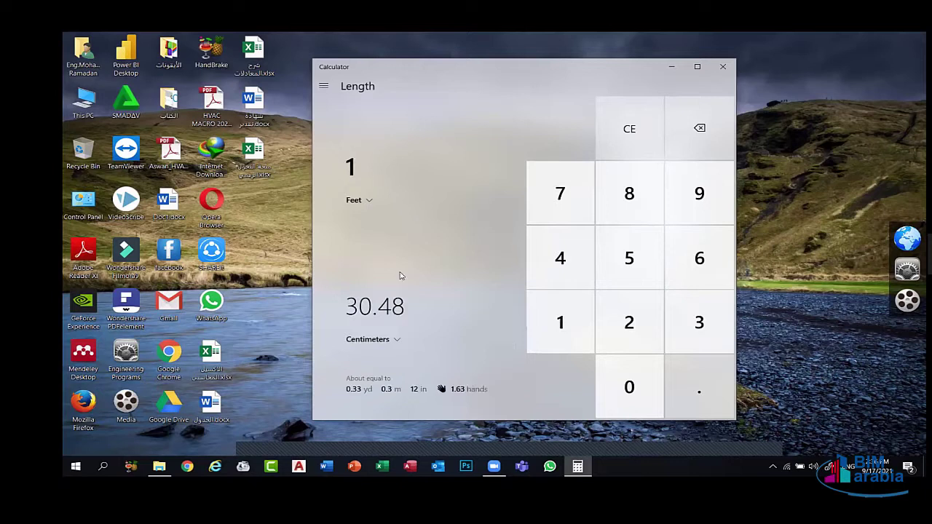
# Switch to the Weight and Mass converter, keeping Pounds to Kilograms.
pyautogui.click(325, 86)
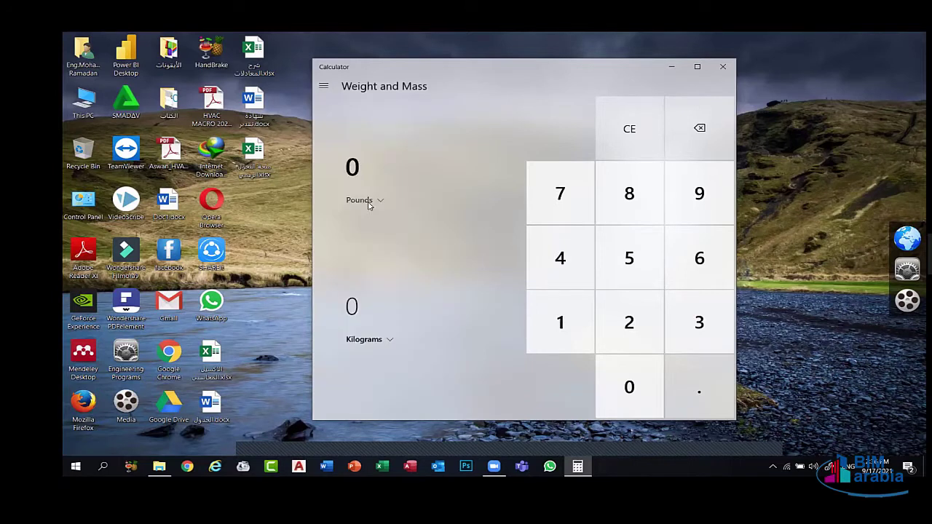
pyautogui.click(364, 202)
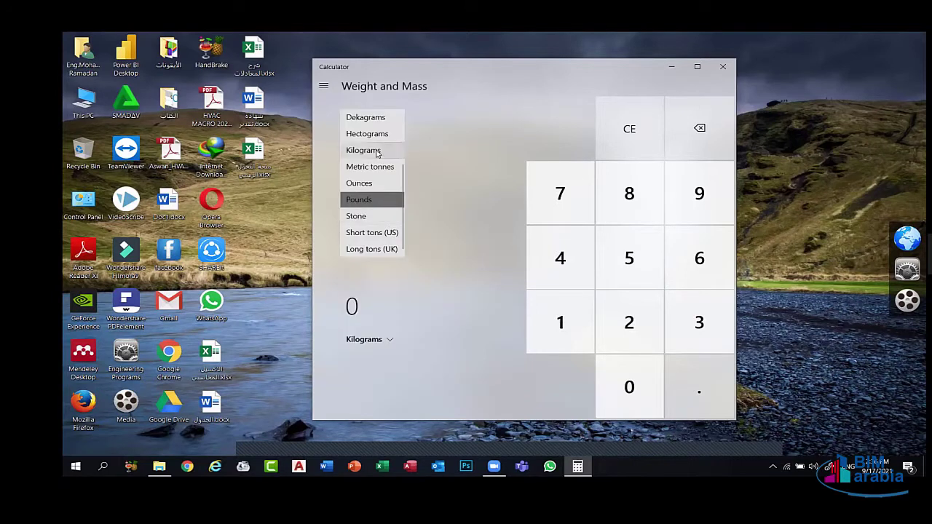
pyautogui.click(428, 204)
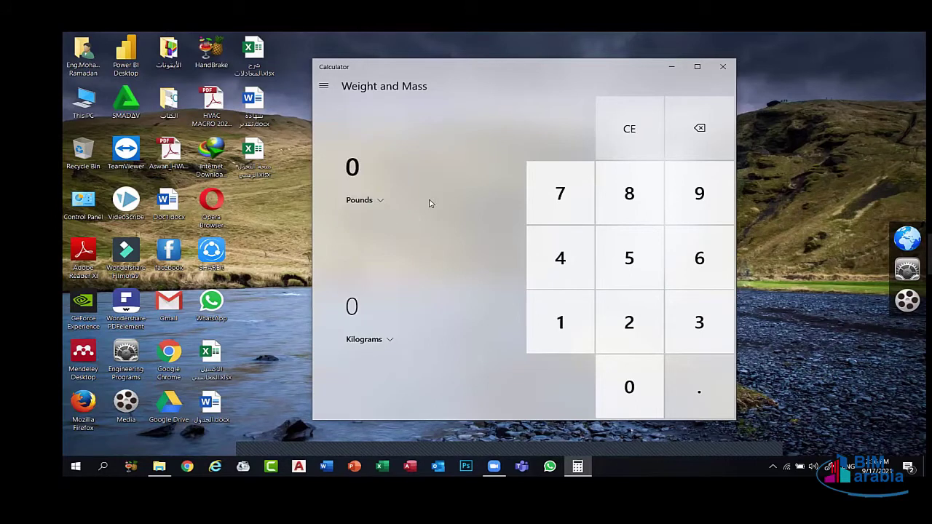
pyautogui.click(325, 86)
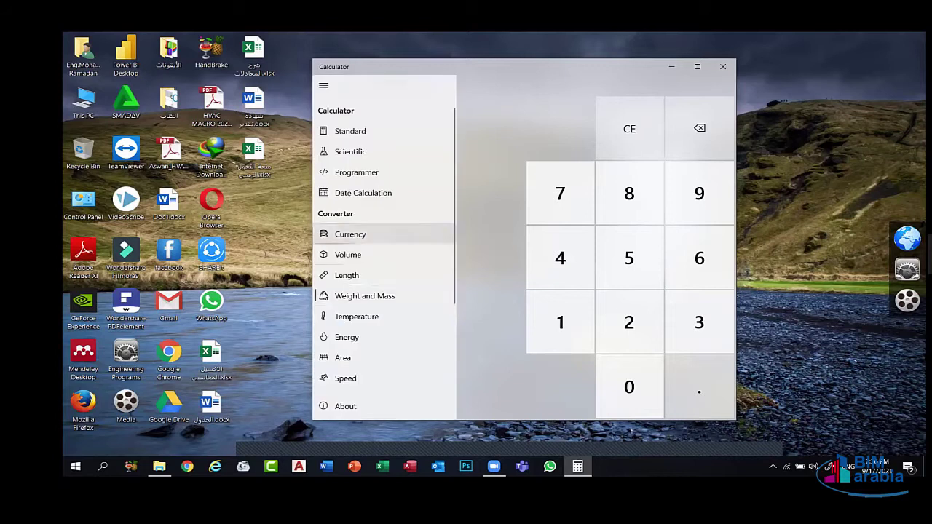
# In the Temperature converter, convert 1 degree Fahrenheit to Celsius.
pyautogui.click(343, 317)
pyautogui.click(371, 201)
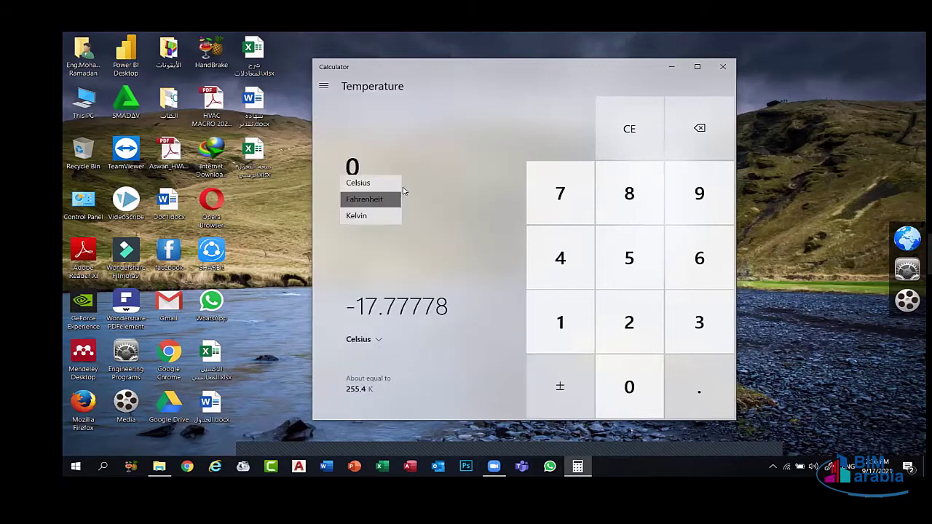
pyautogui.click(390, 165)
pyautogui.click(547, 323)
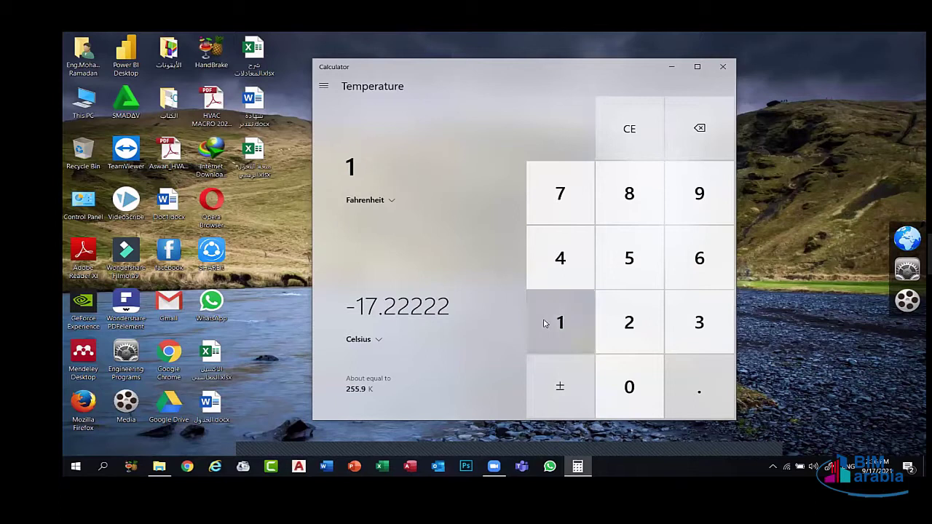
pyautogui.click(361, 340)
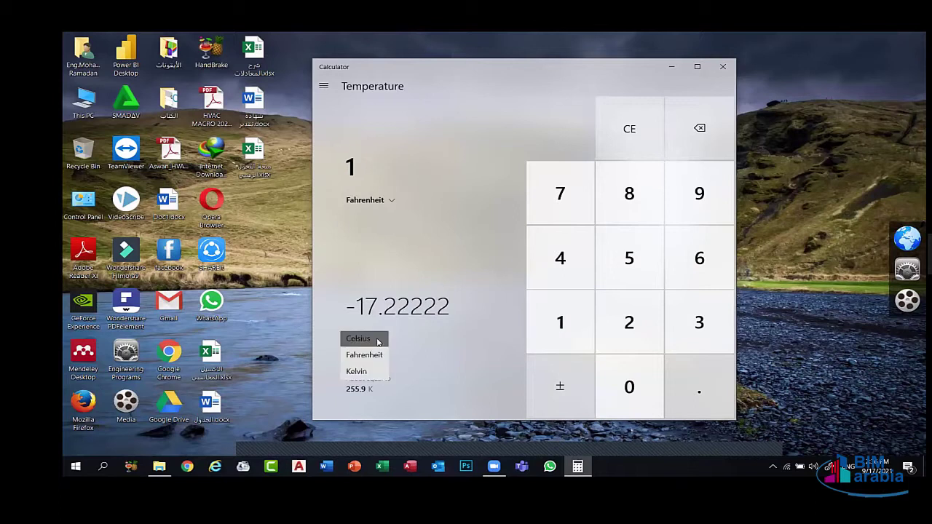
pyautogui.click(374, 201)
# Swap the temperature units to Celsius to Fahrenheit, then set the top unit to Kelvin.
pyautogui.click(374, 200)
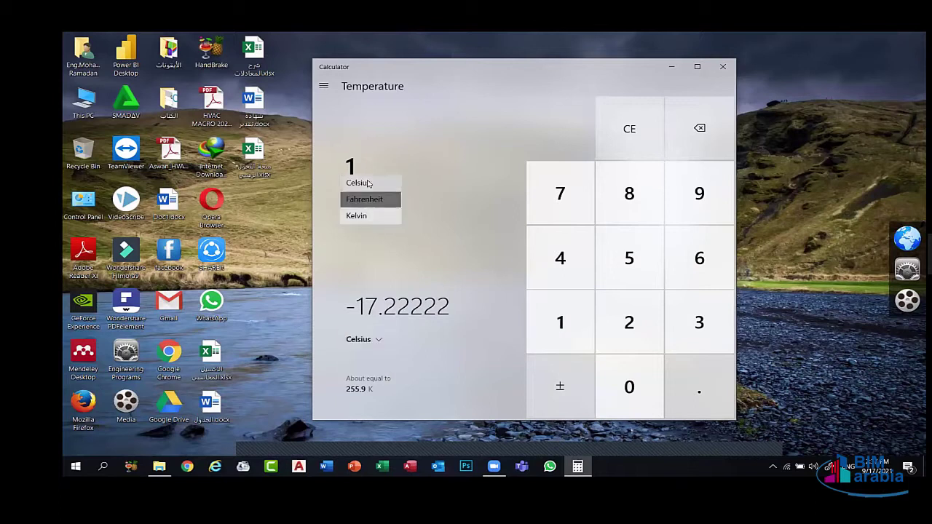
pyautogui.click(357, 183)
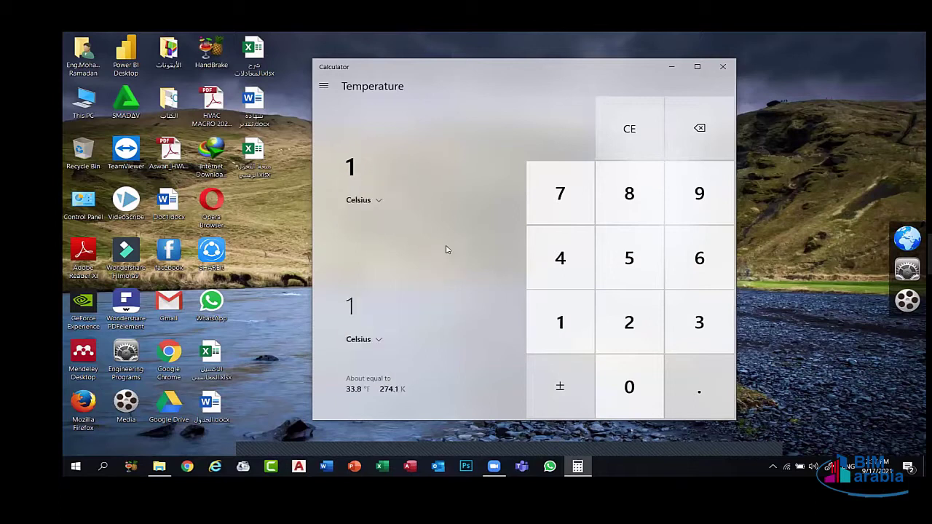
pyautogui.click(377, 340)
pyautogui.click(369, 356)
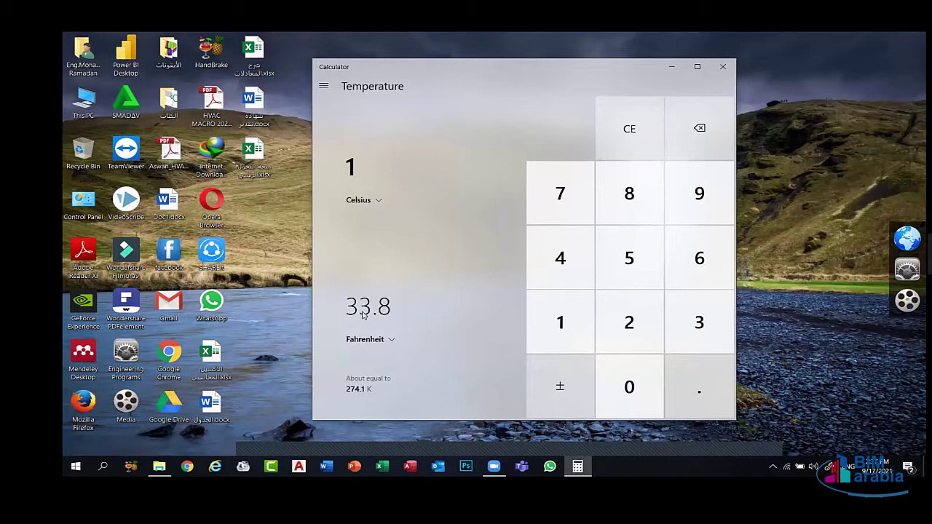
pyautogui.click(375, 200)
pyautogui.click(357, 232)
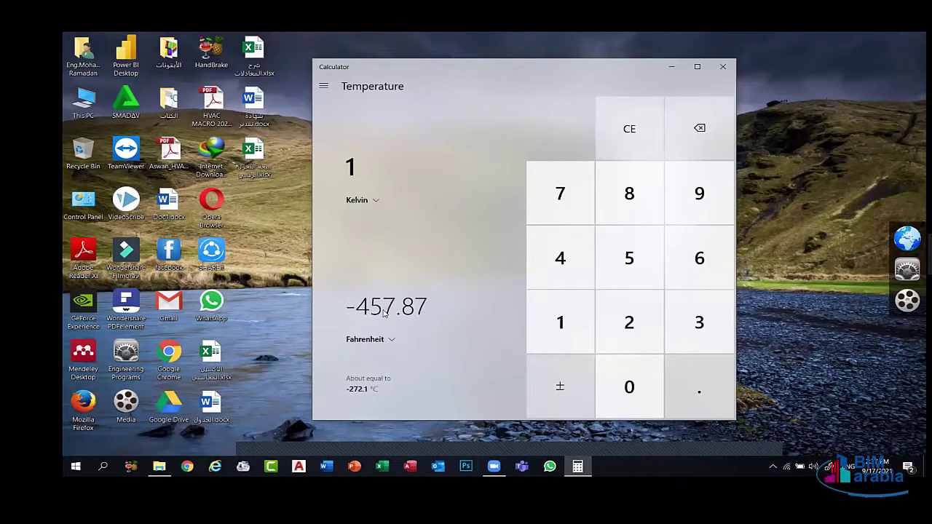
# In the Energy converter, convert 1 joule to Kilojoules.
pyautogui.click(325, 86)
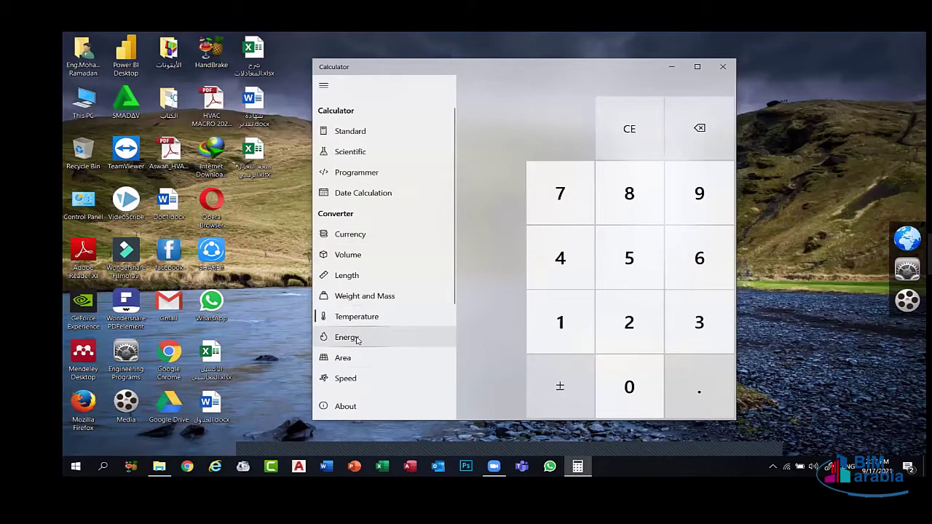
pyautogui.click(346, 338)
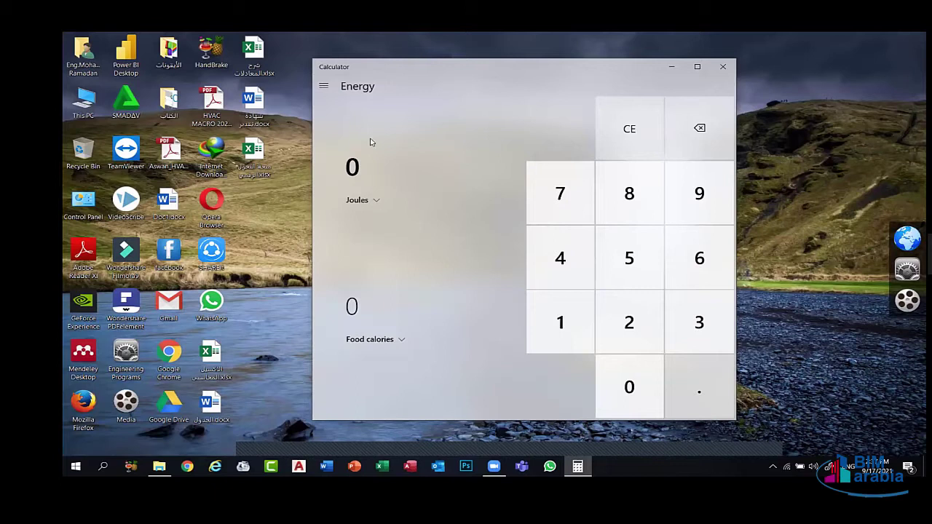
pyautogui.click(558, 304)
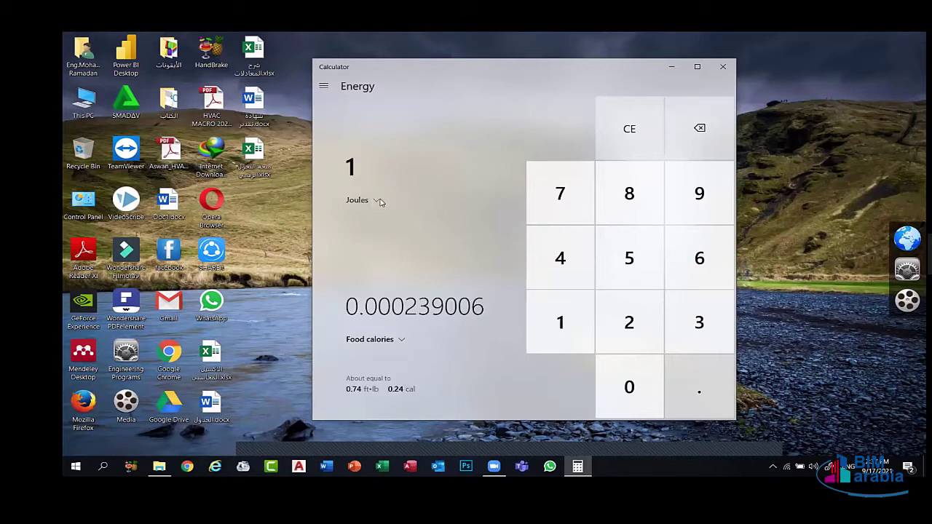
pyautogui.click(376, 201)
pyautogui.click(437, 231)
pyautogui.click(396, 340)
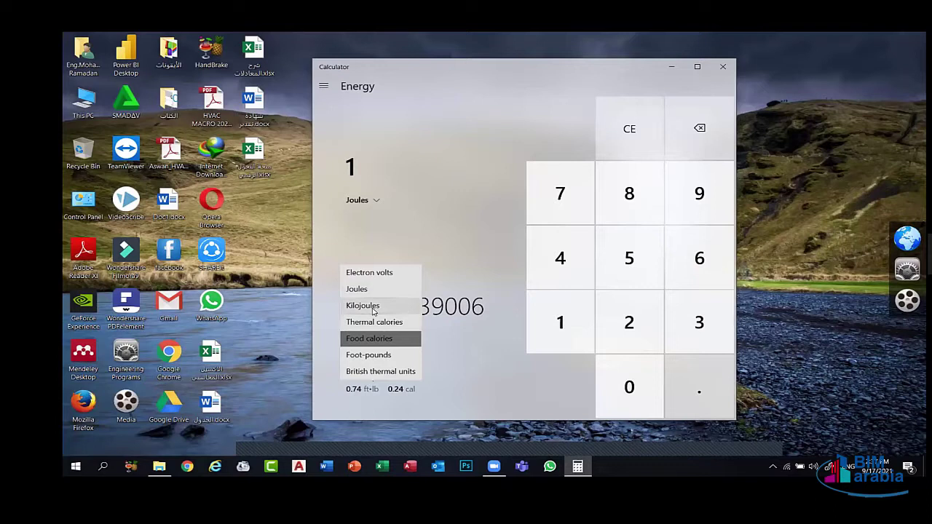
pyautogui.click(367, 305)
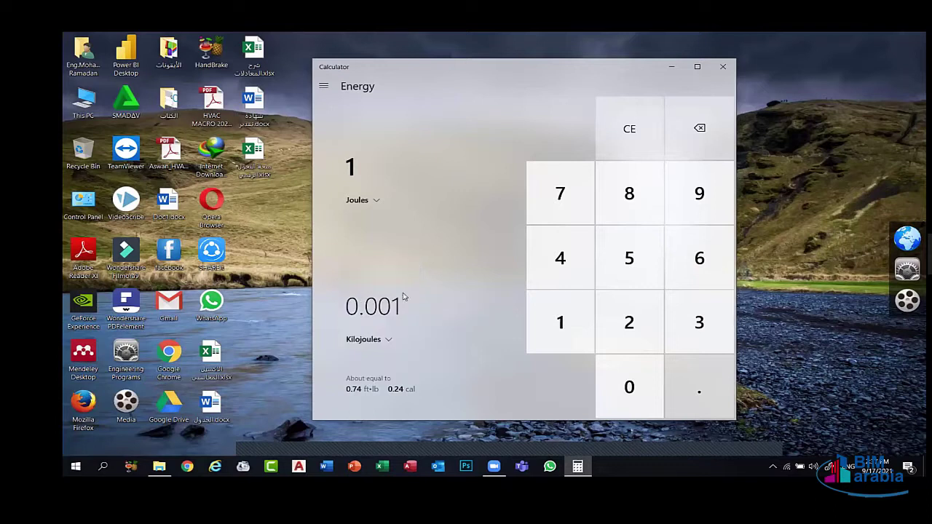
# Browse to the Area converter, then on to the Data converter.
pyautogui.click(324, 85)
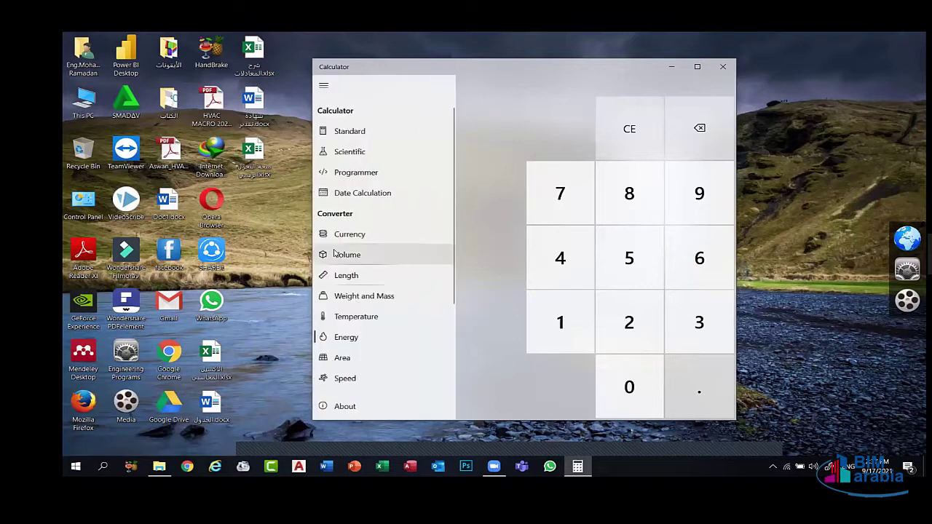
pyautogui.scroll(-2, 341, 273)
pyautogui.click(348, 268)
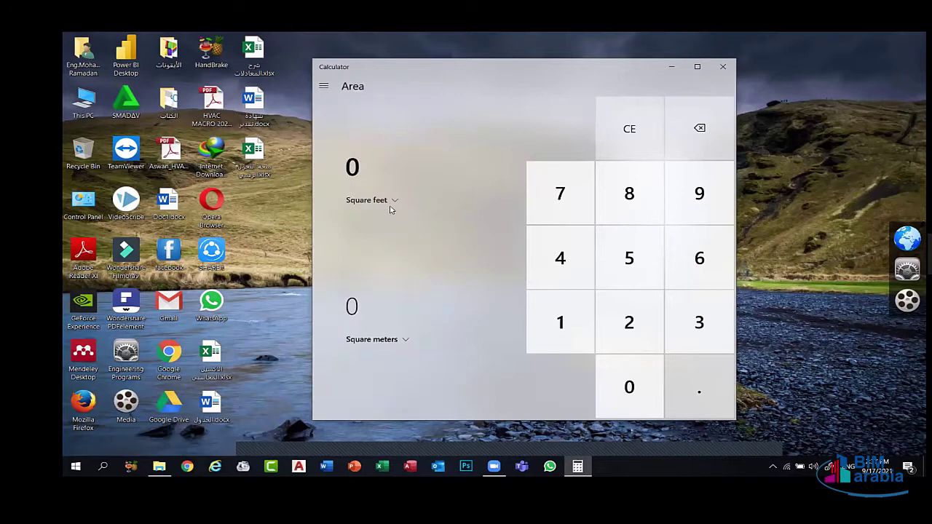
pyautogui.click(323, 86)
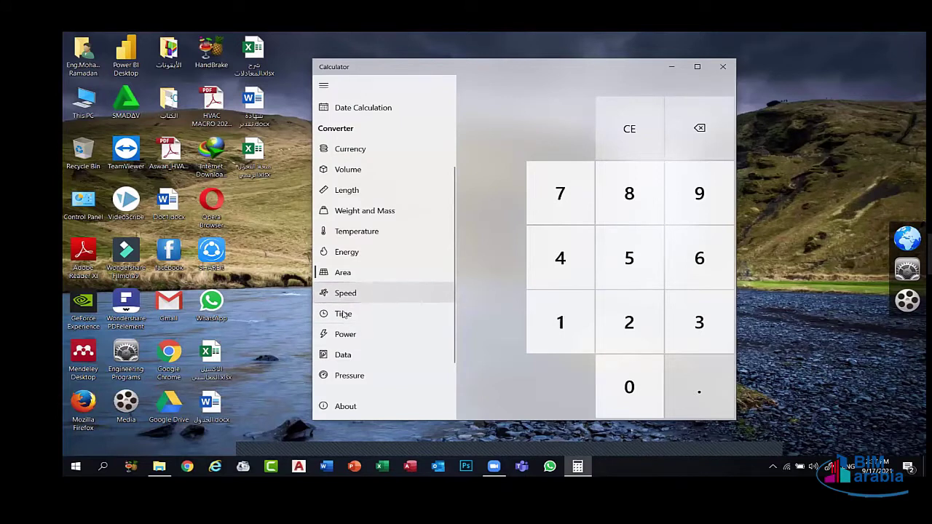
pyautogui.scroll(-1, 344, 314)
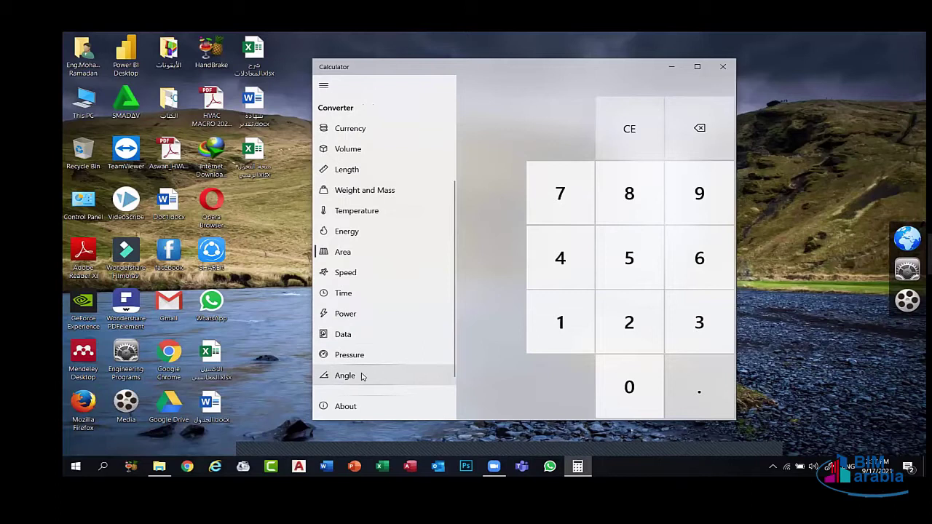
pyautogui.click(339, 334)
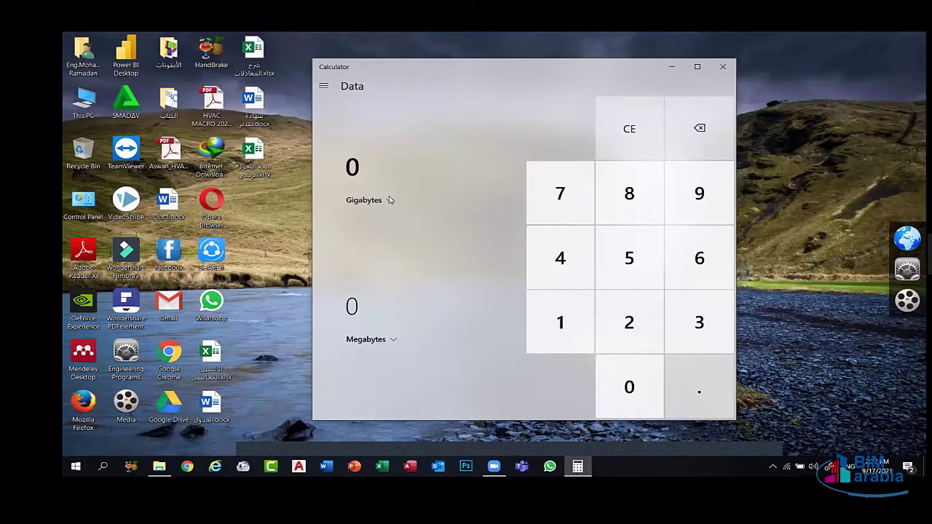
# Convert 1 Gigabyte to 1,000 Megabytes in the Data converter.
pyautogui.click(323, 88)
pyautogui.press('Escape')
pyautogui.click(371, 202)
pyautogui.click(416, 198)
pyautogui.click(550, 324)
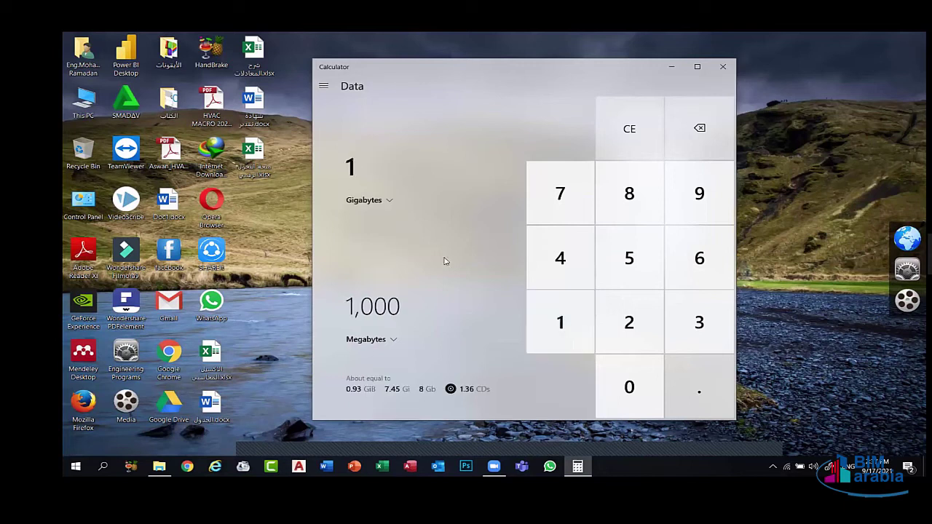
pyautogui.click(324, 85)
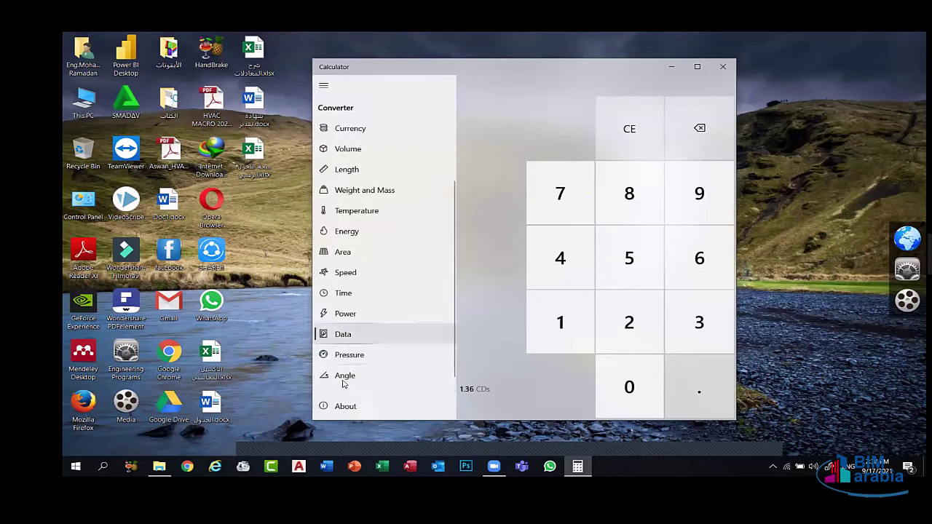
pyautogui.click(529, 133)
# Return Calculator to Standard mode and close its window.
pyautogui.click(323, 85)
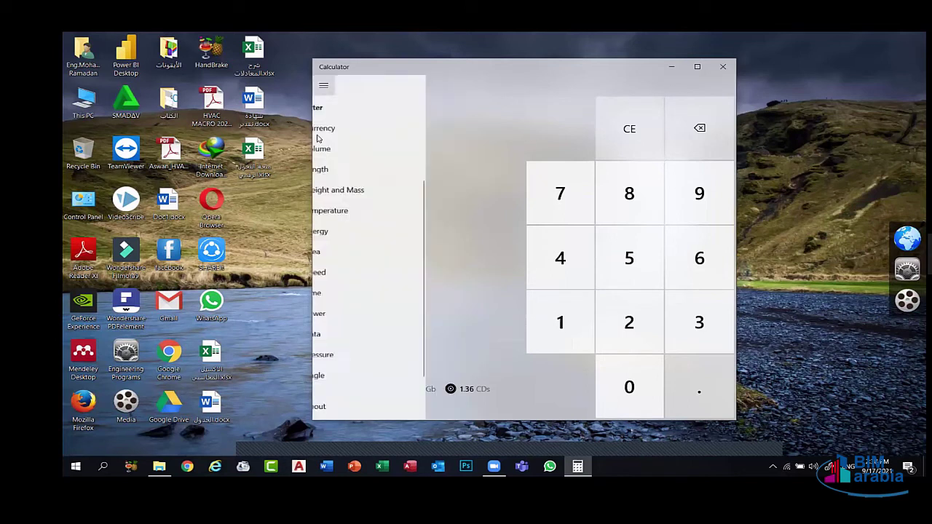
pyautogui.scroll(3, 352, 133)
pyautogui.click(352, 133)
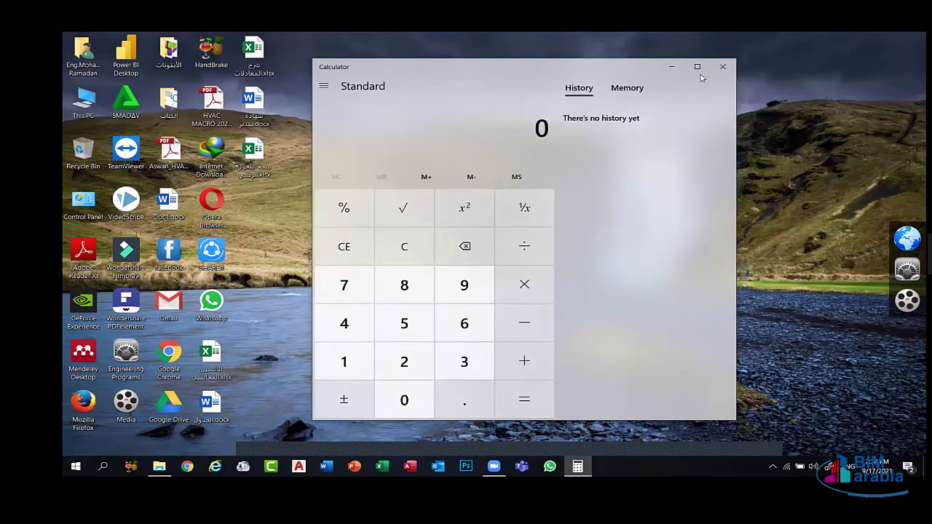
pyautogui.click(723, 66)
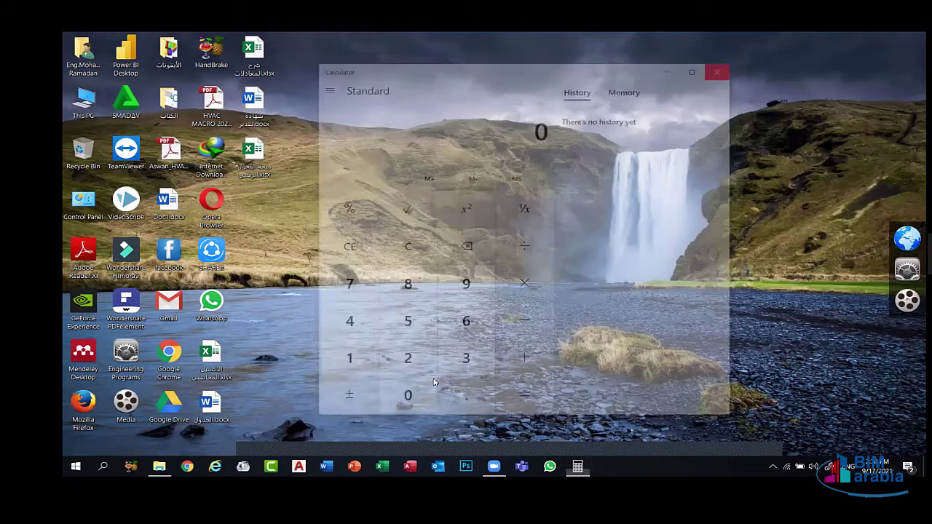
# Open the Start menu and scroll the app list past Access into the A entries.
pyautogui.press('super')
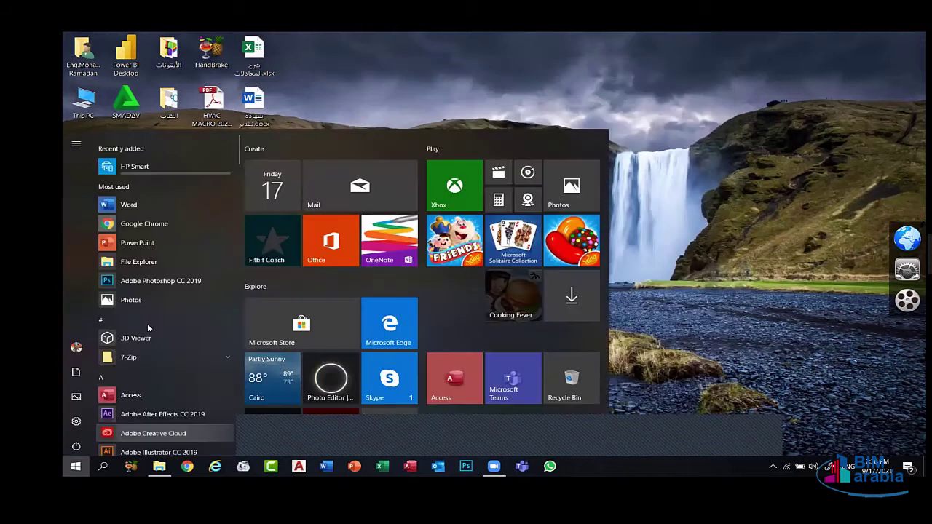
pyautogui.scroll(-5, 147, 323)
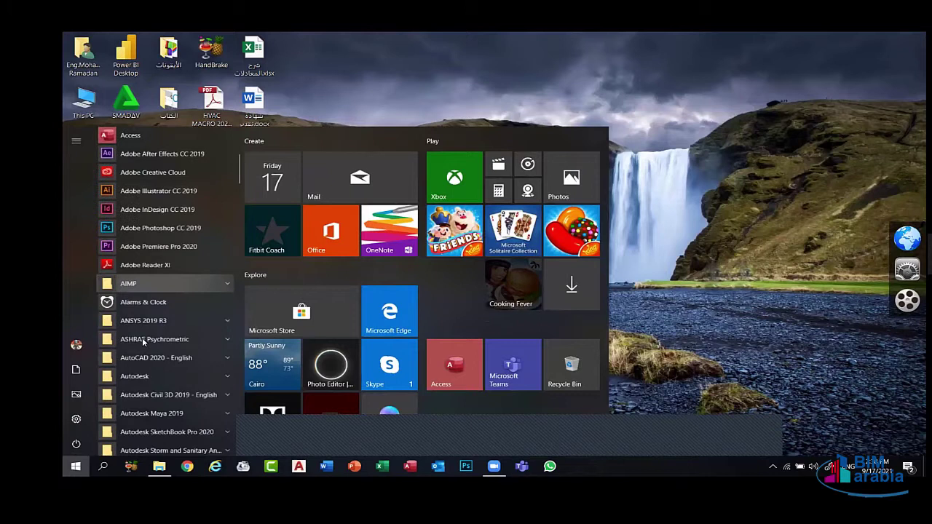
pyautogui.scroll(-3, 144, 341)
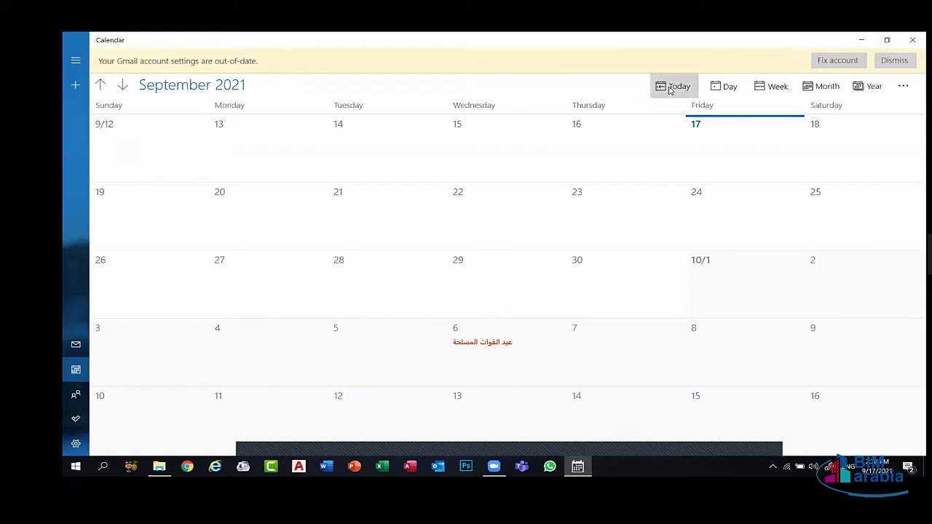
# Cycle through Day, Week, Month, Year and Today views, ending on the week of September 12–18.
pyautogui.click(725, 86)
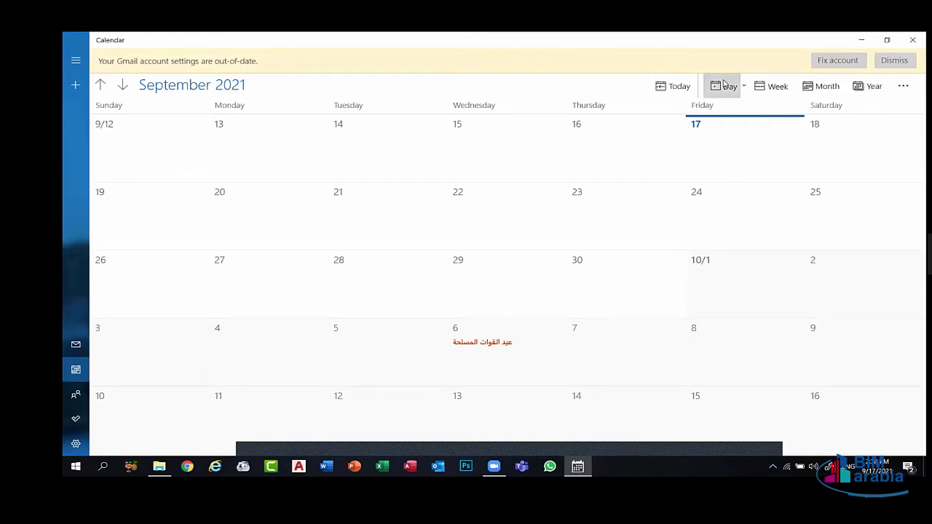
pyautogui.click(776, 86)
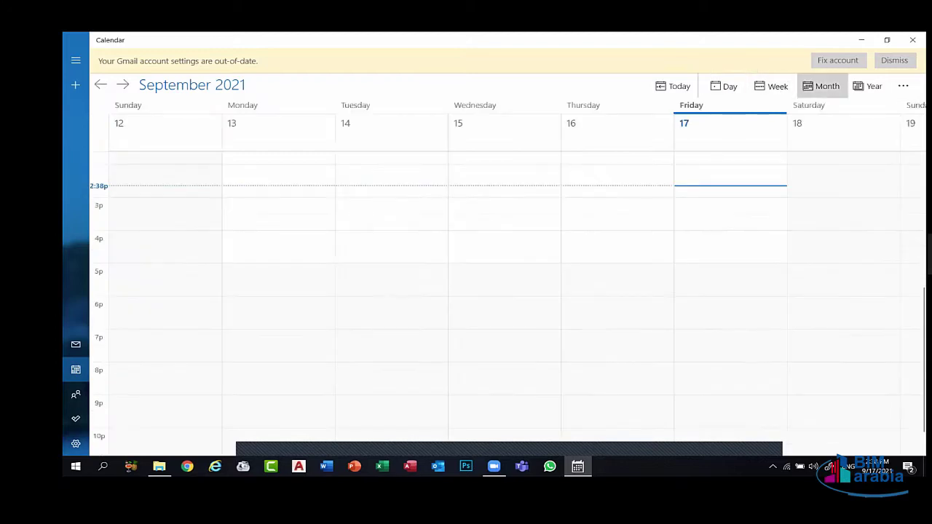
pyautogui.click(823, 85)
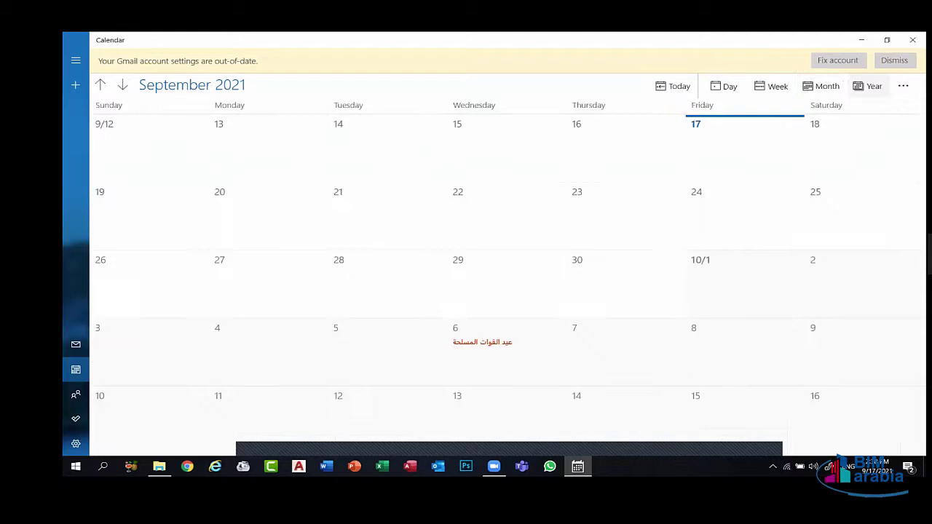
pyautogui.click(868, 86)
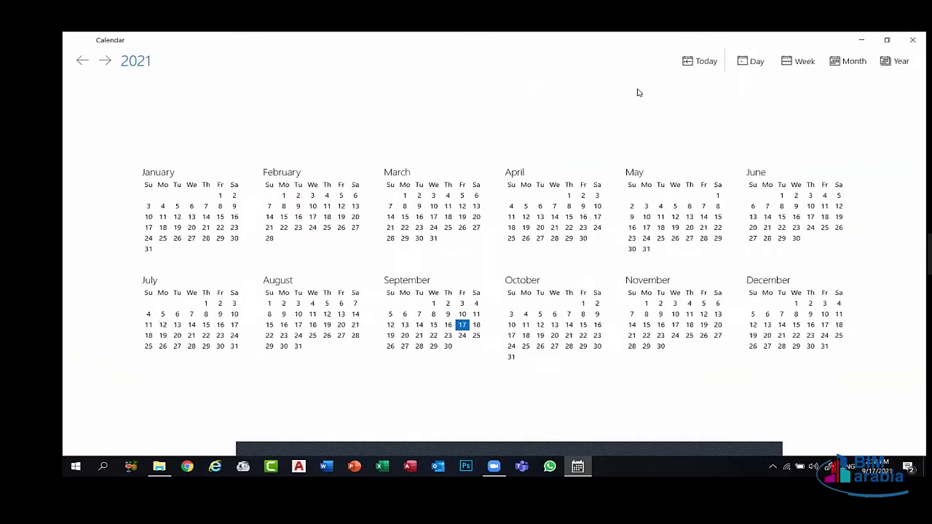
pyautogui.click(671, 87)
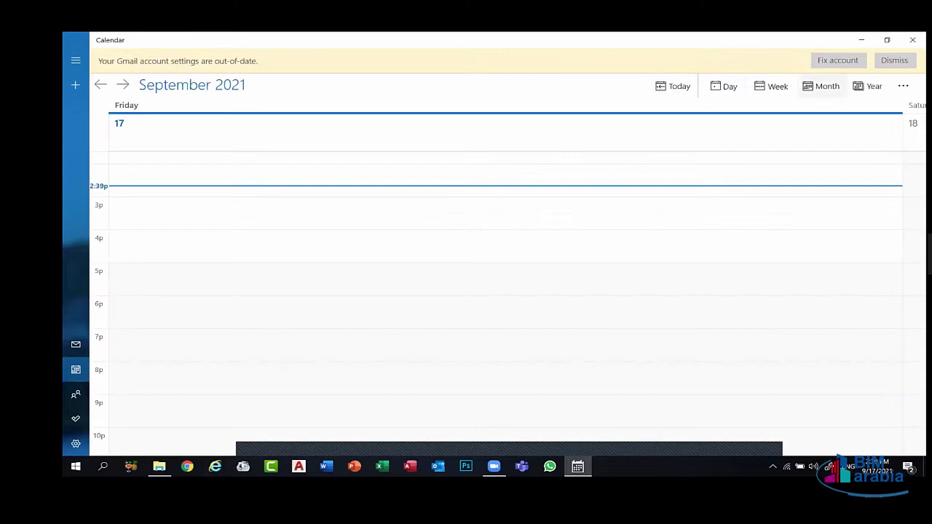
pyautogui.click(867, 86)
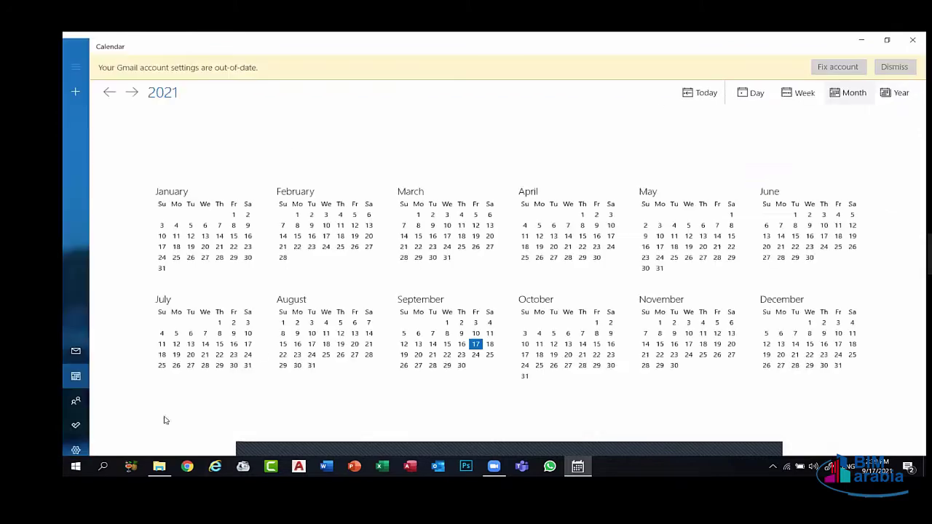
pyautogui.click(807, 88)
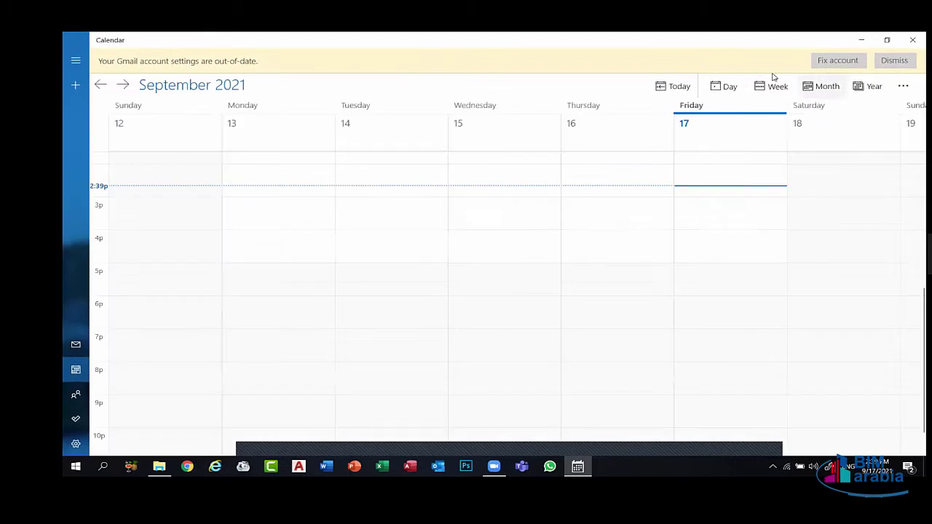
pyautogui.click(730, 87)
pyautogui.click(776, 88)
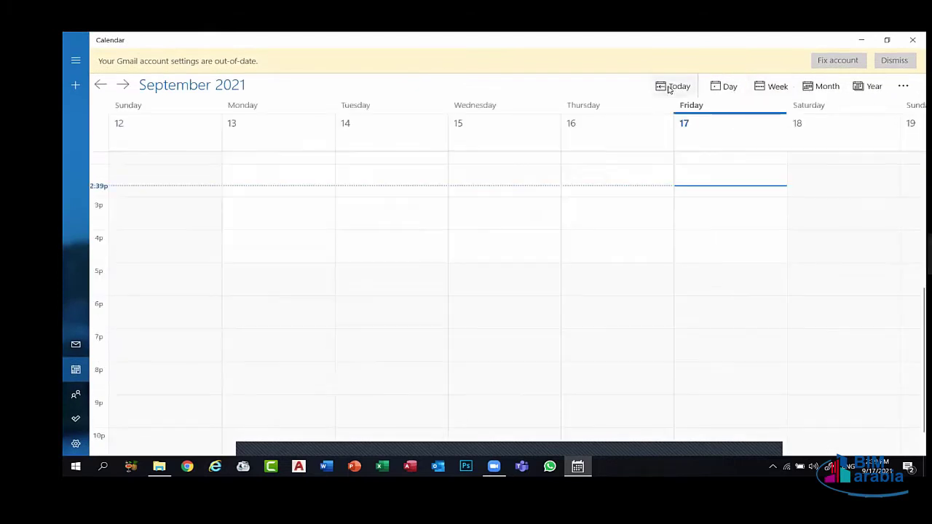
# Start a new all-day event on Friday 17 and open its full details form.
pyautogui.click(685, 125)
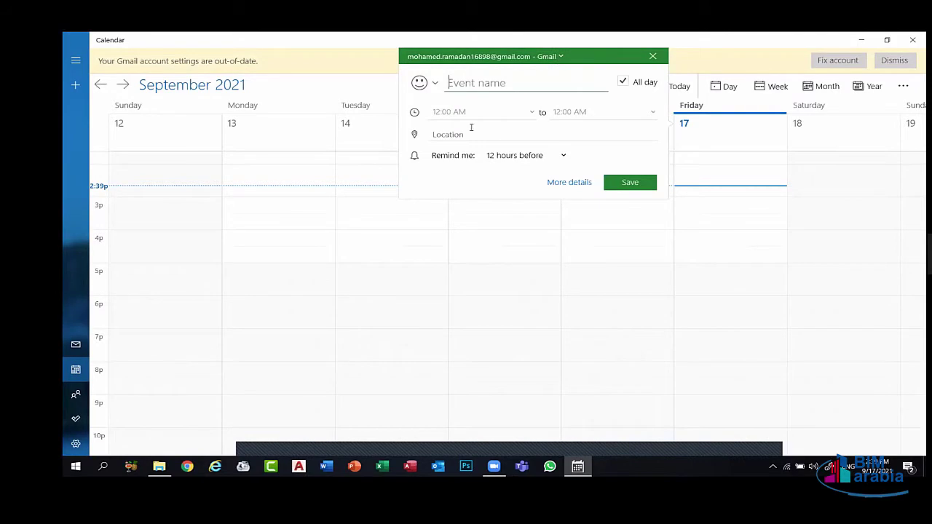
pyautogui.click(574, 188)
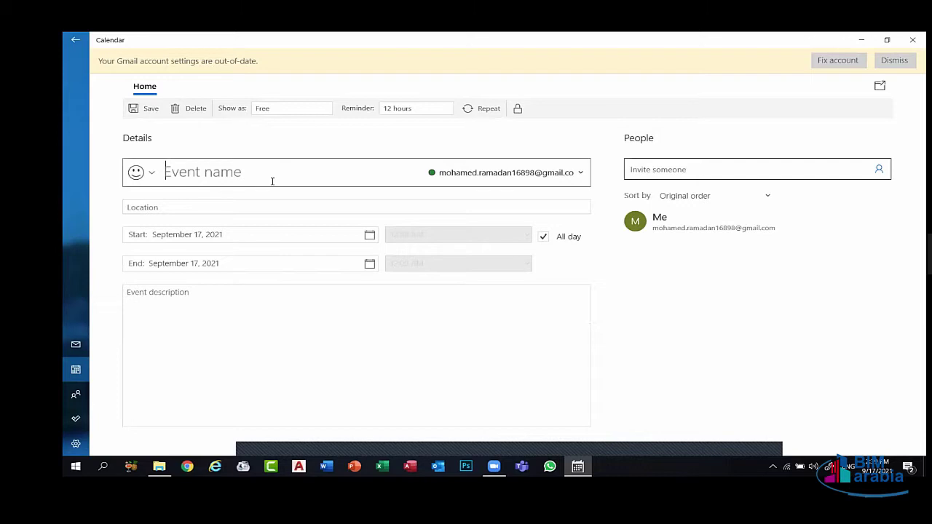
pyautogui.click(180, 206)
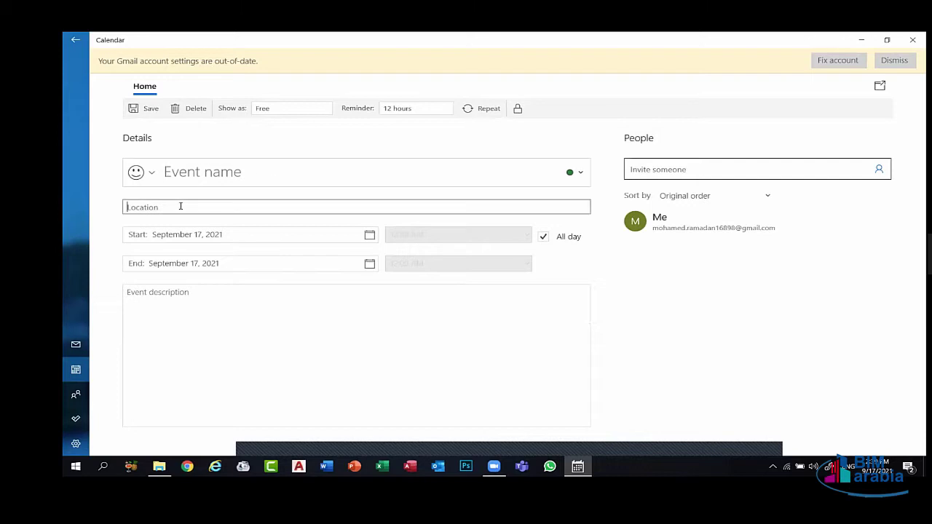
pyautogui.click(195, 236)
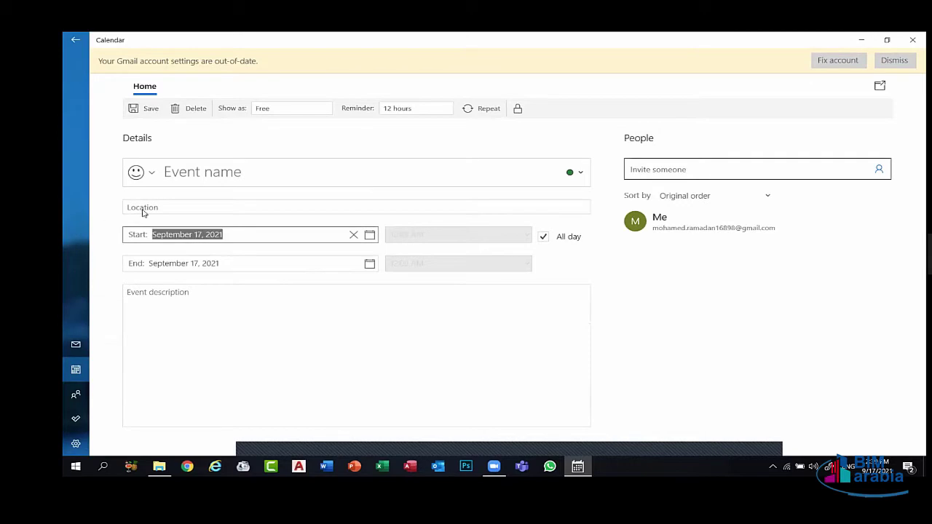
pyautogui.click(370, 235)
pyautogui.click(228, 234)
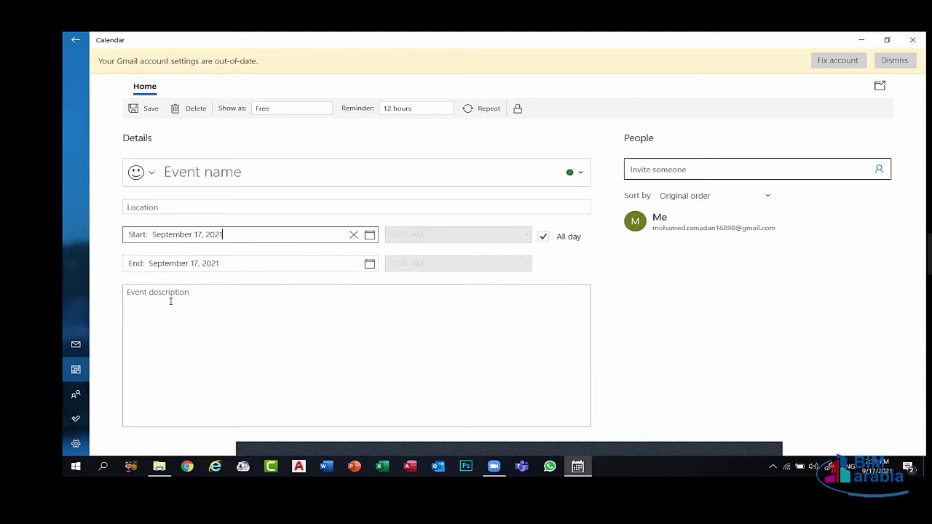
pyautogui.click(244, 304)
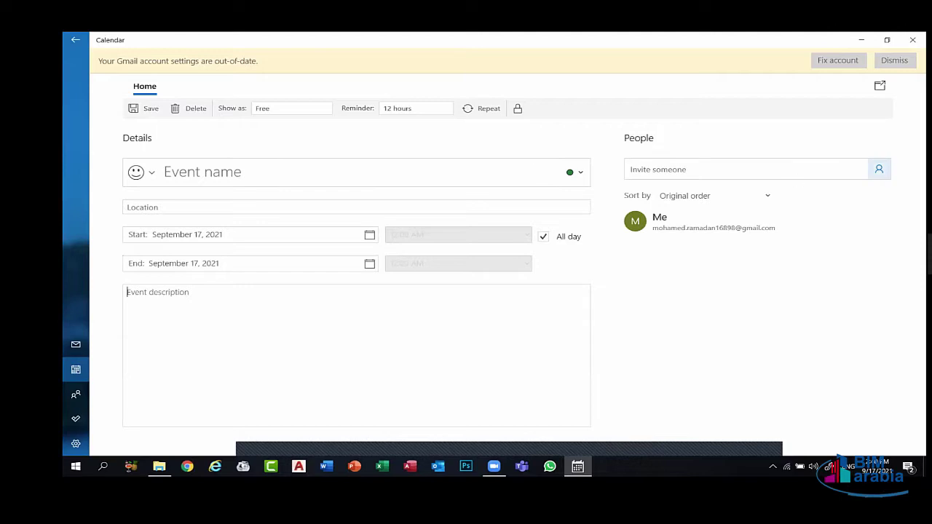
pyautogui.click(878, 169)
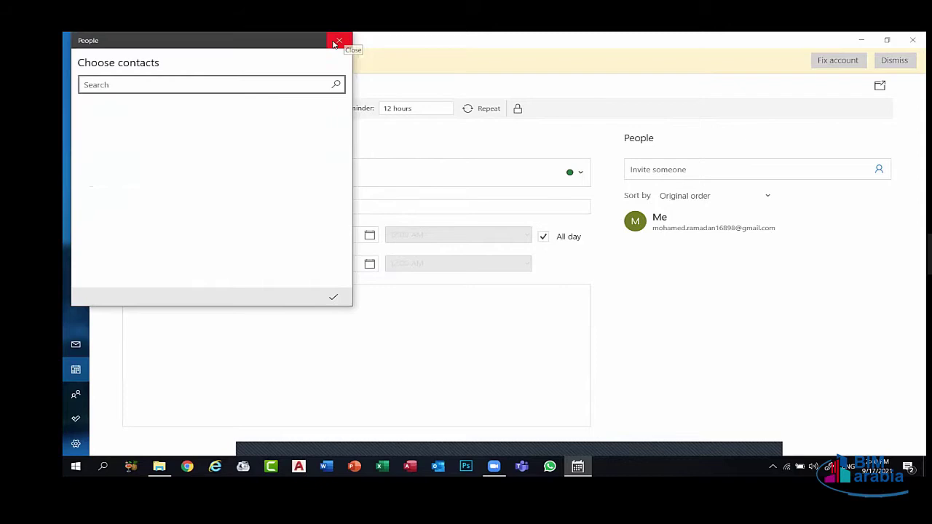
pyautogui.click(334, 42)
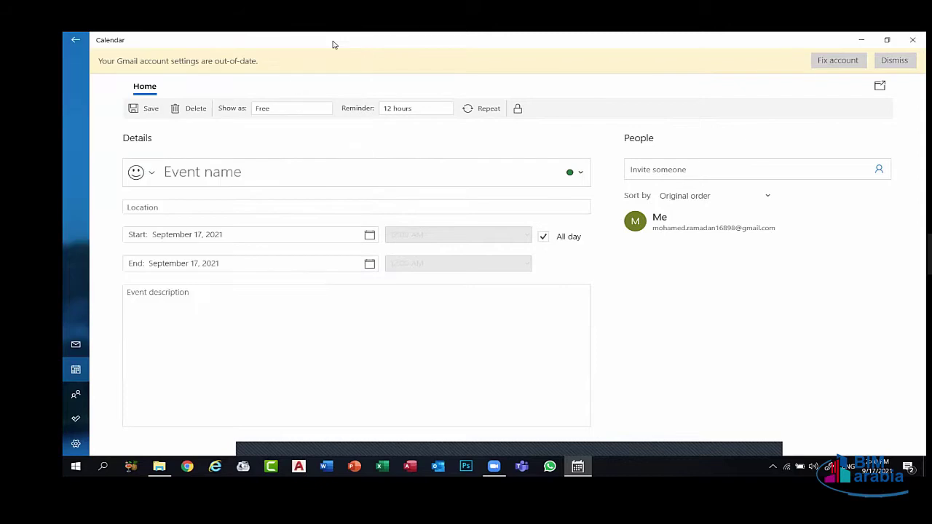
pyautogui.click(435, 116)
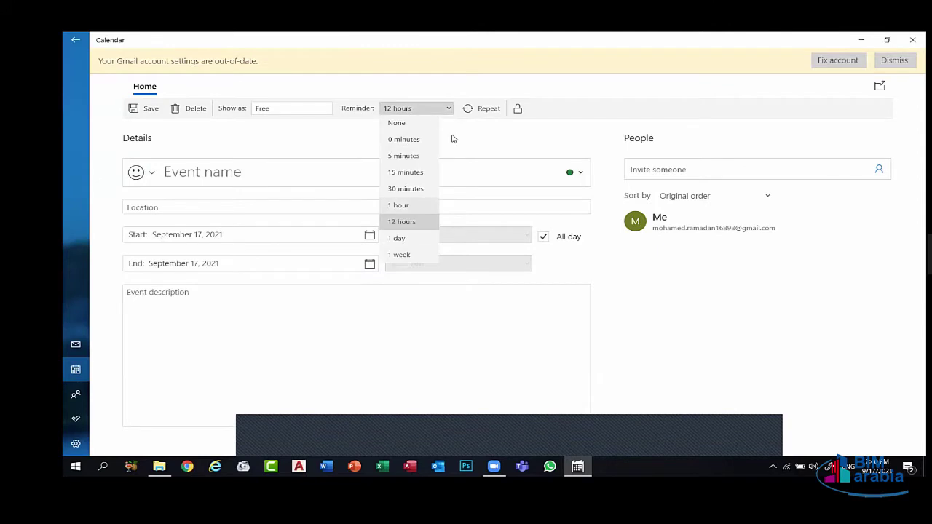
pyautogui.click(414, 113)
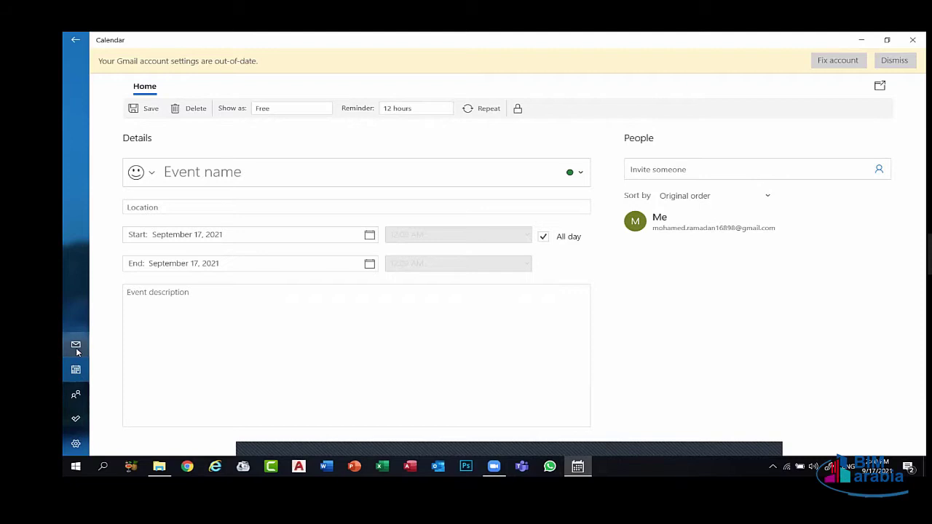
# Try the sidebar Mail, People and To-Do apps, closing People and the Microsoft Store window.
pyautogui.click(76, 345)
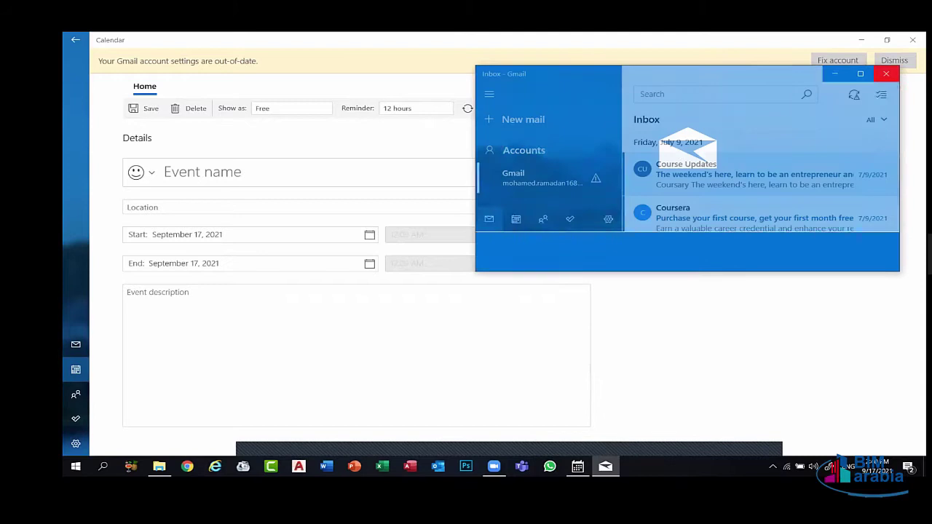
pyautogui.scroll(-3, 693, 189)
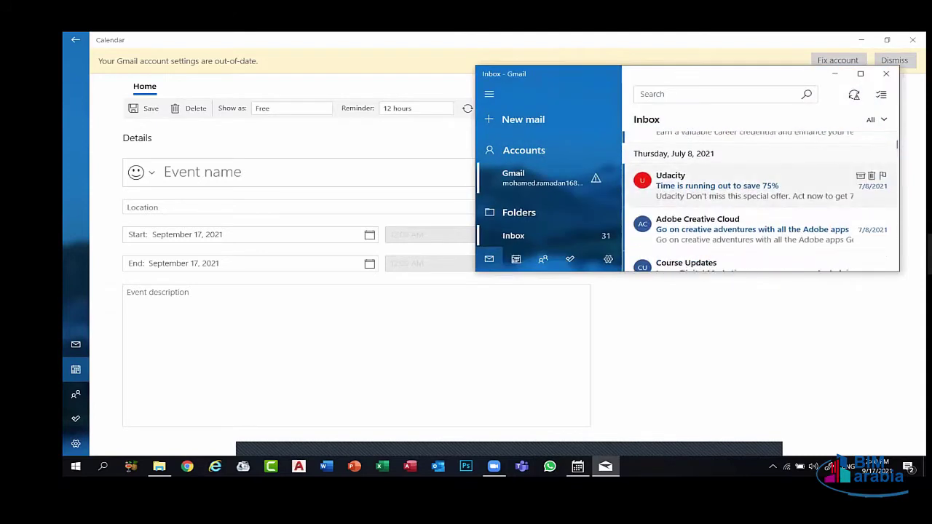
pyautogui.click(76, 396)
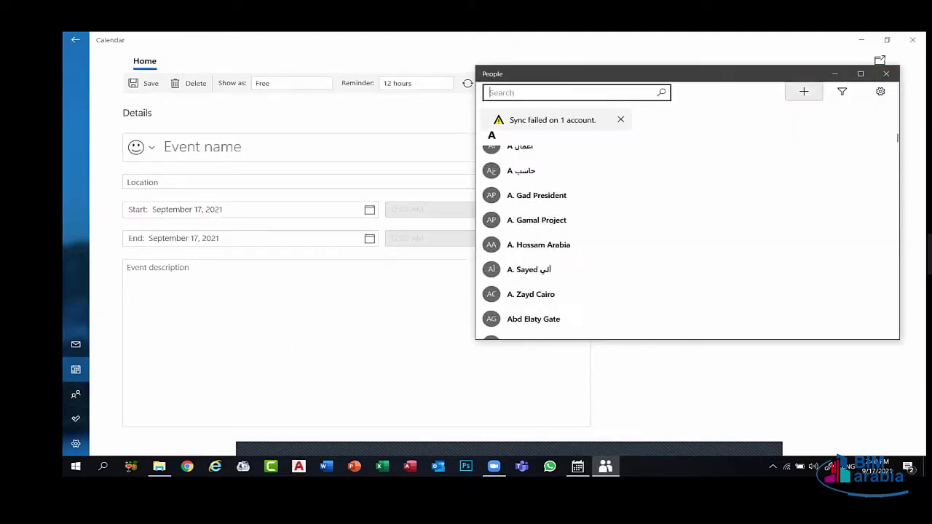
pyautogui.click(886, 73)
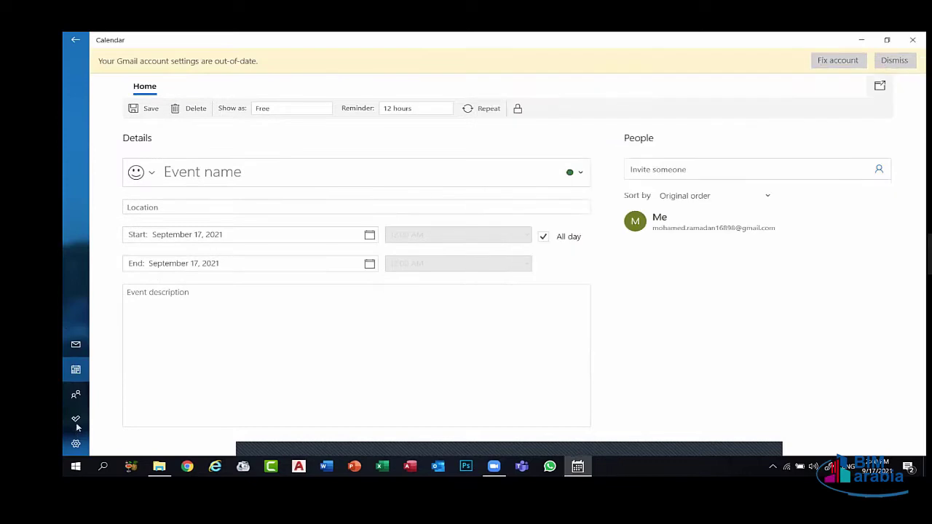
pyautogui.click(77, 421)
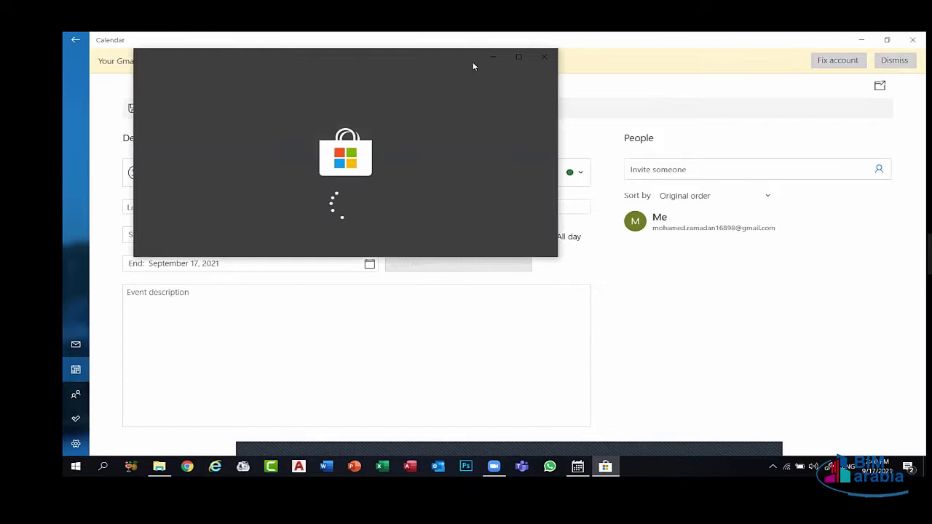
pyautogui.click(546, 65)
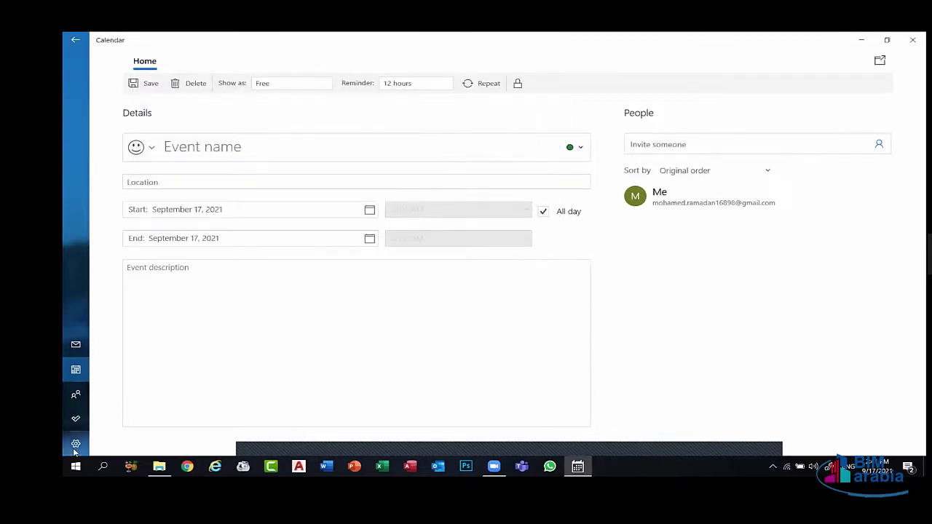
# Open Calendar's Settings pane beside the event form.
pyautogui.click(65, 439)
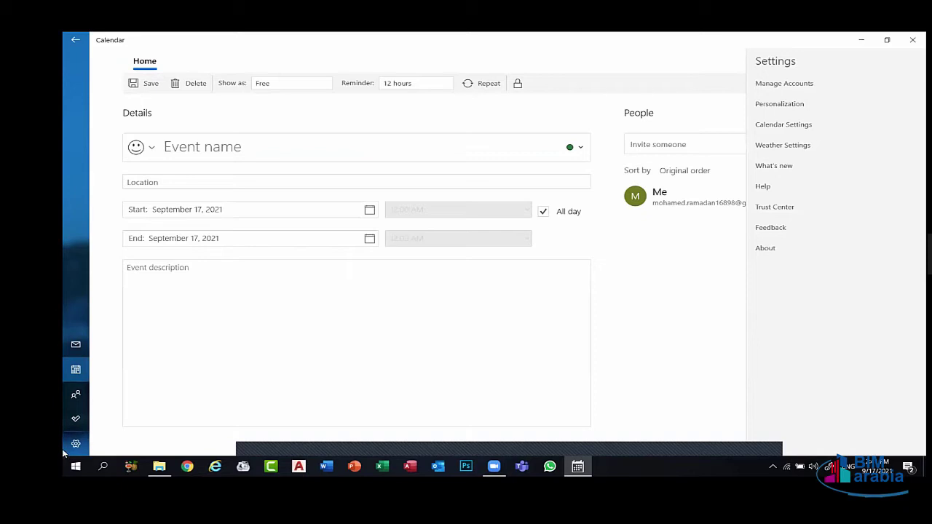
pyautogui.click(76, 444)
pyautogui.click(75, 444)
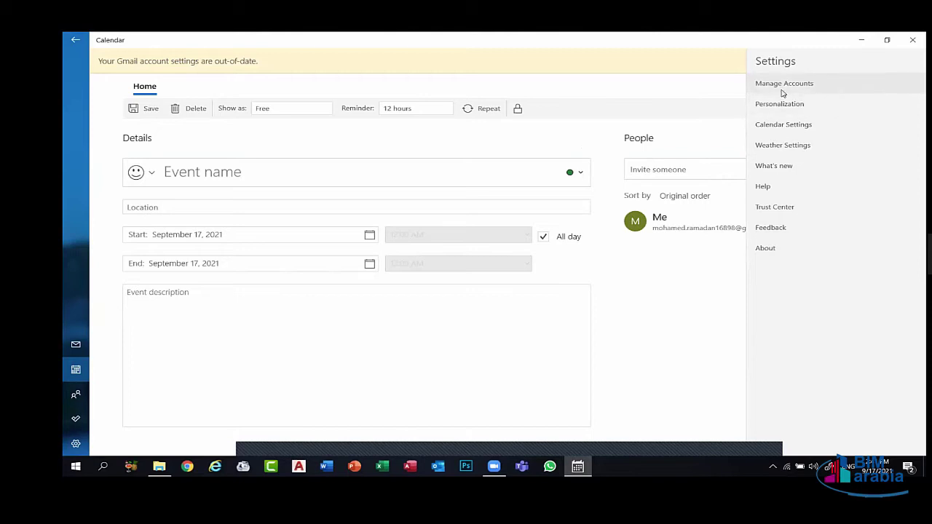
# Set the Weather Settings temperature scale to Celsius and close the pane.
pyautogui.click(781, 145)
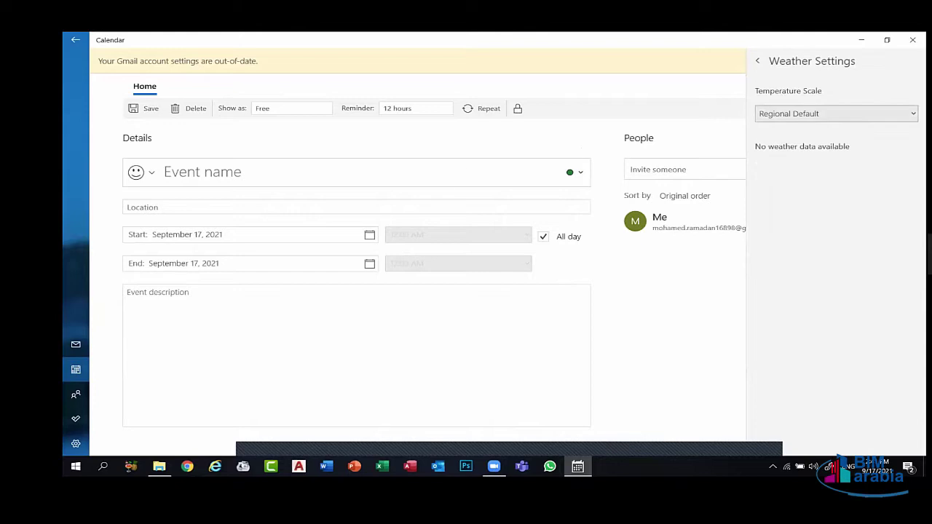
pyautogui.click(801, 114)
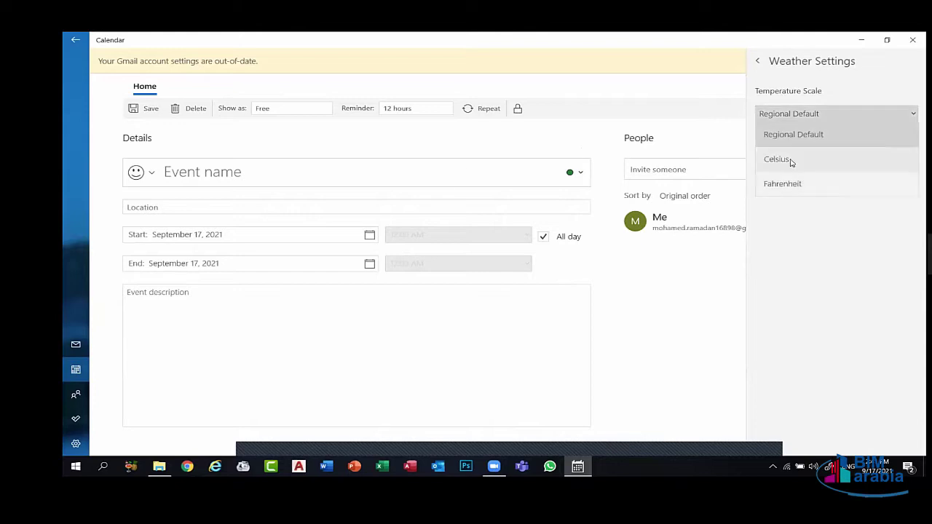
pyautogui.click(792, 161)
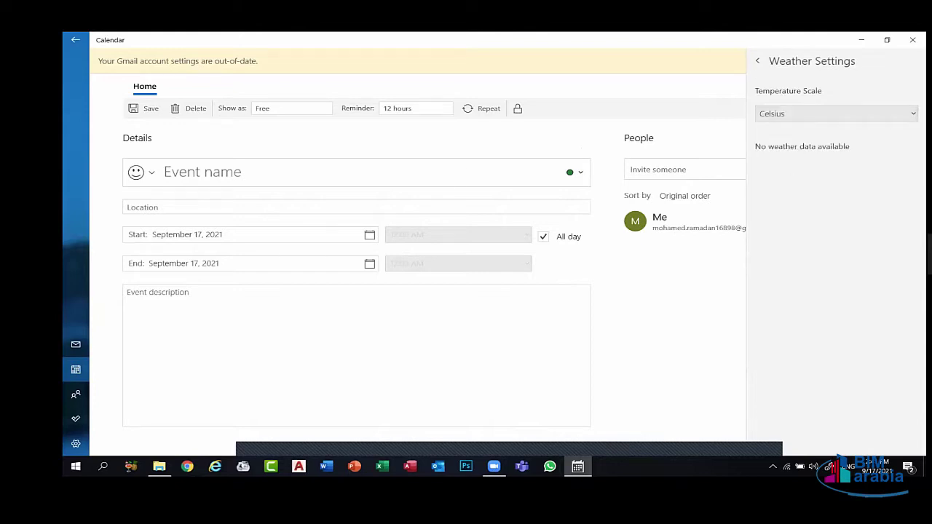
pyautogui.click(596, 315)
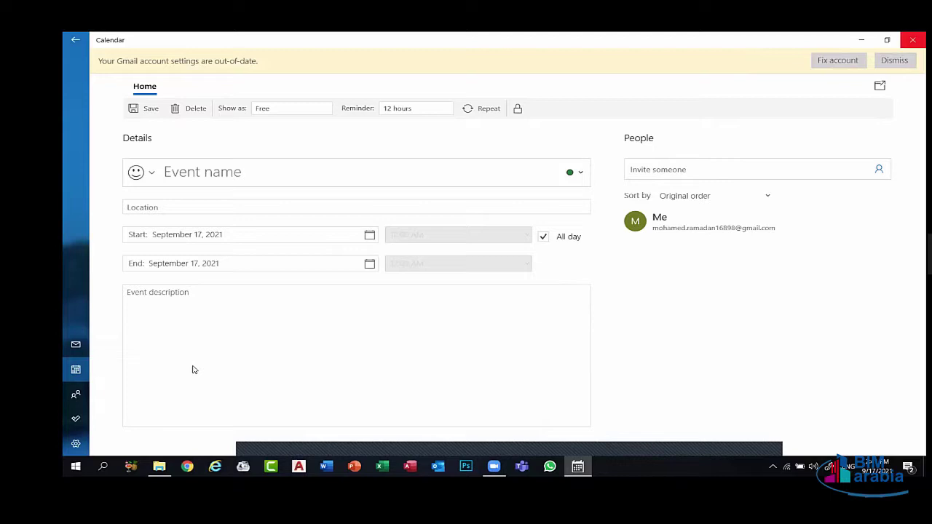
# Hide Calendar to show the desktop and bring up the Start menu app list.
pyautogui.press('super+d')
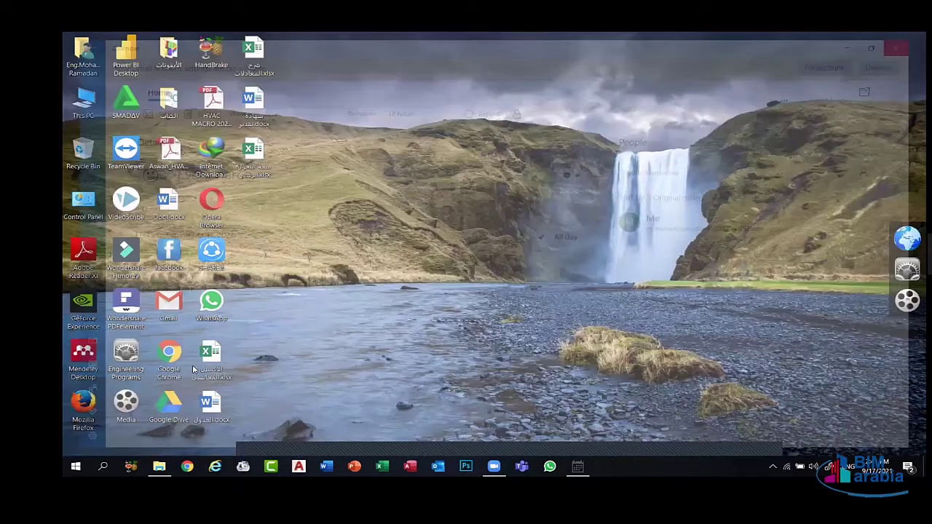
pyautogui.press('super+d')
pyautogui.press('super')
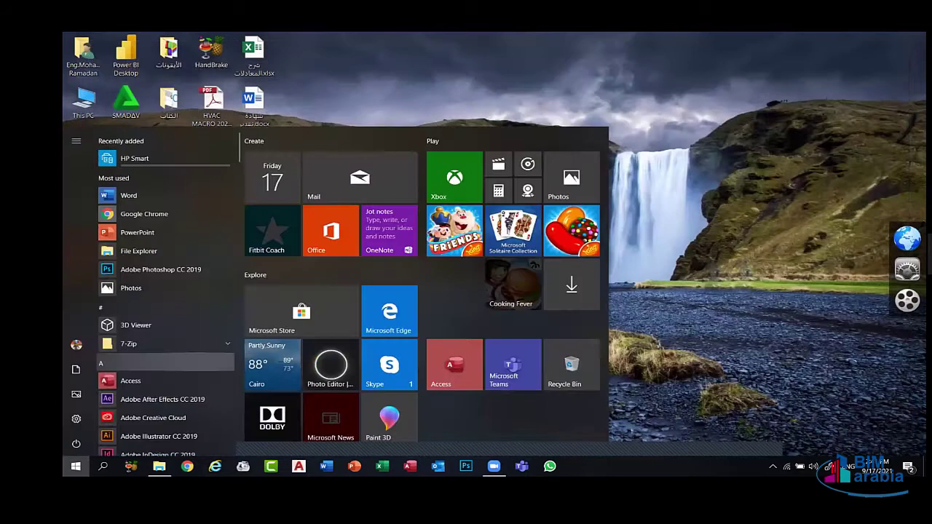
pyautogui.press('super')
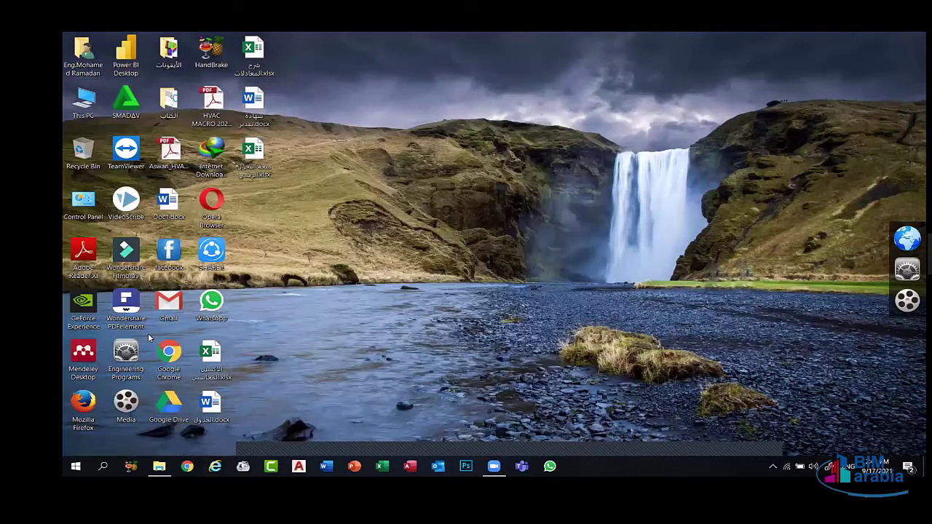
pyautogui.press('super')
# Scroll the app list down to S and launch Sticky Notes.
pyautogui.scroll(-2, 149, 301)
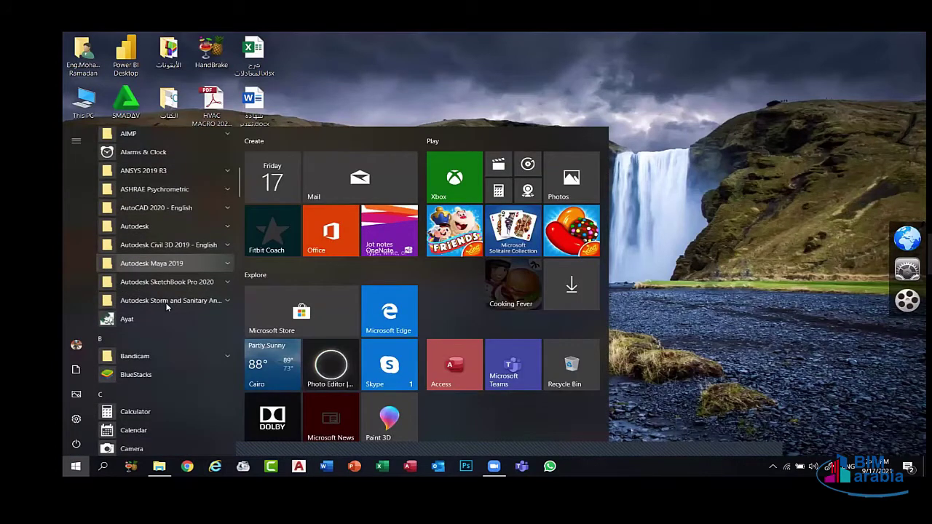
pyautogui.scroll(-5, 166, 307)
pyautogui.scroll(-5, 166, 307)
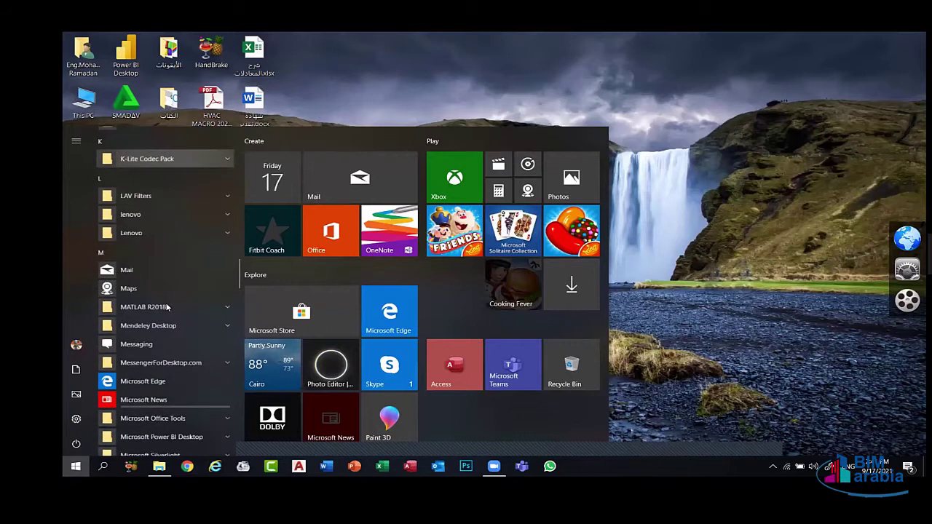
pyautogui.scroll(-3, 166, 307)
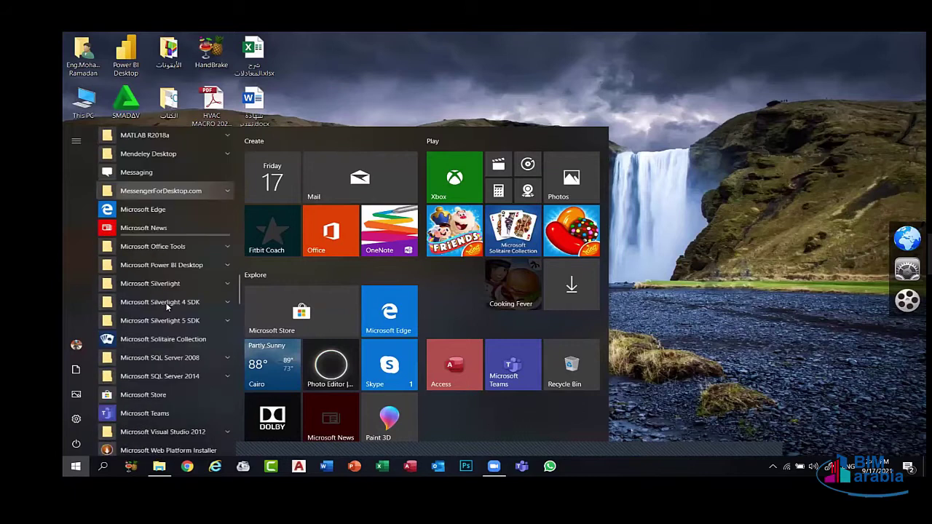
pyautogui.scroll(-5, 166, 306)
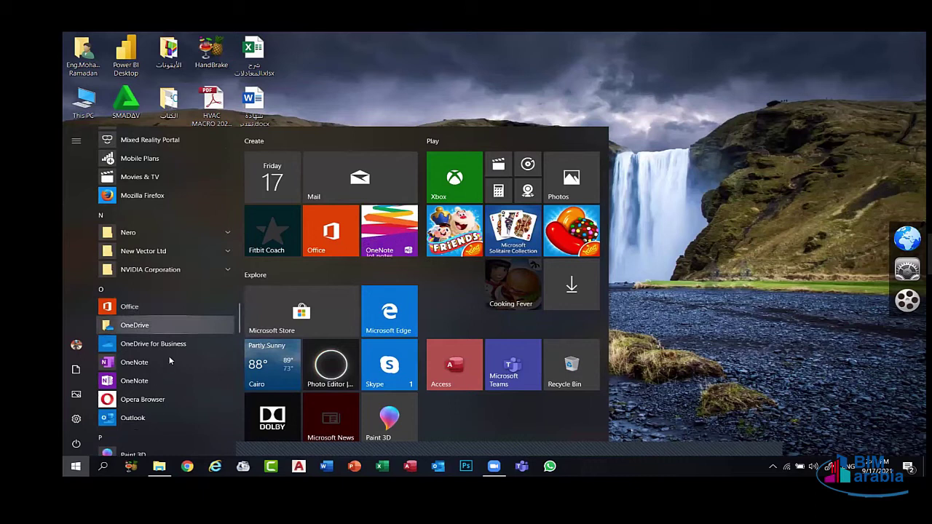
pyautogui.scroll(-6, 163, 364)
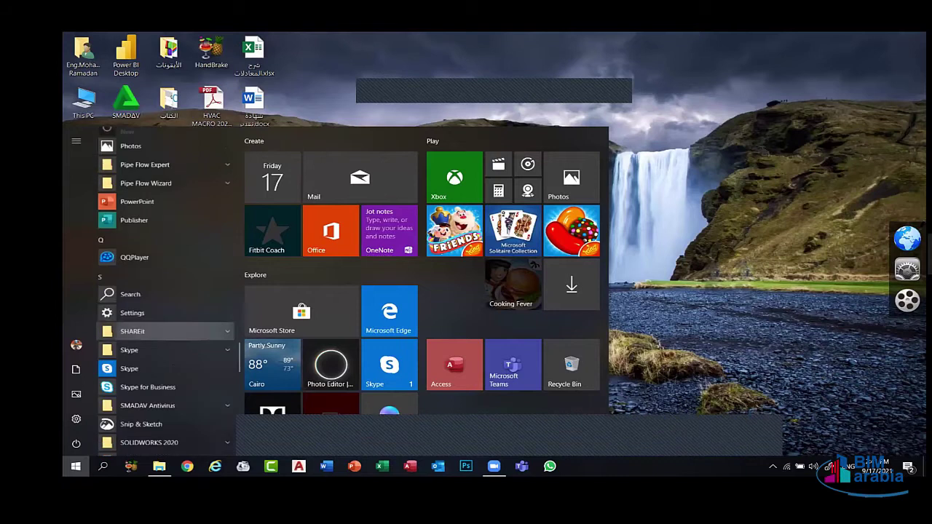
pyautogui.scroll(-3, 166, 364)
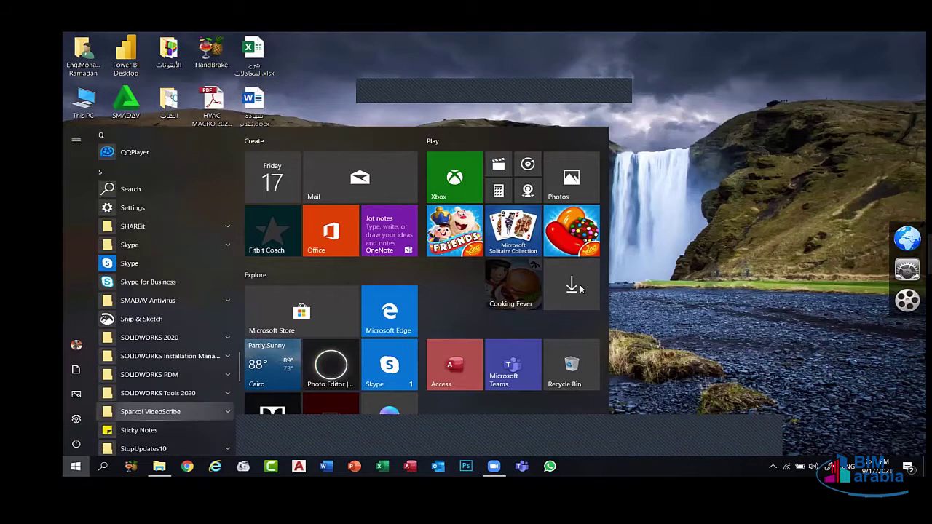
pyautogui.click(520, 93)
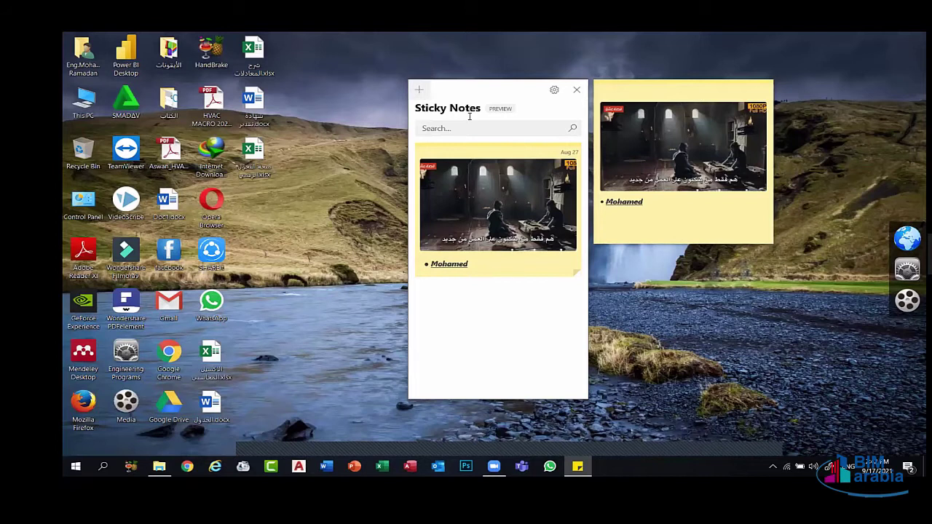
# Create a new note with a person's name, selected and made bold and italic.
pyautogui.hotkey('ctrl', 'n')
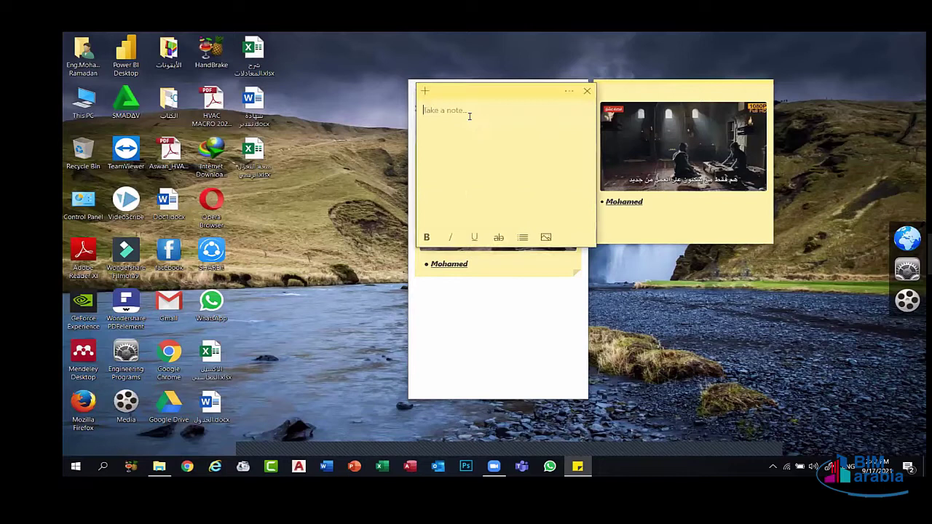
pyautogui.write('M')
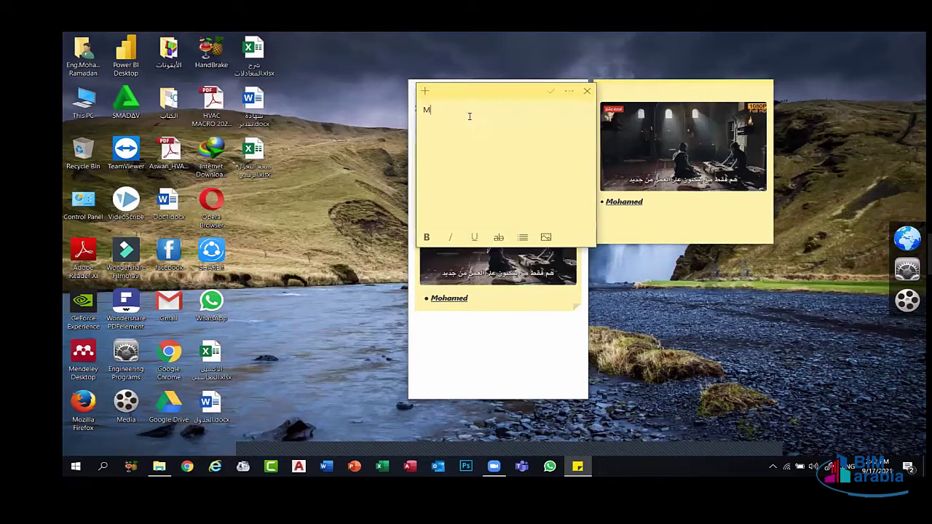
pyautogui.write('ohamed Ramadan')
pyautogui.hotkey('ctrl', 'a')
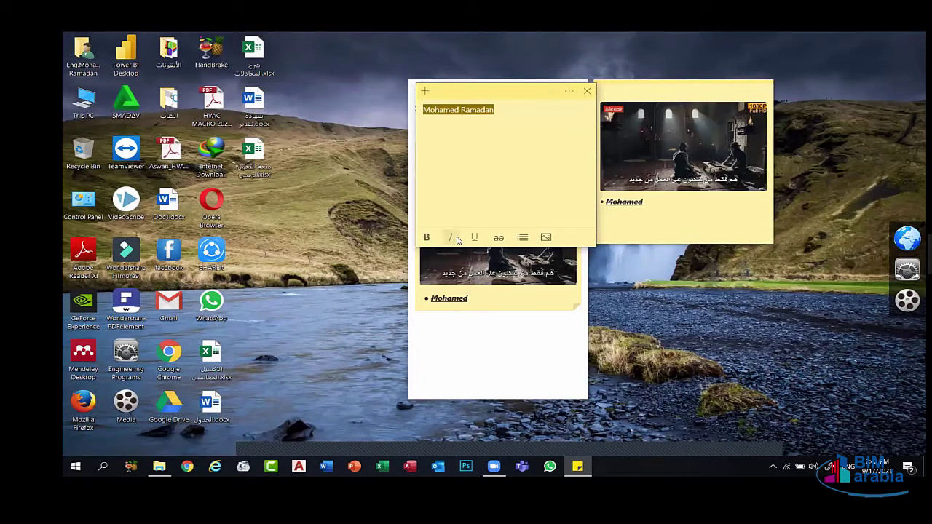
pyautogui.hotkey('ctrl', 'b')
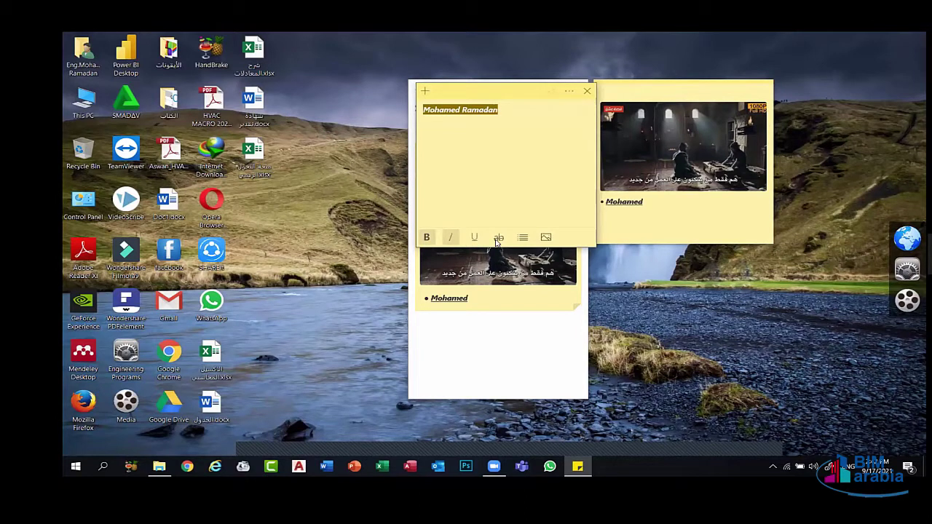
# Underline, strike through and bullet the name, then colour the note pink.
pyautogui.click(499, 240)
pyautogui.hotkey('ctrl', 'u')
pyautogui.click(526, 239)
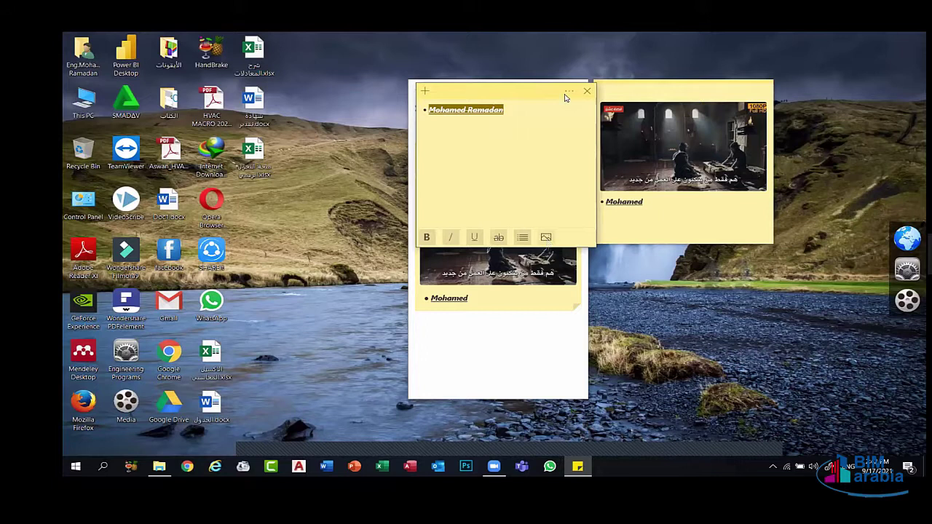
pyautogui.press('Right')
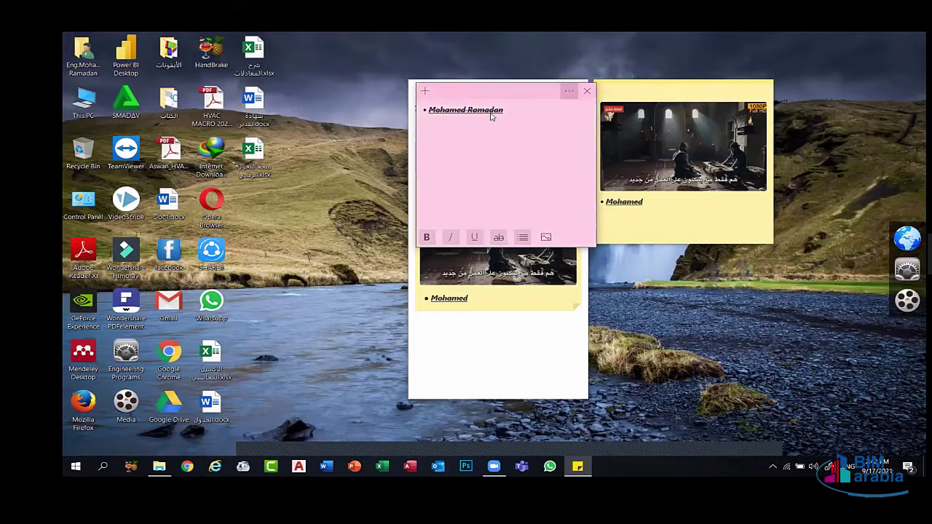
pyautogui.click(569, 91)
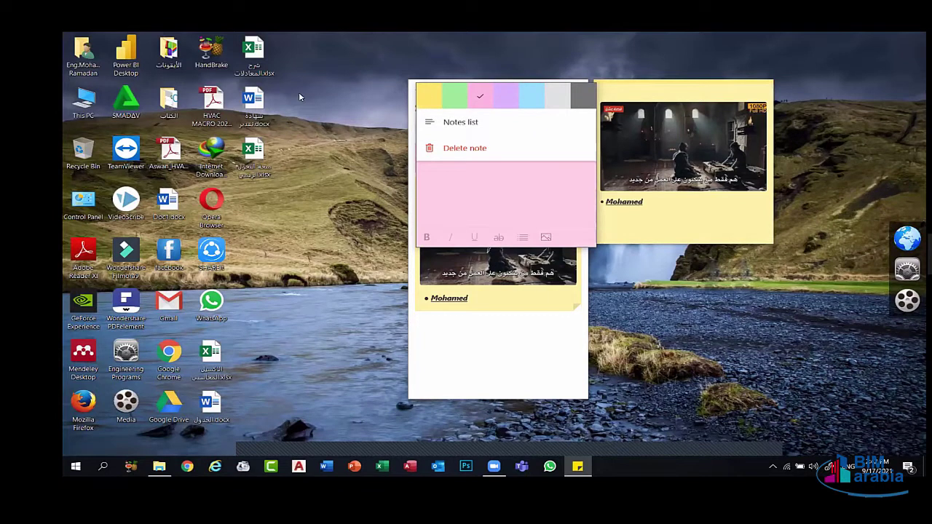
# From the notes list, change a note's colour to light blue.
pyautogui.click(482, 119)
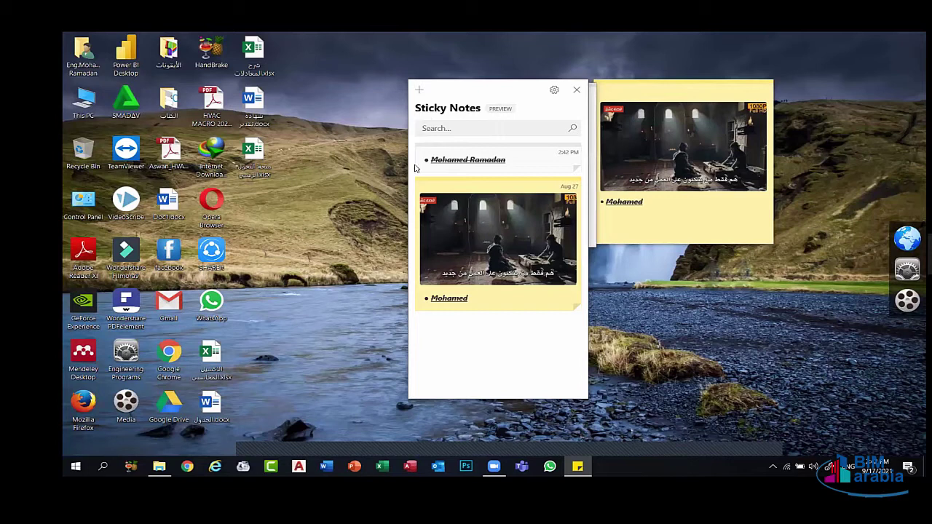
pyautogui.click(549, 183)
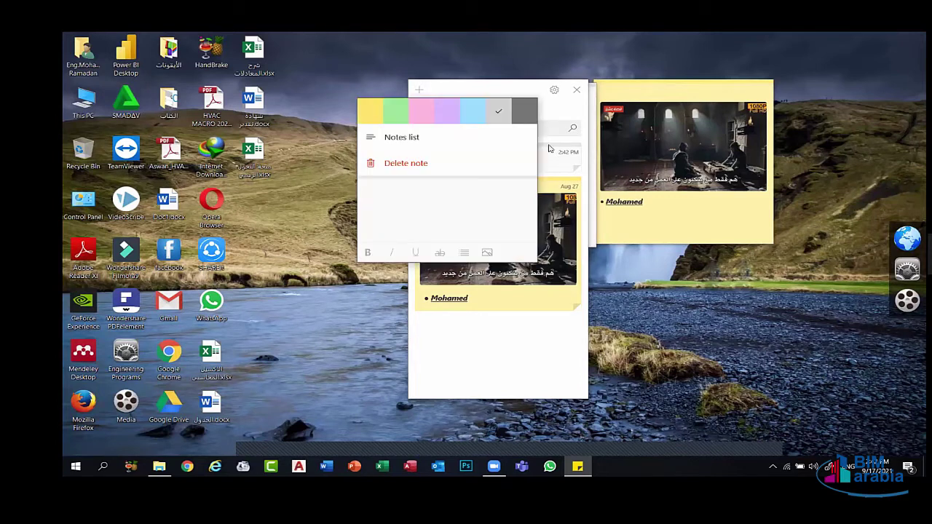
pyautogui.click(472, 111)
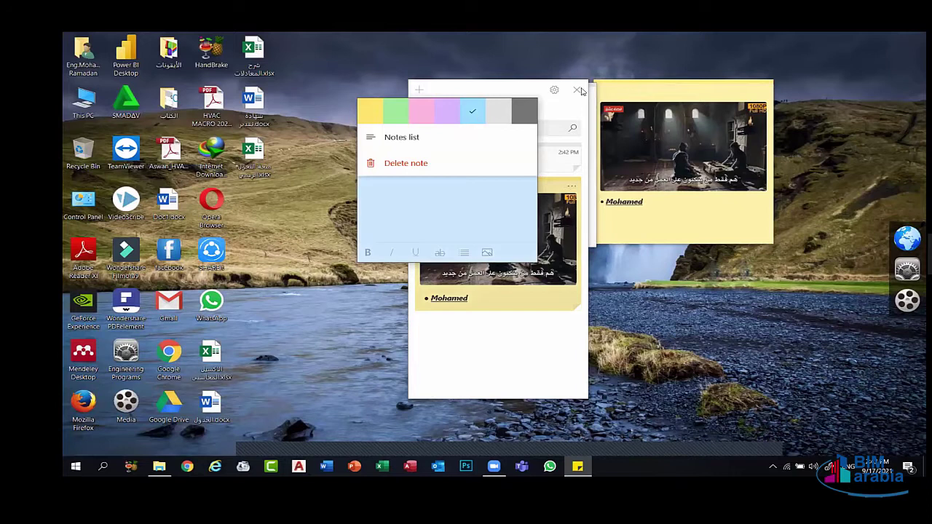
# Close the notes list and the name note, then open app search.
pyautogui.click(578, 123)
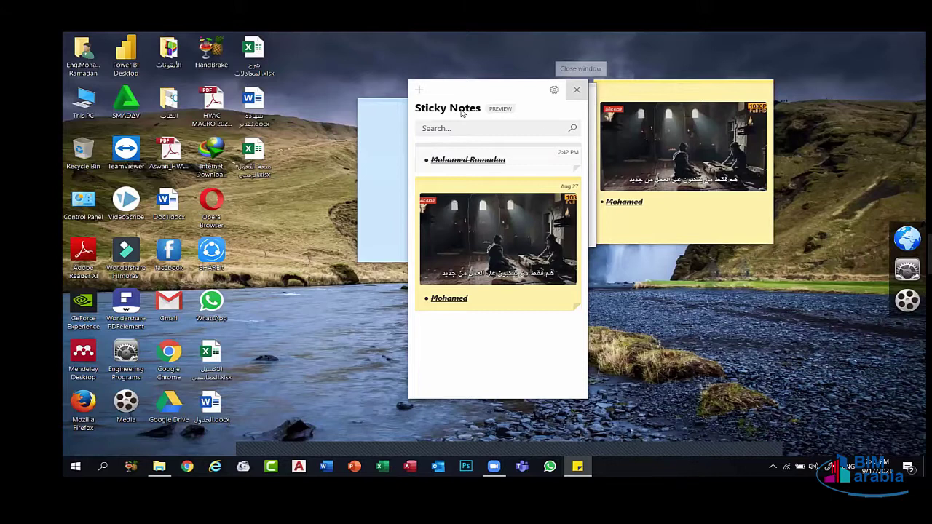
pyautogui.click(468, 160)
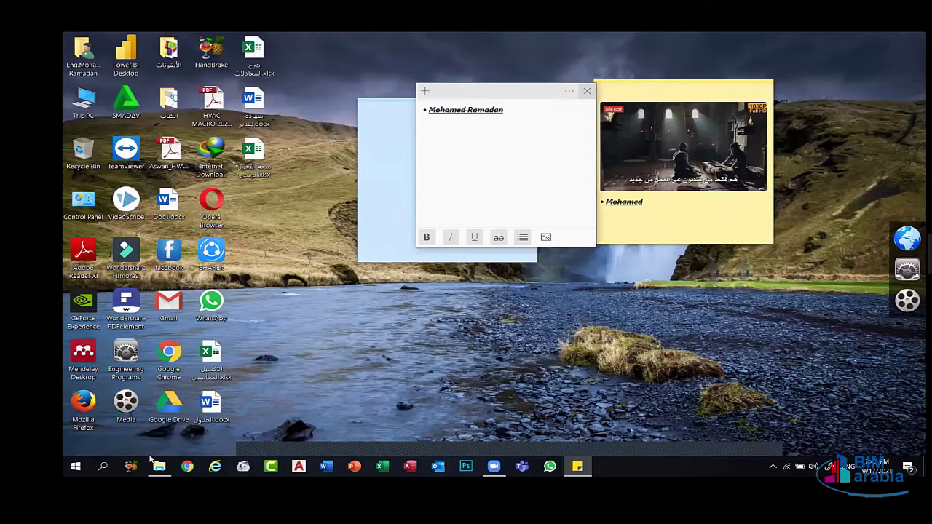
pyautogui.hotkey('ctrl', 'w')
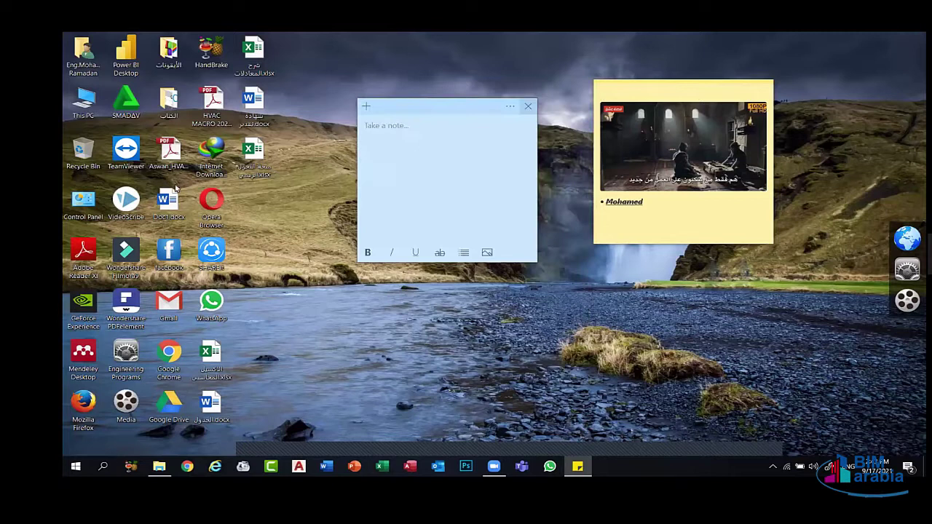
pyautogui.press('super+s')
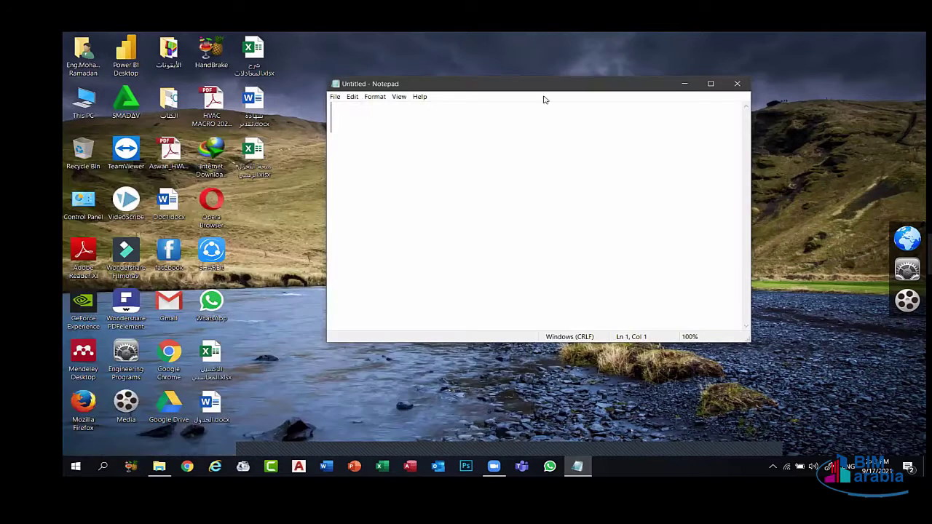
# Type a first name in Notepad, select and save it, then open Page Setup.
pyautogui.write('Mohame')
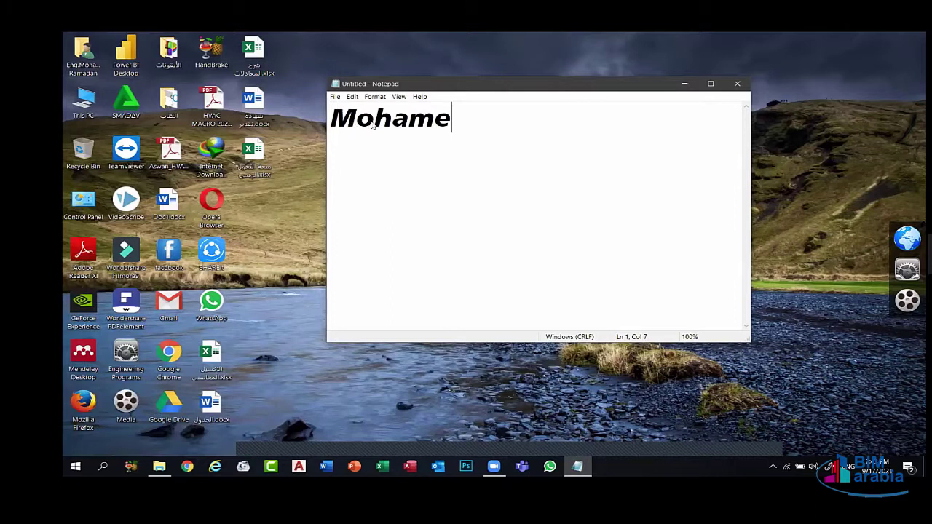
pyautogui.write('d')
pyautogui.doubleClick(373, 122)
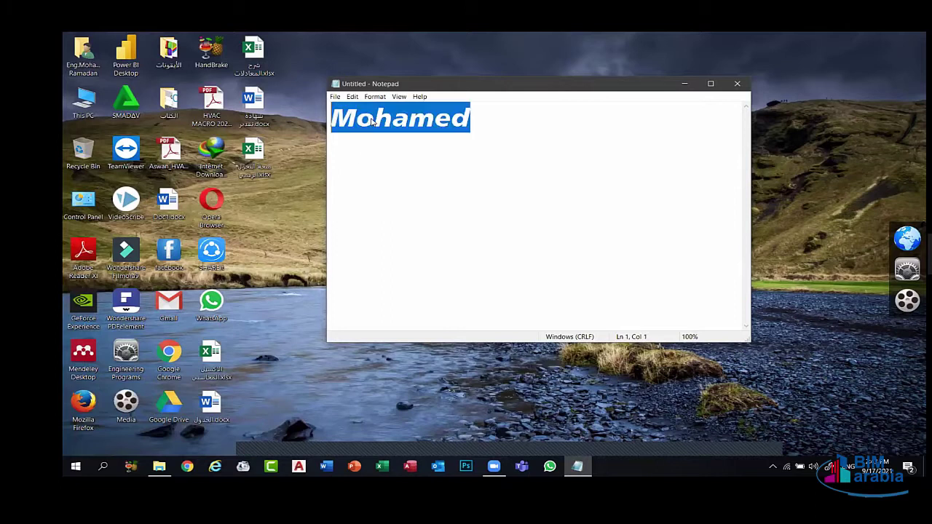
pyautogui.hotkey('alt', 'f')
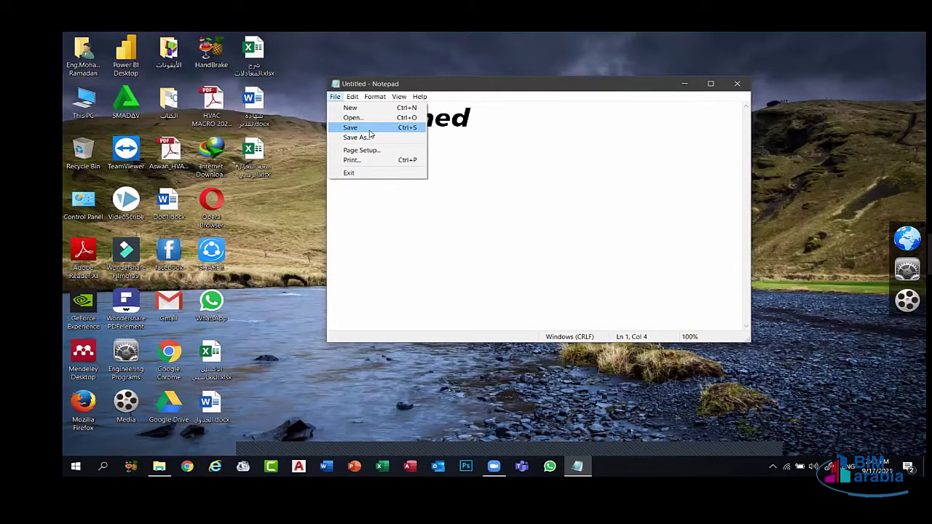
pyautogui.click(370, 135)
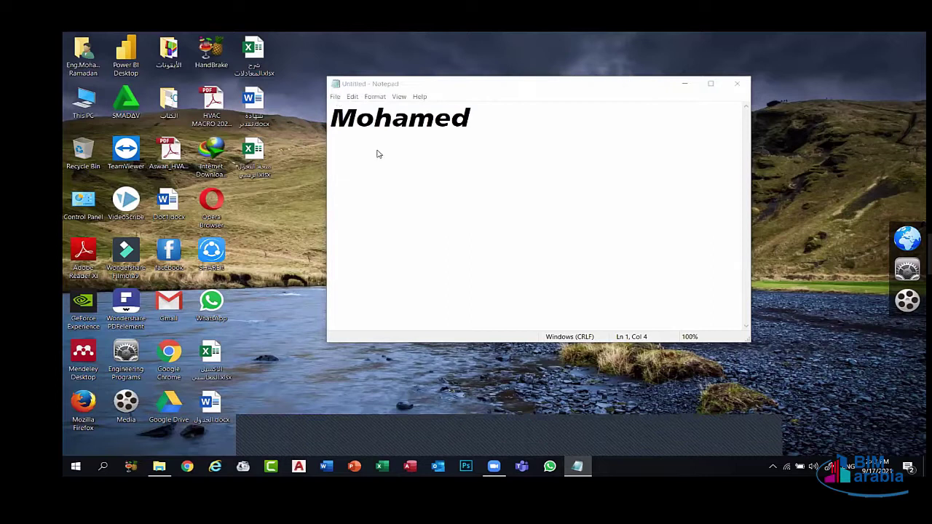
pyautogui.hotkey('alt', 'f')
pyautogui.press('u')
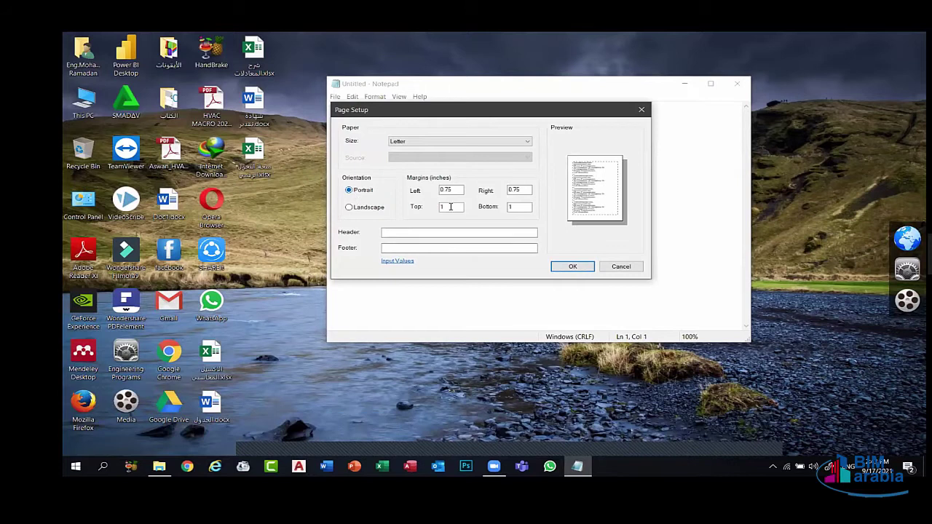
# Try Page Setup's landscape, margin, Letter paper and header fields, then dismiss it.
pyautogui.click(361, 208)
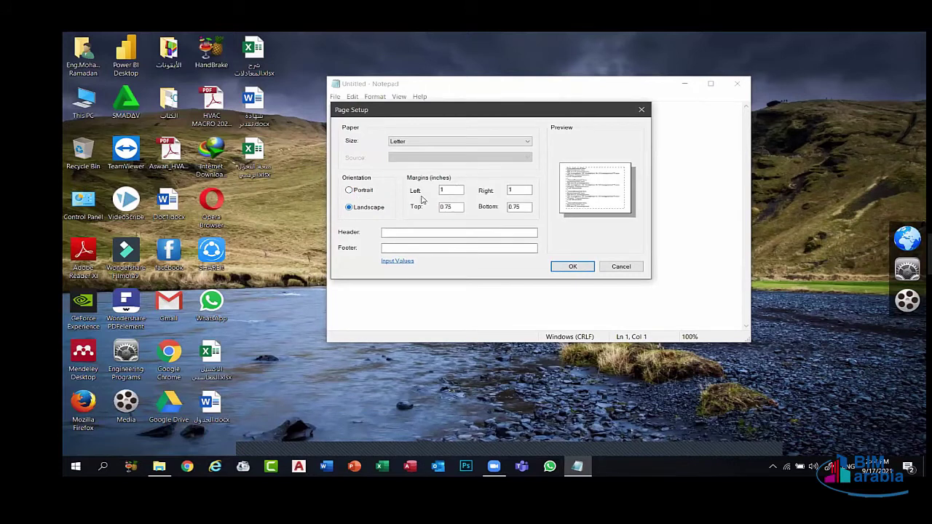
pyautogui.click(448, 190)
pyautogui.click(410, 143)
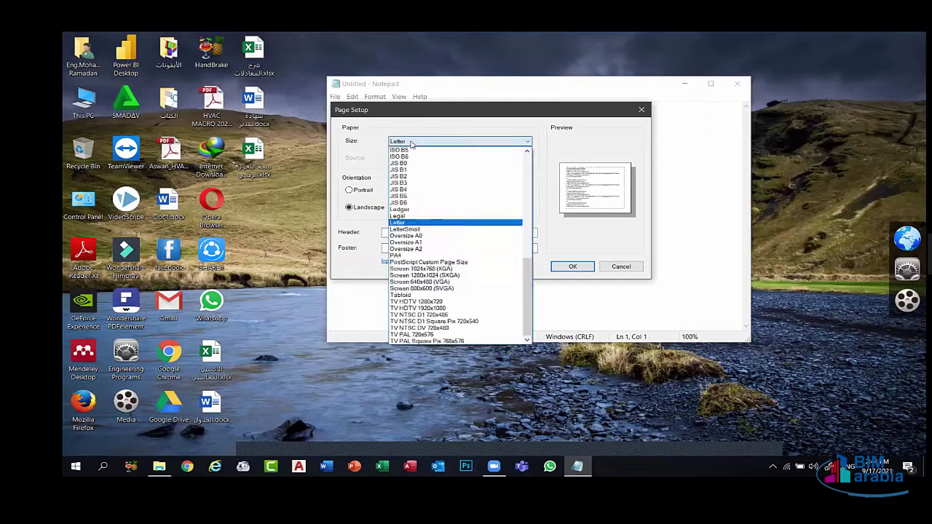
pyautogui.click(411, 143)
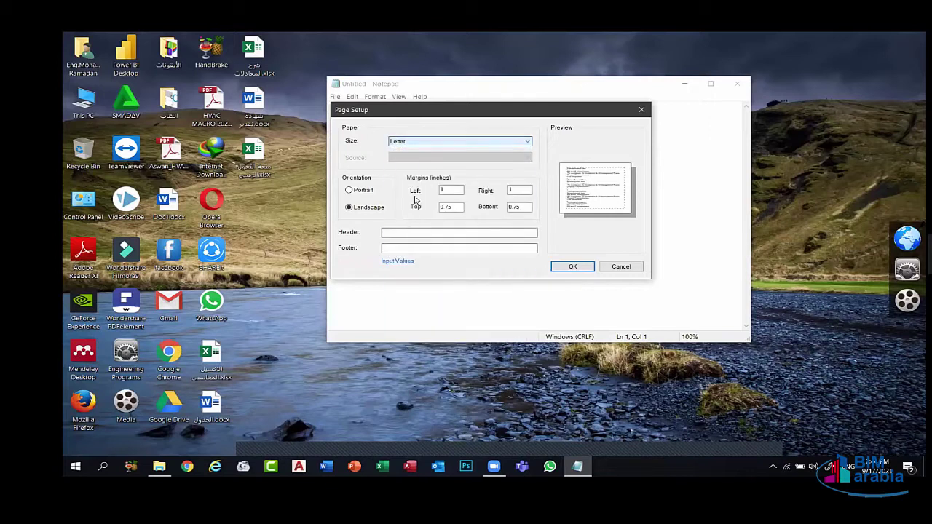
pyautogui.click(402, 233)
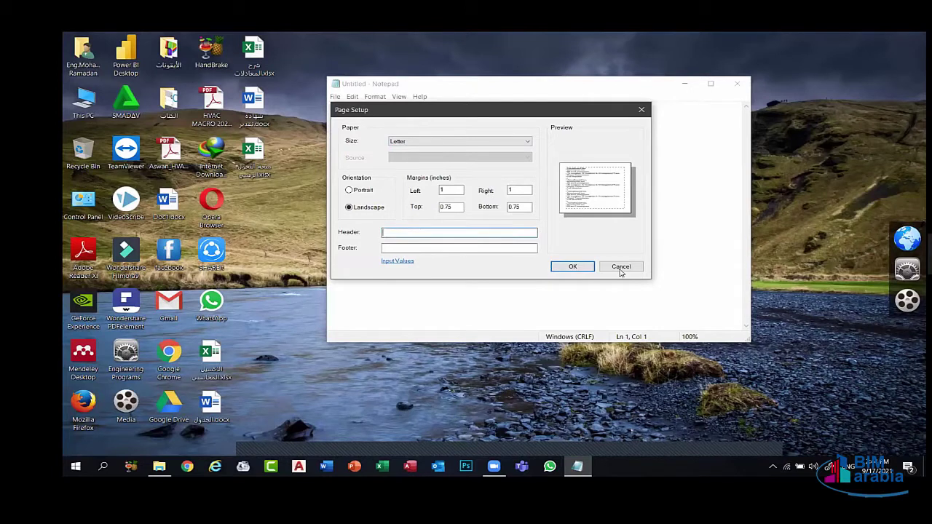
pyautogui.press('Escape')
pyautogui.click(335, 96)
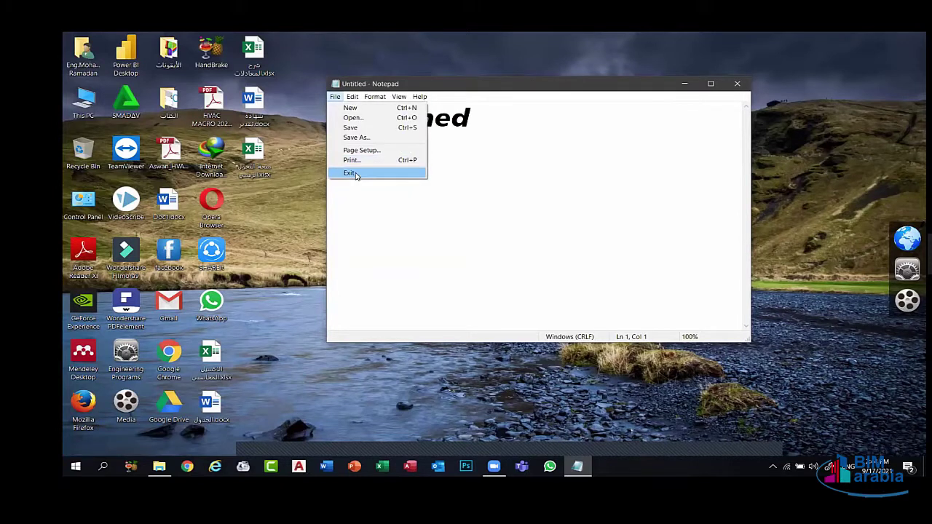
# Browse the File and Edit menus, then drag-select the whole name.
pyautogui.click(480, 149)
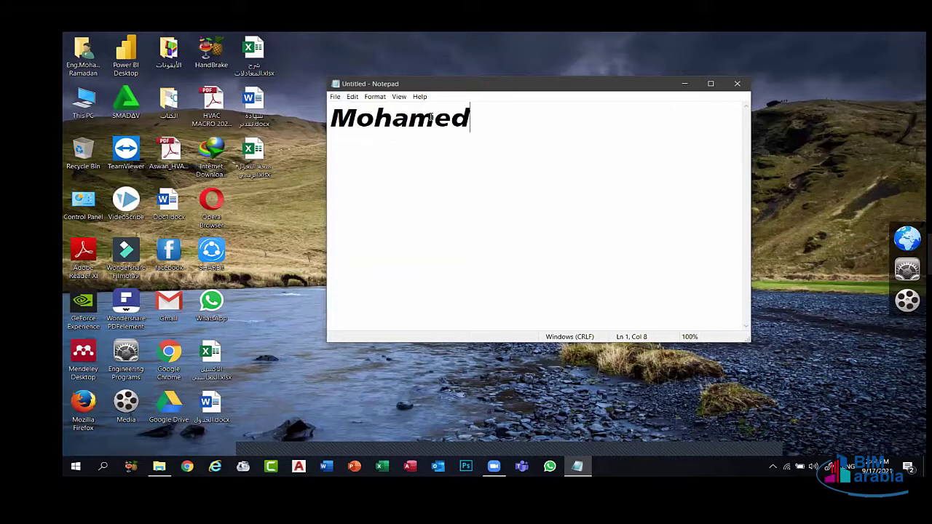
pyautogui.click(352, 96)
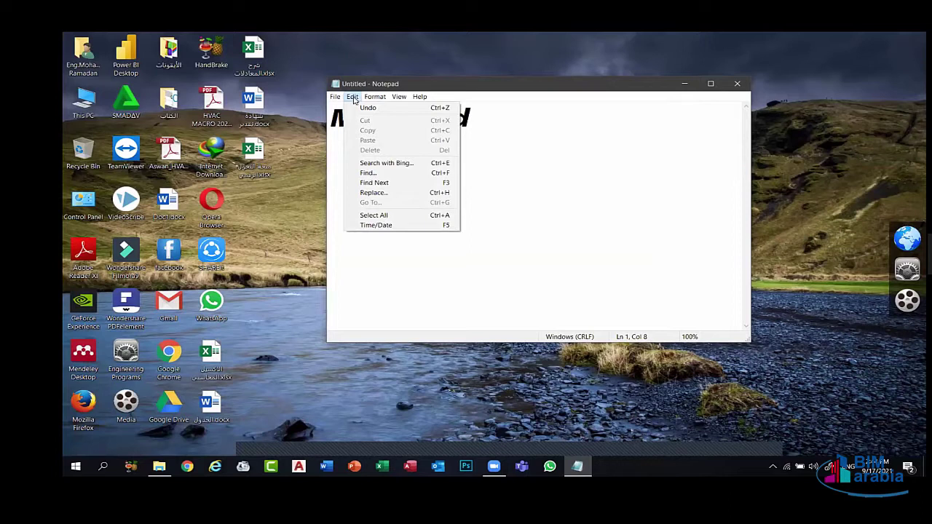
pyautogui.click(480, 115)
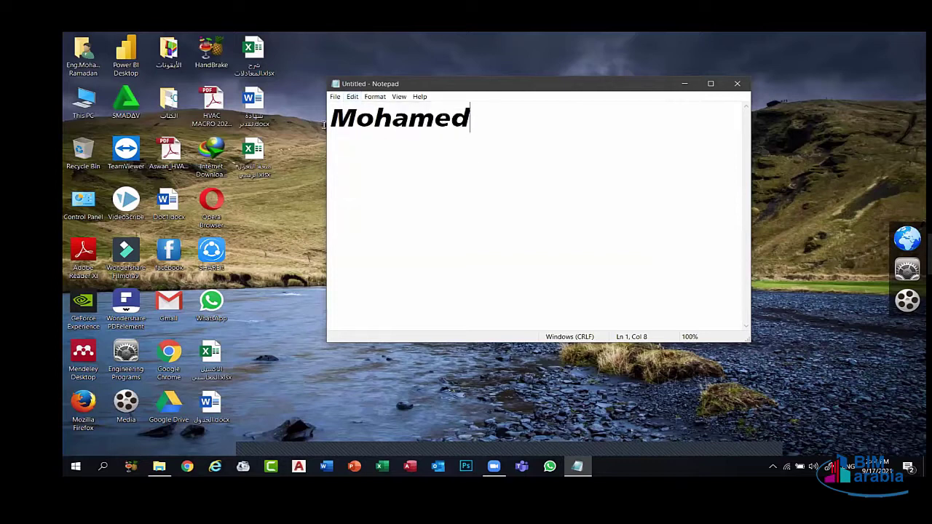
pyautogui.moveTo(473, 118); pyautogui.dragTo(331, 118)
pyautogui.click(384, 97)
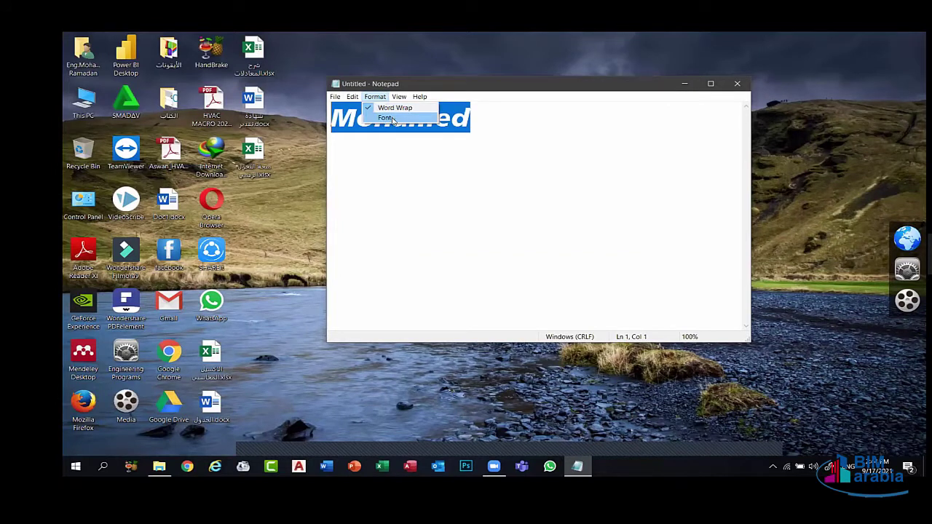
# Change the name's font to Sitka Heading, Bold, size 16.
pyautogui.click(419, 119)
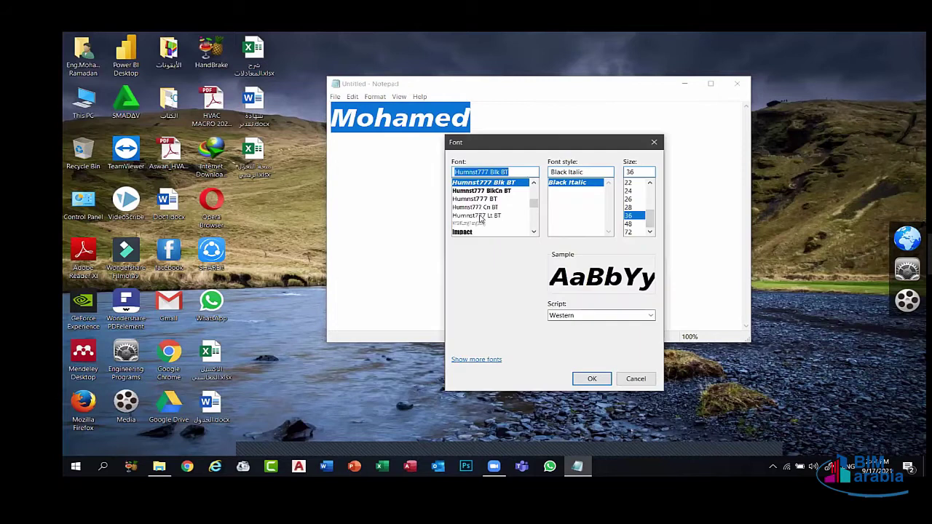
pyautogui.press('Down')
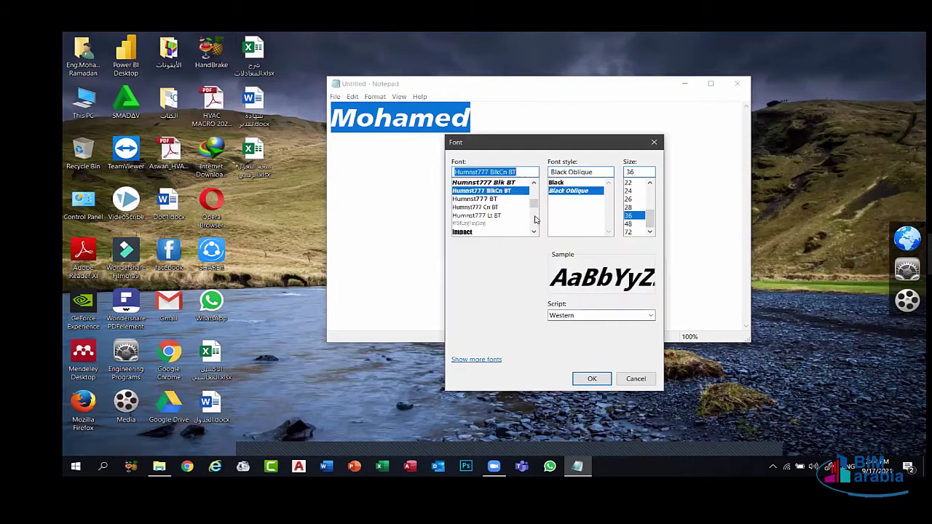
pyautogui.scroll(-10, 470, 208)
pyautogui.click(495, 199)
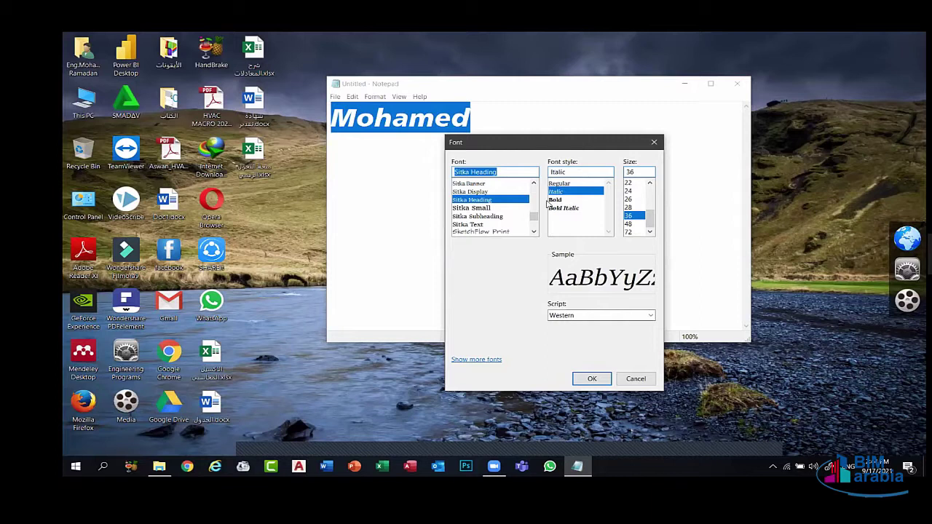
pyautogui.click(562, 209)
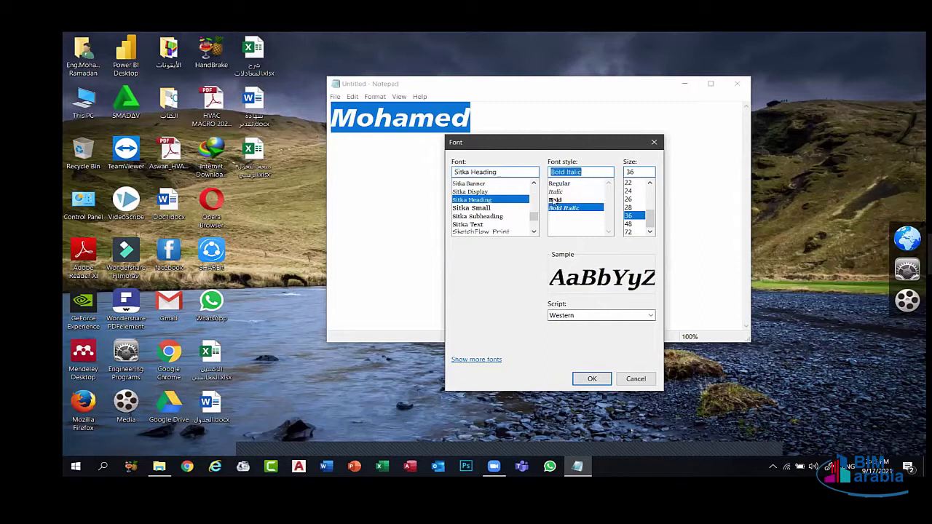
pyautogui.click(557, 199)
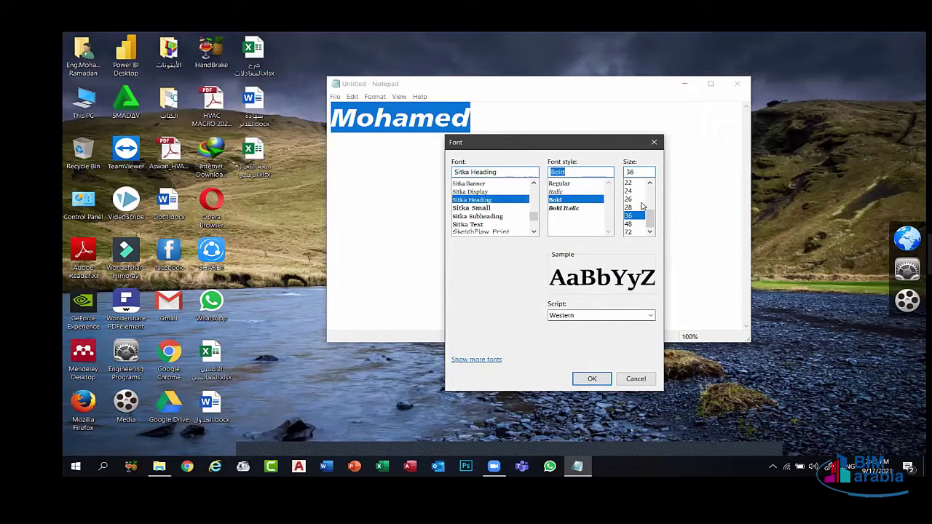
pyautogui.scroll(3, 646, 207)
pyautogui.click(631, 224)
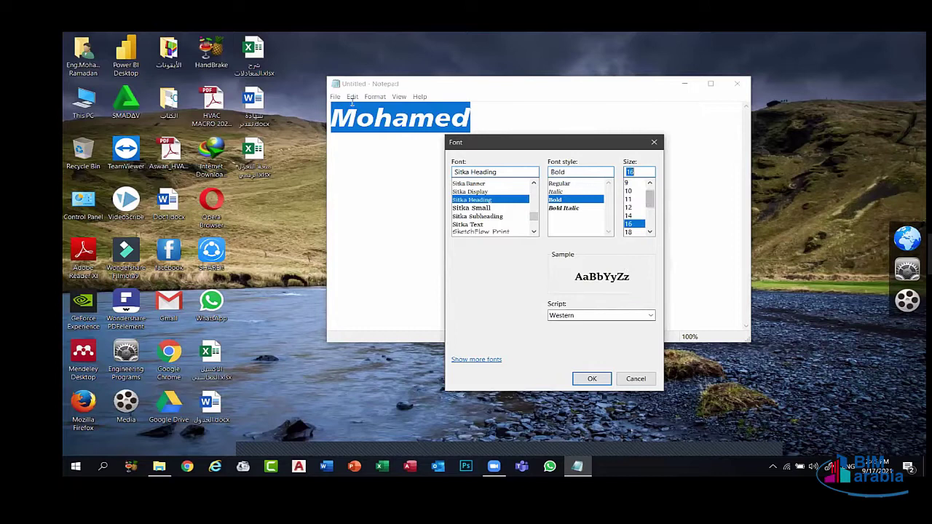
pyautogui.press('Return')
# Reopen the font settings and close them without changes.
pyautogui.click(373, 97)
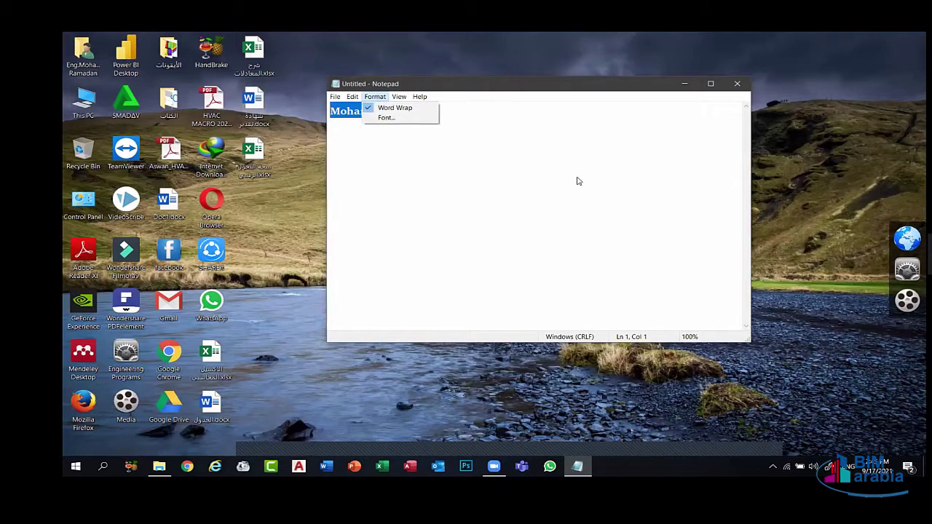
pyautogui.click(535, 354)
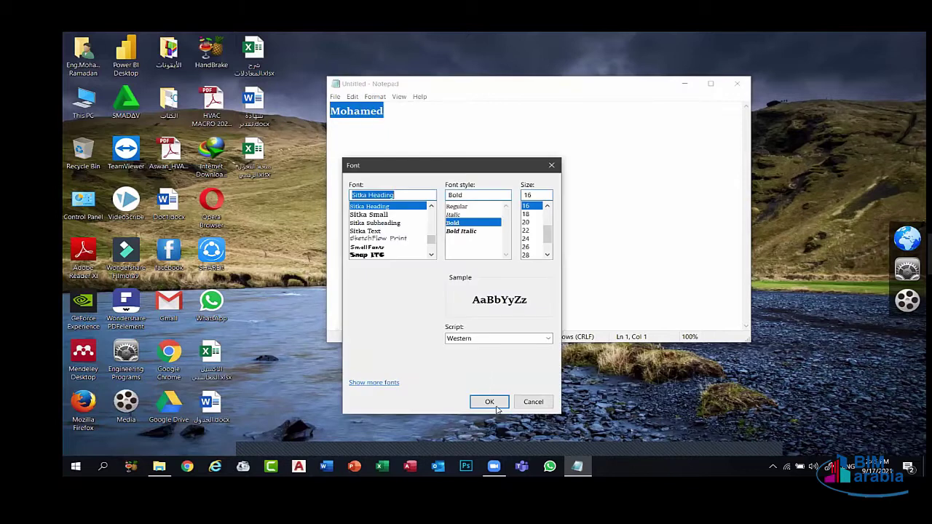
pyautogui.hotkey('alt', 'r')
pyautogui.hotkey('alt', 'Down')
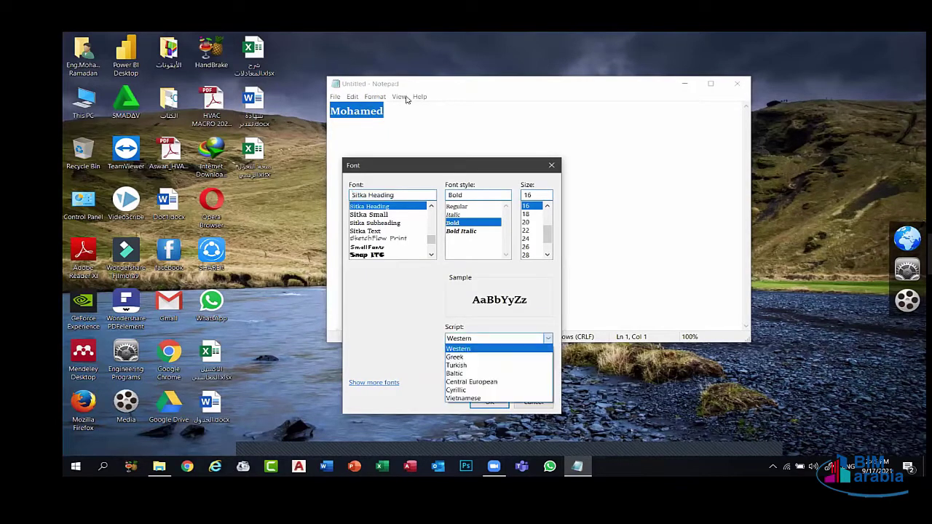
pyautogui.press('Return')
pyautogui.press('Return')
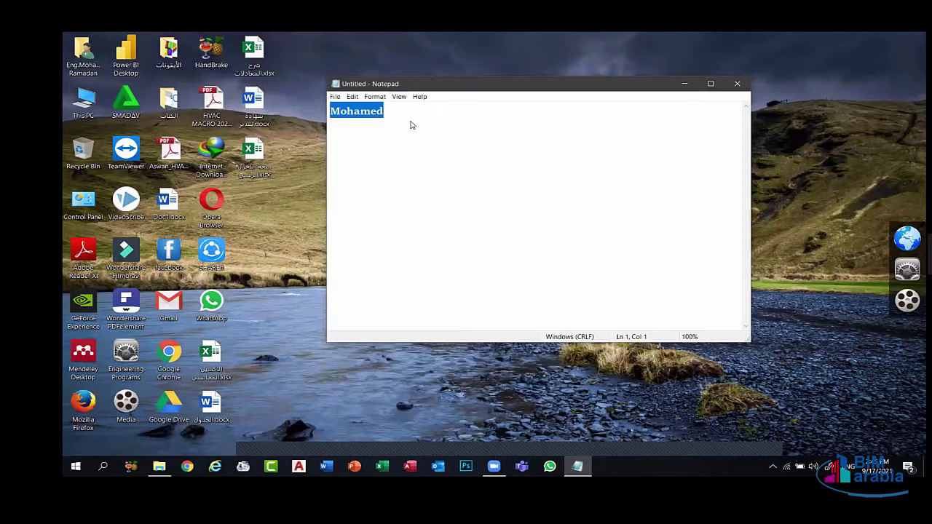
pyautogui.hotkey('alt', 'v')
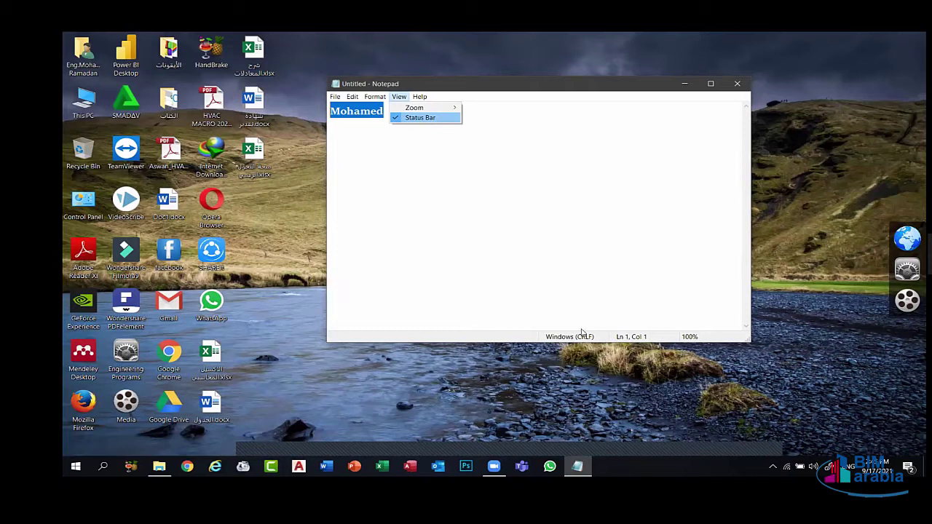
# Hide the status bar, then show it again.
pyautogui.click(435, 117)
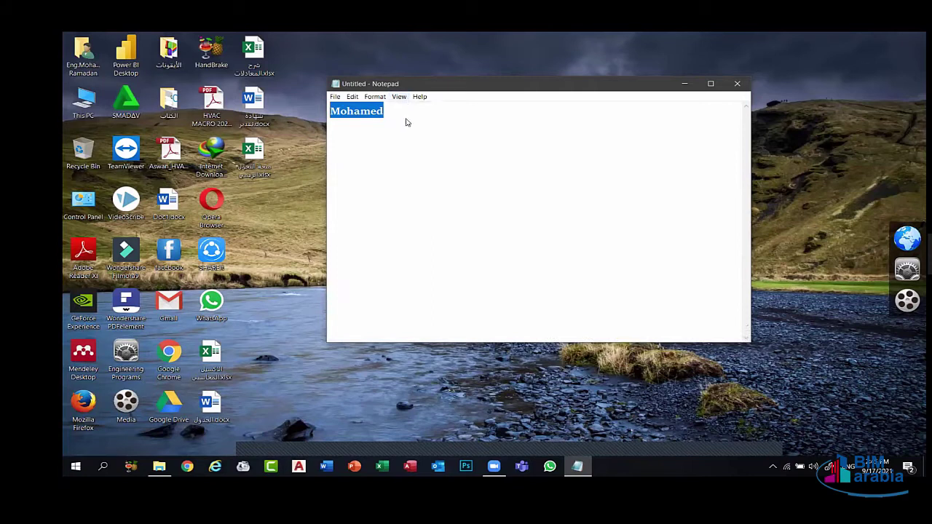
pyautogui.click(399, 96)
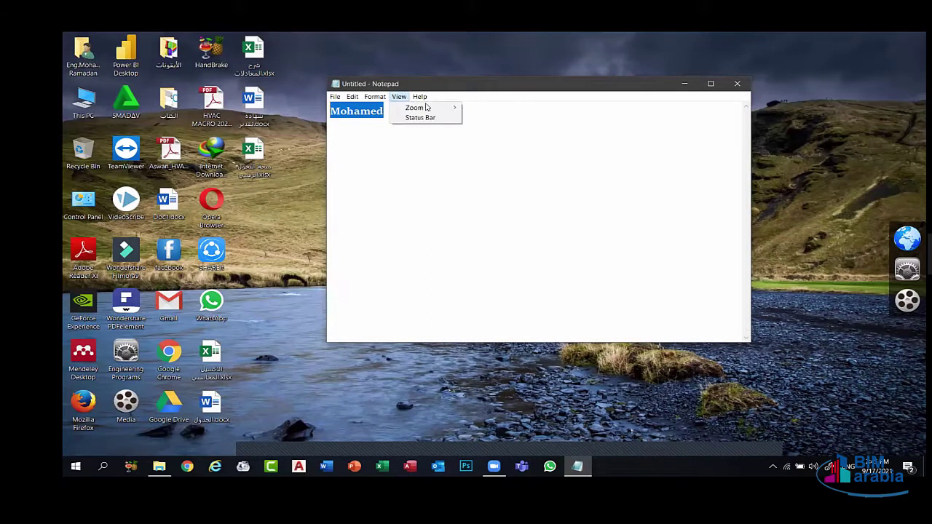
pyautogui.click(419, 119)
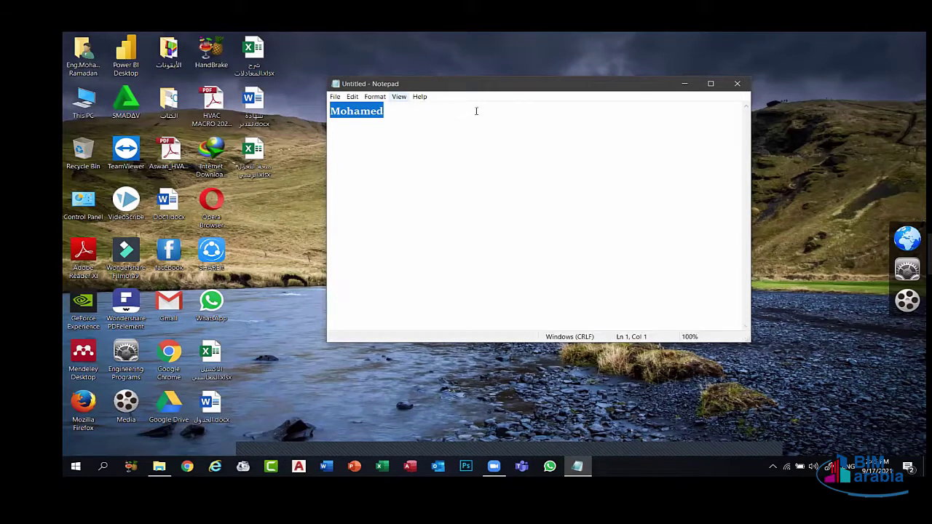
pyautogui.click(398, 98)
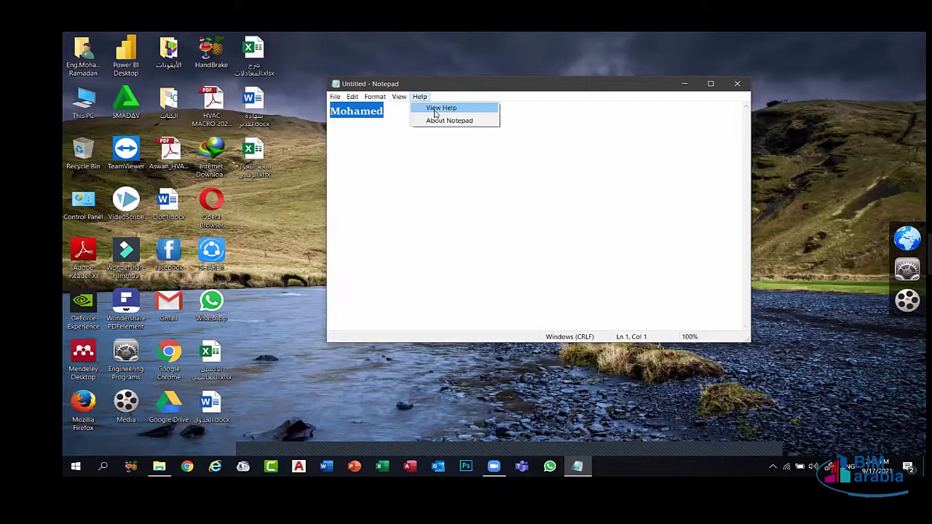
pyautogui.moveTo(437, 107)
pyautogui.click(460, 118)
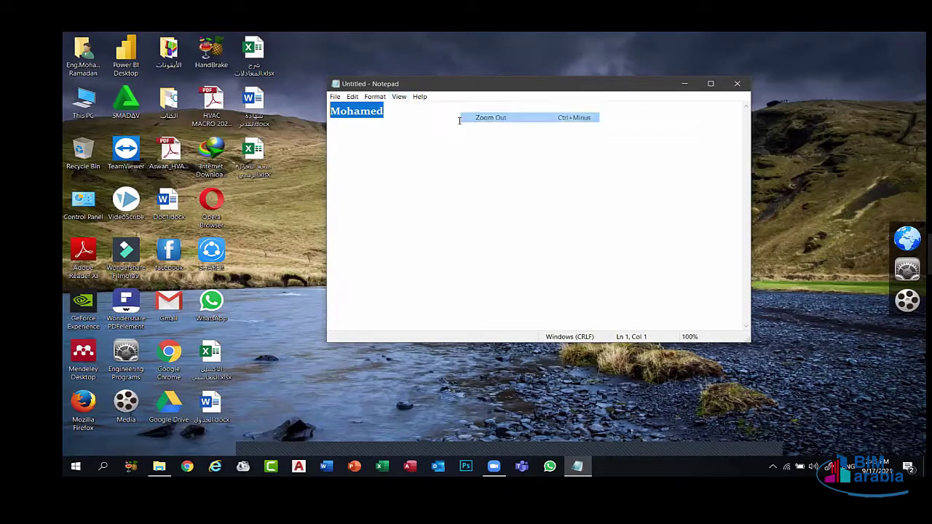
# Browse the Zoom choices, then close Notepad without saving.
pyautogui.click(393, 99)
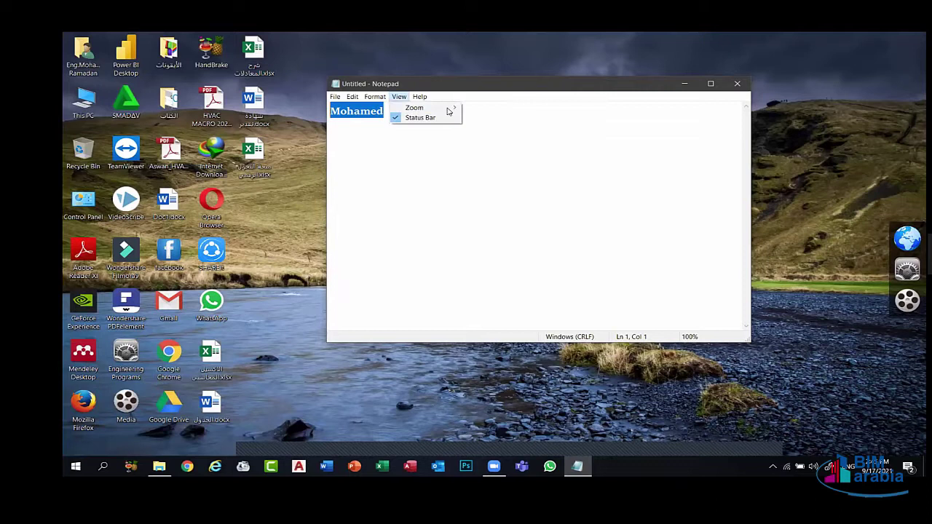
pyautogui.moveTo(449, 110)
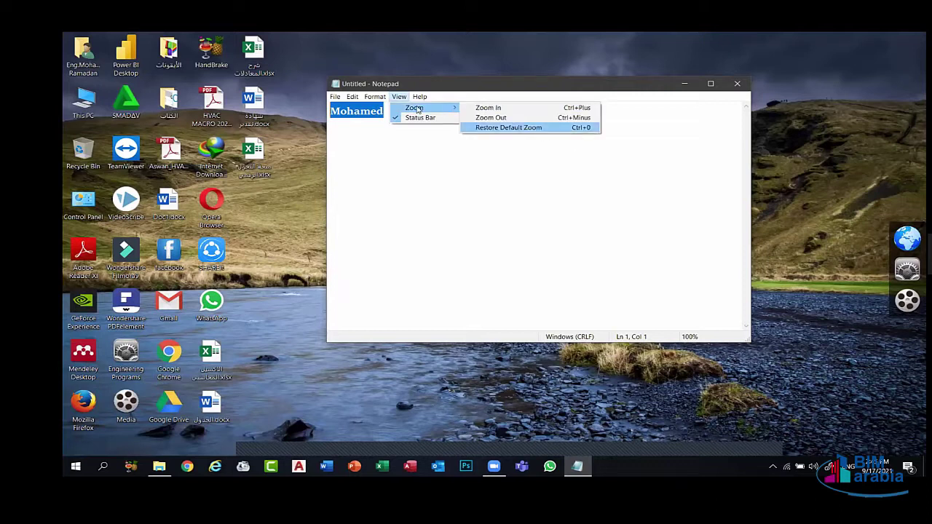
pyautogui.click(362, 148)
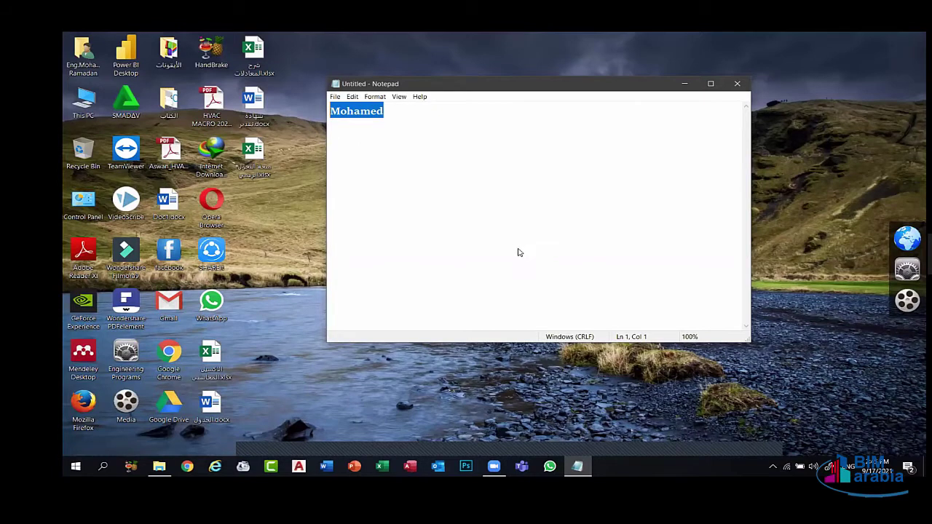
pyautogui.hotkey('alt', 'F4')
pyautogui.press('n')
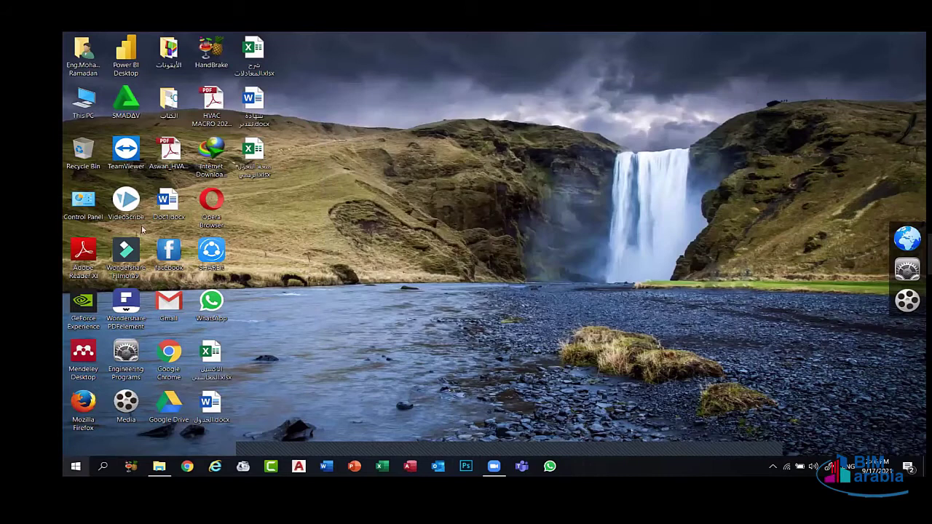
# Launch Sticky Notes via search 'st', drag the note left, and close it.
pyautogui.press('super')
pyautogui.write('st')
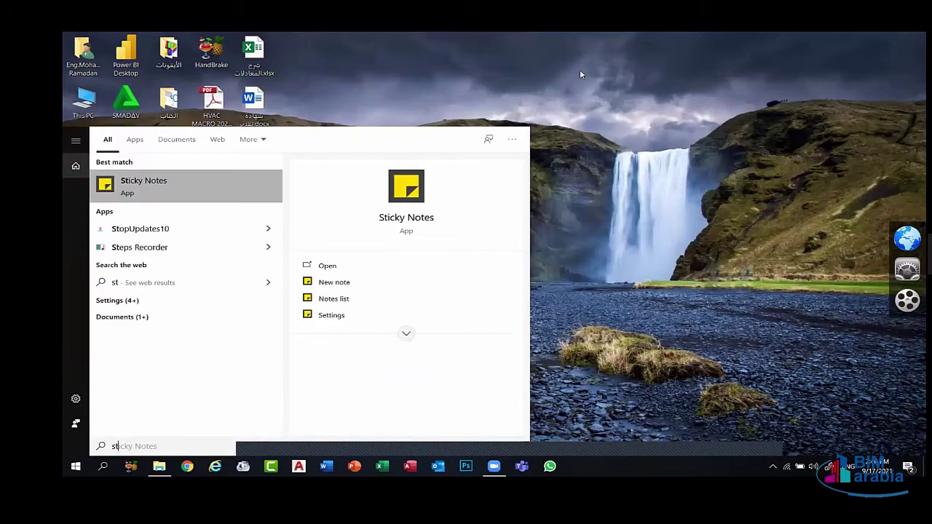
pyautogui.press('Return')
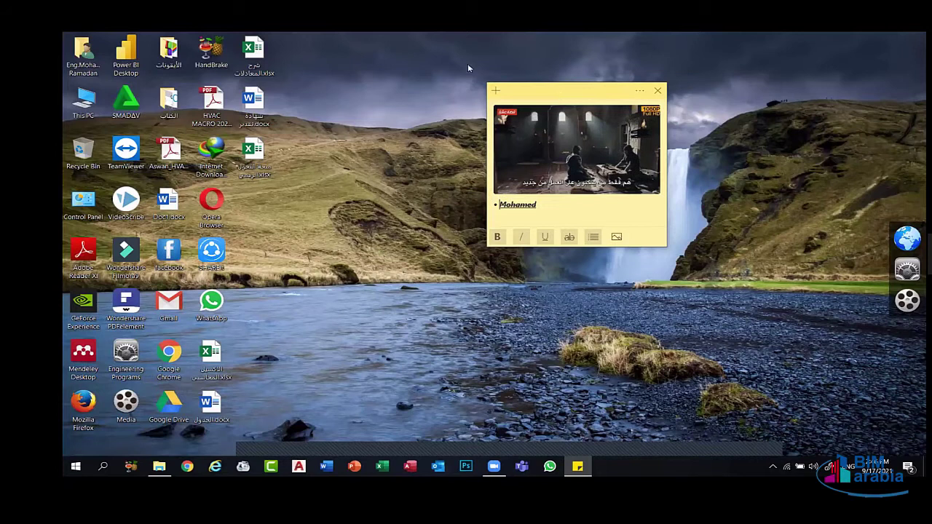
pyautogui.moveTo(562, 98); pyautogui.dragTo(556, 109)
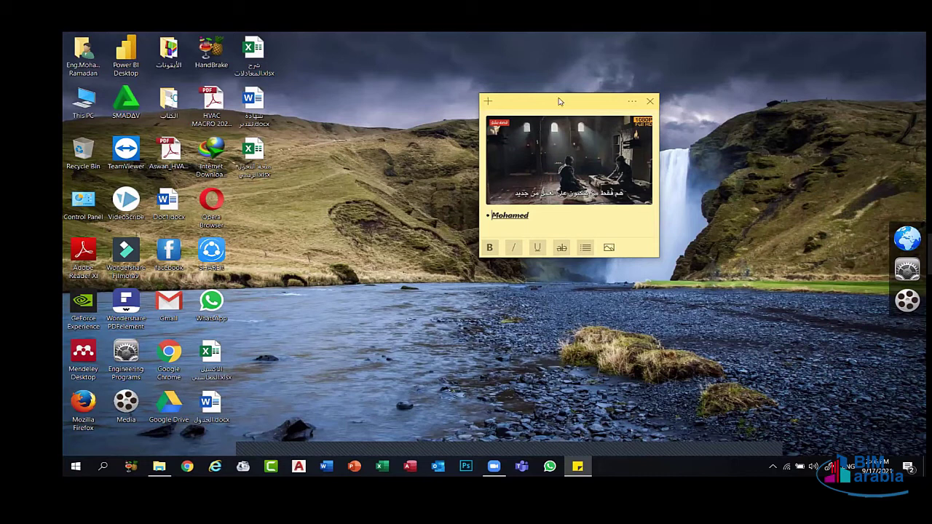
pyautogui.moveTo(559, 101); pyautogui.dragTo(479, 114)
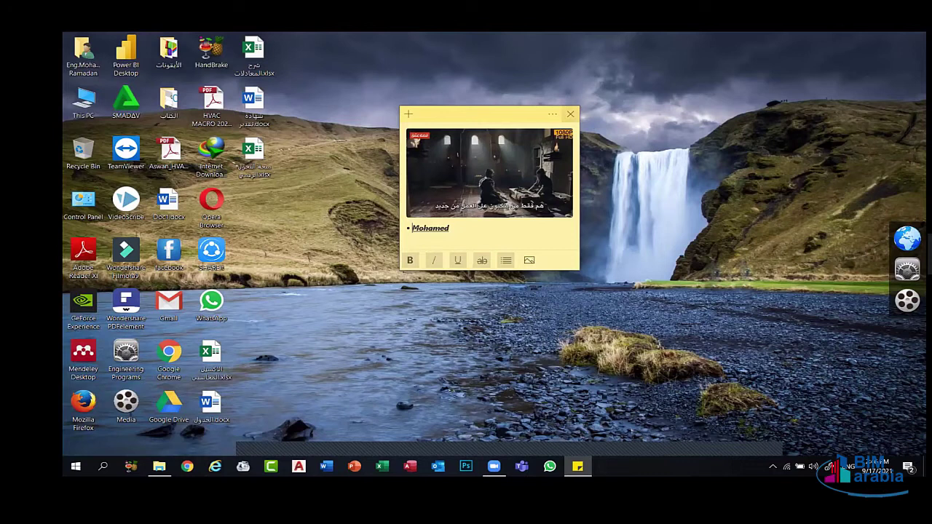
pyautogui.click(570, 114)
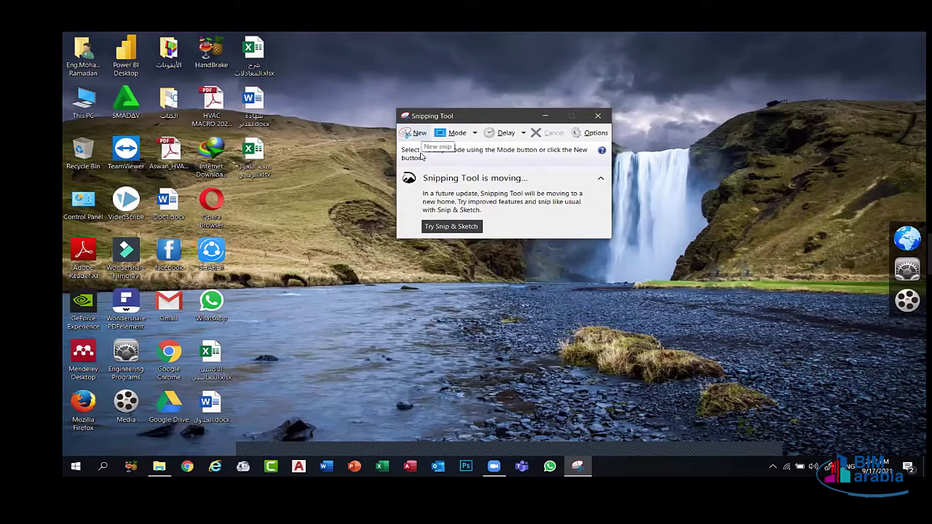
# Snip a rectangle of the desktop and save it as Capture.PNG on the Desktop.
pyautogui.click(421, 135)
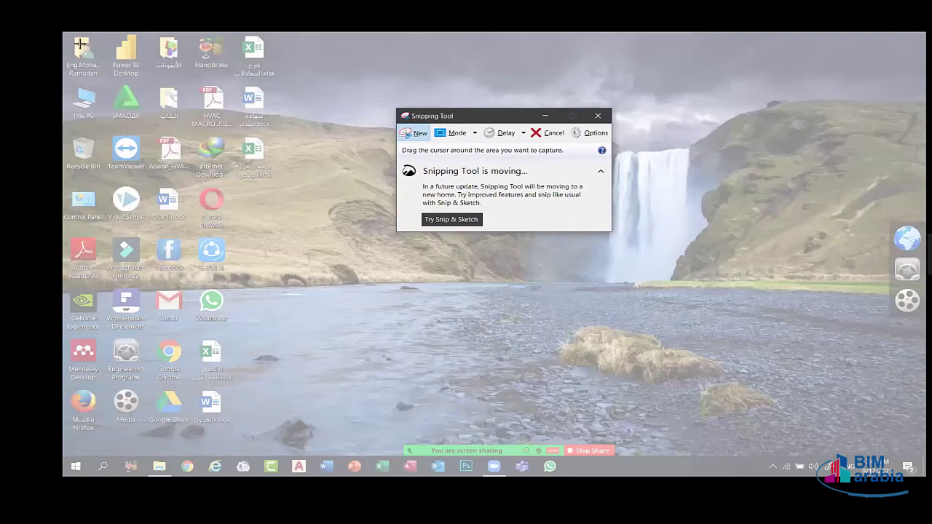
pyautogui.moveTo(63, 32); pyautogui.dragTo(699, 476)
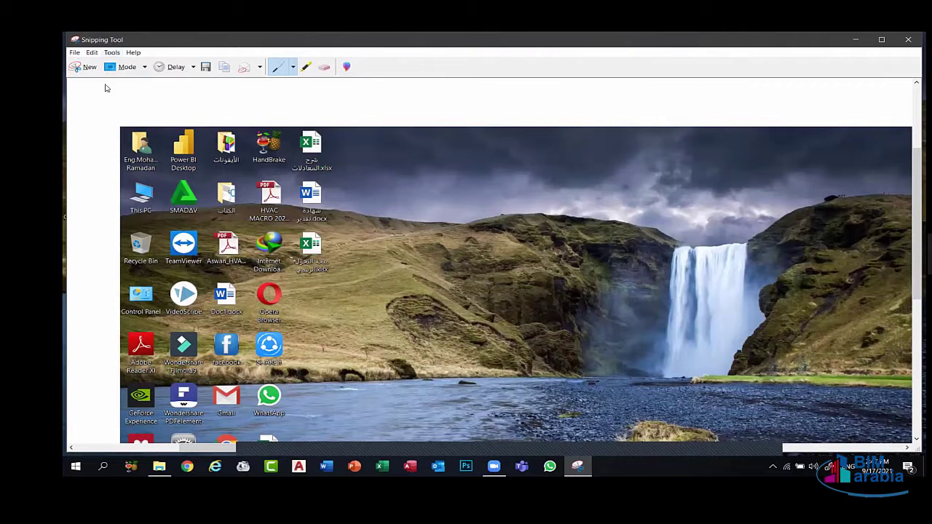
pyautogui.click(74, 53)
pyautogui.click(105, 76)
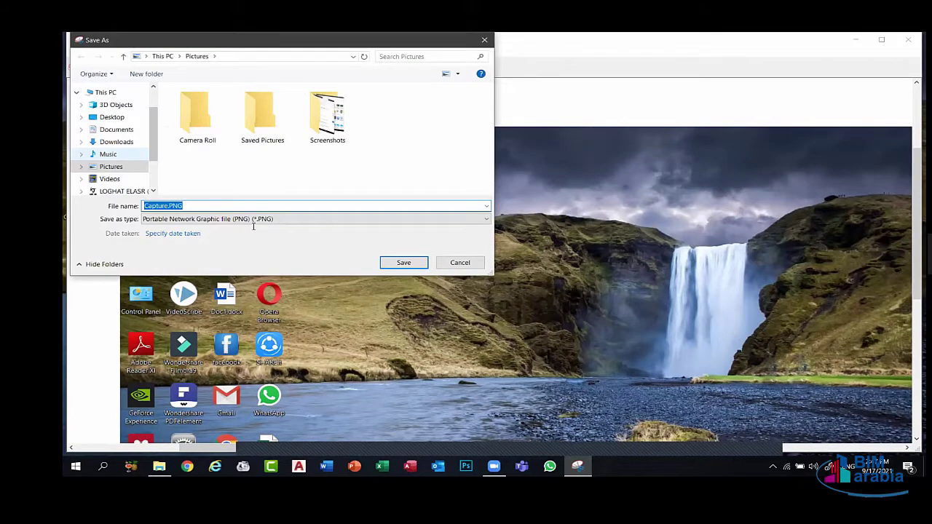
pyautogui.click(111, 116)
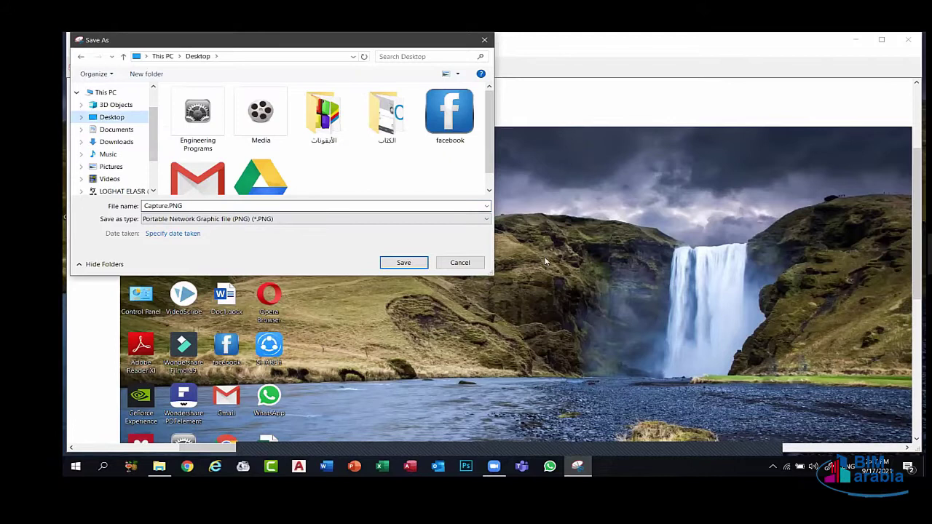
pyautogui.press('Return')
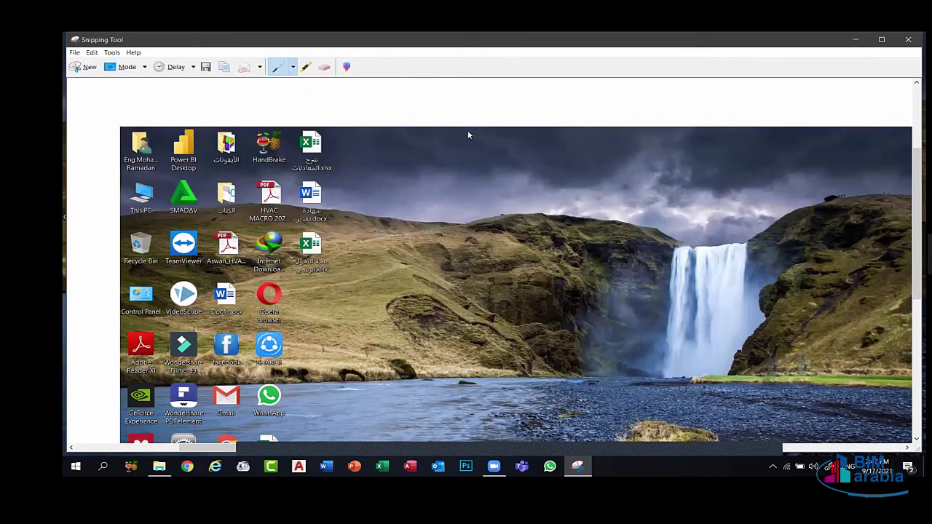
pyautogui.hotkey('alt', 'F4')
pyautogui.press('super')
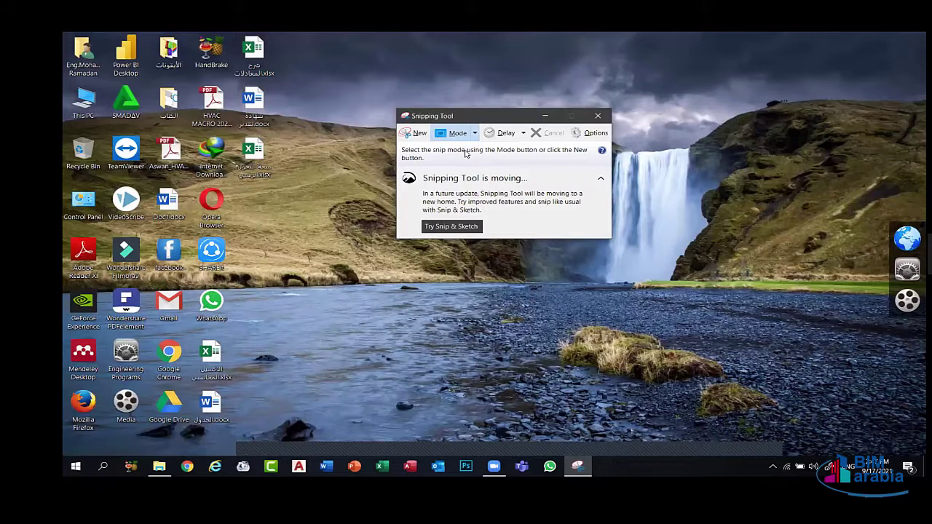
# Switch to Free-form Snip and trace an outline around the top-left desktop icons.
pyautogui.hotkey('alt', 'm')
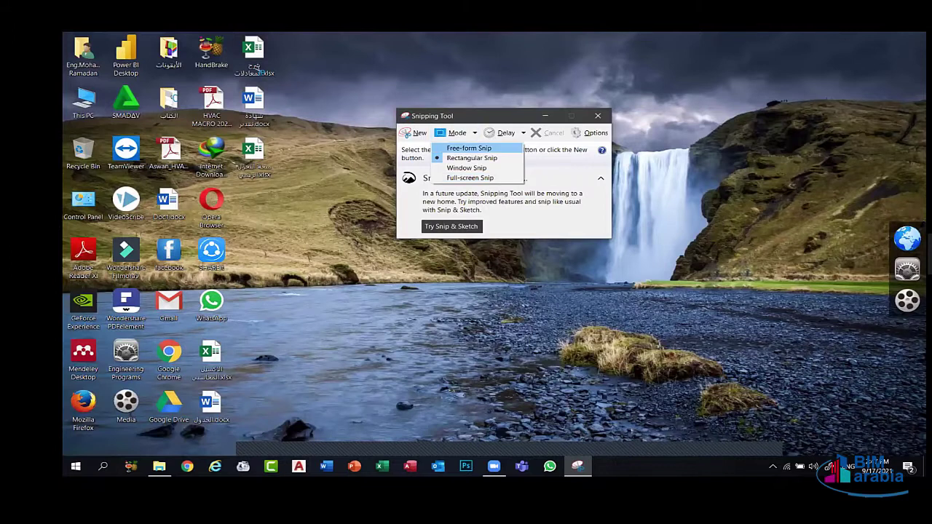
pyautogui.press('Return')
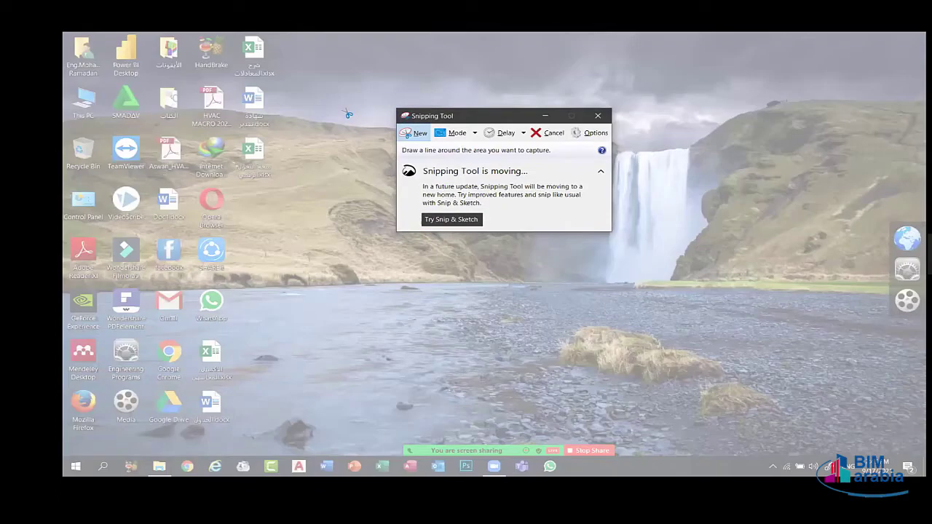
pyautogui.moveTo(284, 42)
pyautogui.mouseDown()
pyautogui.moveTo(290, 179)
pyautogui.moveTo(247, 204)
pyautogui.moveTo(235, 319)
pyautogui.moveTo(204, 327)
pyautogui.moveTo(193, 311)
pyautogui.moveTo(189, 270)
pyautogui.moveTo(206, 200)
pyautogui.moveTo(162, 208)
pyautogui.moveTo(108, 172)
pyautogui.mouseUp()
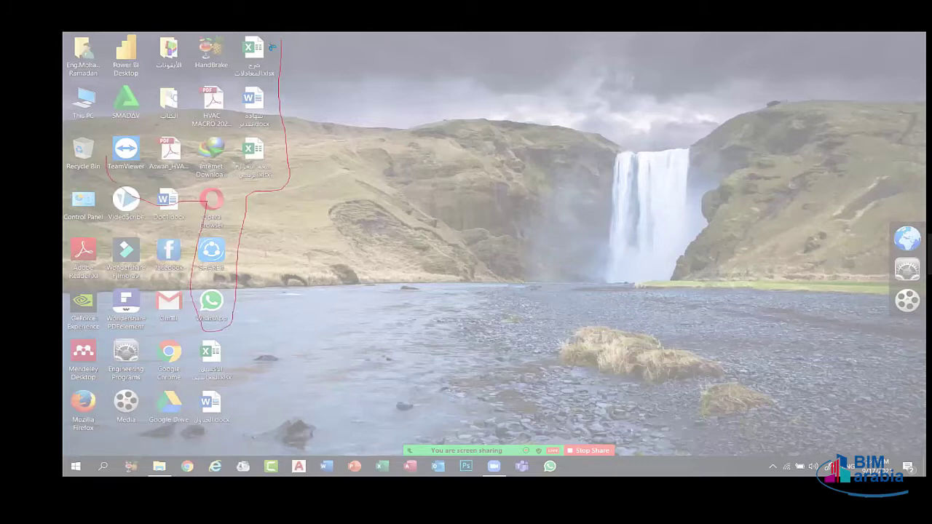
pyautogui.moveTo(107, 155); pyautogui.dragTo(63, 84)
pyautogui.moveTo(72, 46); pyautogui.dragTo(291, 35)
pyautogui.moveTo(289, 35); pyautogui.dragTo(294, 34)
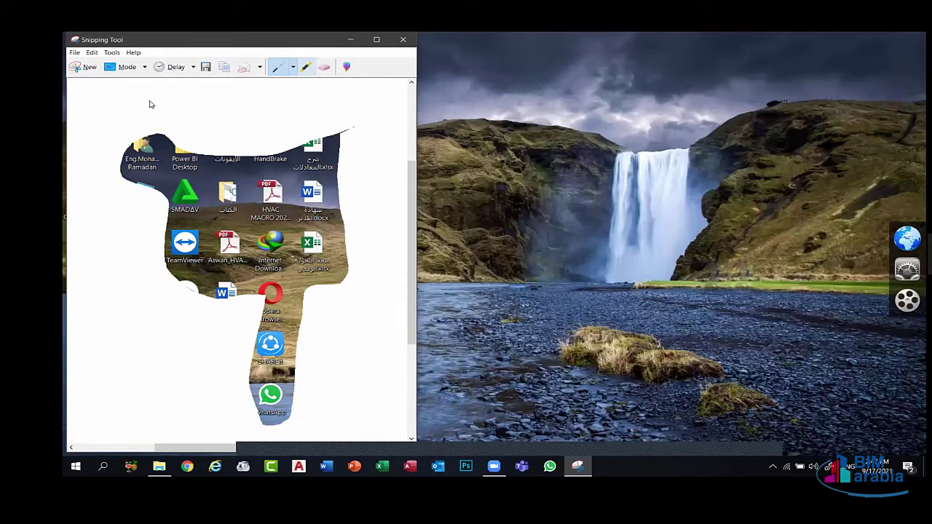
pyautogui.hotkey('alt', 'm')
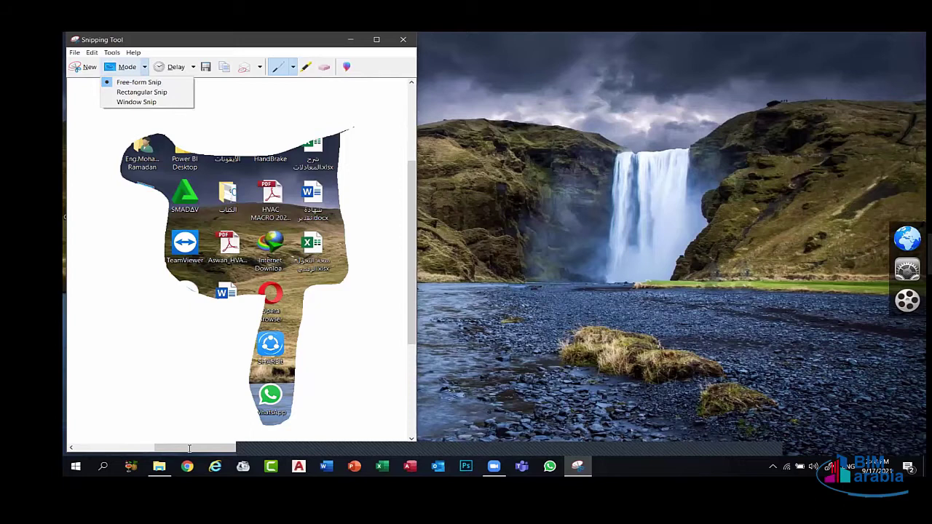
pyautogui.press('super+d')
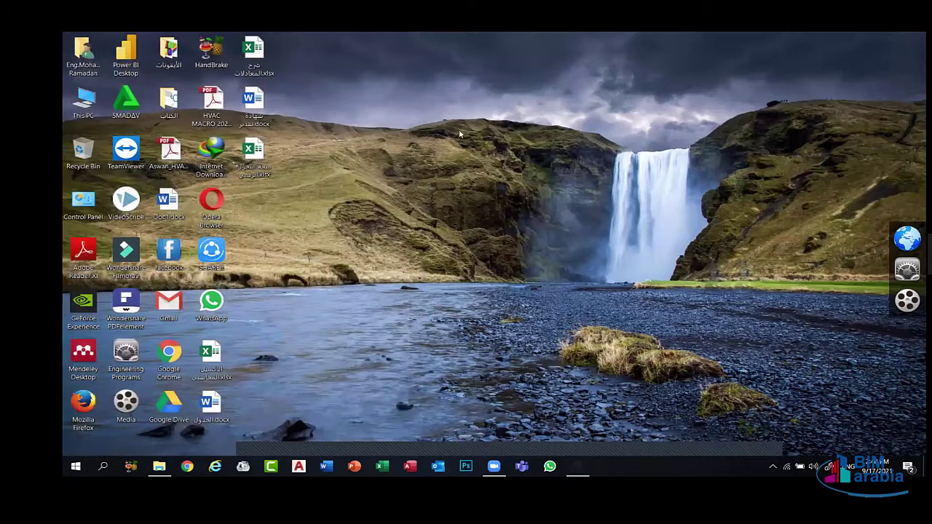
# Launch Snipping Tool via 'sn' and take a rectangular snip around the icon columns.
pyautogui.press('super')
pyautogui.write('sn')
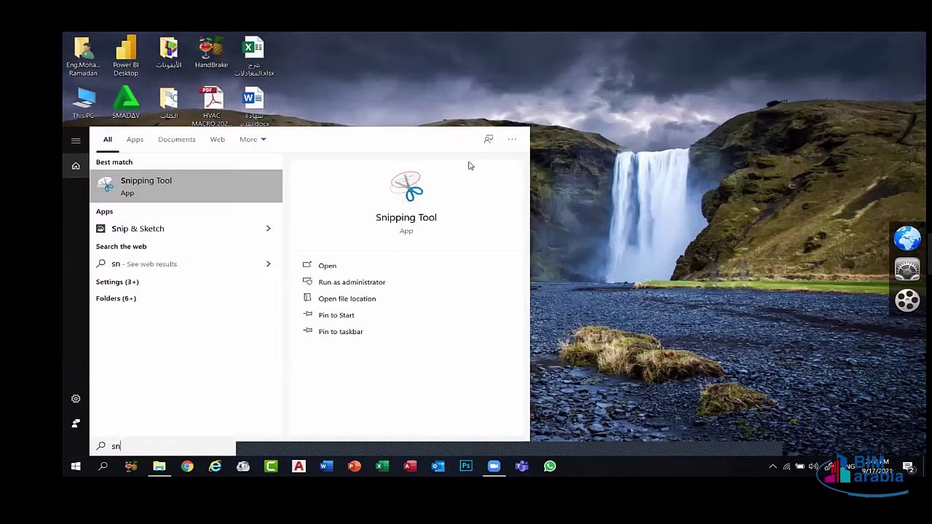
pyautogui.press('Return')
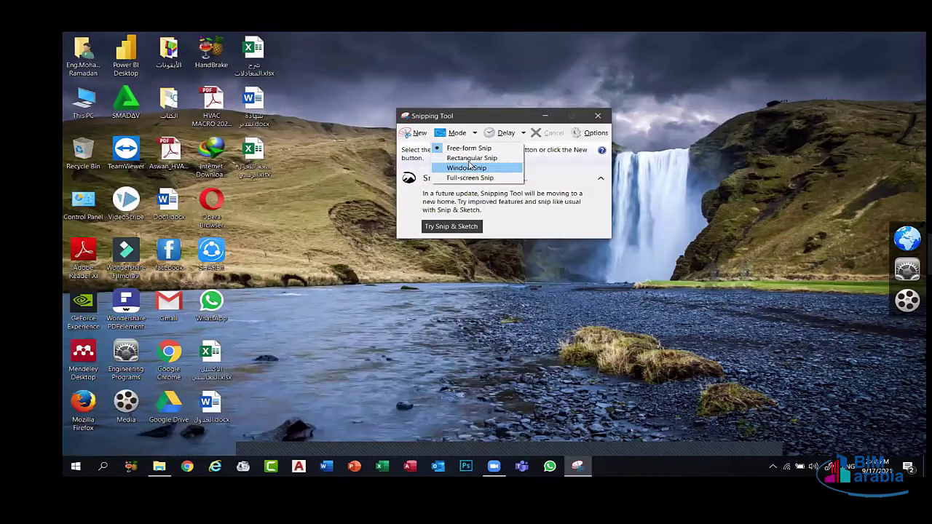
pyautogui.click(482, 158)
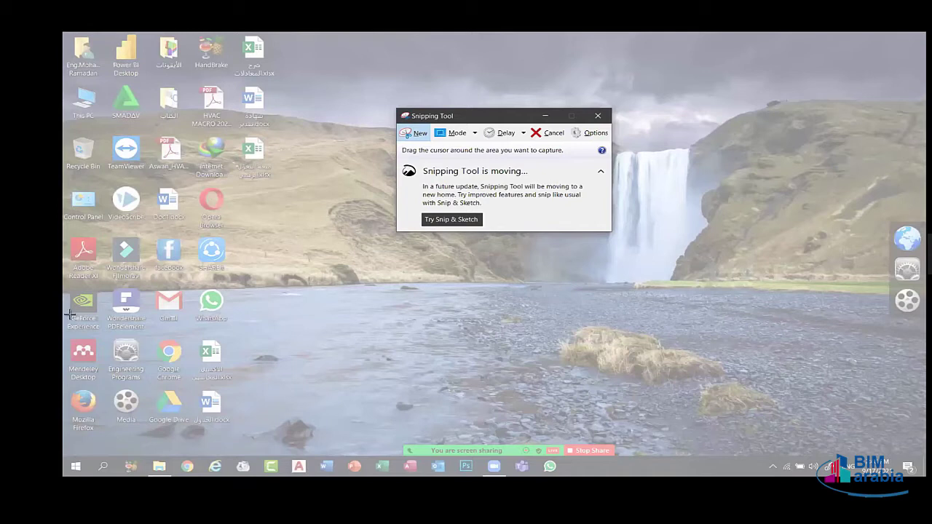
pyautogui.moveTo(63, 33); pyautogui.dragTo(207, 411)
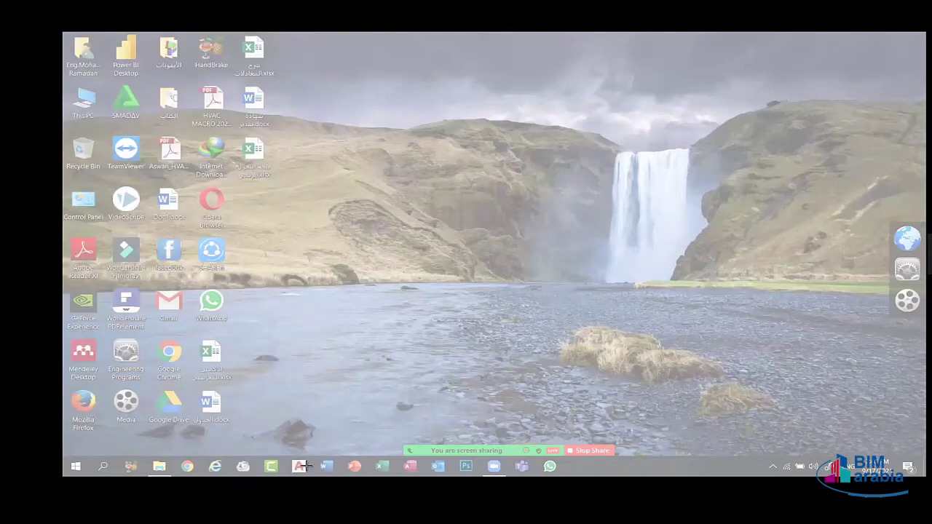
pyautogui.moveTo(62, 32); pyautogui.dragTo(305, 475)
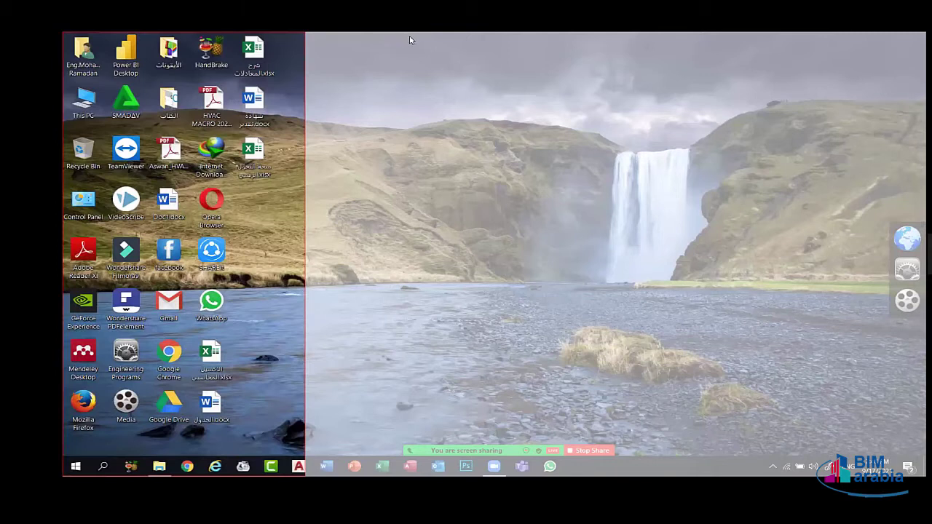
pyautogui.click(297, 249)
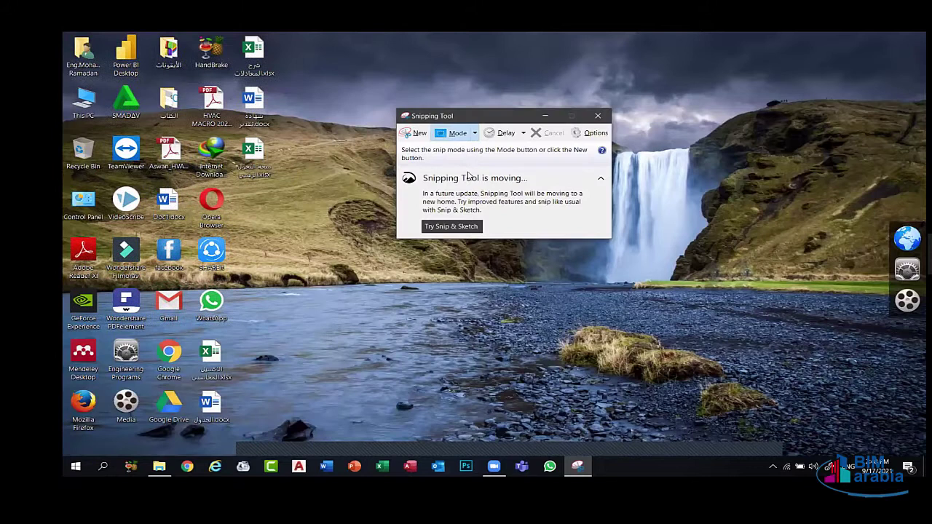
# Take a Window Snip of the desktop, then discard it without saving.
pyautogui.hotkey('alt', 'm')
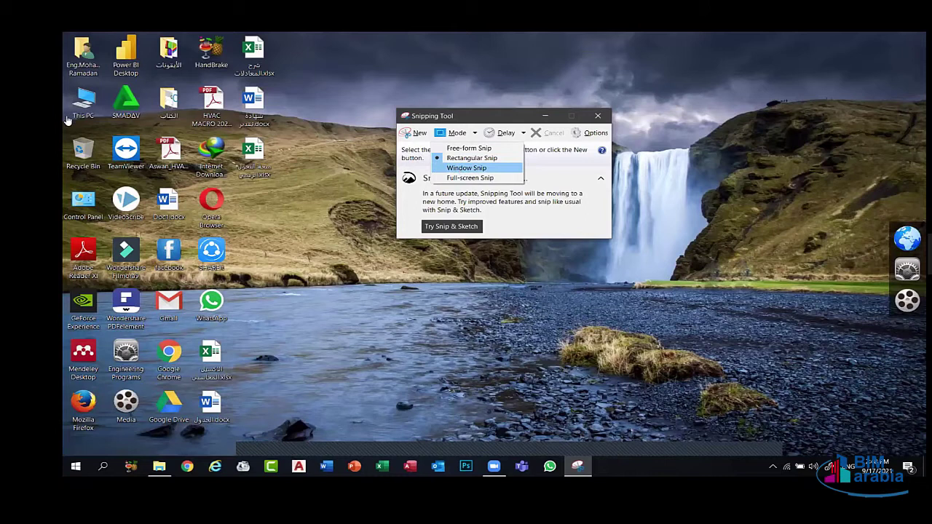
pyautogui.press('Return')
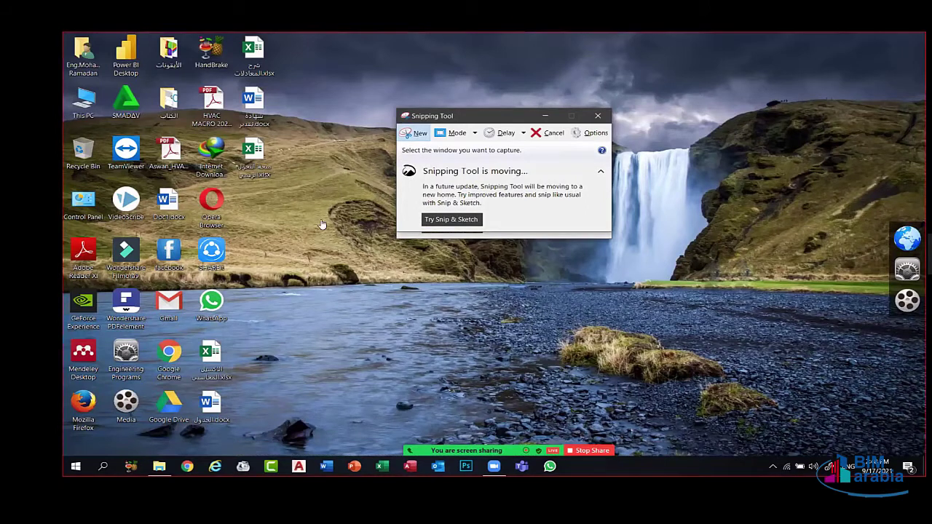
pyautogui.press('Escape')
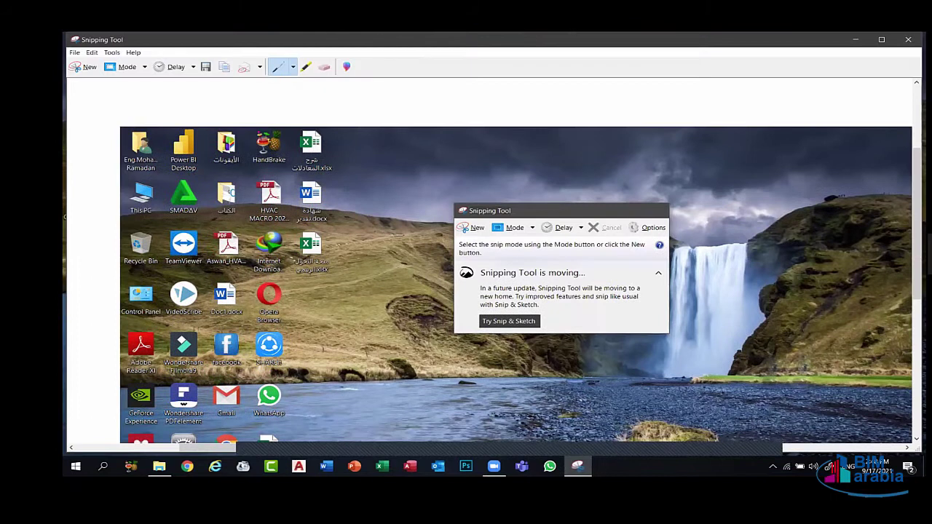
pyautogui.hotkey('ctrl', 'n')
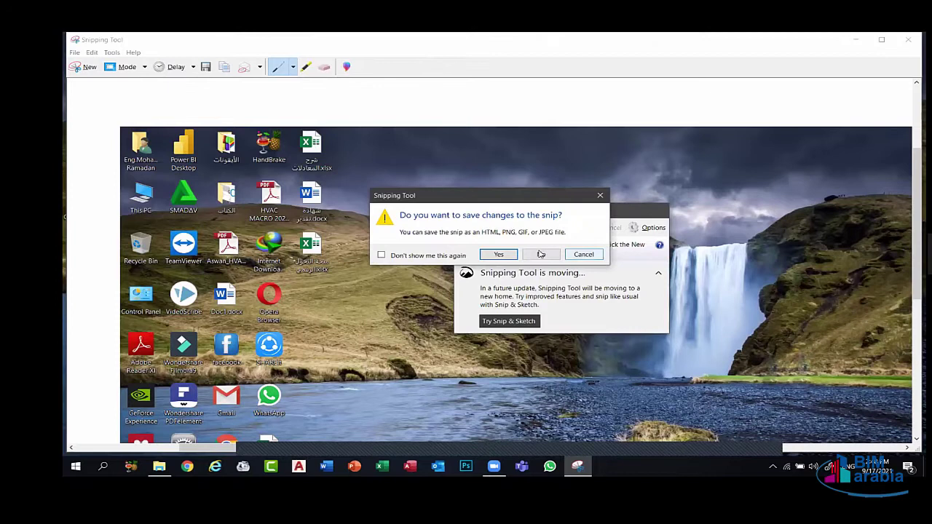
pyautogui.click(541, 254)
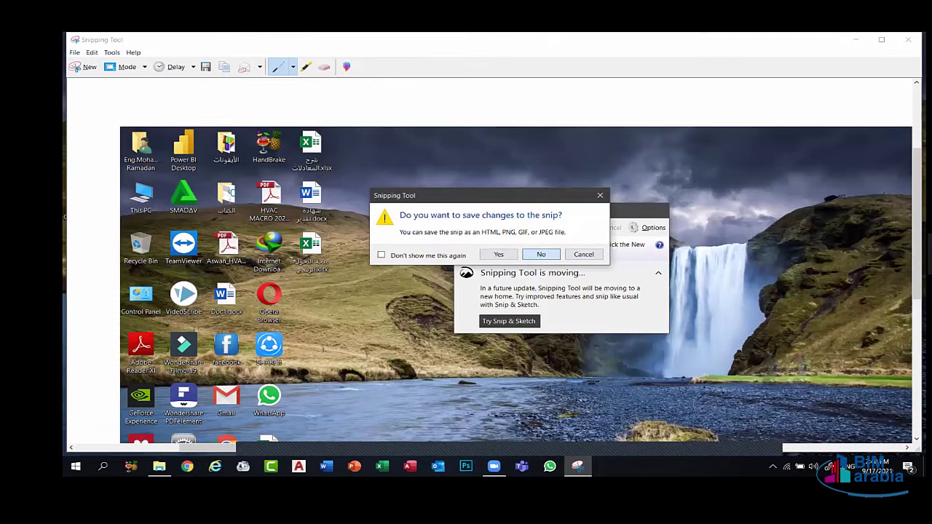
pyautogui.press('Return')
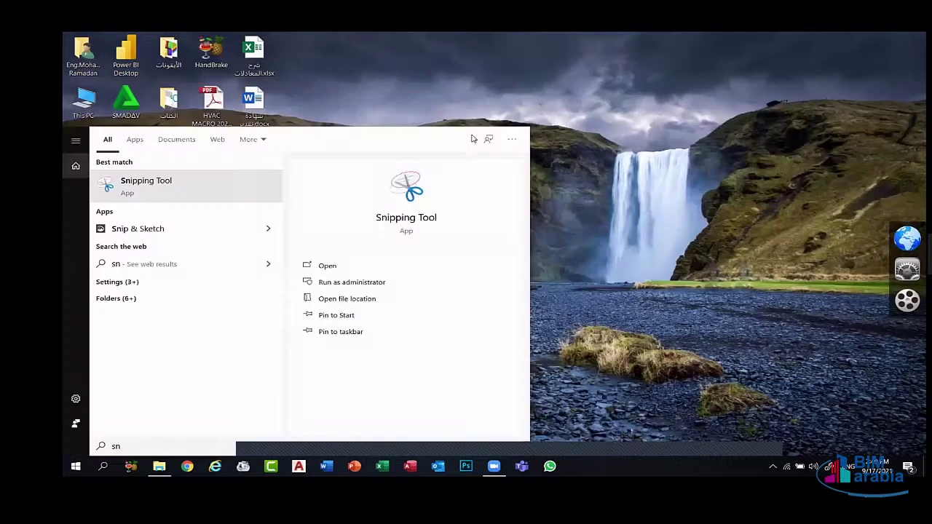
# Launch Snipping Tool and take a full-screen snip.
pyautogui.press('Return')
pyautogui.click(474, 133)
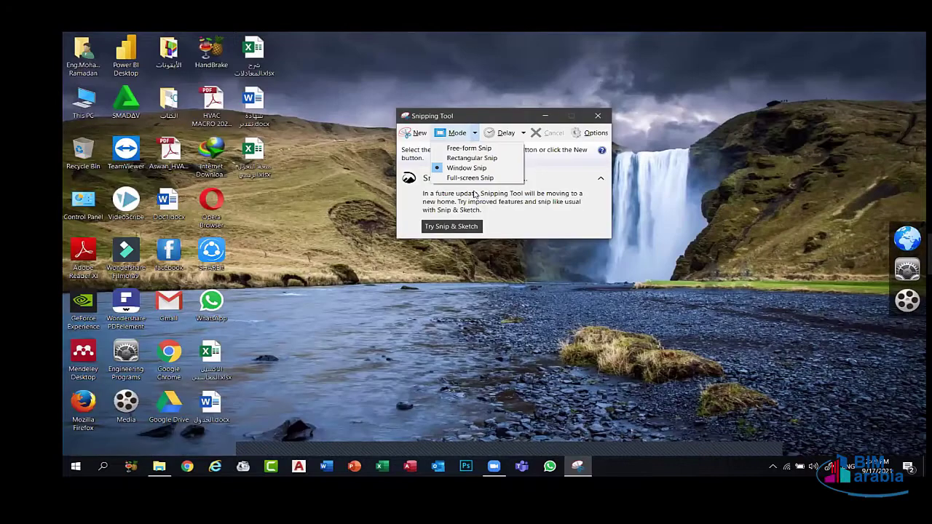
pyautogui.click(473, 178)
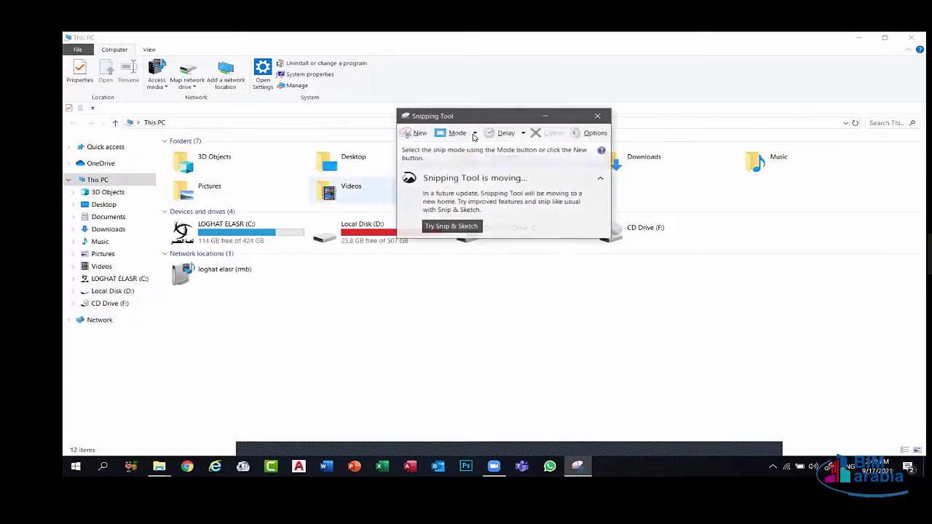
pyautogui.click(474, 133)
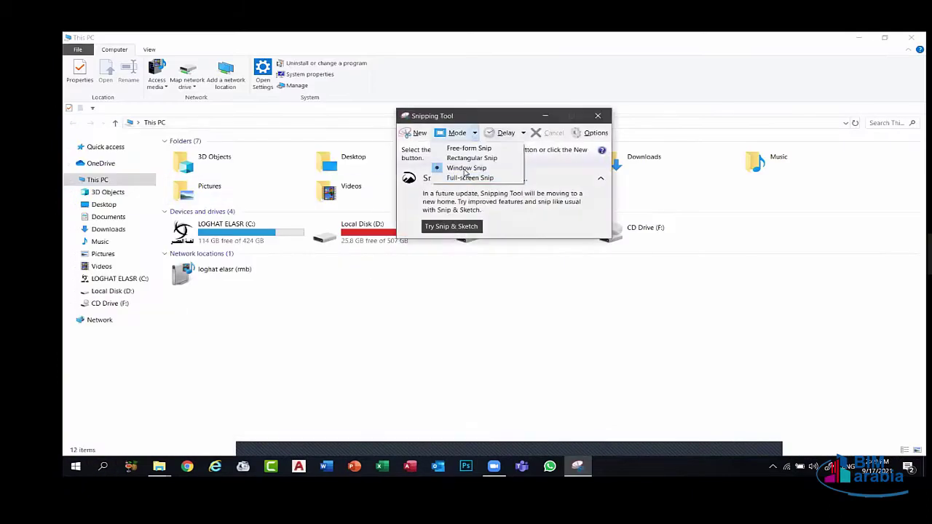
# Take a full-screen snip of the This PC window, discard it, and close This PC.
pyautogui.click(468, 178)
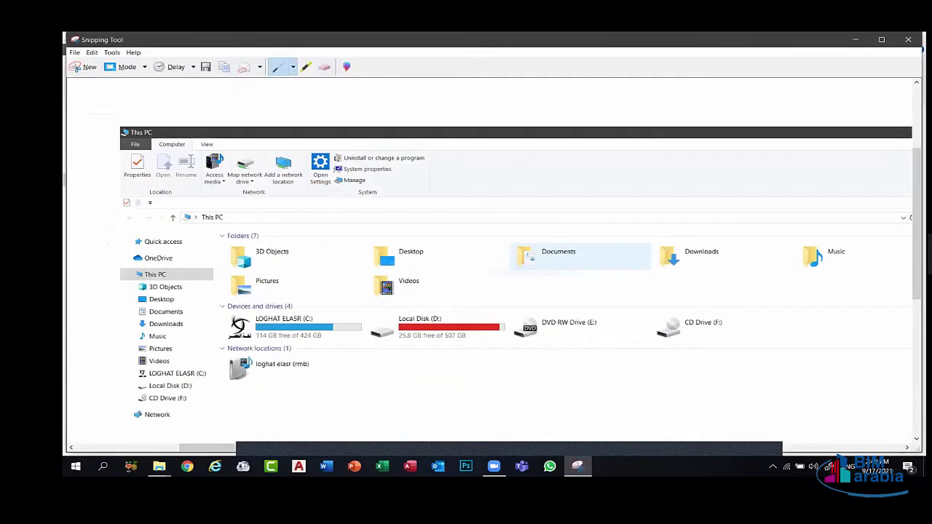
pyautogui.click(908, 39)
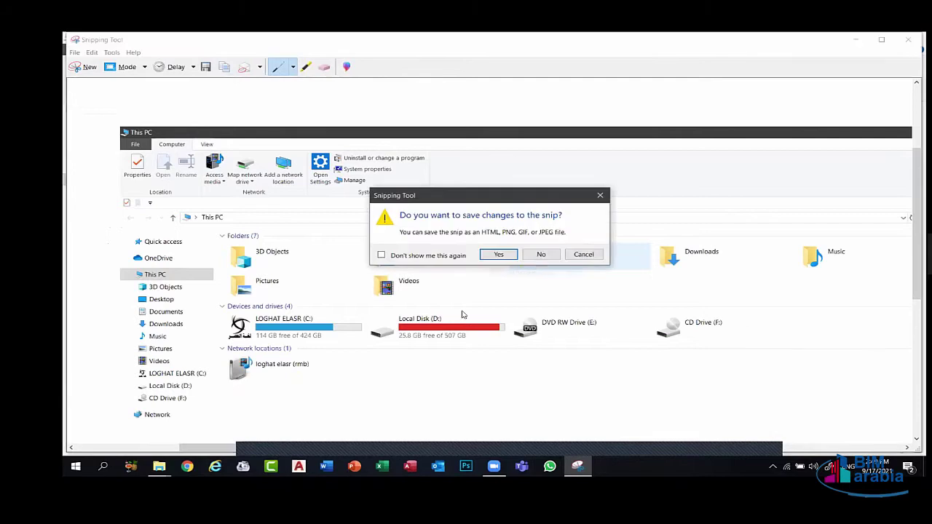
pyautogui.click(541, 255)
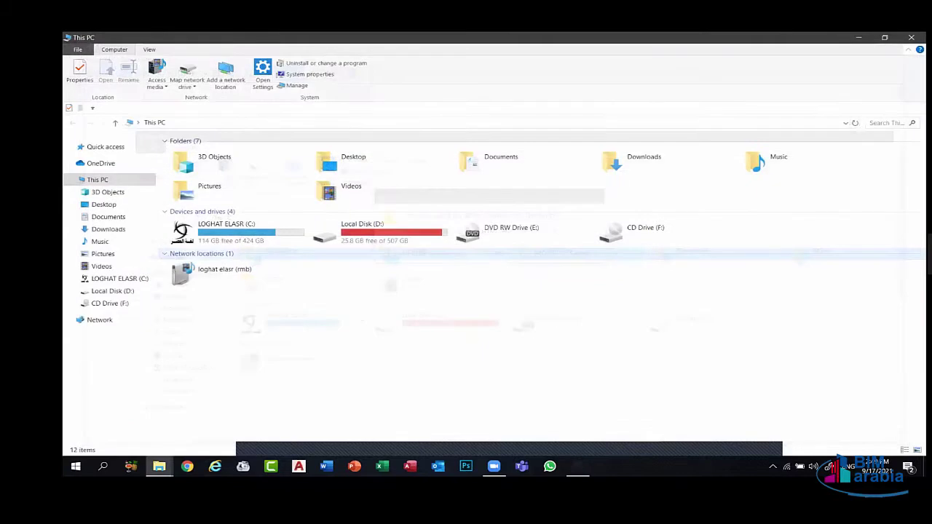
pyautogui.press('super+d')
pyautogui.press('super+s')
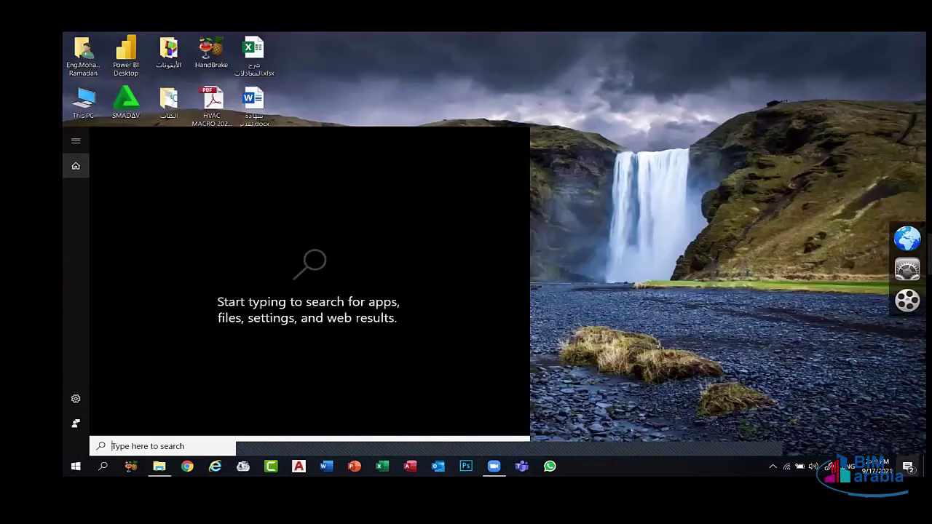
# Open the saved sketch in Sketchpad from Windows Ink Workspace and erase the green zigzag stroke.
pyautogui.press('super+a')
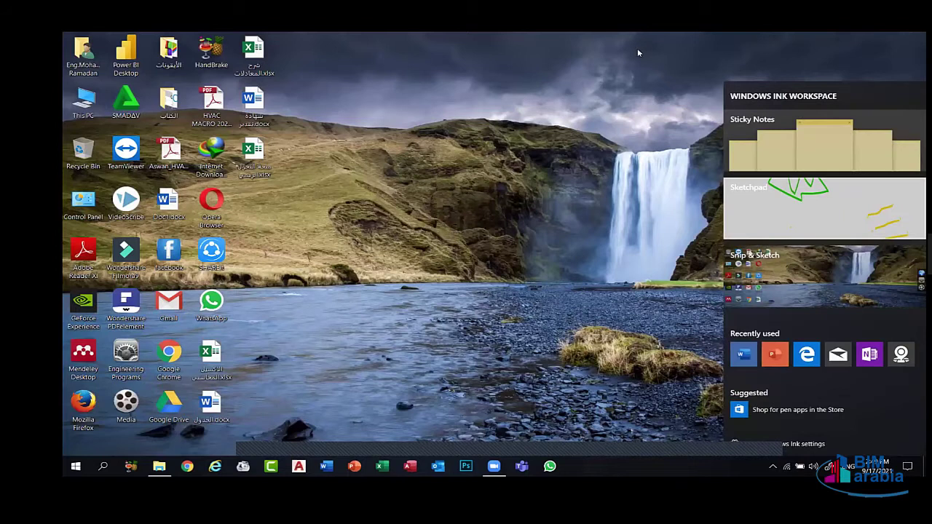
pyautogui.click(824, 208)
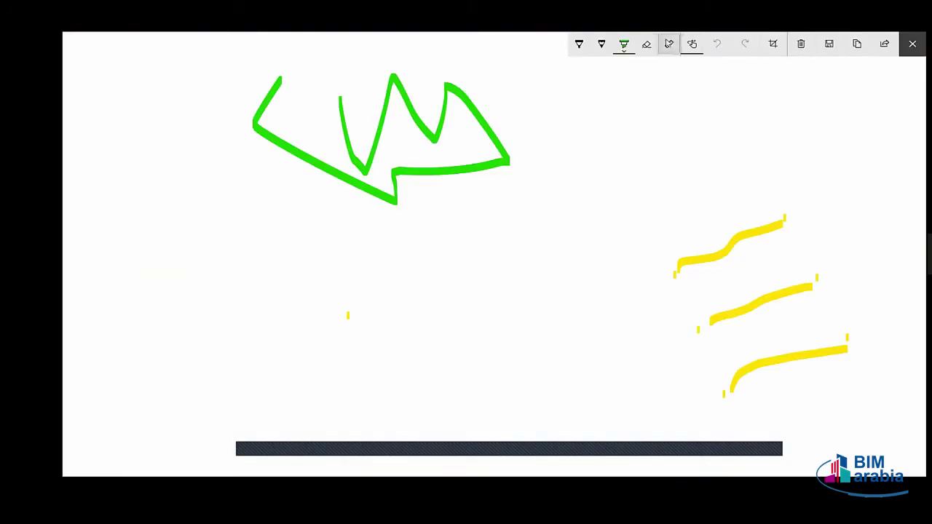
pyautogui.click(647, 45)
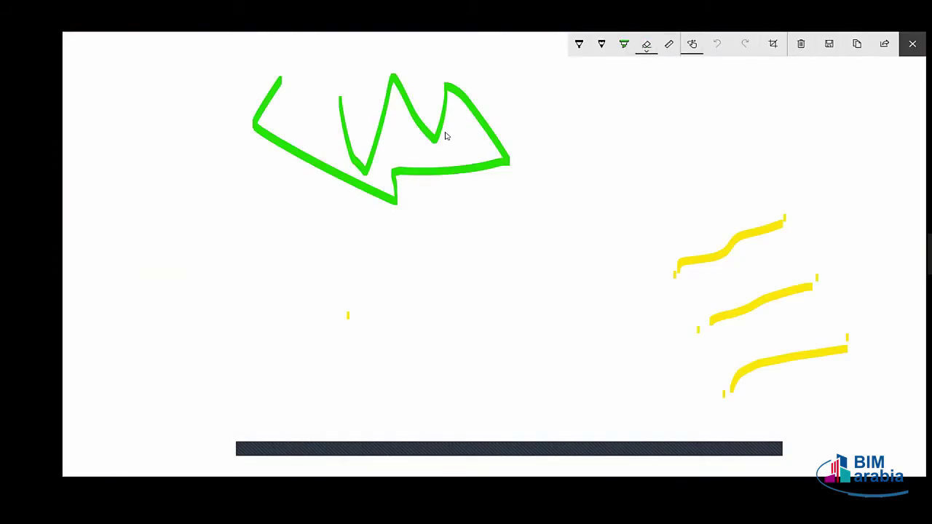
pyautogui.click(453, 169)
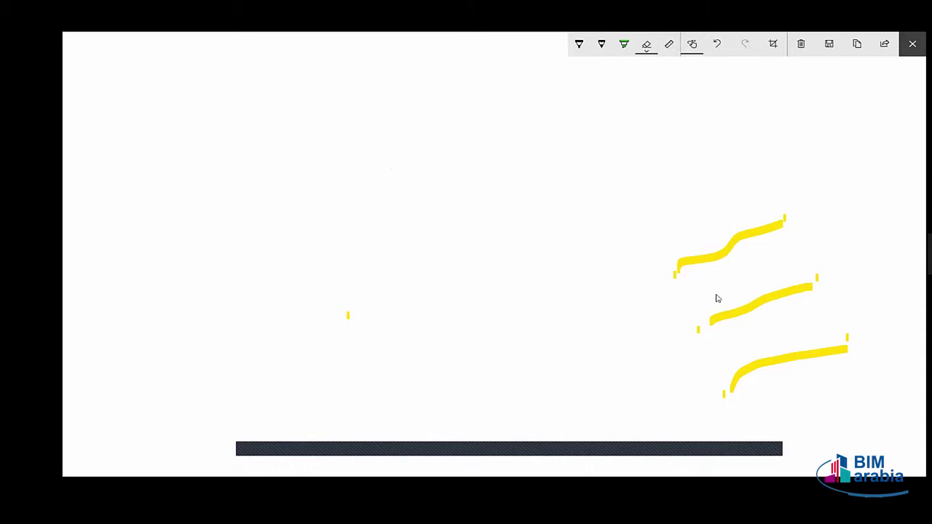
# Switch the eraser to stroke mode and large size, then erase all remaining ink.
pyautogui.click(652, 47)
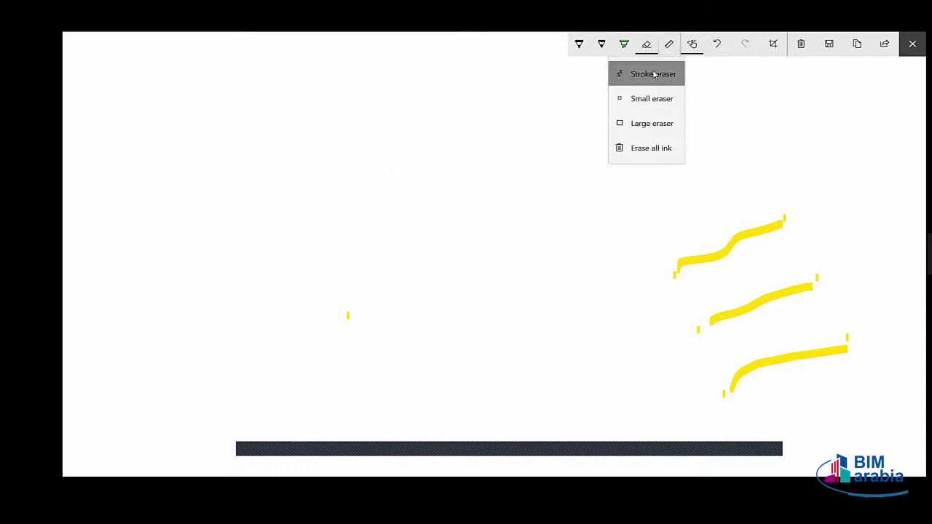
pyautogui.click(651, 72)
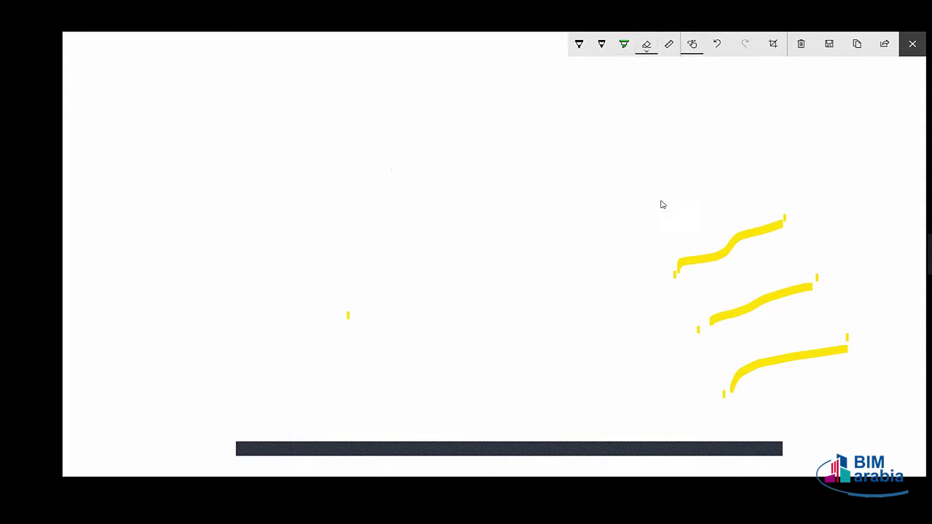
pyautogui.click(646, 45)
pyautogui.click(671, 122)
pyautogui.click(646, 45)
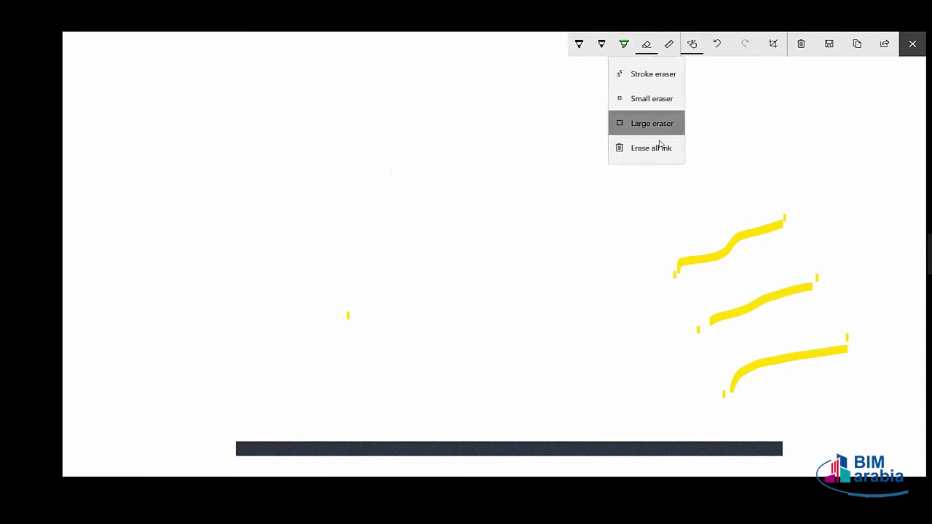
pyautogui.click(661, 147)
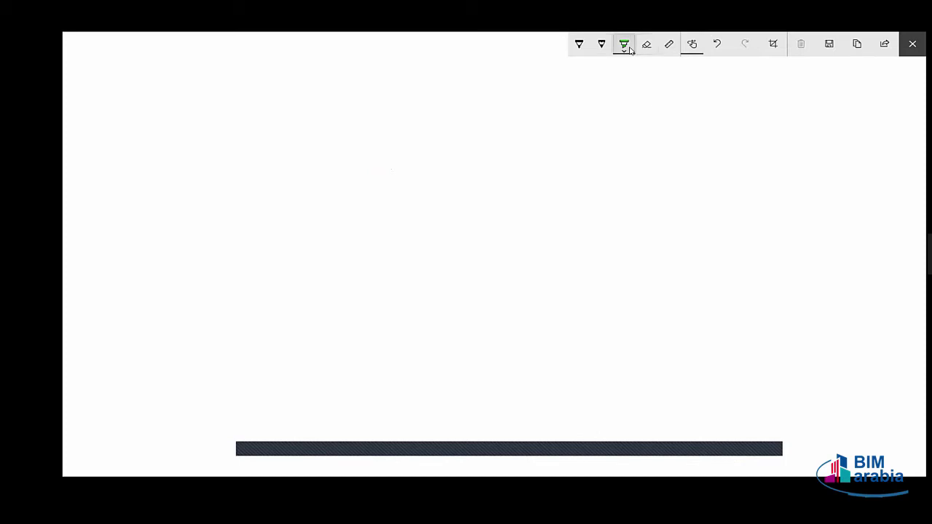
pyautogui.click(603, 45)
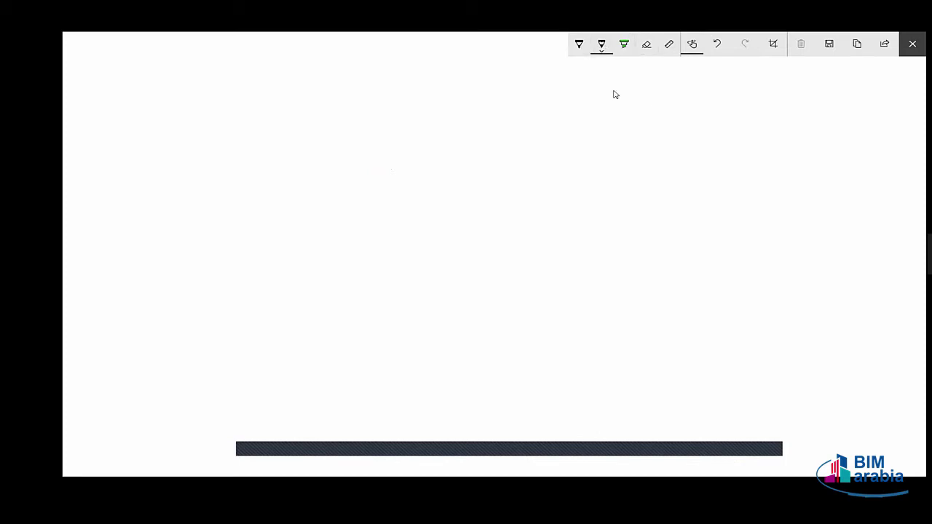
pyautogui.moveTo(682, 103)
pyautogui.mouseDown()
pyautogui.moveTo(624, 99)
pyautogui.moveTo(657, 114)
pyautogui.moveTo(664, 139)
pyautogui.moveTo(537, 155)
pyautogui.mouseUp()
pyautogui.click(579, 43)
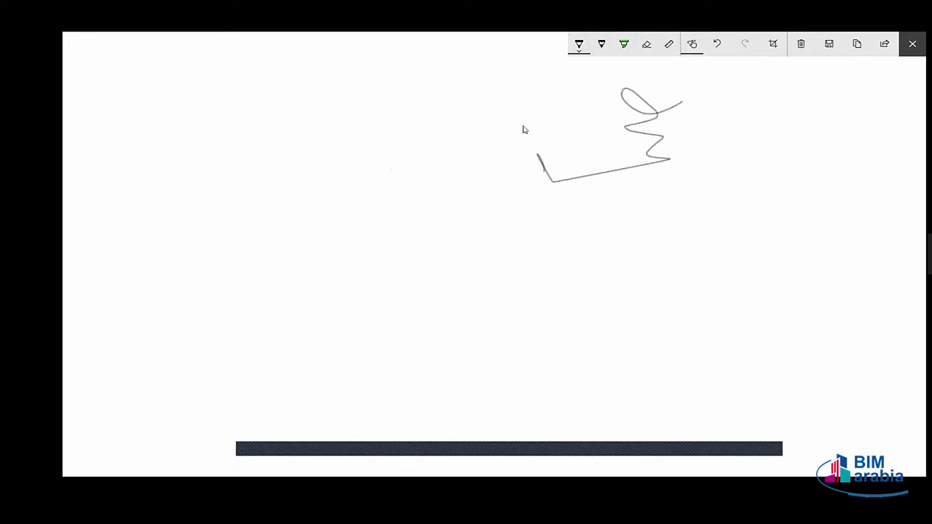
pyautogui.moveTo(423, 120)
pyautogui.mouseDown()
pyautogui.moveTo(402, 108)
pyautogui.moveTo(477, 135)
pyautogui.moveTo(440, 176)
pyautogui.moveTo(351, 225)
pyautogui.mouseUp()
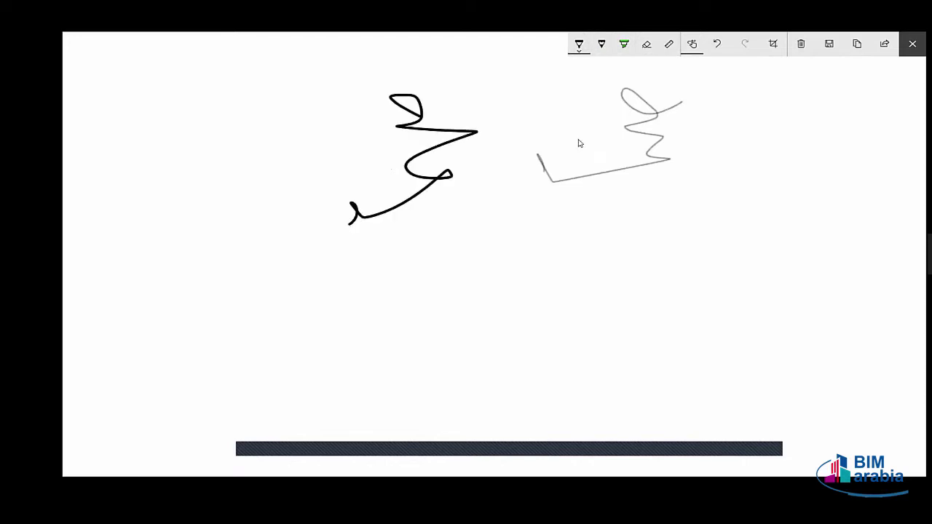
pyautogui.click(624, 47)
pyautogui.moveTo(642, 142)
pyautogui.mouseDown()
pyautogui.moveTo(697, 132)
pyautogui.moveTo(619, 121)
pyautogui.moveTo(684, 166)
pyautogui.moveTo(663, 201)
pyautogui.moveTo(545, 204)
pyautogui.moveTo(518, 229)
pyautogui.mouseUp()
pyautogui.moveTo(526, 179); pyautogui.dragTo(400, 239)
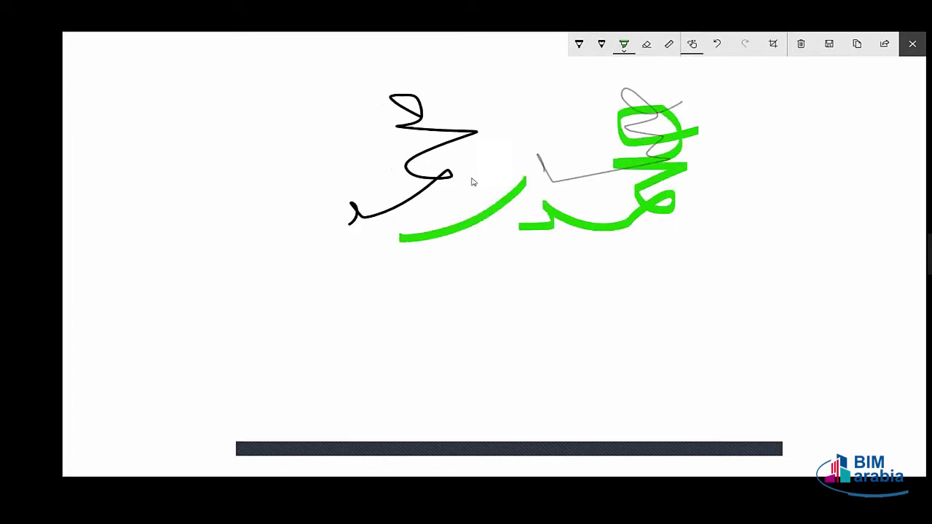
pyautogui.moveTo(466, 152)
pyautogui.mouseDown()
pyautogui.moveTo(470, 184)
pyautogui.moveTo(386, 173)
pyautogui.moveTo(349, 138)
pyautogui.moveTo(295, 205)
pyautogui.mouseUp()
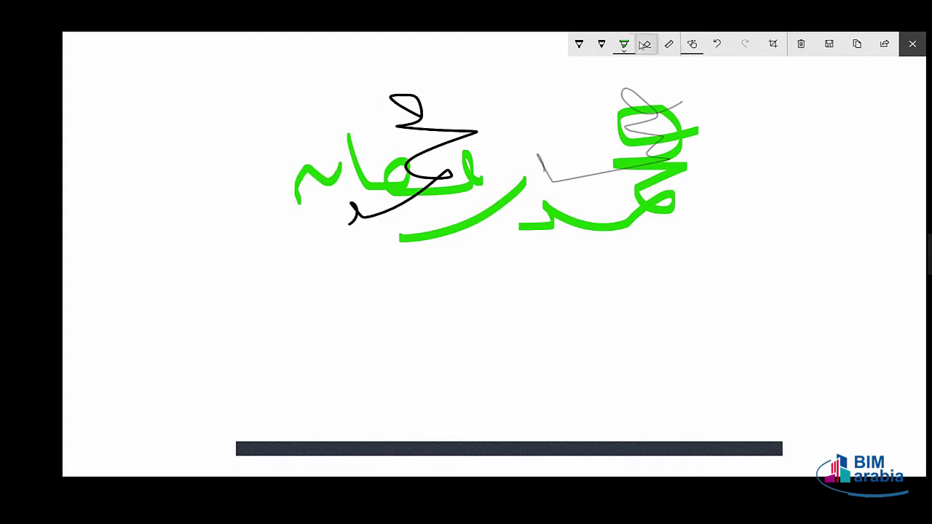
pyautogui.click(645, 45)
pyautogui.click(645, 51)
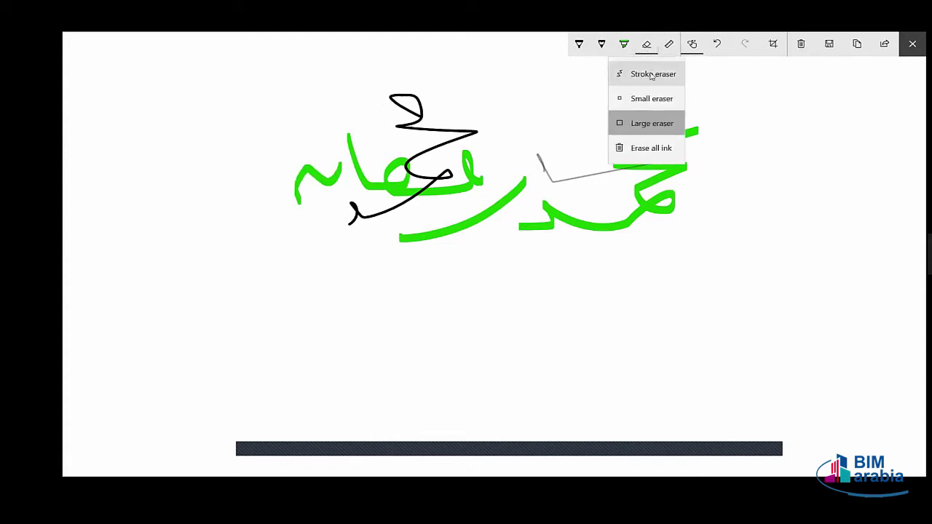
pyautogui.click(652, 148)
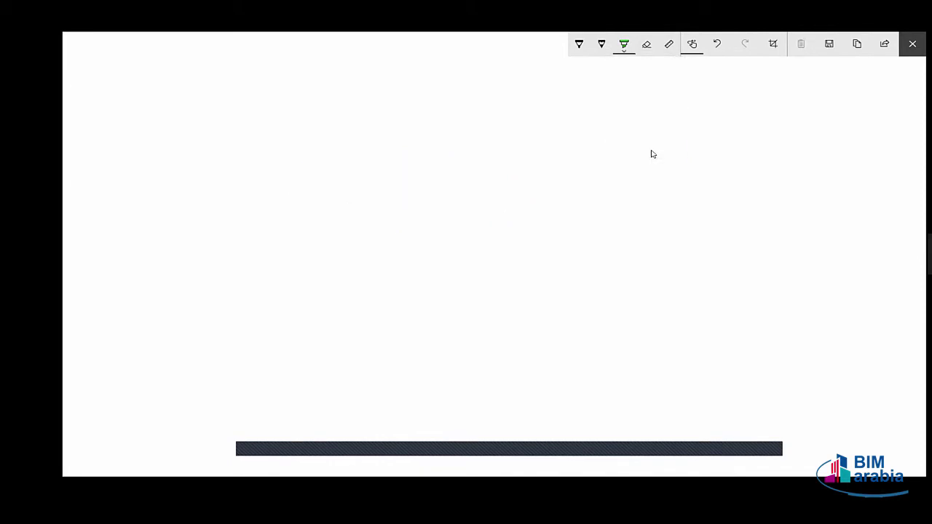
# Place the 45° ruler on the canvas after briefly trying the protractor.
pyautogui.click(671, 45)
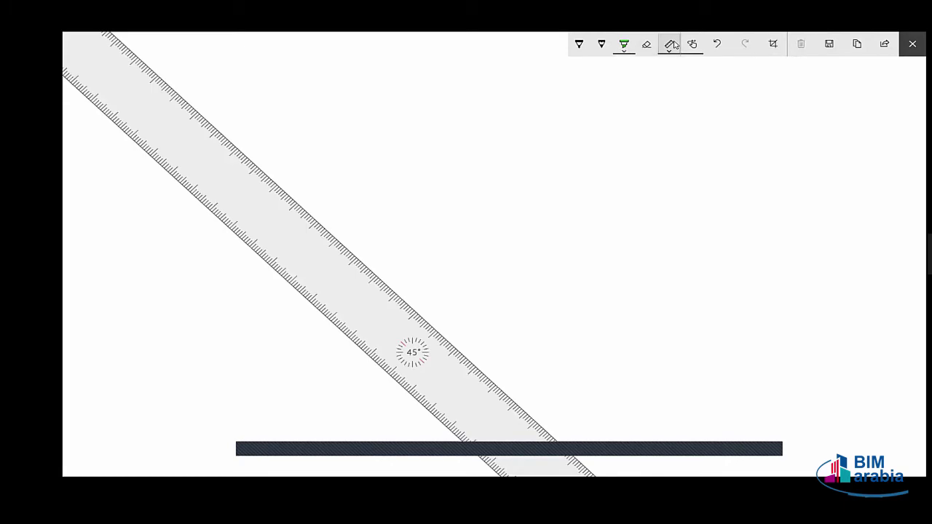
pyautogui.click(671, 45)
pyautogui.click(668, 96)
pyautogui.click(669, 45)
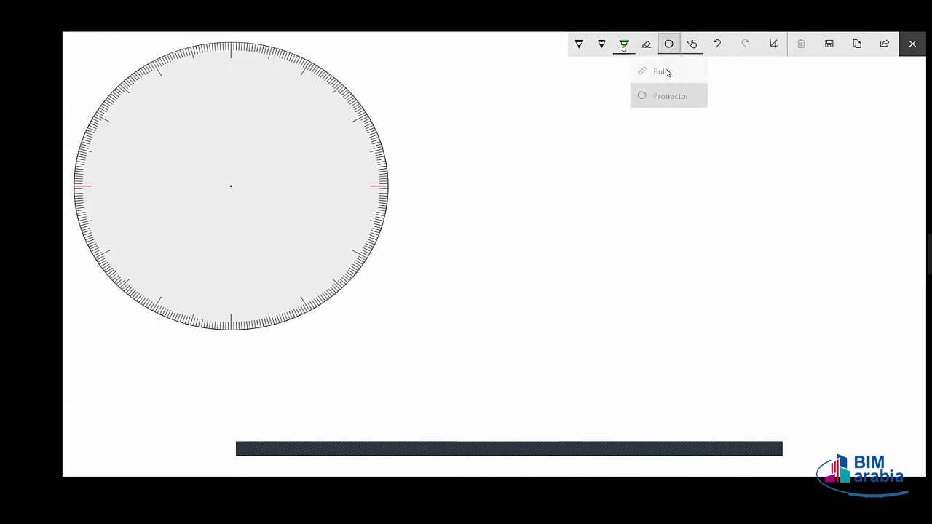
pyautogui.click(662, 72)
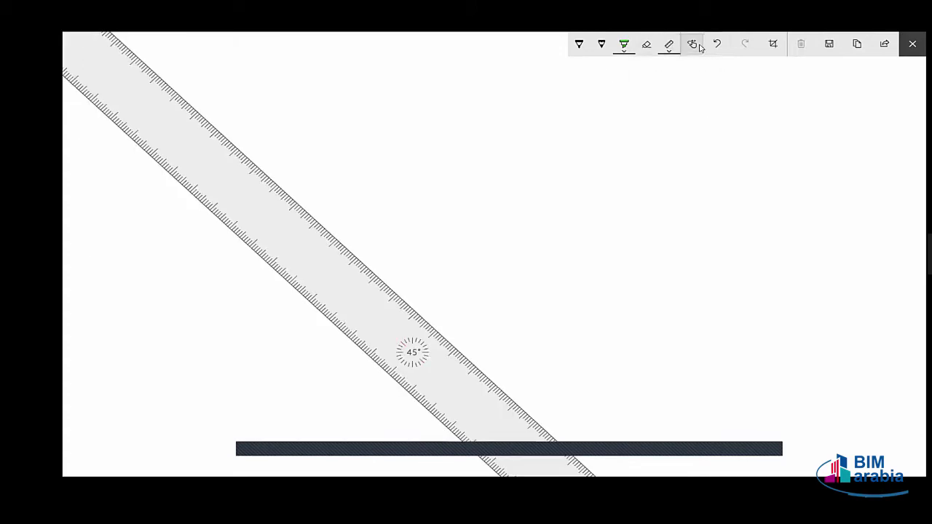
# Draw several short green marks and a green zigzag stroke on the canvas.
pyautogui.click(644, 122)
pyautogui.click(597, 158)
pyautogui.click(545, 198)
pyautogui.click(483, 138)
pyautogui.click(443, 119)
pyautogui.click(447, 193)
pyautogui.moveTo(721, 200)
pyautogui.mouseDown()
pyautogui.moveTo(636, 206)
pyautogui.moveTo(762, 265)
pyautogui.moveTo(591, 267)
pyautogui.moveTo(599, 268)
pyautogui.mouseUp()
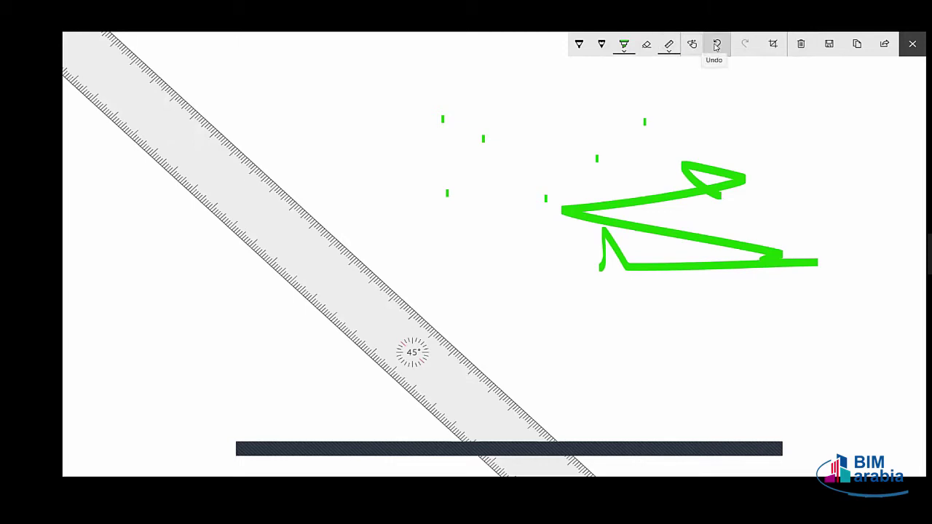
# Undo the last three green strokes.
pyautogui.click(716, 45)
pyautogui.click(717, 46)
pyautogui.click(716, 45)
pyautogui.click(717, 45)
pyautogui.click(716, 46)
pyautogui.click(716, 45)
pyautogui.click(717, 45)
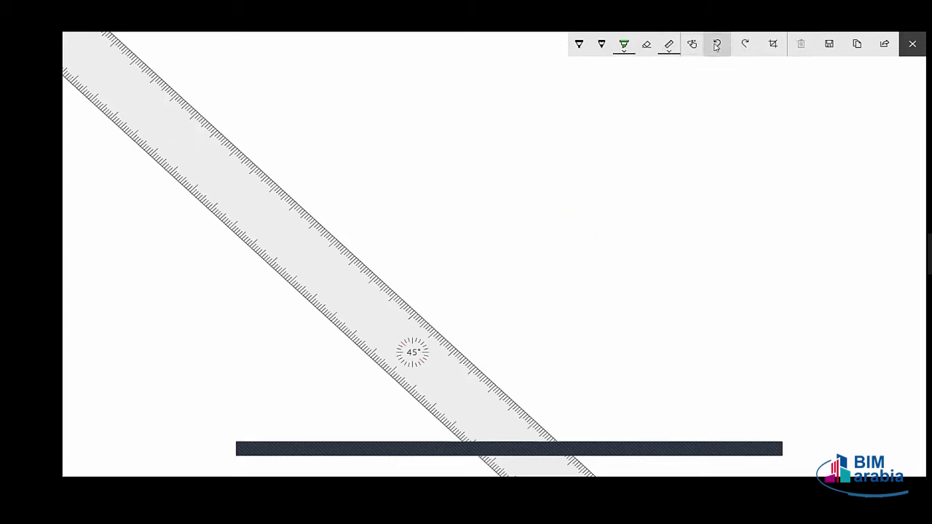
# Crop the canvas by dragging its bottom-left corner handle and applying the crop.
pyautogui.click(773, 44)
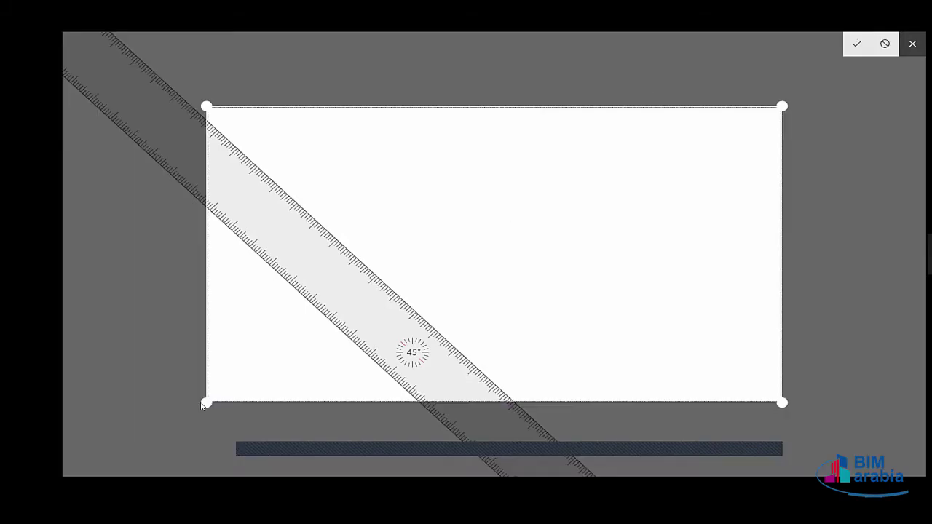
pyautogui.moveTo(206, 403); pyautogui.dragTo(75, 461)
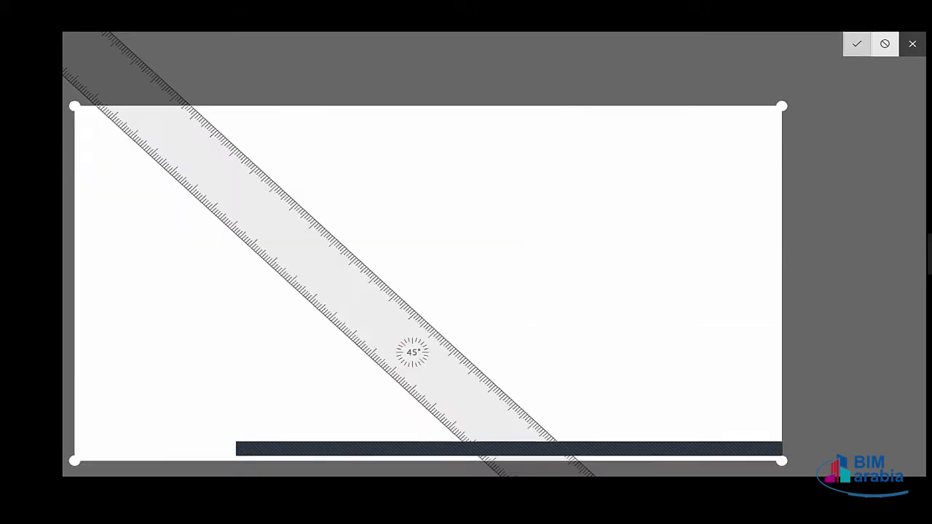
pyautogui.click(857, 43)
# Add a small green mark, close Sketchpad, and reopen it from Windows Ink Workspace.
pyautogui.click(596, 146)
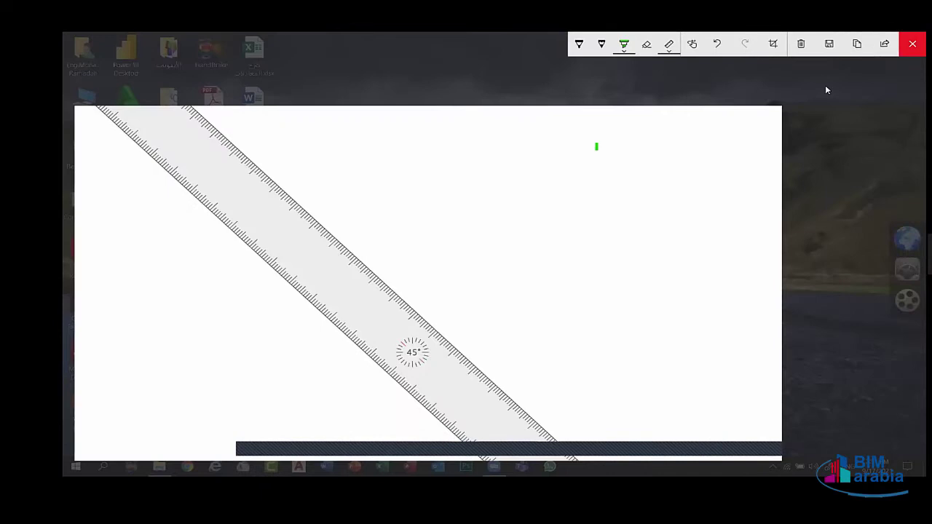
pyautogui.hotkey('alt', 'F4')
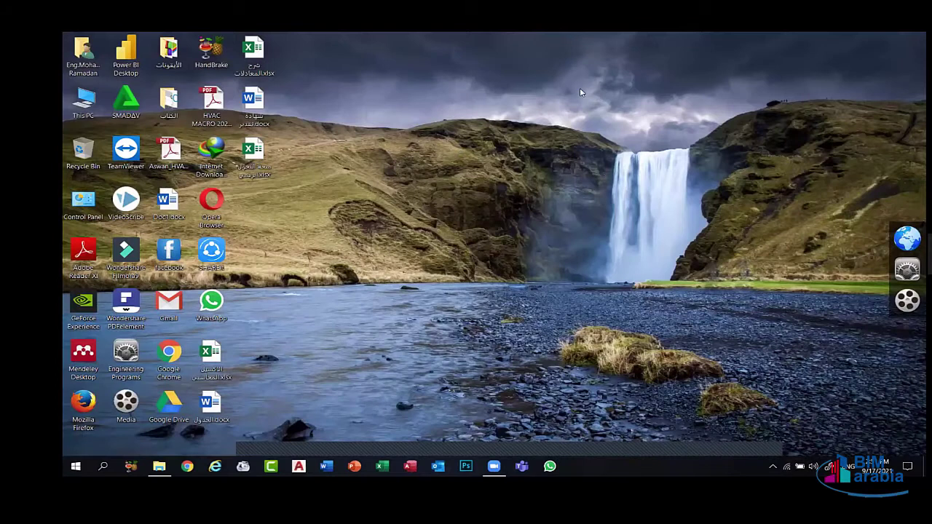
pyautogui.click(786, 466)
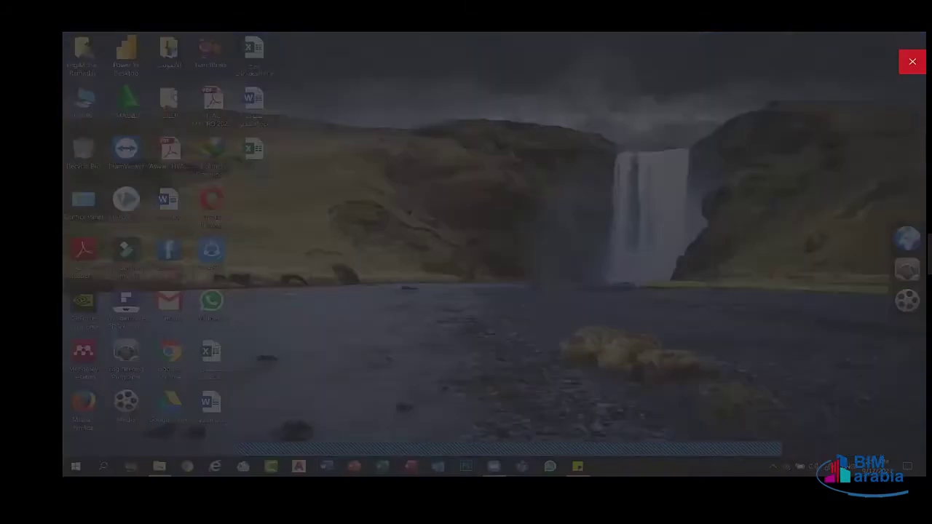
pyautogui.click(782, 170)
pyautogui.click(799, 201)
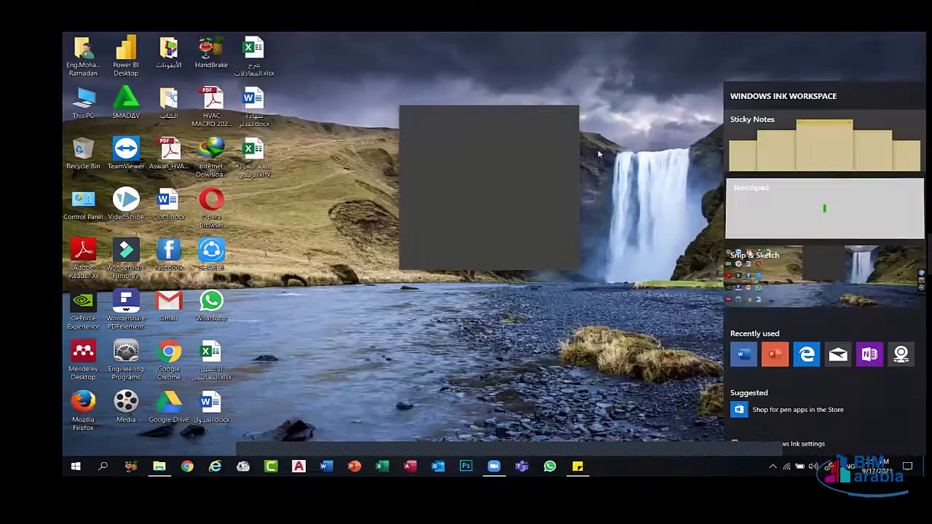
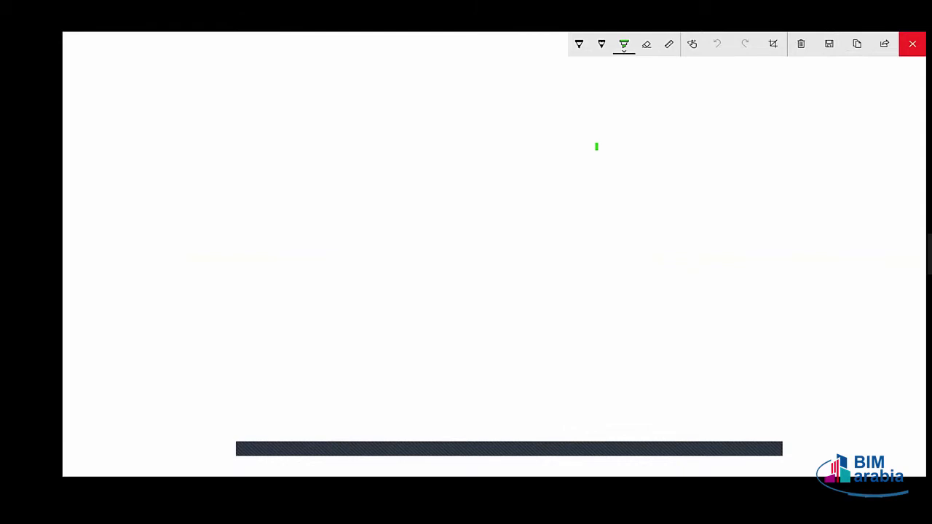
# Close the Windows Ink Sketchpad window to return to the desktop.
pyautogui.click(912, 44)
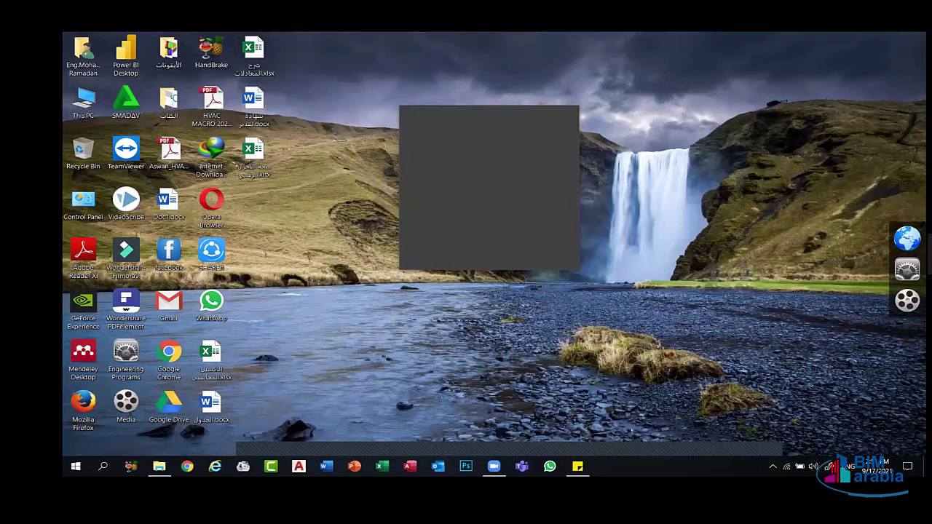
# Launch Paint by searching 'pa' in Windows search.
pyautogui.press('super+s')
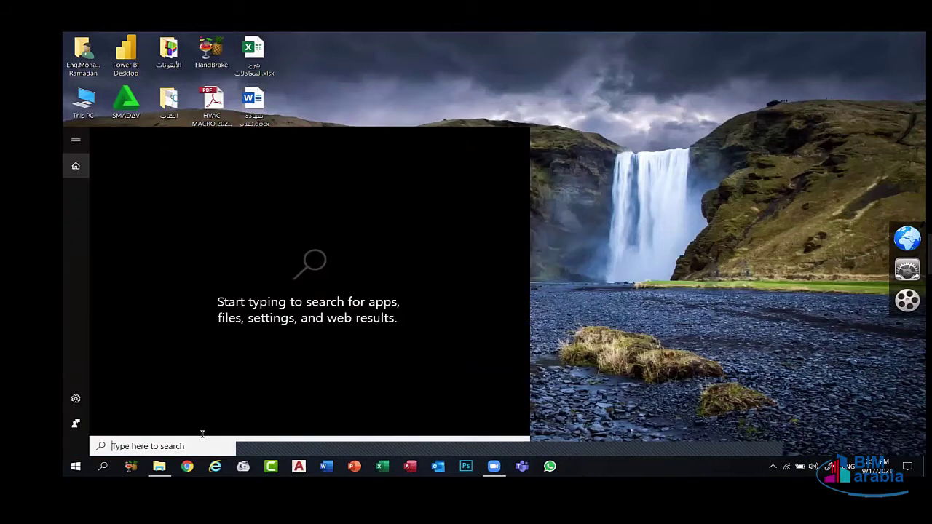
pyautogui.write('p')
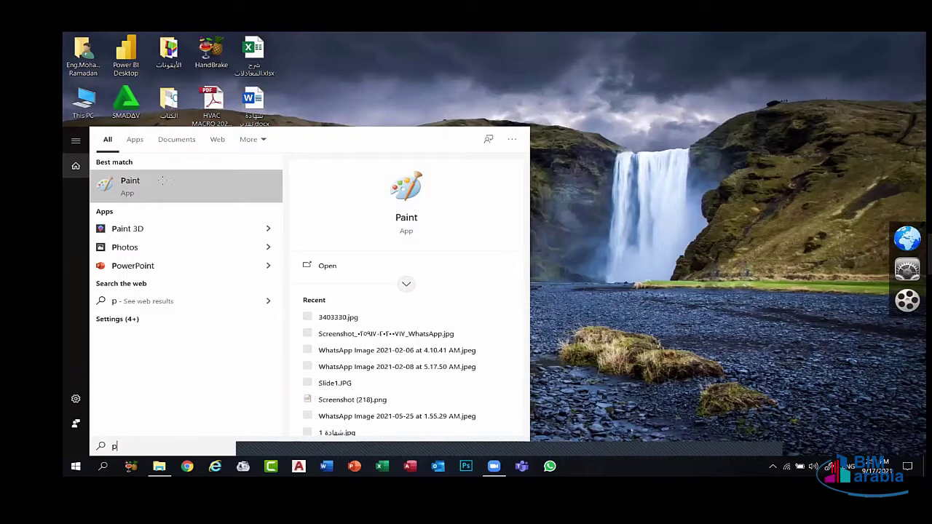
pyautogui.write('a')
pyautogui.press('Return')
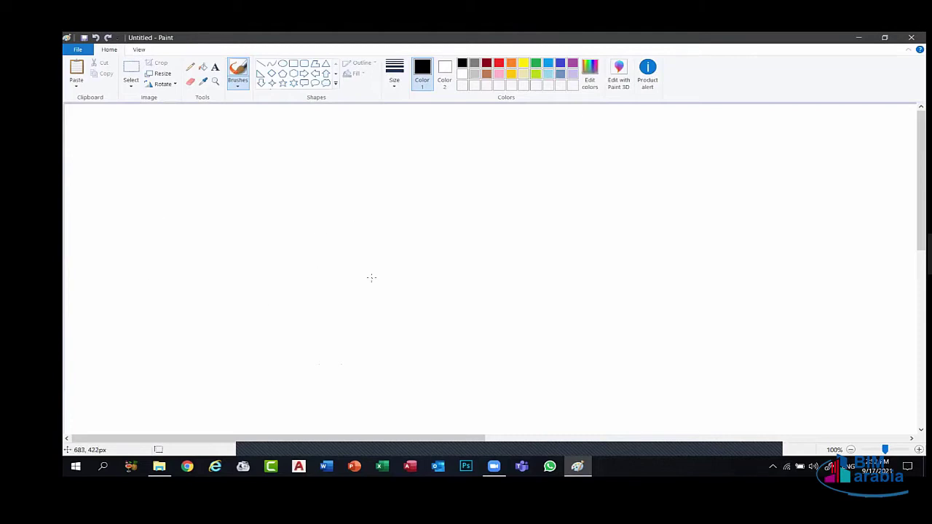
# Draw a thought-bubble callout near the canvas centre and give it a green outline.
pyautogui.click(324, 83)
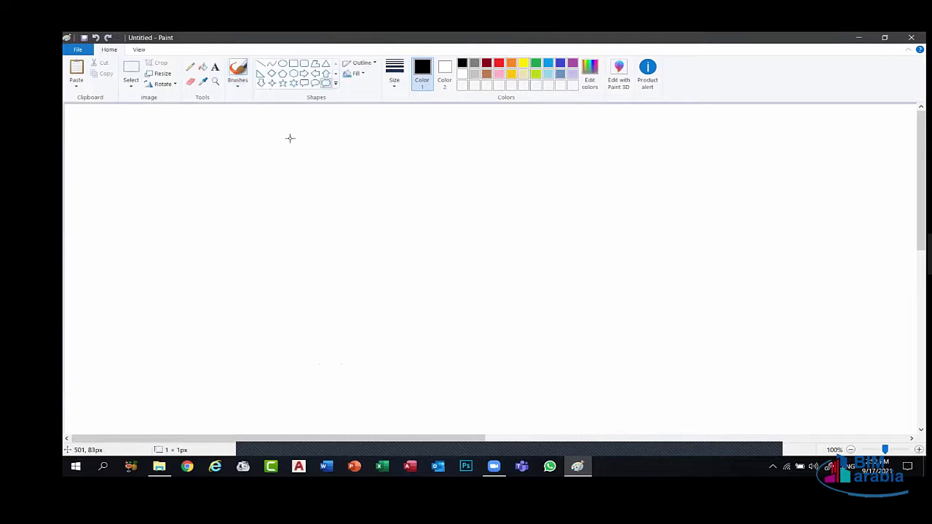
pyautogui.moveTo(289, 137); pyautogui.dragTo(580, 345)
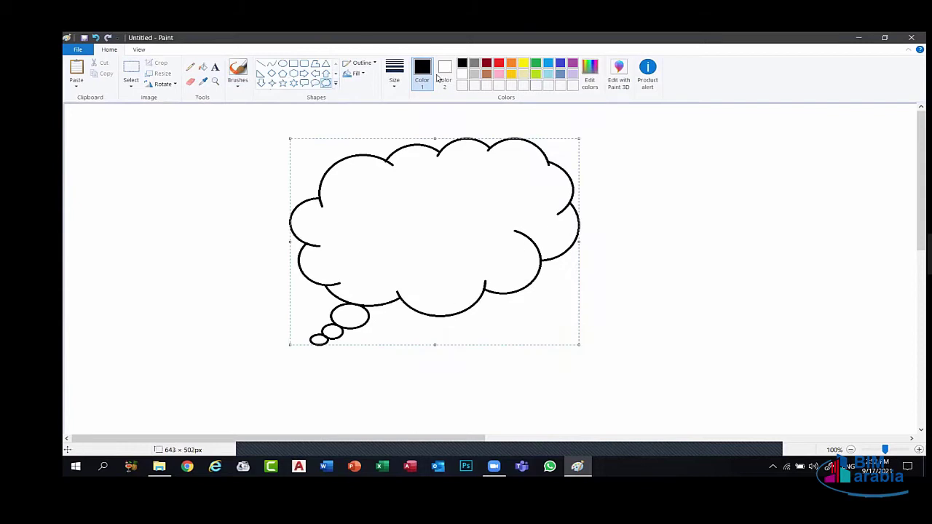
pyautogui.click(487, 64)
pyautogui.click(498, 64)
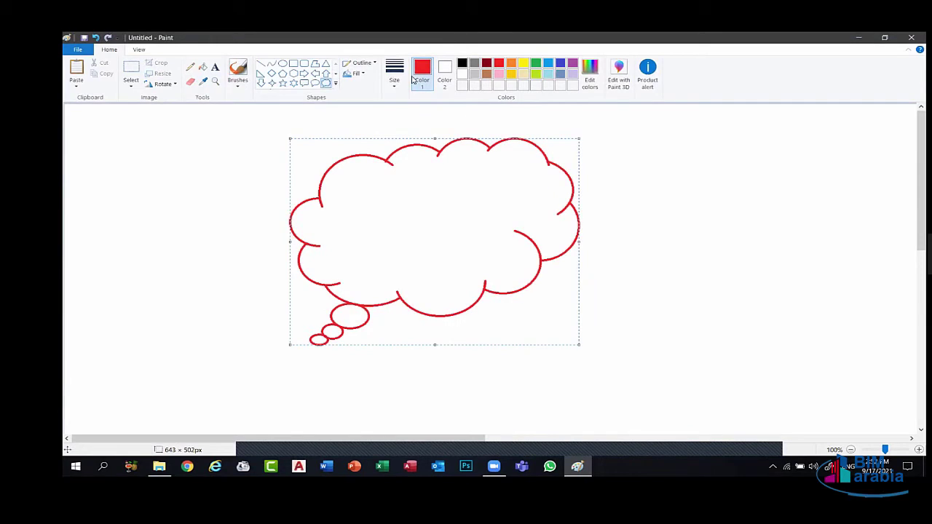
pyautogui.click(535, 67)
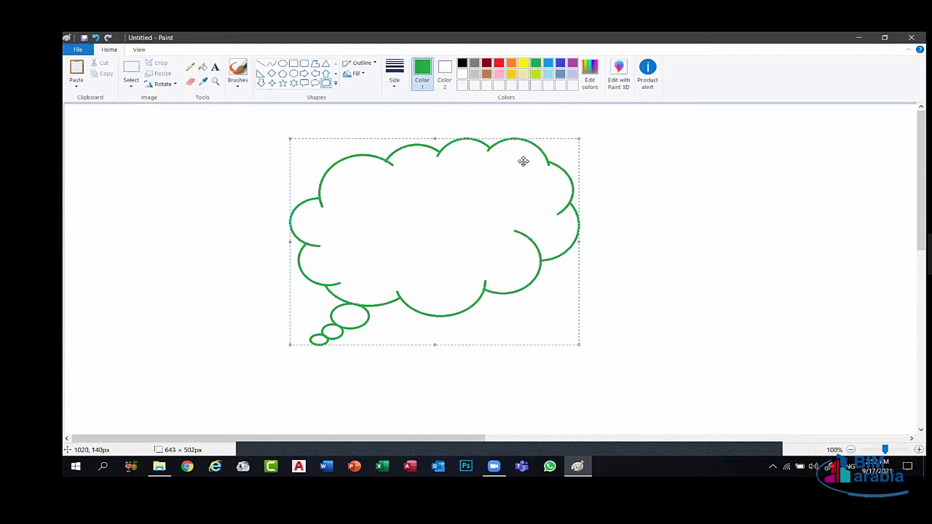
pyautogui.click(202, 66)
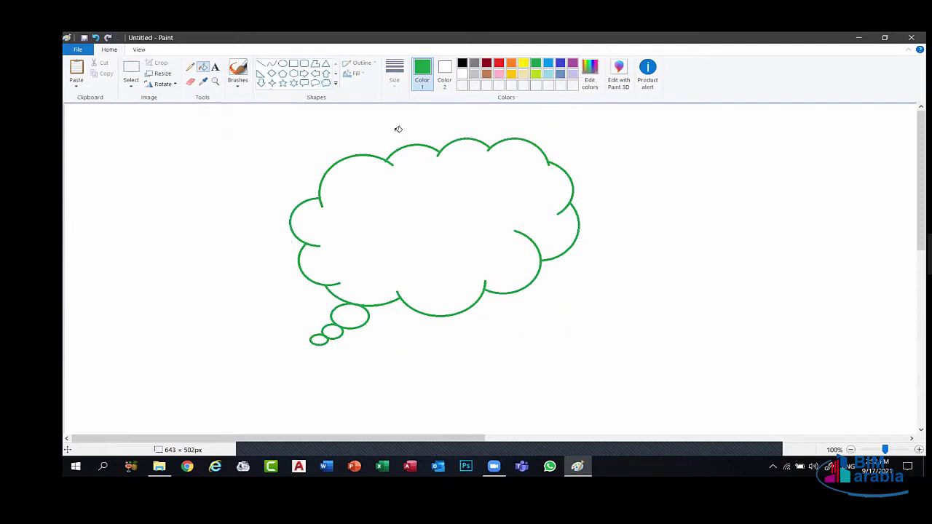
# Fill the thought bubble yellow, replacing a trial blue fill.
pyautogui.click(563, 63)
pyautogui.click(446, 211)
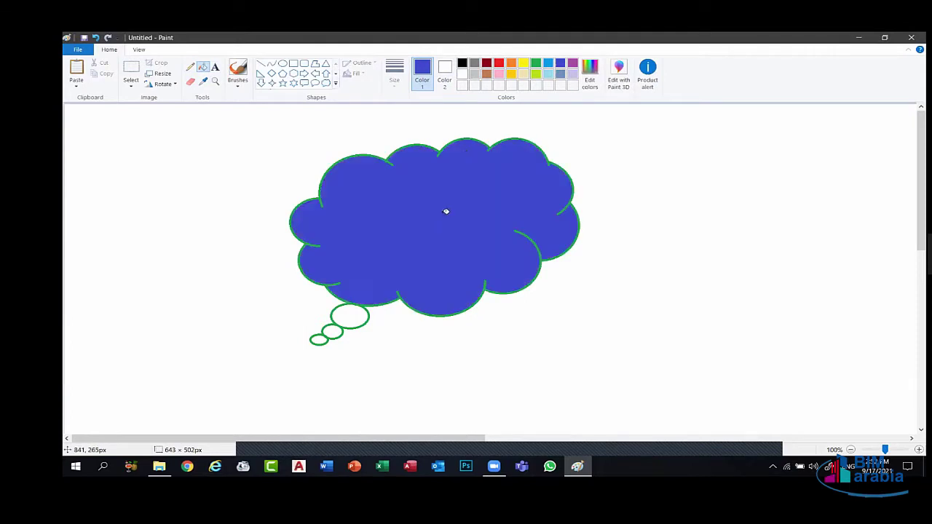
pyautogui.click(520, 65)
pyautogui.click(453, 249)
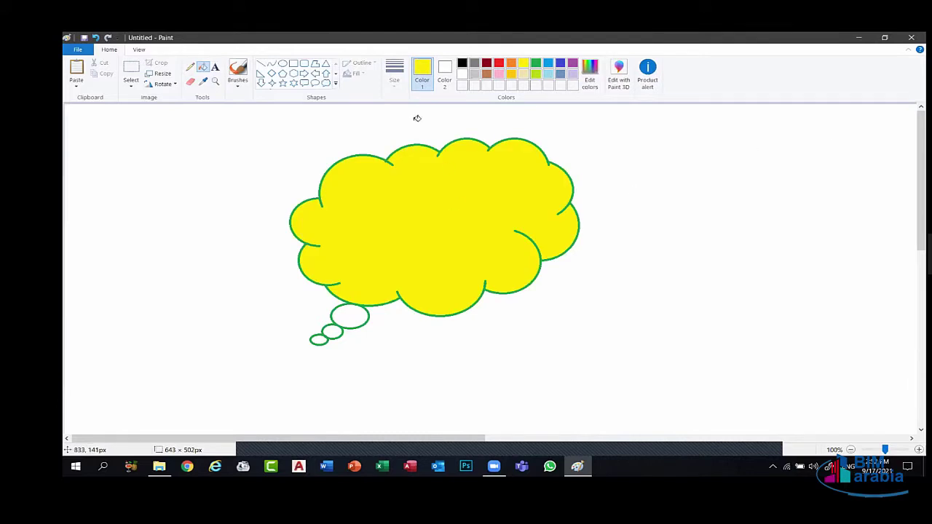
# Fill the canvas background around the bubble pale light yellow.
pyautogui.click(231, 202)
pyautogui.click(524, 74)
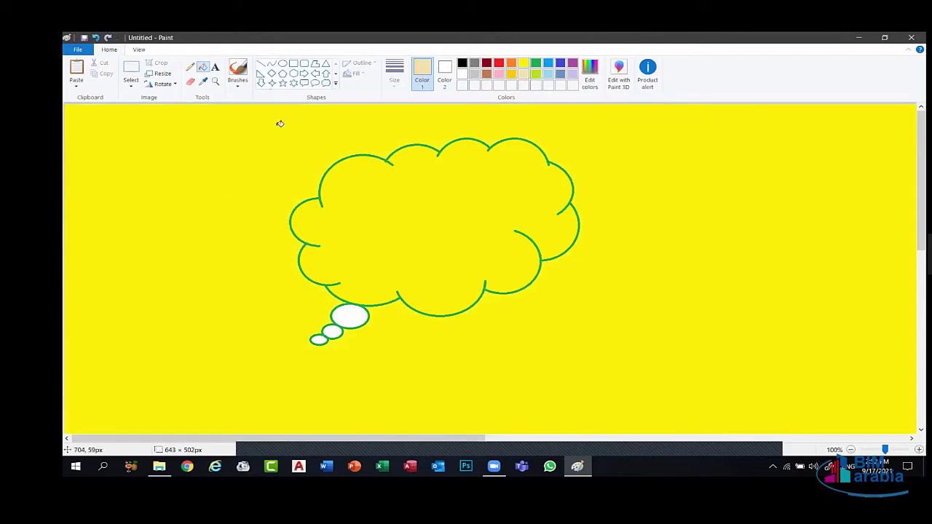
pyautogui.click(281, 125)
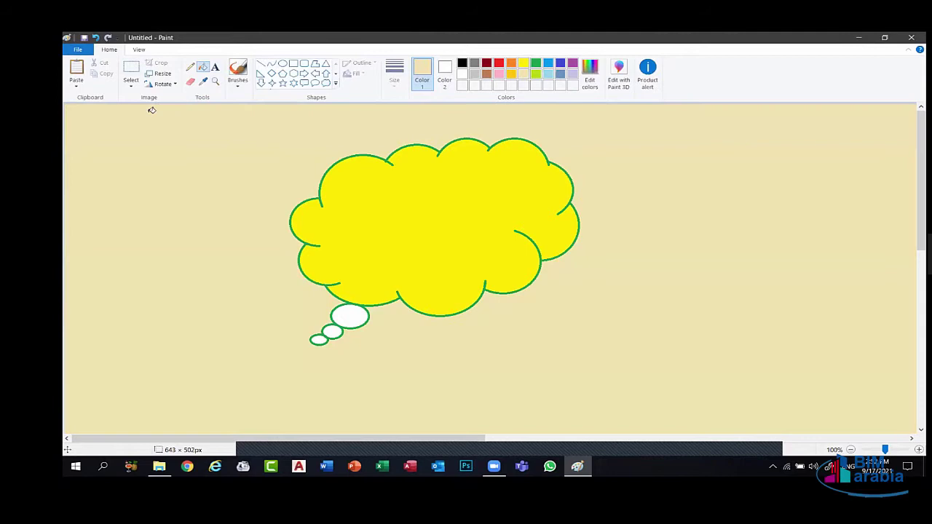
pyautogui.click(271, 82)
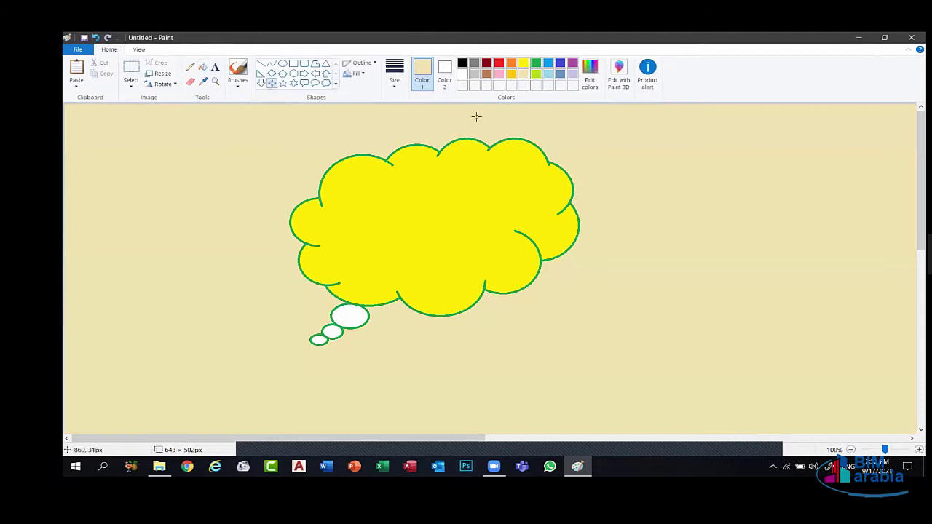
# Draw test shapes: a four-point star, a down arrow and another shape.
pyautogui.moveTo(641, 145); pyautogui.dragTo(842, 316)
pyautogui.click(593, 163)
pyautogui.click(270, 65)
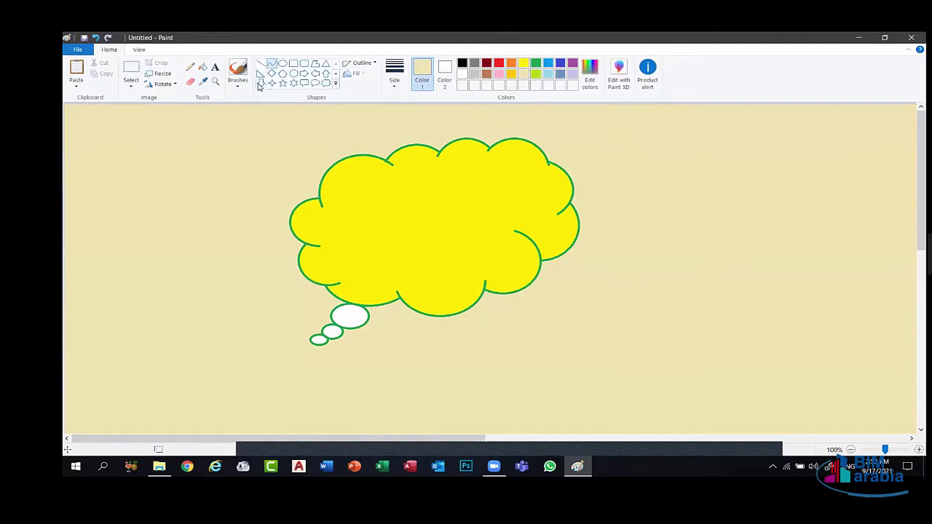
pyautogui.click(261, 82)
pyautogui.moveTo(276, 323); pyautogui.dragTo(73, 176)
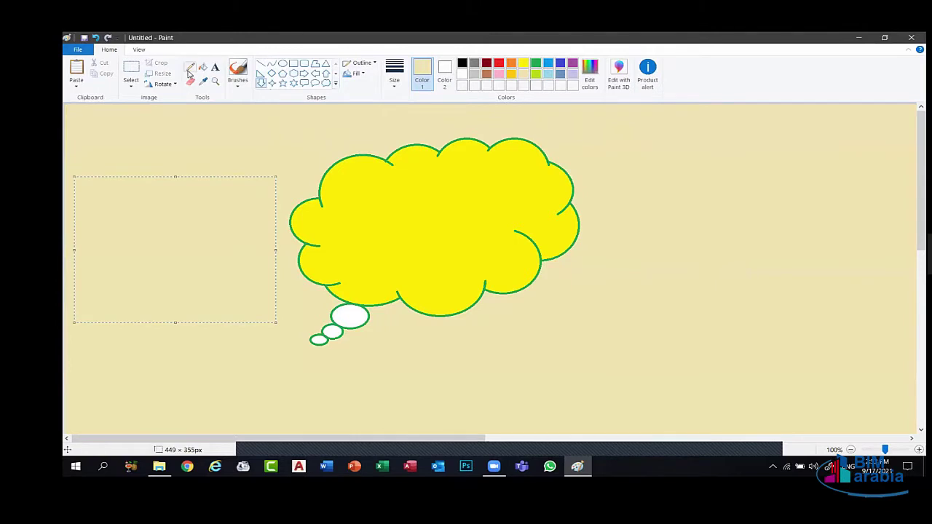
pyautogui.click(261, 82)
pyautogui.moveTo(207, 146); pyautogui.dragTo(288, 293)
pyautogui.click(539, 132)
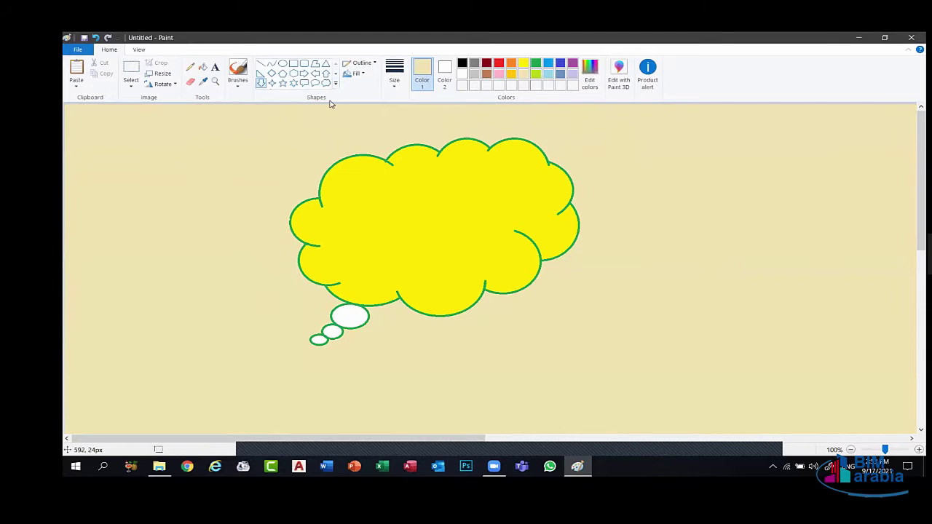
# Start a new picture, discarding the thought-bubble drawing without saving.
pyautogui.click(78, 49)
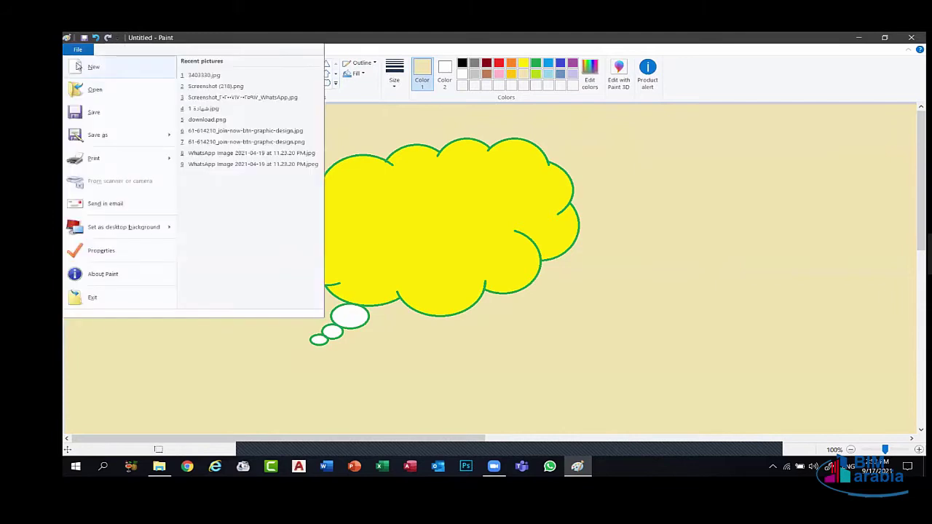
pyautogui.click(87, 297)
pyautogui.click(515, 251)
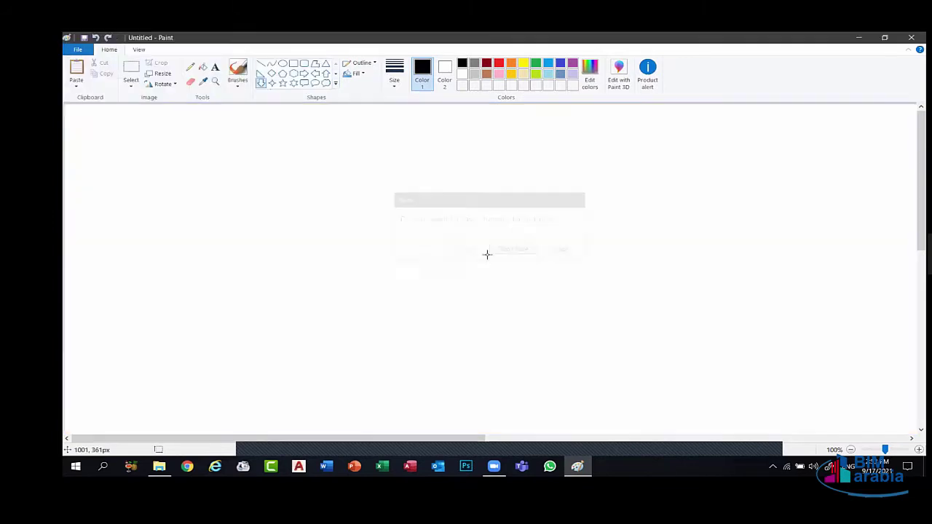
# Draw a right-pointing block arrow mid-canvas, nudge it up-left, and give it the thickest outline.
pyautogui.moveTo(375, 168); pyautogui.dragTo(577, 357)
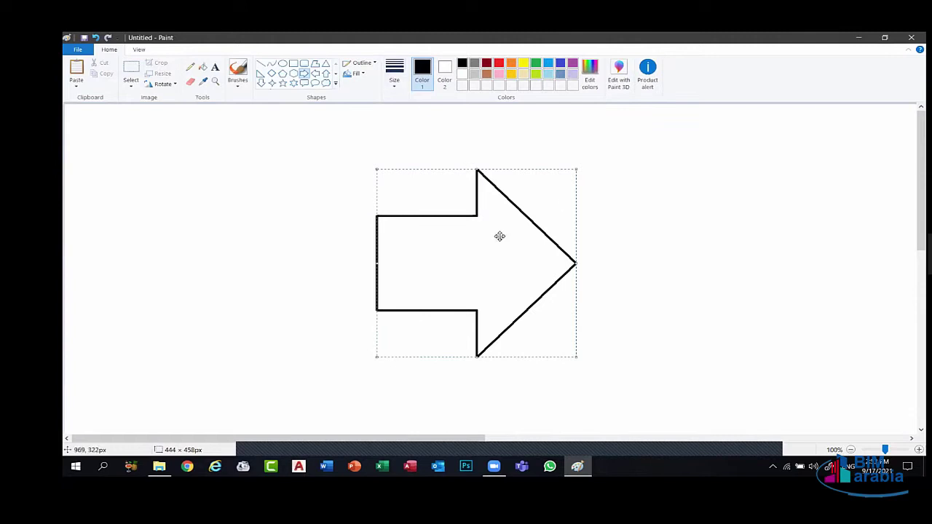
pyautogui.moveTo(470, 229); pyautogui.dragTo(452, 205)
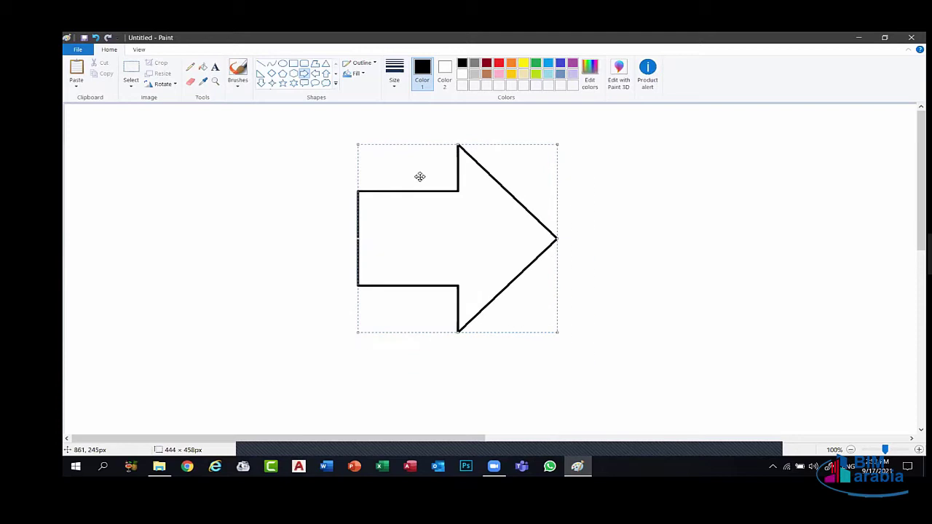
pyautogui.click(395, 81)
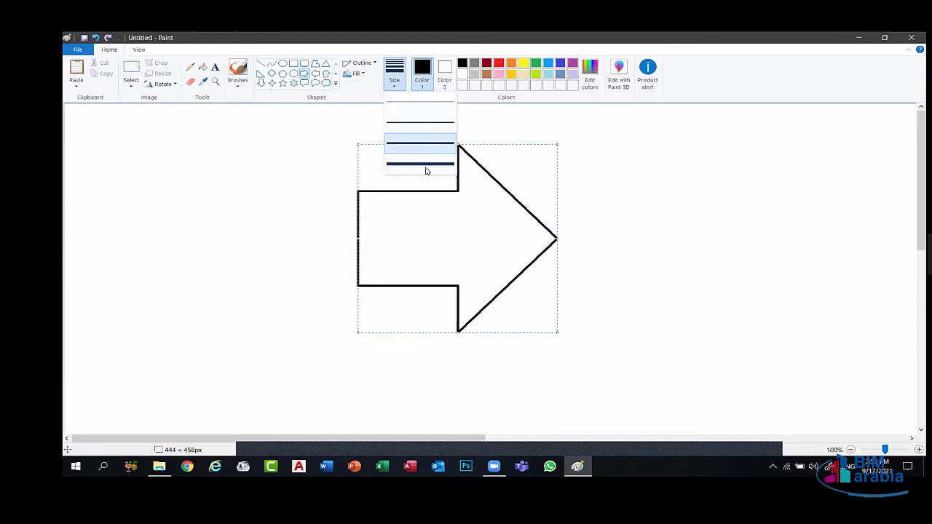
pyautogui.click(426, 166)
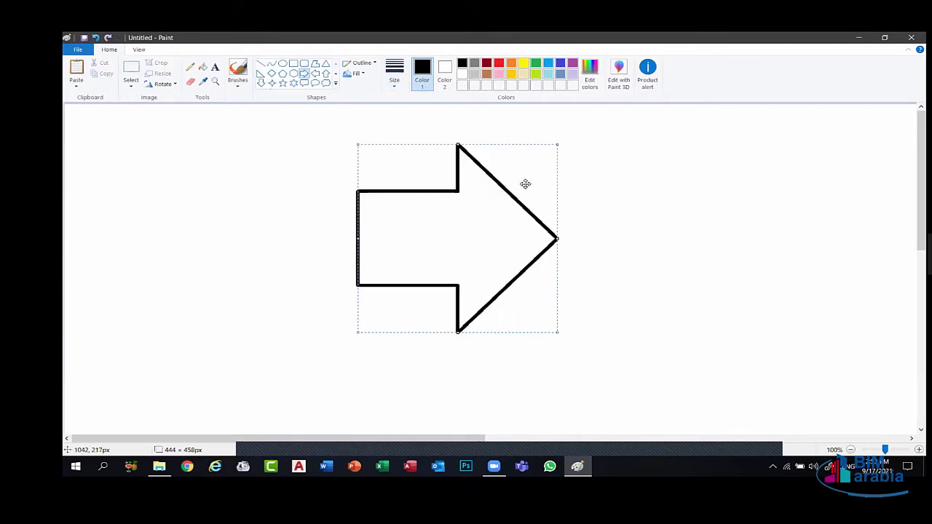
# Set the arrow outline to a custom pale peach-yellow (red 253, green 216, blue 130).
pyautogui.click(512, 75)
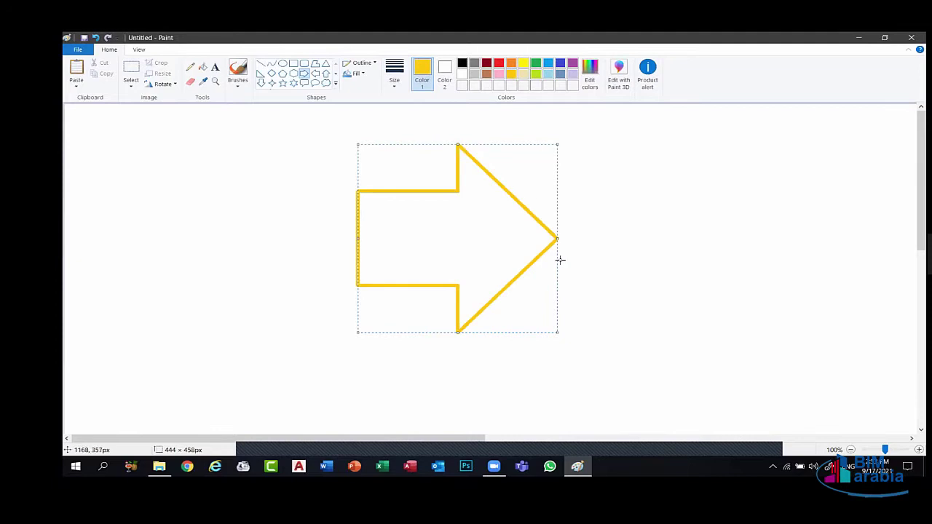
pyautogui.click(590, 90)
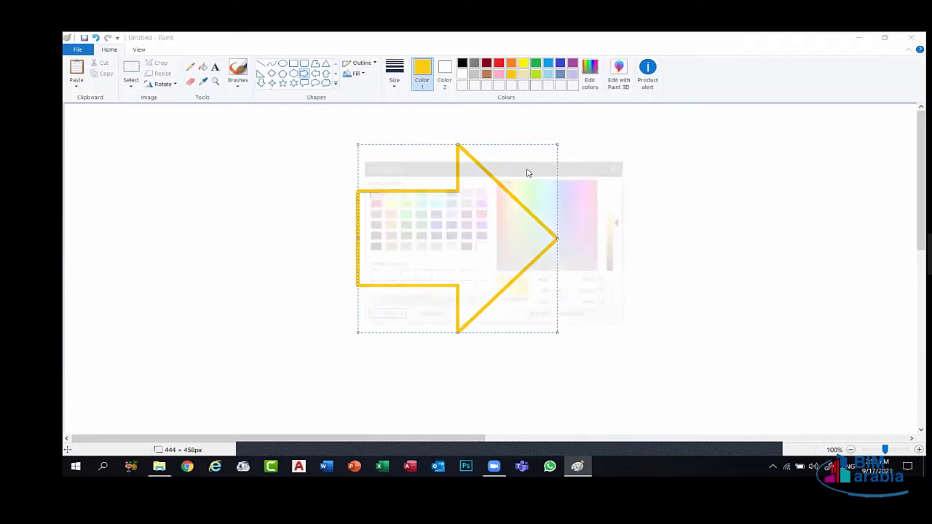
pyautogui.moveTo(482, 166); pyautogui.dragTo(666, 132)
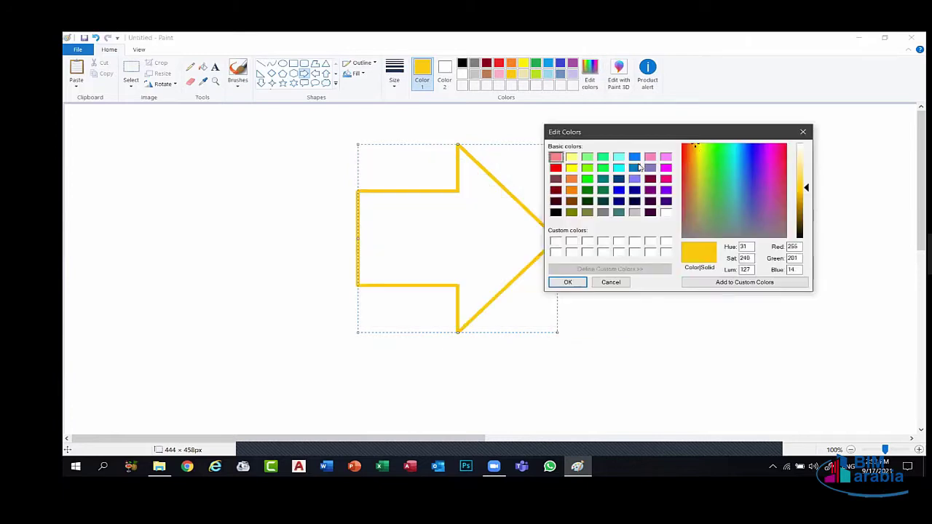
pyautogui.click(649, 159)
pyautogui.click(715, 162)
pyautogui.click(758, 181)
pyautogui.click(778, 155)
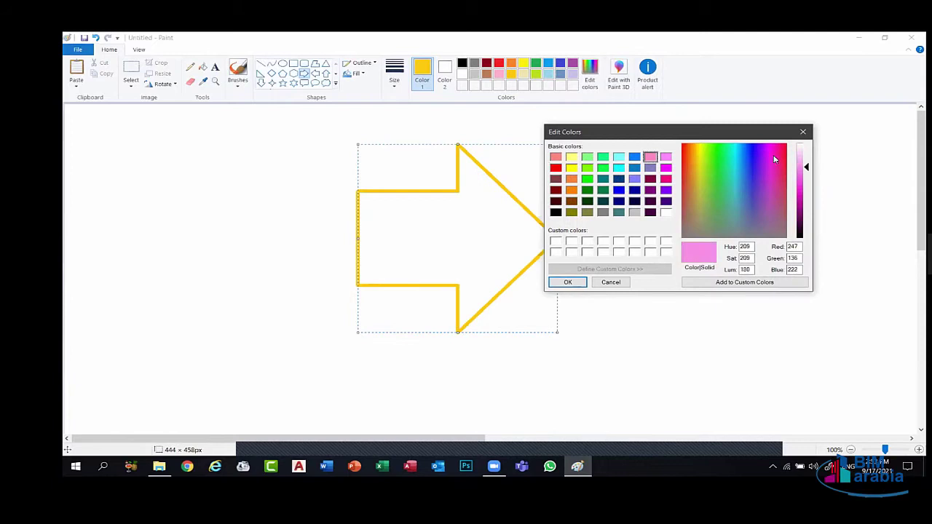
pyautogui.click(704, 150)
pyautogui.click(694, 150)
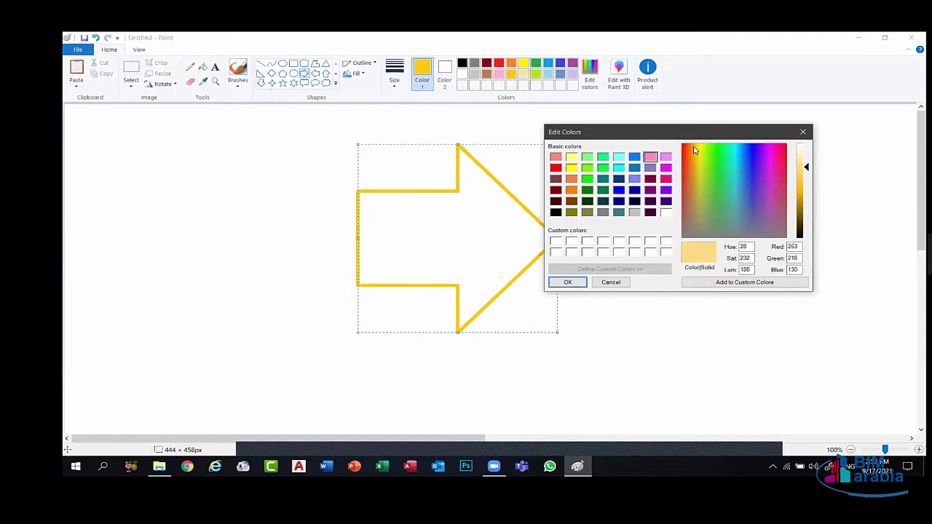
pyautogui.click(568, 282)
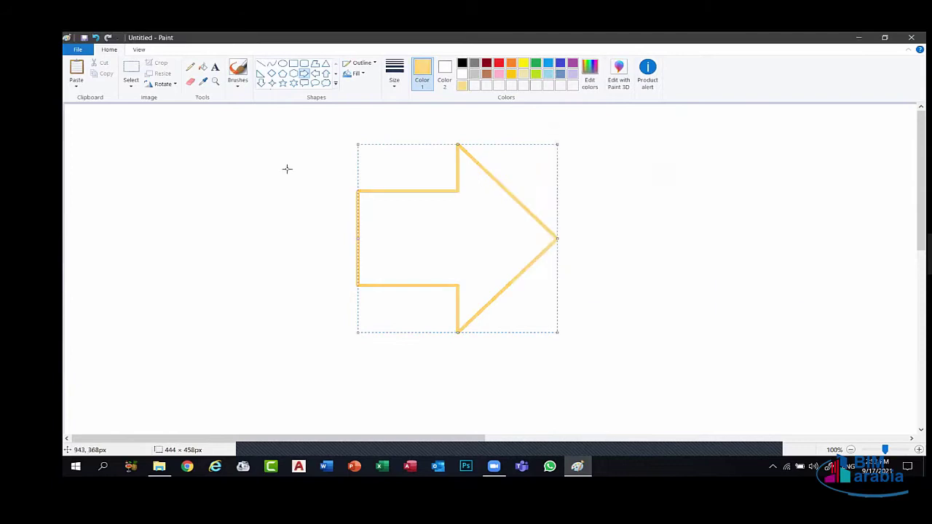
pyautogui.click(369, 65)
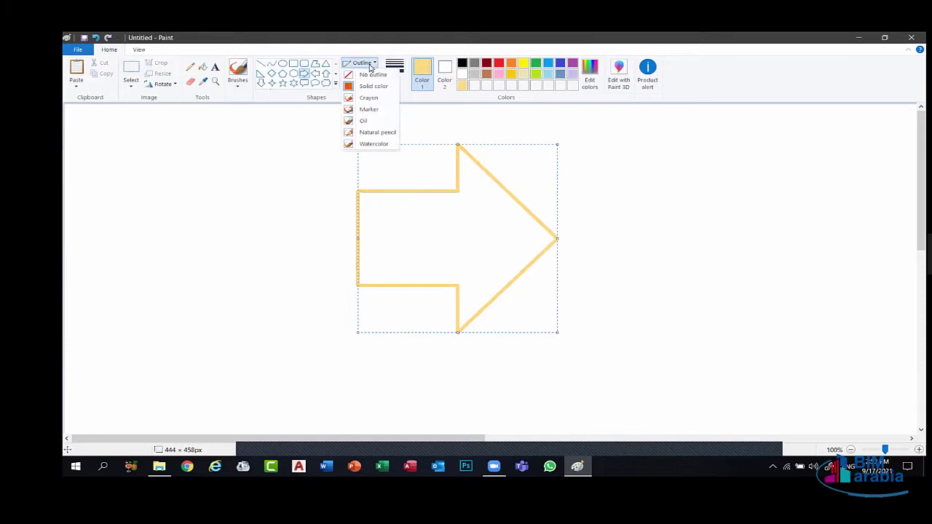
# Give the arrow an oil-brush outline.
pyautogui.click(369, 65)
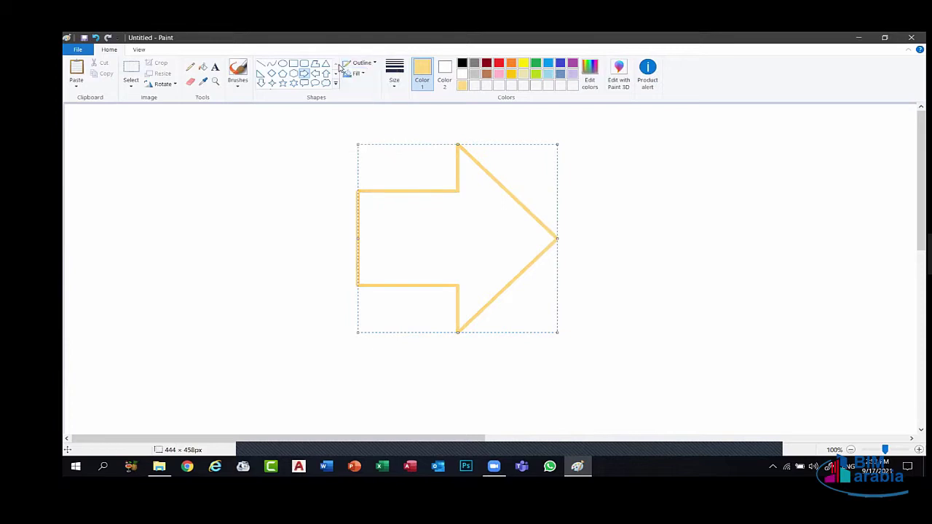
pyautogui.click(362, 62)
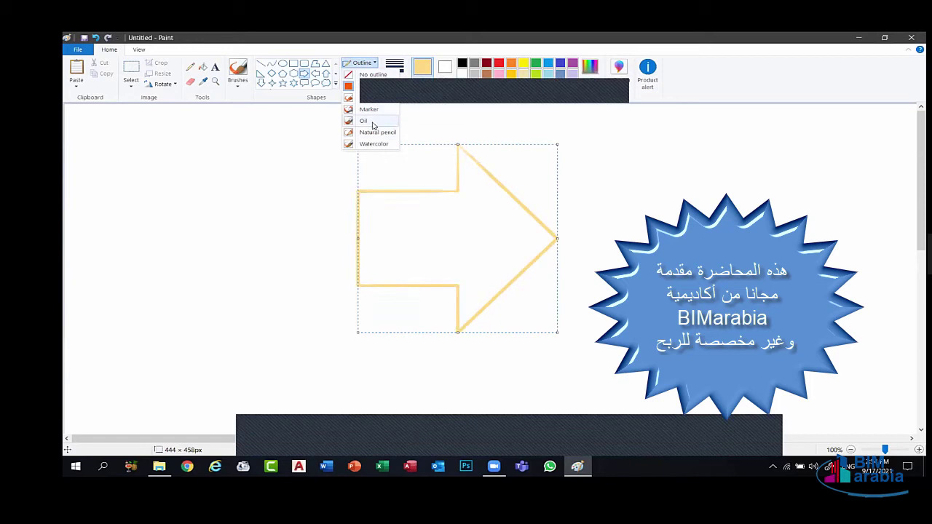
pyautogui.click(551, 84)
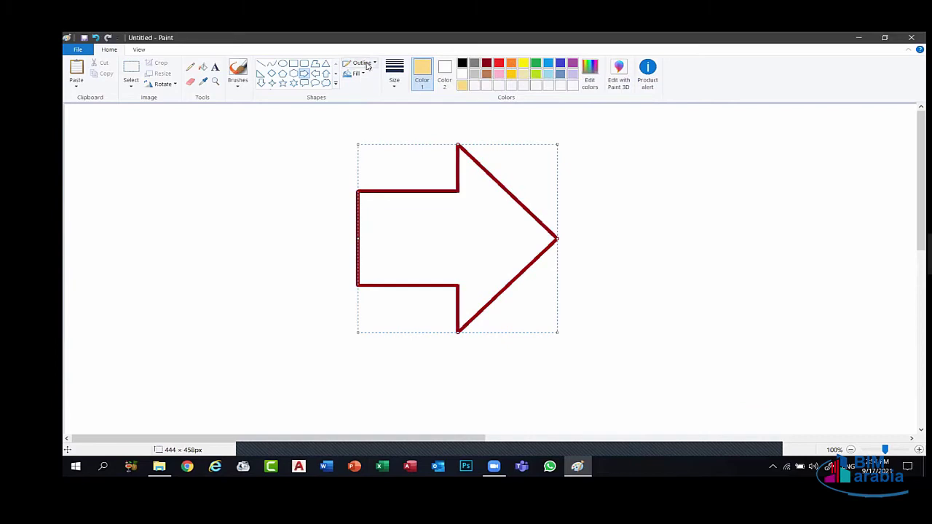
pyautogui.click(369, 66)
pyautogui.click(367, 117)
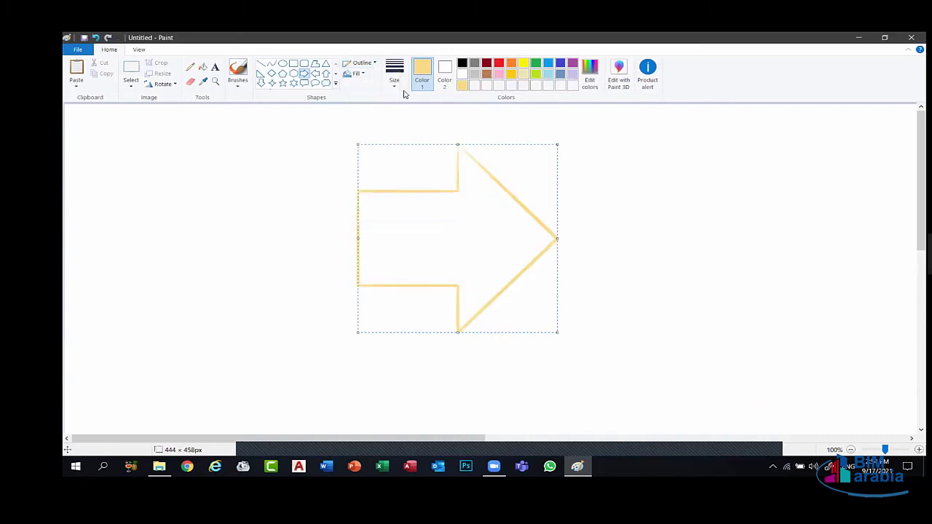
# Make the arrow outline red with a crayon texture.
pyautogui.click(368, 64)
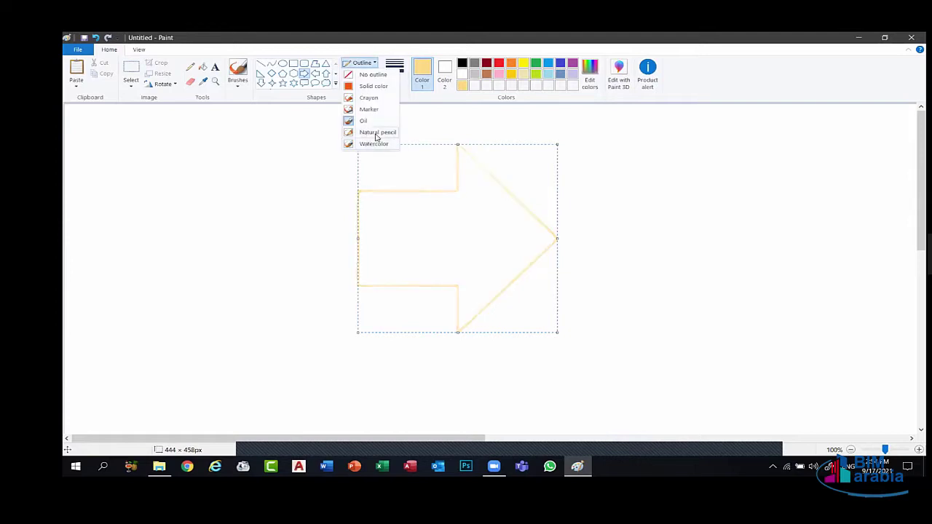
pyautogui.click(499, 64)
pyautogui.click(498, 64)
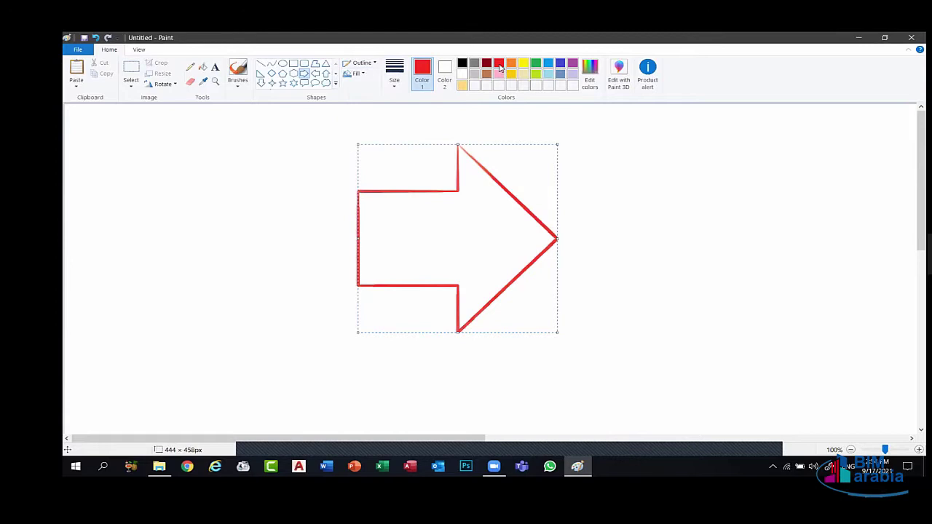
pyautogui.click(364, 64)
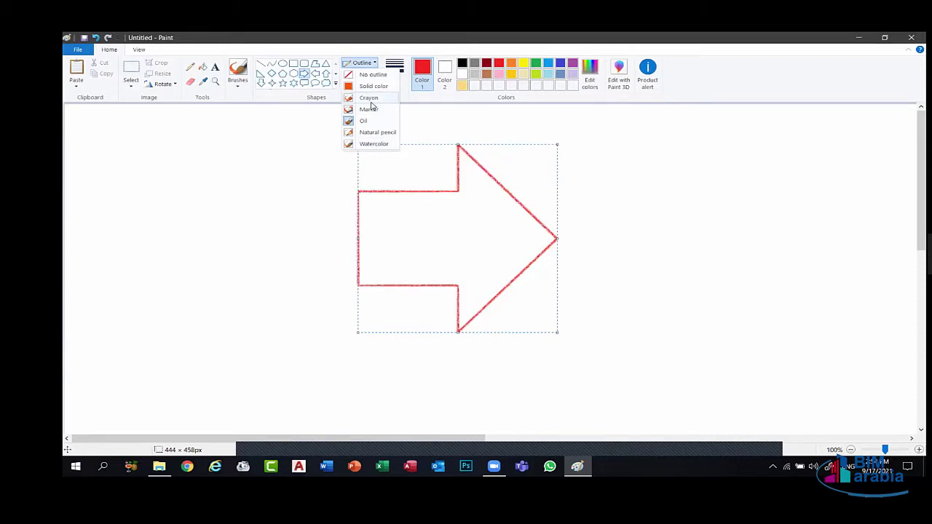
pyautogui.click(371, 104)
pyautogui.click(362, 63)
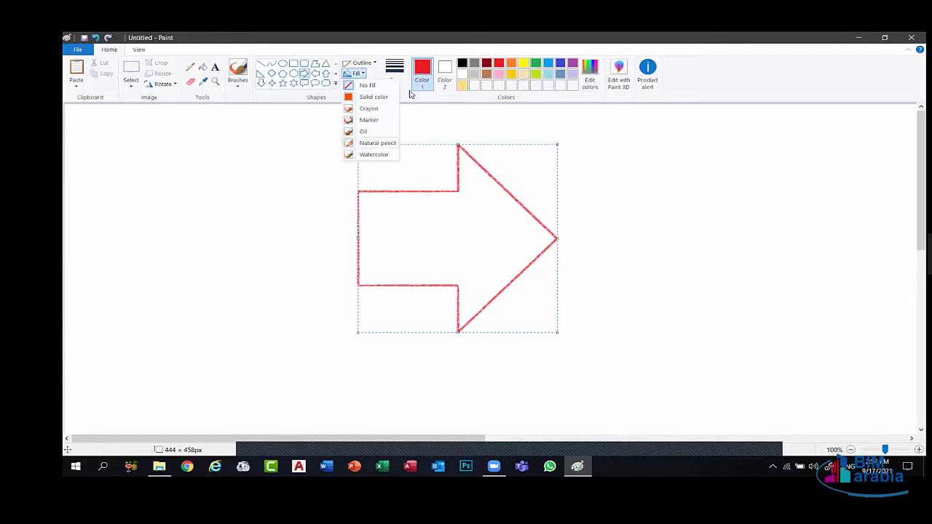
# Make the arrow outline orange and fill its inside and the background green.
pyautogui.click(475, 70)
pyautogui.click(511, 66)
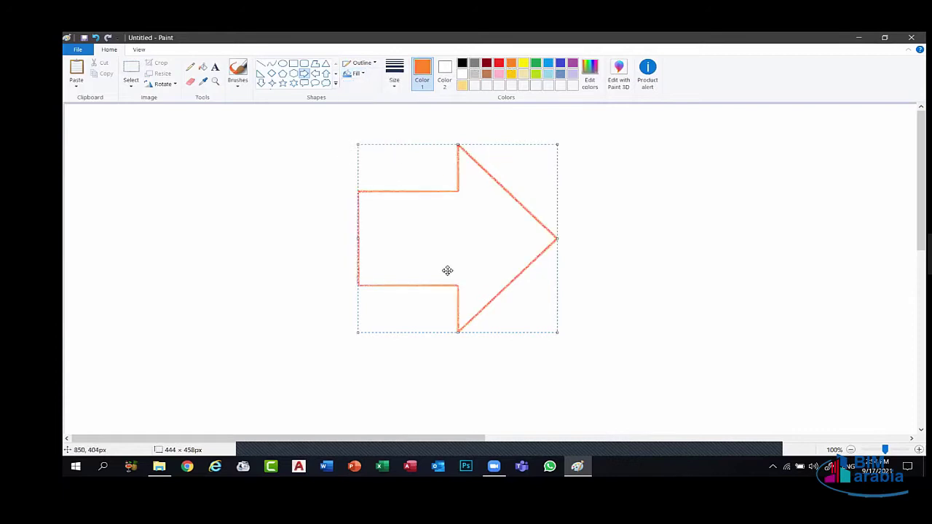
pyautogui.click(205, 70)
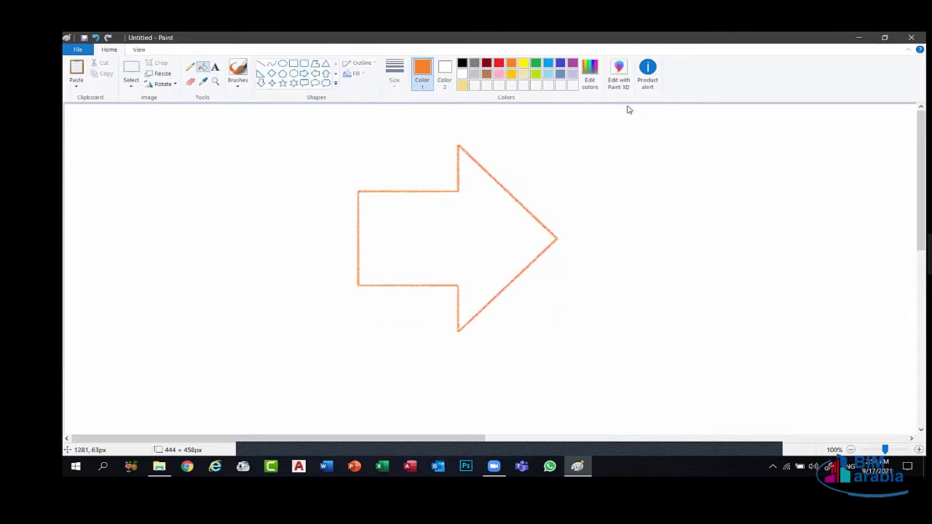
pyautogui.click(535, 68)
pyautogui.click(484, 214)
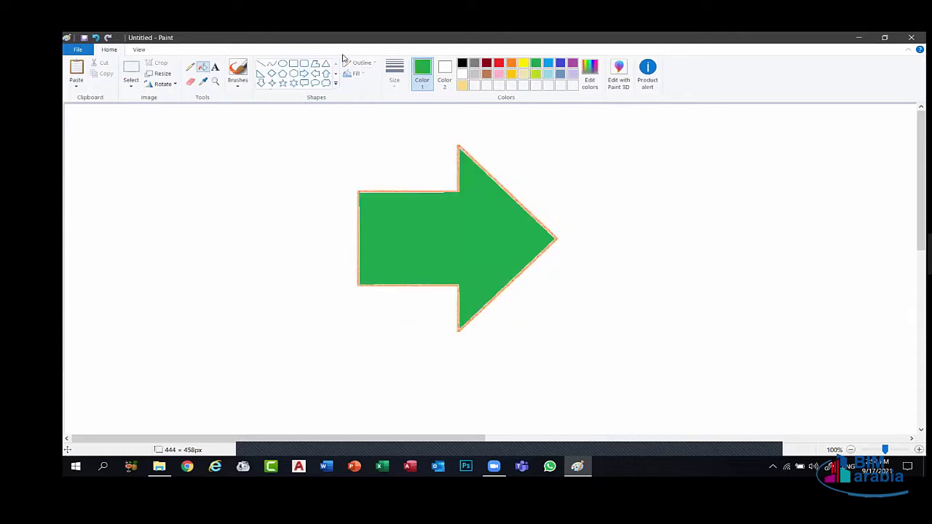
pyautogui.click(352, 116)
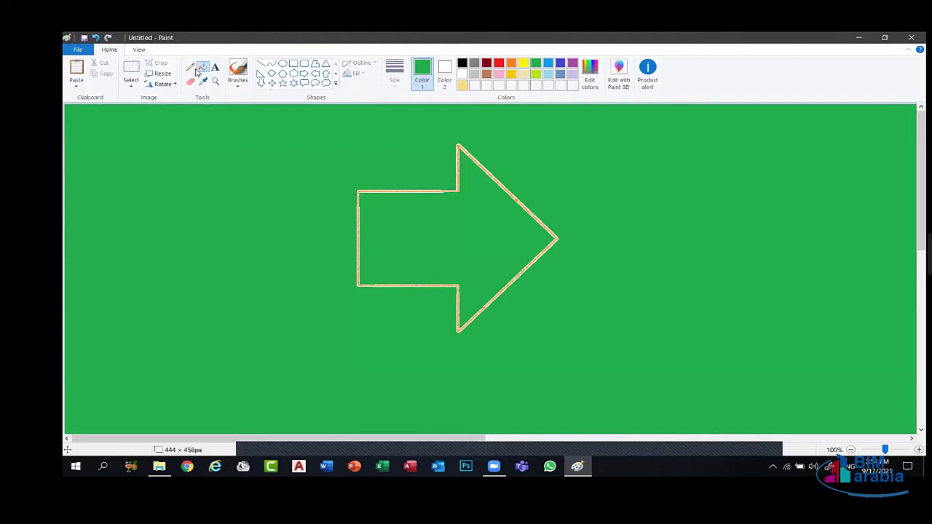
# Refill the background and the arrow interior with white.
pyautogui.click(463, 74)
pyautogui.click(285, 177)
pyautogui.click(507, 236)
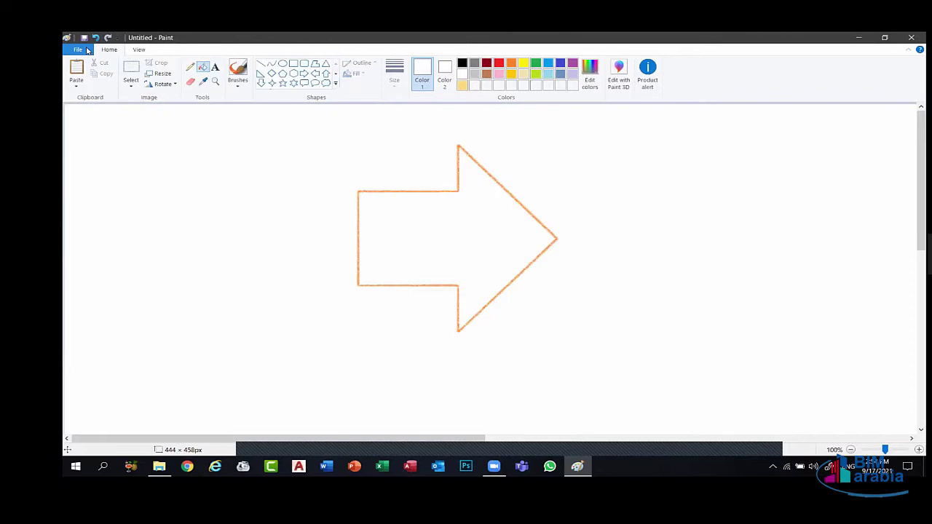
pyautogui.click(282, 63)
# Draw an oval left of the arrow with a crayon outline.
pyautogui.moveTo(310, 273); pyautogui.dragTo(190, 142)
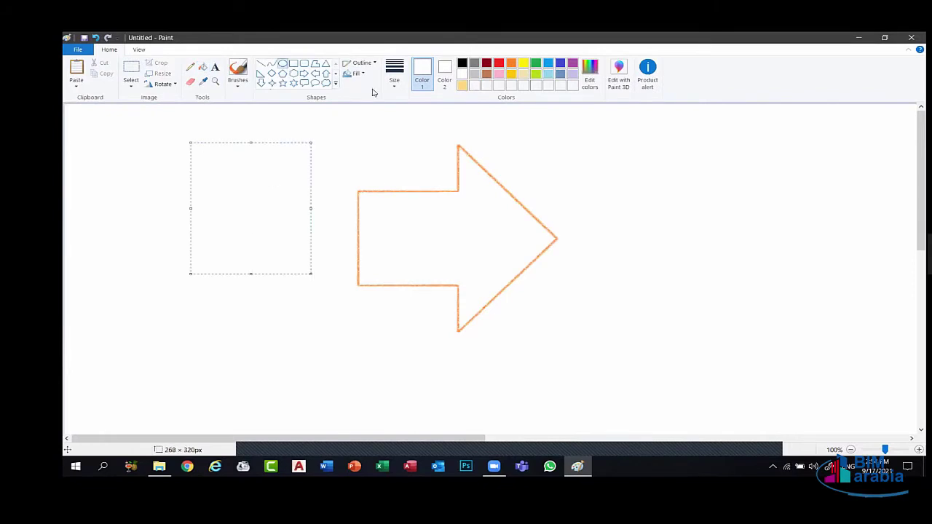
pyautogui.click(394, 84)
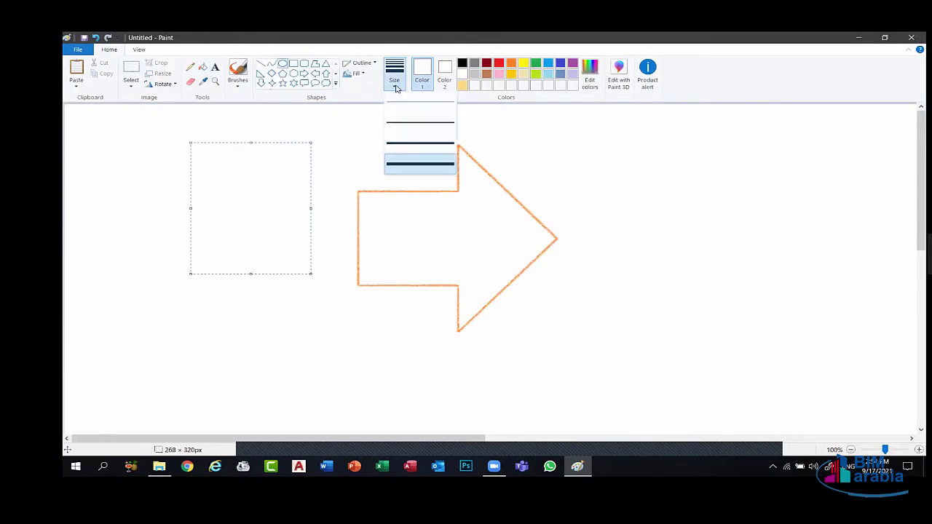
pyautogui.click(361, 63)
pyautogui.click(371, 100)
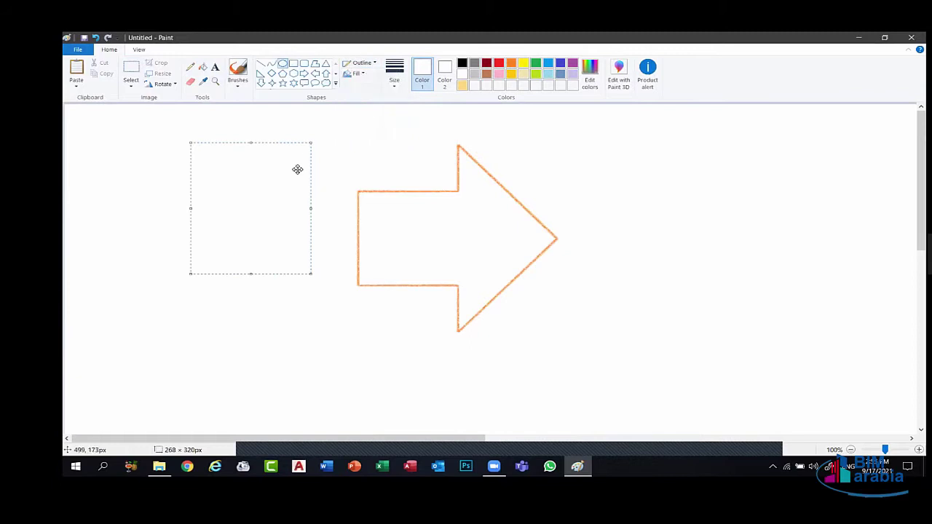
pyautogui.click(313, 66)
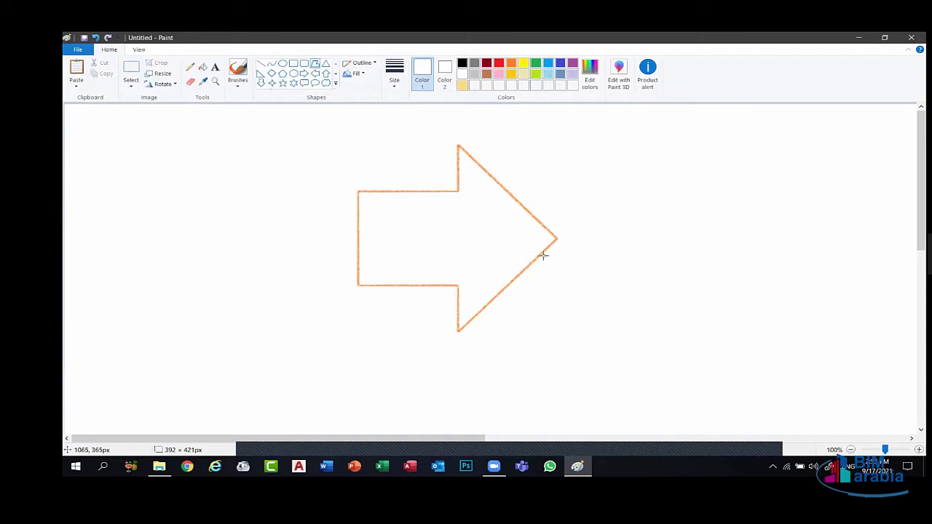
# Erase part of the arrow's top edge and upper diagonal.
pyautogui.click(191, 81)
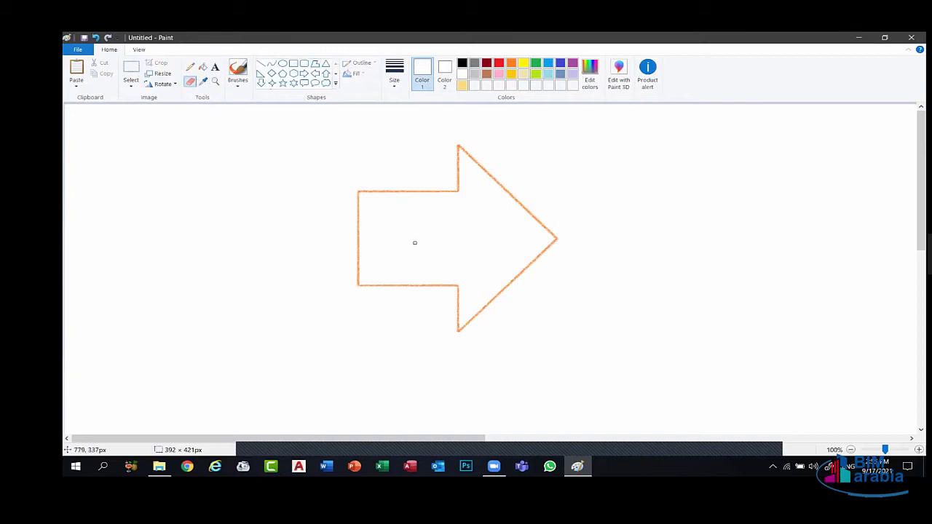
pyautogui.moveTo(396, 196); pyautogui.dragTo(460, 191)
pyautogui.click(465, 154)
pyautogui.moveTo(474, 160); pyautogui.dragTo(515, 190)
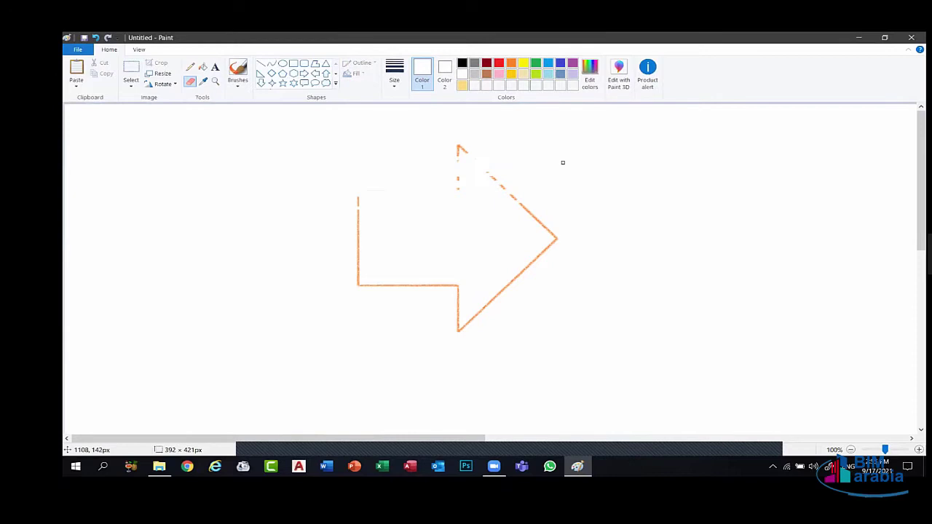
# Start a new picture, discarding the arrow drawing without saving.
pyautogui.click(83, 50)
pyautogui.press('n')
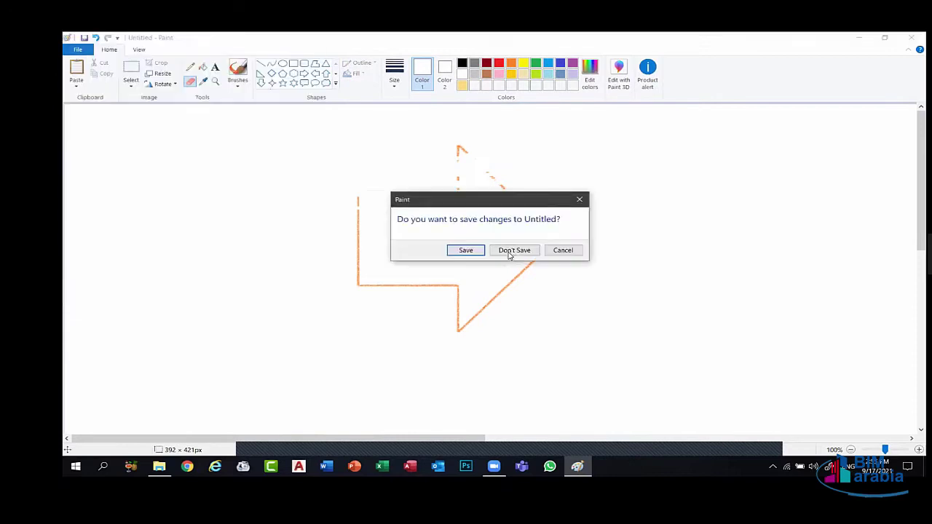
pyautogui.click(513, 251)
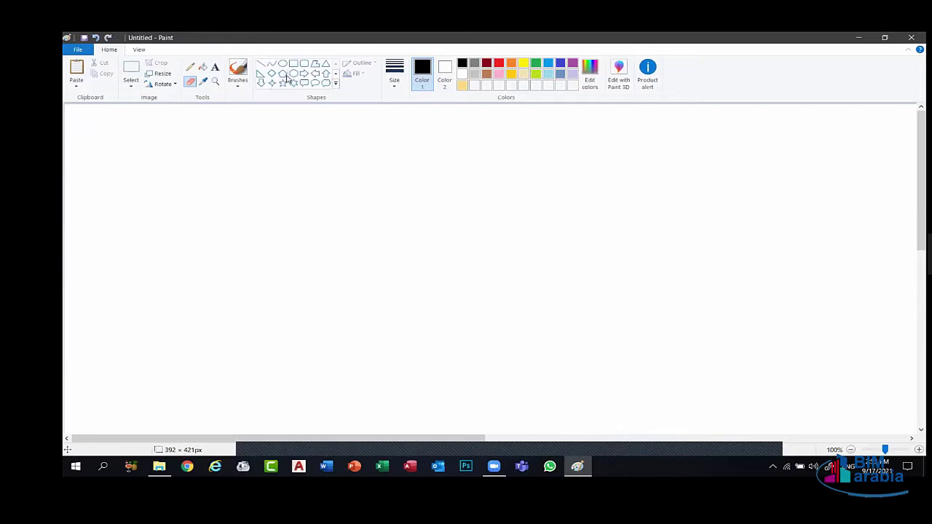
pyautogui.click(325, 64)
pyautogui.moveTo(257, 166); pyautogui.dragTo(434, 295)
pyautogui.moveTo(534, 352); pyautogui.dragTo(535, 353)
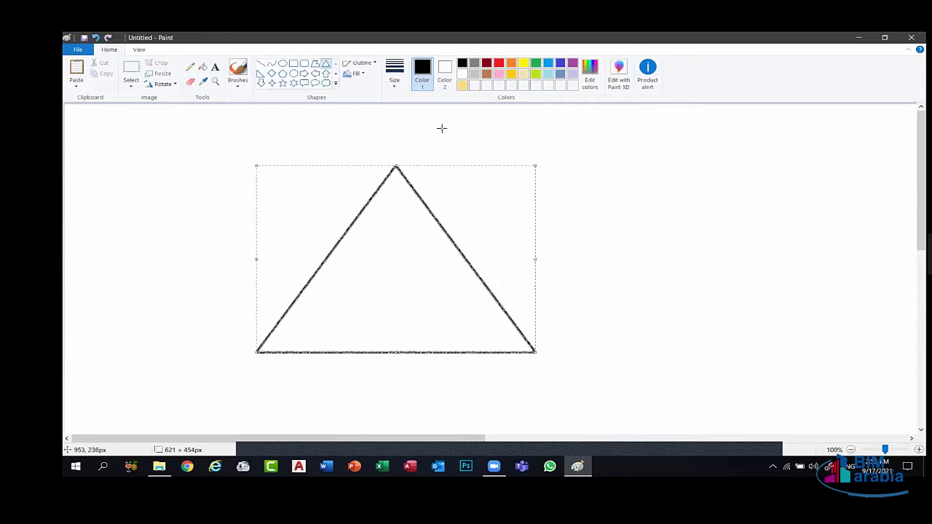
pyautogui.click(355, 73)
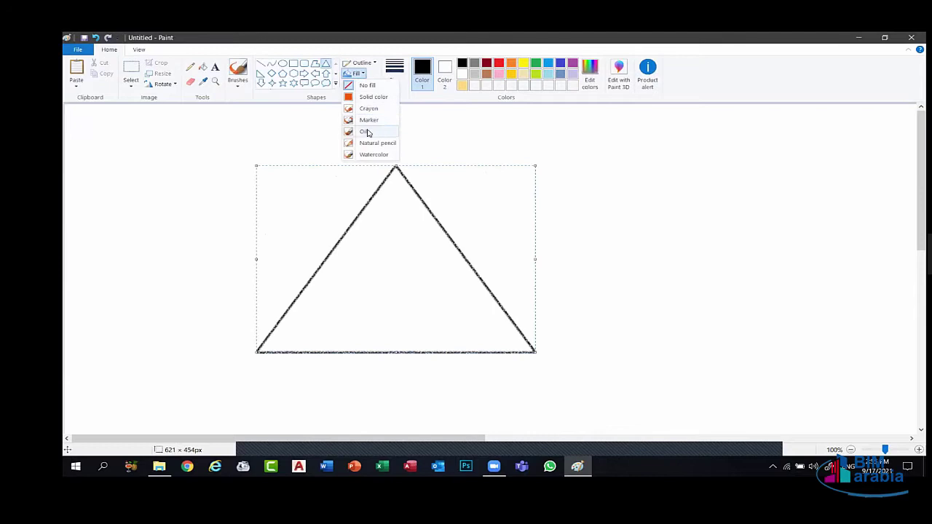
pyautogui.click(368, 131)
pyautogui.click(488, 64)
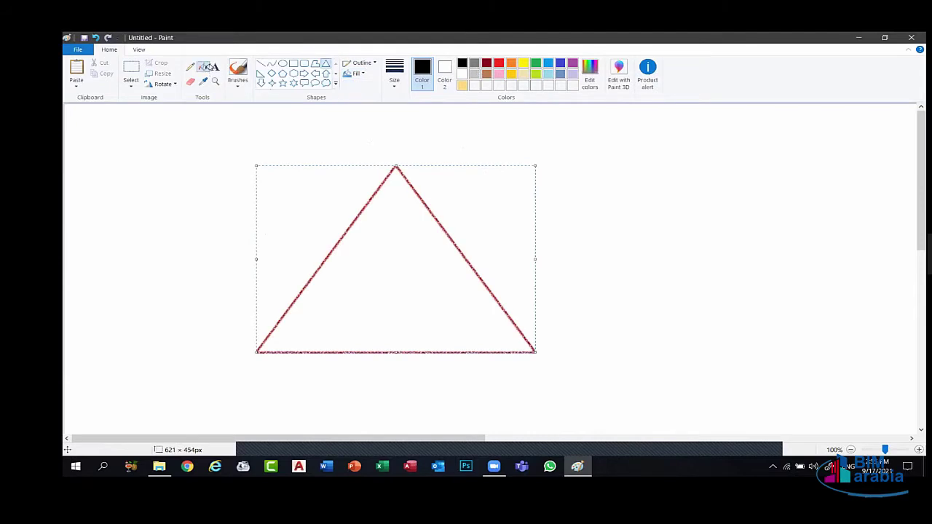
pyautogui.click(203, 67)
pyautogui.click(513, 66)
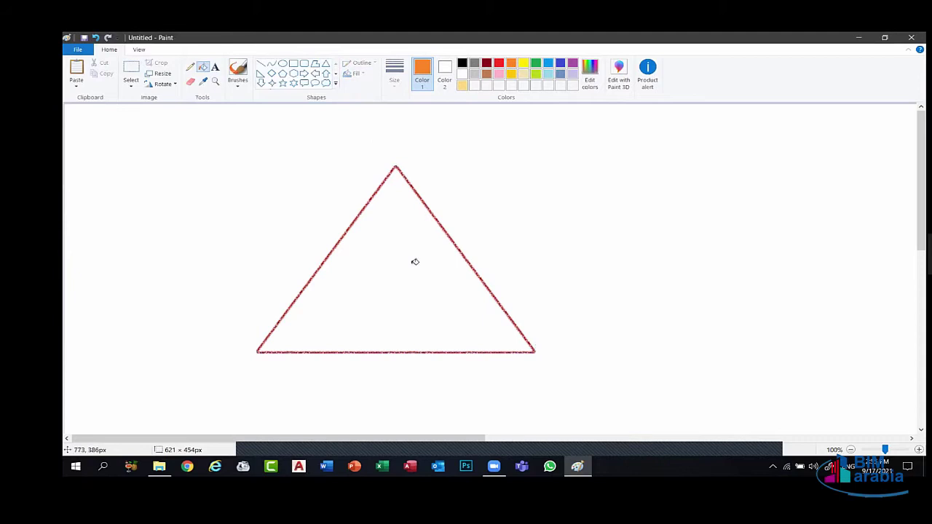
pyautogui.click(407, 296)
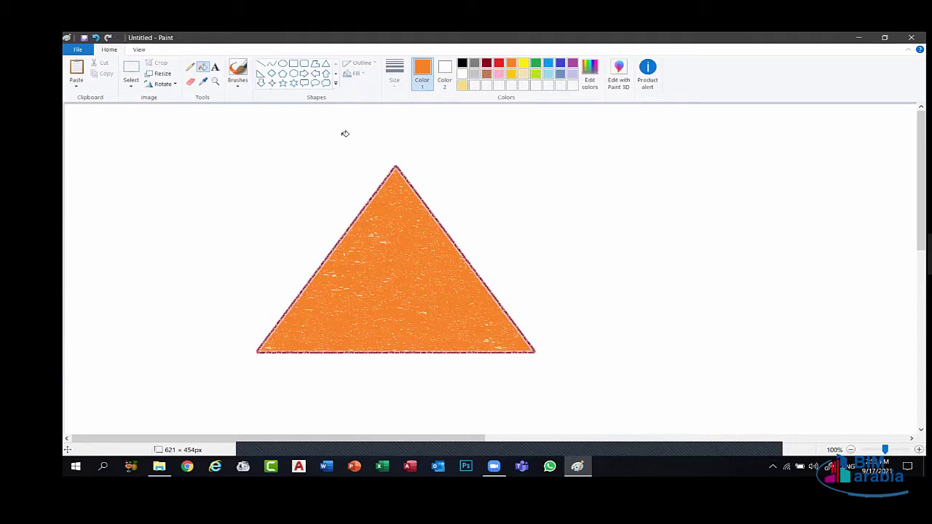
pyautogui.click(164, 146)
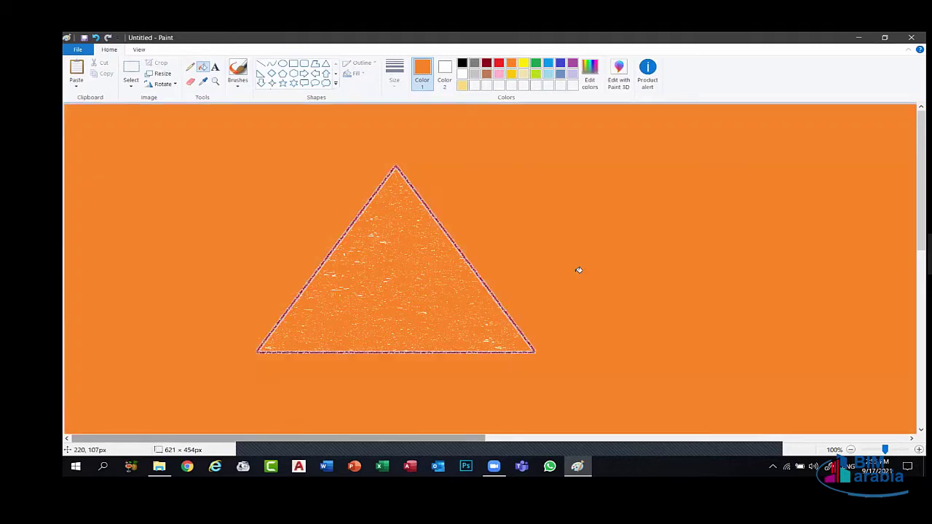
pyautogui.click(78, 49)
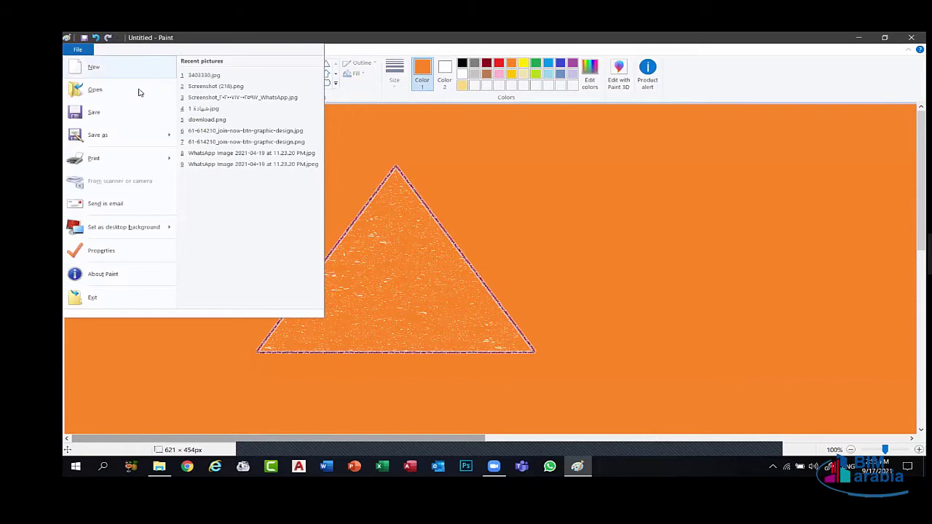
pyautogui.click(493, 243)
pyautogui.click(515, 250)
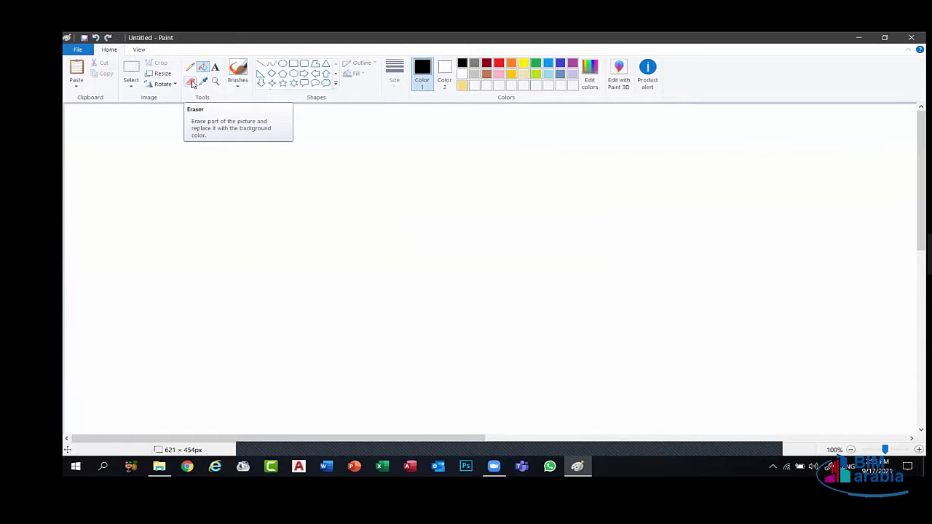
# Draw a solid-outlined oval on the left and a red-outlined hexagon to its right.
pyautogui.click(282, 63)
pyautogui.moveTo(130, 161); pyautogui.dragTo(315, 319)
pyautogui.click(361, 63)
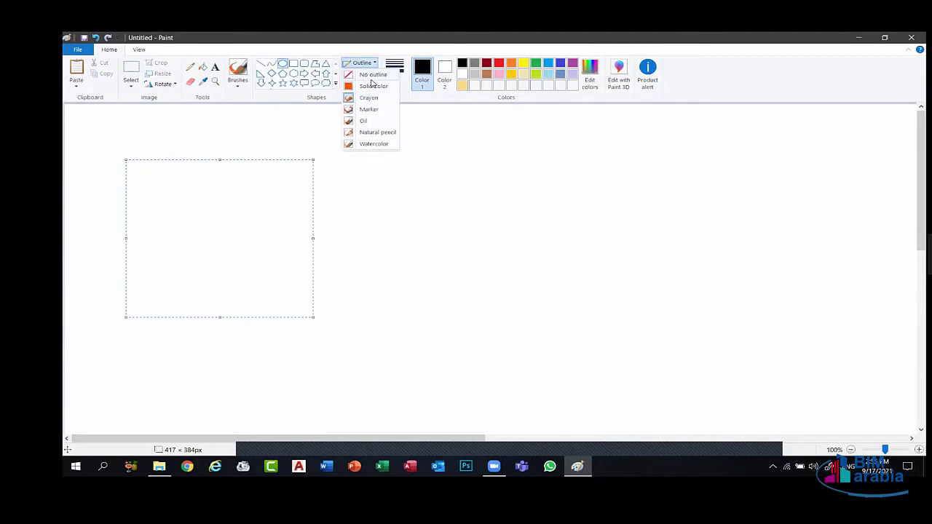
pyautogui.click(373, 86)
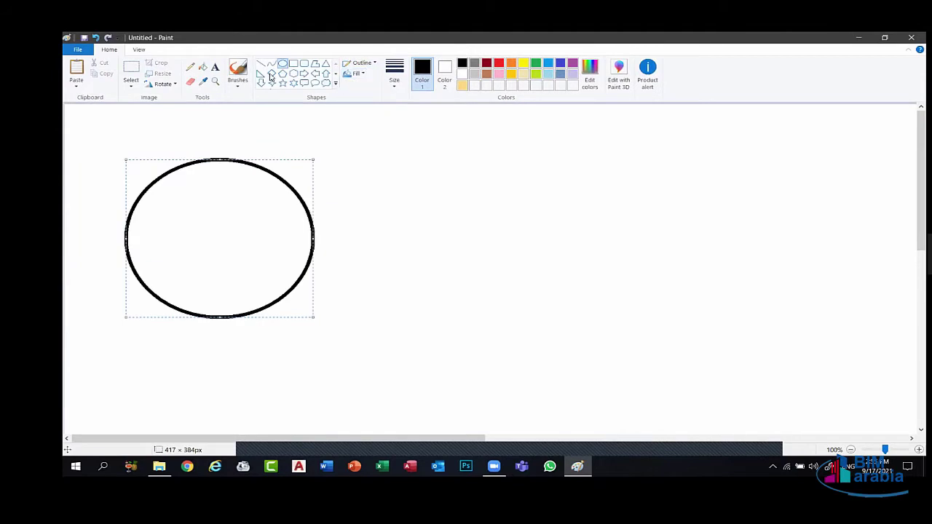
pyautogui.click(293, 75)
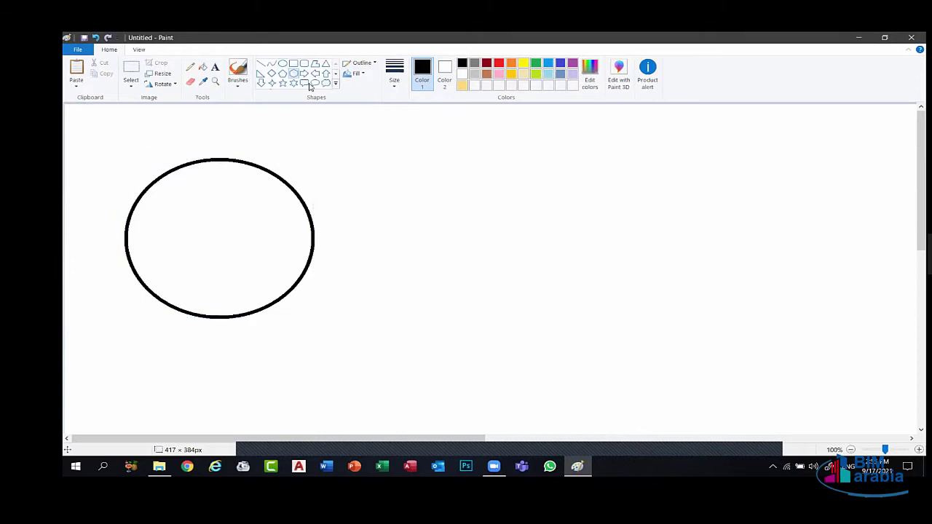
pyautogui.moveTo(464, 166); pyautogui.dragTo(675, 335)
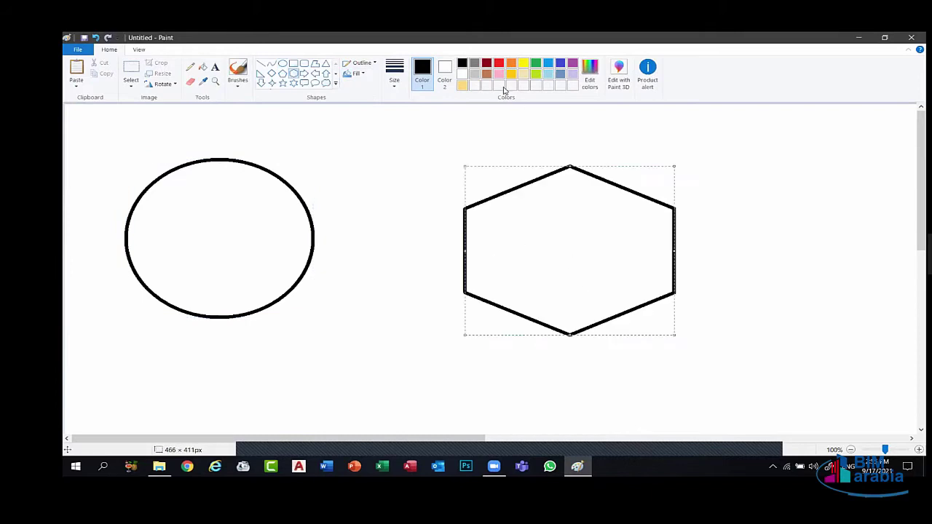
pyautogui.click(498, 64)
pyautogui.click(280, 223)
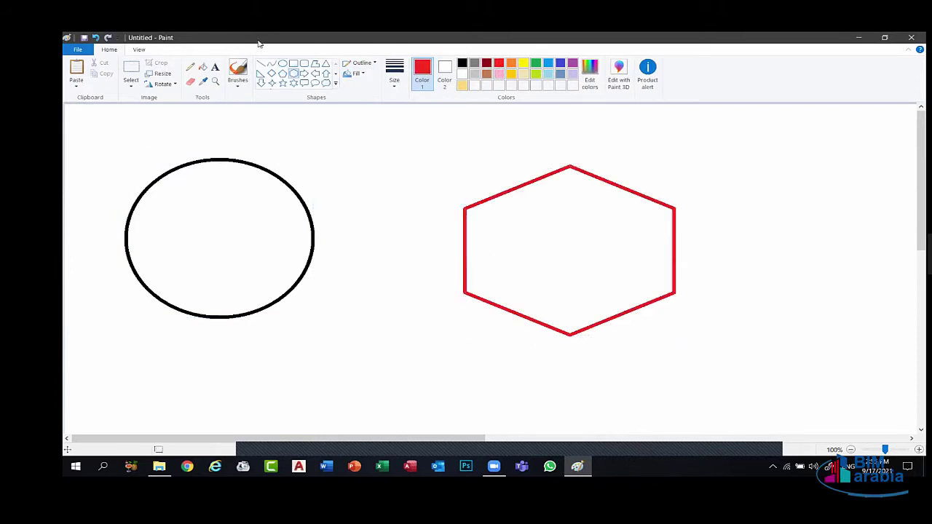
# Fill the oval with orange, then sample that orange and fill the hexagon with it.
pyautogui.click(203, 68)
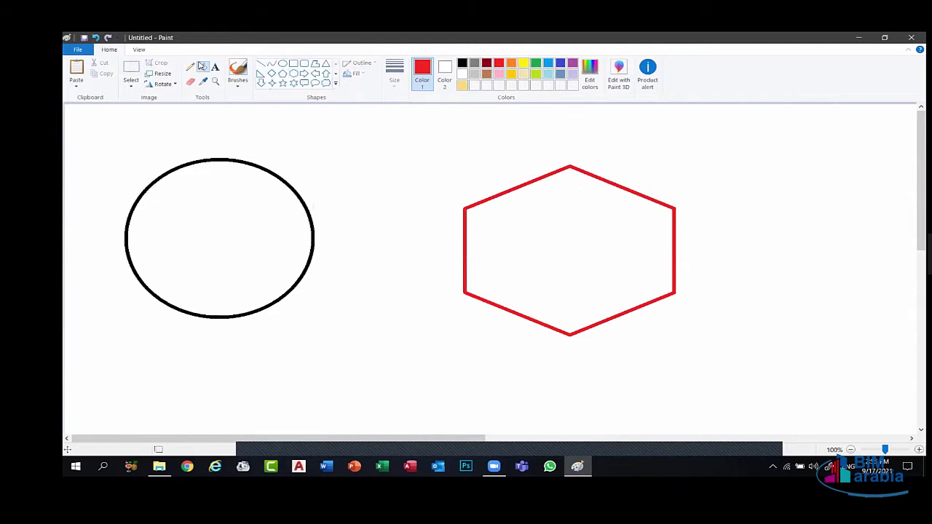
pyautogui.click(512, 65)
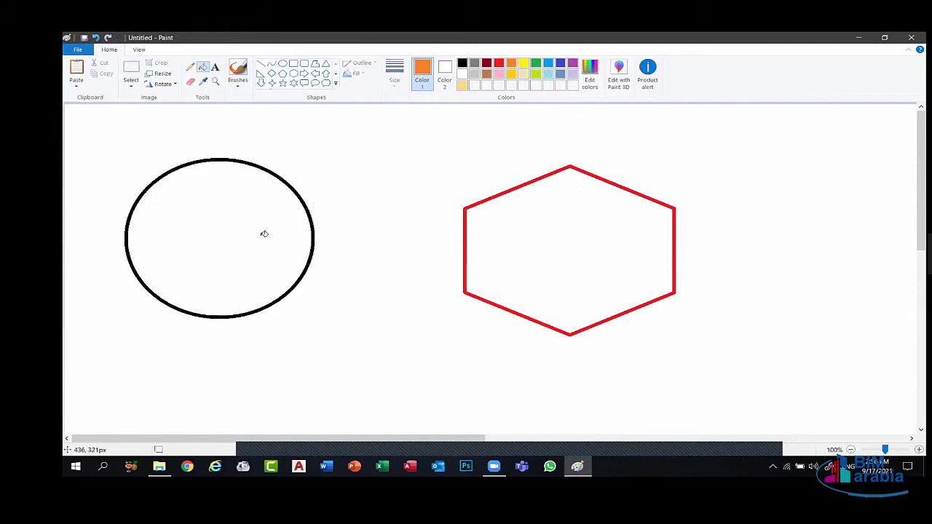
pyautogui.click(265, 233)
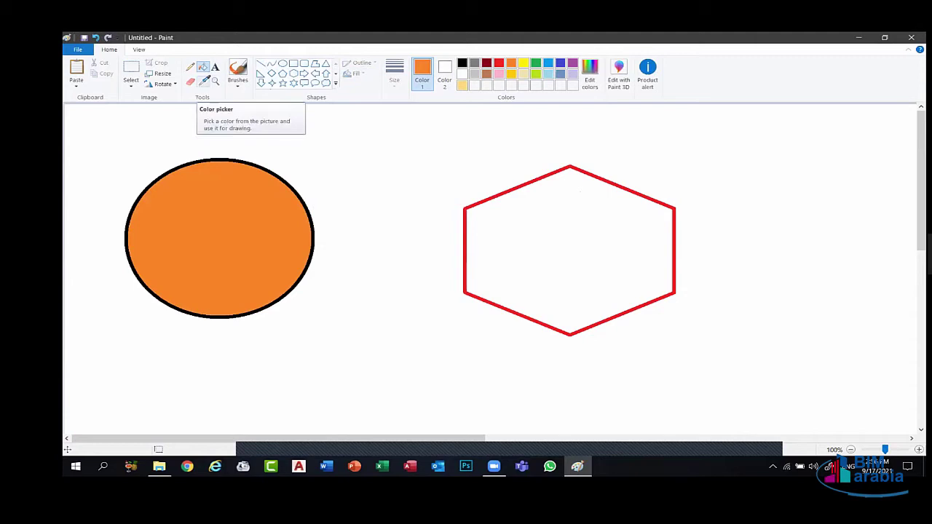
pyautogui.click(203, 80)
pyautogui.click(215, 208)
pyautogui.click(590, 237)
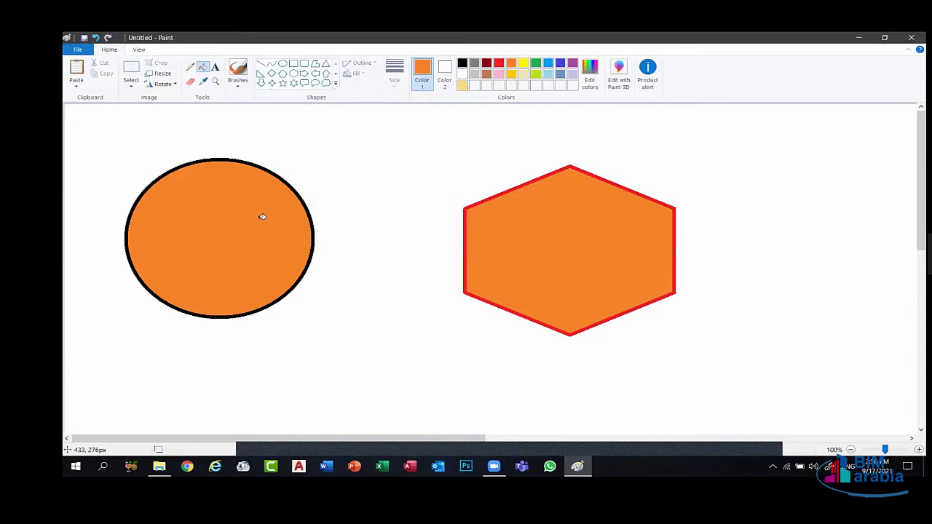
pyautogui.click(205, 82)
pyautogui.click(220, 204)
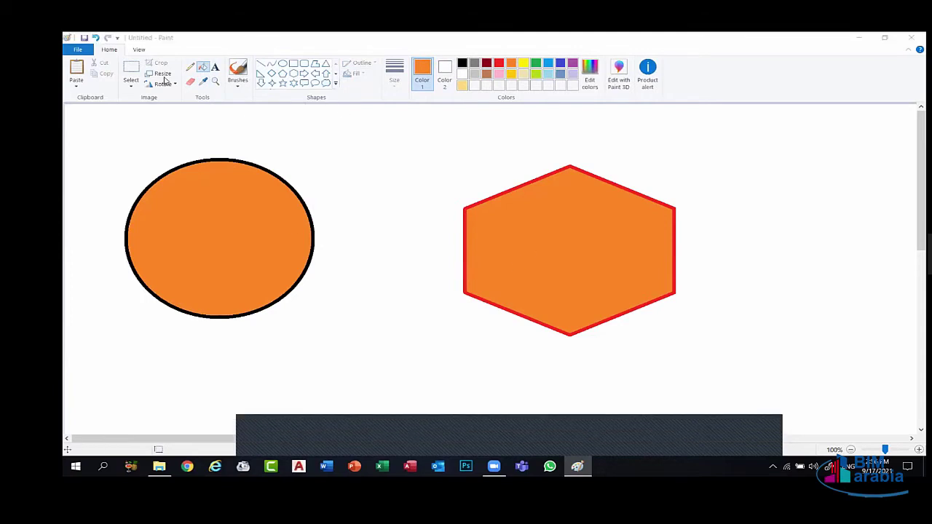
# Draw thin orange pencil scribbles above and between the oval and hexagon.
pyautogui.click(191, 68)
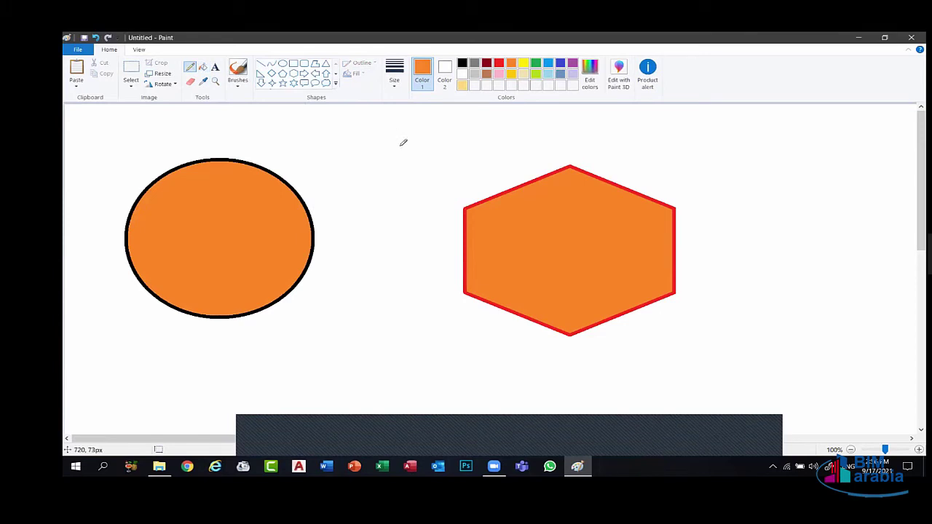
pyautogui.moveTo(436, 127); pyautogui.dragTo(345, 222)
pyautogui.moveTo(432, 230); pyautogui.dragTo(415, 280)
pyautogui.moveTo(427, 245)
pyautogui.mouseDown()
pyautogui.moveTo(414, 243)
pyautogui.moveTo(394, 263)
pyautogui.moveTo(405, 252)
pyautogui.moveTo(314, 234)
pyautogui.mouseUp()
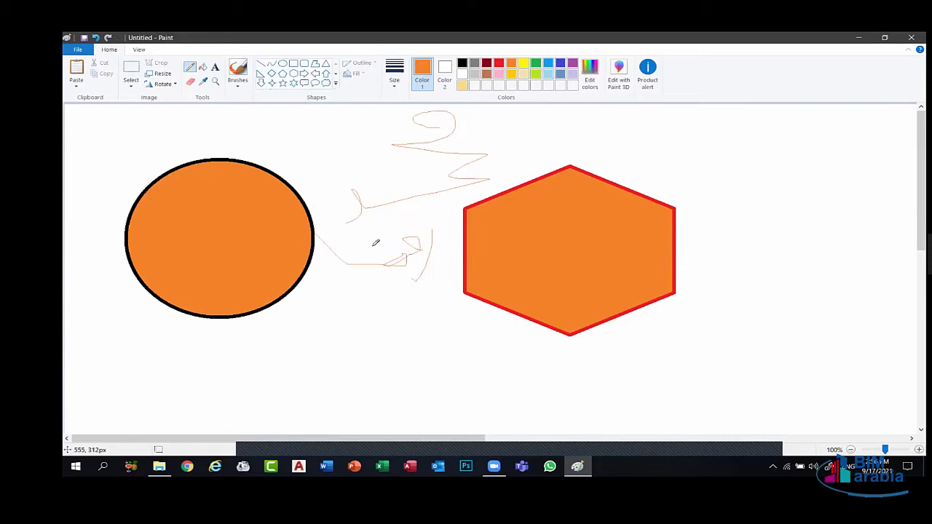
pyautogui.moveTo(345, 269); pyautogui.dragTo(298, 334)
# Set the pencil to the thickest size and add a thick orange scribble above the gap.
pyautogui.click(214, 82)
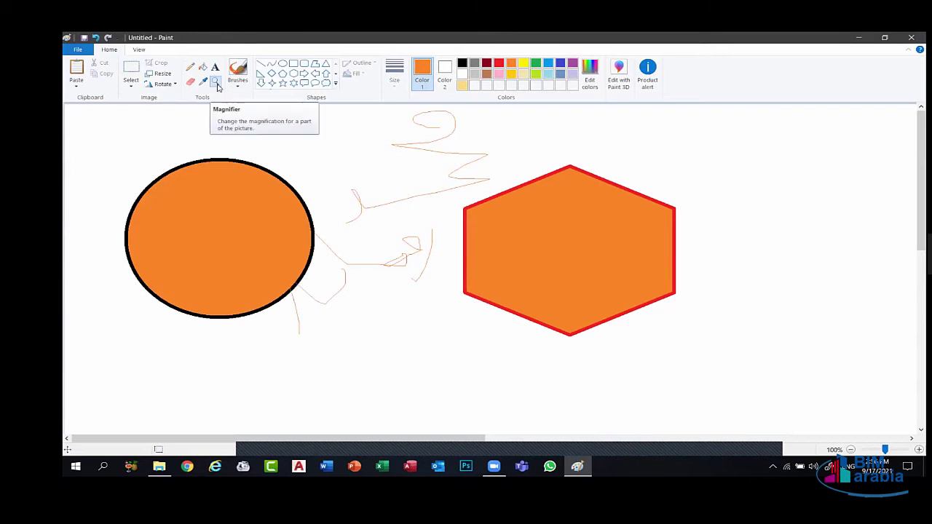
pyautogui.click(216, 86)
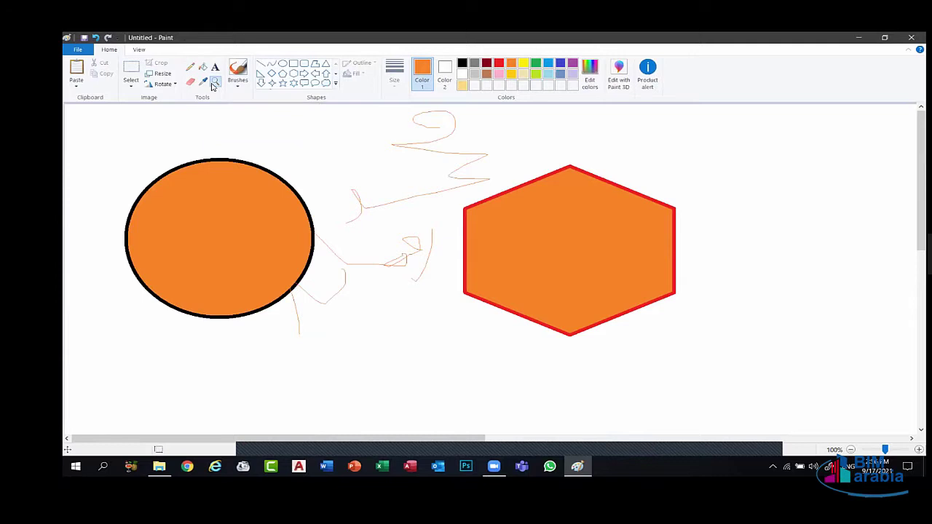
pyautogui.click(393, 76)
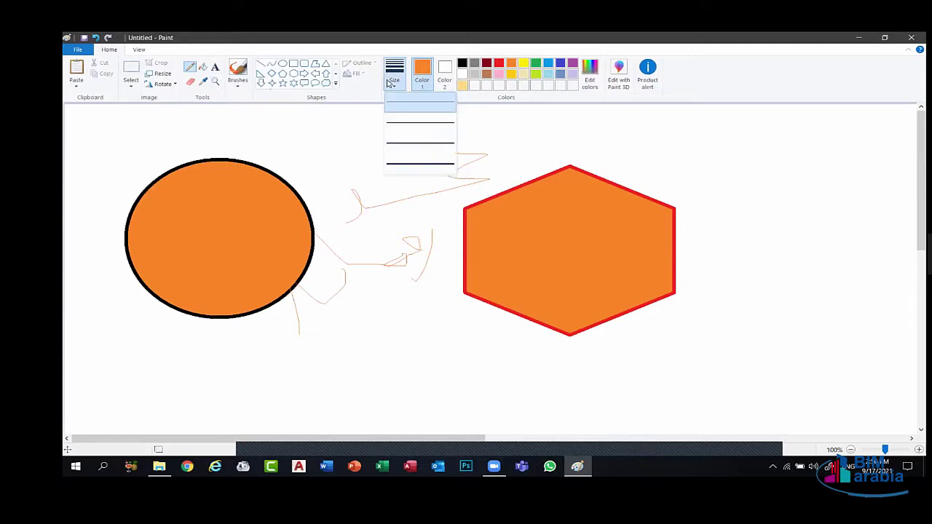
pyautogui.click(418, 159)
pyautogui.moveTo(381, 131)
pyautogui.mouseDown()
pyautogui.moveTo(348, 127)
pyautogui.moveTo(385, 166)
pyautogui.moveTo(274, 206)
pyautogui.mouseUp()
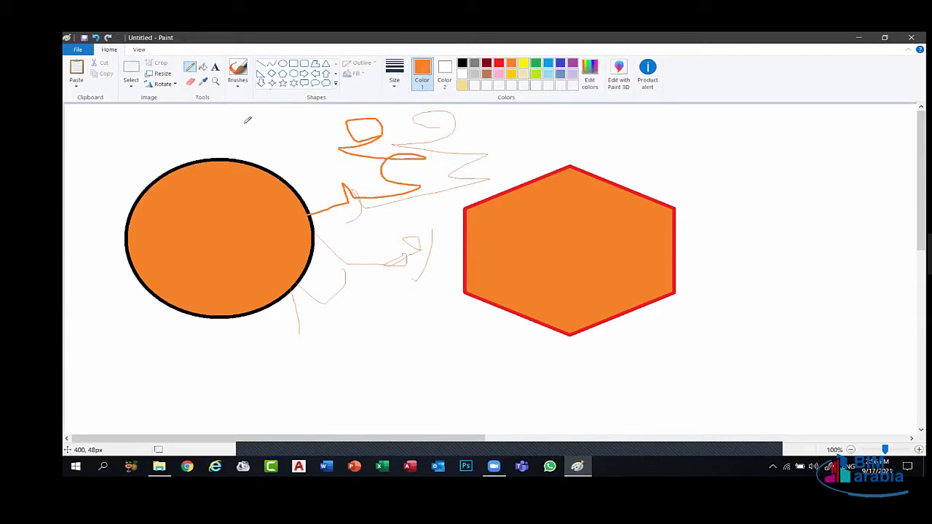
pyautogui.click(216, 67)
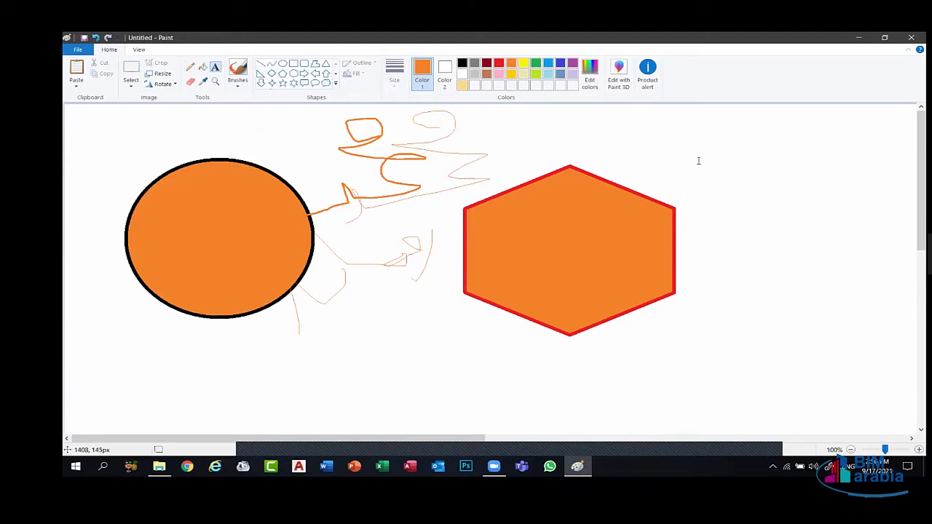
# Type a first name in a text box above the hexagon's right side and select it.
pyautogui.moveTo(626, 129); pyautogui.dragTo(915, 199)
pyautogui.write('M')
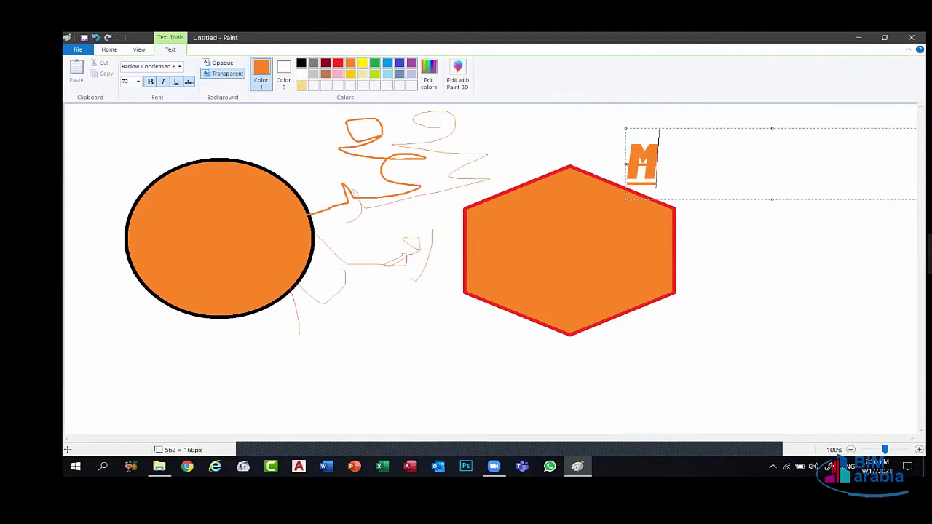
pyautogui.write('ohamed')
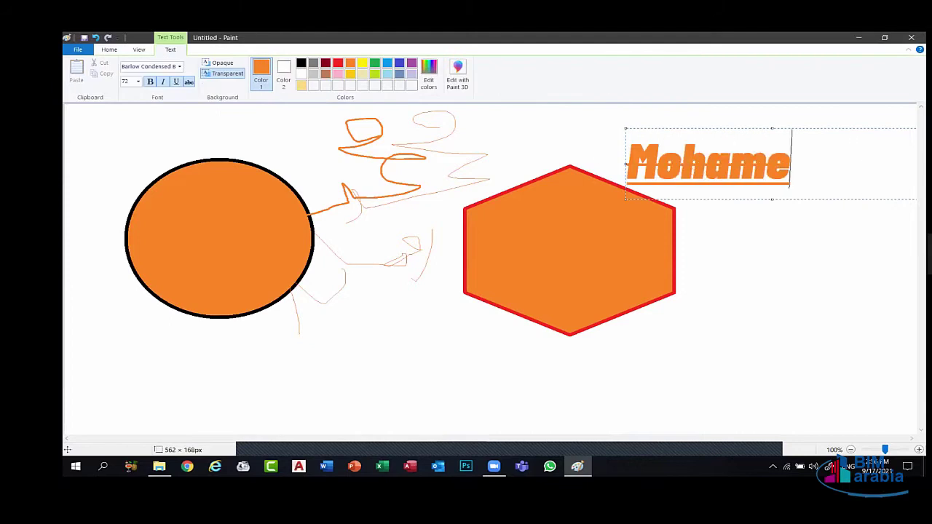
pyautogui.doubleClick(694, 177)
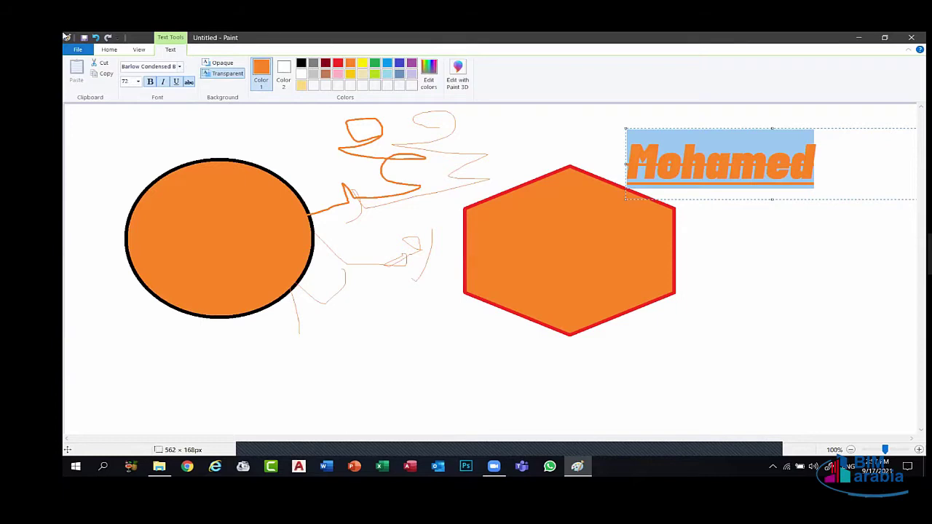
# Make the name text Arial Black, size 28, bold.
pyautogui.click(179, 66)
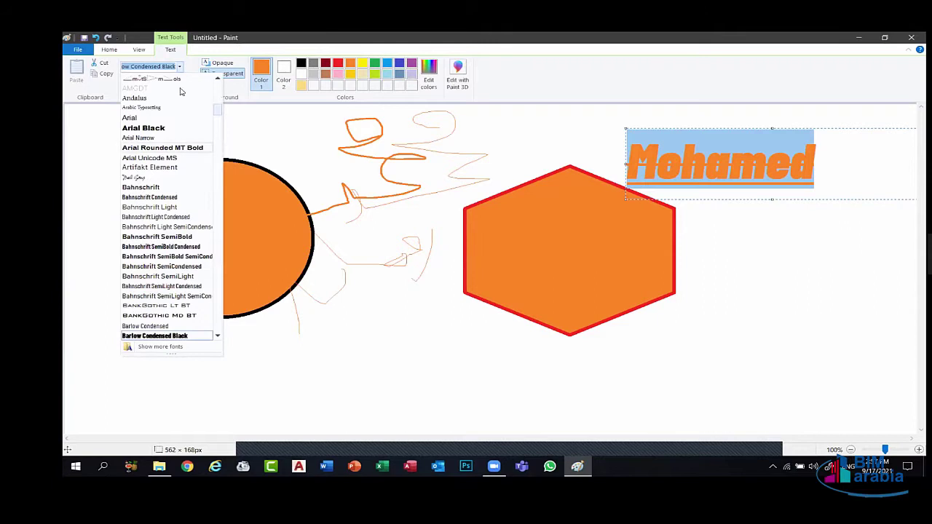
pyautogui.press('Escape')
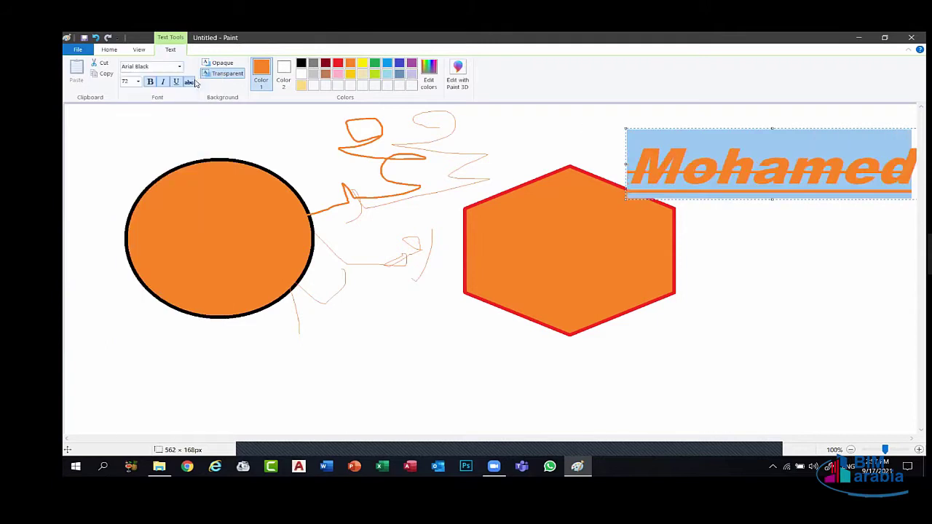
pyautogui.click(138, 81)
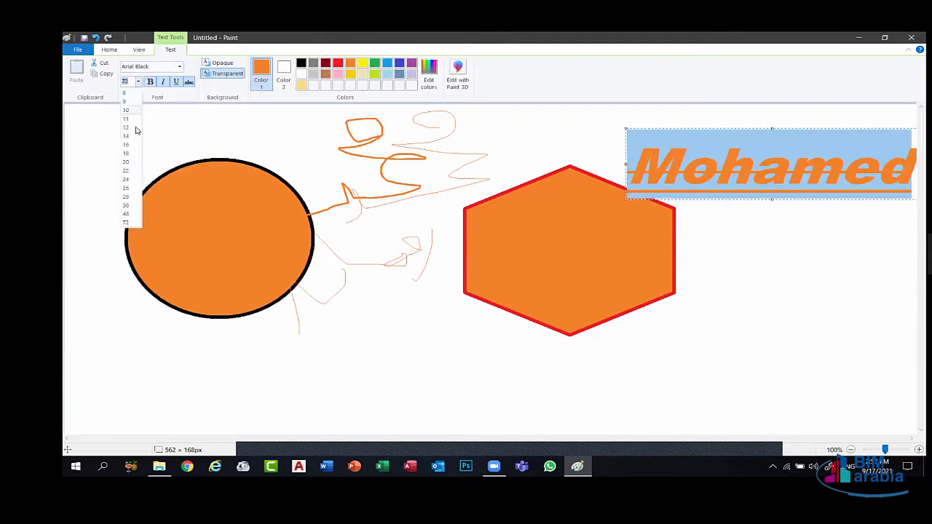
pyautogui.click(131, 197)
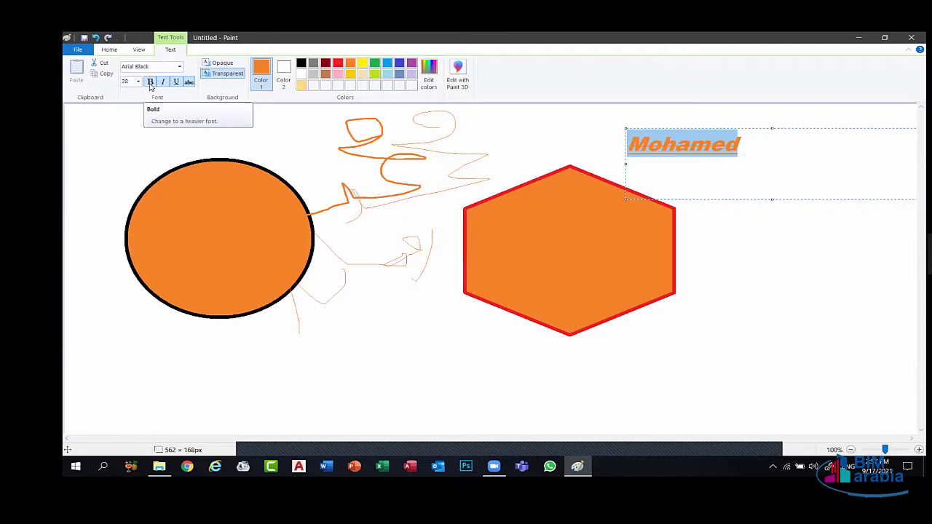
pyautogui.click(151, 83)
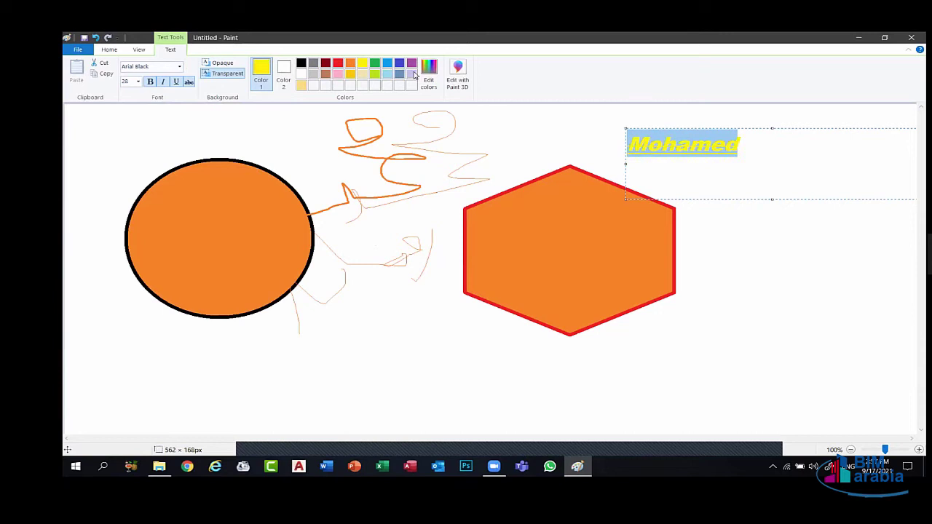
# Try several text and background colours, ending with orange text on a transparent background.
pyautogui.click(362, 74)
pyautogui.click(281, 69)
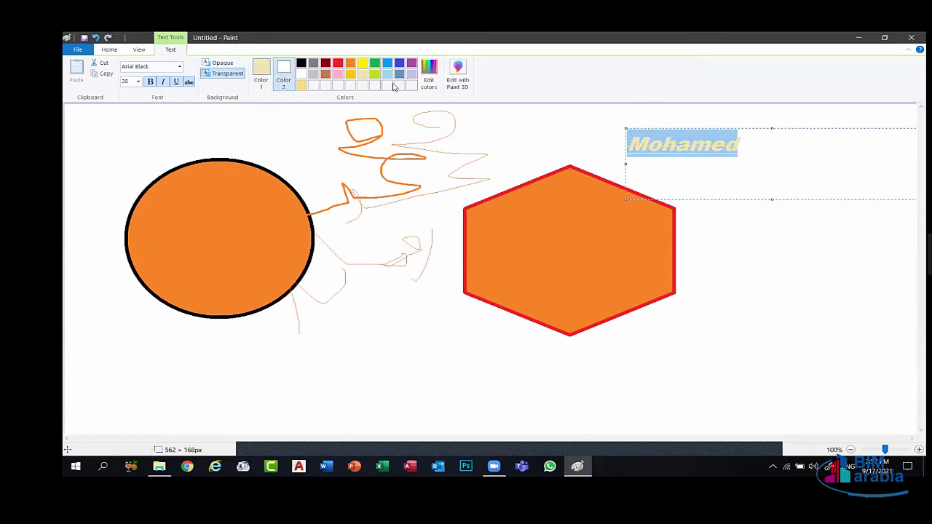
pyautogui.click(387, 73)
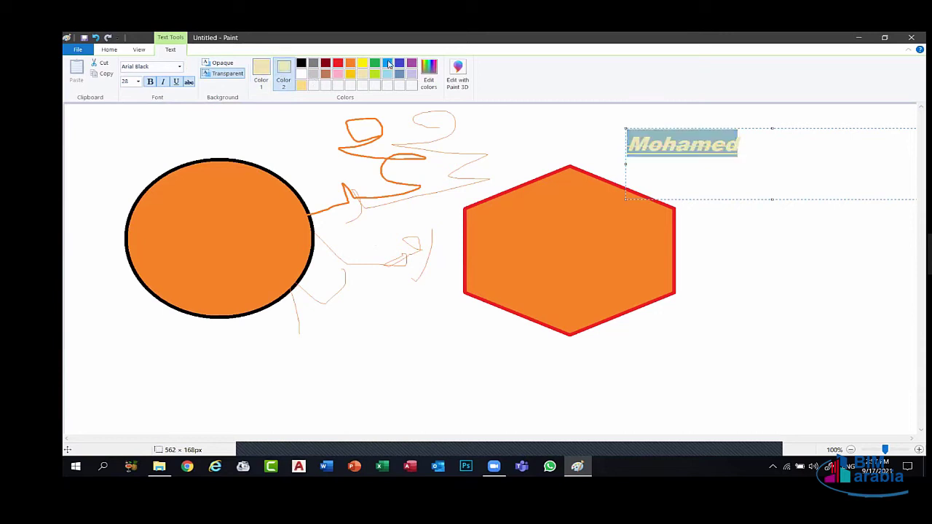
pyautogui.click(399, 62)
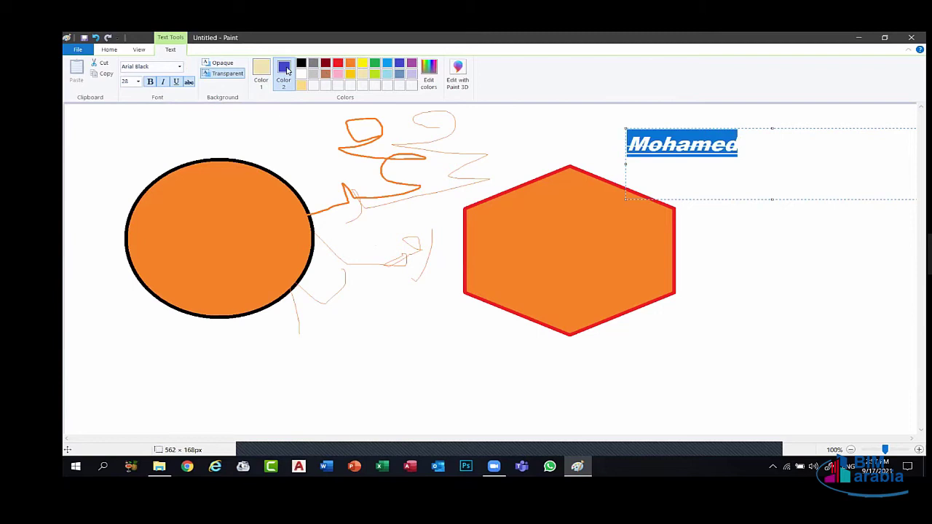
pyautogui.click(261, 70)
pyautogui.click(391, 73)
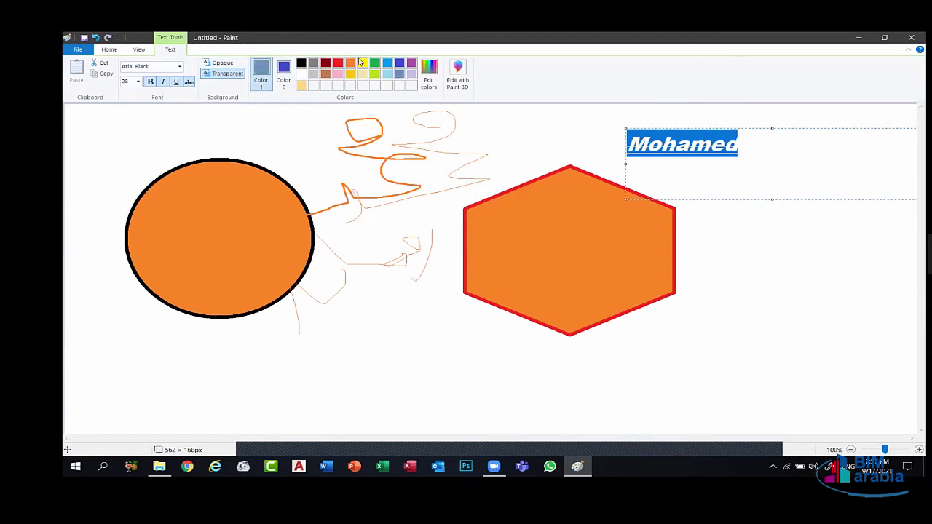
pyautogui.click(350, 62)
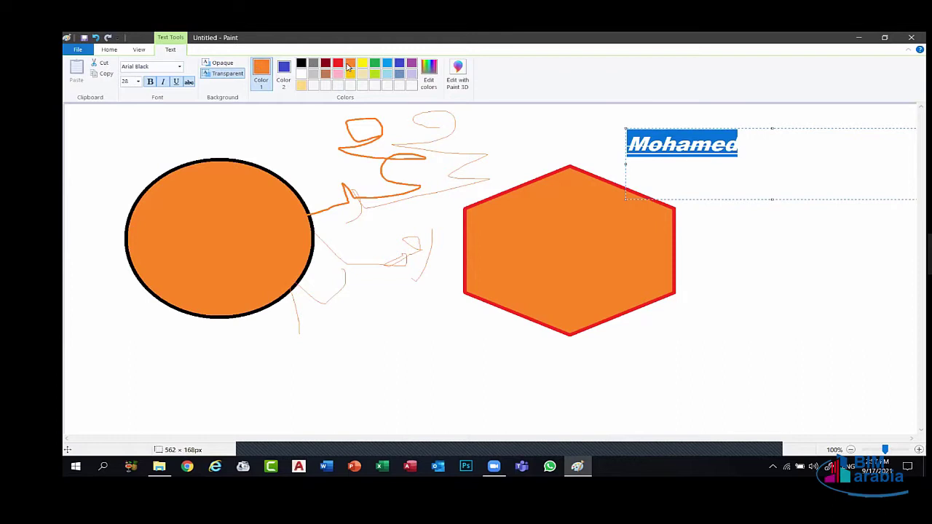
pyautogui.click(218, 65)
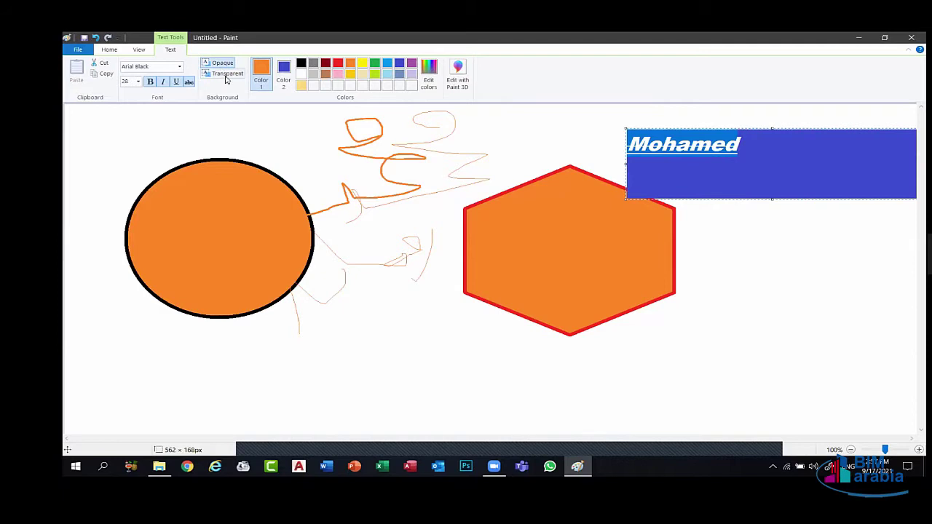
pyautogui.click(228, 74)
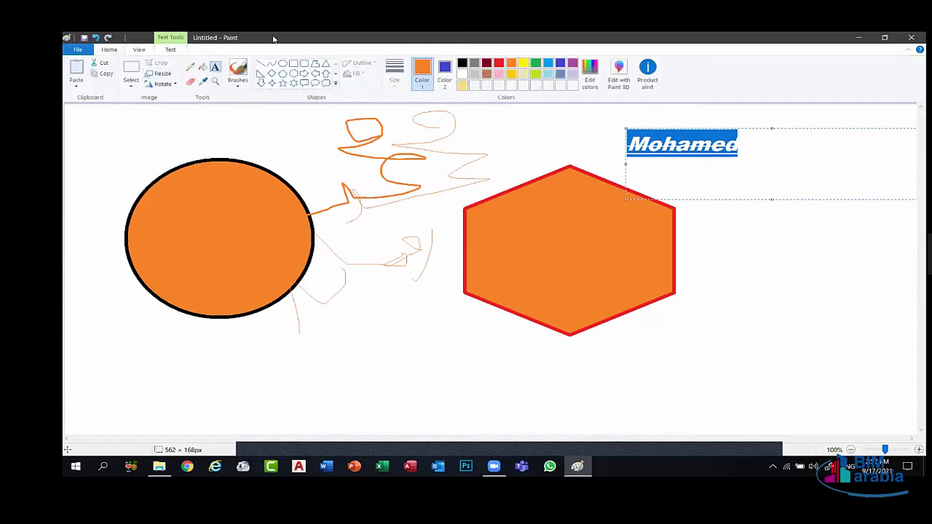
pyautogui.click(138, 50)
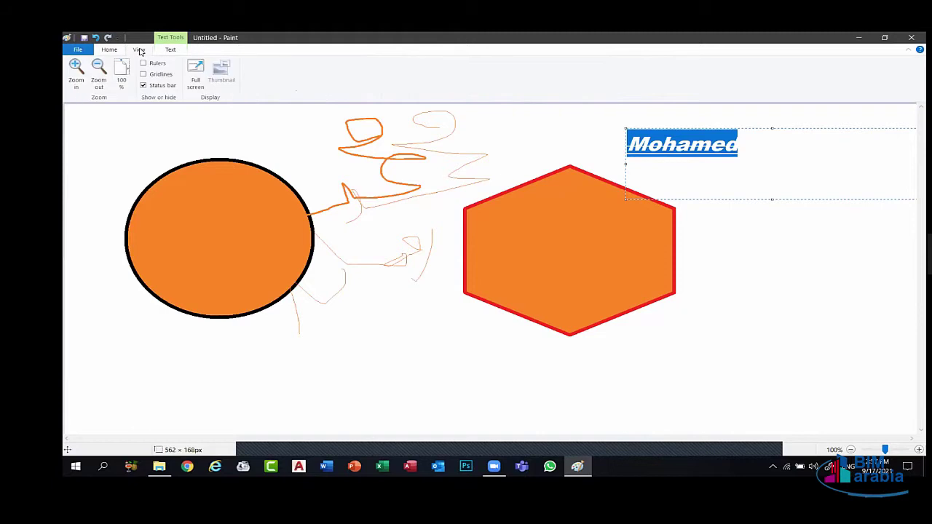
# Try zoom, rulers and gridlines, leaving gridlines off, and preview the picture full screen.
pyautogui.click(72, 73)
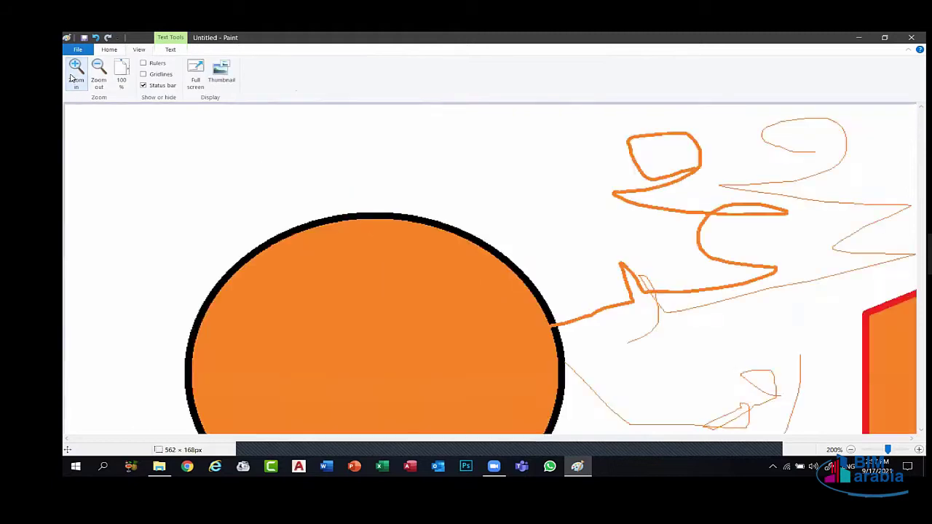
pyautogui.click(102, 78)
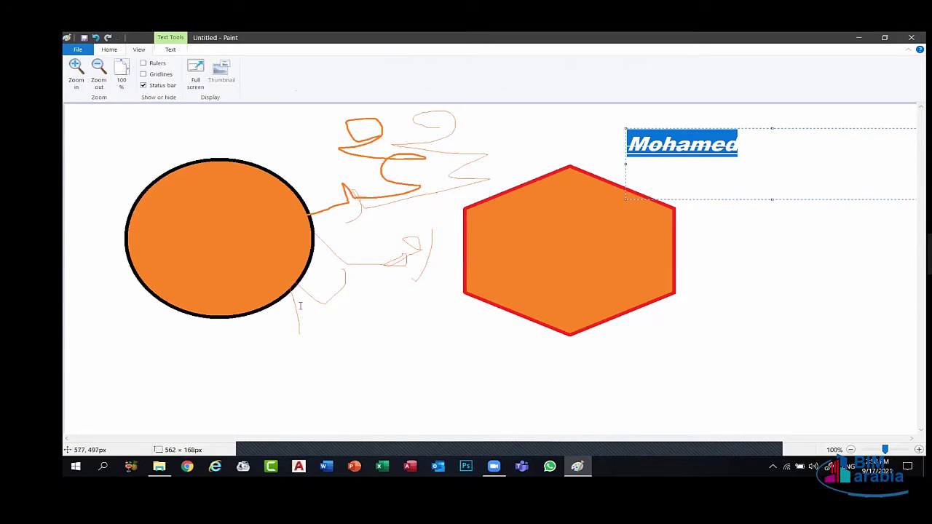
pyautogui.click(154, 65)
pyautogui.click(155, 65)
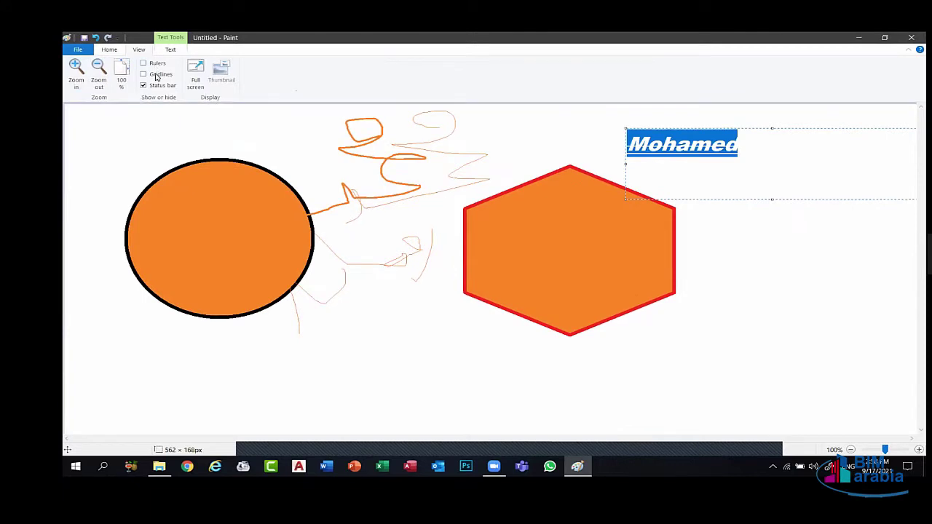
pyautogui.click(152, 76)
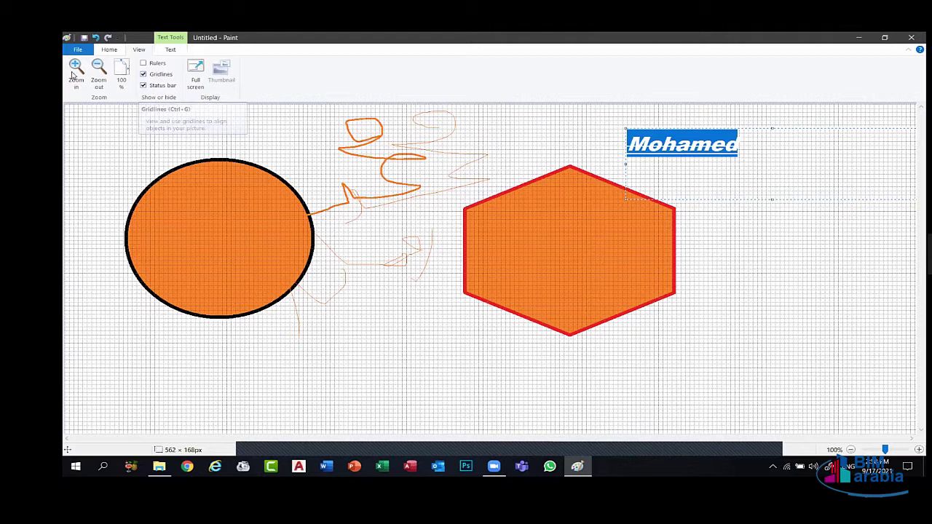
pyautogui.click(153, 74)
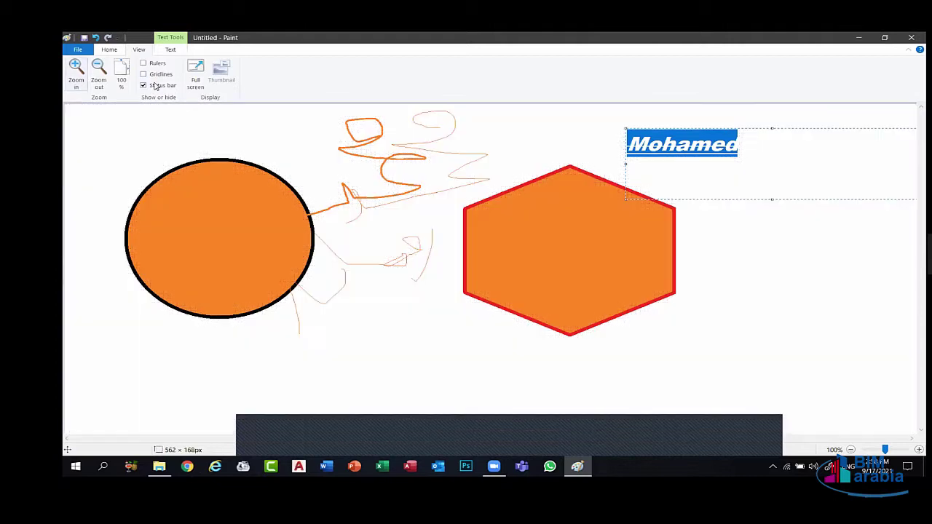
pyautogui.click(197, 82)
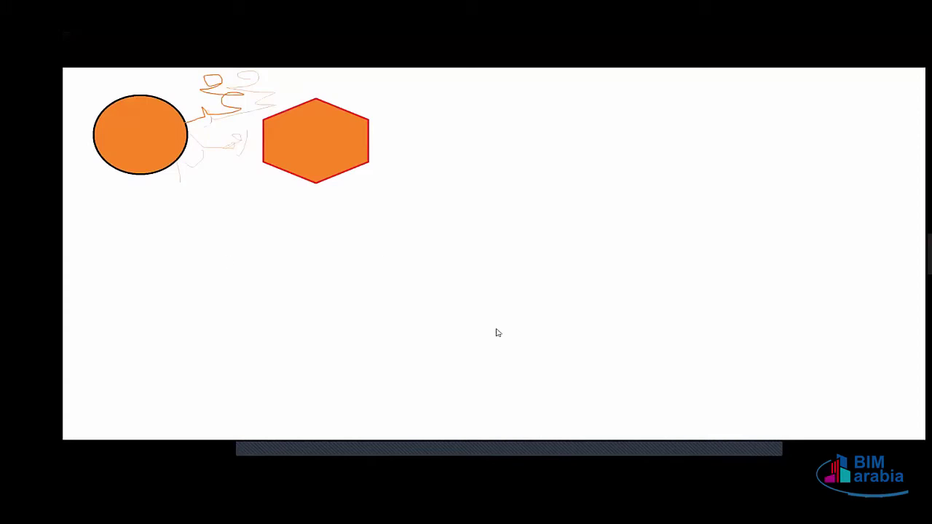
pyautogui.click(481, 246)
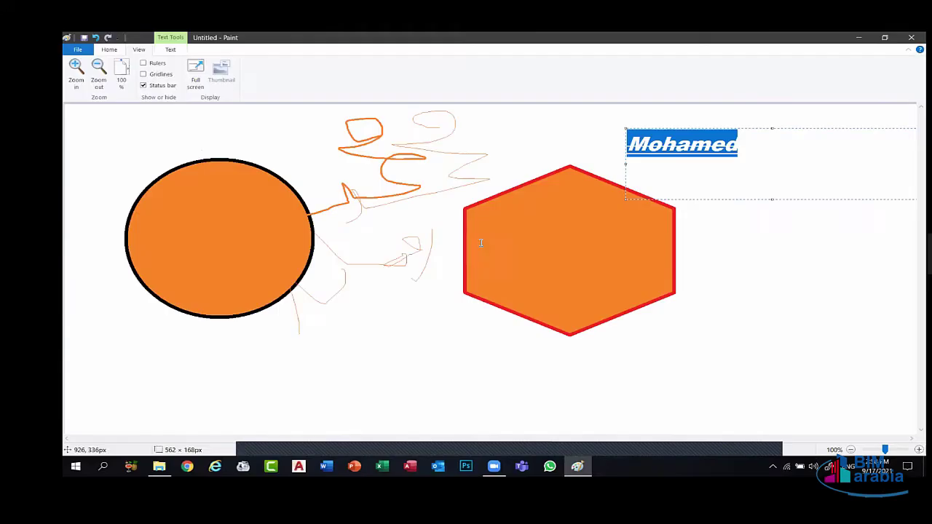
# Browse the File menu and its saving options.
pyautogui.click(111, 53)
pyautogui.click(79, 49)
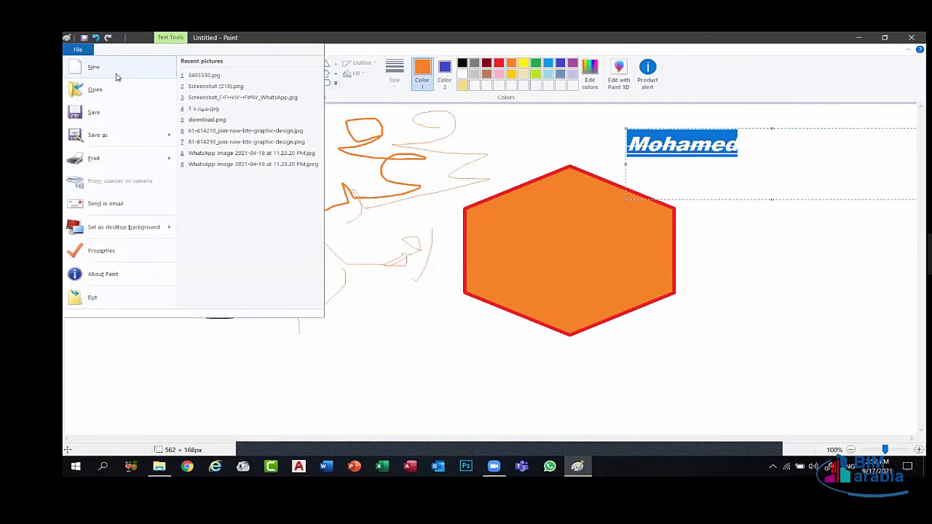
pyautogui.click(78, 50)
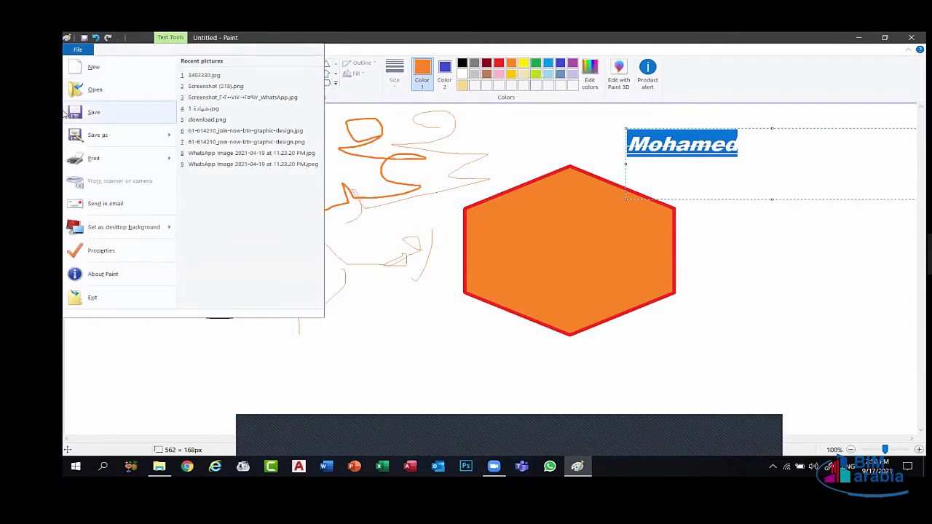
pyautogui.click(83, 51)
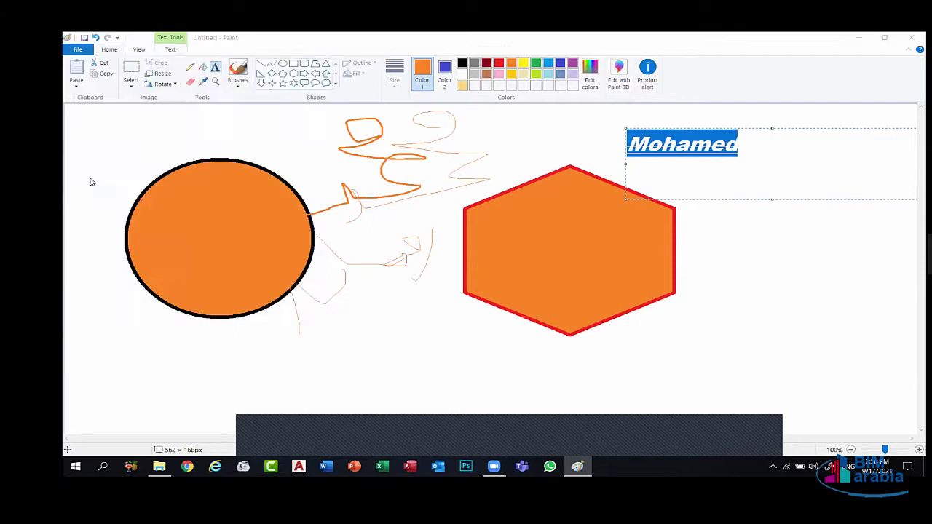
pyautogui.hotkey('alt', 'f')
pyautogui.moveTo(112, 135)
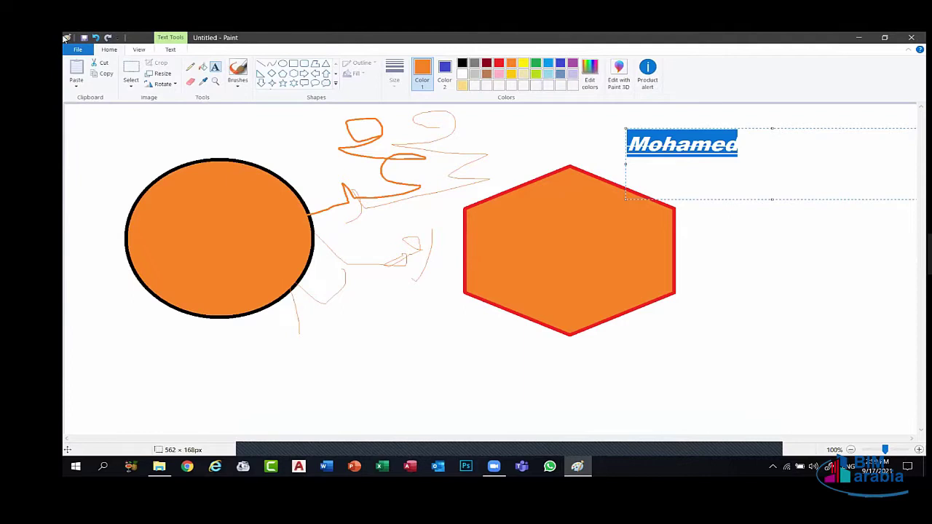
# Explore the Quick Access Toolbar options, then commit the text onto the canvas.
pyautogui.click(119, 38)
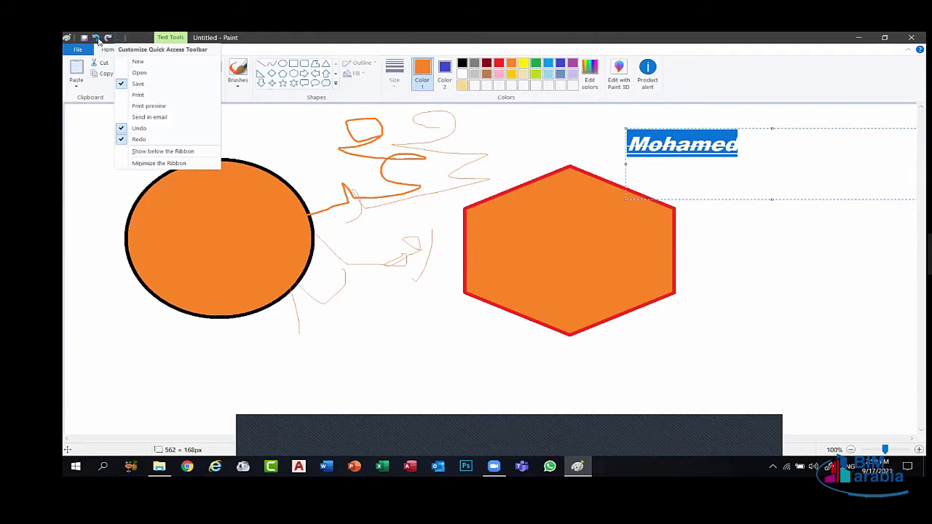
pyautogui.click(97, 39)
pyautogui.rightClick(99, 40)
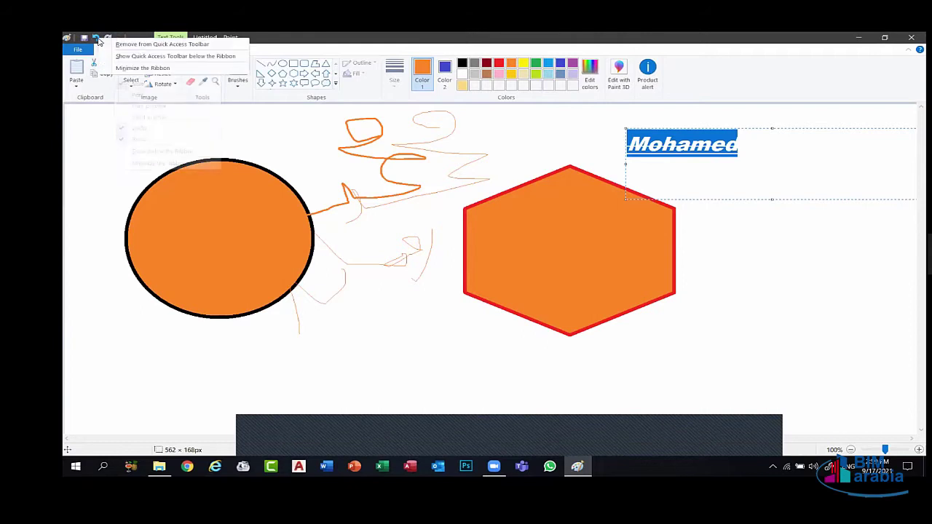
pyautogui.click(114, 42)
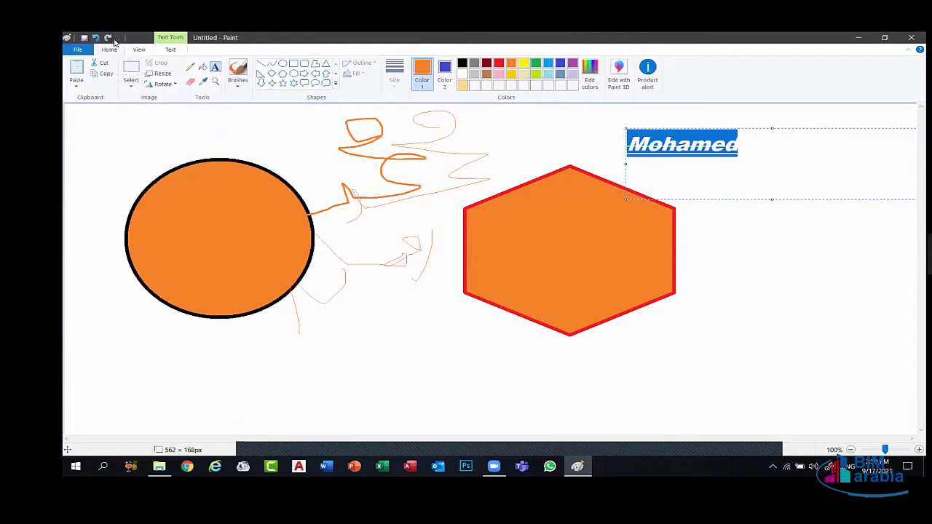
pyautogui.click(118, 39)
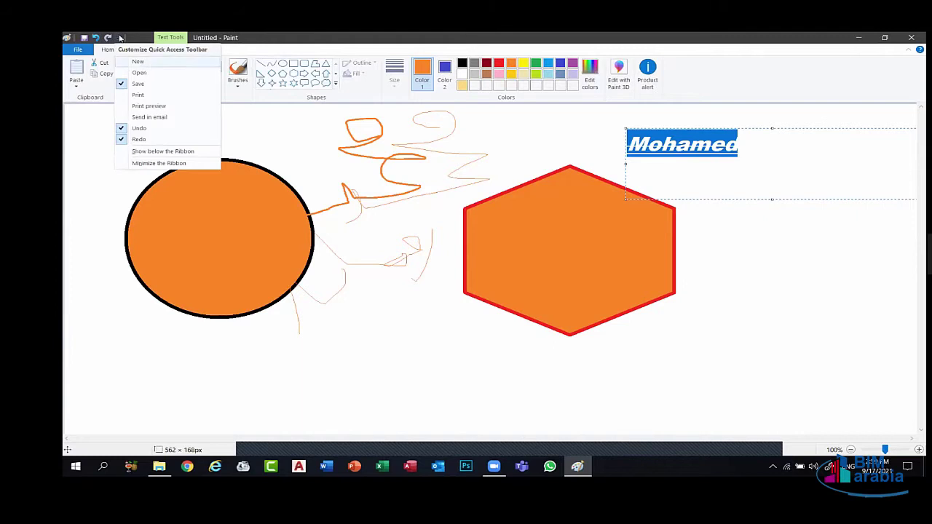
pyautogui.click(120, 38)
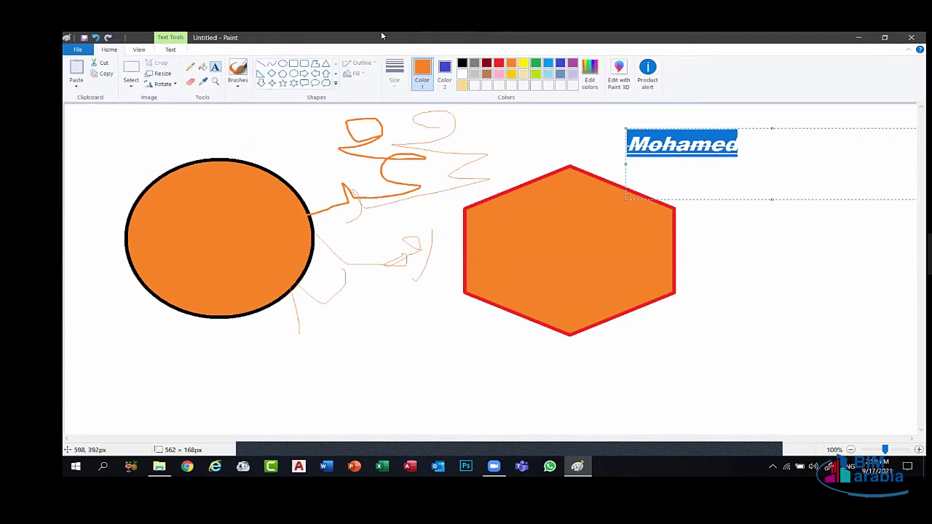
pyautogui.click(342, 284)
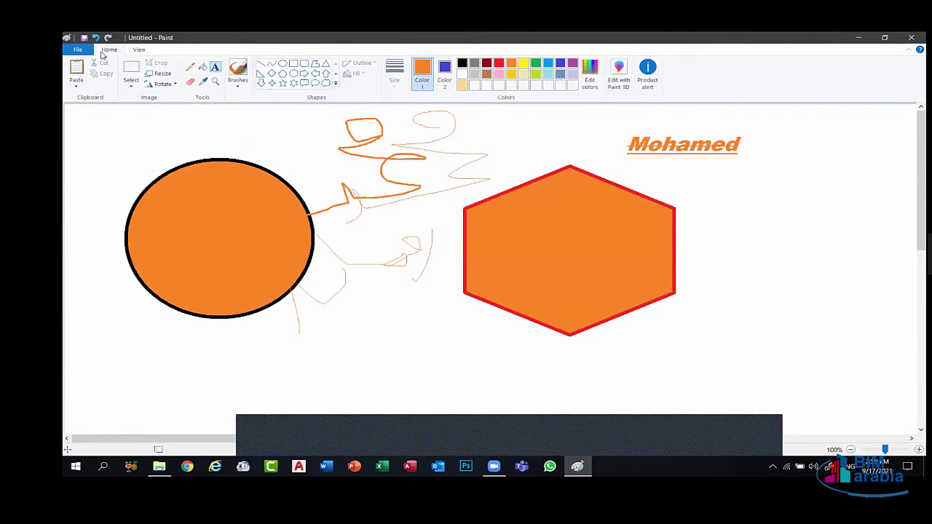
# Start a new blank picture, then open 3403330.jpg.
pyautogui.click(139, 49)
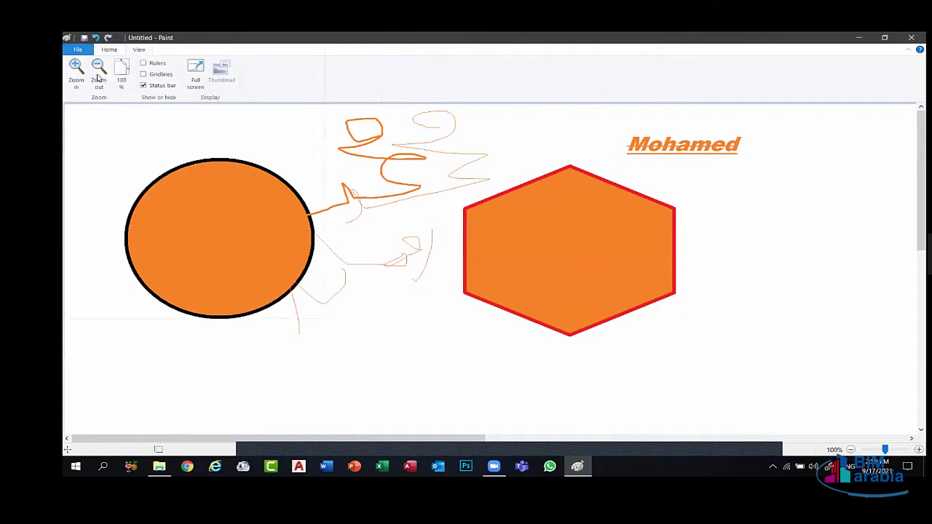
pyautogui.hotkey('alt', 'f')
pyautogui.click(522, 252)
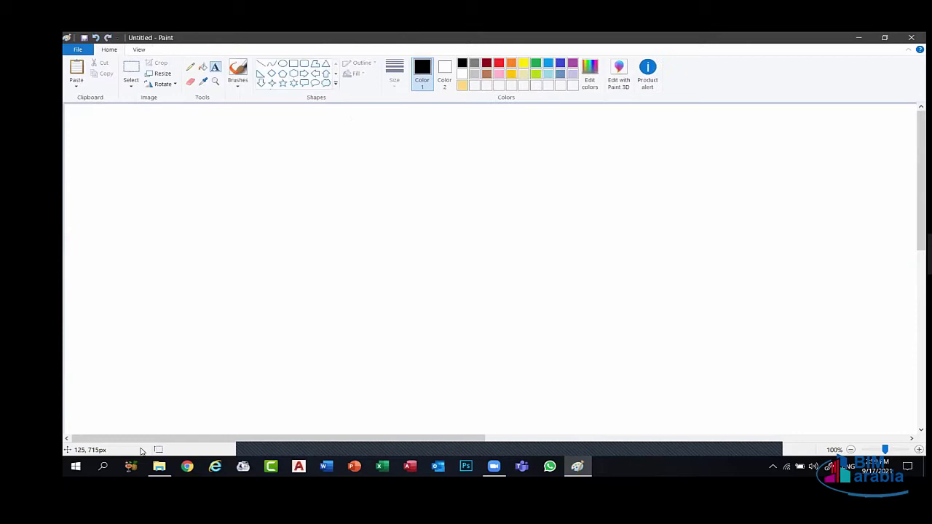
pyautogui.click(77, 49)
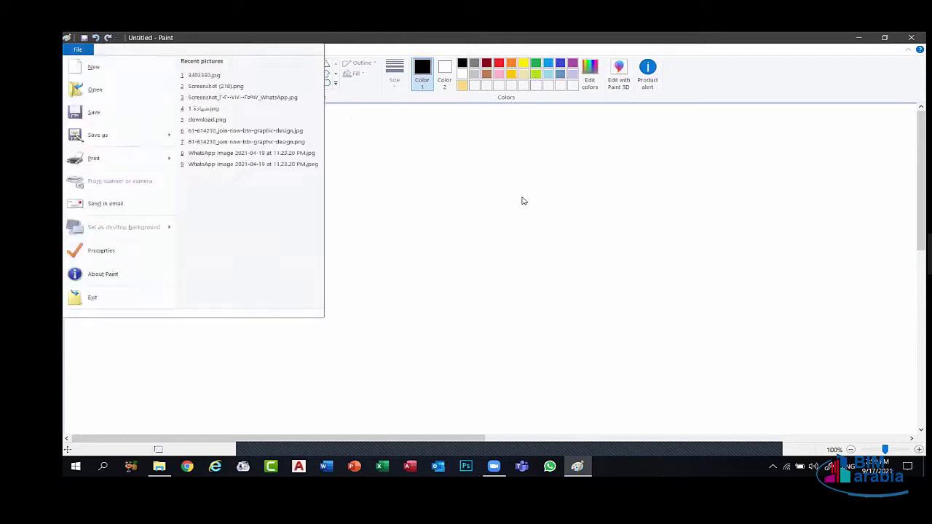
pyautogui.hotkey('ctrl', 'o')
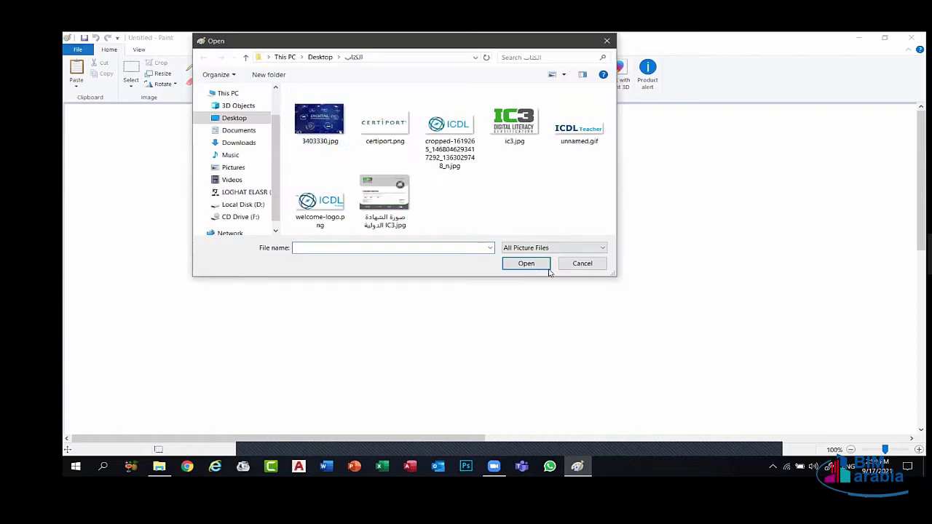
pyautogui.click(527, 264)
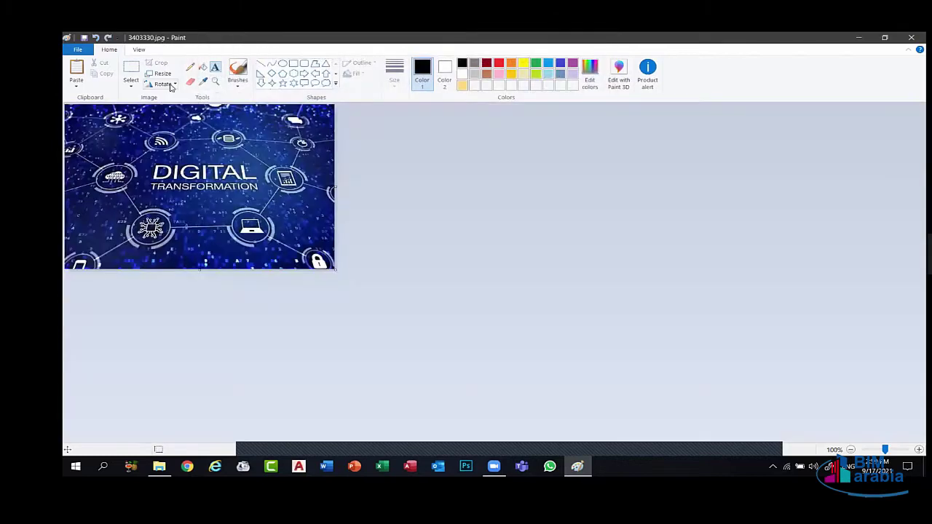
# Rotate the picture 180° and bring up Resize and Skew with Ctrl+W.
pyautogui.click(170, 86)
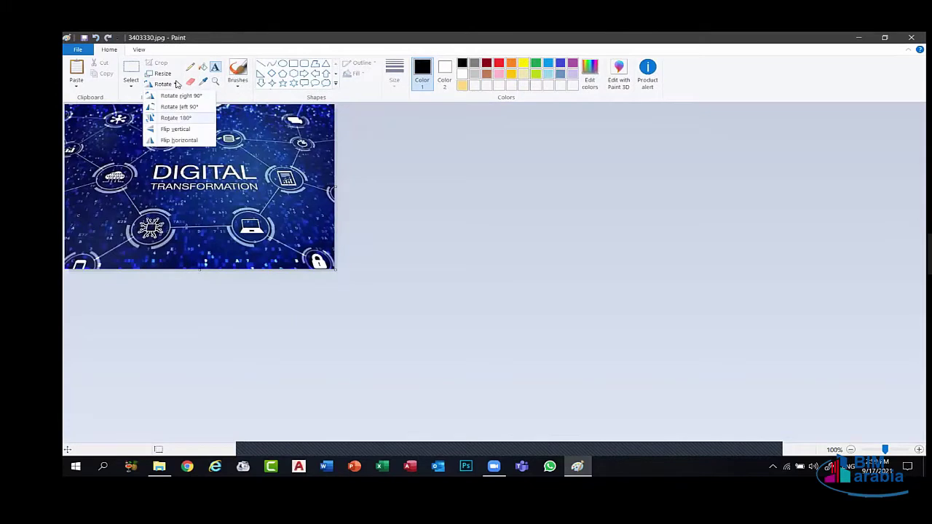
pyautogui.click(191, 119)
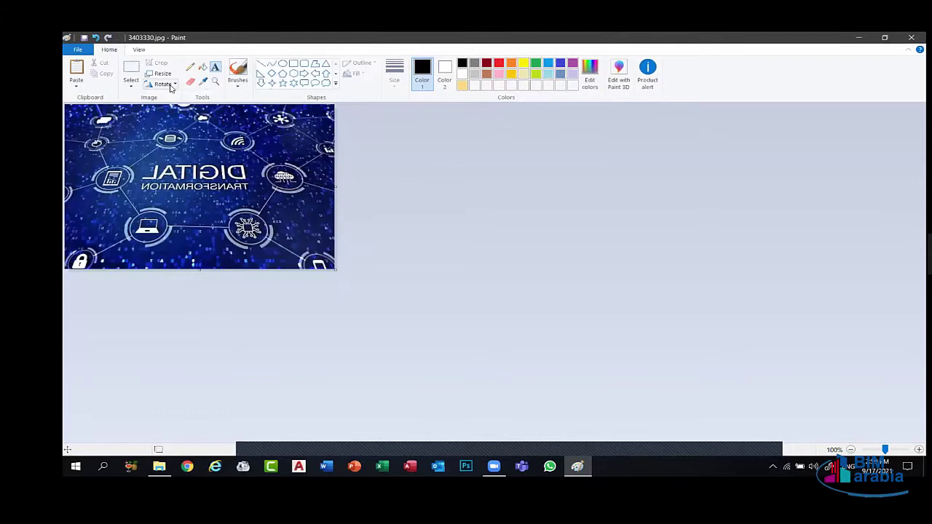
pyautogui.hotkey('ctrl', 'w')
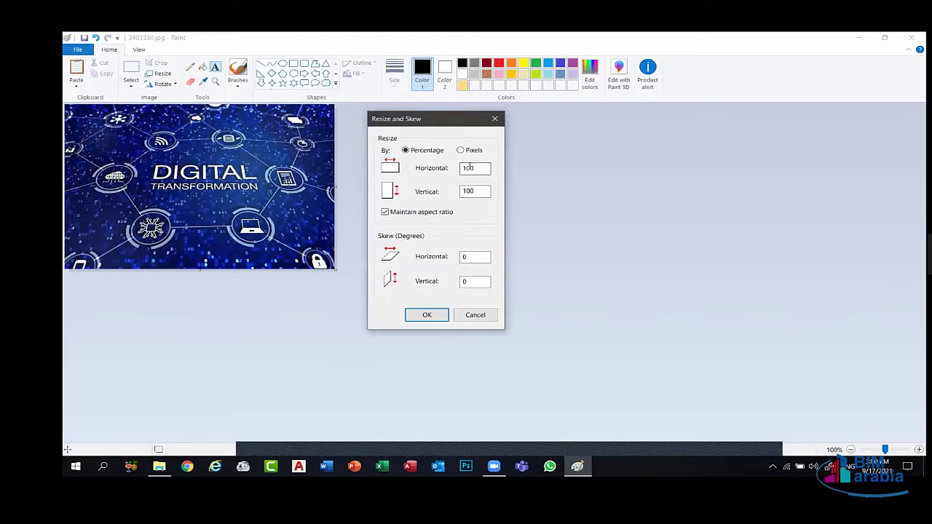
# Resize the picture to 70% width and 40% height with aspect ratio unlocked.
pyautogui.press('Tab')
pyautogui.write('50')
pyautogui.press('Tab')
pyautogui.write('40')
pyautogui.click(385, 212)
pyautogui.hotkey('shift', 'Tab')
pyautogui.hotkey('shift', 'Tab')
pyautogui.write('70')
pyautogui.press('Tab')
pyautogui.write('40')
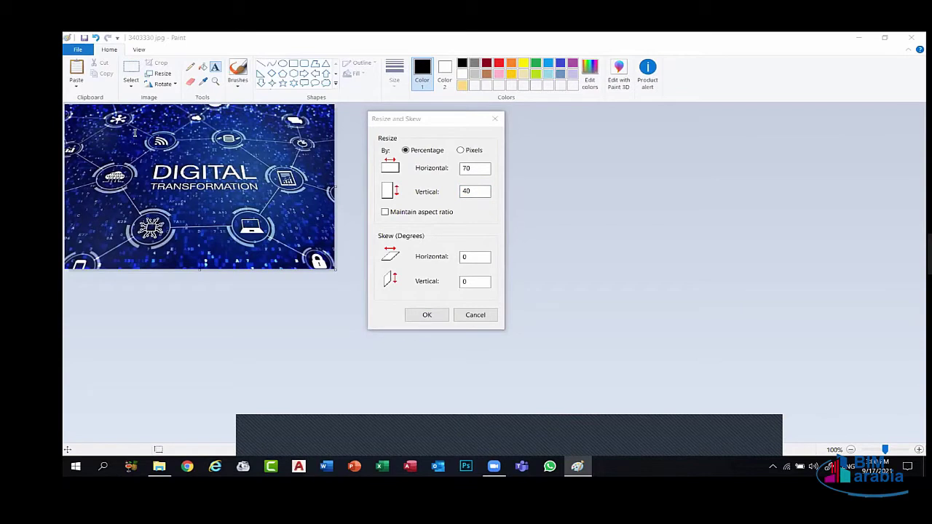
pyautogui.click(426, 314)
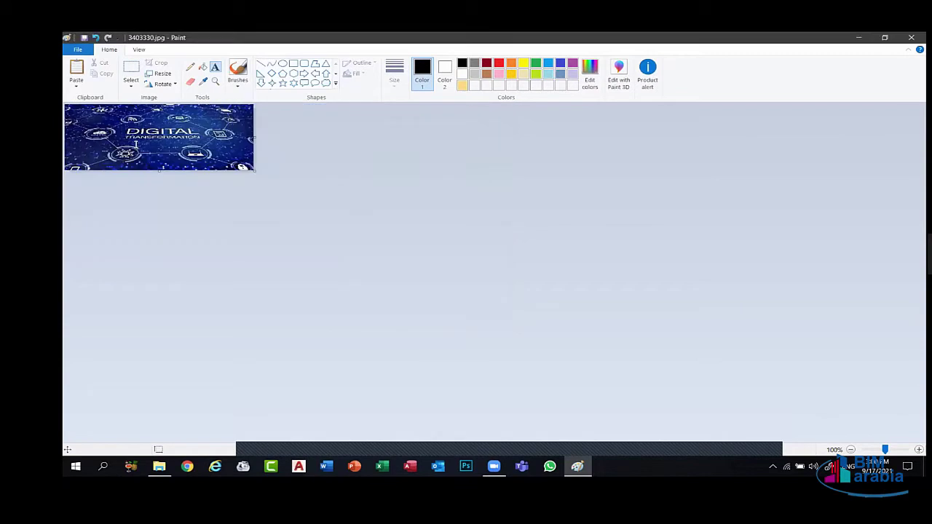
# Apply a 4° horizontal, 30° vertical skew, then undo it twice.
pyautogui.click(159, 74)
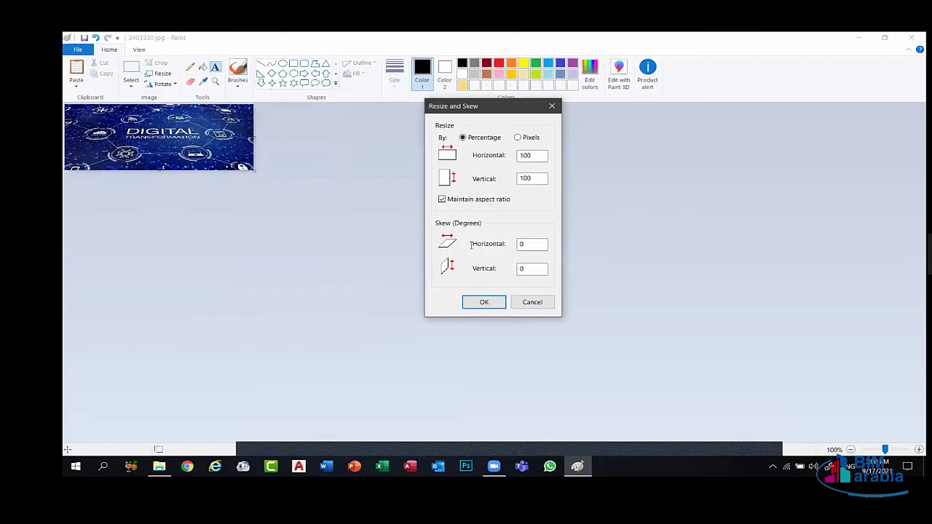
pyautogui.click(531, 243)
pyautogui.press('BackSpace')
pyautogui.write('4')
pyautogui.doubleClick(534, 269)
pyautogui.write('30')
pyautogui.press('Return')
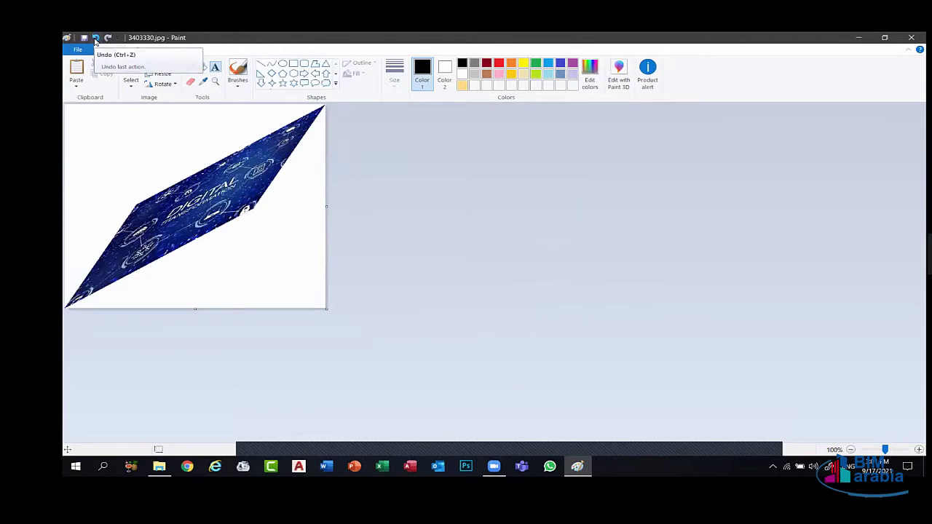
pyautogui.click(96, 38)
pyautogui.click(96, 38)
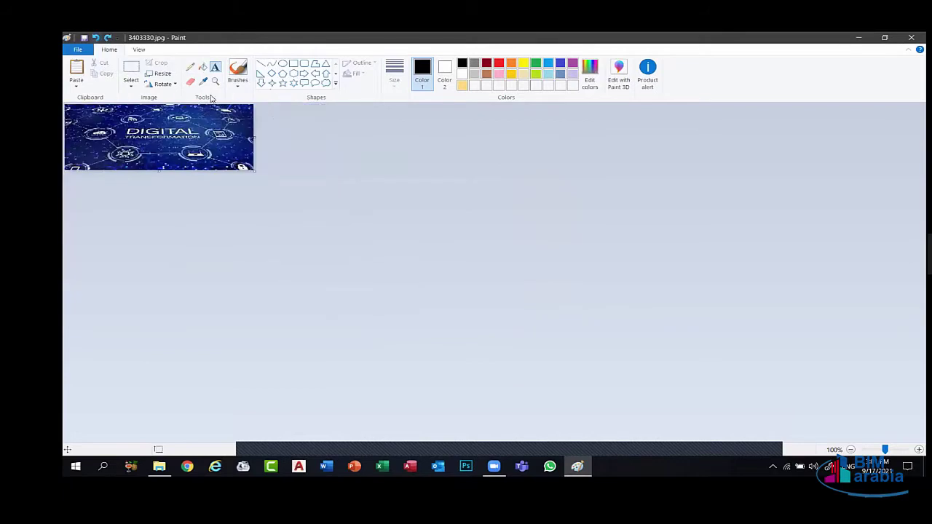
# Rectangle-select the DIGITAL TRANSFORMATION text block and move it up and right.
pyautogui.click(136, 81)
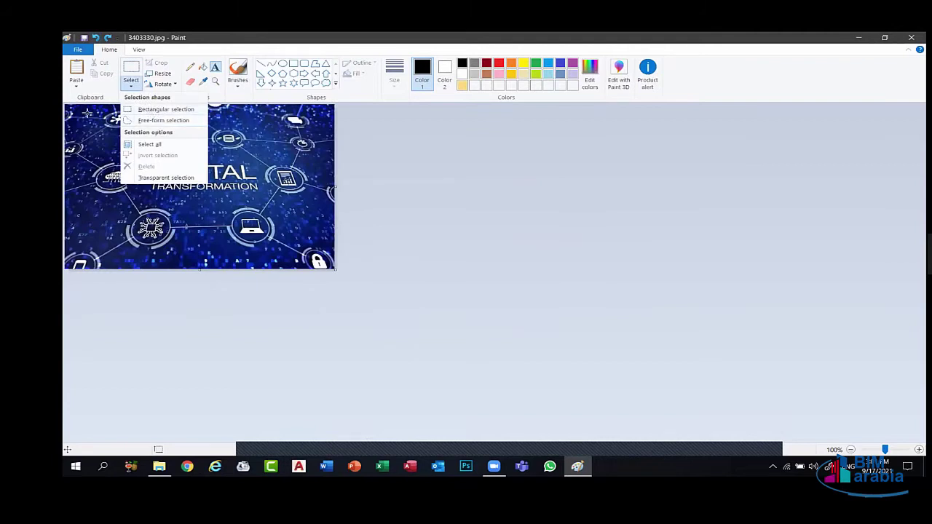
pyautogui.click(101, 119)
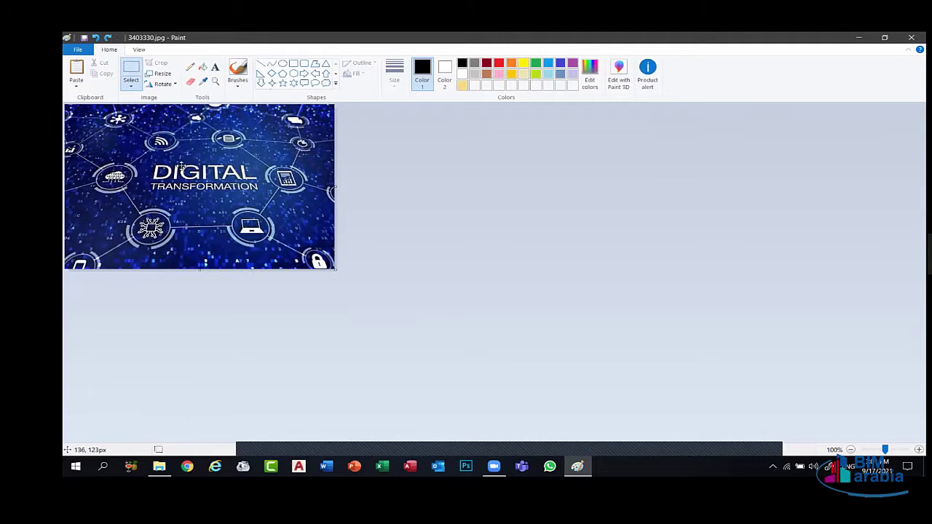
pyautogui.moveTo(141, 153); pyautogui.dragTo(264, 198)
pyautogui.moveTo(210, 179); pyautogui.dragTo(228, 223)
pyautogui.moveTo(246, 140); pyautogui.dragTo(247, 142)
# Copy the moved title block and start a new picture.
pyautogui.rightClick(248, 143)
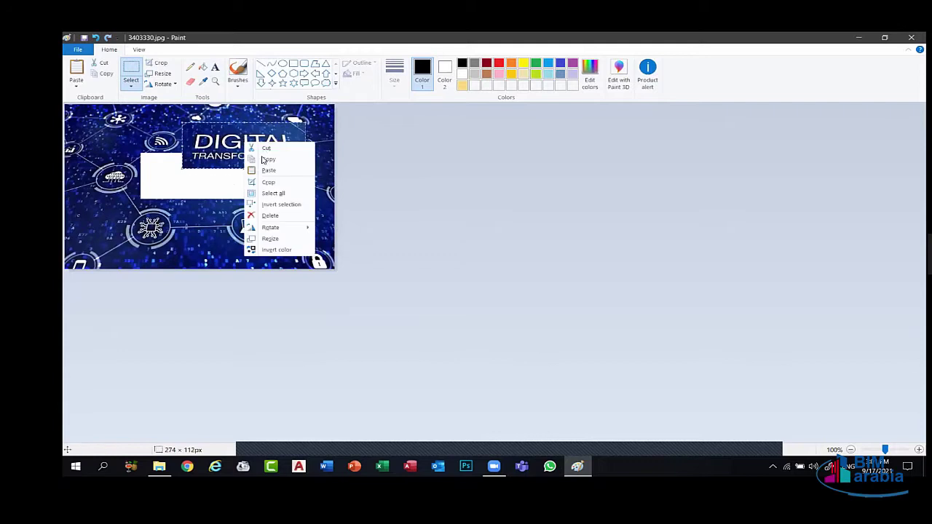
pyautogui.click(263, 157)
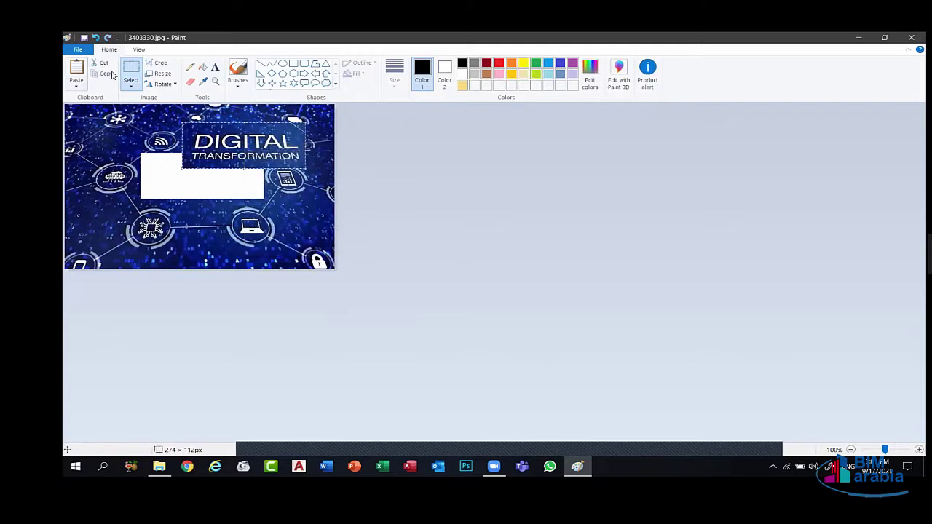
pyautogui.click(78, 49)
pyautogui.click(530, 268)
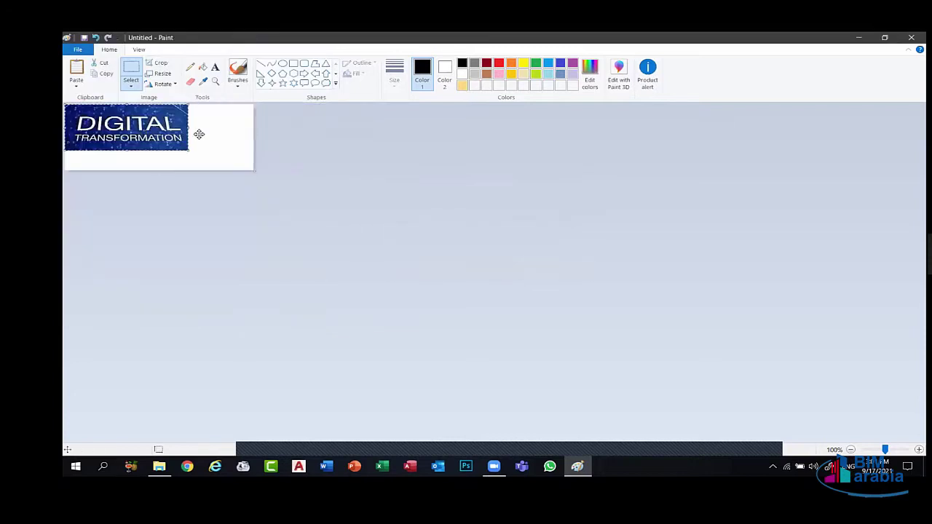
# Discard the pasted block, start a new unsaved picture, and stretch the canvas much larger.
pyautogui.moveTo(129, 115); pyautogui.dragTo(164, 121)
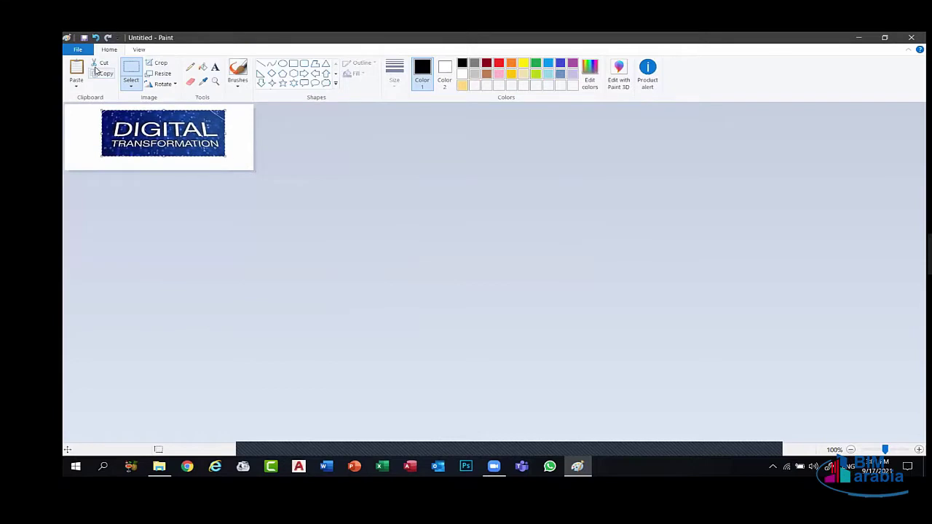
pyautogui.click(97, 64)
pyautogui.hotkey('alt', 'f')
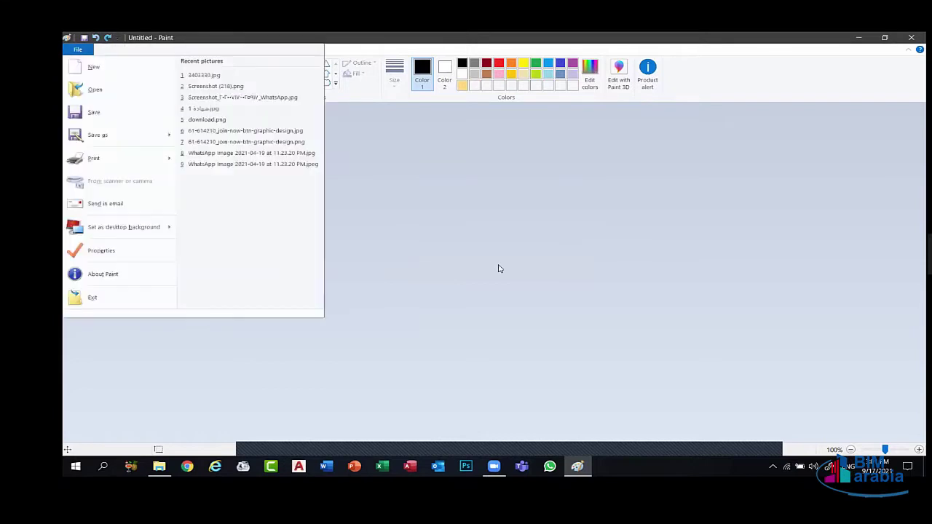
pyautogui.press('Down')
pyautogui.press('Return')
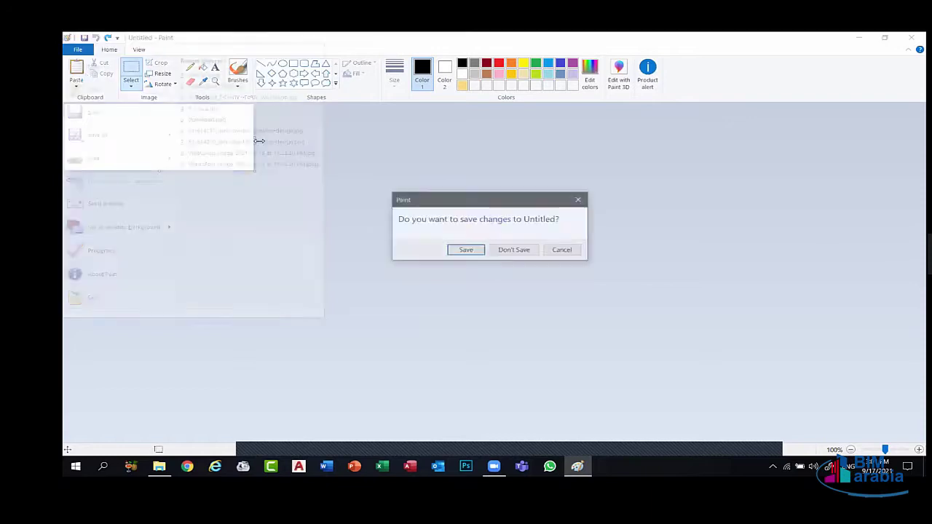
pyautogui.press('Escape')
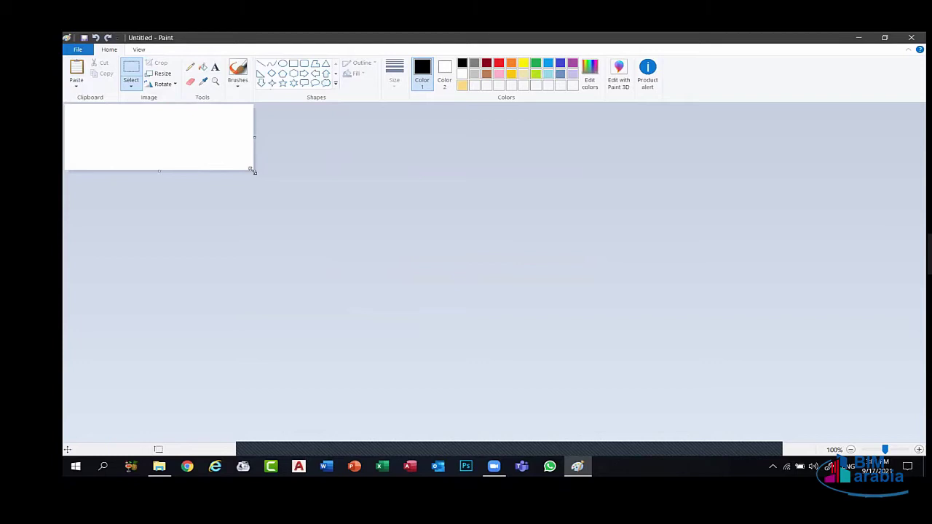
pyautogui.moveTo(331, 217); pyautogui.dragTo(556, 327)
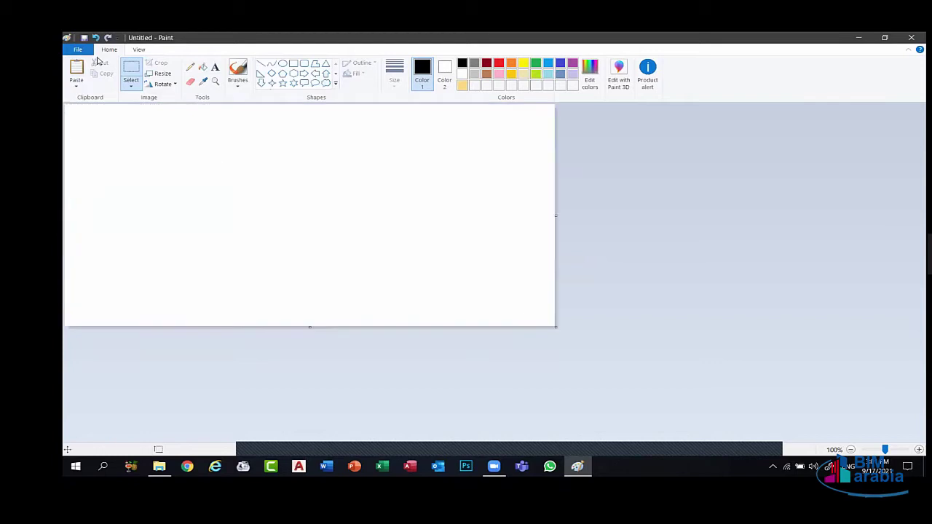
# Reopen 3403330.jpg from Recent pictures, discarding the blank canvas without saving.
pyautogui.hotkey('alt', 'f')
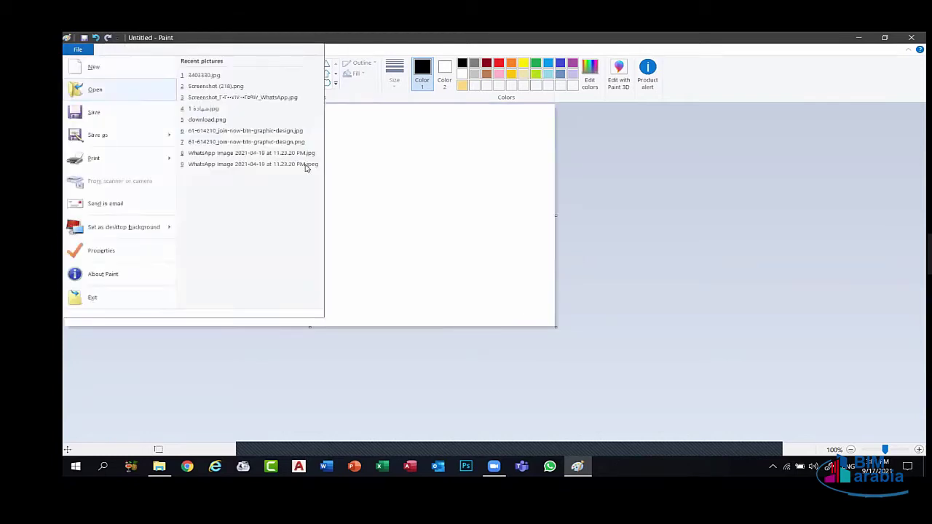
pyautogui.press('Escape')
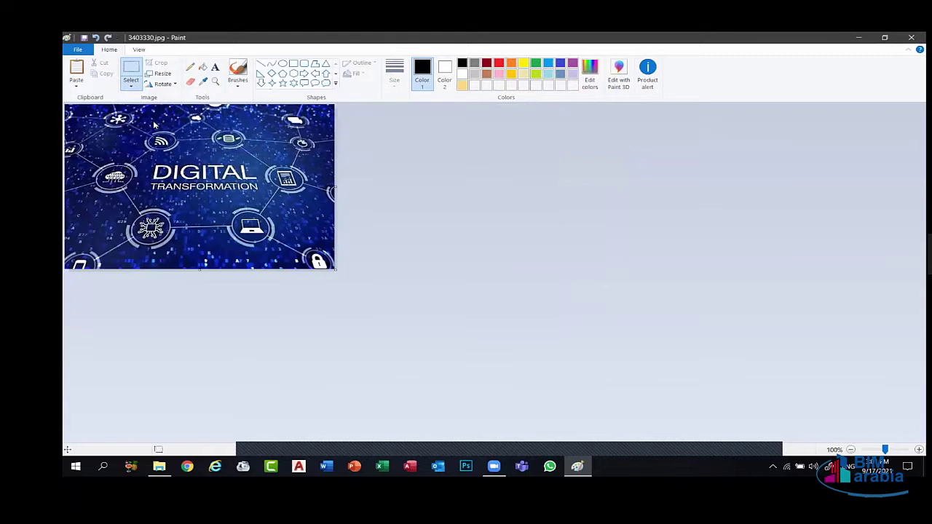
pyautogui.click(131, 73)
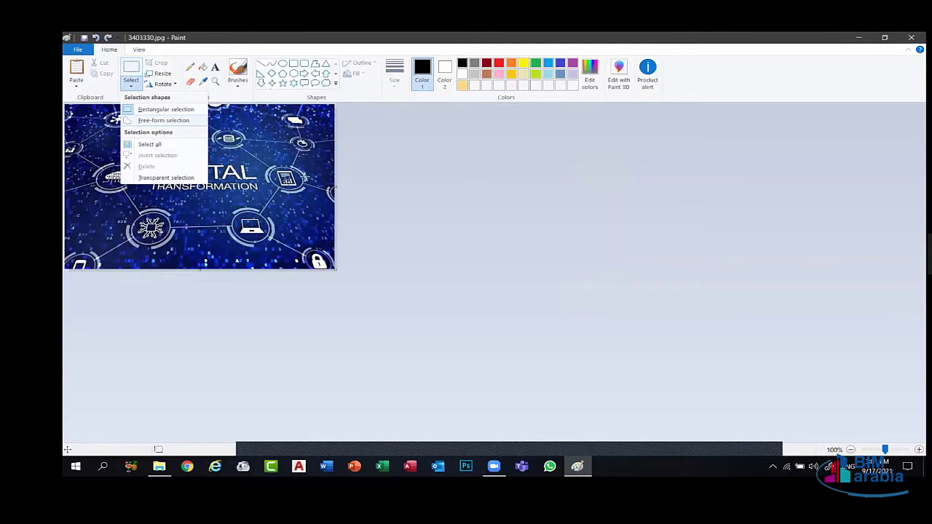
# Lasso the chart icon with Free-form selection and nudge it slightly right.
pyautogui.press('Return')
pyautogui.moveTo(275, 166)
pyautogui.mouseDown()
pyautogui.moveTo(309, 191)
pyautogui.moveTo(318, 175)
pyautogui.moveTo(295, 175)
pyautogui.moveTo(391, 189)
pyautogui.mouseUp()
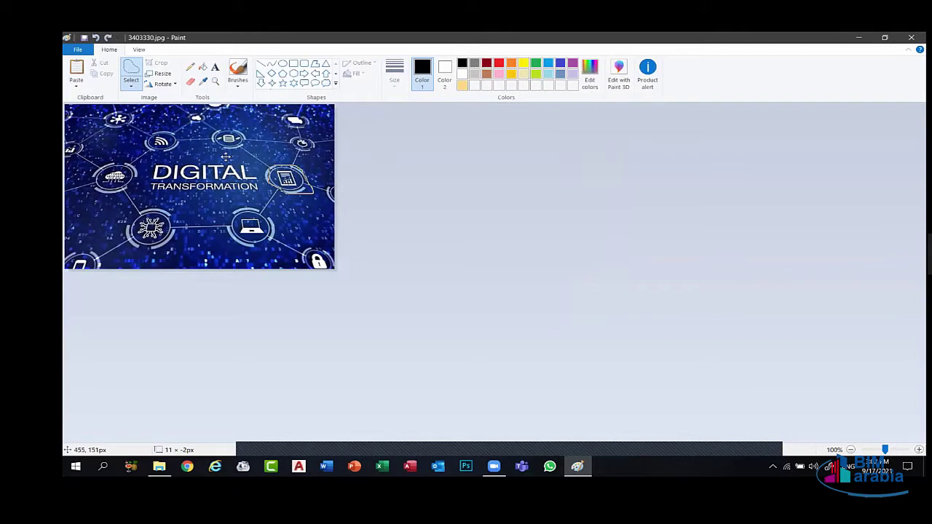
pyautogui.moveTo(305, 173); pyautogui.dragTo(312, 172)
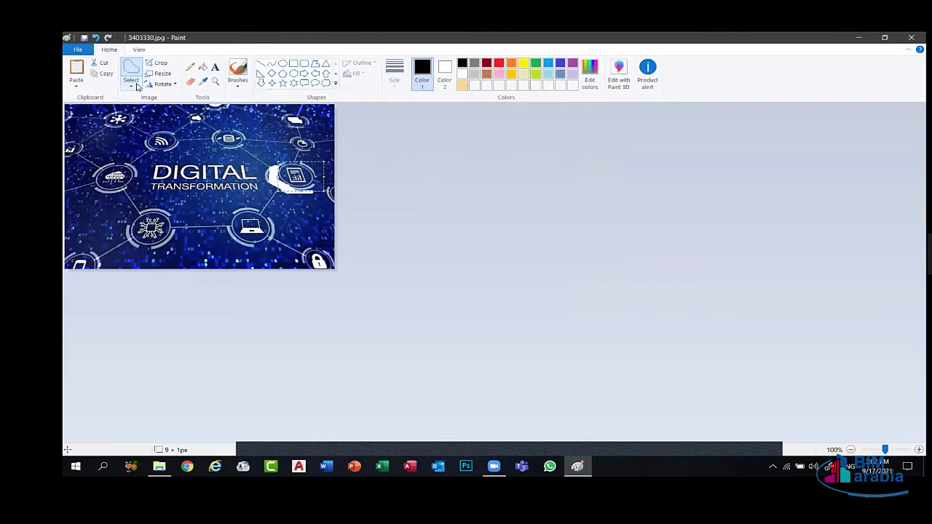
# Select the whole picture and shift it left, undoing the misplaced moves.
pyautogui.hotkey('ctrl', 'a')
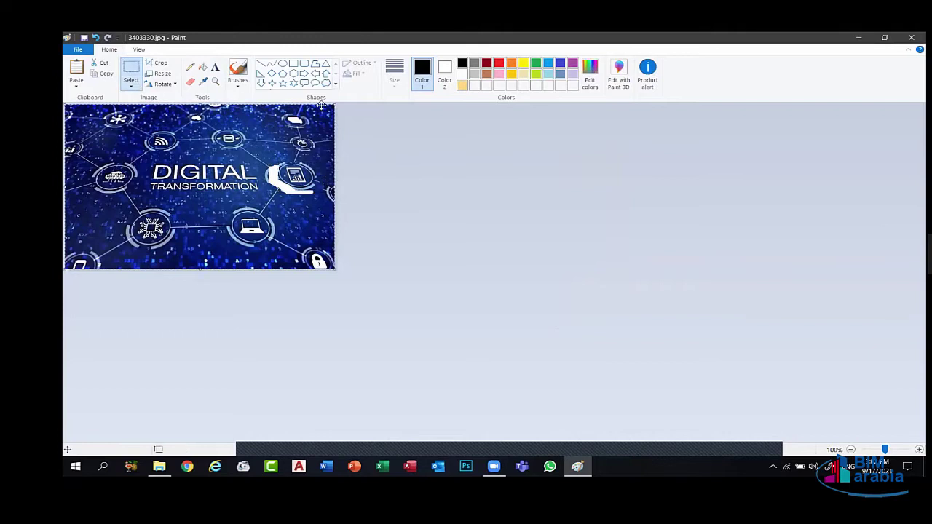
pyautogui.moveTo(274, 168); pyautogui.dragTo(369, 181)
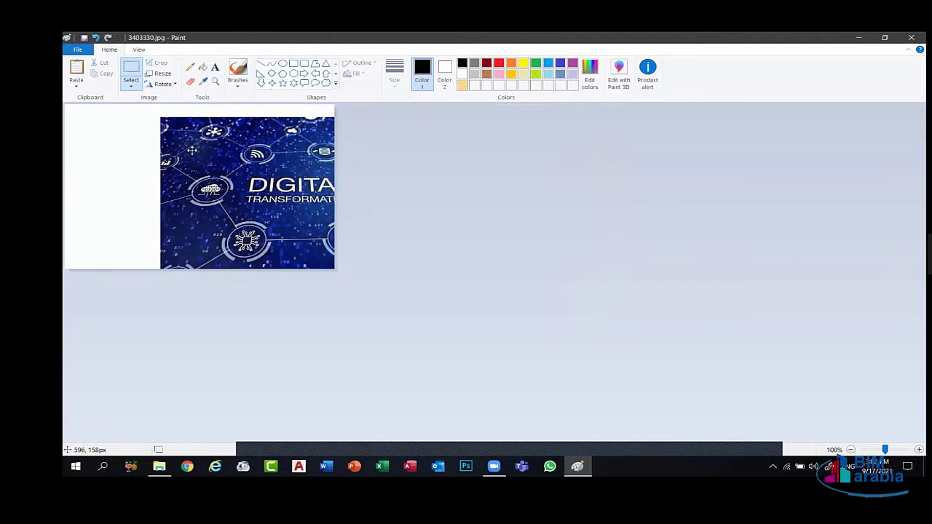
pyautogui.hotkey('ctrl', 'z')
pyautogui.click(134, 88)
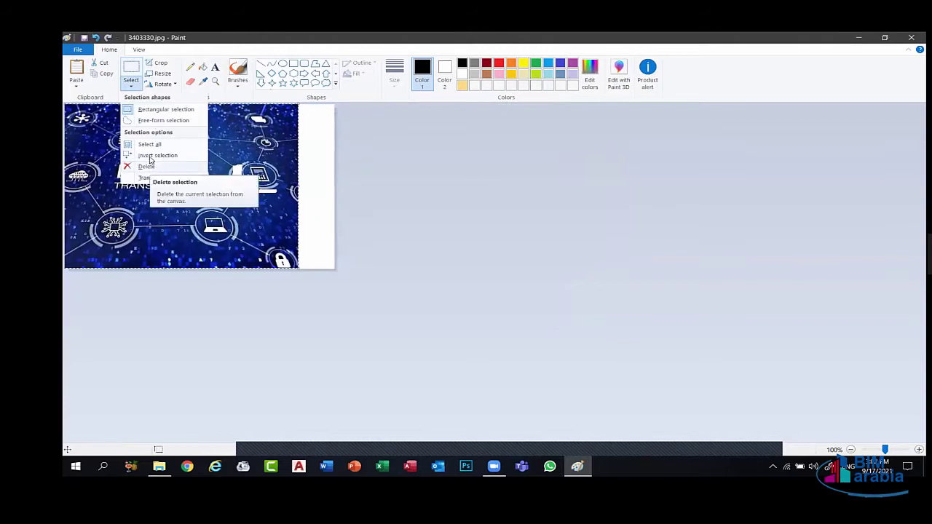
pyautogui.click(169, 145)
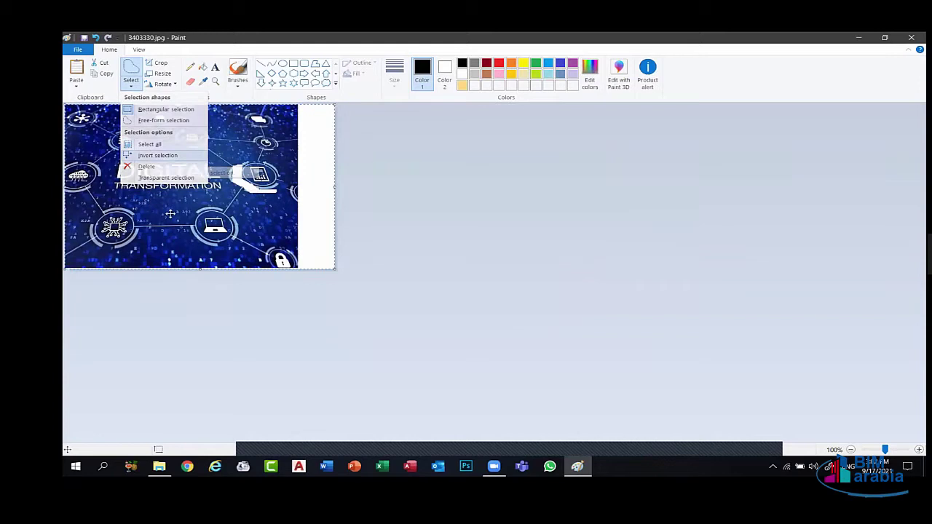
pyautogui.moveTo(164, 195); pyautogui.dragTo(188, 185)
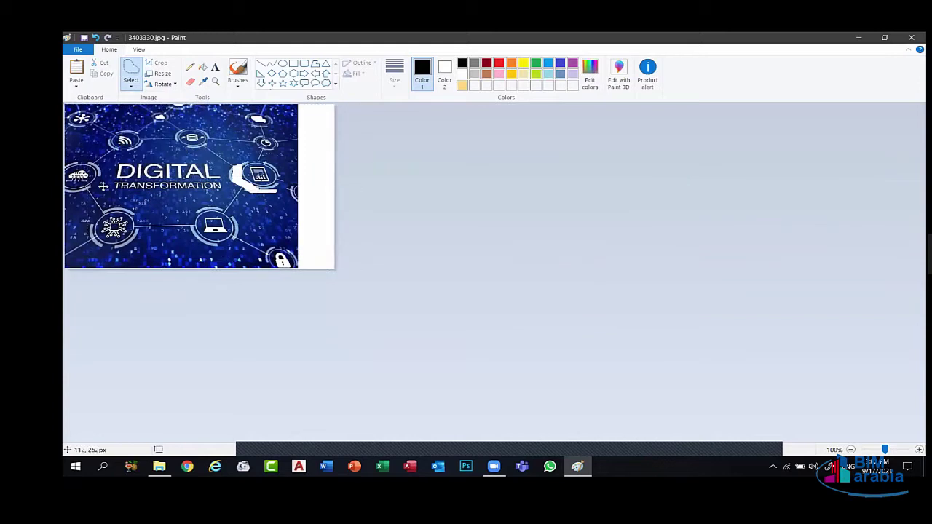
pyautogui.moveTo(103, 187); pyautogui.dragTo(68, 121)
pyautogui.hotkey('ctrl', 'z')
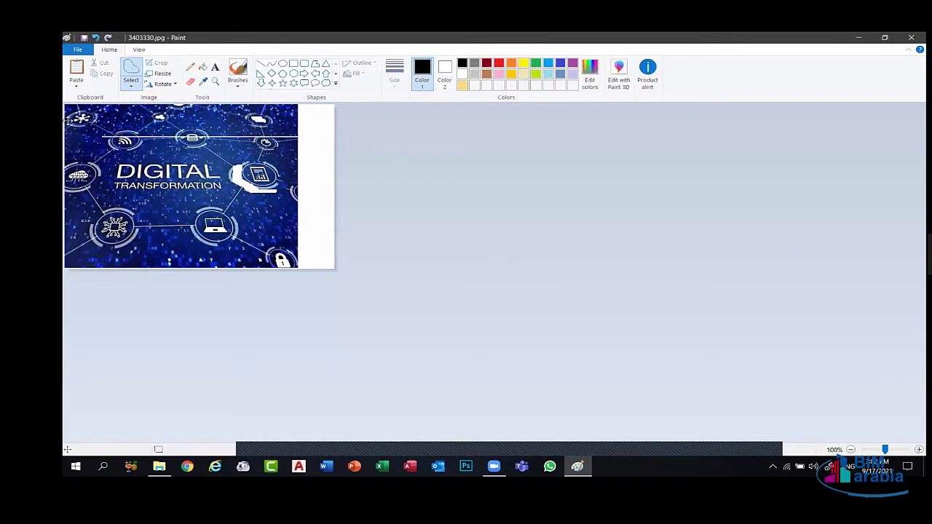
# Free-form select the DIGITAL TRANSFORMATION lettering and drop it lower and to the right.
pyautogui.click(132, 86)
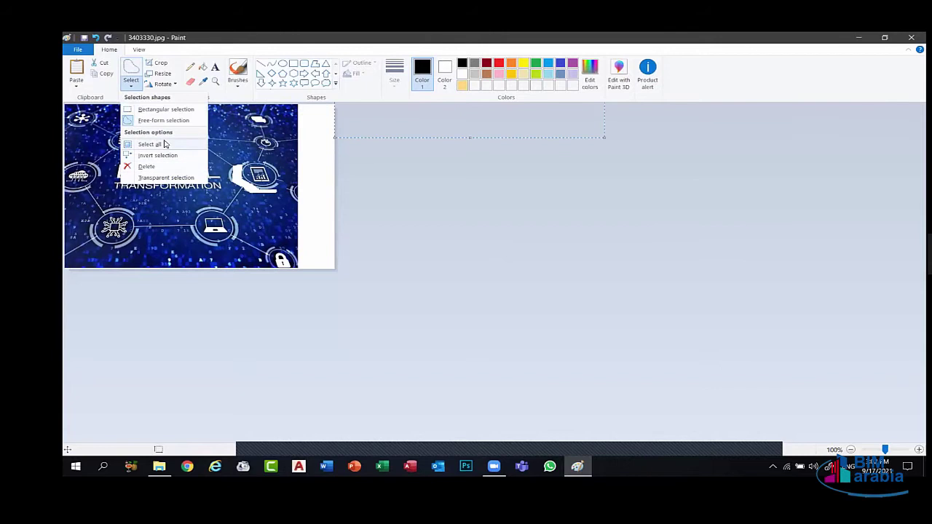
pyautogui.click(464, 200)
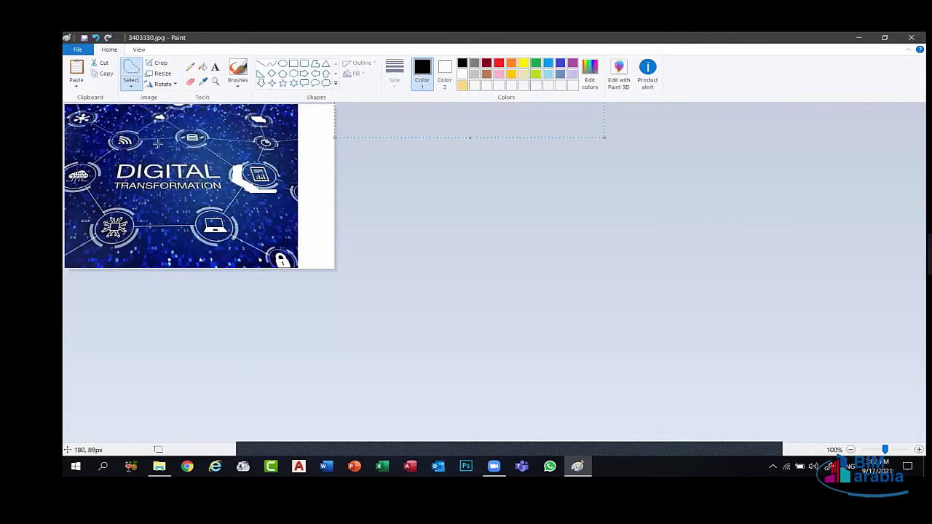
pyautogui.moveTo(290, 161)
pyautogui.mouseDown()
pyautogui.moveTo(193, 211)
pyautogui.moveTo(108, 203)
pyautogui.moveTo(156, 154)
pyautogui.mouseUp()
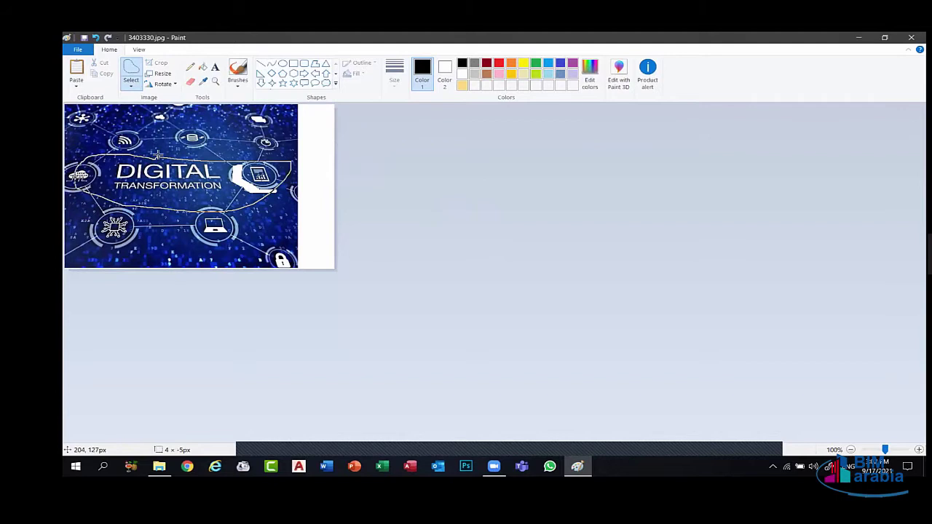
pyautogui.moveTo(152, 187); pyautogui.dragTo(73, 160)
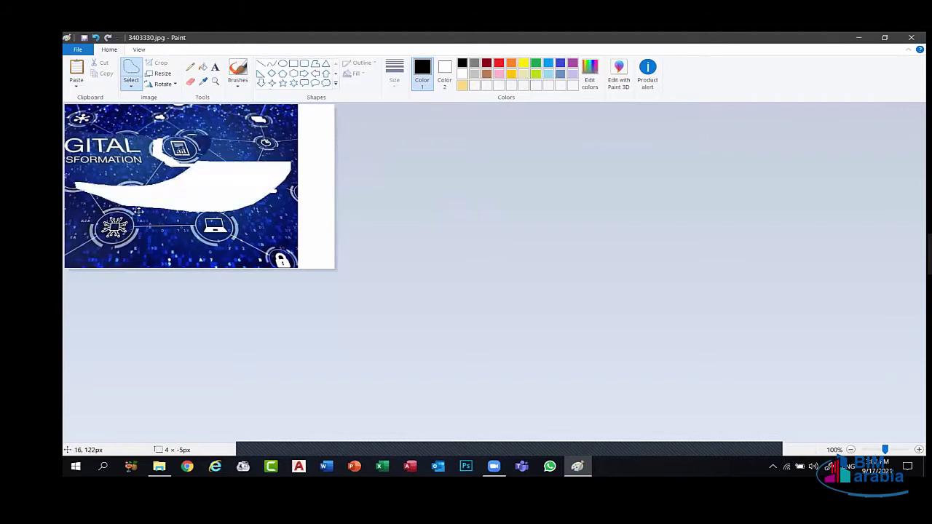
pyautogui.moveTo(138, 211); pyautogui.dragTo(204, 218)
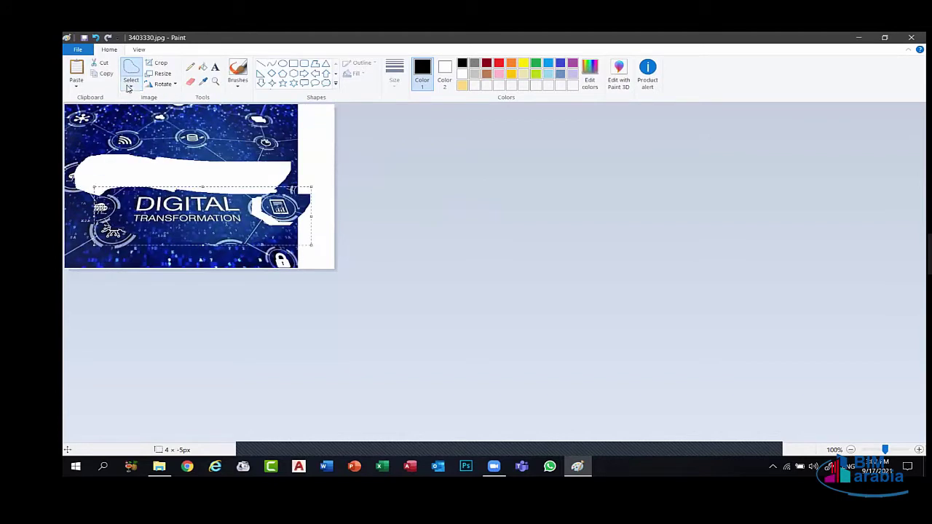
# Close the Paint window, bringing up the save-changes prompt.
pyautogui.click(128, 88)
pyautogui.click(441, 174)
pyautogui.click(911, 37)
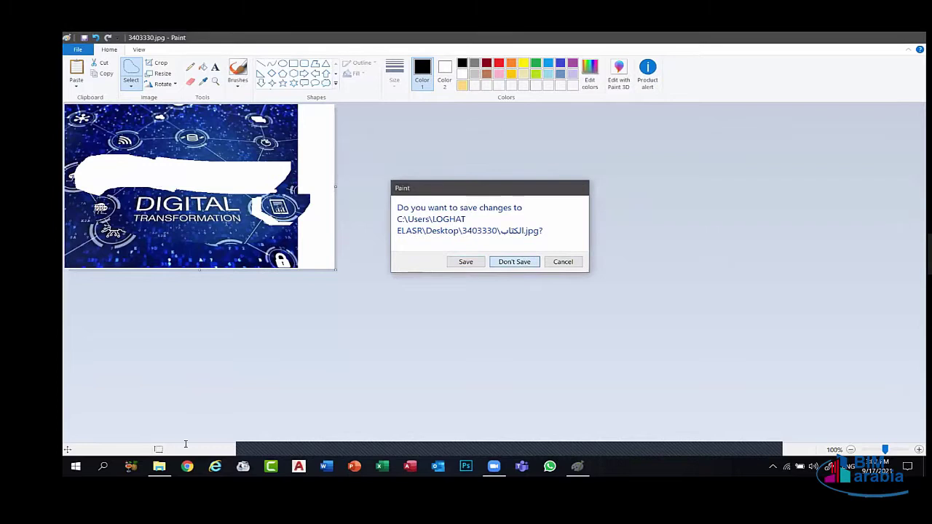
# Discard the edits and launch Paint 3D by searching 'paint' from Start.
pyautogui.press('Return')
pyautogui.press('super')
pyautogui.write('paint')
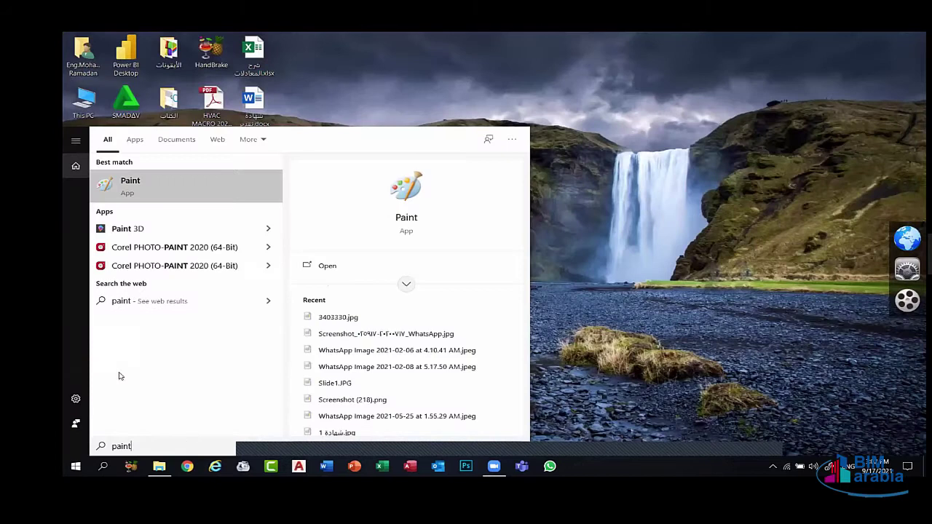
pyautogui.click(142, 230)
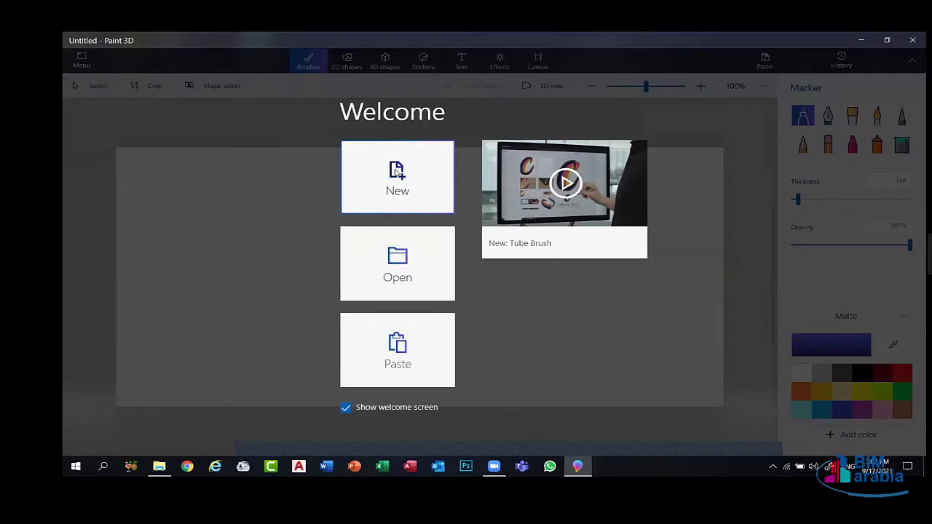
# Start a new canvas, draw two blue marker lines and a calligraphy-pen squiggle.
pyautogui.click(397, 175)
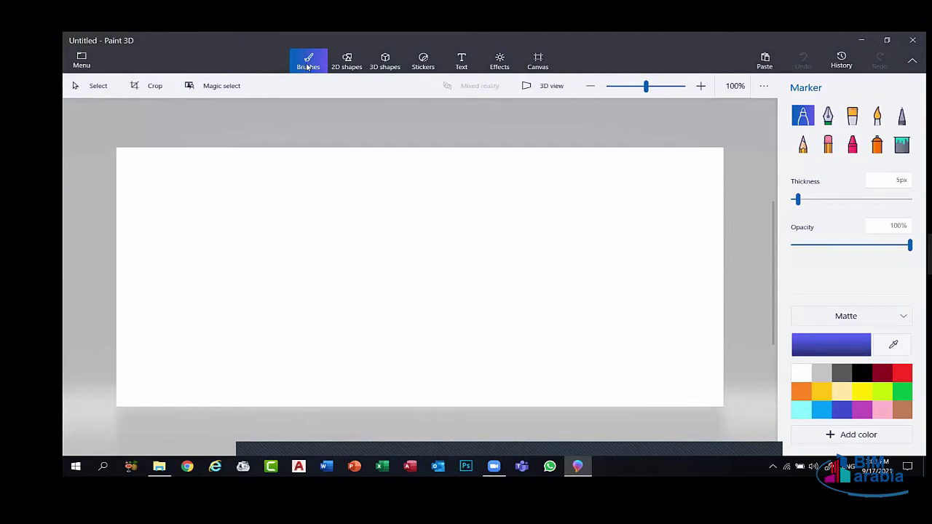
pyautogui.moveTo(466, 206); pyautogui.dragTo(316, 205)
pyautogui.moveTo(530, 230); pyautogui.dragTo(222, 261)
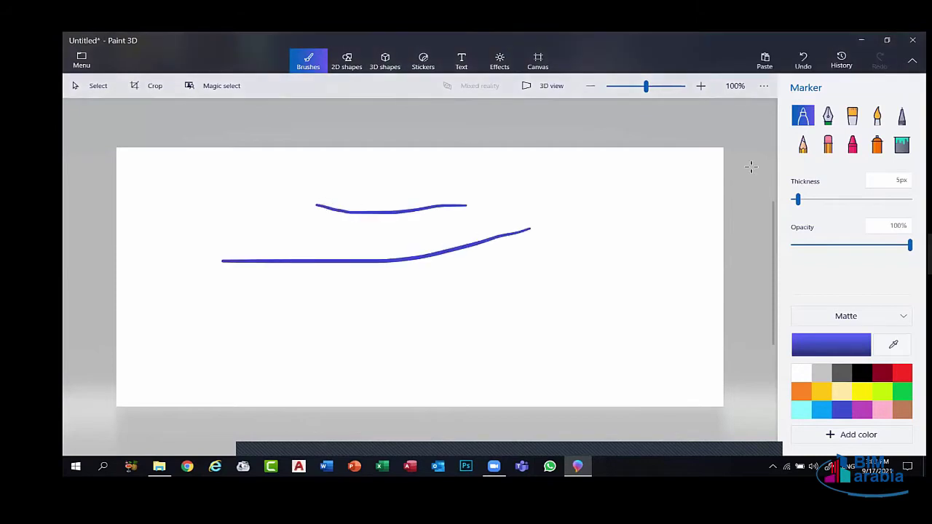
pyautogui.click(828, 115)
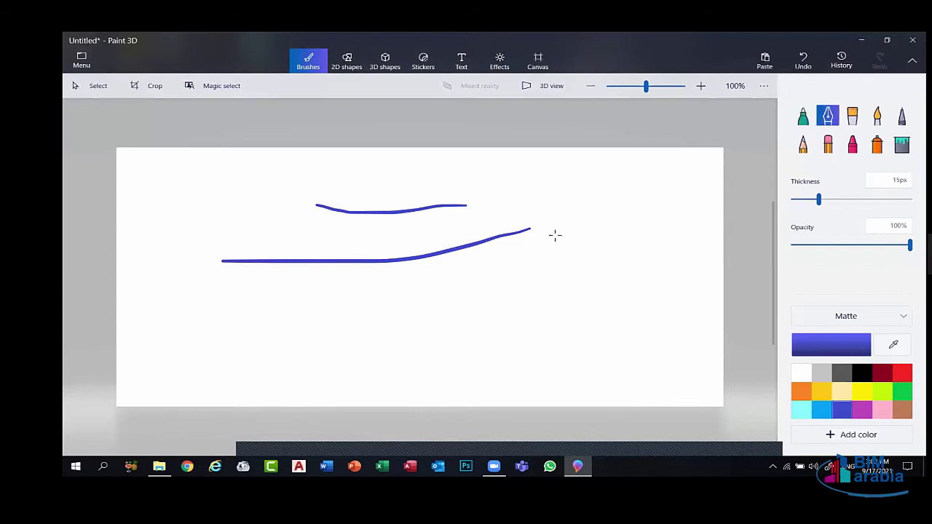
pyautogui.moveTo(565, 186)
pyautogui.mouseDown()
pyautogui.moveTo(561, 235)
pyautogui.moveTo(400, 320)
pyautogui.mouseUp()
# Add a thick oil-brush loop and a watercolor wash, then erase the upper-left lines.
pyautogui.click(851, 115)
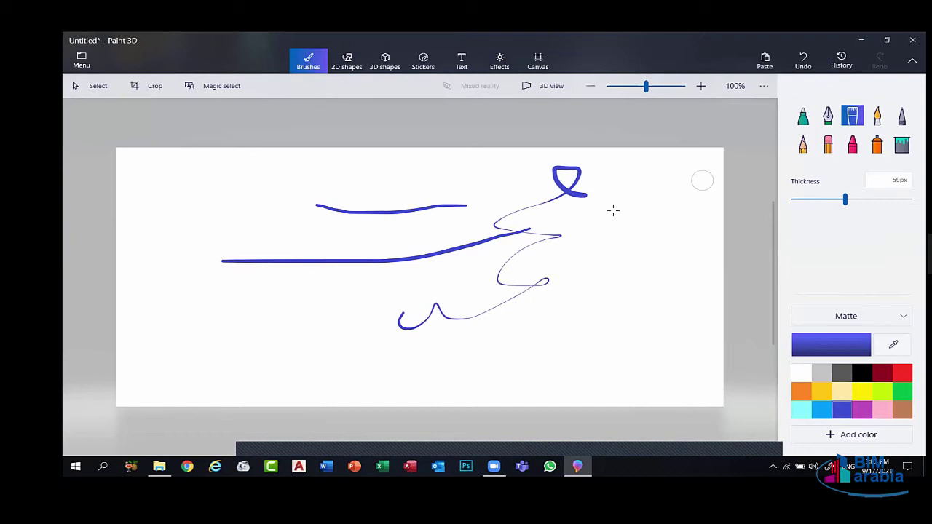
pyautogui.moveTo(605, 211)
pyautogui.mouseDown()
pyautogui.moveTo(582, 186)
pyautogui.moveTo(513, 338)
pyautogui.moveTo(557, 348)
pyautogui.moveTo(342, 300)
pyautogui.mouseUp()
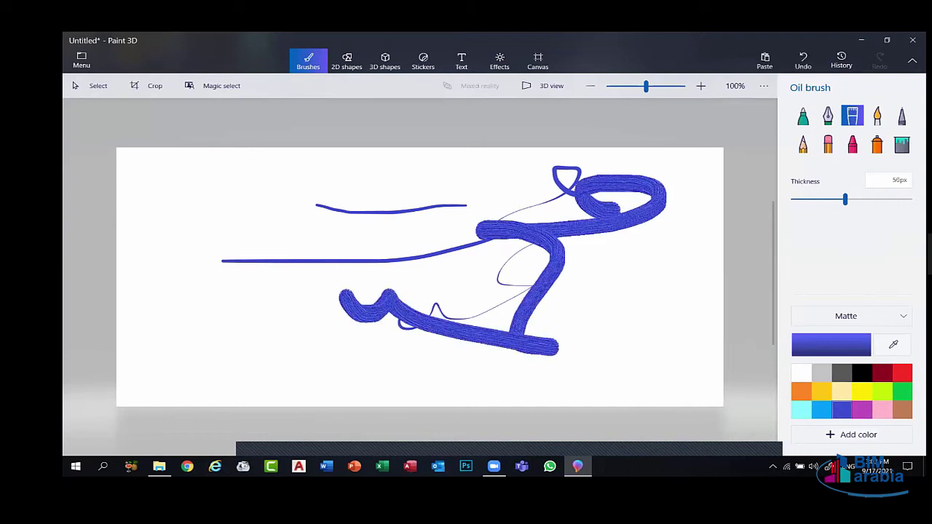
pyautogui.click(877, 116)
pyautogui.moveTo(539, 169); pyautogui.dragTo(357, 292)
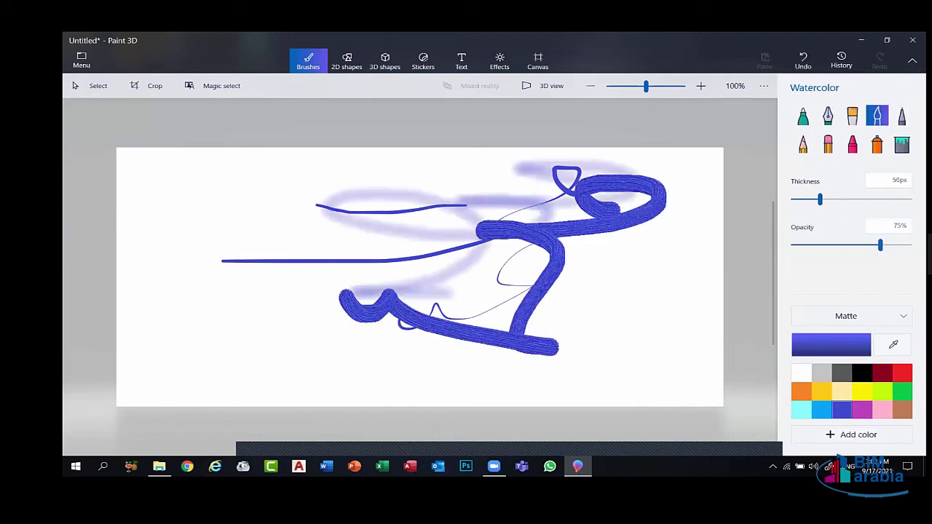
pyautogui.click(826, 144)
pyautogui.moveTo(608, 178)
pyautogui.mouseDown()
pyautogui.moveTo(539, 193)
pyautogui.moveTo(320, 207)
pyautogui.moveTo(348, 179)
pyautogui.moveTo(368, 189)
pyautogui.mouseUp()
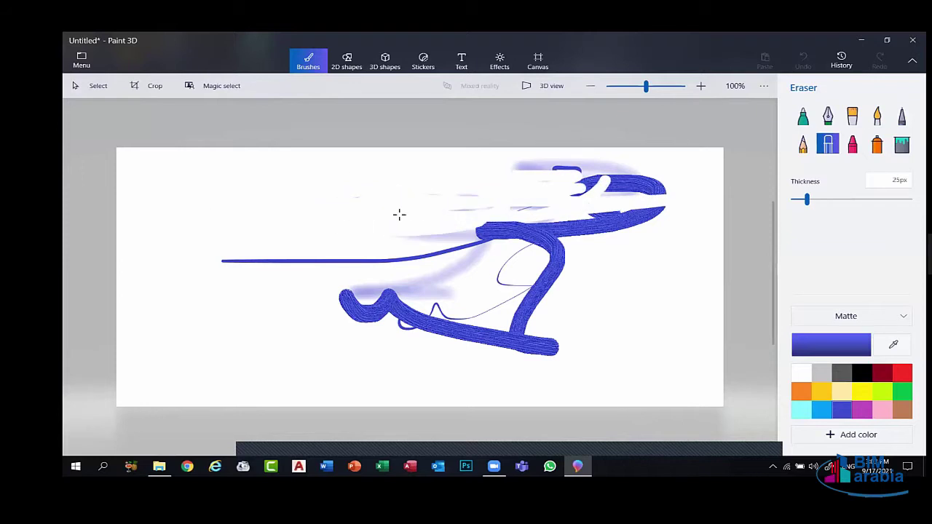
# Erase more blue strokes, draw a crayon loop at top, and paint oil-brush loops upper left.
pyautogui.moveTo(474, 261)
pyautogui.mouseDown()
pyautogui.moveTo(502, 233)
pyautogui.moveTo(609, 243)
pyautogui.moveTo(662, 184)
pyautogui.mouseUp()
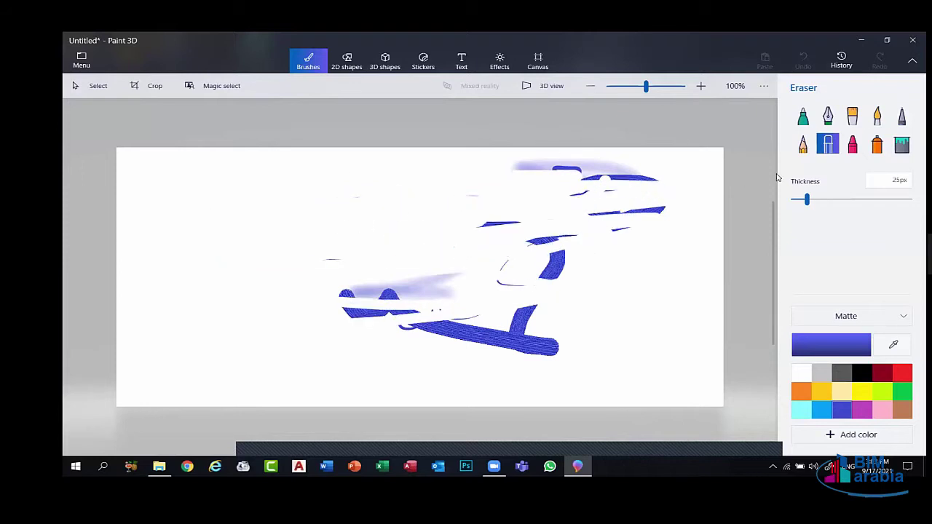
pyautogui.click(852, 143)
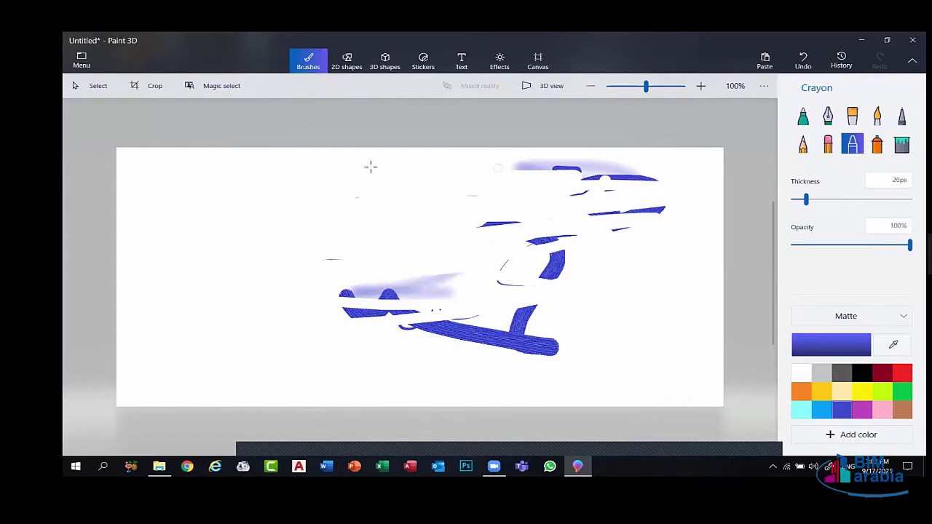
pyautogui.moveTo(450, 222)
pyautogui.mouseDown()
pyautogui.moveTo(343, 209)
pyautogui.moveTo(286, 226)
pyautogui.mouseUp()
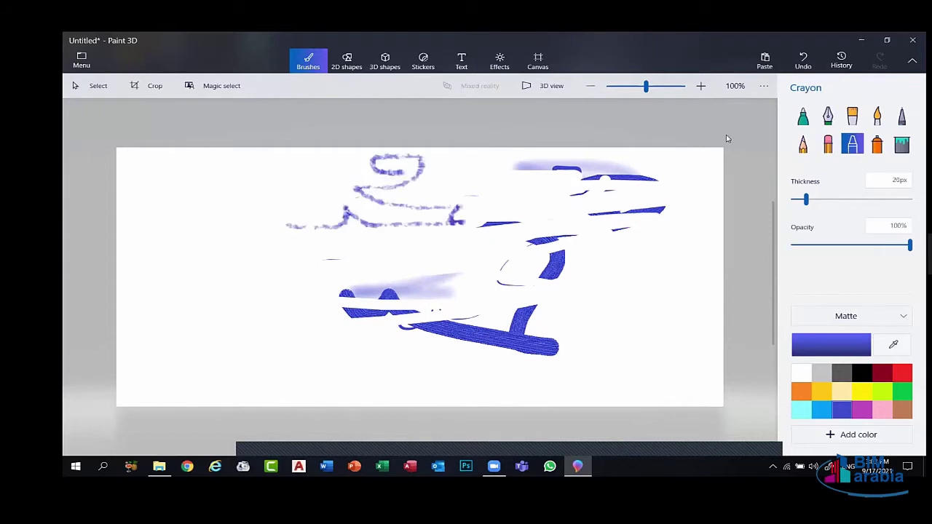
pyautogui.click(852, 116)
pyautogui.moveTo(255, 197)
pyautogui.mouseDown()
pyautogui.moveTo(268, 194)
pyautogui.moveTo(218, 222)
pyautogui.mouseUp()
pyautogui.moveTo(250, 256)
pyautogui.mouseDown()
pyautogui.moveTo(208, 311)
pyautogui.moveTo(175, 313)
pyautogui.mouseUp()
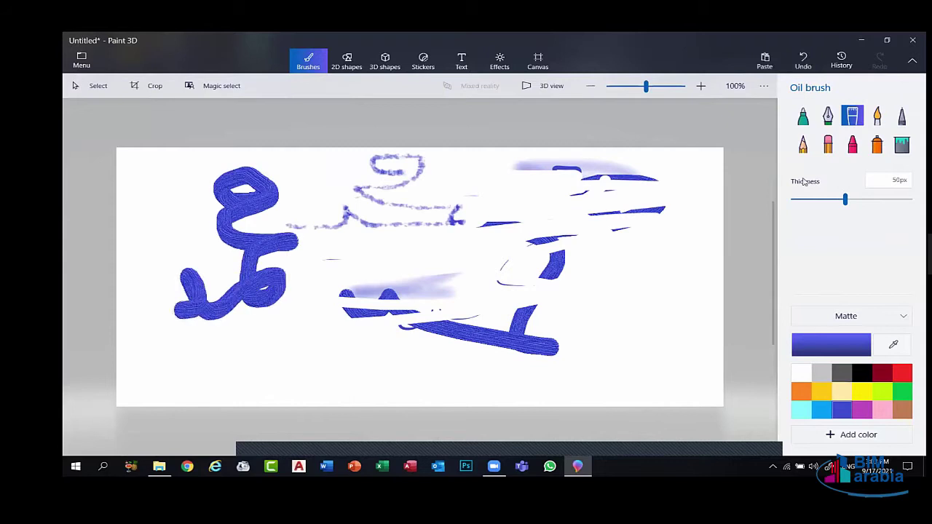
# Paint a thin 21px letter shape at right, then a 100px thick loop in the centre.
pyautogui.moveTo(844, 198)
pyautogui.mouseDown()
pyautogui.moveTo(792, 199)
pyautogui.moveTo(874, 198)
pyautogui.moveTo(806, 199)
pyautogui.mouseUp()
pyautogui.moveTo(660, 233); pyautogui.dragTo(659, 291)
pyautogui.moveTo(596, 321)
pyautogui.mouseDown()
pyautogui.moveTo(573, 285)
pyautogui.moveTo(555, 315)
pyautogui.mouseUp()
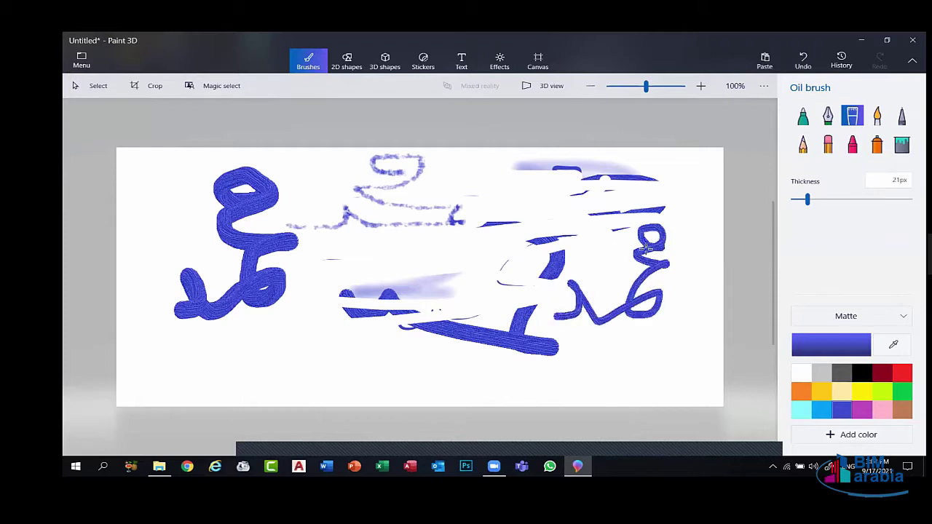
pyautogui.moveTo(808, 200); pyautogui.dragTo(910, 199)
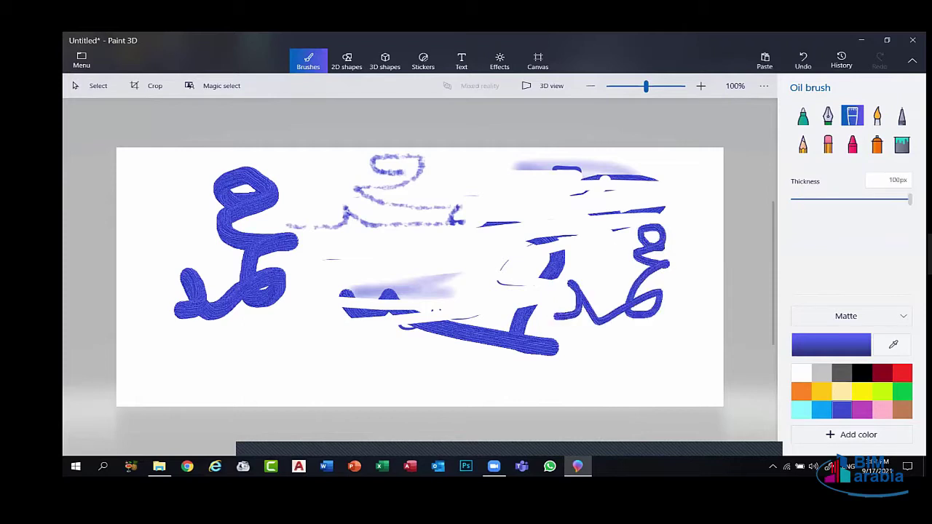
pyautogui.moveTo(447, 254)
pyautogui.mouseDown()
pyautogui.moveTo(408, 248)
pyautogui.moveTo(378, 211)
pyautogui.moveTo(502, 262)
pyautogui.moveTo(349, 313)
pyautogui.mouseUp()
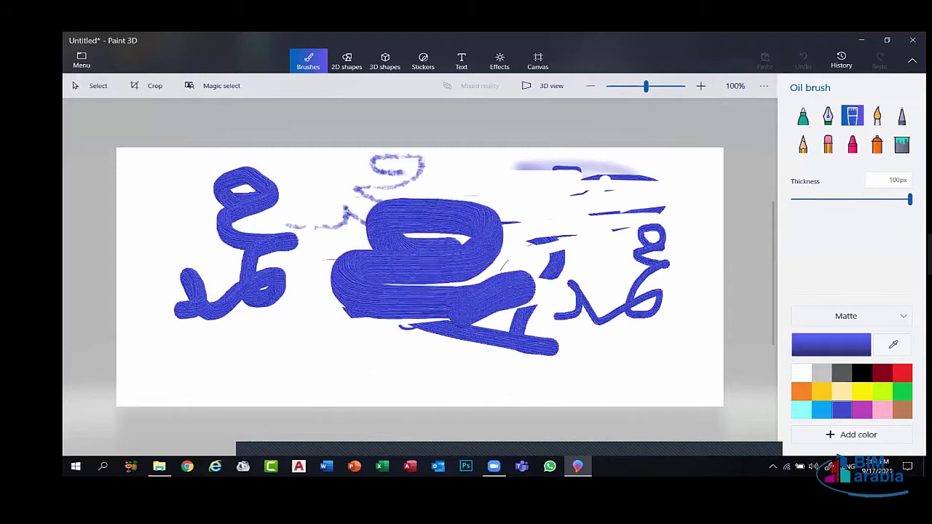
# At 47px thickness, paint a dark grey stroke top right and a green stroke across the right.
pyautogui.click(841, 200)
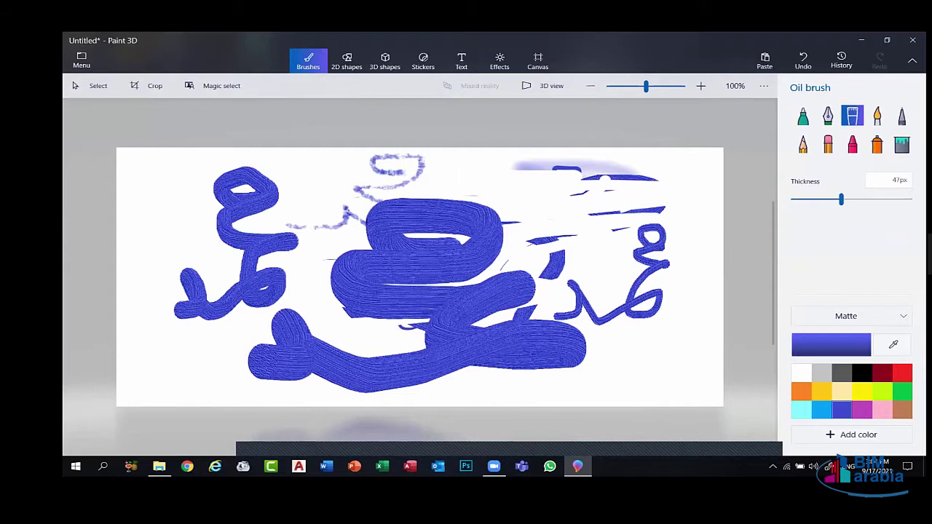
pyautogui.click(842, 373)
pyautogui.moveTo(639, 175); pyautogui.dragTo(606, 159)
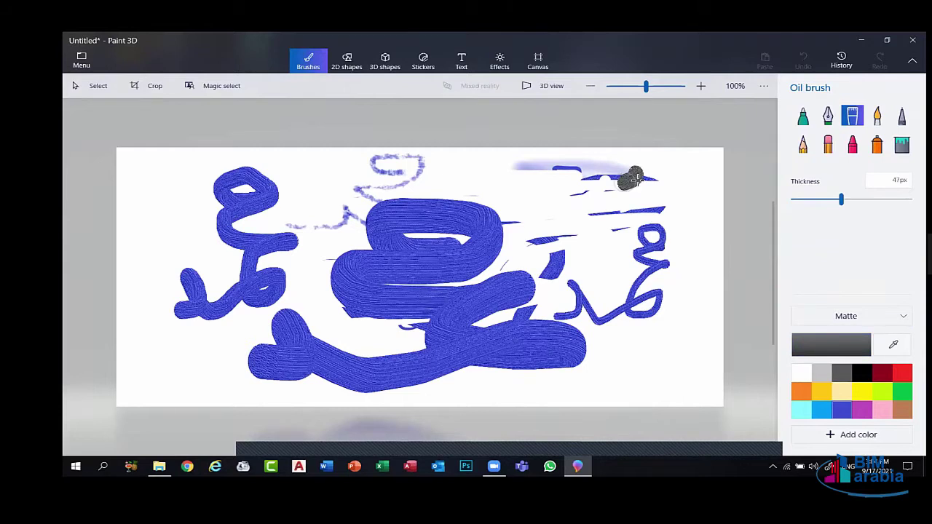
pyautogui.click(903, 392)
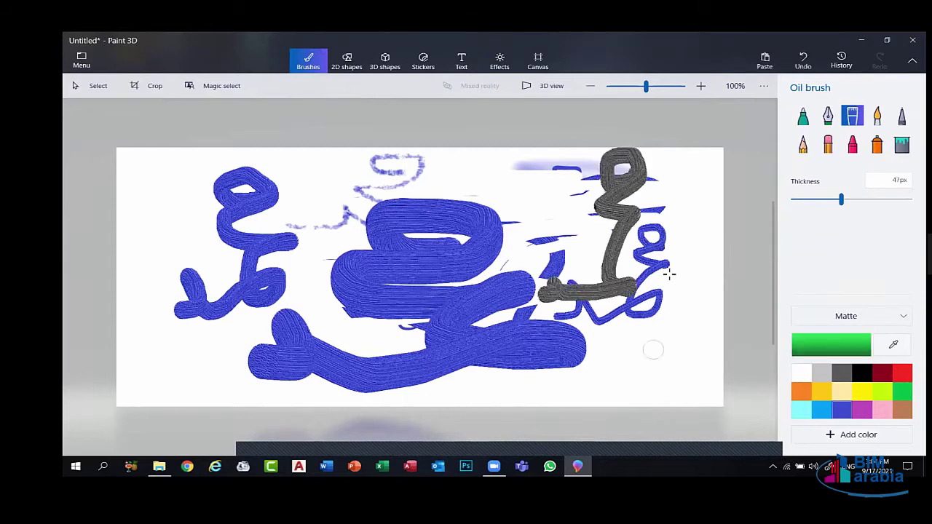
pyautogui.moveTo(631, 242)
pyautogui.mouseDown()
pyautogui.moveTo(675, 274)
pyautogui.moveTo(621, 341)
pyautogui.moveTo(457, 344)
pyautogui.mouseUp()
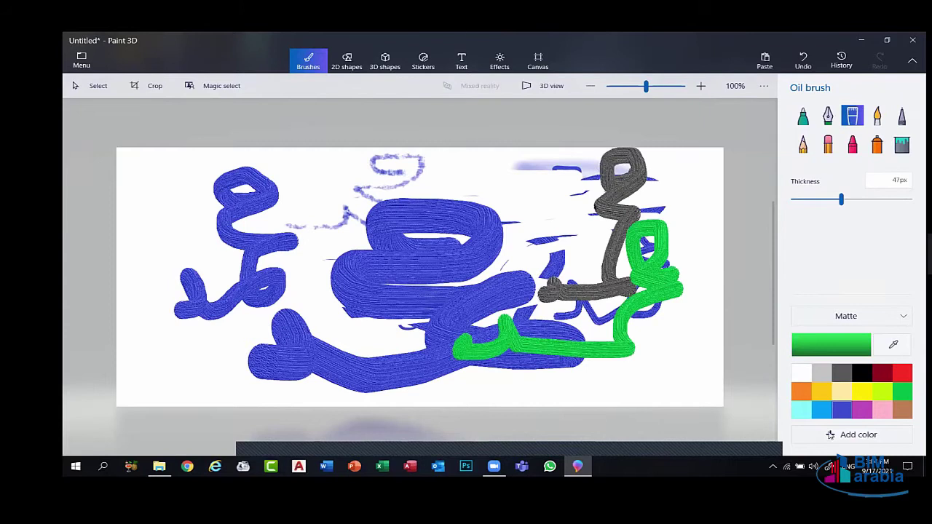
# Add custom orange d1730e to the palette and paint an orange stroke across the centre.
pyautogui.click(832, 435)
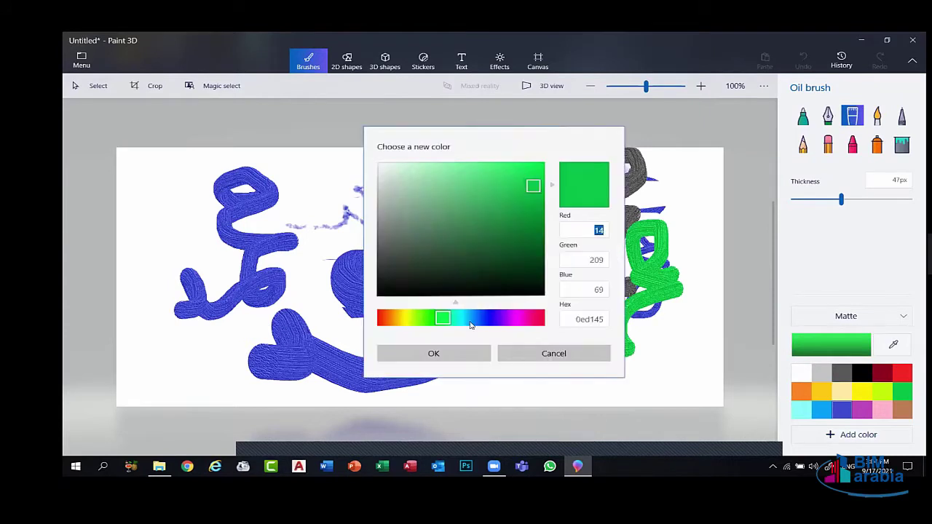
pyautogui.click(399, 318)
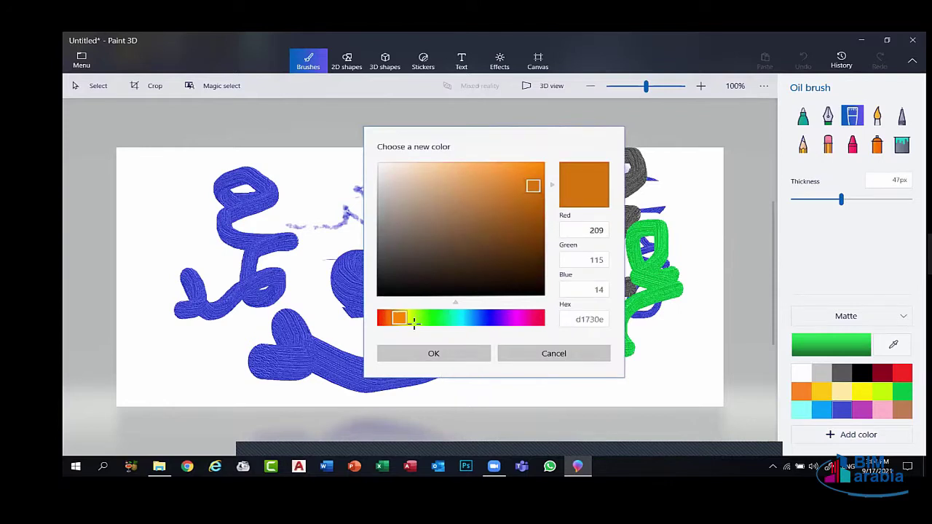
pyautogui.press('Return')
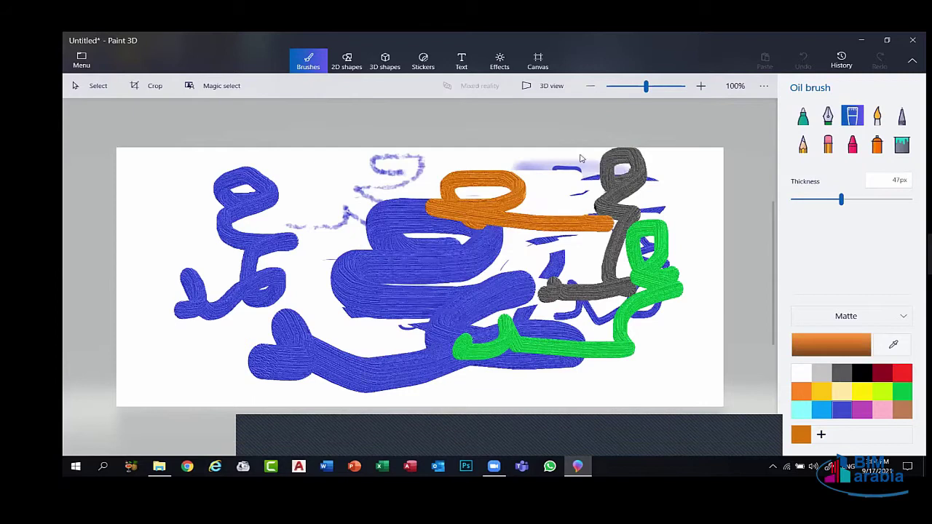
pyautogui.moveTo(353, 271); pyautogui.dragTo(561, 280)
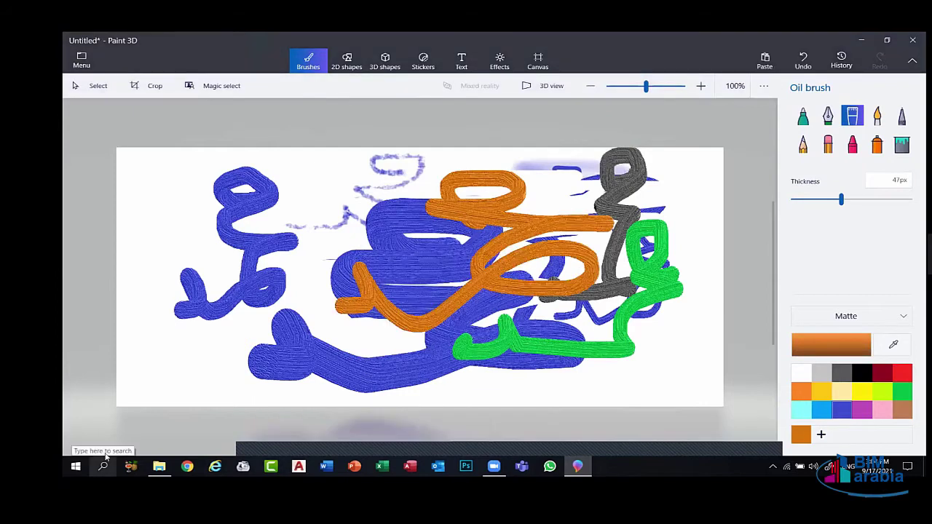
pyautogui.click(106, 451)
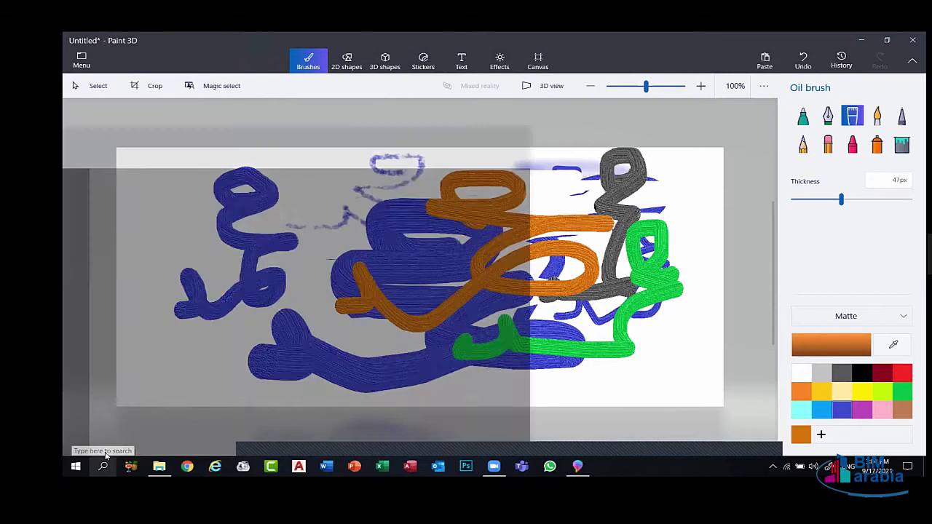
pyautogui.write('3d')
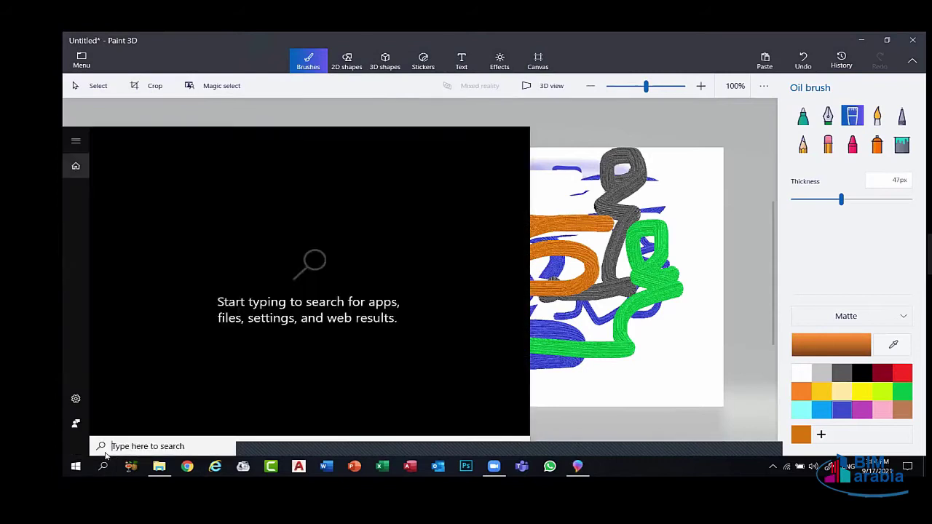
pyautogui.write('paint')
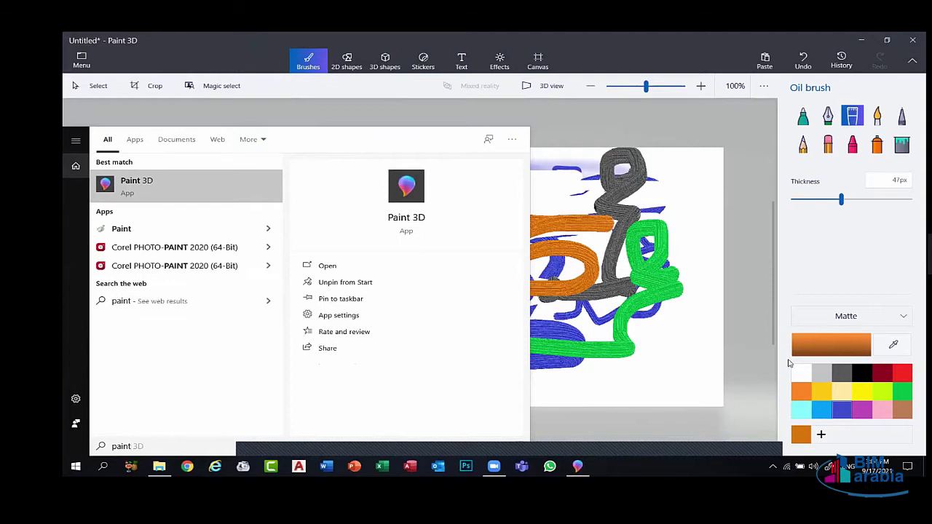
pyautogui.click(689, 68)
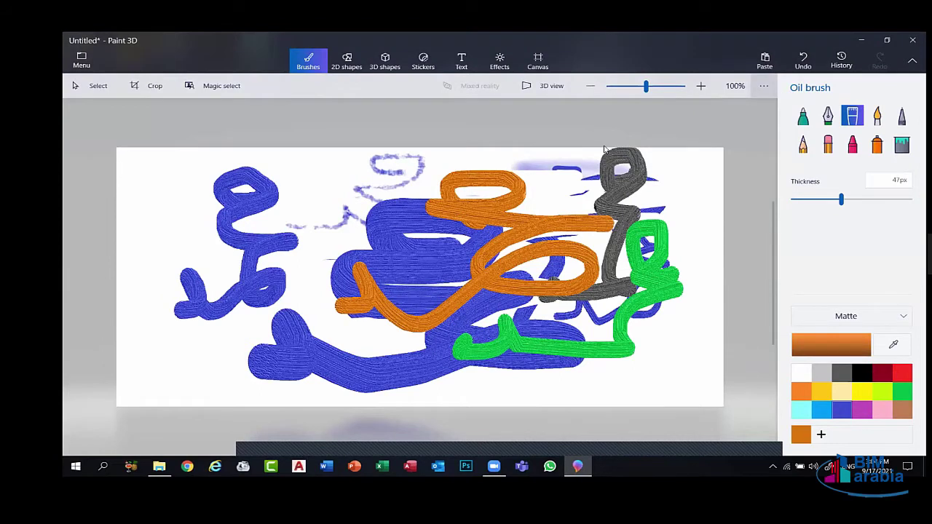
pyautogui.click(82, 61)
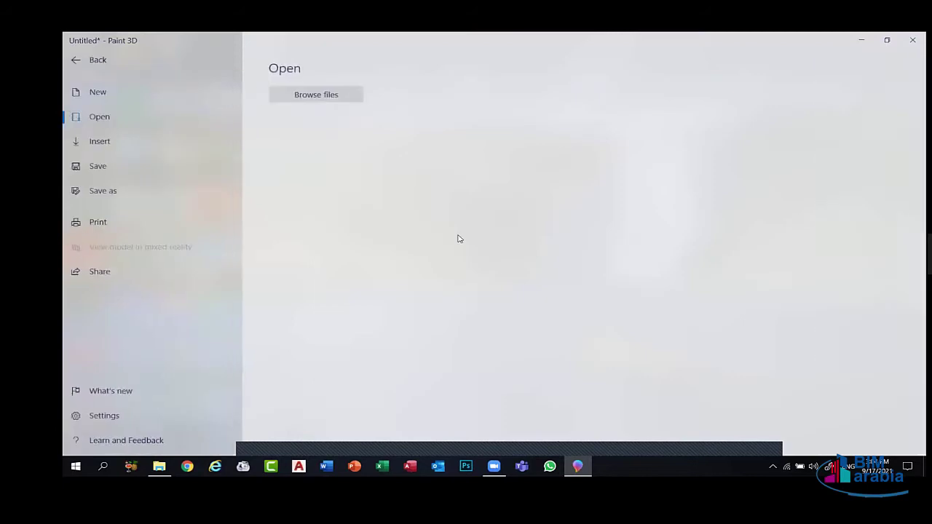
# Draw and resize a quarter-circle Arc from 2D shapes right of the canvas centre.
pyautogui.press('Escape')
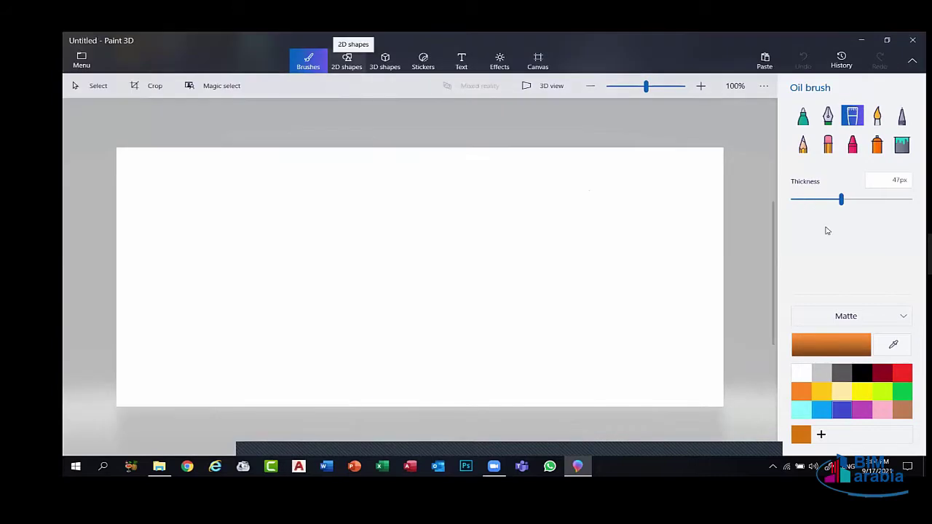
pyautogui.click(346, 62)
pyautogui.click(826, 219)
pyautogui.moveTo(617, 201)
pyautogui.mouseDown()
pyautogui.moveTo(377, 328)
pyautogui.moveTo(384, 331)
pyautogui.mouseUp()
pyautogui.moveTo(459, 332); pyautogui.dragTo(447, 314)
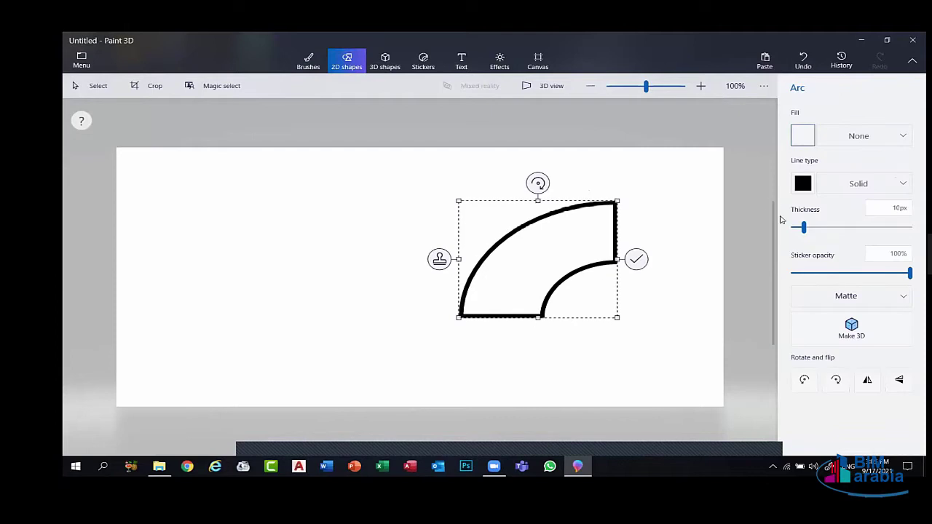
# Give the arc a blue fill, 16px dark red outline and 66% opacity.
pyautogui.click(803, 135)
pyautogui.click(771, 211)
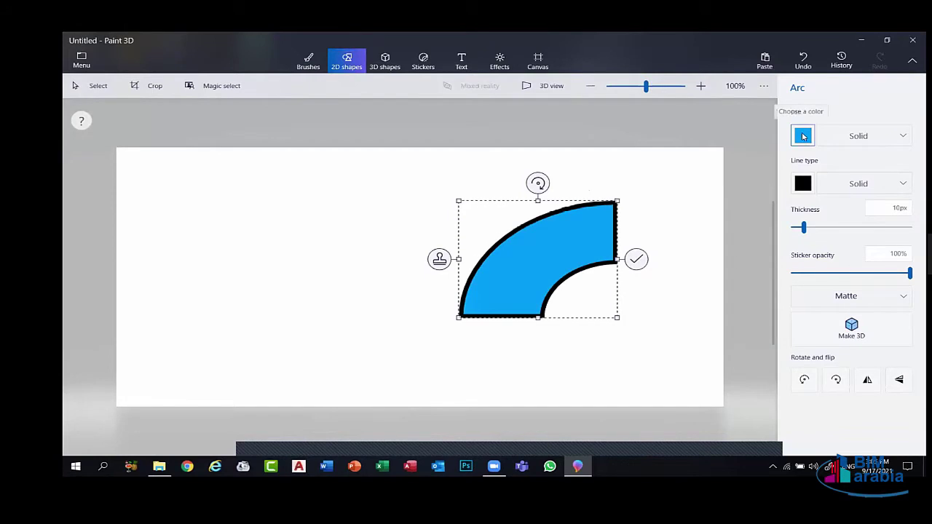
pyautogui.click(803, 184)
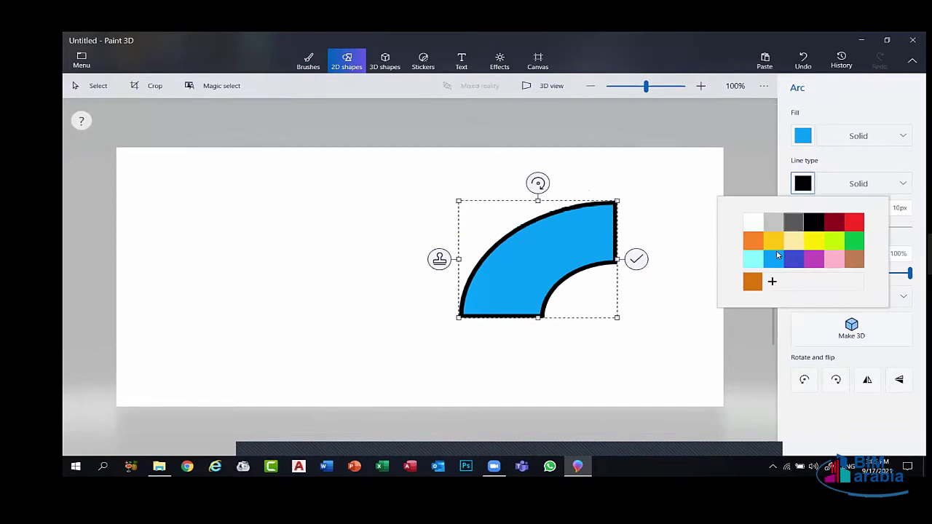
pyautogui.click(834, 222)
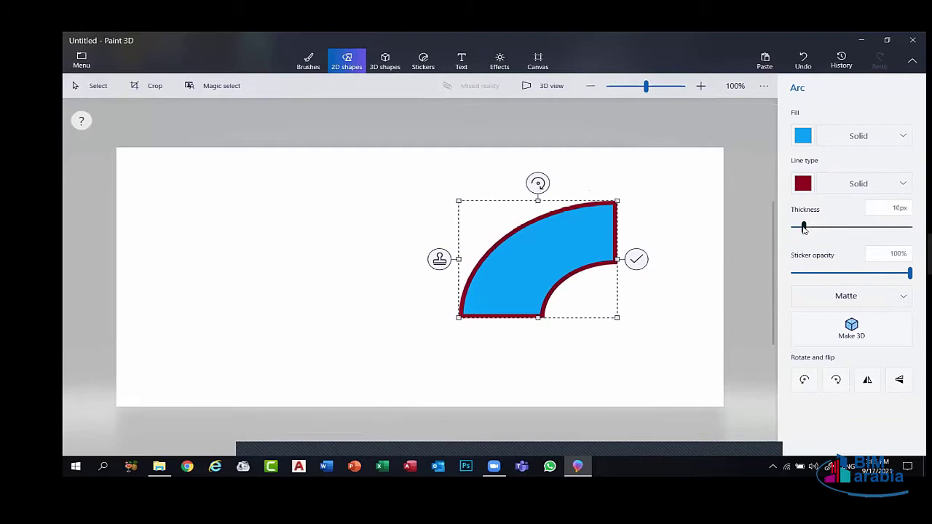
pyautogui.moveTo(803, 228); pyautogui.dragTo(811, 231)
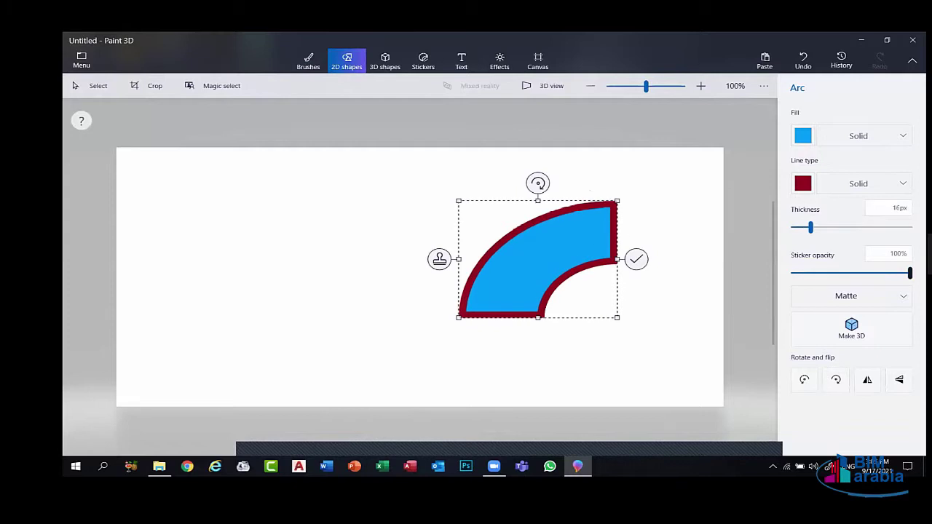
pyautogui.moveTo(910, 273); pyautogui.dragTo(884, 273)
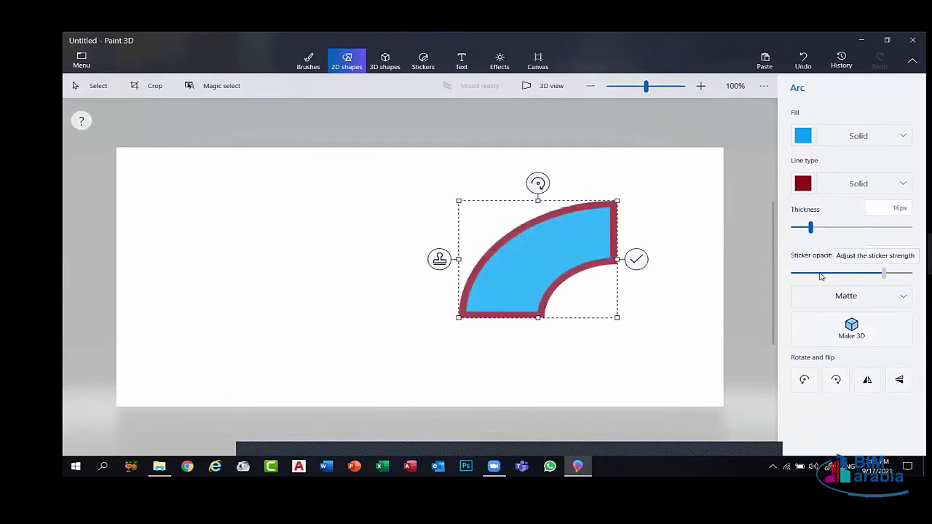
pyautogui.moveTo(821, 277); pyautogui.dragTo(869, 274)
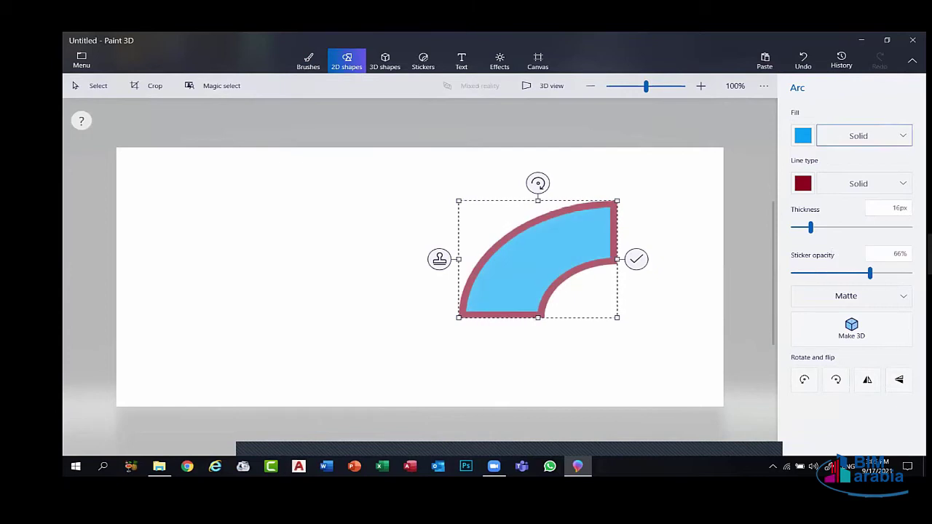
# Toggle the arc's fill off and back to solid blue, keeping a solid outline.
pyautogui.click(819, 133)
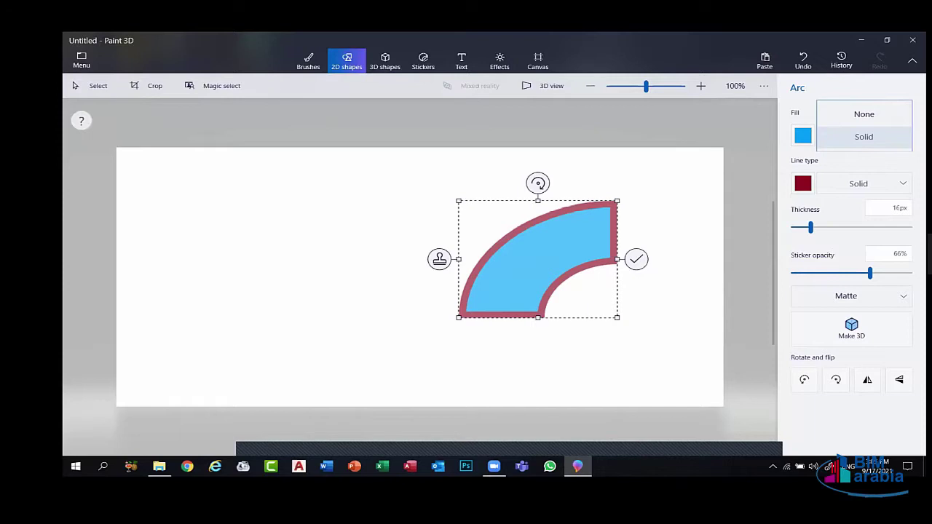
pyautogui.click(864, 136)
pyautogui.click(863, 136)
pyautogui.click(863, 113)
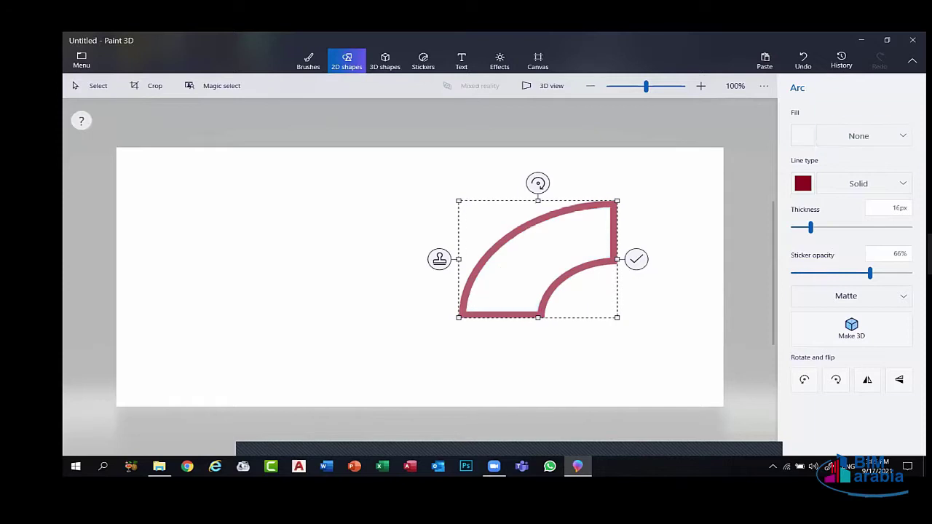
pyautogui.click(863, 137)
pyautogui.click(864, 158)
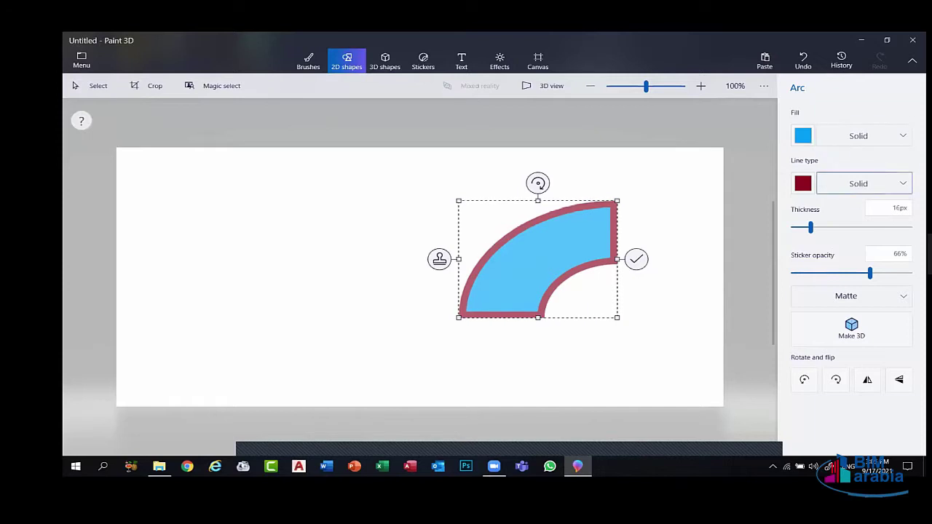
pyautogui.click(863, 183)
pyautogui.click(864, 183)
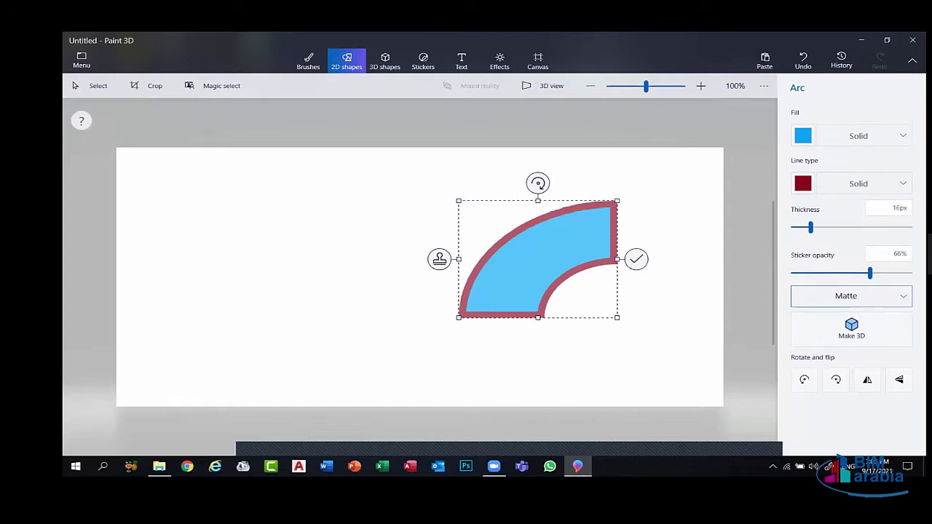
# Apply a Dull metal finish to the arc and convert it to 3D.
pyautogui.click(848, 297)
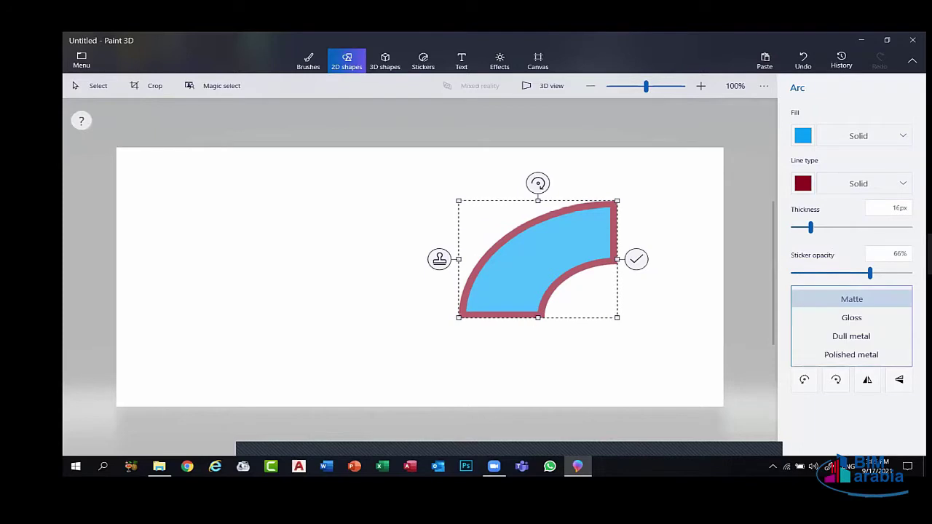
pyautogui.click(851, 298)
pyautogui.click(848, 296)
pyautogui.click(852, 316)
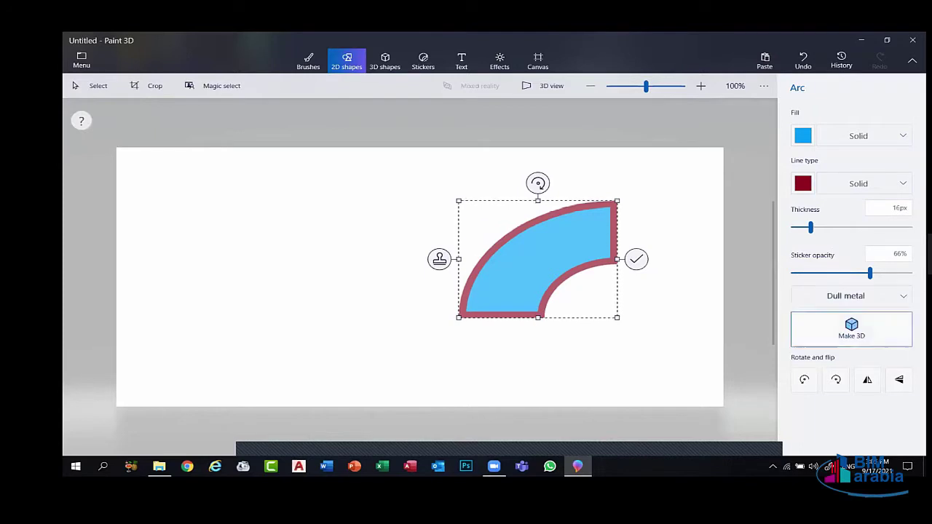
pyautogui.click(851, 329)
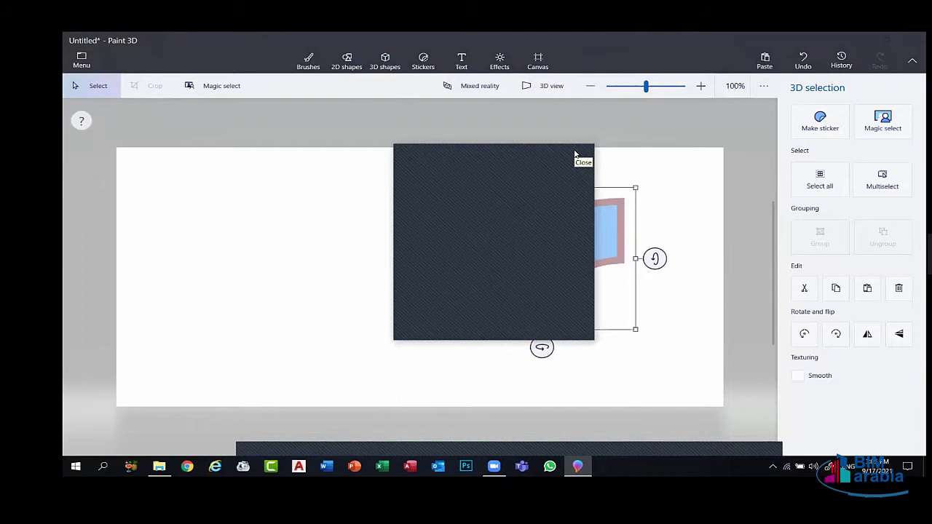
# Search Windows for 'الرسام ثلاث' after erasing a mistyped query, then close search back to the arc.
pyautogui.click(574, 153)
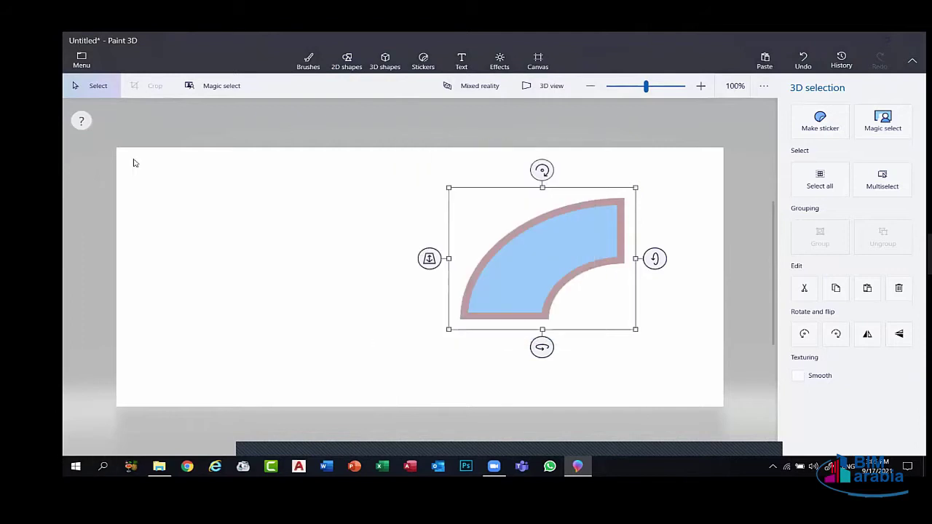
pyautogui.click(103, 466)
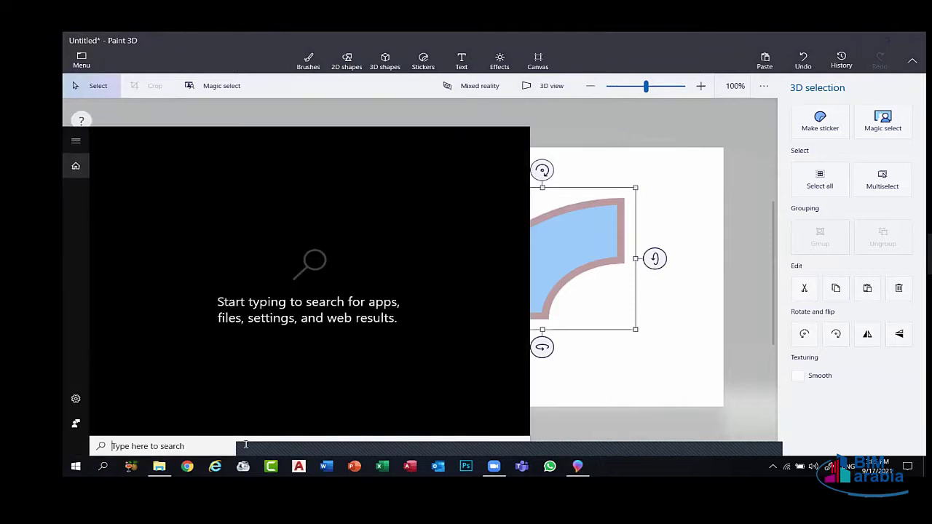
pyautogui.write('hgvsh')
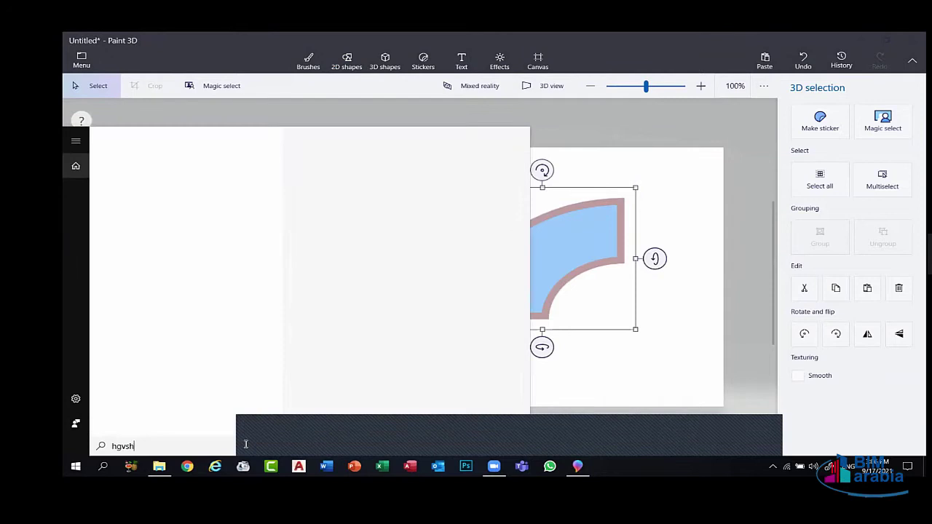
pyautogui.press('BackSpace')
pyautogui.press('BackSpace')
pyautogui.press('BackSpace')
pyautogui.press('BackSpace')
pyautogui.press('BackSpace')
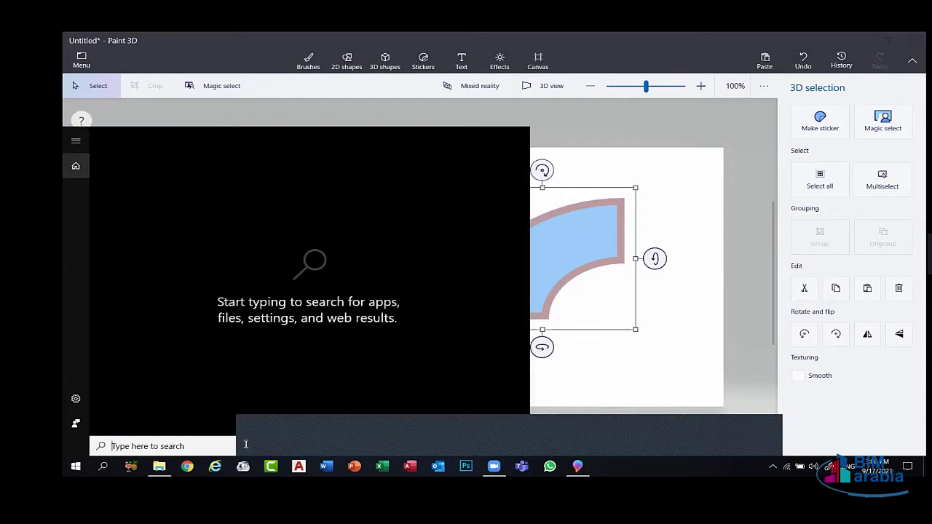
pyautogui.write('الر')
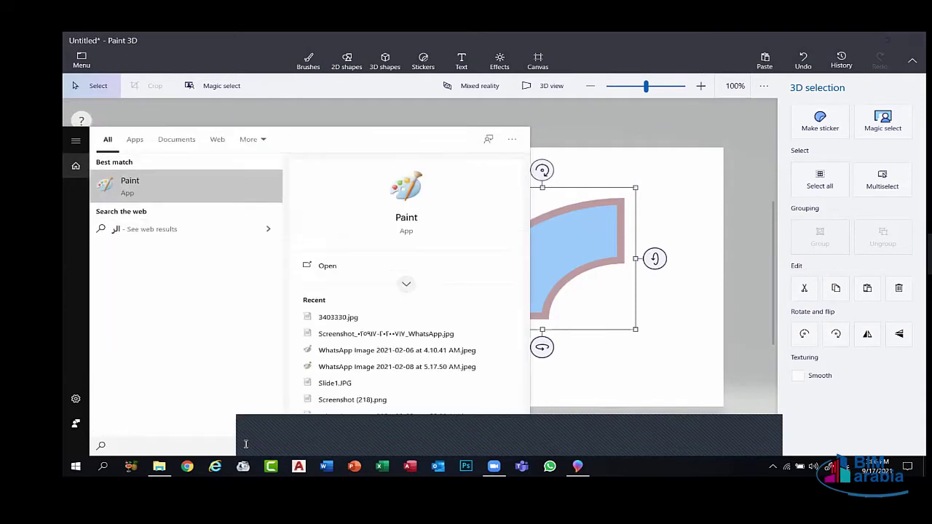
pyautogui.write('سام')
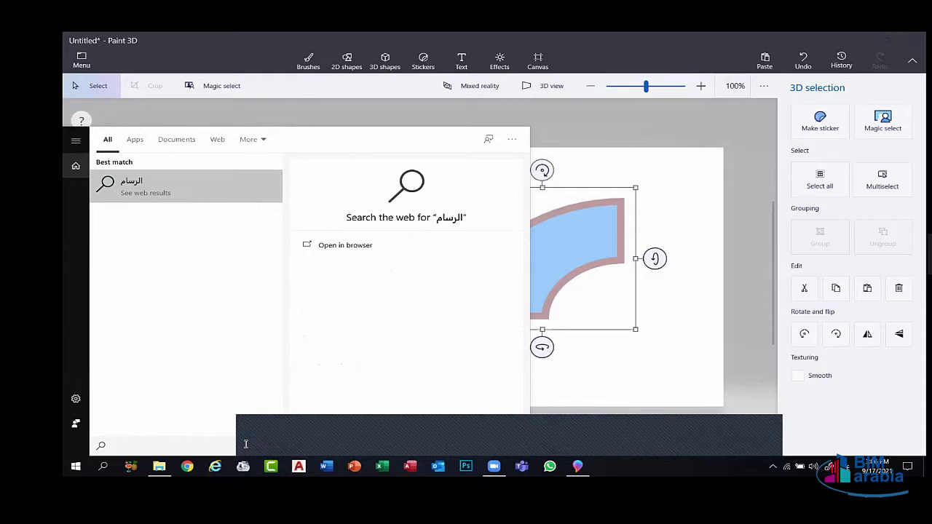
pyautogui.write(' ثلاث')
pyautogui.click(733, 187)
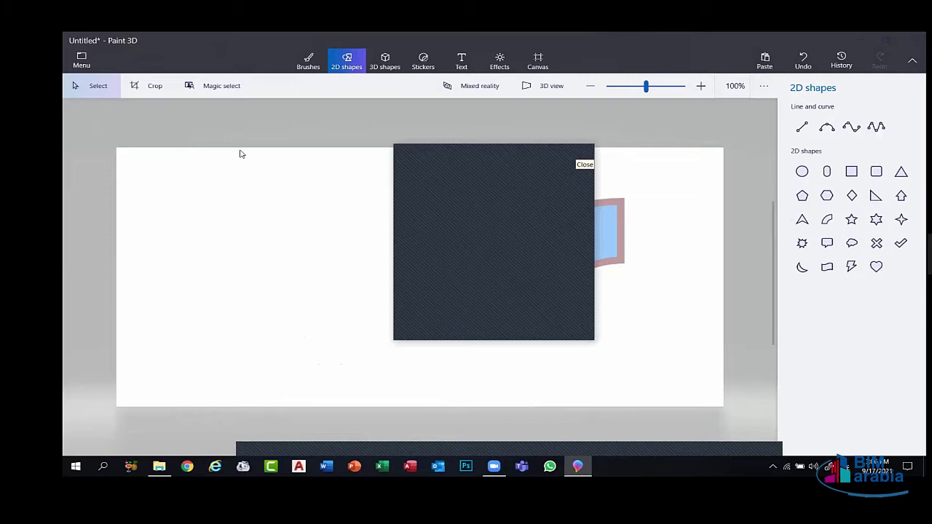
# Start a new canvas and draw a pentagon on its left side.
pyautogui.click(81, 59)
pyautogui.click(94, 90)
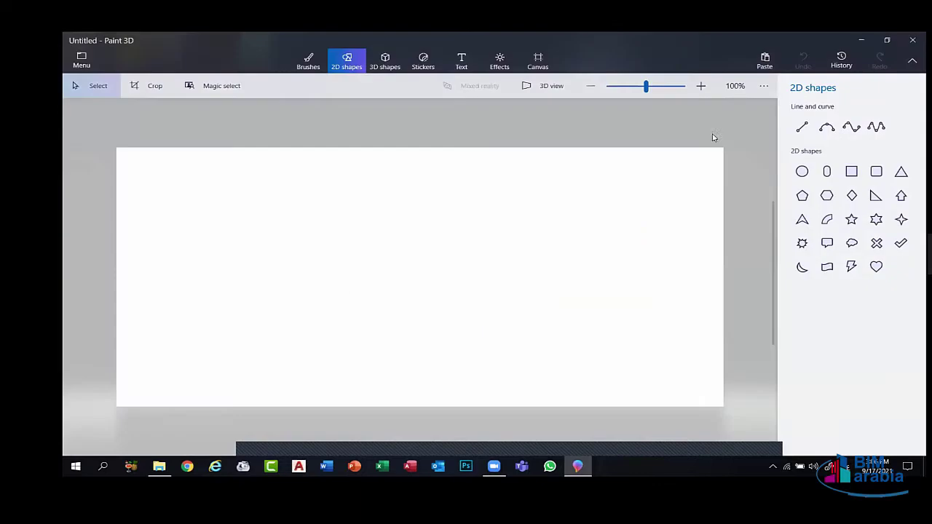
pyautogui.click(801, 195)
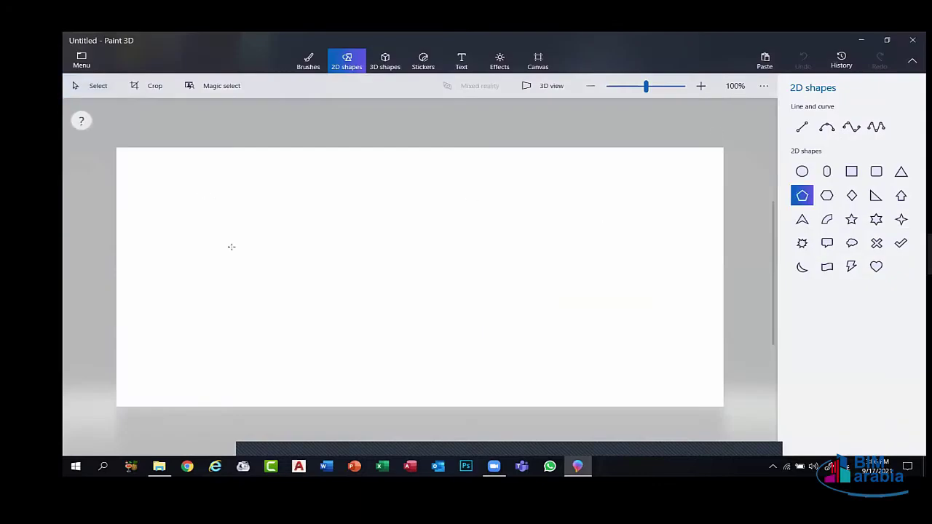
pyautogui.moveTo(202, 195); pyautogui.dragTo(380, 332)
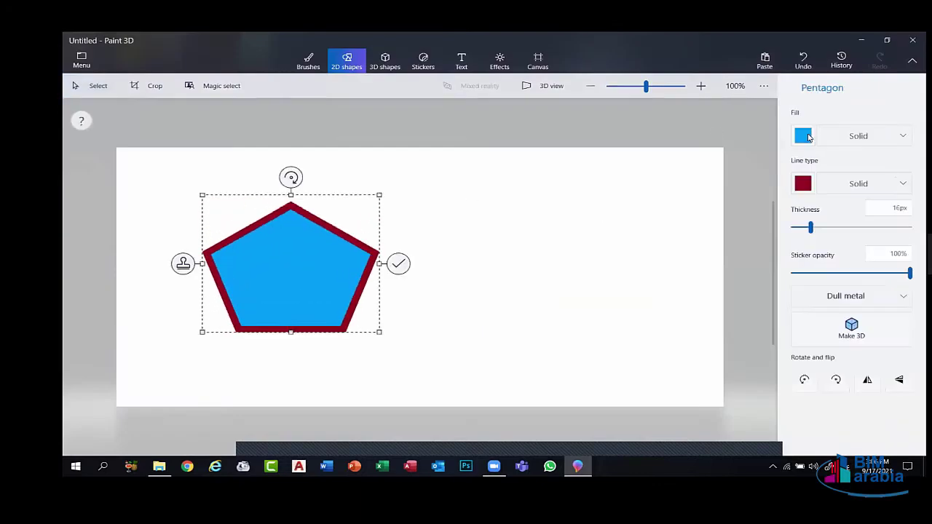
# Fill the pentagon yellow with a light cyan outline, place it, nudge it and deselect.
pyautogui.click(804, 136)
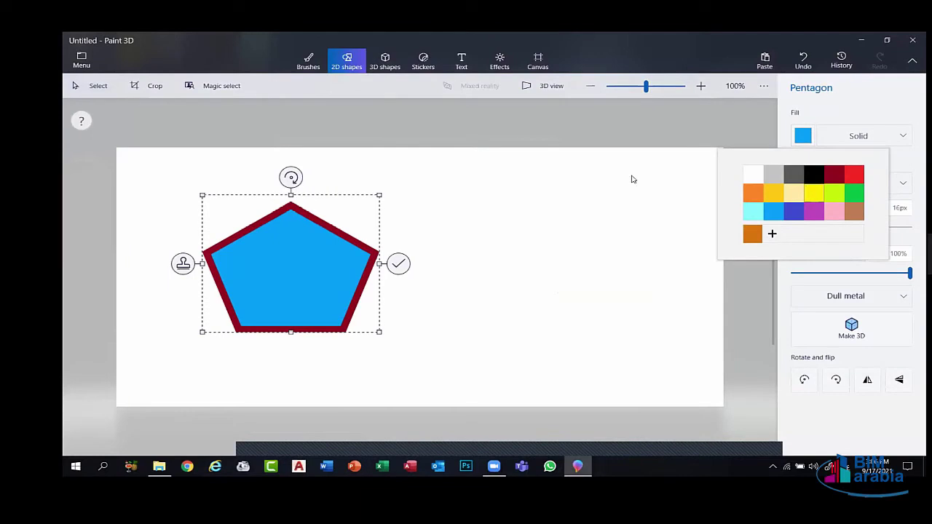
pyautogui.click(814, 192)
pyautogui.click(803, 183)
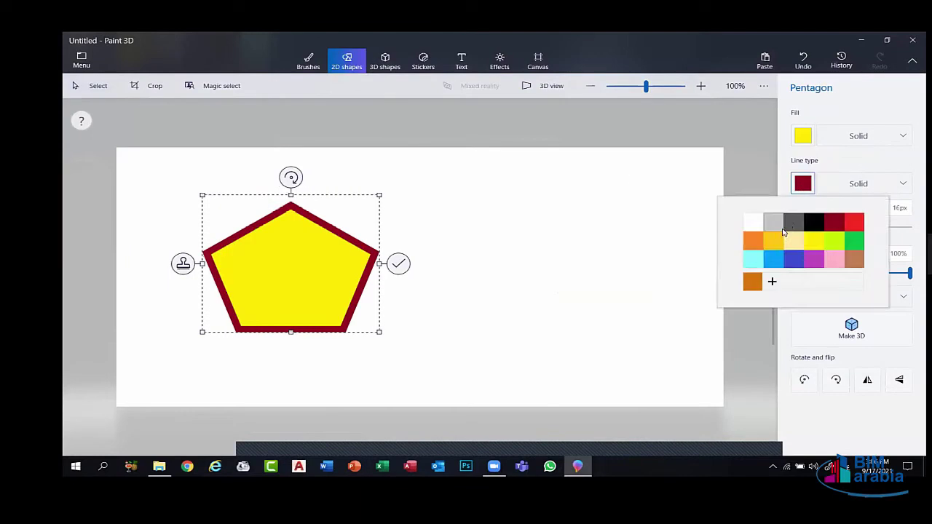
pyautogui.click(752, 260)
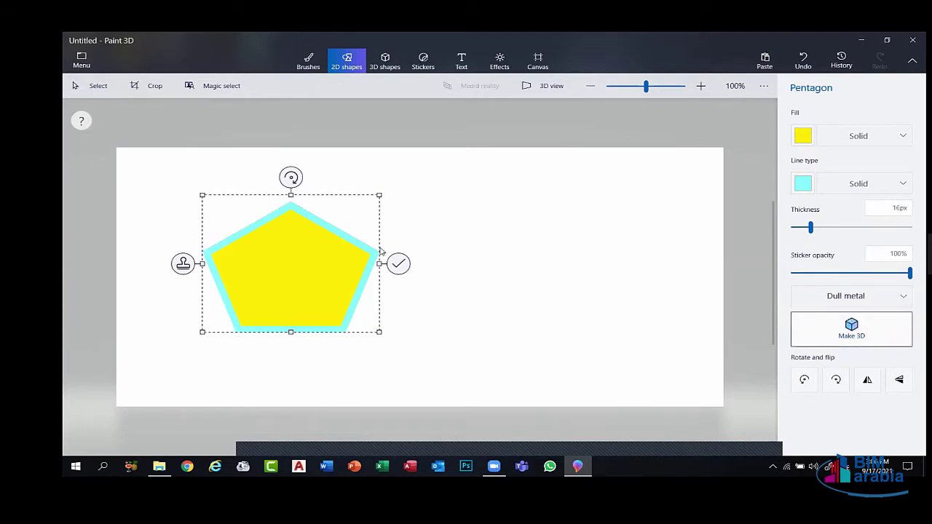
pyautogui.click(186, 255)
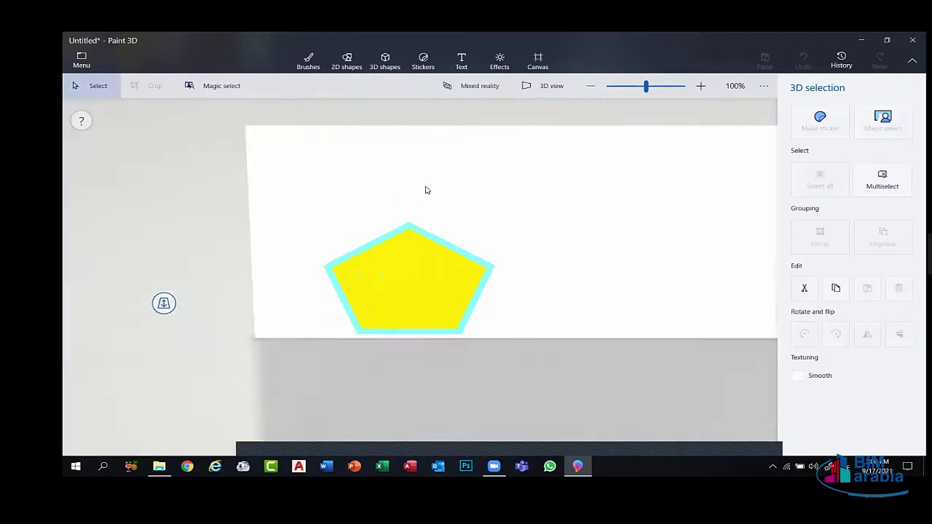
pyautogui.moveTo(427, 292); pyautogui.dragTo(474, 235)
pyautogui.press('Escape')
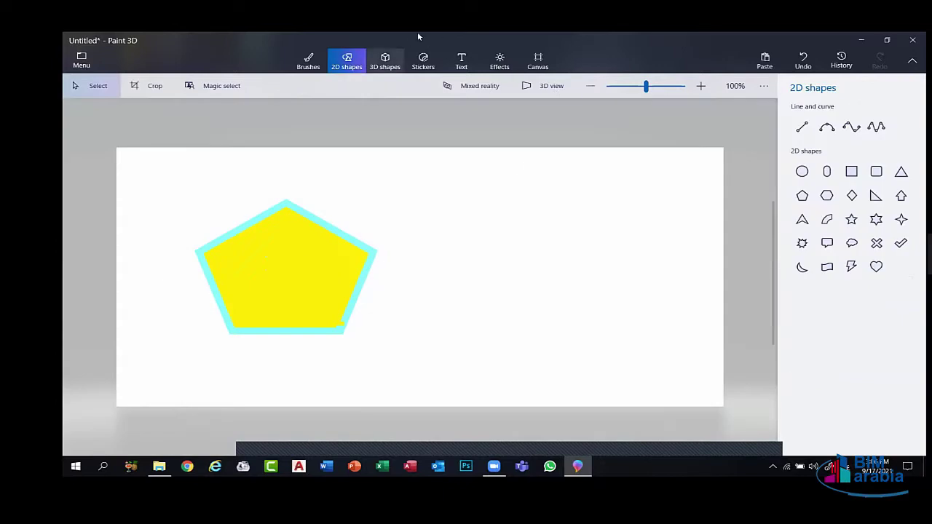
# Insert a 3D person model, then place a fish model to its right.
pyautogui.click(390, 62)
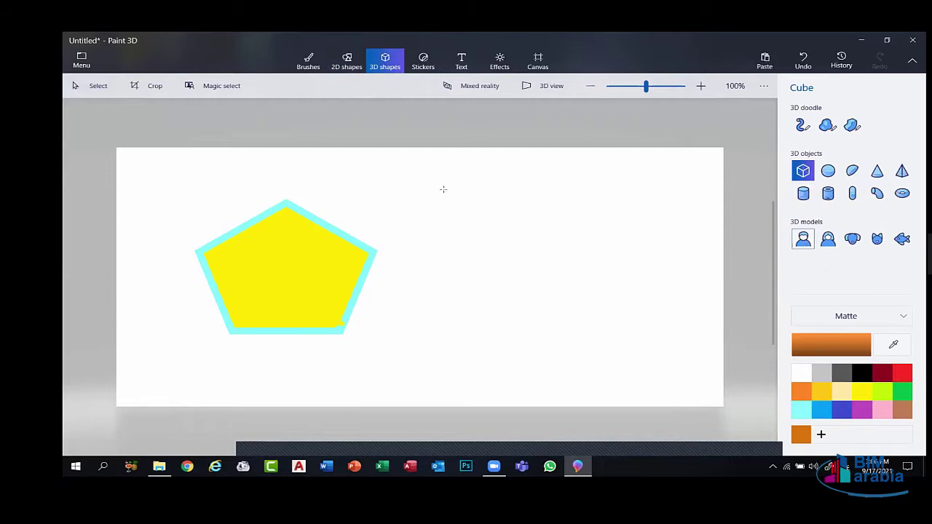
pyautogui.click(592, 434)
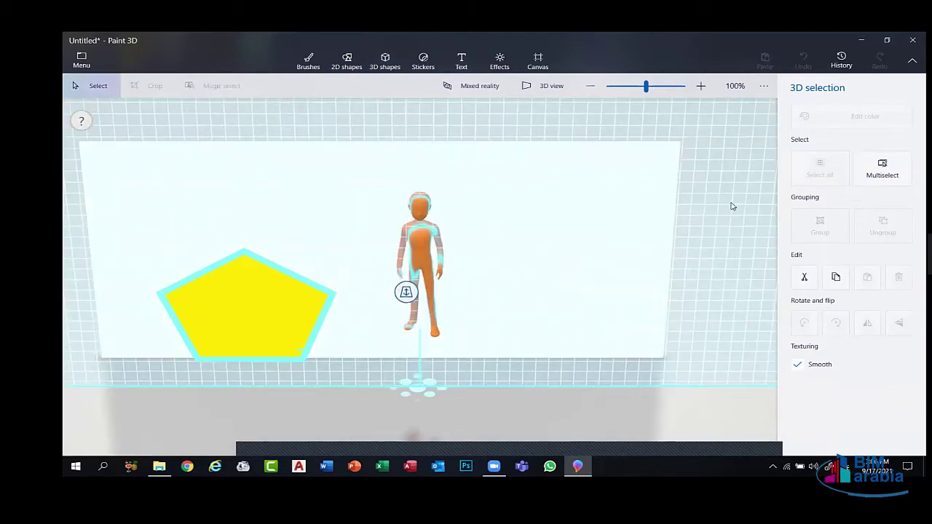
pyautogui.click(385, 61)
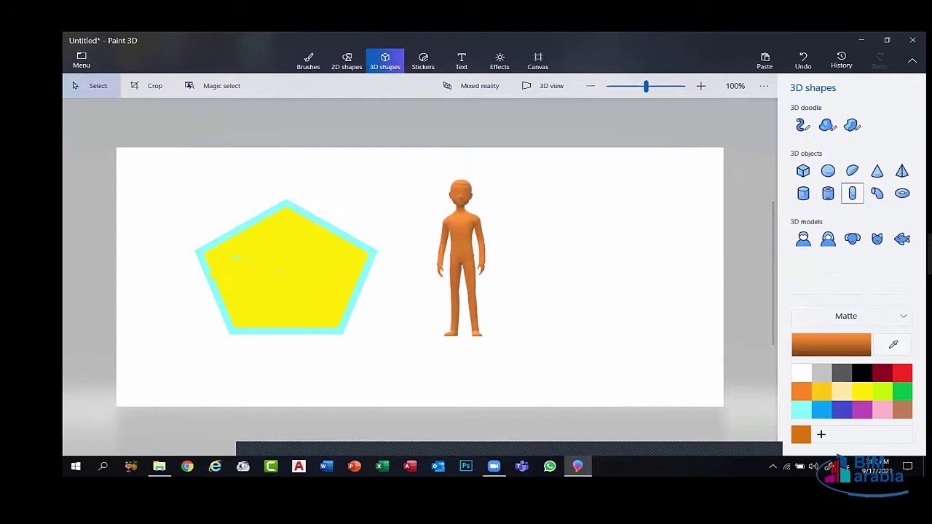
pyautogui.click(902, 238)
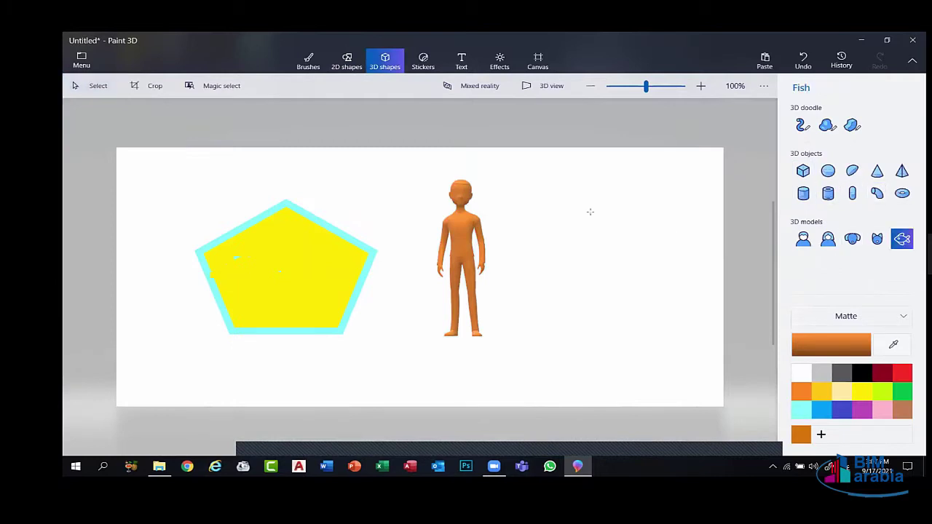
pyautogui.click(691, 255)
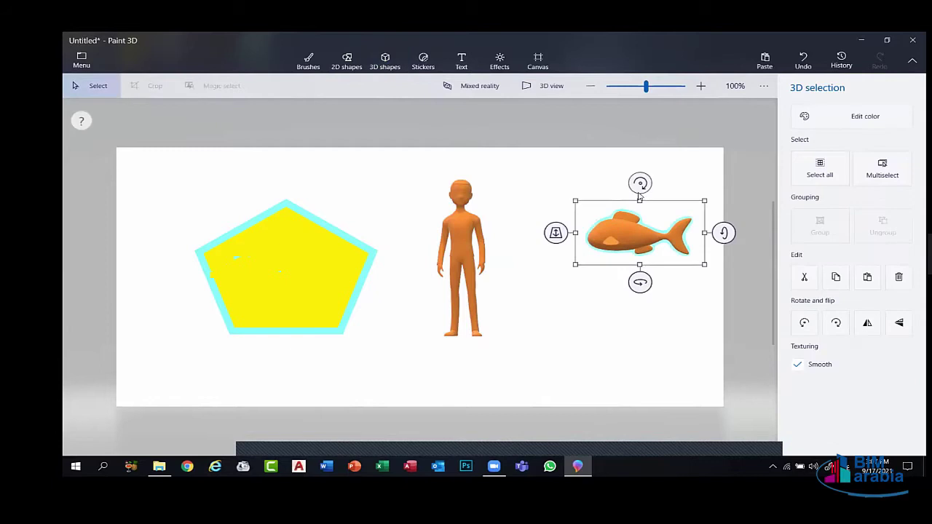
pyautogui.moveTo(691, 275); pyautogui.dragTo(696, 274)
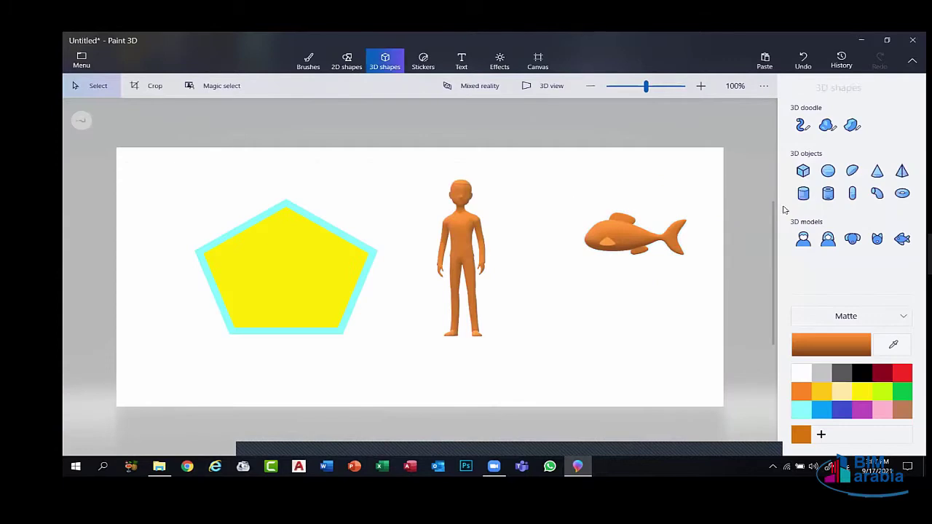
# Draw and widen a trial cylinder, cut it and the fish away, then select the person.
pyautogui.moveTo(539, 280); pyautogui.dragTo(653, 364)
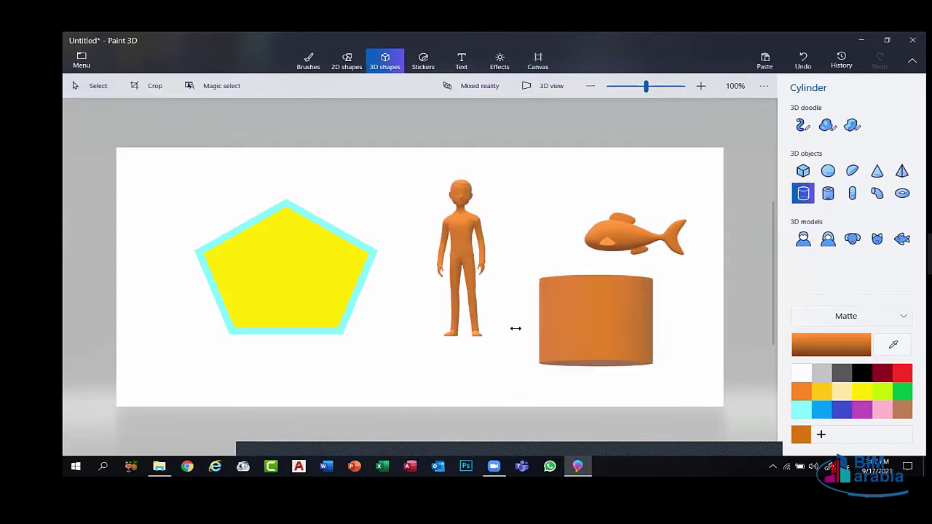
pyautogui.moveTo(507, 324); pyautogui.dragTo(751, 270)
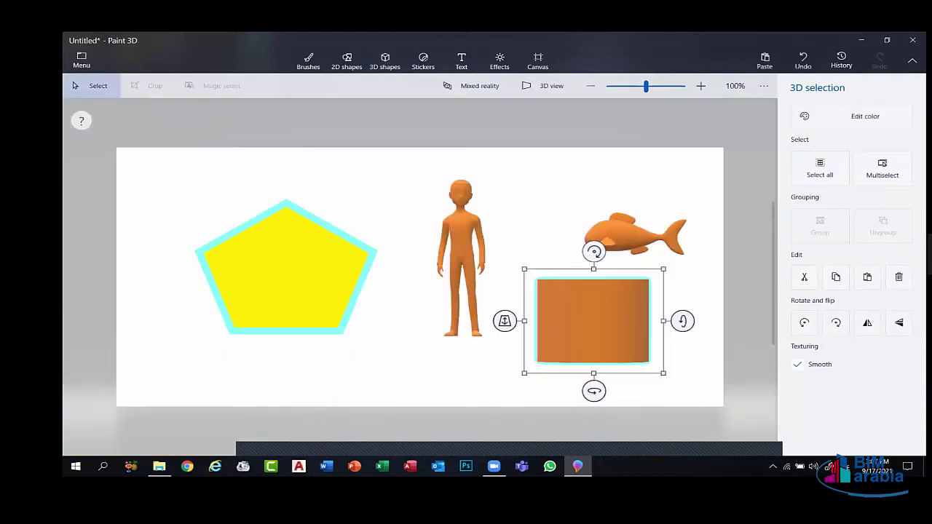
pyautogui.click(804, 277)
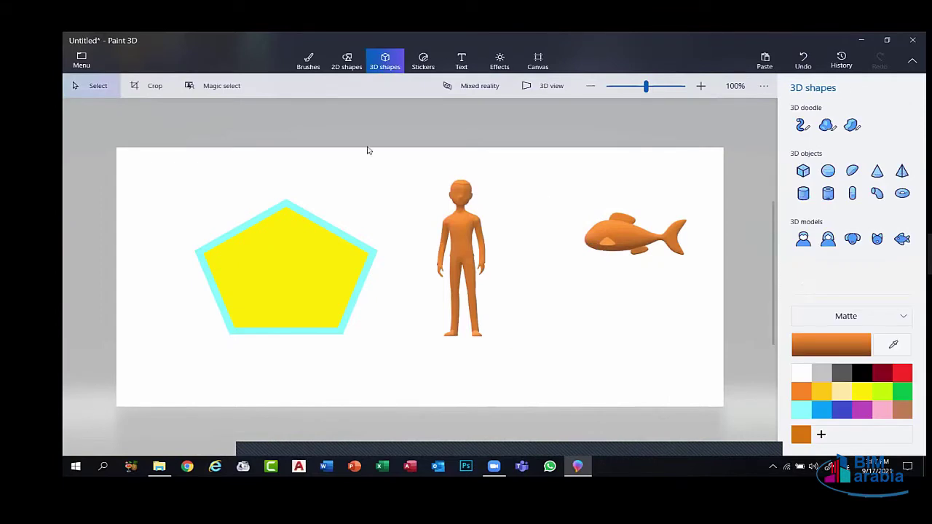
pyautogui.click(632, 239)
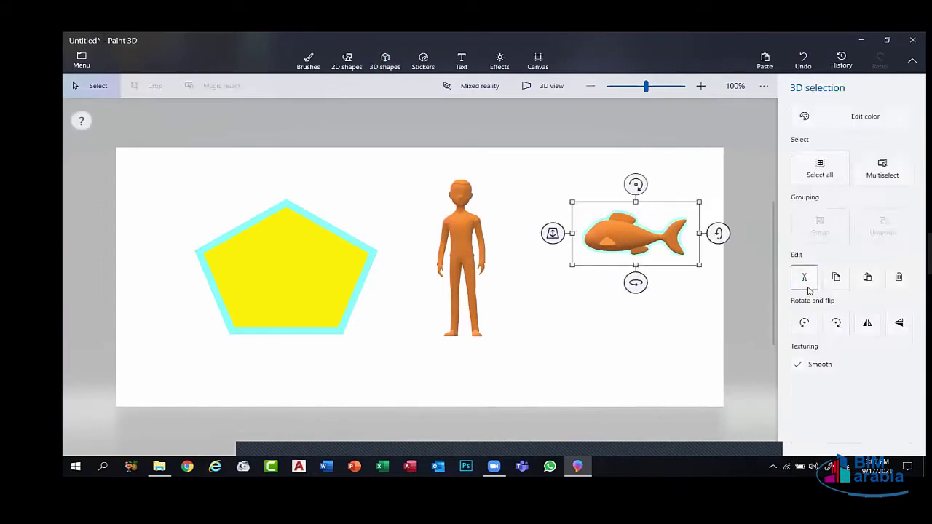
pyautogui.click(804, 278)
pyautogui.click(466, 241)
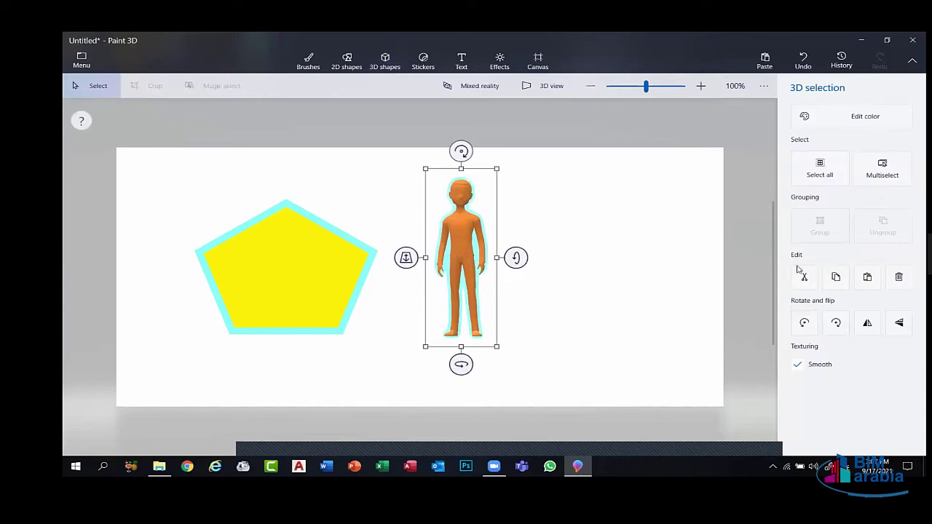
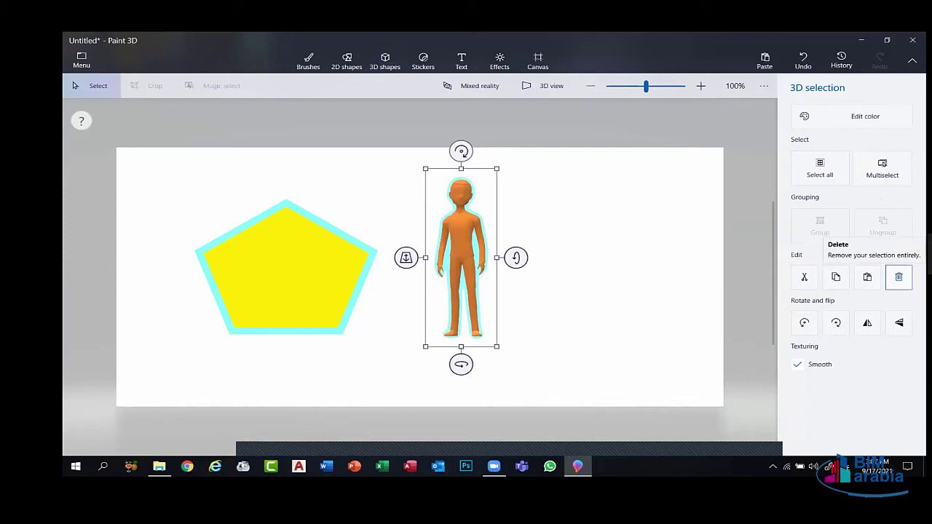
# Rotate and flip the figure each way, ending upright and unmirrored.
pyautogui.click(804, 324)
pyautogui.click(804, 324)
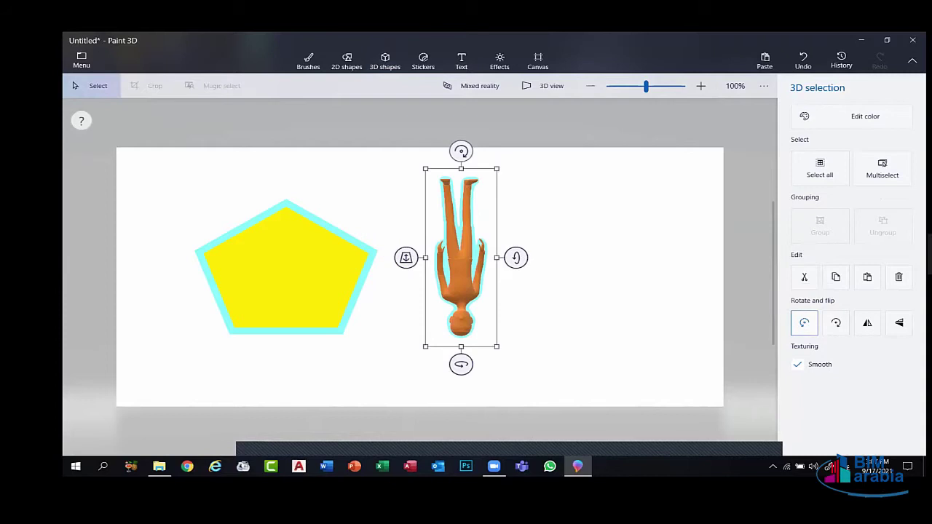
pyautogui.click(836, 323)
pyautogui.click(836, 323)
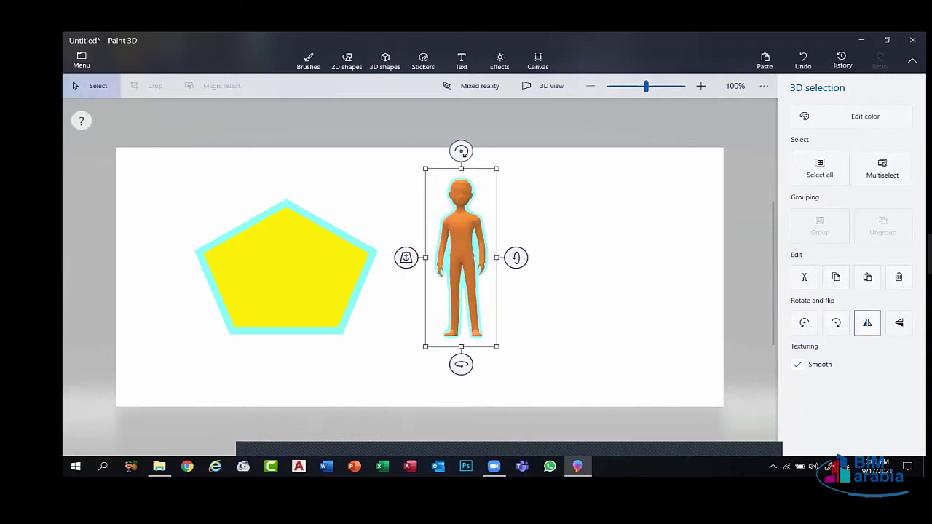
pyautogui.click(867, 322)
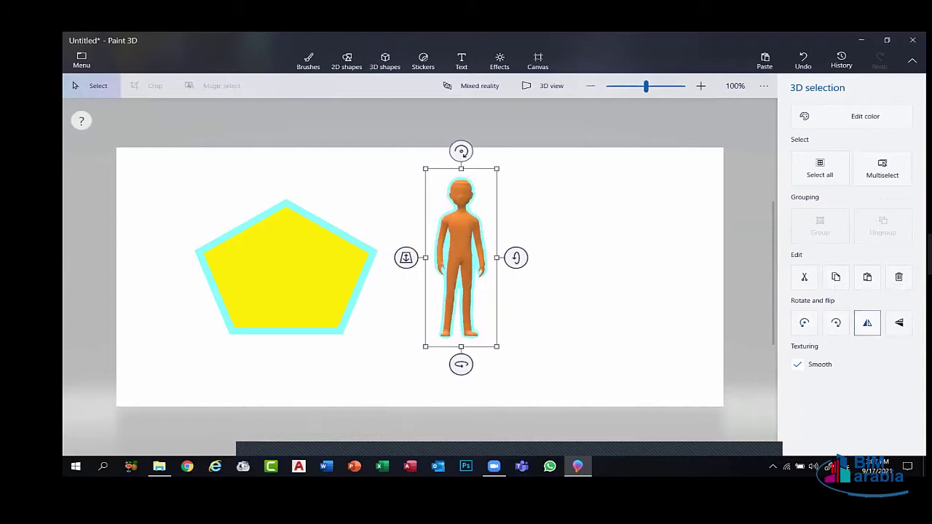
pyautogui.click(867, 322)
pyautogui.click(867, 322)
pyautogui.click(867, 323)
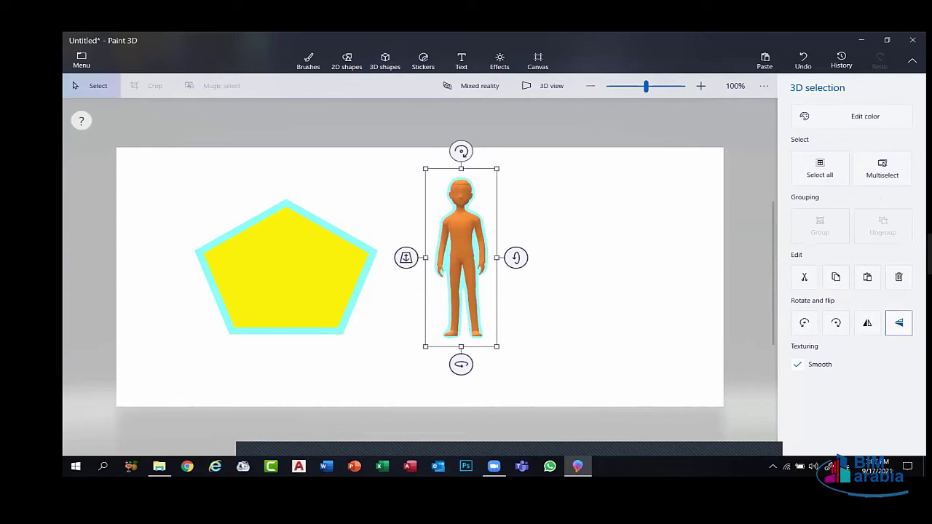
pyautogui.click(898, 322)
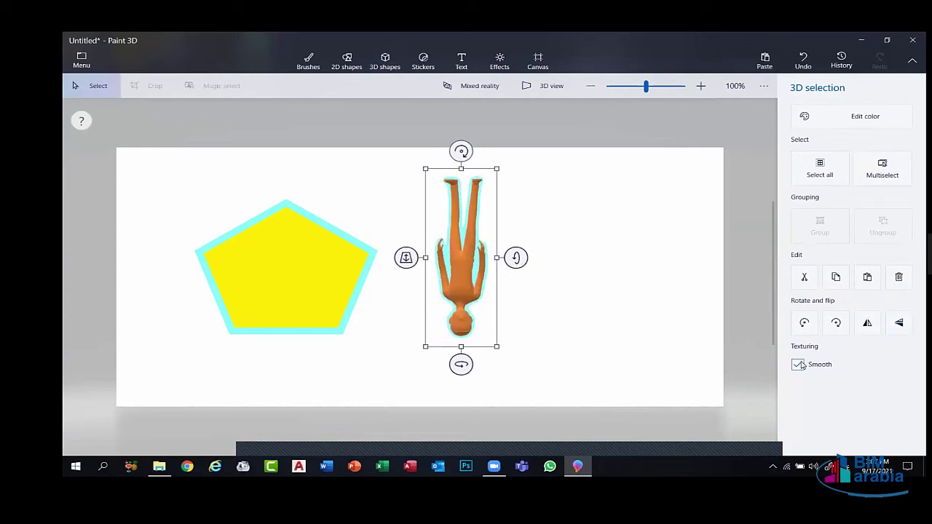
pyautogui.click(899, 322)
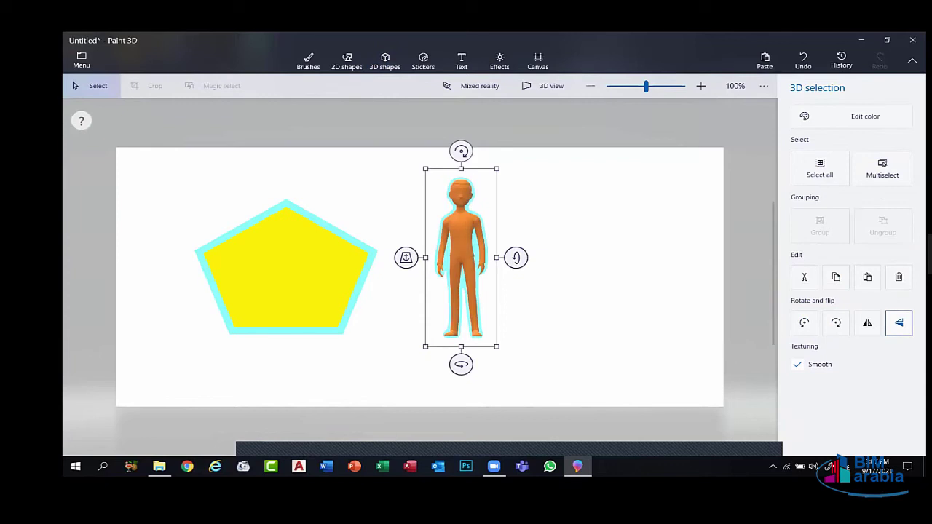
# Toggle smooth texturing and multi-select on the figure, then undo and redo.
pyautogui.click(797, 367)
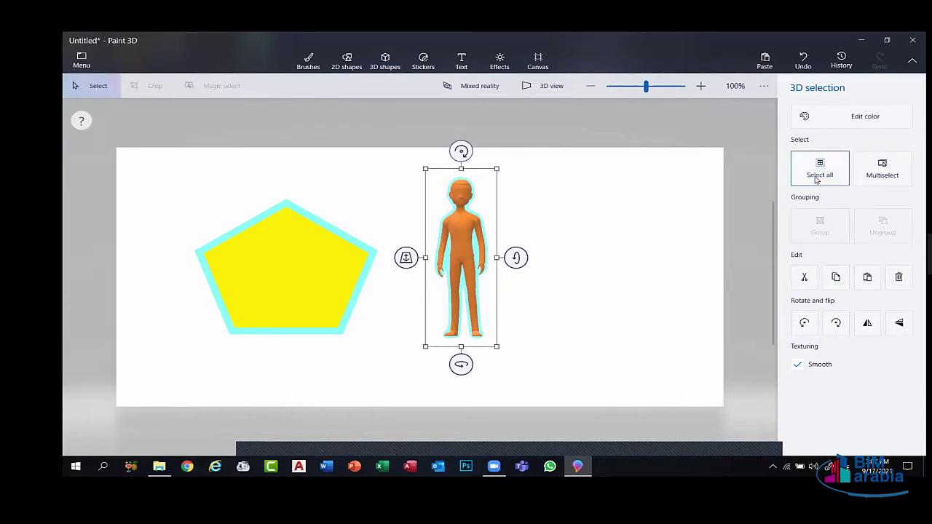
pyautogui.click(882, 168)
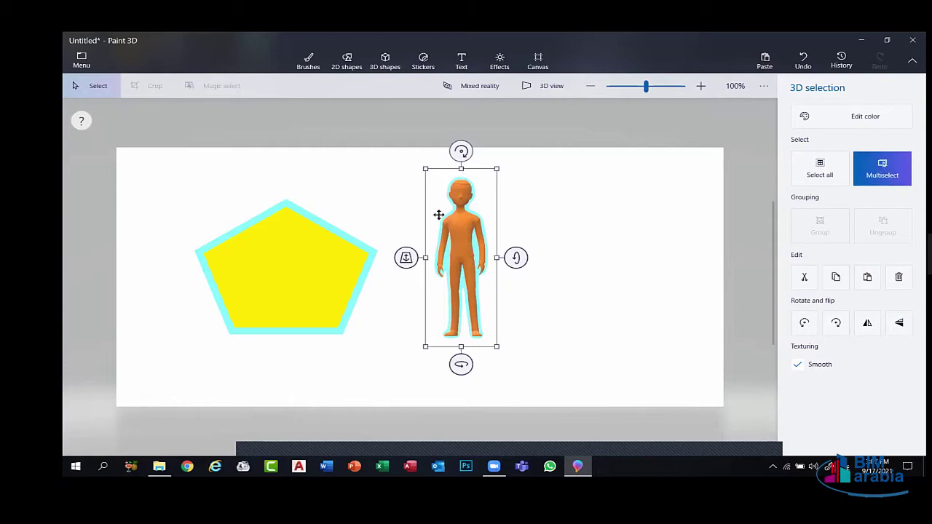
pyautogui.hotkey('ctrl', 'z')
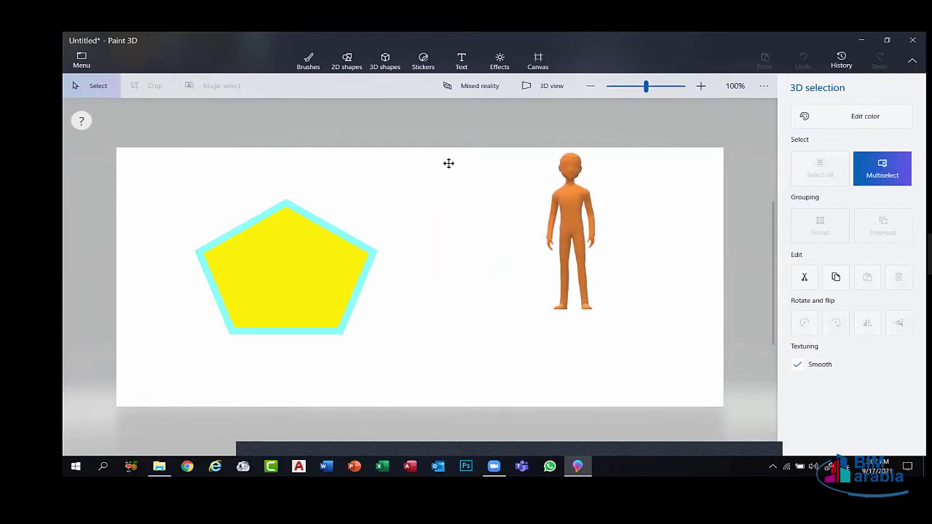
pyautogui.hotkey('ctrl', 'z')
pyautogui.hotkey('ctrl', 'z')
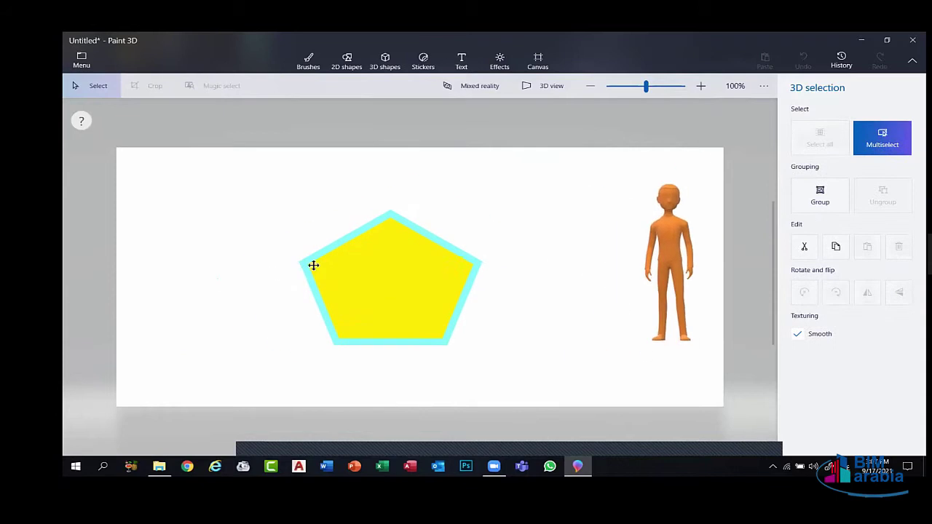
pyautogui.hotkey('ctrl', 'y')
pyautogui.hotkey('ctrl', 'y')
pyautogui.hotkey('ctrl', 'y')
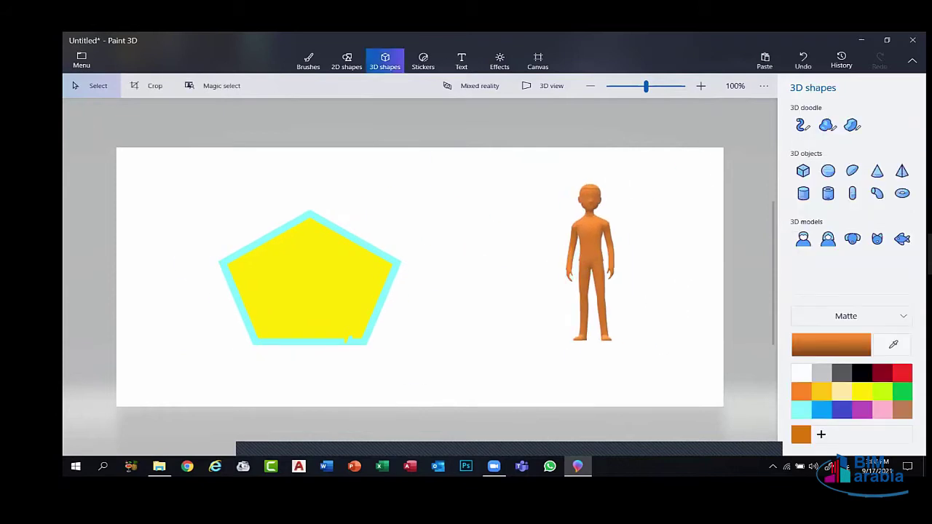
# Move the figure to the canvas's right side and recolour it lime green.
pyautogui.moveTo(610, 238); pyautogui.dragTo(651, 205)
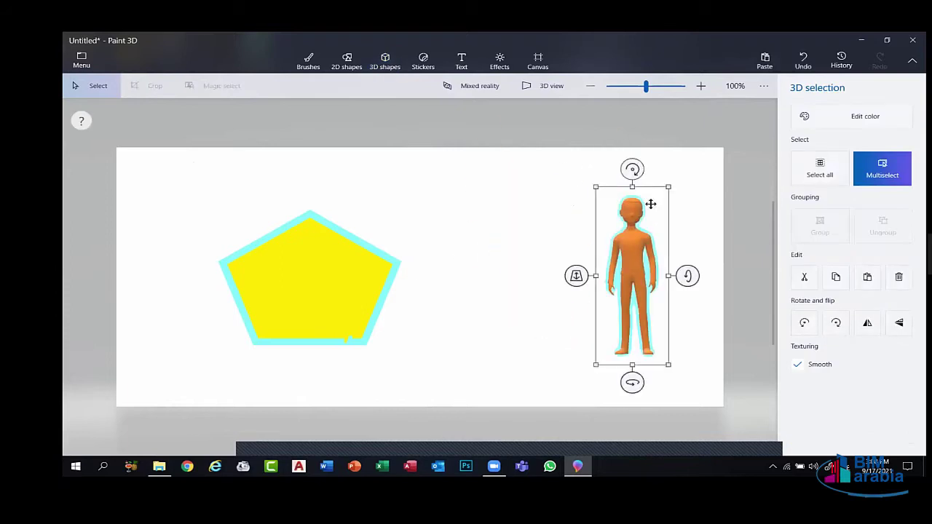
pyautogui.click(826, 110)
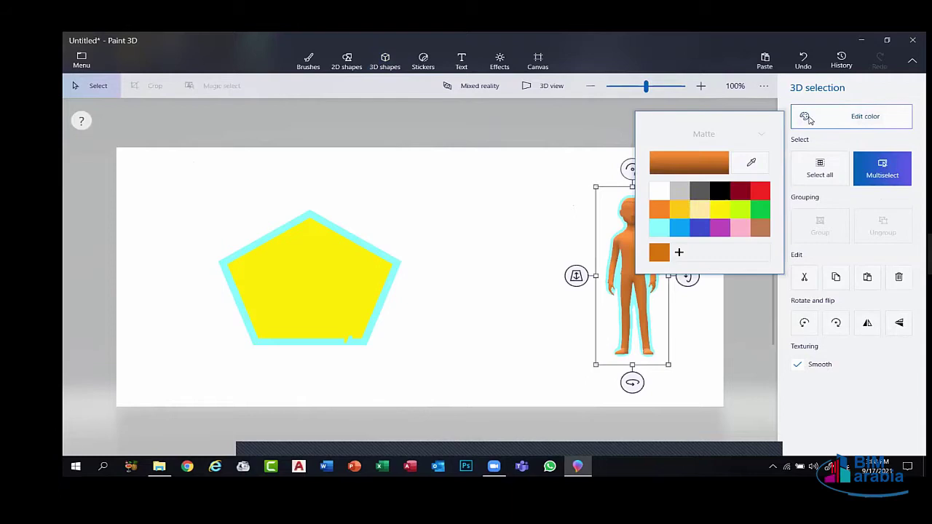
pyautogui.click(740, 213)
pyautogui.click(629, 253)
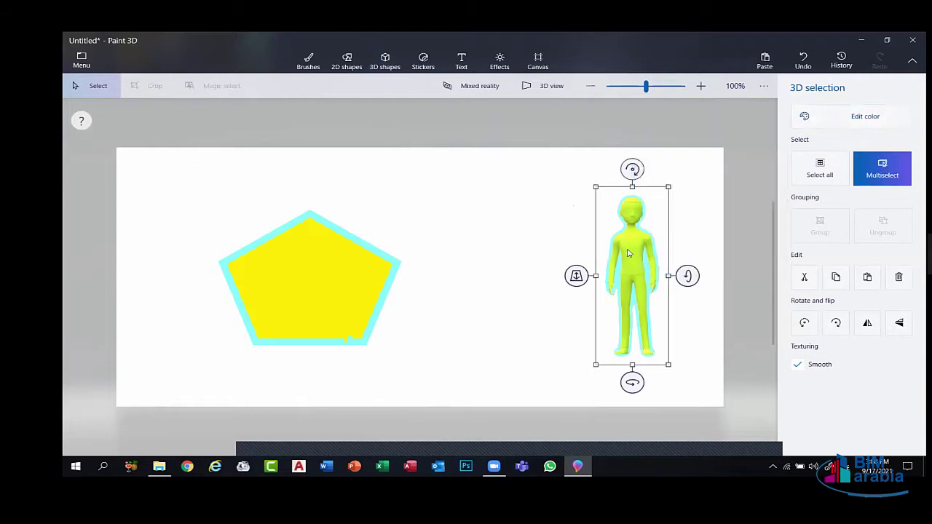
pyautogui.press('Escape')
pyautogui.click(639, 278)
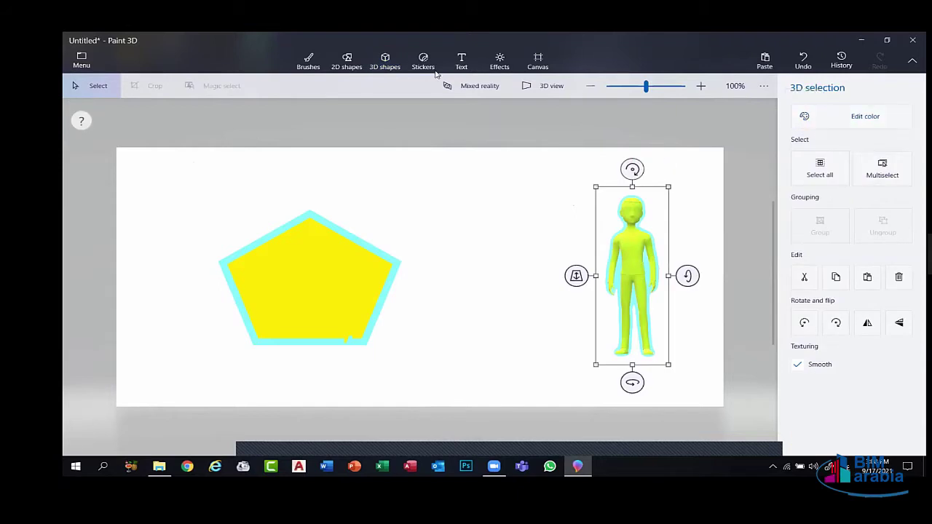
# Place a sun sticker, make it 3D, and move it beside the pentagon.
pyautogui.click(385, 62)
pyautogui.click(430, 64)
pyautogui.click(867, 176)
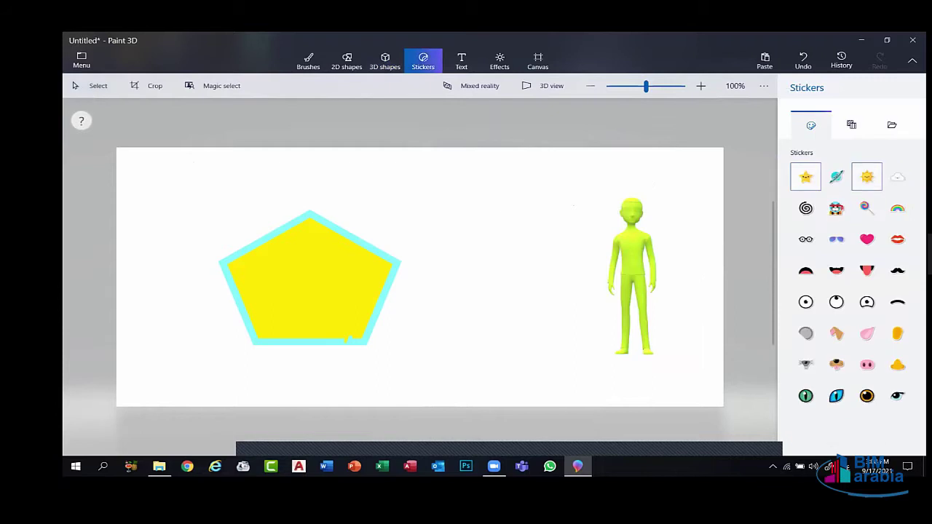
pyautogui.moveTo(445, 163); pyautogui.dragTo(555, 260)
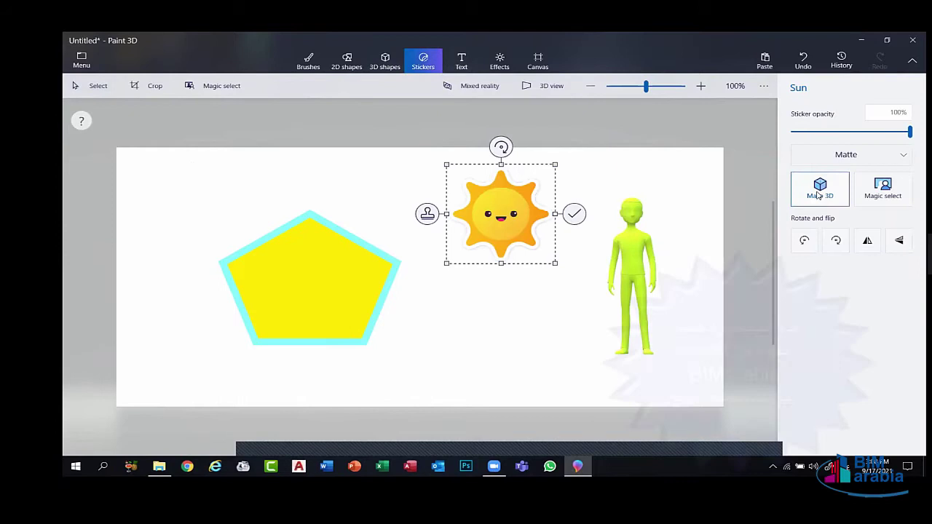
pyautogui.click(819, 191)
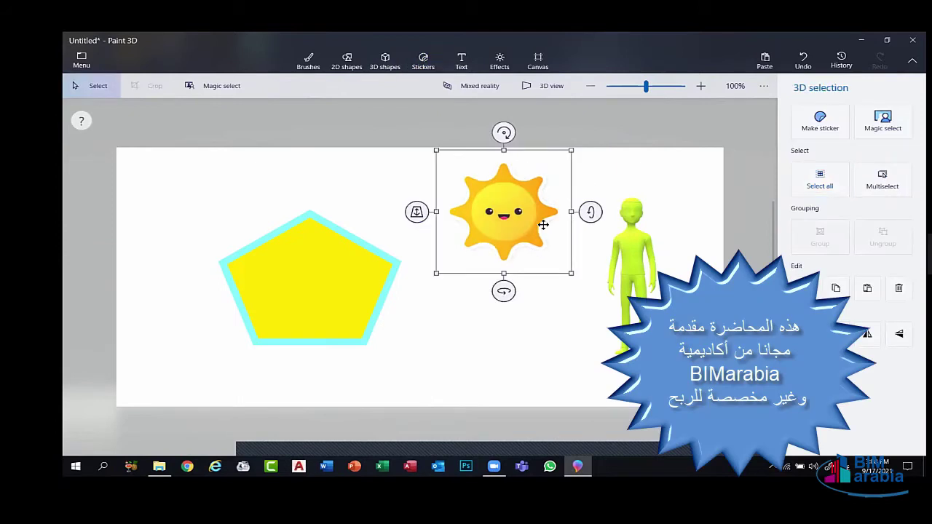
pyautogui.moveTo(543, 225); pyautogui.dragTo(375, 197)
# Stamp a round green hedge texture to the left of the figure.
pyautogui.click(423, 61)
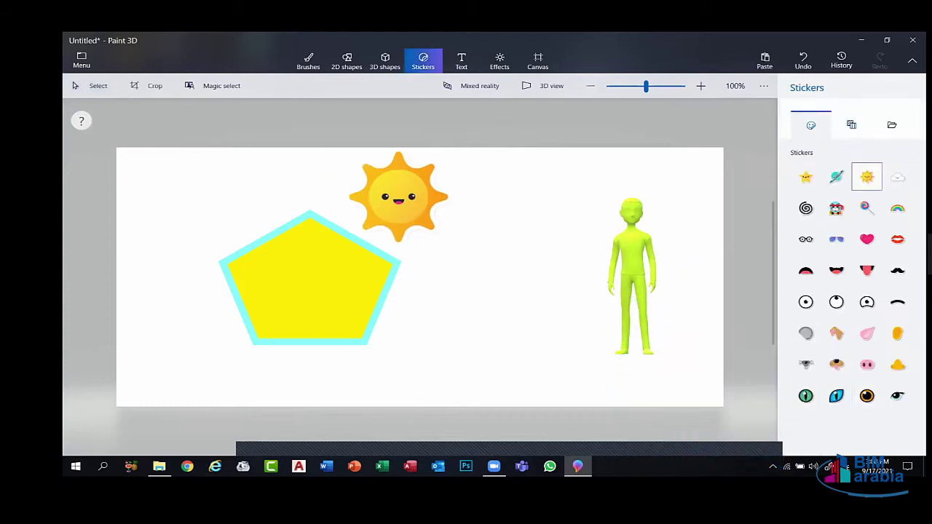
pyautogui.click(852, 125)
pyautogui.click(806, 208)
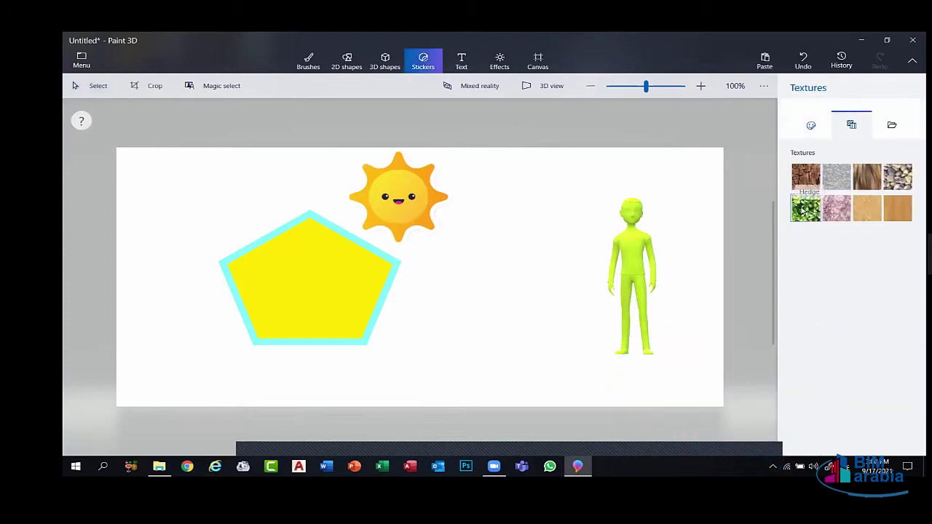
pyautogui.moveTo(535, 204); pyautogui.dragTo(523, 214)
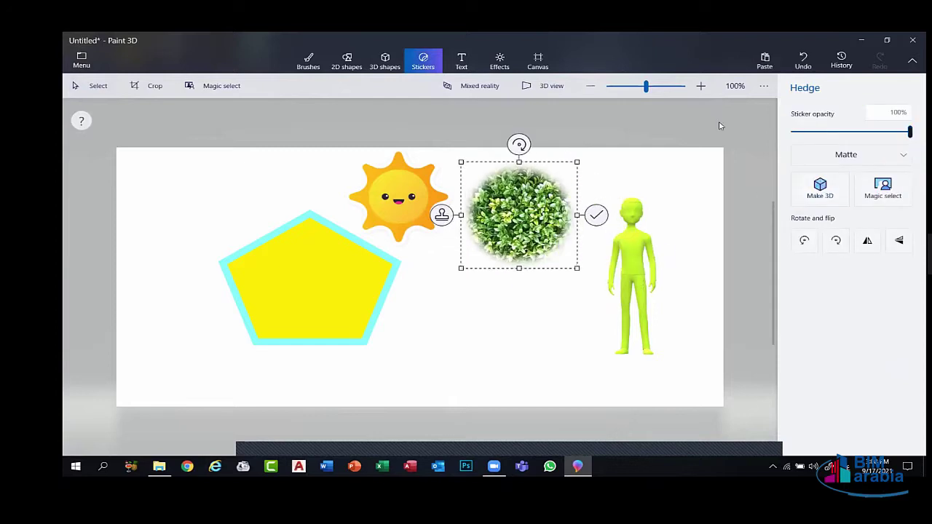
pyautogui.moveTo(909, 132); pyautogui.dragTo(911, 131)
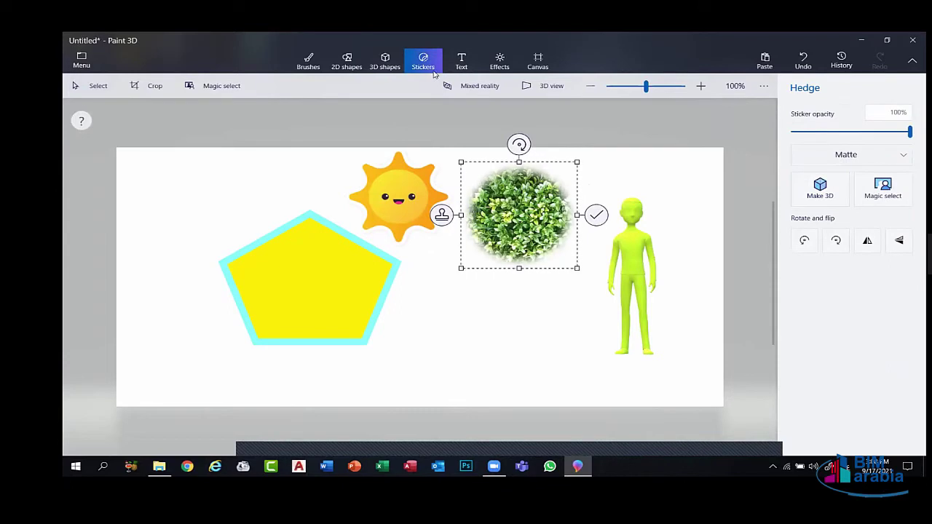
pyautogui.click(500, 308)
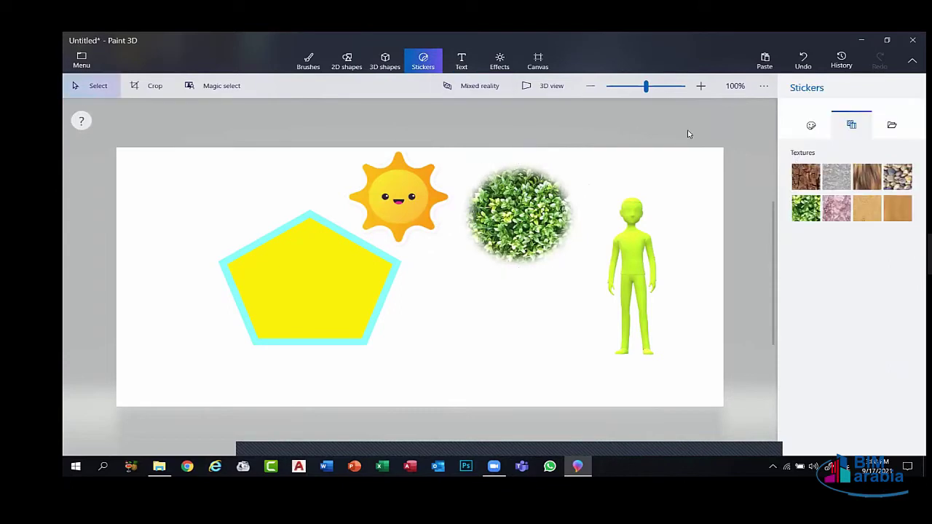
# Stamp a large gravel texture circle below the hedge.
pyautogui.click(897, 176)
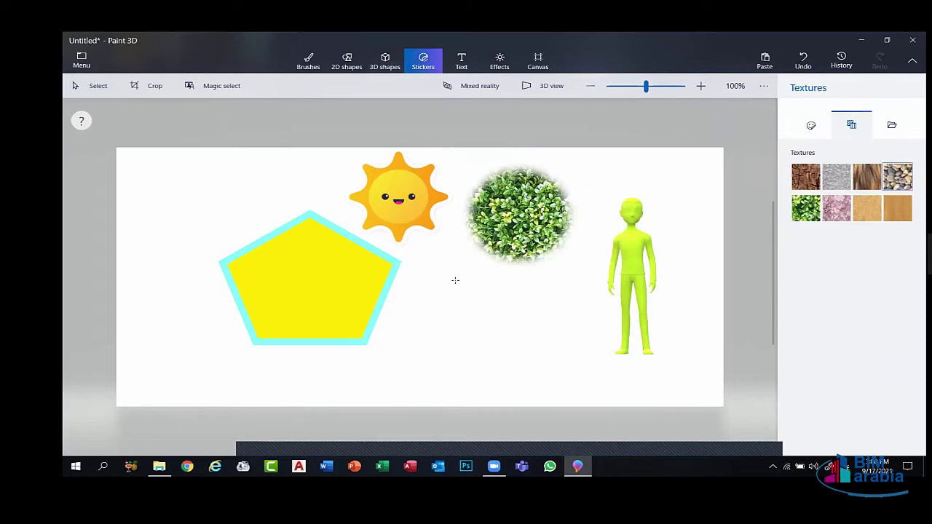
pyautogui.moveTo(432, 262); pyautogui.dragTo(655, 441)
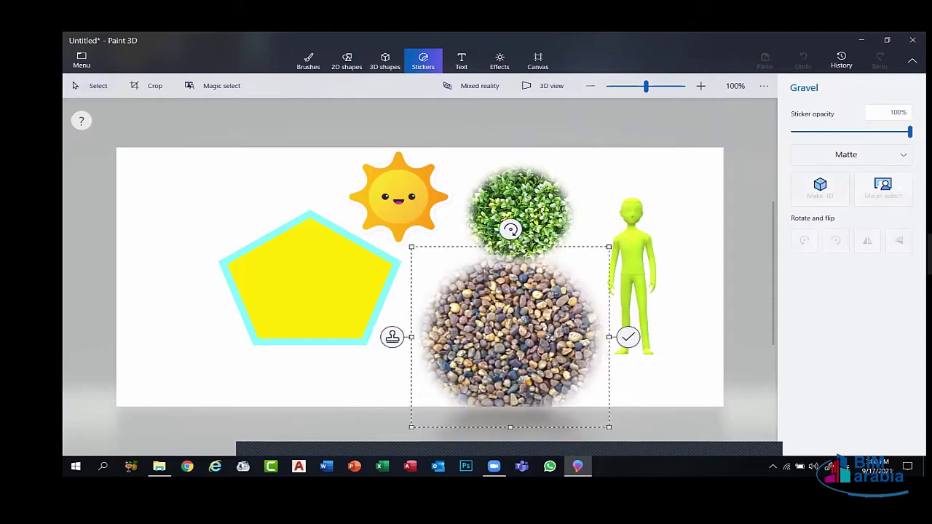
pyautogui.click(696, 320)
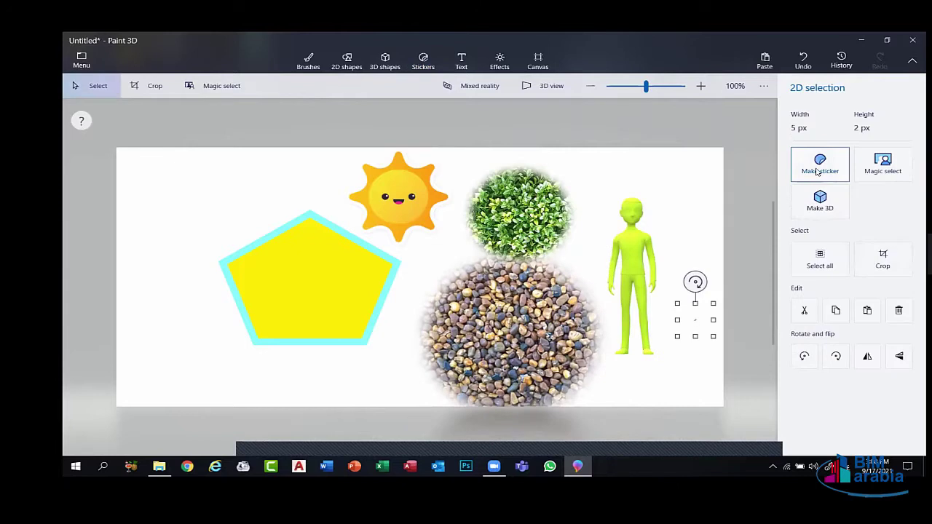
# Stamp a small sticker beside the figure and cancel the custom-sticker file dialog.
pyautogui.click(817, 172)
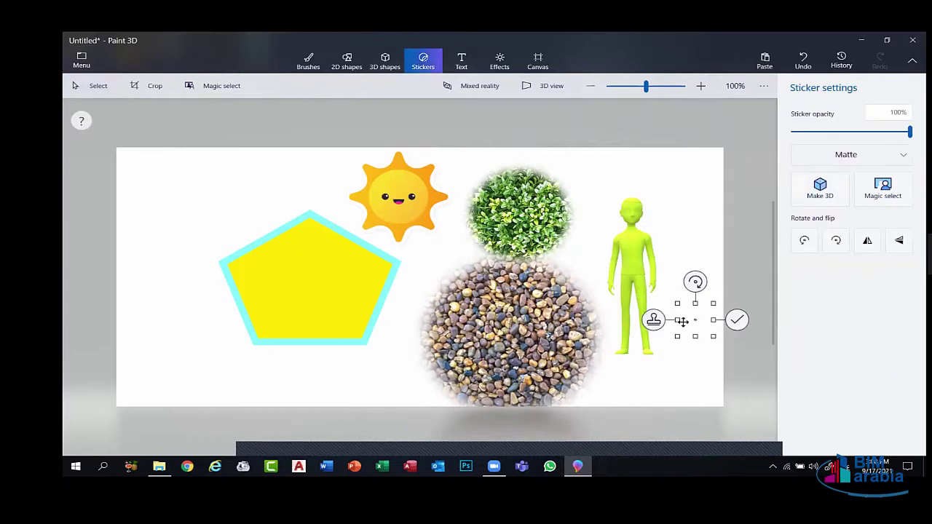
pyautogui.moveTo(640, 311); pyautogui.dragTo(695, 284)
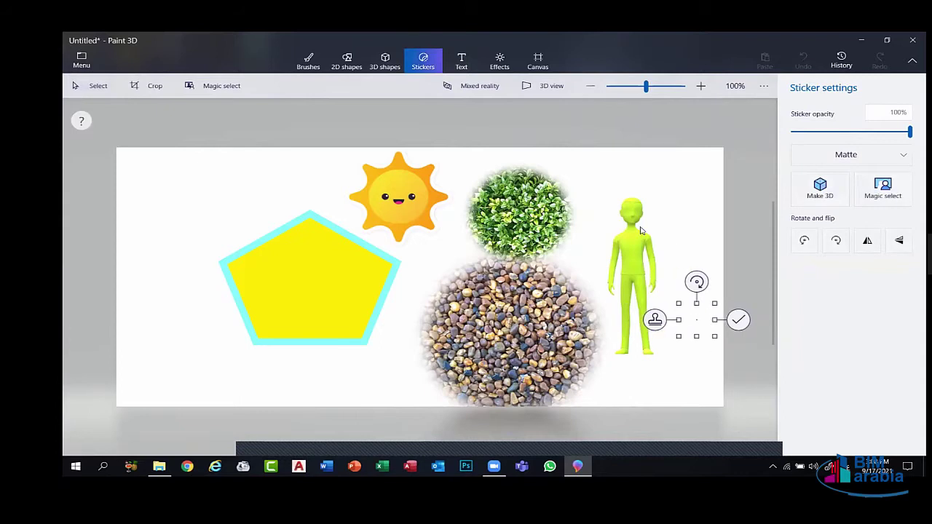
pyautogui.click(736, 318)
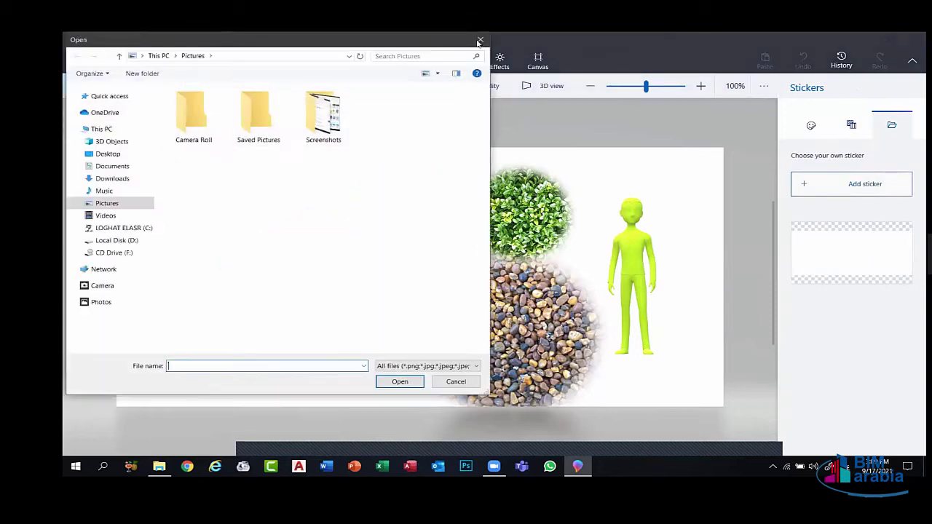
pyautogui.press('Escape')
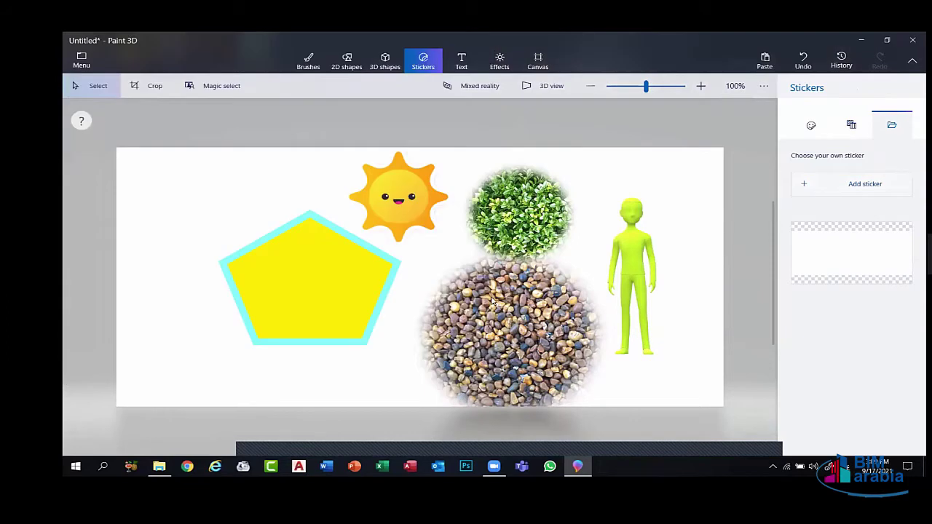
# Add a 2D text box at the canvas top-left containing the author's name.
pyautogui.click(462, 61)
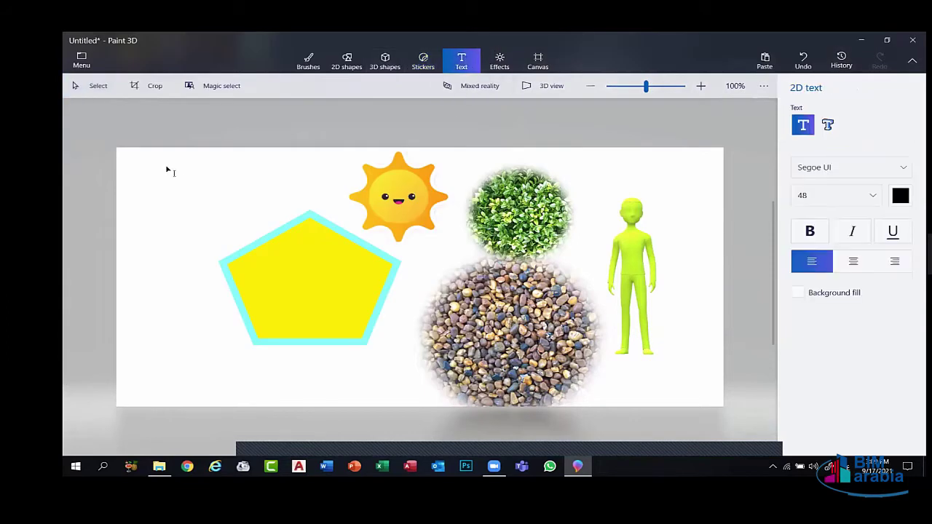
pyautogui.moveTo(123, 154); pyautogui.dragTo(320, 204)
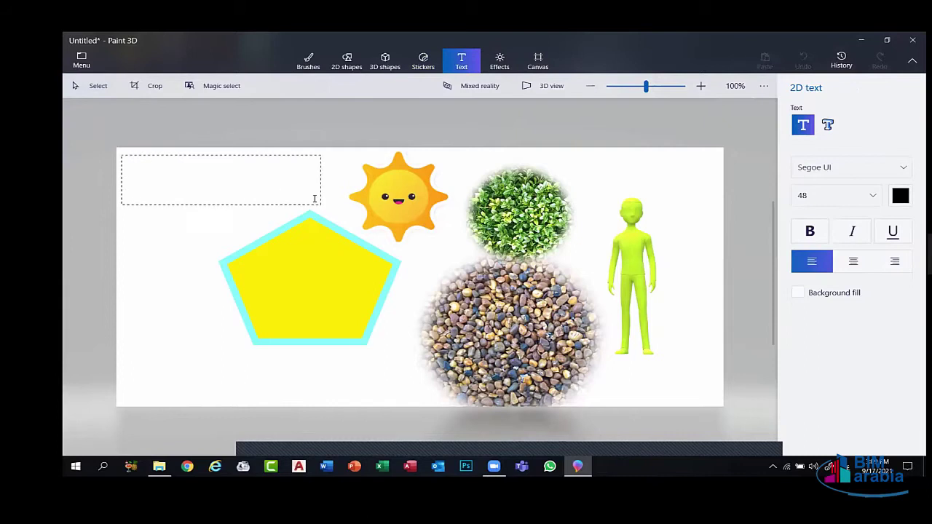
pyautogui.write('ة')
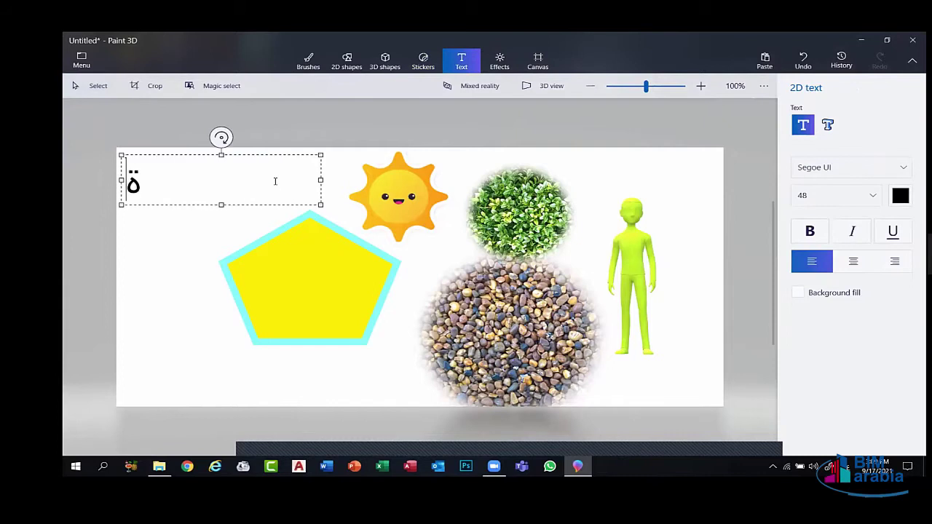
pyautogui.press('BackSpace')
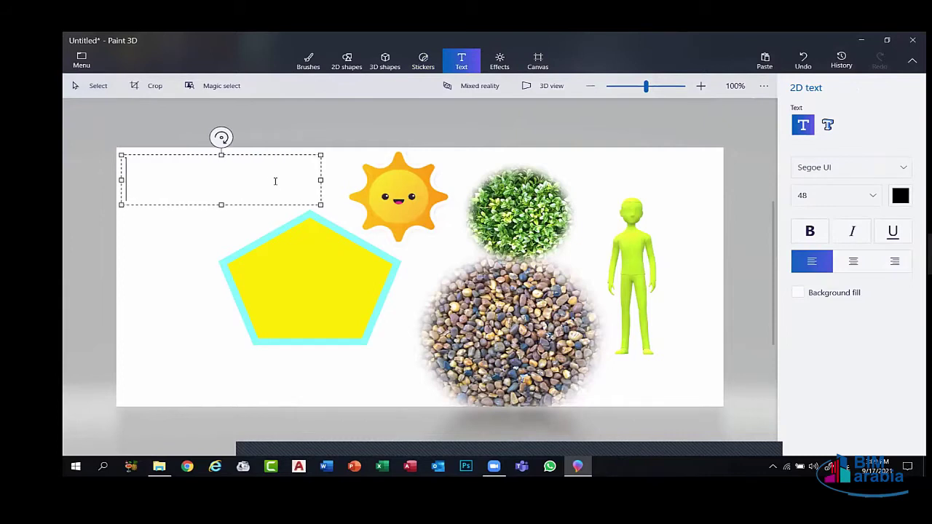
pyautogui.write('m')
pyautogui.press('BackSpace')
pyautogui.write('M')
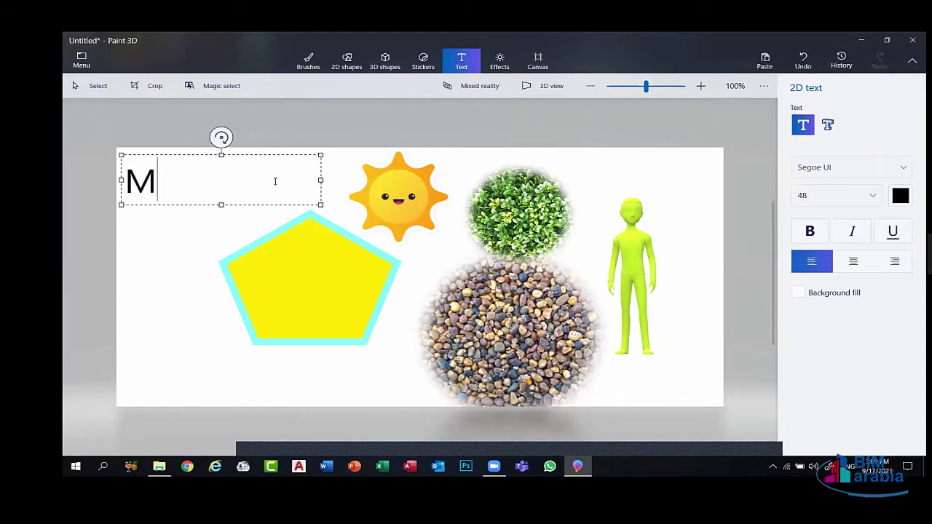
pyautogui.write('ohamed')
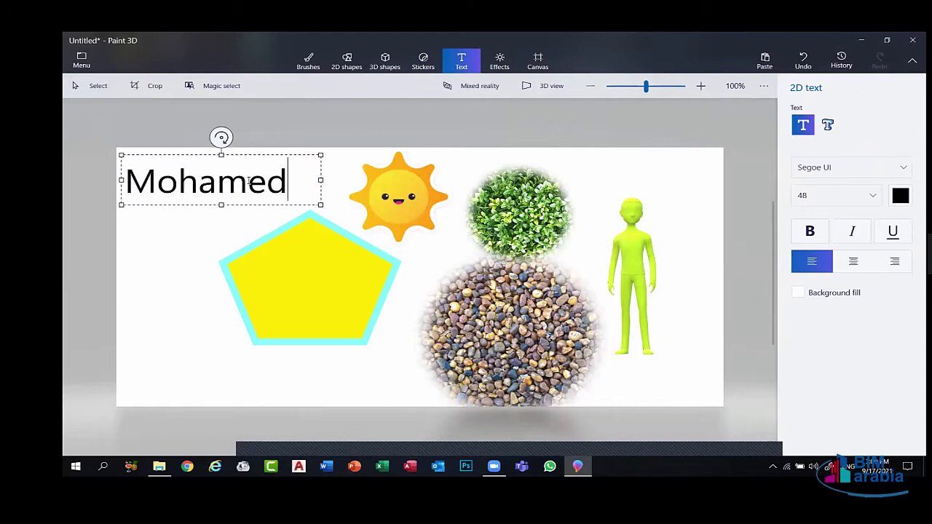
# Format the name in red Showcard Gothic, size 36.
pyautogui.click(248, 182)
pyautogui.doubleClick(250, 185)
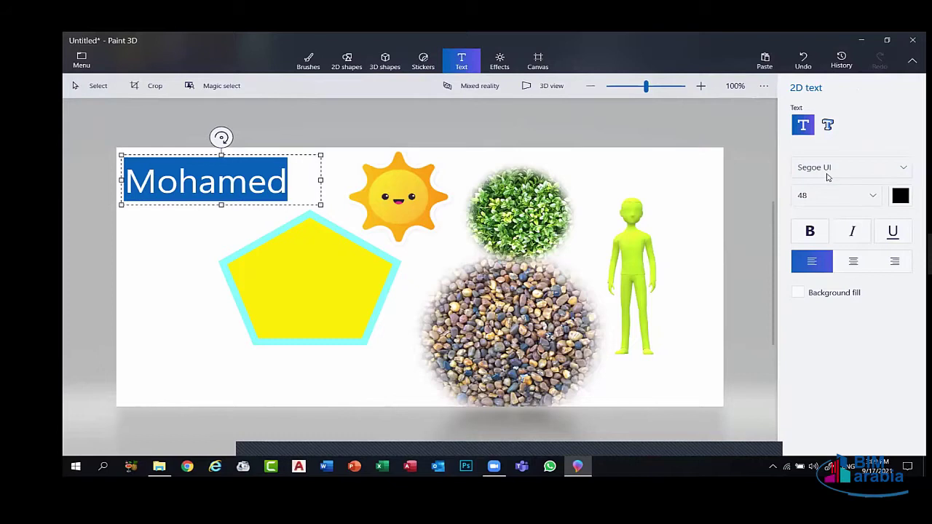
pyautogui.click(852, 168)
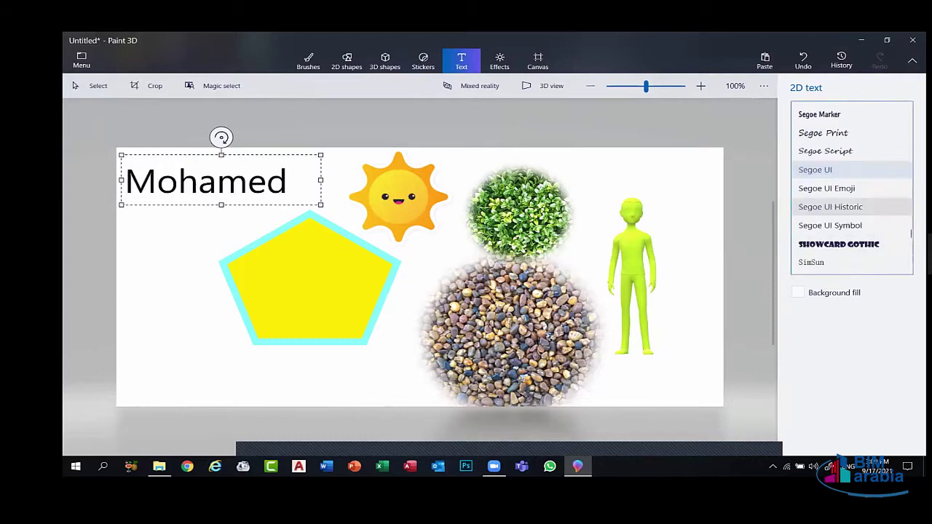
pyautogui.click(795, 247)
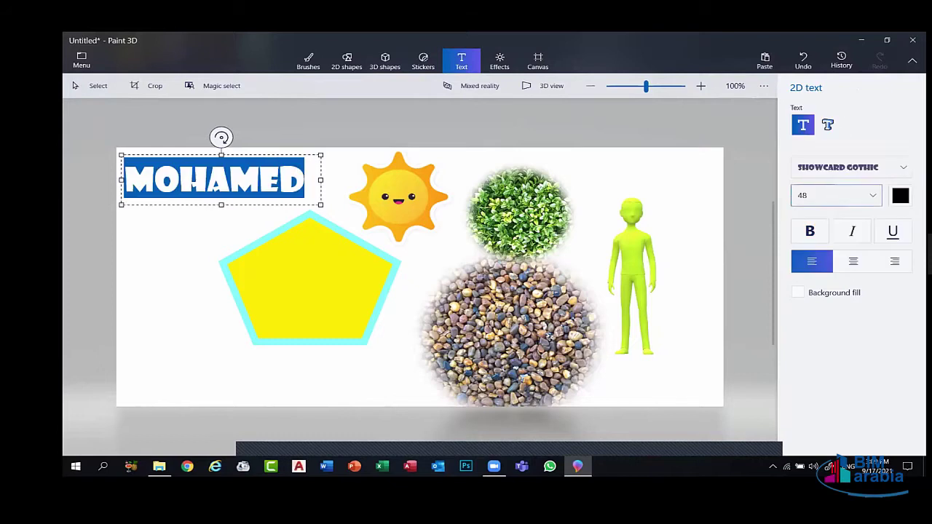
pyautogui.click(837, 195)
pyautogui.click(804, 179)
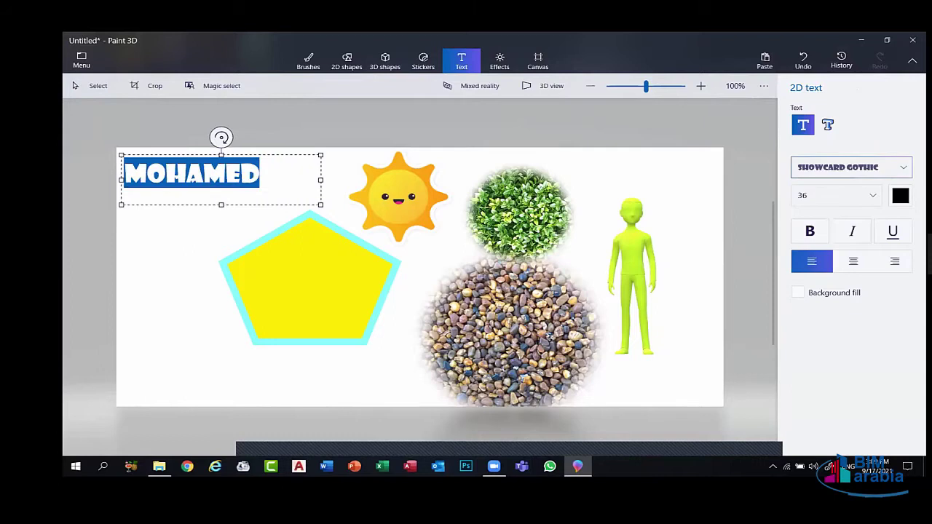
pyautogui.click(899, 195)
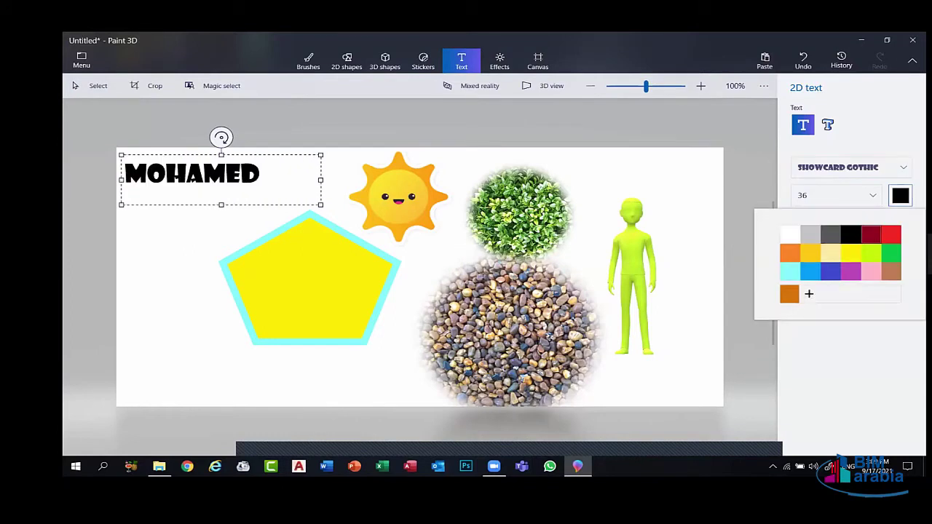
pyautogui.click(891, 234)
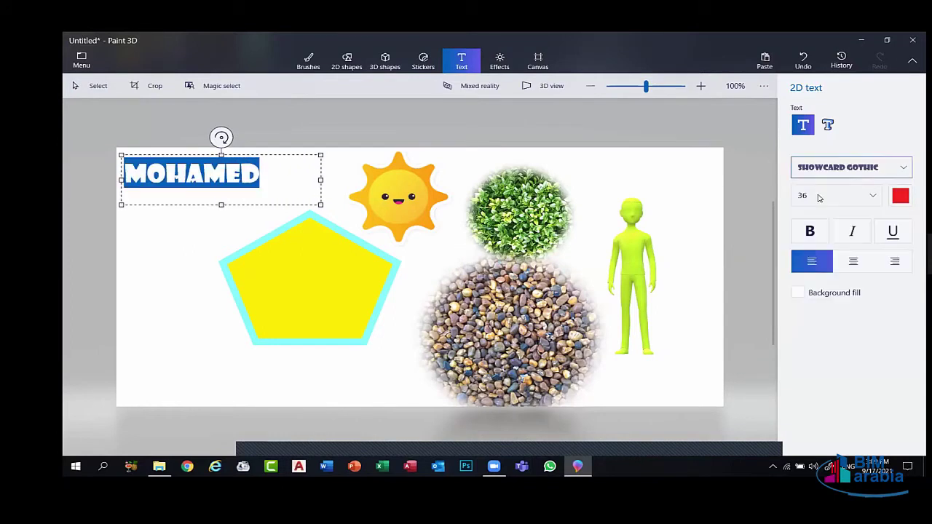
# Make the name bold, italic and underlined, keeping it left-aligned.
pyautogui.click(811, 232)
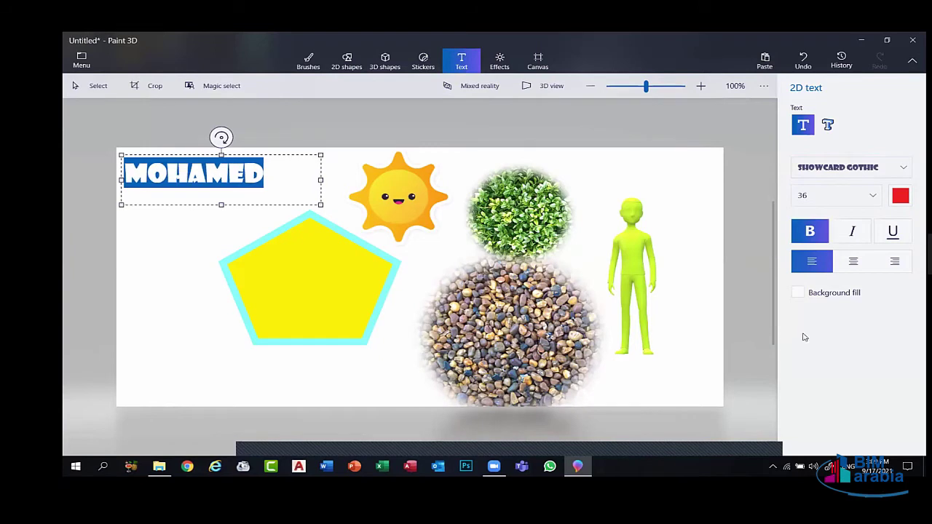
pyautogui.hotkey('ctrl', 'i')
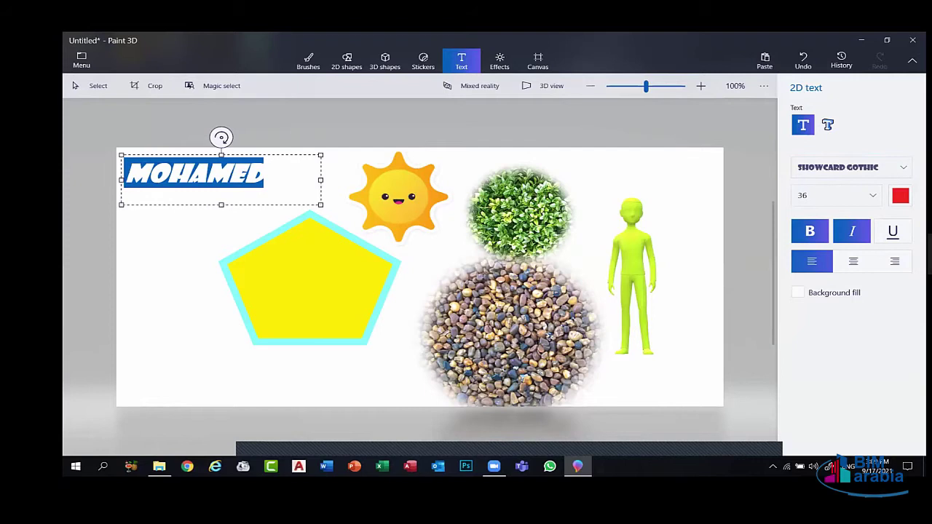
pyautogui.hotkey('ctrl', 'u')
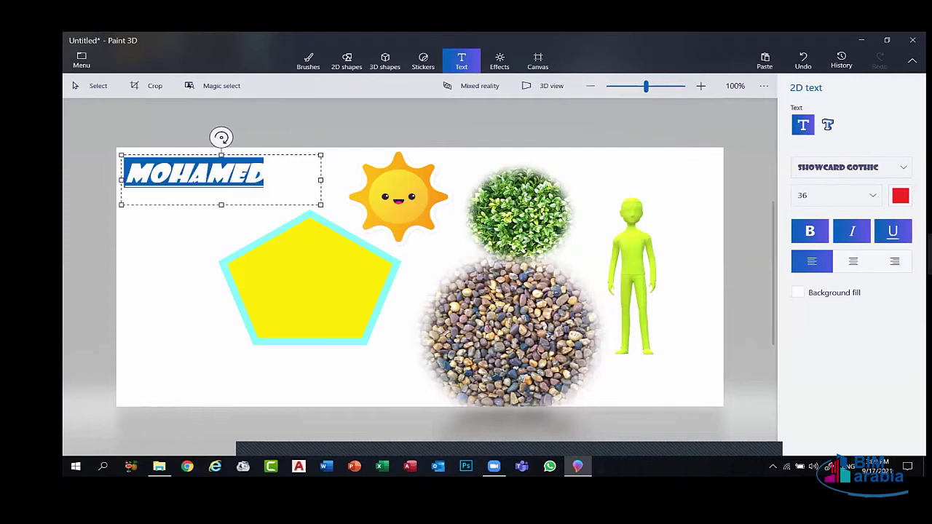
pyautogui.hotkey('ctrl', 'e')
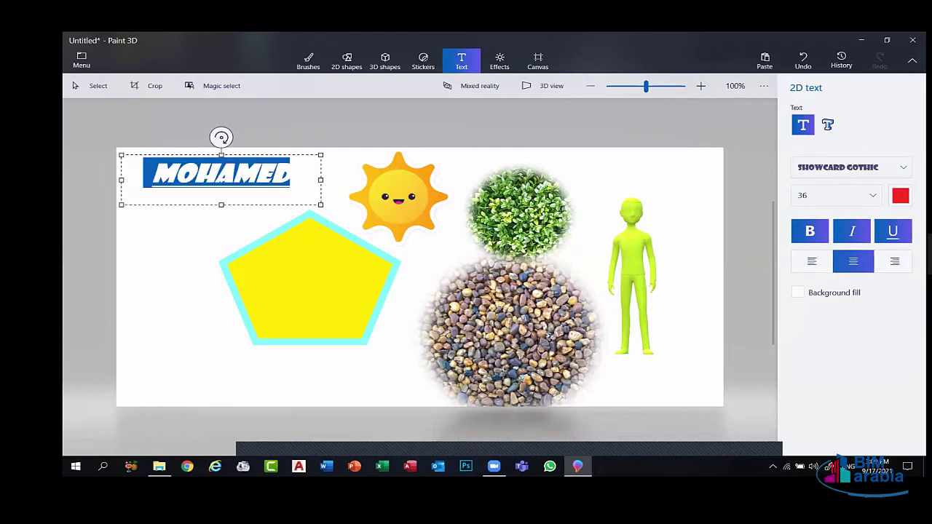
pyautogui.click(814, 266)
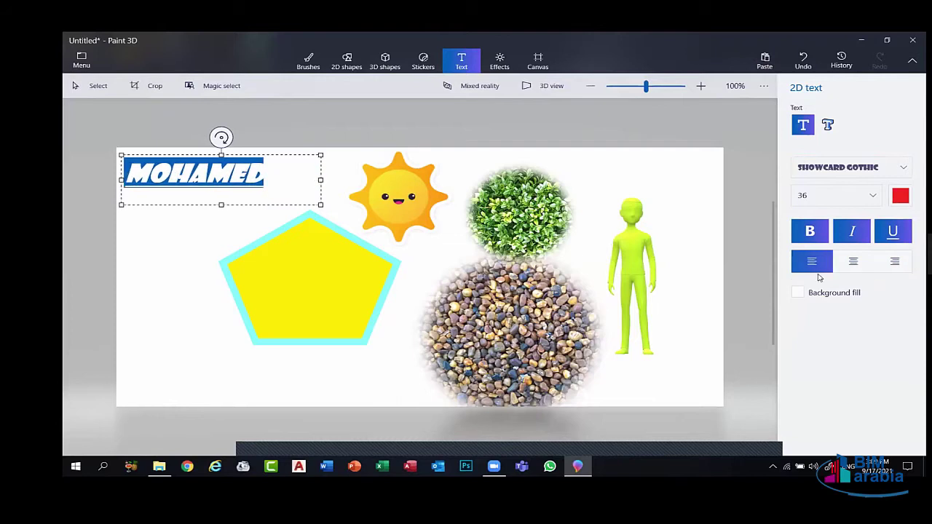
# Give the text box a lime background fill.
pyautogui.click(815, 298)
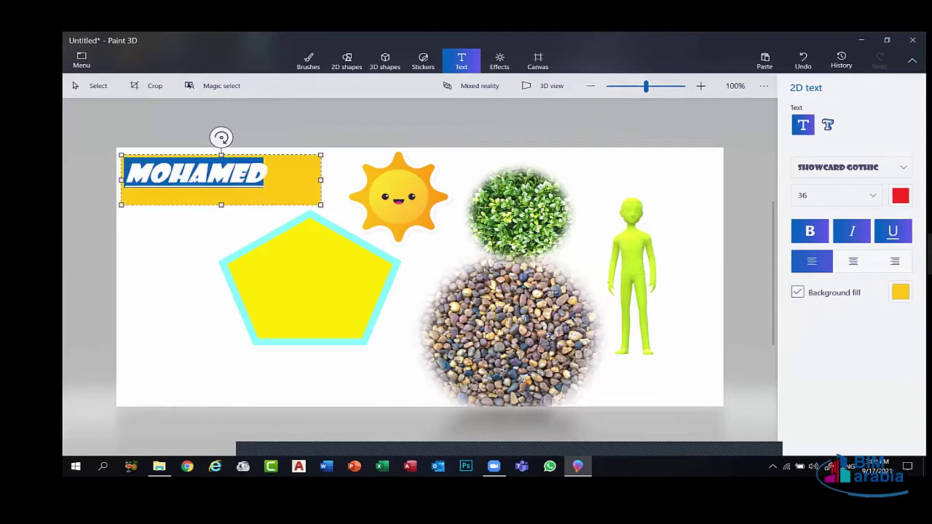
pyautogui.click(900, 292)
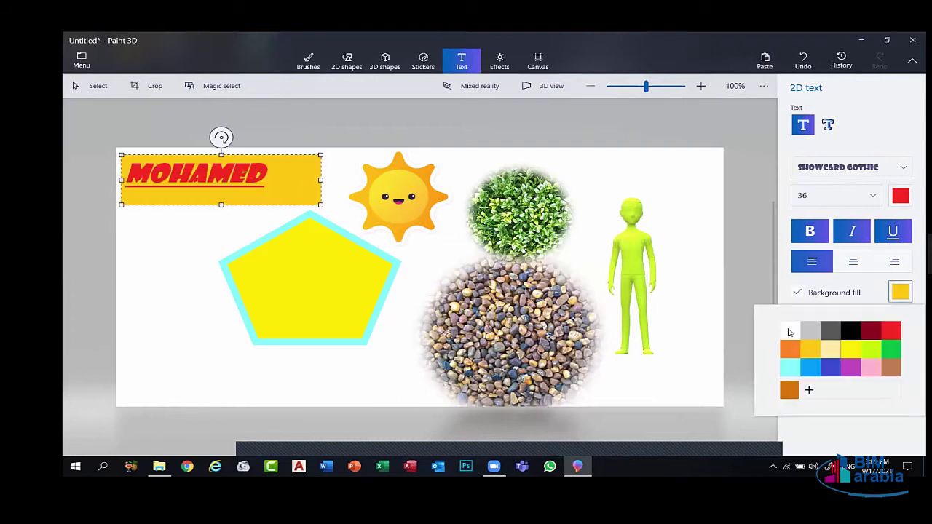
pyautogui.click(817, 330)
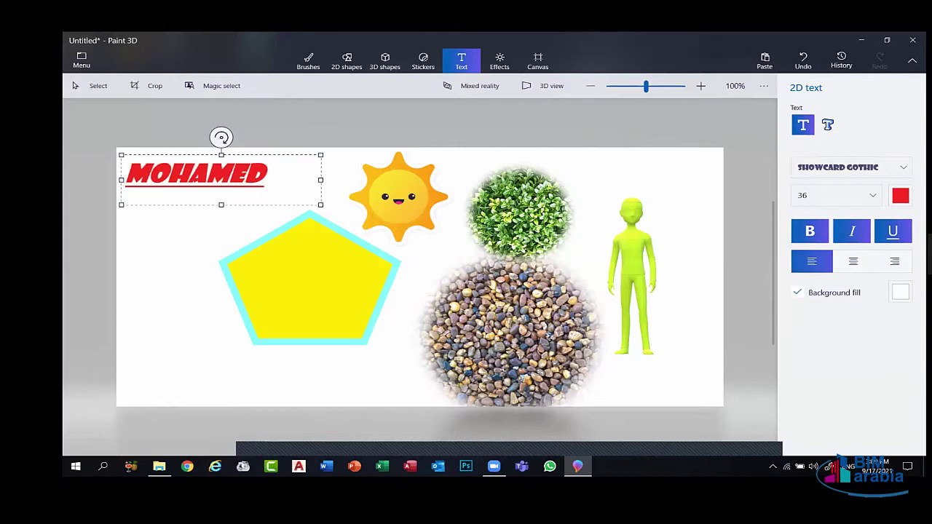
pyautogui.click(900, 292)
pyautogui.click(828, 347)
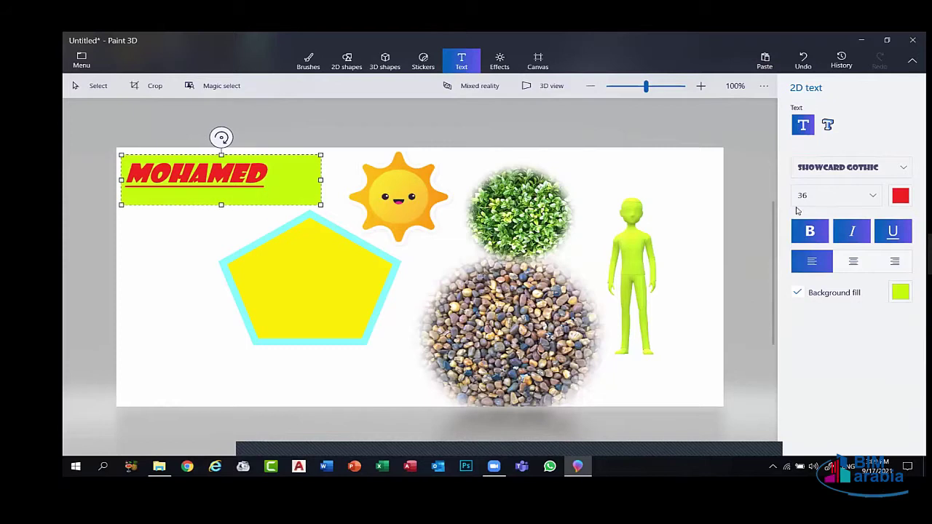
pyautogui.click(827, 125)
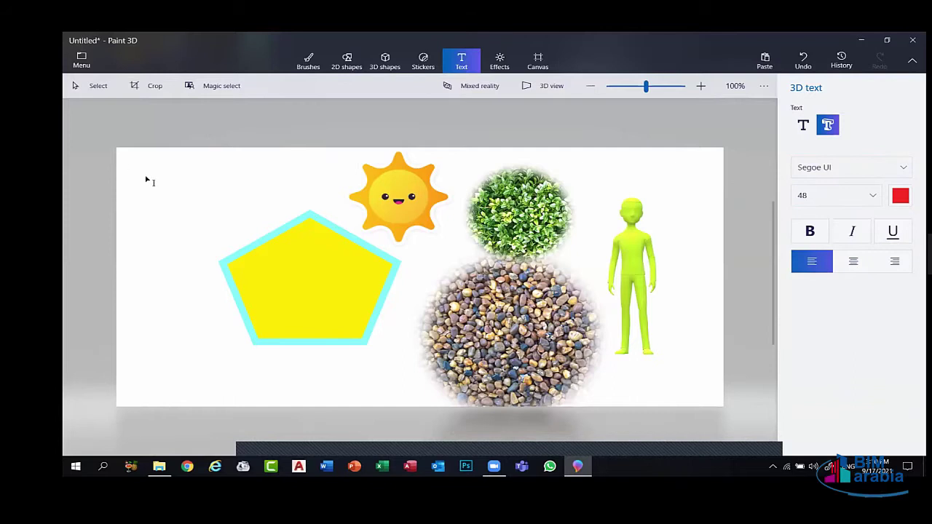
# Type the name into a widened 3D text box at the top-left, coloured pale yellow.
pyautogui.moveTo(120, 165); pyautogui.dragTo(227, 207)
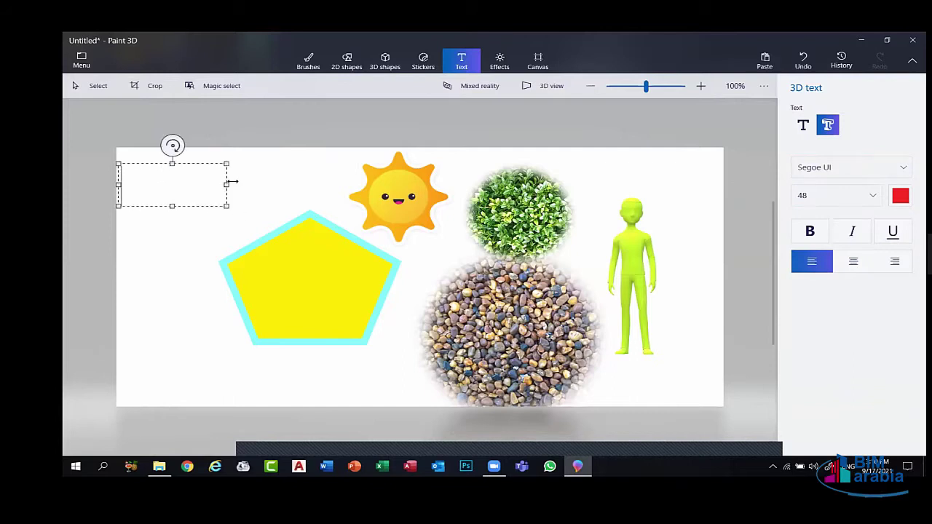
pyautogui.write('Moha')
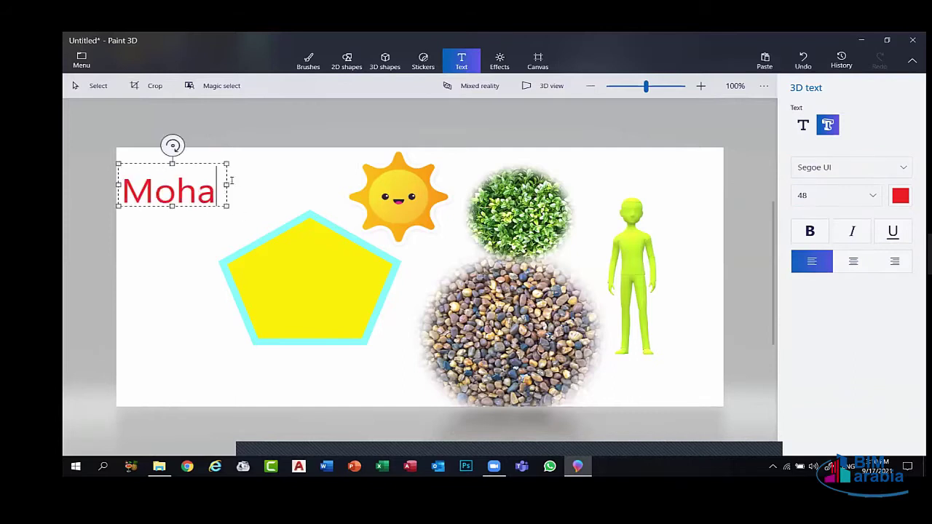
pyautogui.write('med')
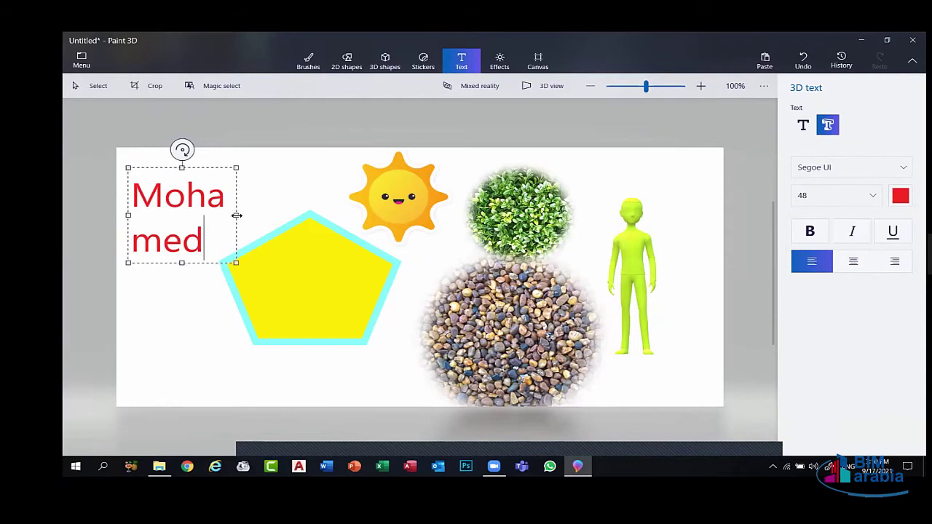
pyautogui.moveTo(236, 213); pyautogui.dragTo(352, 216)
pyautogui.hotkey('ctrl', 'a')
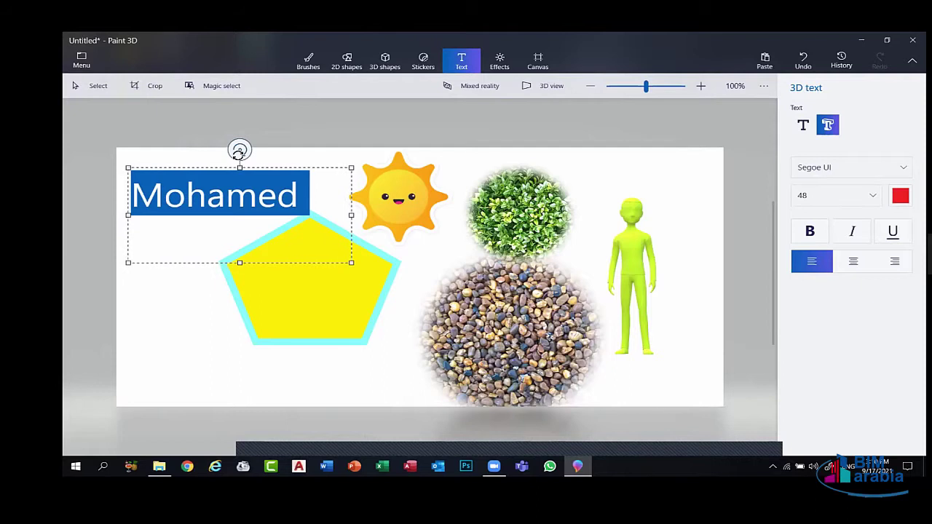
pyautogui.click(901, 196)
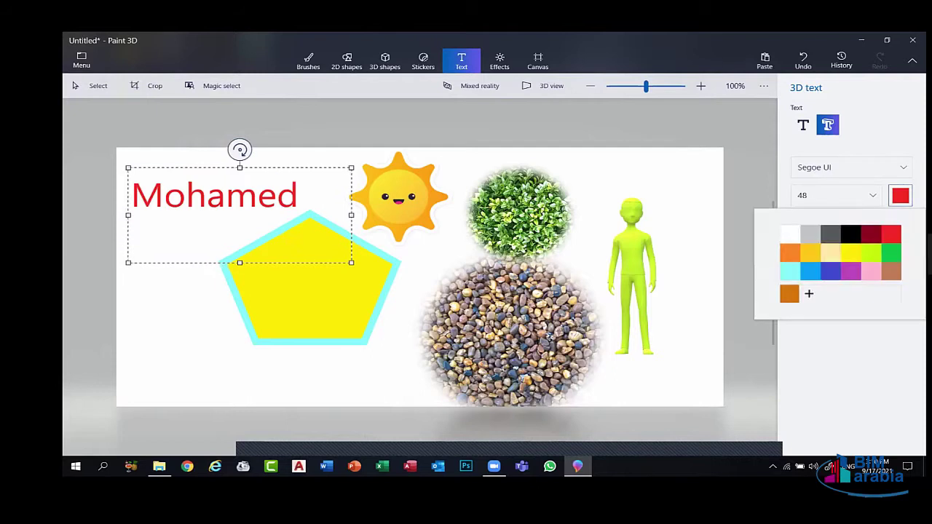
pyautogui.click(831, 252)
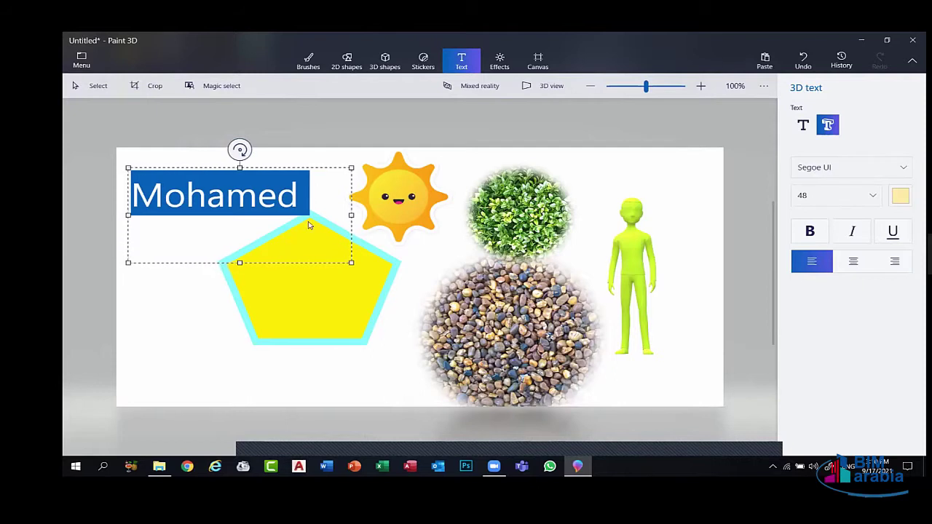
# Commit the name as a 3D object, view the scene in 3D, and open the file menu.
pyautogui.click(429, 255)
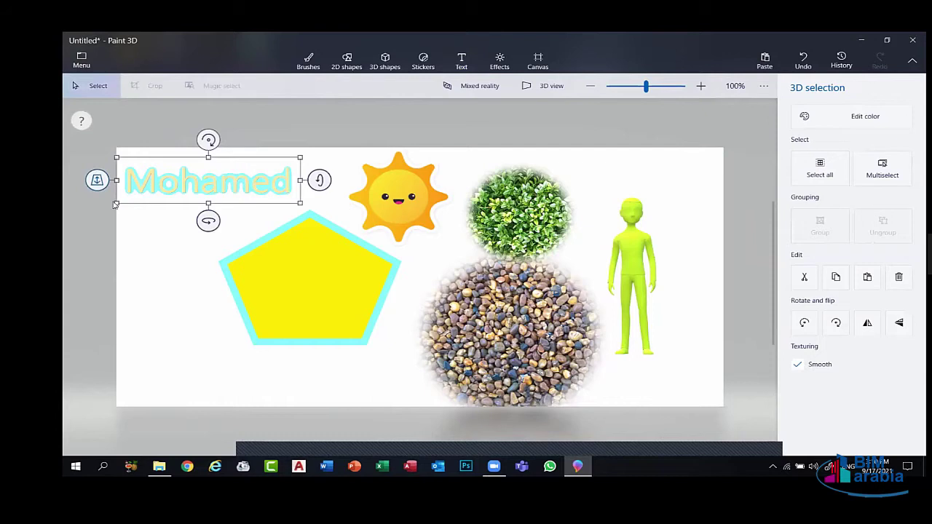
pyautogui.click(187, 259)
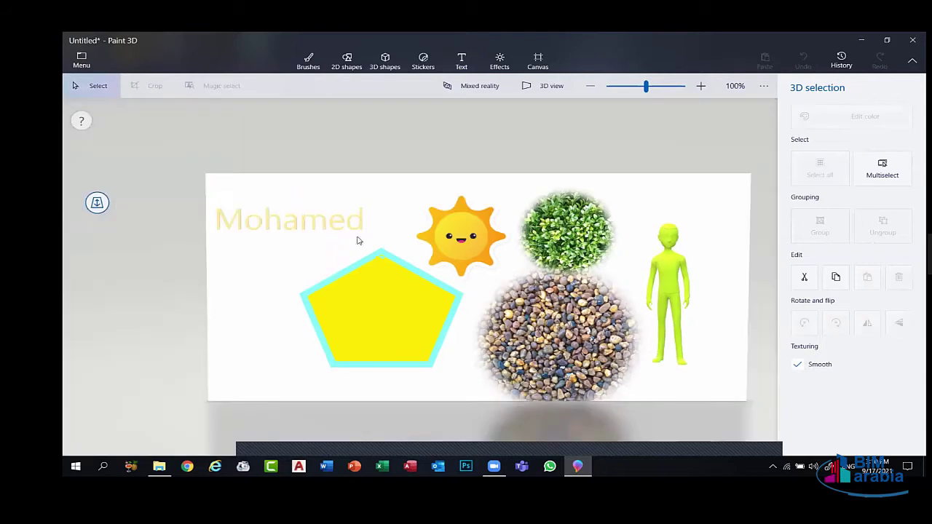
pyautogui.click(542, 86)
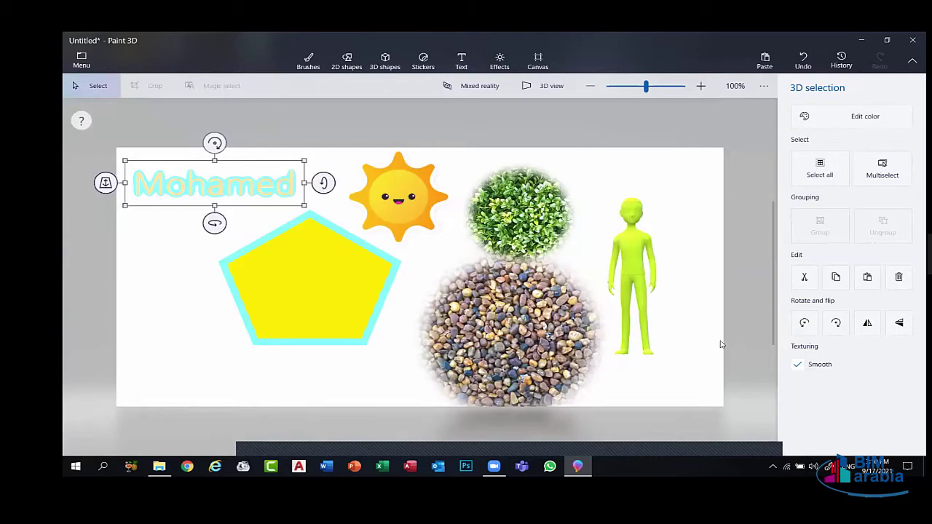
pyautogui.click(77, 57)
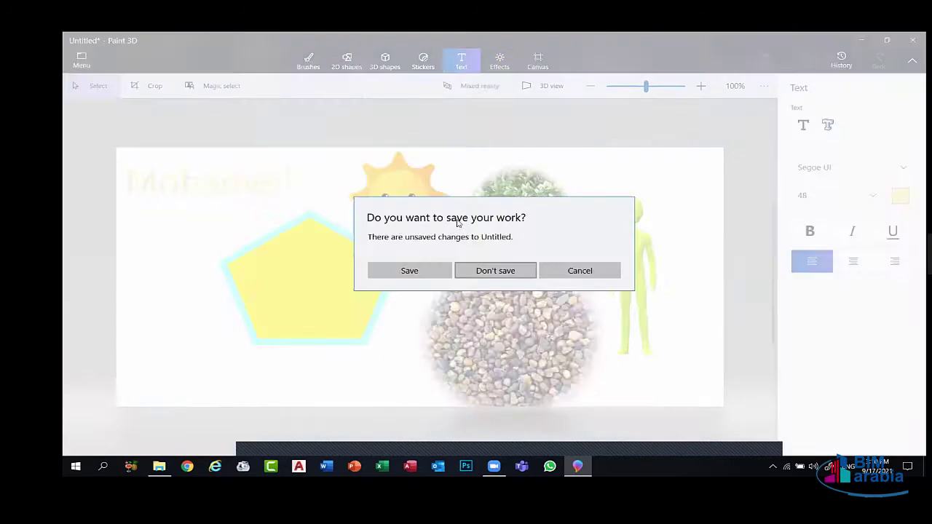
# Start a new canvas without saving and try the Sand, Canterbury, Spruce and Honey filters.
pyautogui.click(466, 270)
pyautogui.click(499, 62)
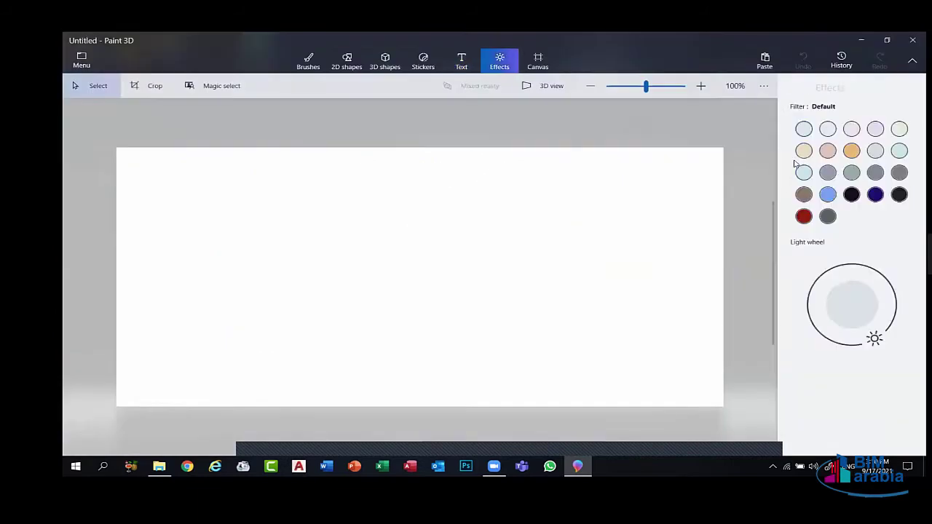
pyautogui.click(803, 152)
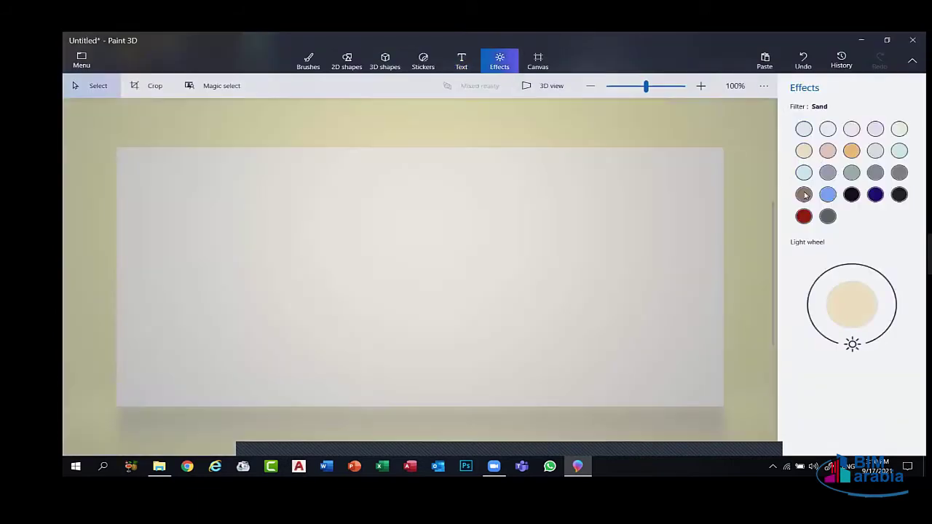
pyautogui.click(804, 195)
pyautogui.click(804, 172)
pyautogui.click(828, 173)
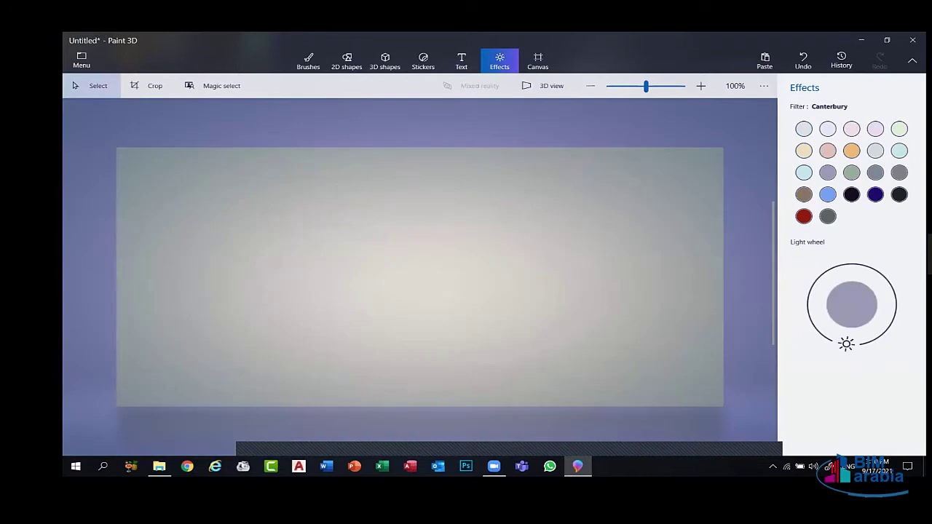
pyautogui.click(851, 173)
pyautogui.click(851, 151)
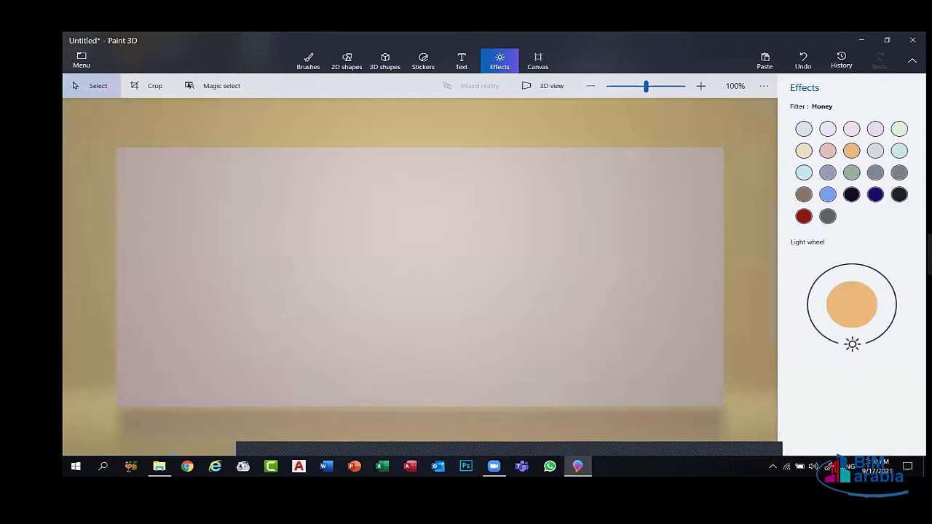
# Apply the Sky filter with the light source moved to the top.
pyautogui.moveTo(825, 341); pyautogui.dragTo(813, 329)
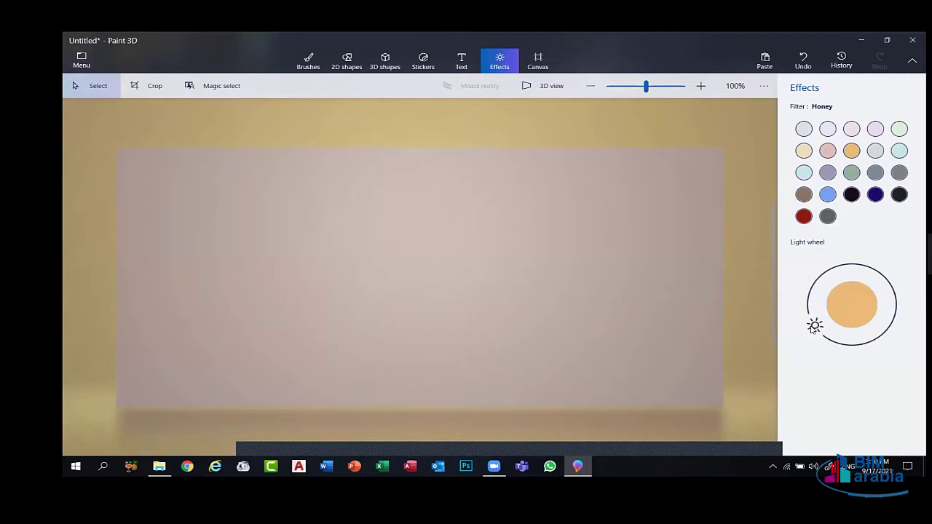
pyautogui.click(803, 173)
pyautogui.moveTo(882, 333); pyautogui.dragTo(855, 265)
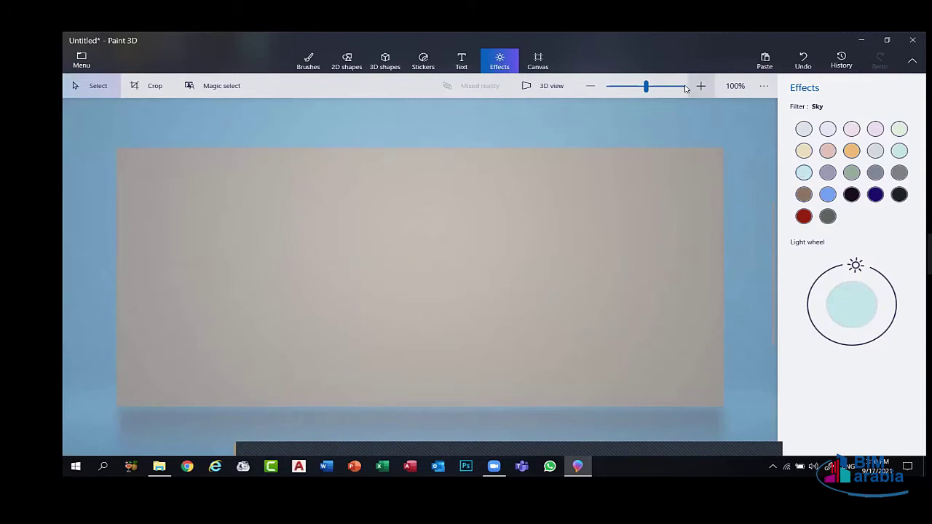
pyautogui.moveTo(645, 86); pyautogui.dragTo(641, 90)
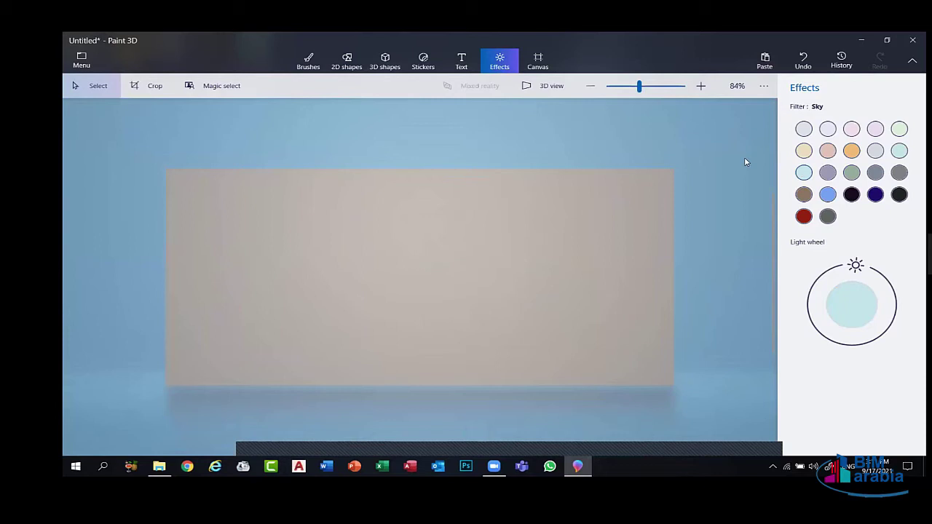
pyautogui.click(545, 70)
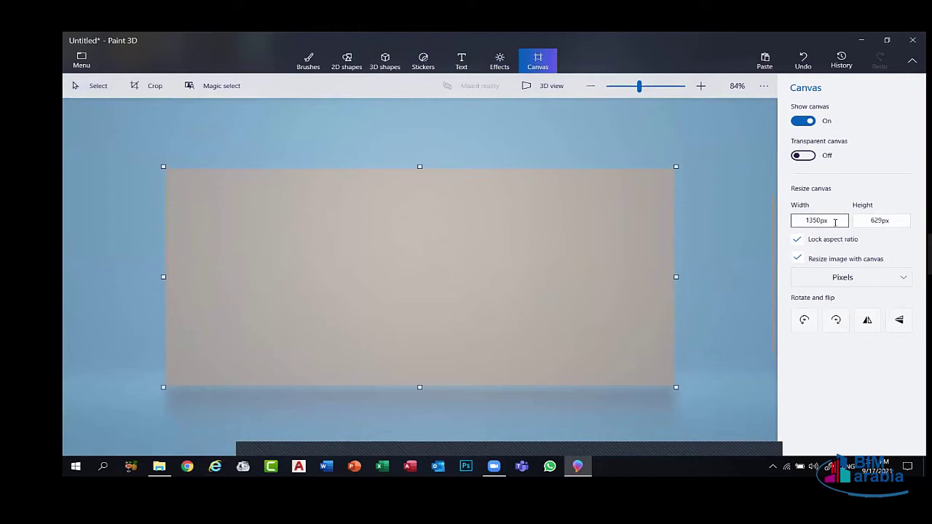
# Enter 43345 as the canvas width and unlock the aspect ratio.
pyautogui.moveTo(821, 220); pyautogui.dragTo(804, 220)
pyautogui.write('43345')
pyautogui.press('Return')
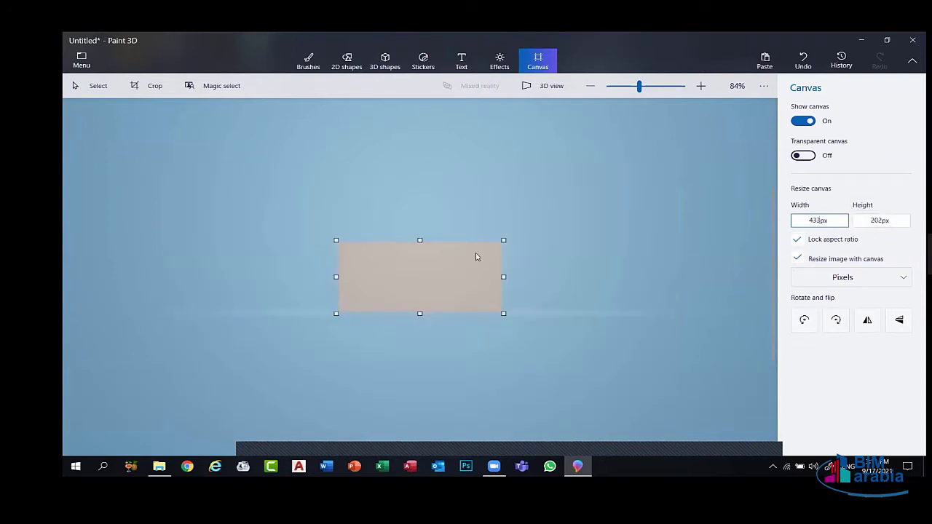
pyautogui.click(795, 243)
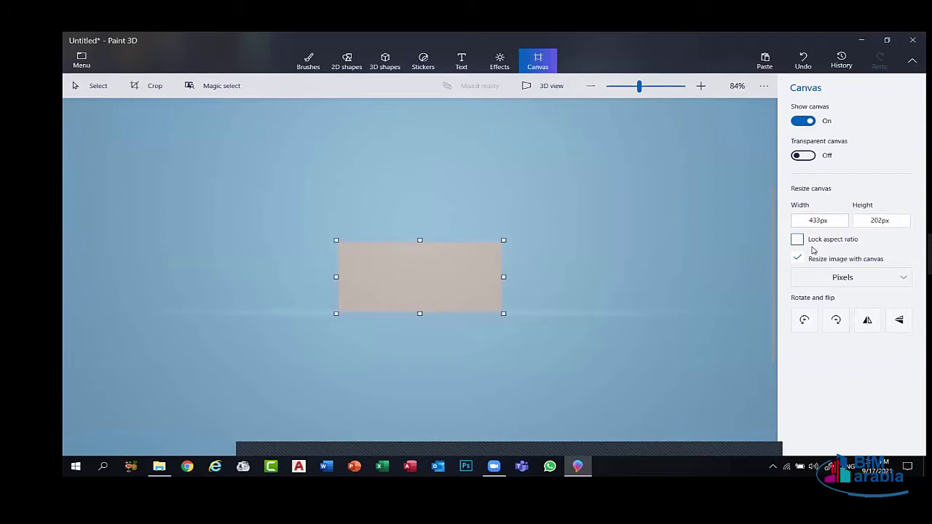
# Drag the canvas to 1130 × 670 px, leaving it visible and opaque.
pyautogui.click(807, 122)
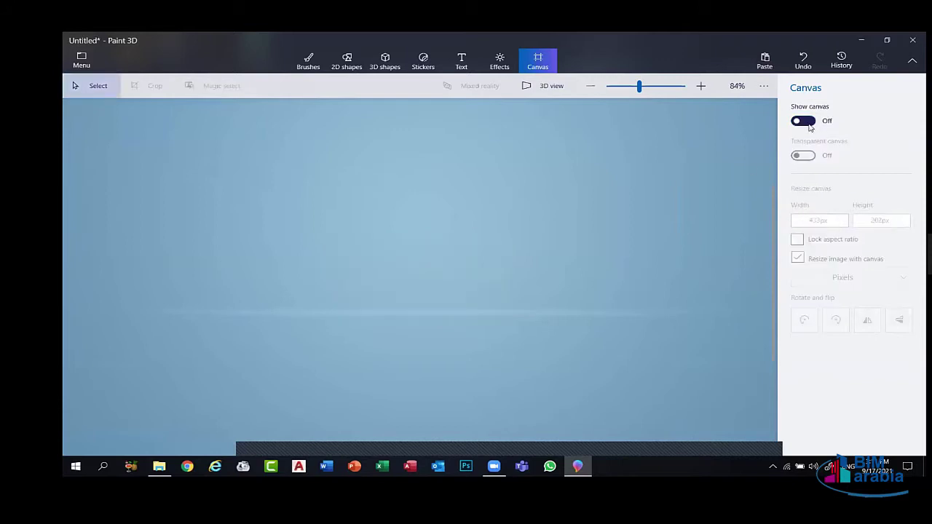
pyautogui.click(807, 122)
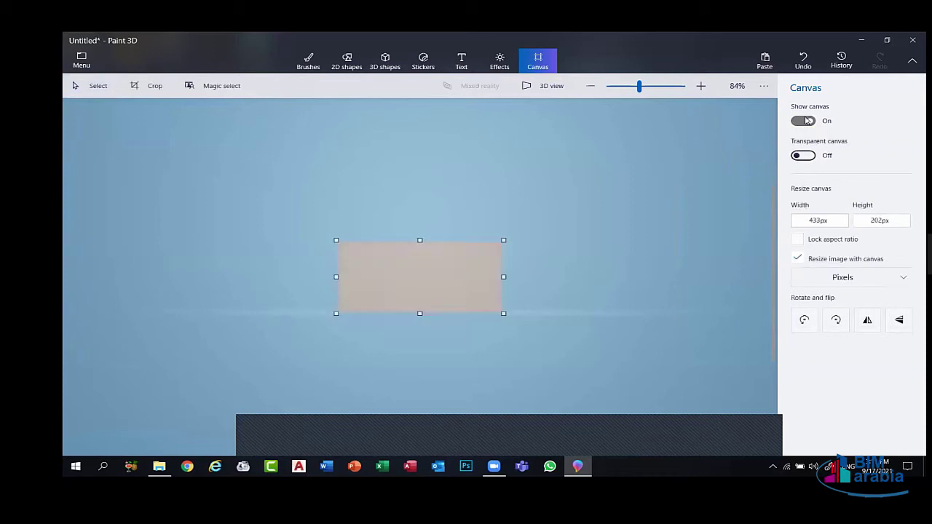
pyautogui.click(805, 123)
pyautogui.click(805, 122)
pyautogui.moveTo(503, 238); pyautogui.dragTo(634, 159)
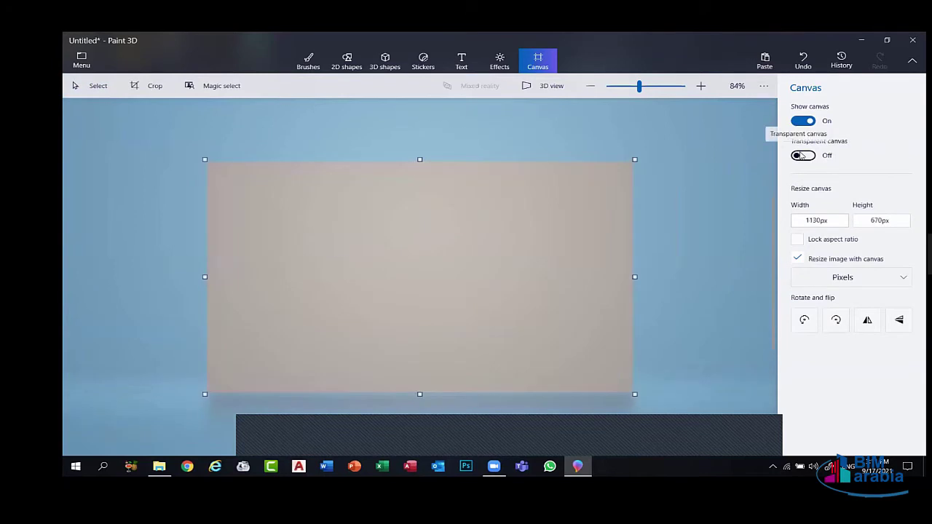
pyautogui.click(802, 156)
pyautogui.click(802, 158)
pyautogui.click(802, 157)
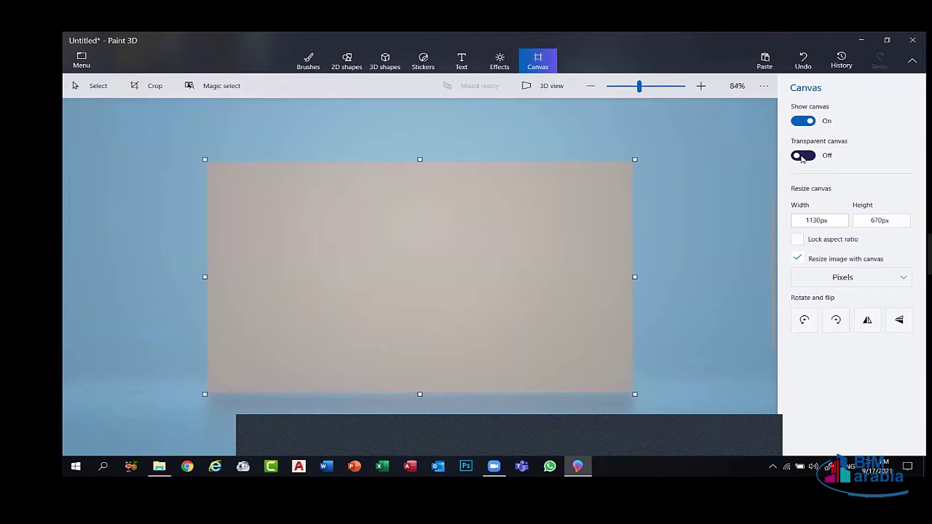
pyautogui.click(803, 157)
# Start a new blank canvas without saving and lock the aspect ratio.
pyautogui.click(79, 63)
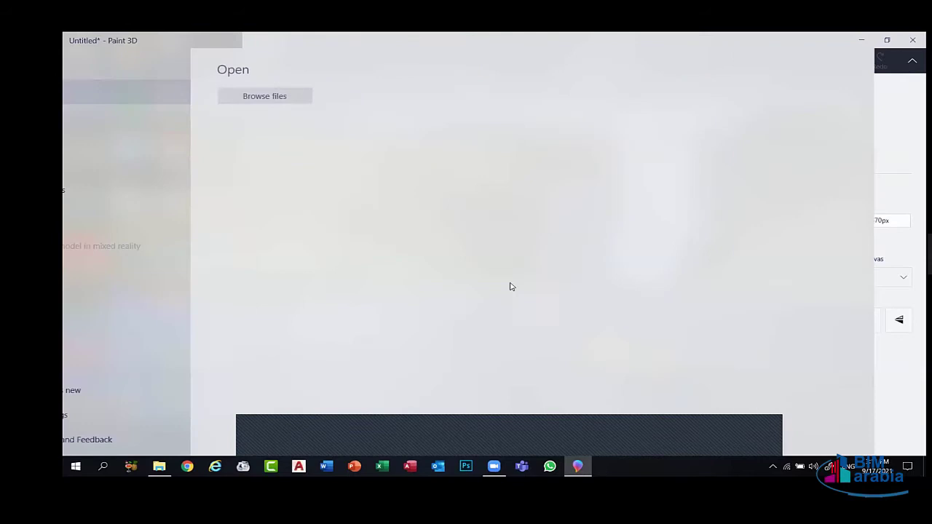
pyautogui.hotkey('ctrl', 'n')
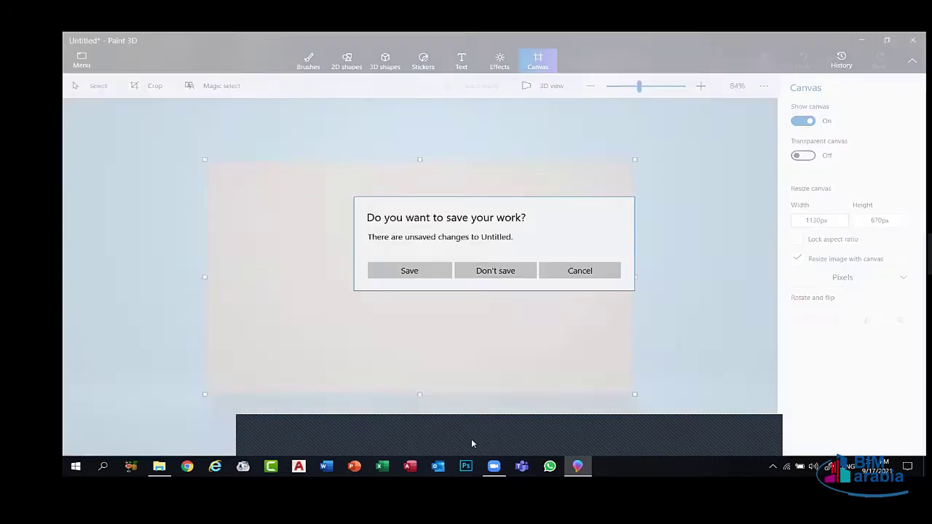
pyautogui.press('n')
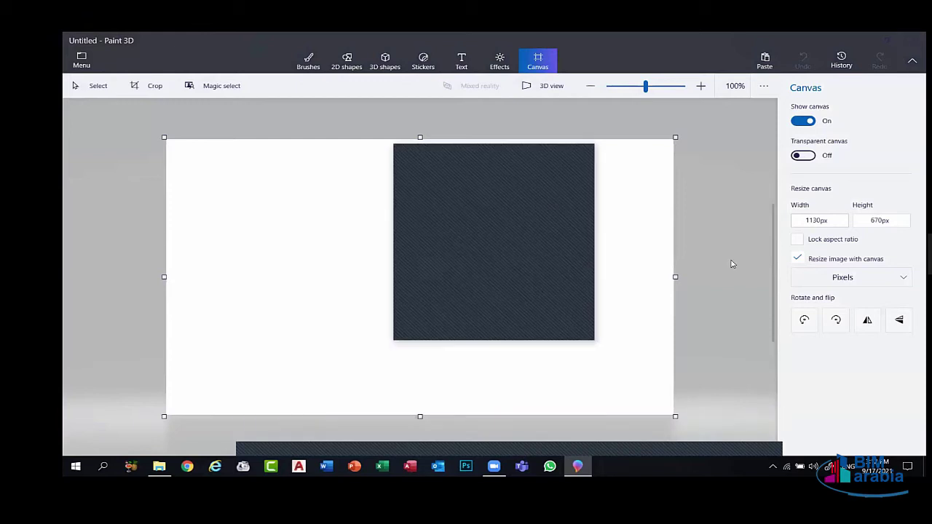
pyautogui.click(797, 241)
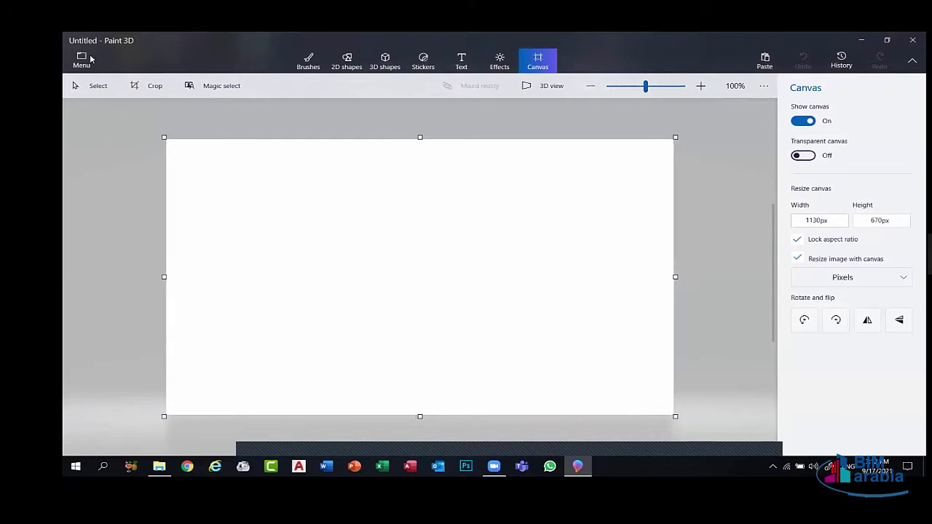
# Open Screenshot (465).png from the Screenshots folder.
pyautogui.hotkey('ctrl', 'o')
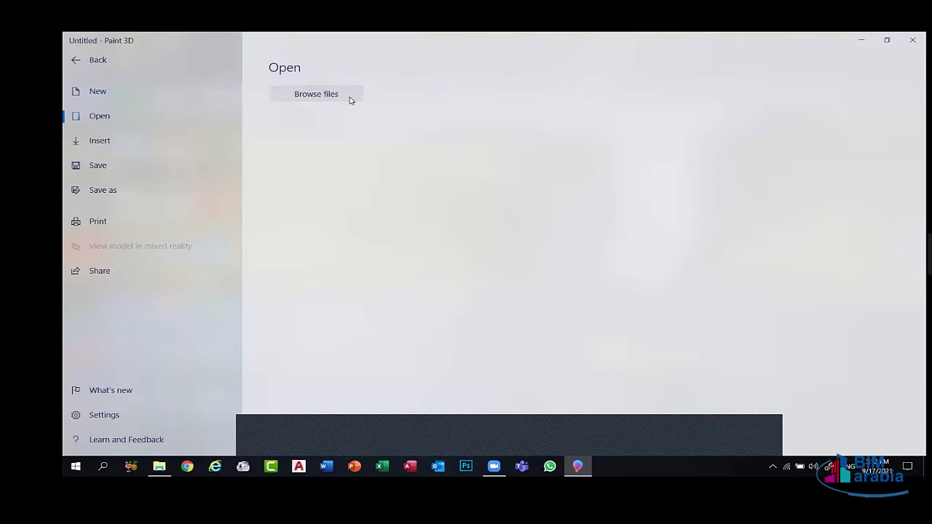
pyautogui.press('Escape')
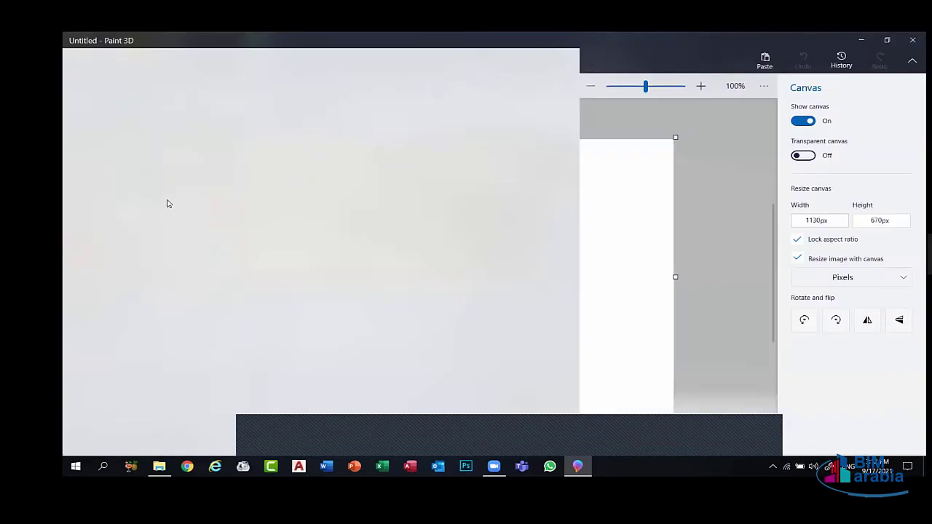
pyautogui.click(118, 207)
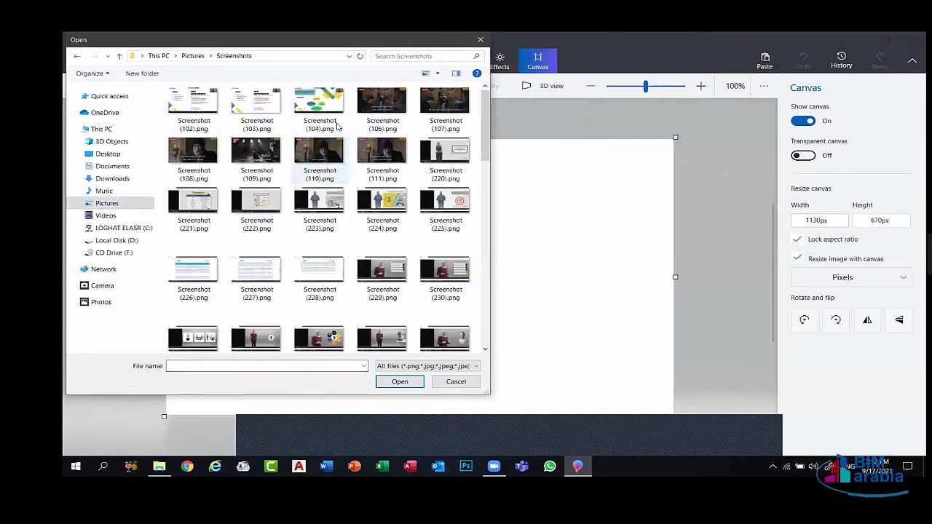
pyautogui.scroll(-10, 442, 292)
pyautogui.click(262, 266)
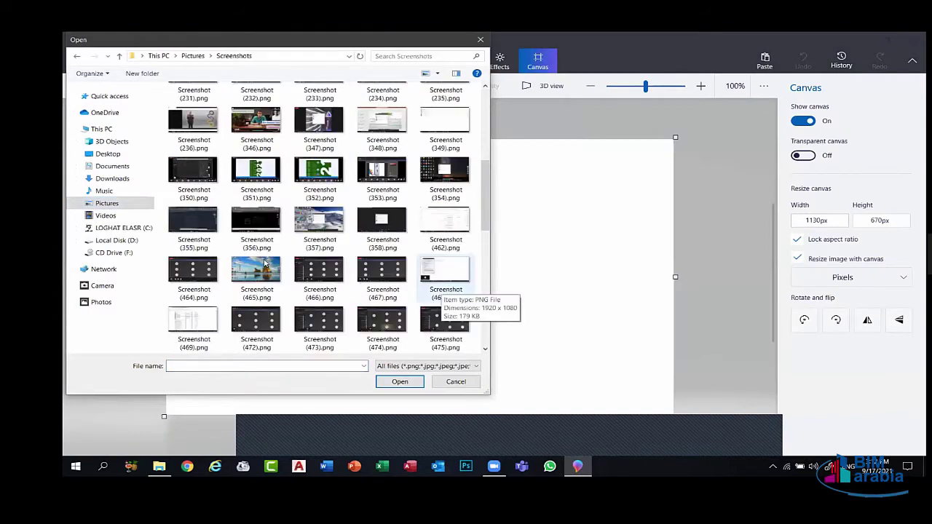
pyautogui.click(401, 382)
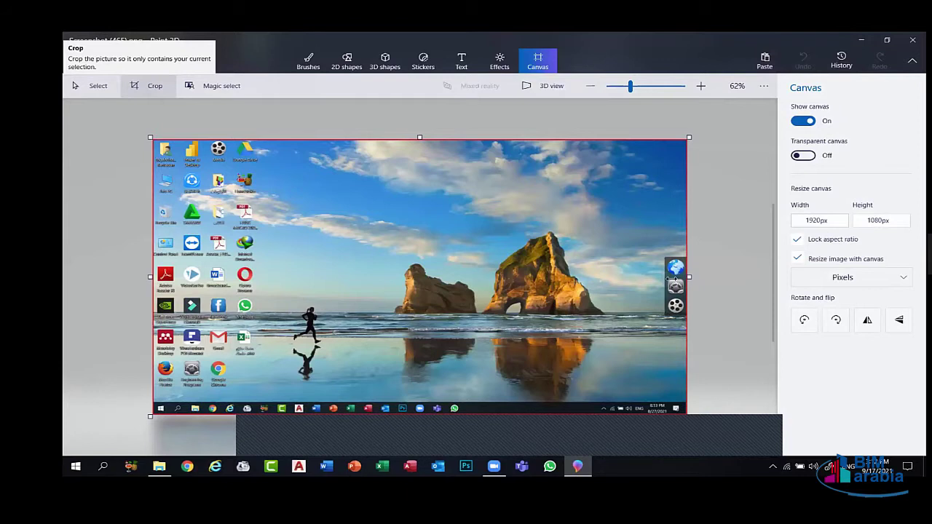
# Crop the screenshot's right edge to 1791 px, then narrow the canvas from the left to 1759 px.
pyautogui.hotkey('ctrl', 'shift', 'c')
pyautogui.moveTo(688, 277); pyautogui.dragTo(651, 276)
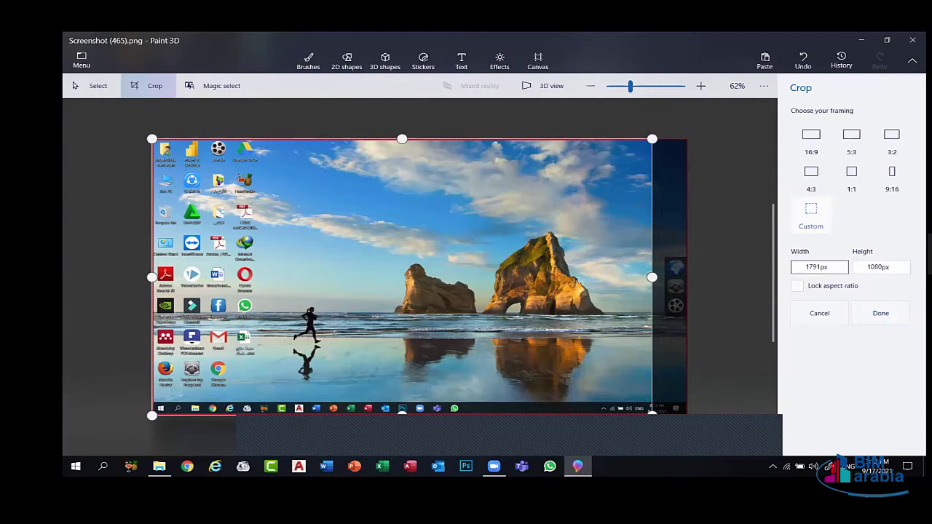
pyautogui.click(881, 313)
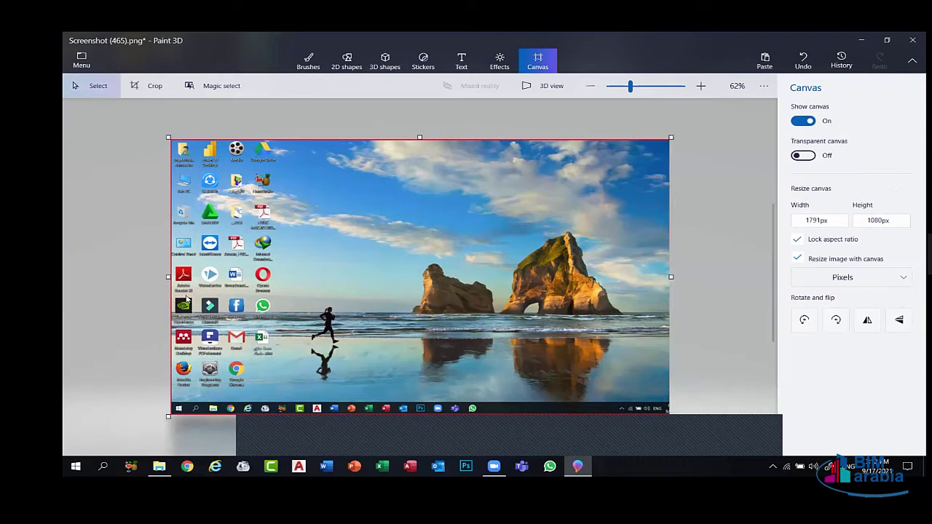
pyautogui.moveTo(246, 280); pyautogui.dragTo(170, 269)
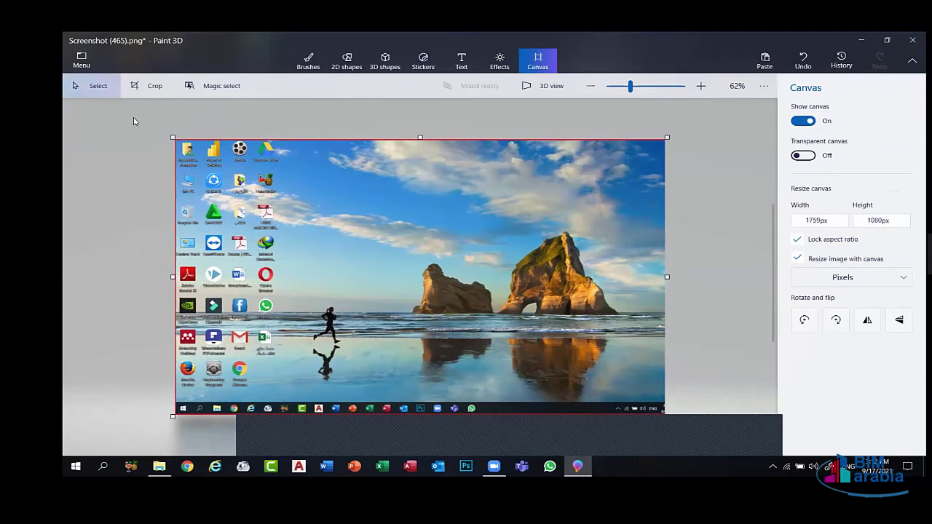
# Start a Magic select box over the screenshot, pulling its right edge inward.
pyautogui.click(221, 86)
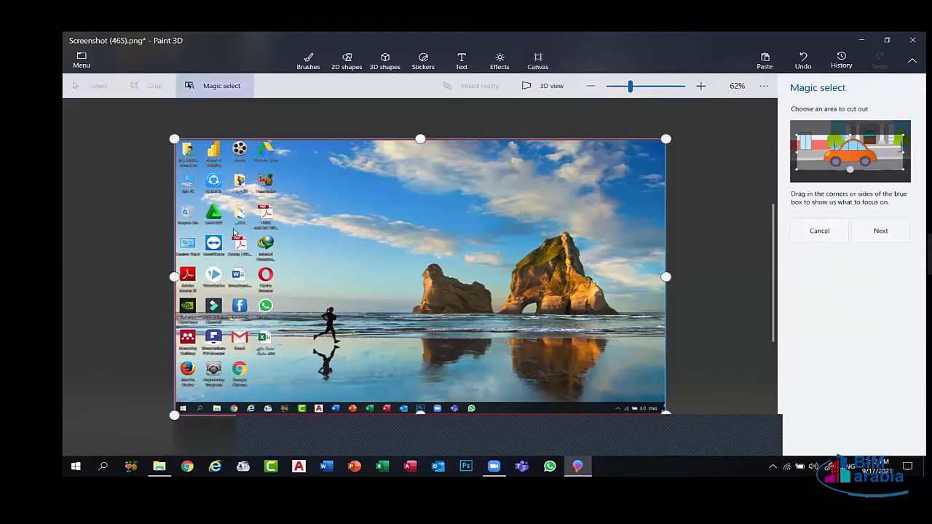
pyautogui.moveTo(174, 138); pyautogui.dragTo(230, 138)
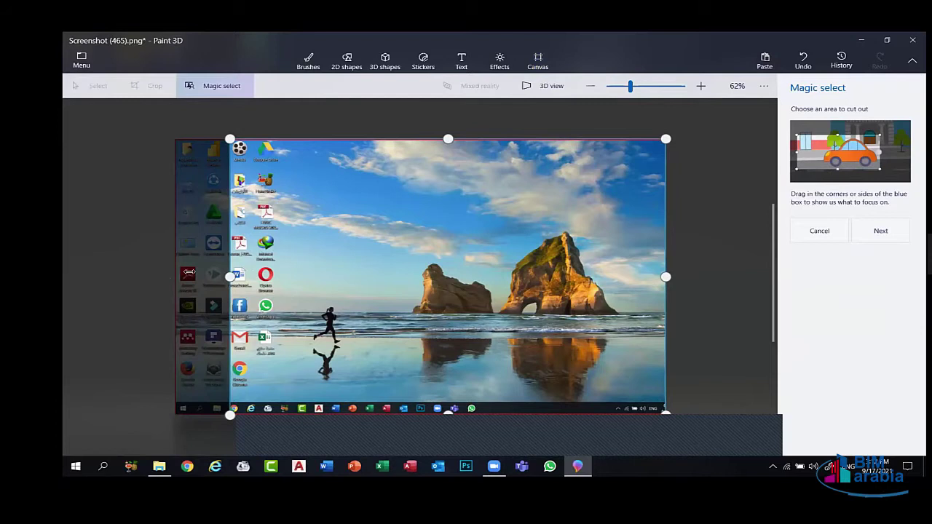
pyautogui.moveTo(231, 276); pyautogui.dragTo(177, 277)
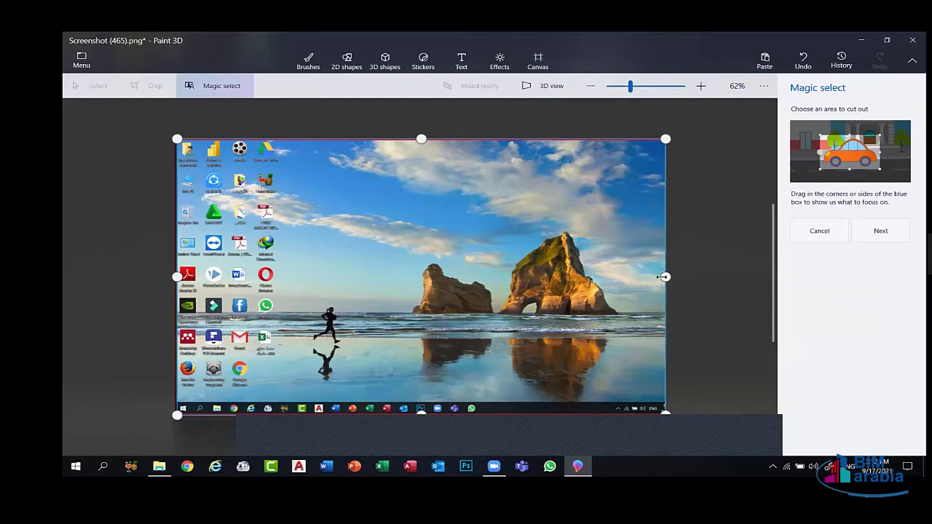
pyautogui.moveTo(666, 277); pyautogui.dragTo(642, 276)
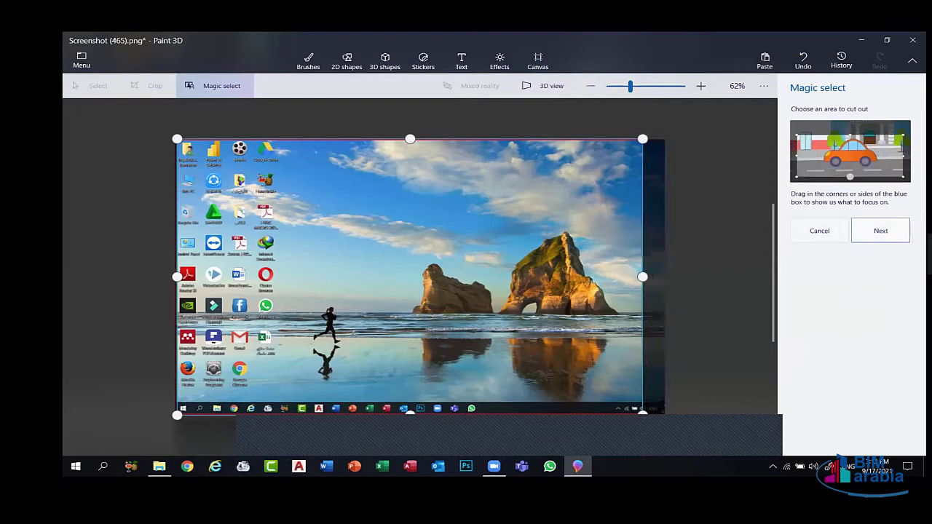
pyautogui.click(881, 230)
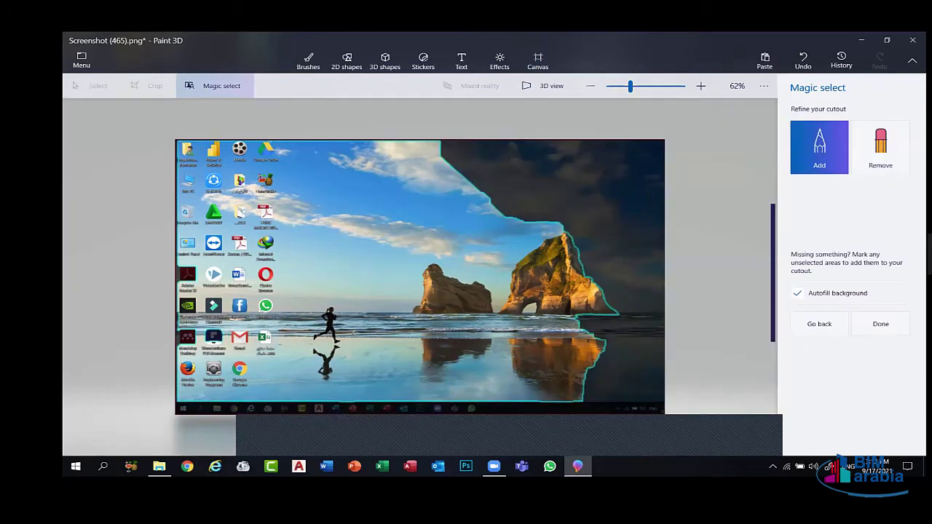
# Add the sea-rock arch and the left desktop icons to the cutout.
pyautogui.moveTo(597, 309); pyautogui.dragTo(628, 308)
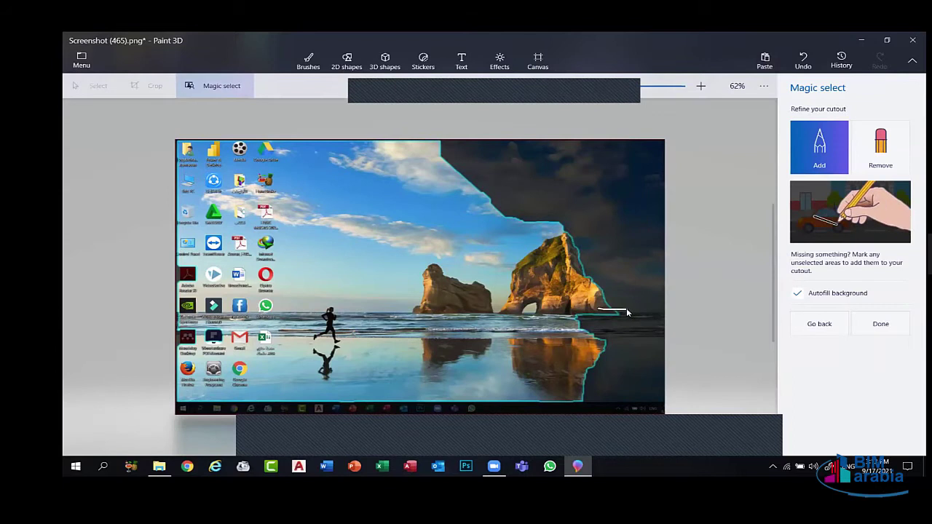
pyautogui.moveTo(617, 277)
pyautogui.mouseDown()
pyautogui.moveTo(468, 178)
pyautogui.moveTo(518, 313)
pyautogui.moveTo(465, 382)
pyautogui.mouseUp()
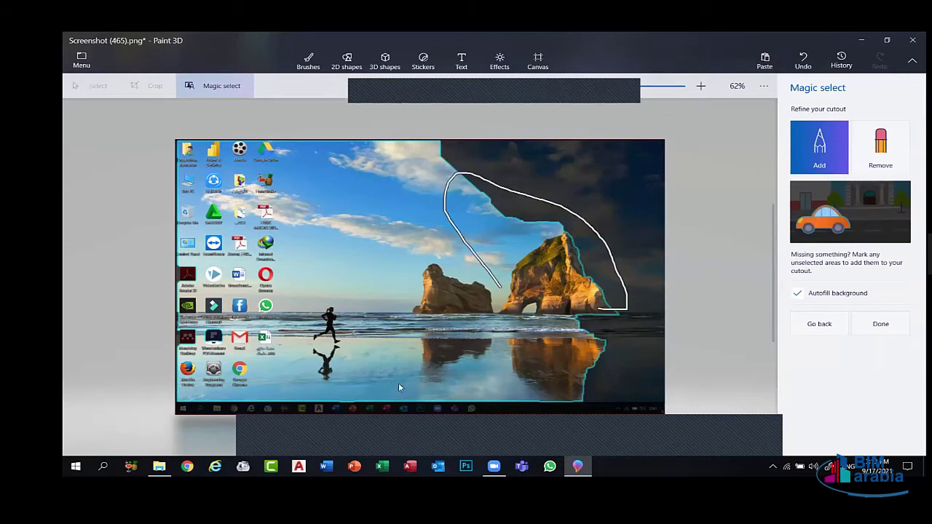
pyautogui.moveTo(305, 269)
pyautogui.mouseDown()
pyautogui.moveTo(155, 172)
pyautogui.moveTo(138, 276)
pyautogui.moveTo(318, 385)
pyautogui.mouseUp()
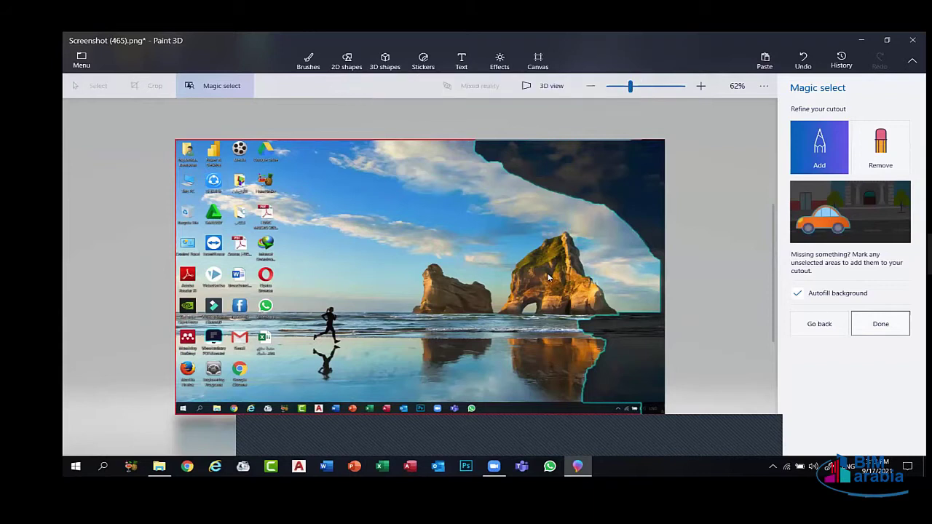
# Commit the cutout as its own object, then move and tilt it in 3D.
pyautogui.press('Return')
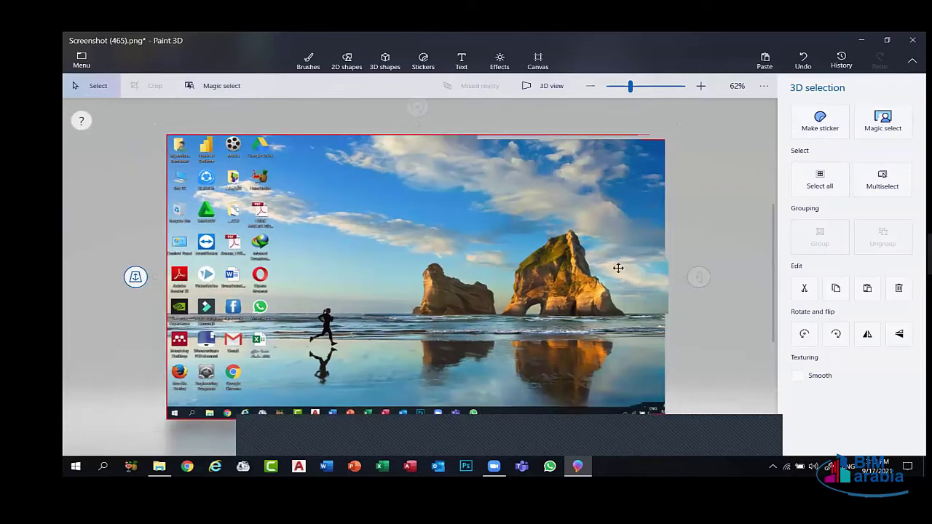
pyautogui.moveTo(616, 266); pyautogui.dragTo(135, 282)
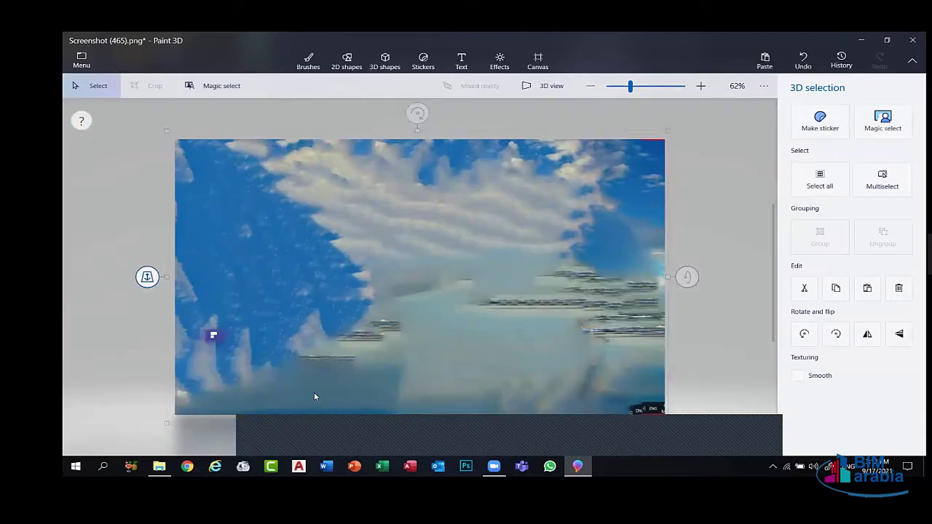
pyautogui.moveTo(314, 396); pyautogui.dragTo(666, 402)
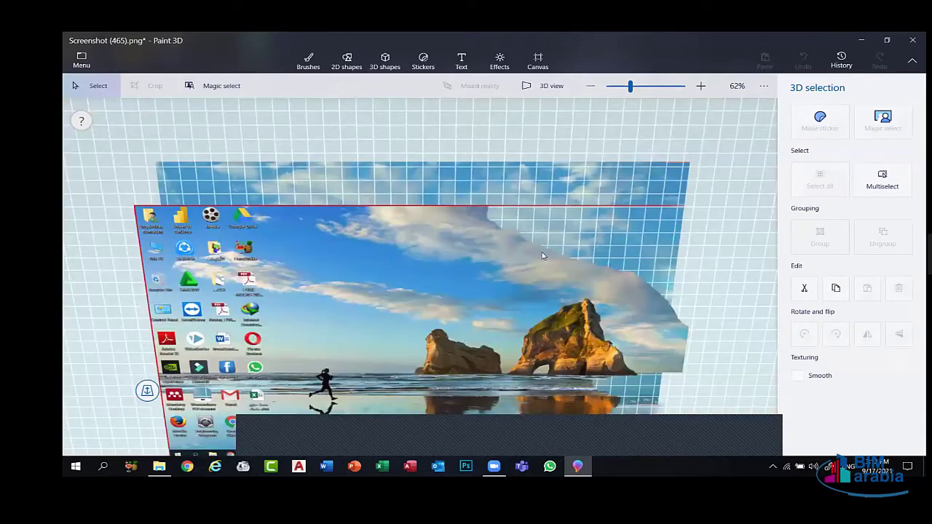
pyautogui.moveTo(542, 255); pyautogui.dragTo(573, 159)
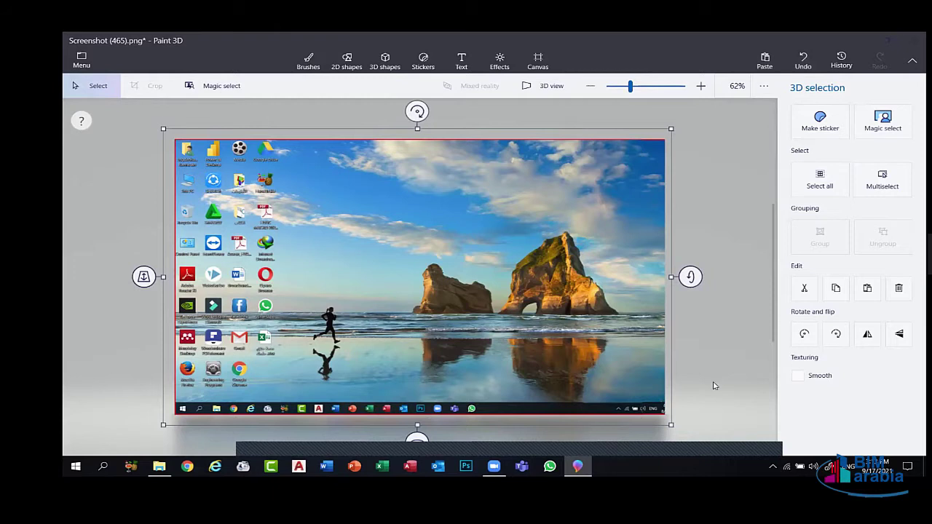
pyautogui.click(537, 61)
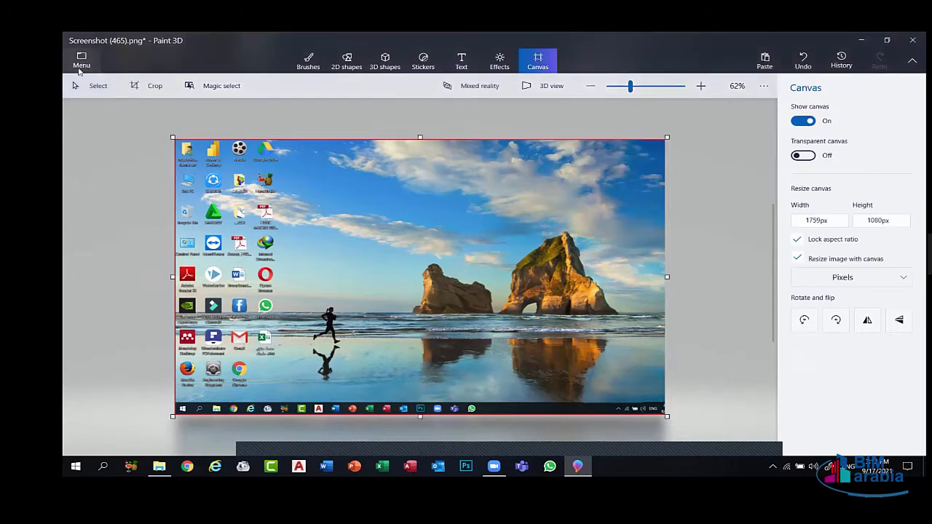
# Start a new blank Paint 3D document without saving the screenshot, then cancel browsing for a file.
pyautogui.click(81, 63)
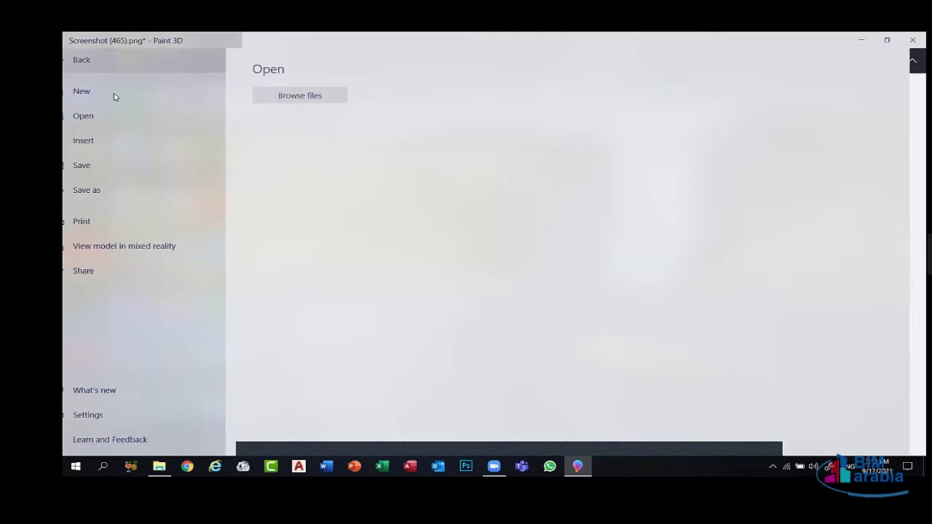
pyautogui.click(99, 96)
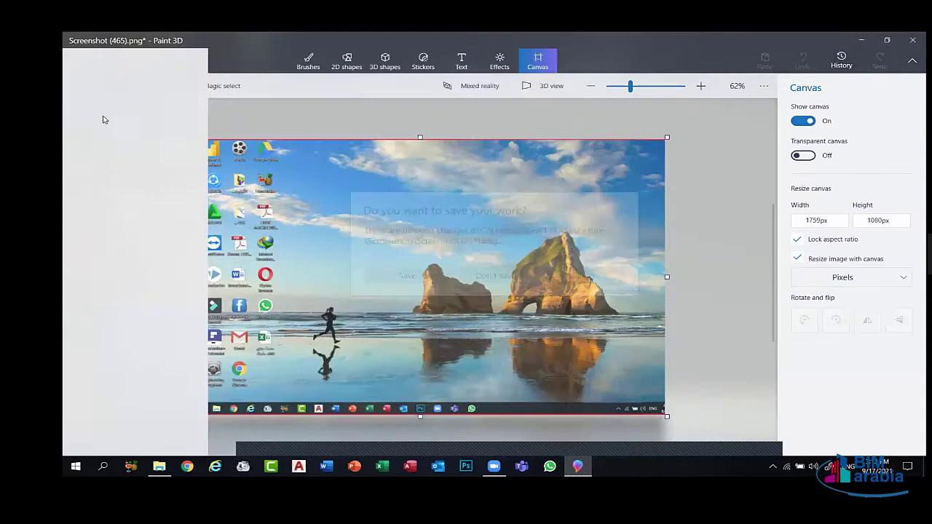
pyautogui.hotkey('ctrl', 'o')
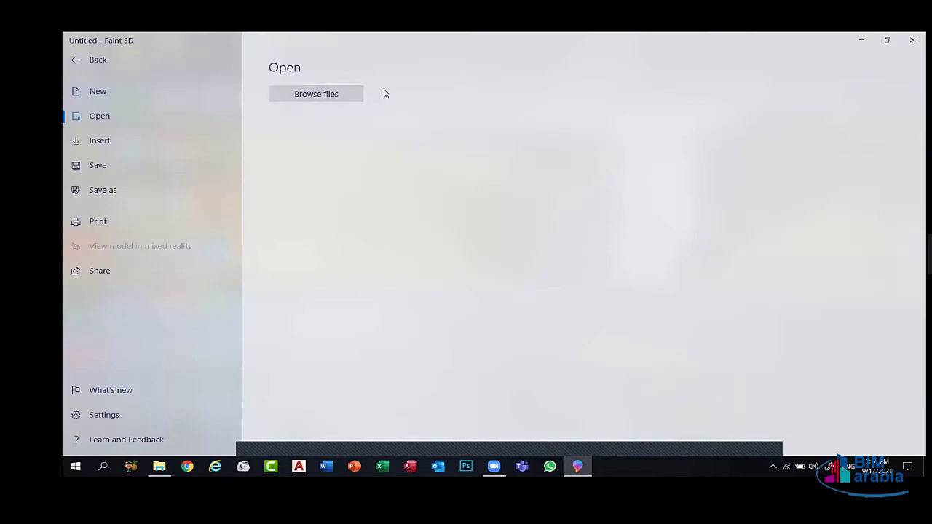
pyautogui.click(118, 141)
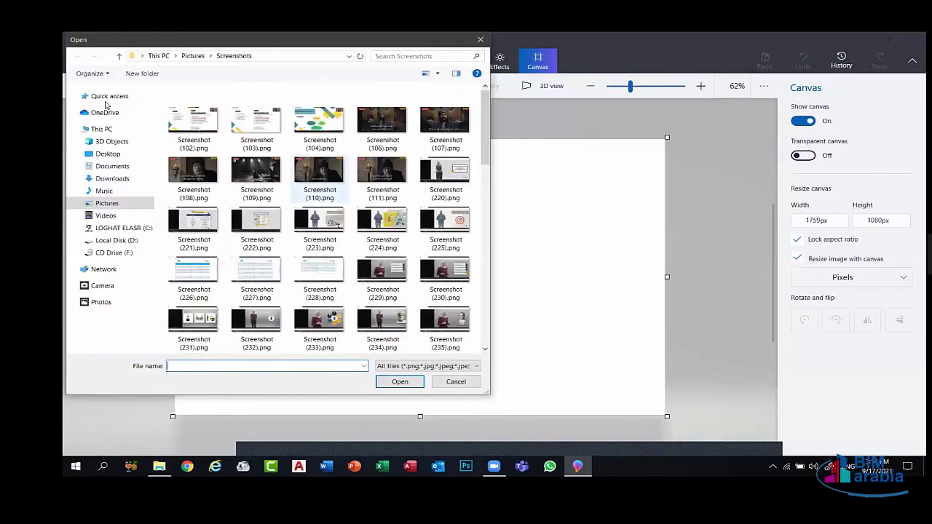
pyautogui.press('Escape')
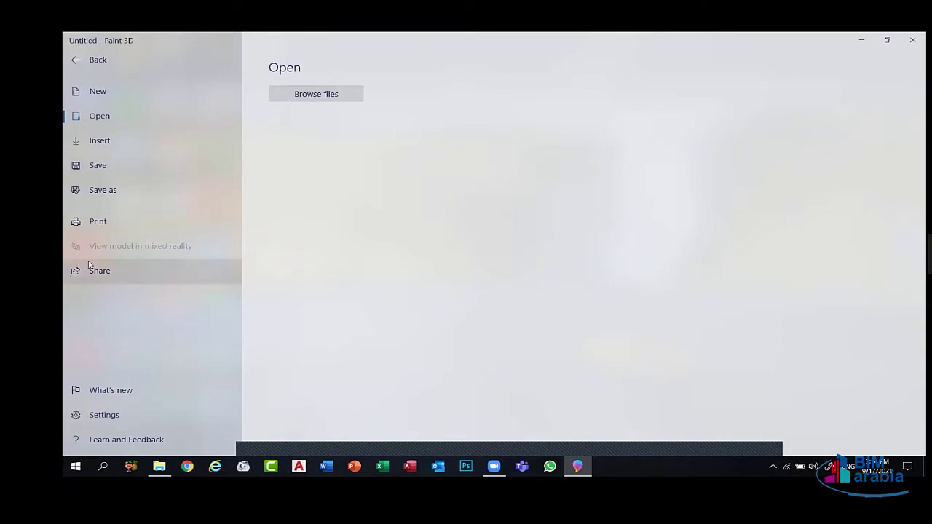
pyautogui.click(124, 415)
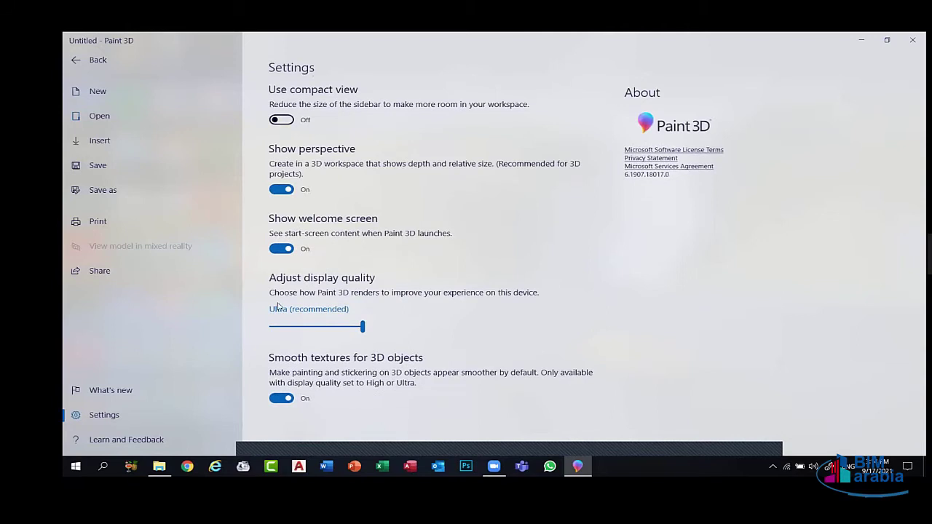
pyautogui.click(106, 191)
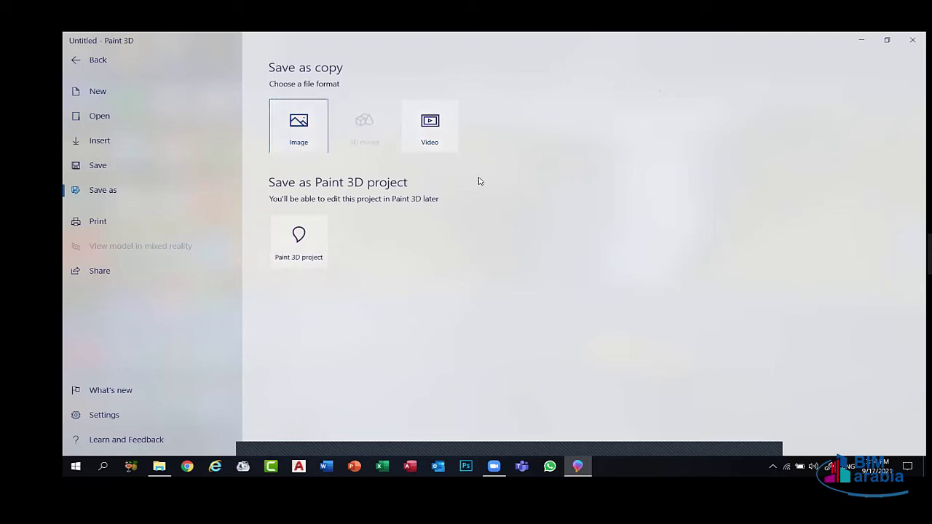
pyautogui.press('Escape')
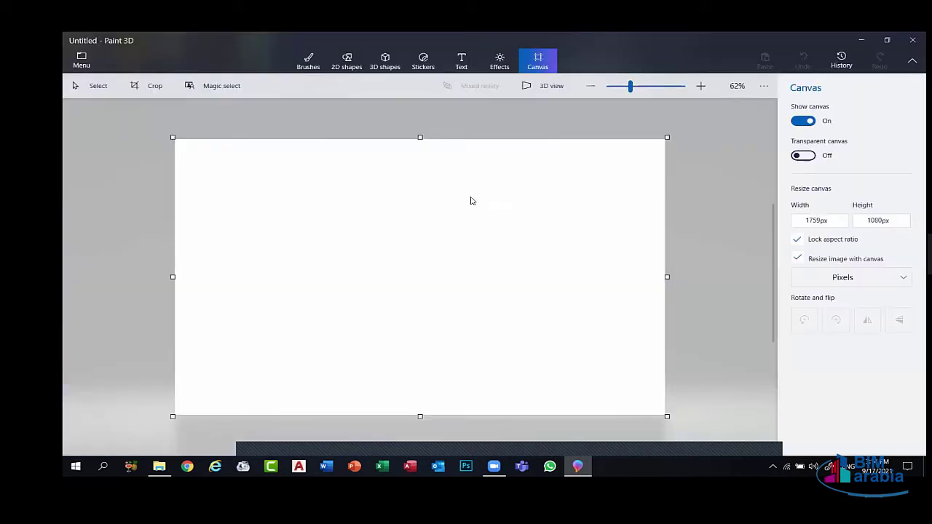
pyautogui.click(189, 356)
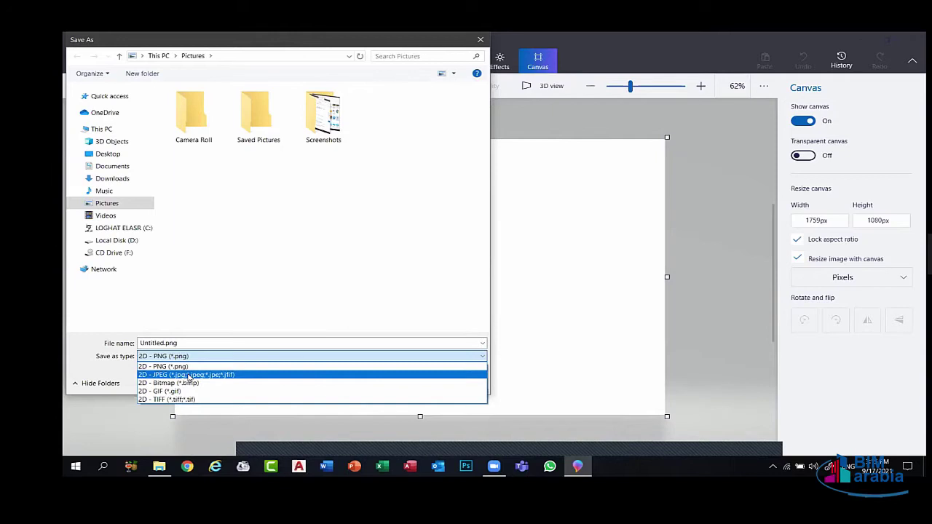
pyautogui.click(479, 40)
pyautogui.click(480, 40)
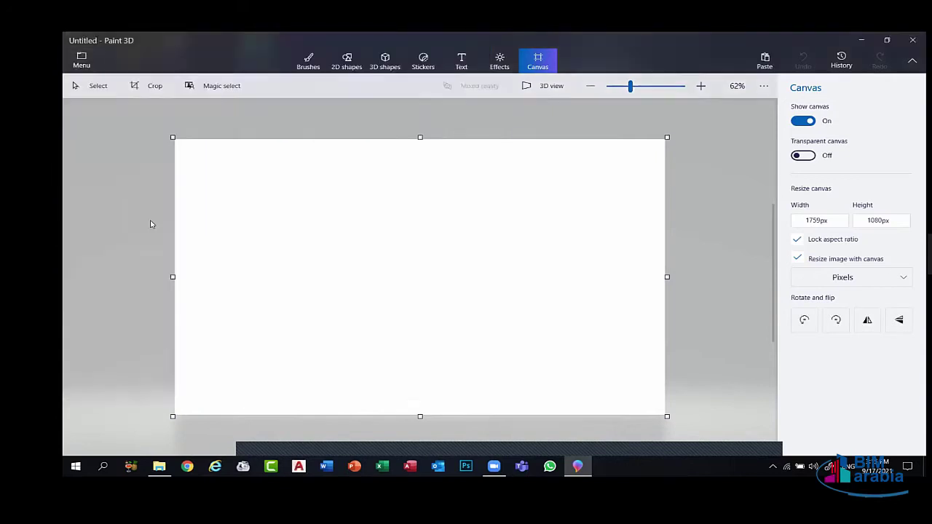
pyautogui.hotkey('ctrl', 'o')
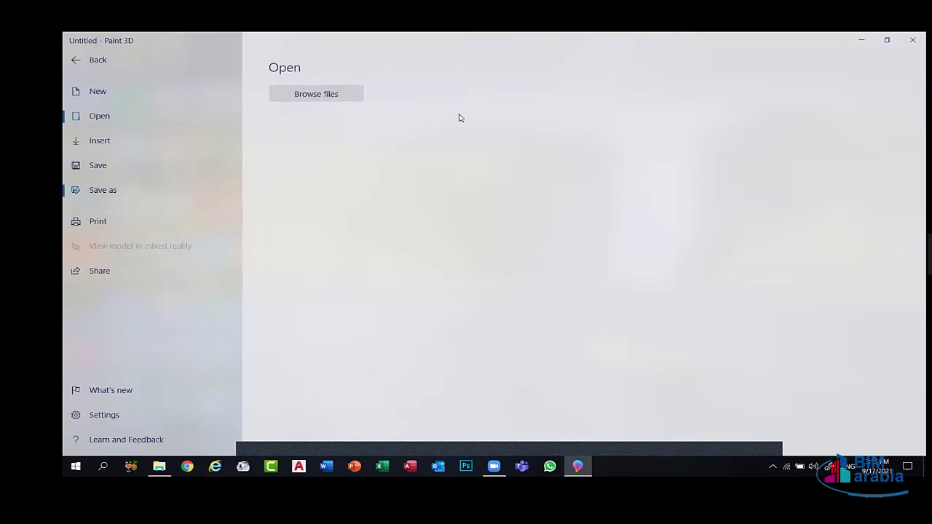
# Preview the Emerge and Jump & turn animations for an MP4 video export, then cancel it.
pyautogui.hotkey('ctrl', 'shift', 's')
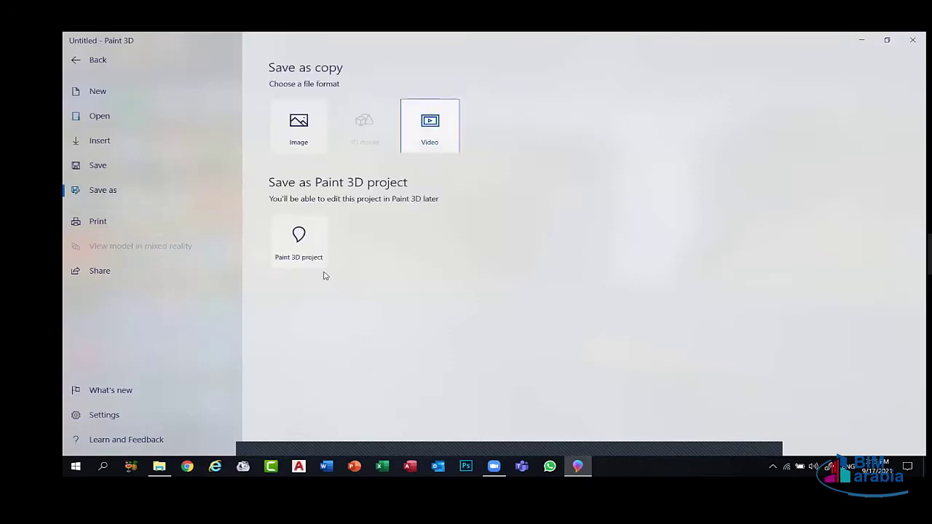
pyautogui.press('Escape')
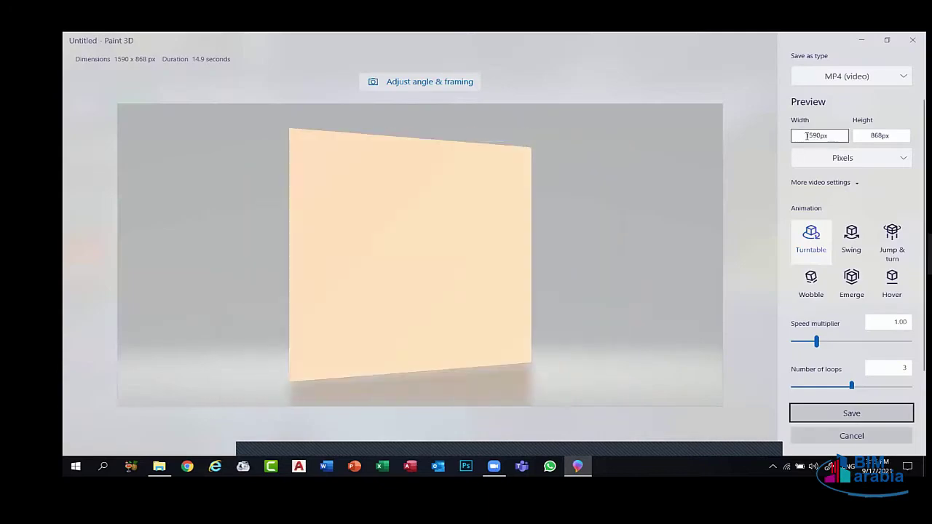
pyautogui.click(847, 76)
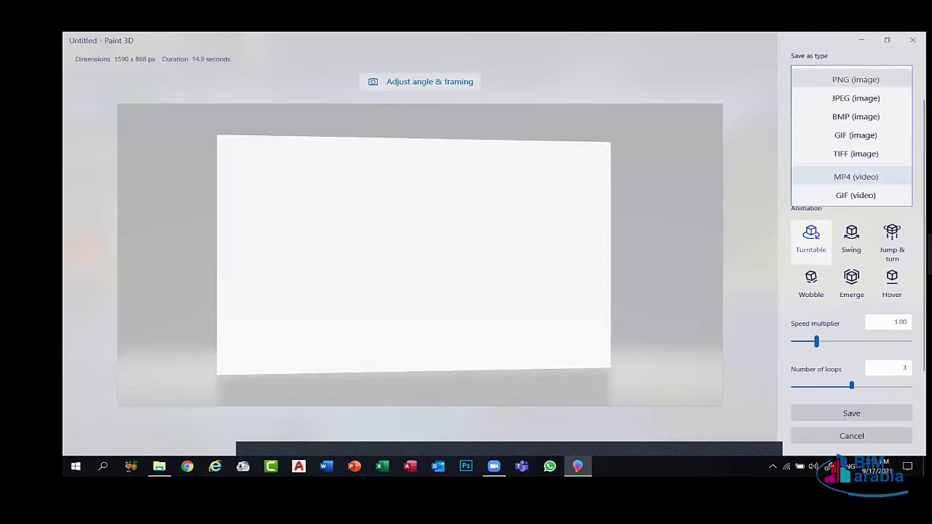
pyautogui.click(856, 176)
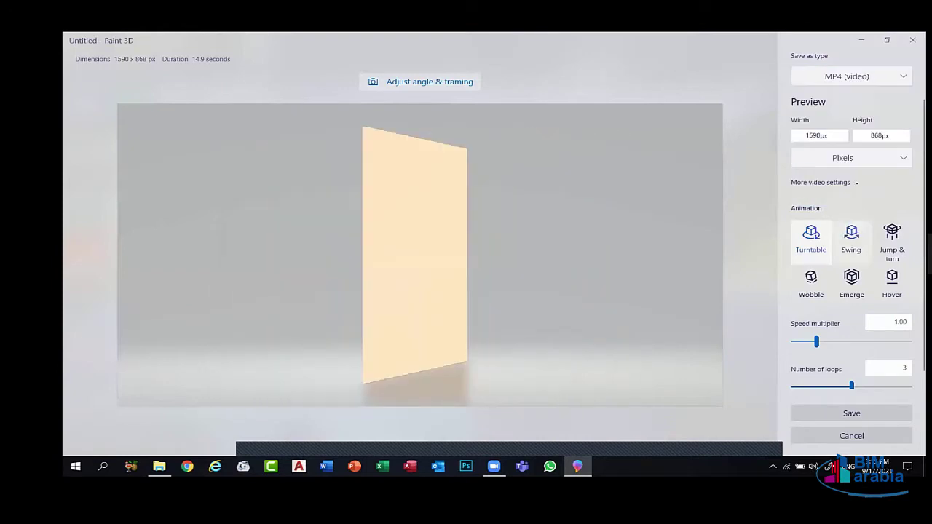
pyautogui.click(852, 280)
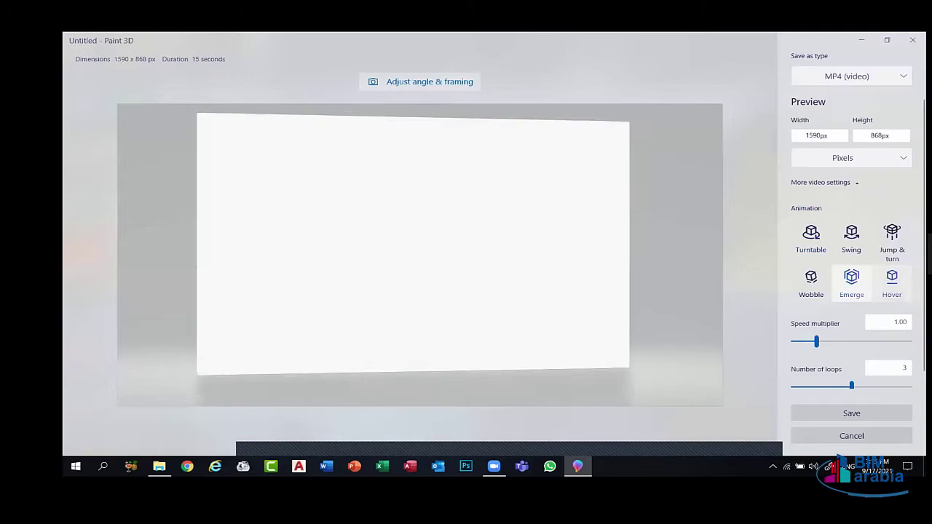
pyautogui.click(892, 236)
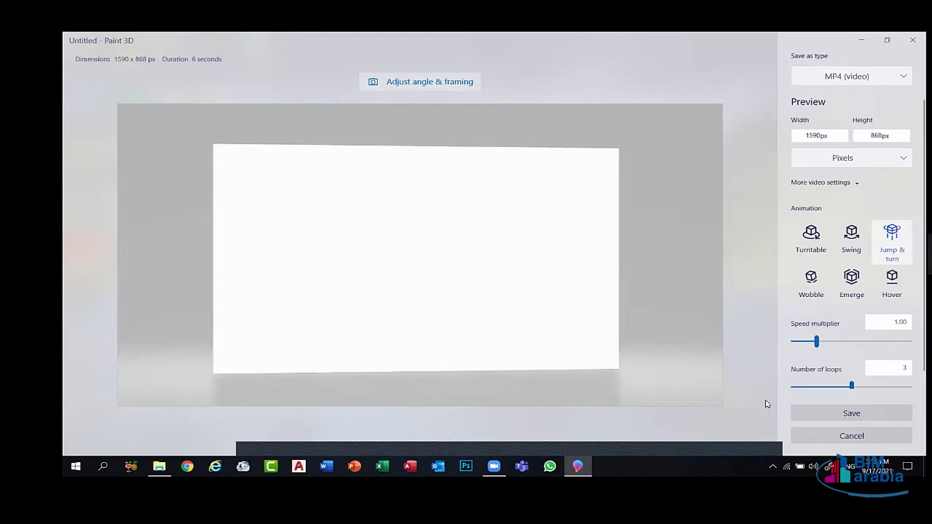
pyautogui.click(826, 433)
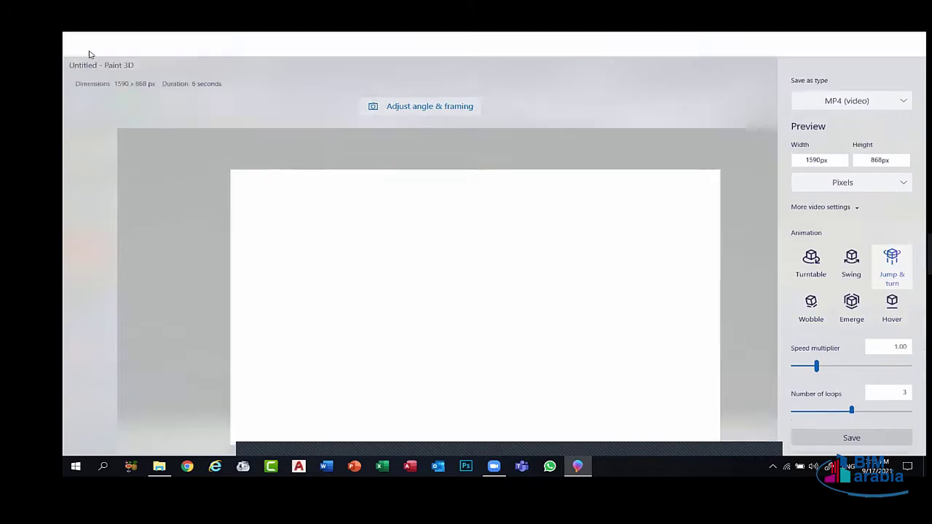
# Start saving a copy of the picture as an image, then close the save dialog without saving.
pyautogui.hotkey('ctrl', 'o')
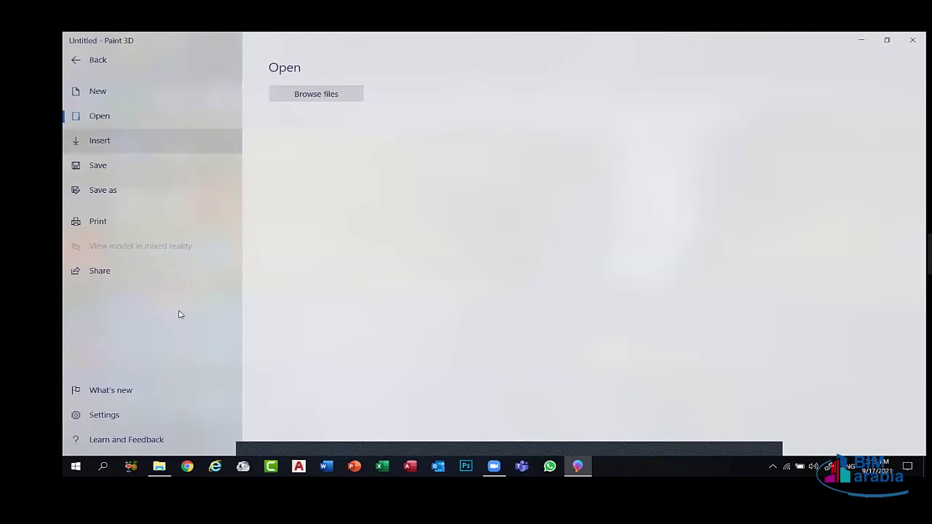
pyautogui.click(103, 198)
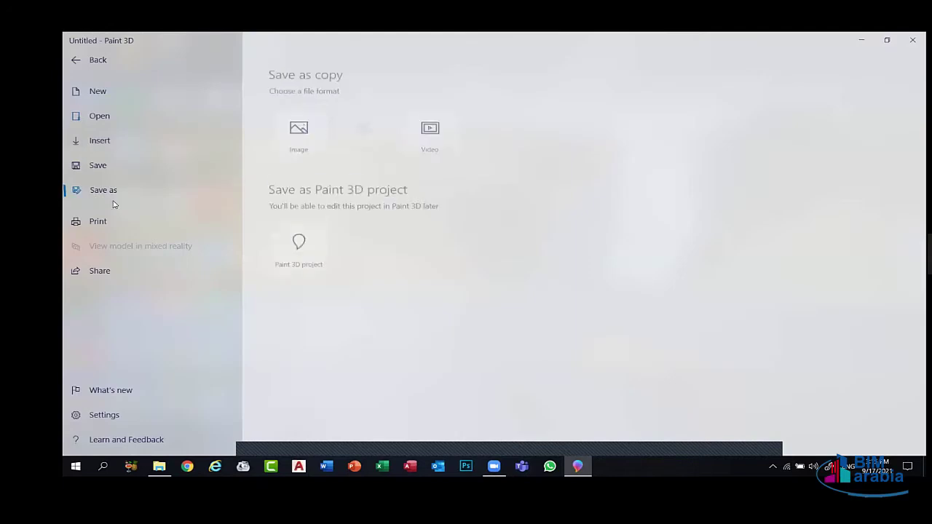
pyautogui.click(314, 131)
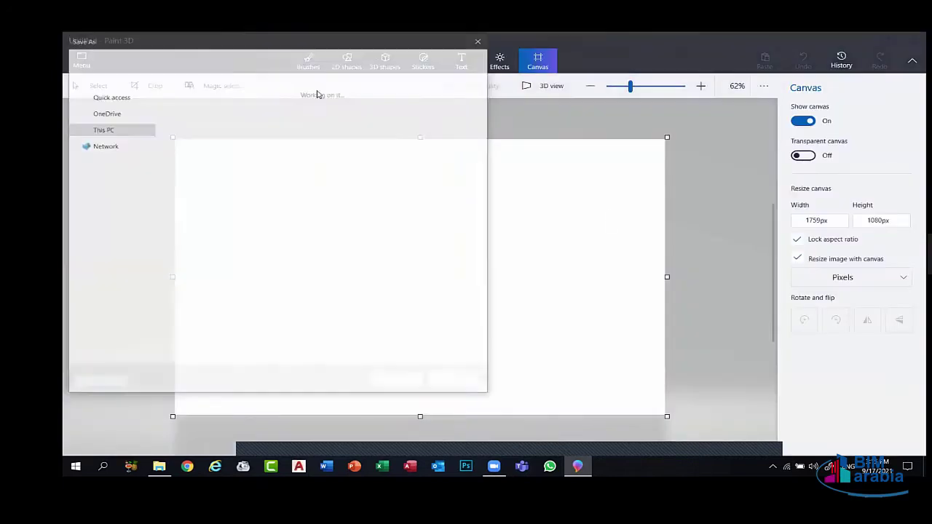
pyautogui.click(479, 40)
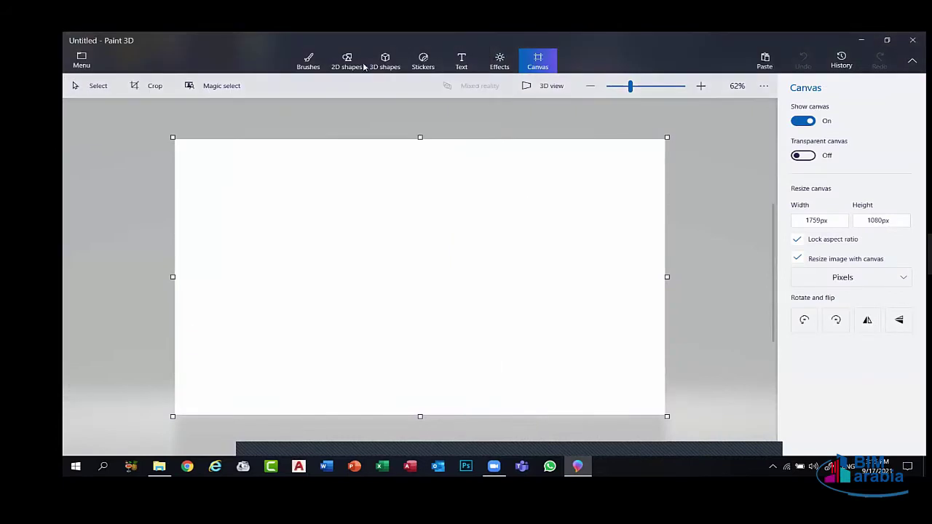
# Cancel browsing for a picture to open, then paste the 1920 × 1080 film still onto the canvas.
pyautogui.click(83, 64)
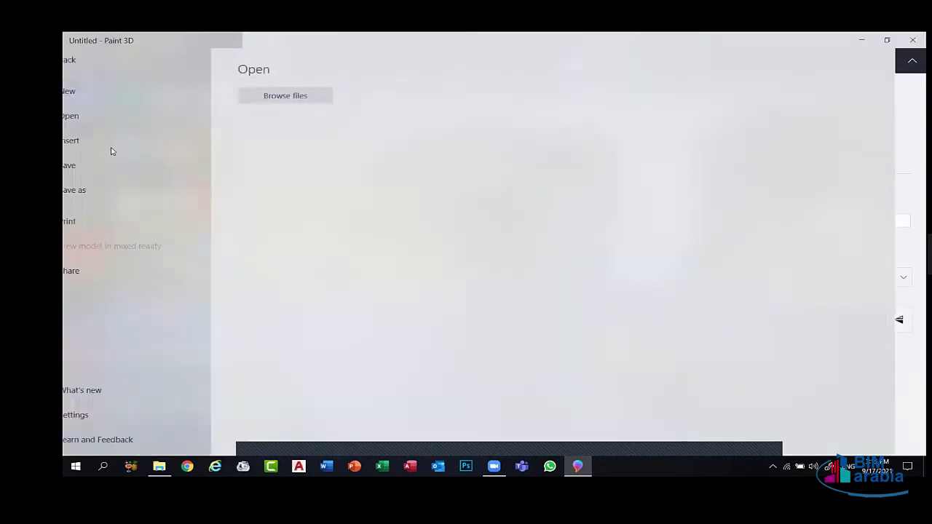
pyautogui.press('Return')
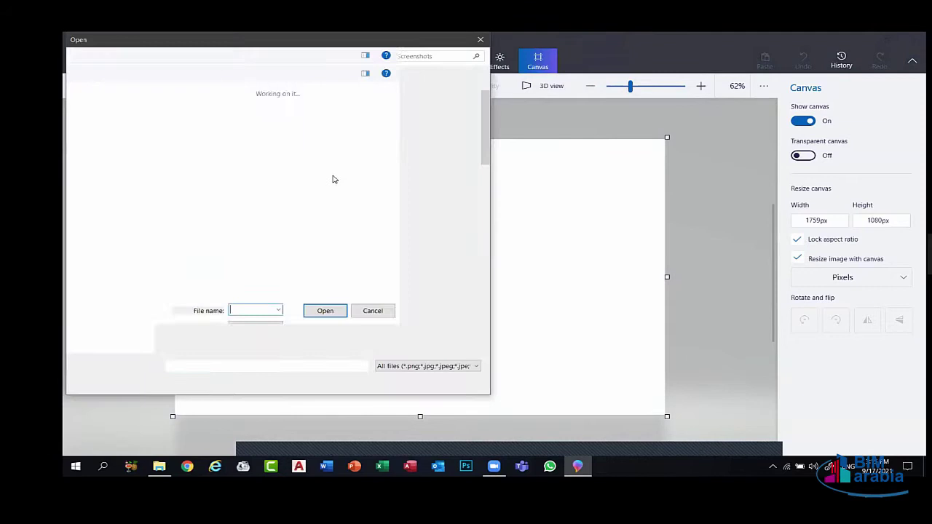
pyautogui.press('Escape')
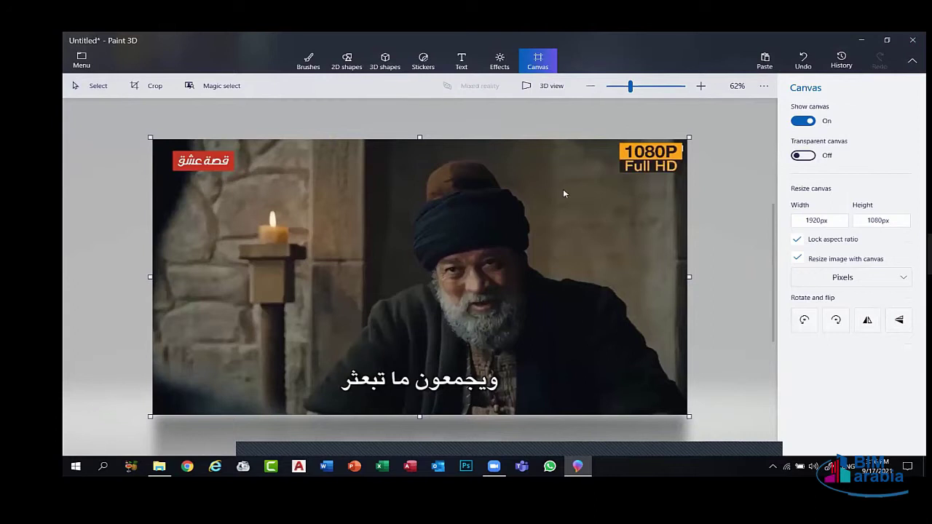
pyautogui.hotkey('ctrl', 'v')
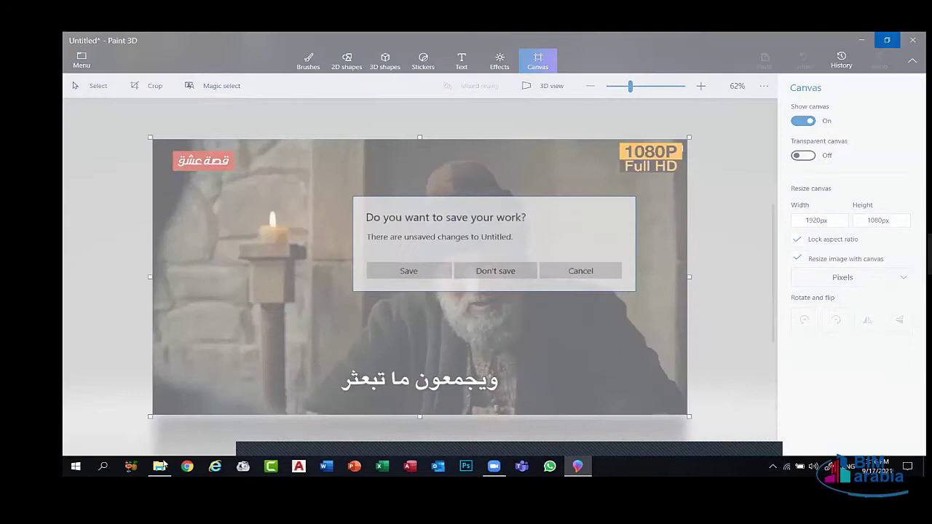
# Close Paint 3D without saving the untitled picture, then bring up Windows Ink Workspace with Windows+W.
pyautogui.click(496, 271)
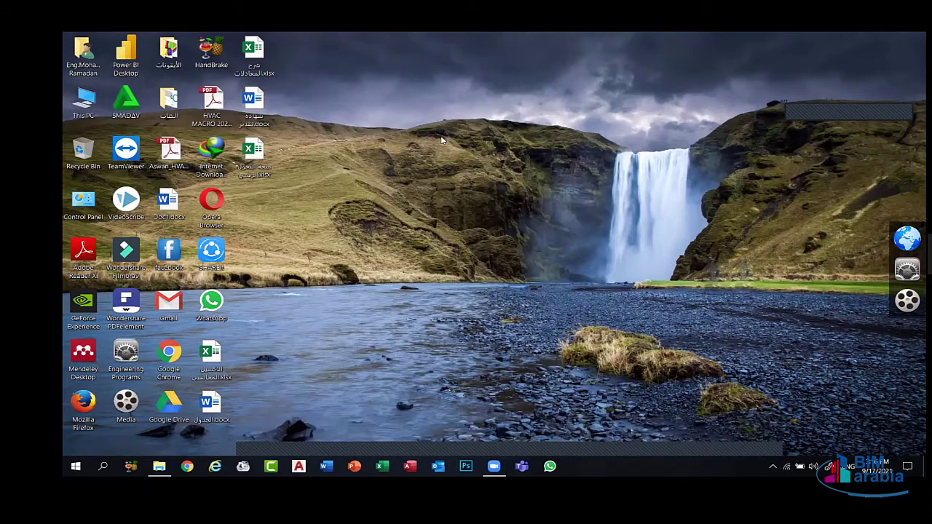
pyautogui.press('super+w')
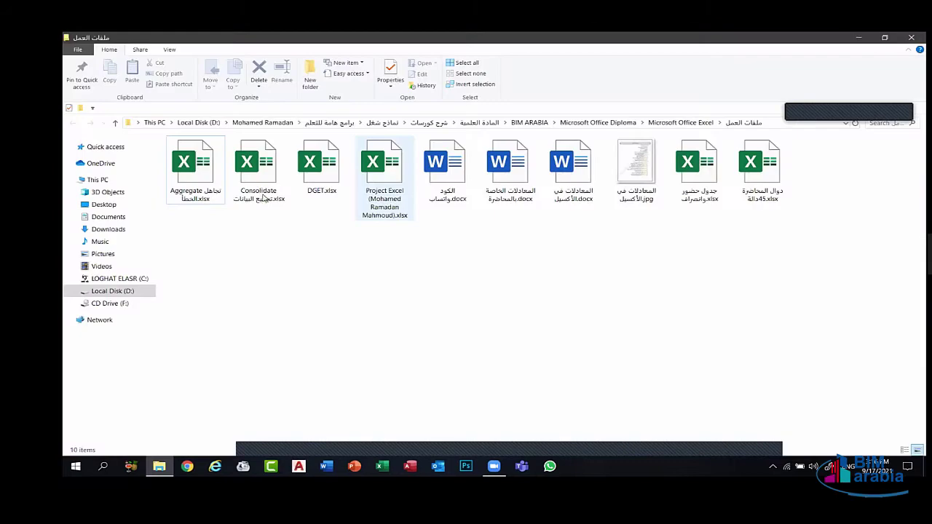
# Open the Consolidate .xlsx workbook from the Excel course folder and show its Feb grades sheet.
pyautogui.click(257, 182)
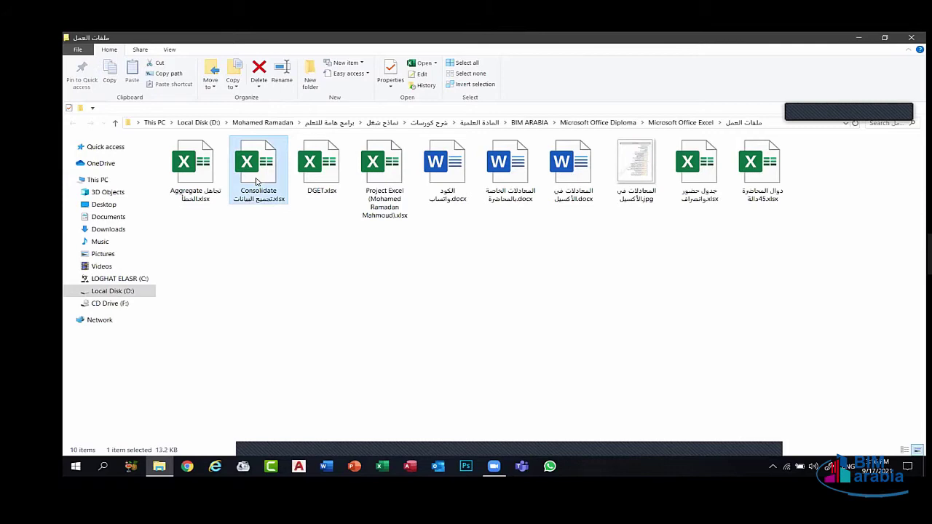
pyautogui.doubleClick(257, 182)
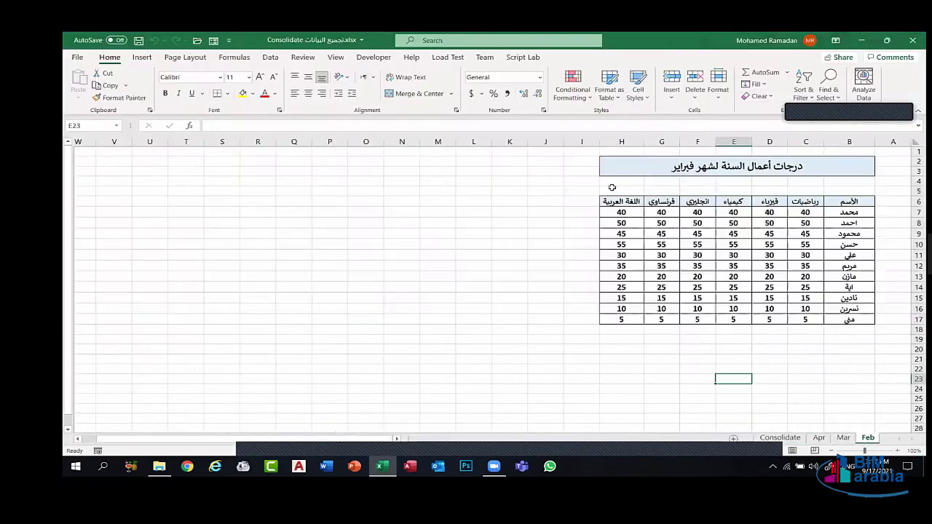
pyautogui.hotkey('ctrl', 'v')
# Change the Mar sheet's B2 title to end with مارس instead of فبراير.
pyautogui.click(473, 265)
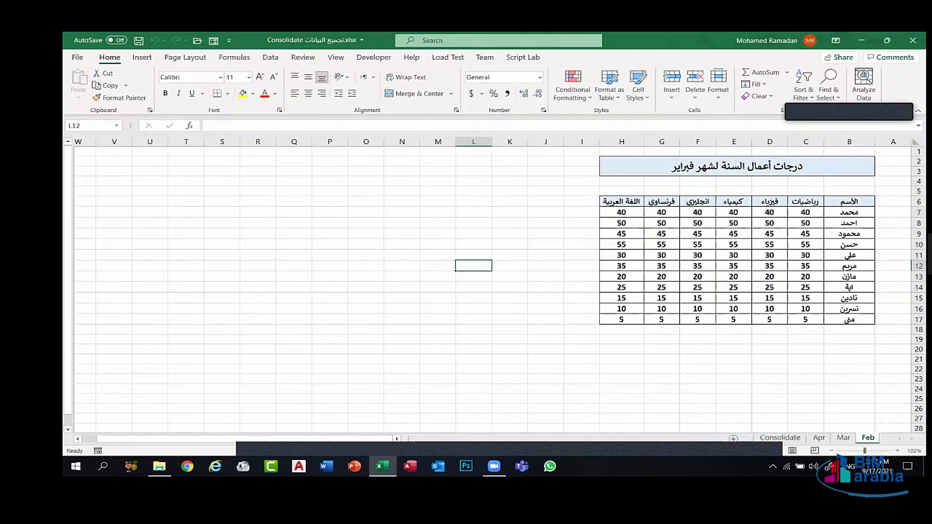
pyautogui.click(843, 437)
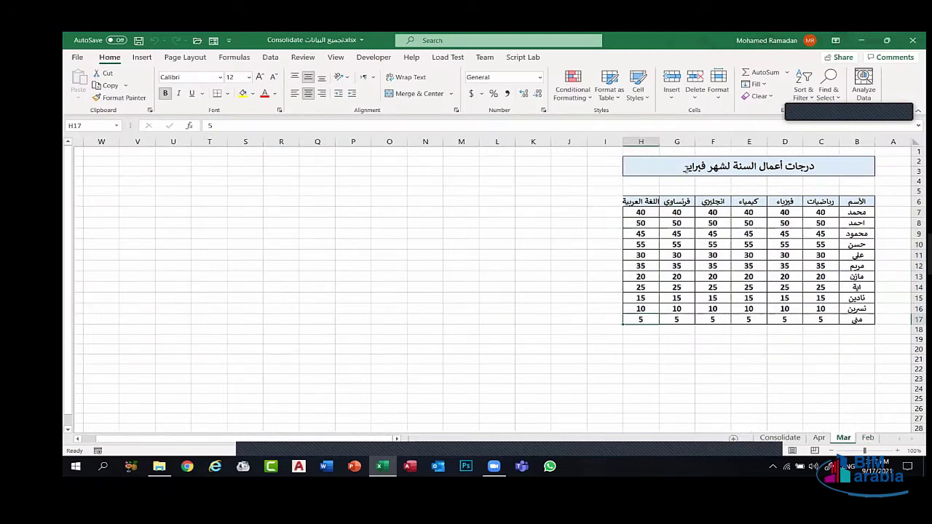
pyautogui.doubleClick(686, 168)
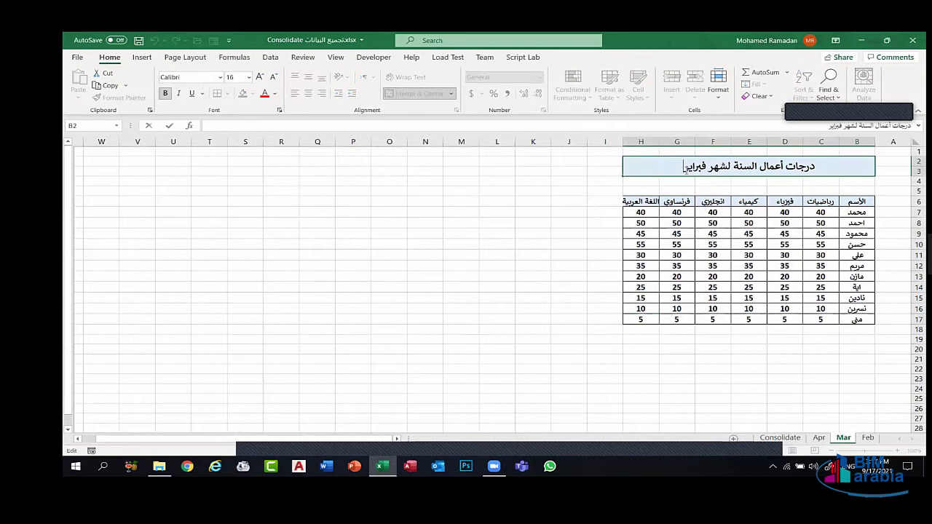
pyautogui.press('BackSpace')
pyautogui.press('BackSpace')
pyautogui.press('BackSpace')
pyautogui.press('BackSpace')
pyautogui.press('BackSpace')
pyautogui.press('BackSpace')
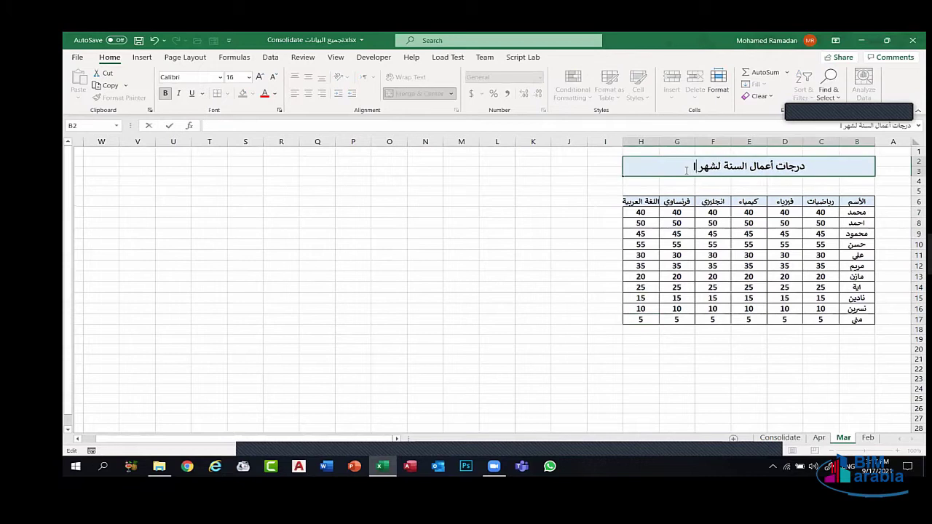
pyautogui.write('مار')
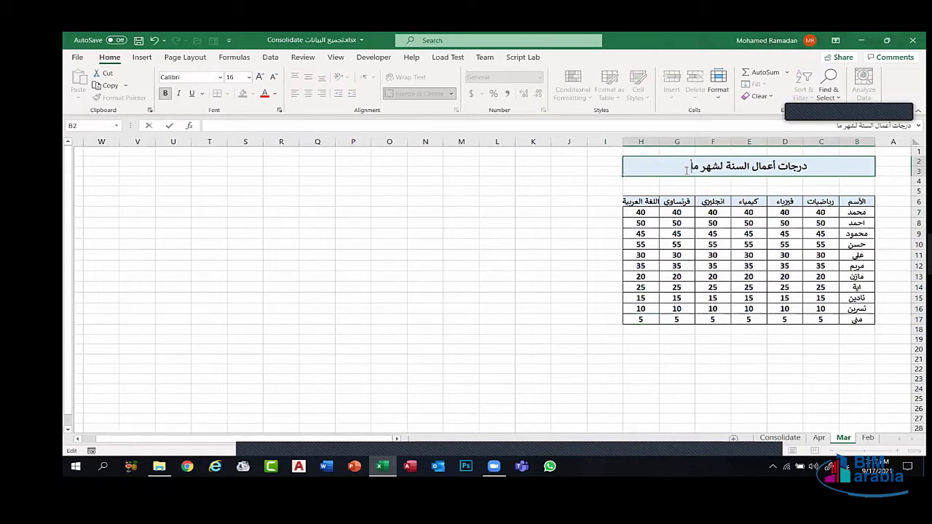
pyautogui.write('س')
pyautogui.click(610, 380)
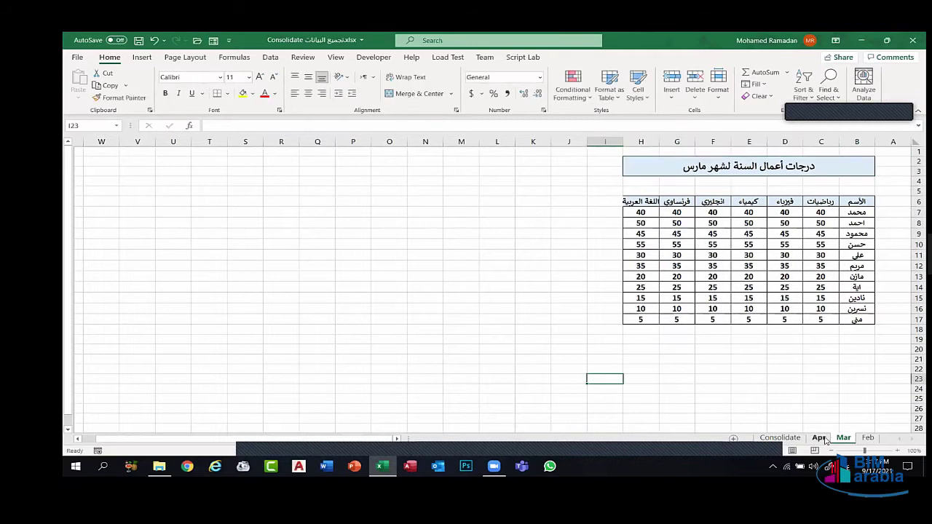
# Change the Apr sheet's B2 title to end with أبريل instead of فبراير.
pyautogui.click(820, 437)
pyautogui.doubleClick(682, 170)
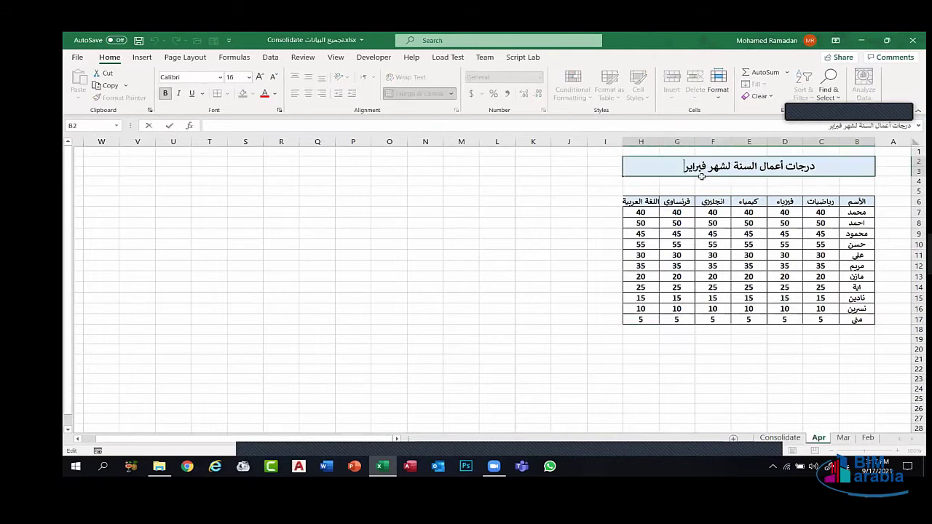
pyautogui.press('BackSpace')
pyautogui.press('BackSpace')
pyautogui.press('BackSpace')
pyautogui.press('BackSpace')
pyautogui.press('BackSpace')
pyautogui.press('BackSpace')
pyautogui.press('BackSpace')
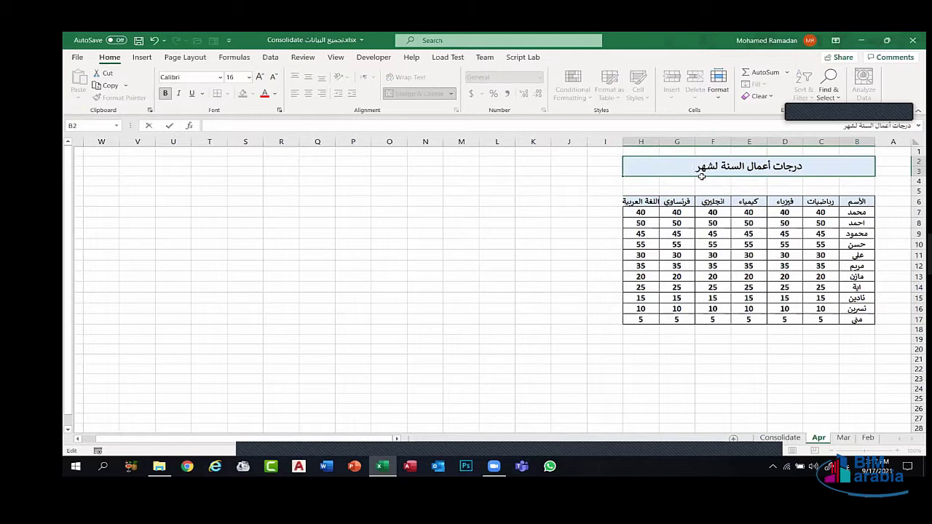
pyautogui.write('أبريل')
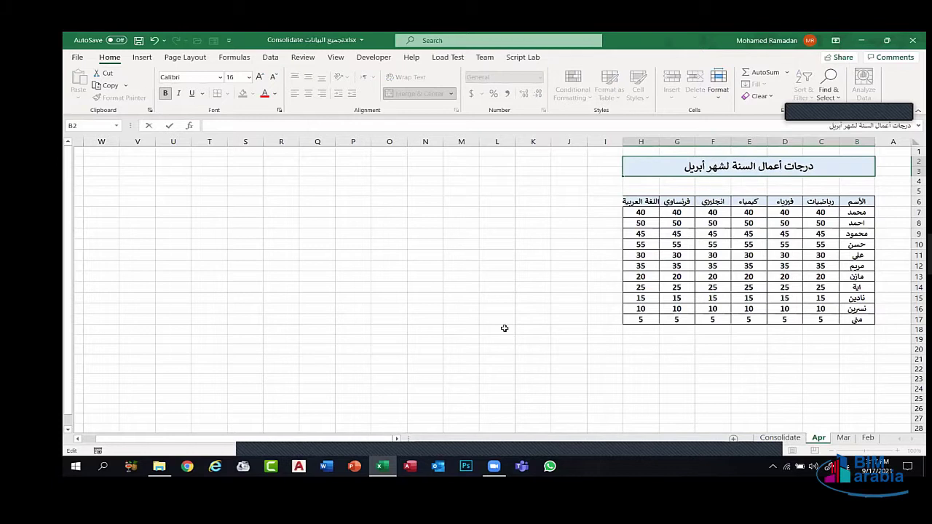
pyautogui.click(492, 331)
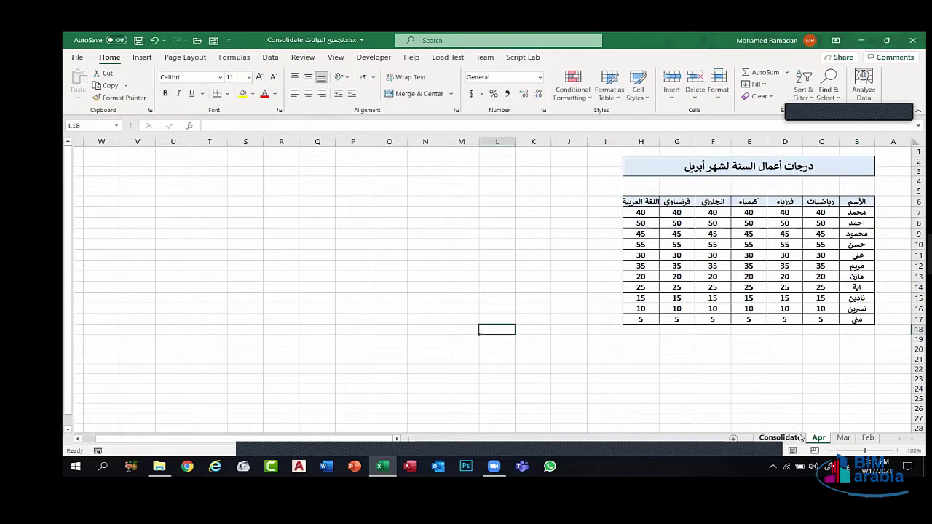
# Review the Feb, Mar and Apr grade tables, selecting name header cell B6 on each.
pyautogui.click(793, 439)
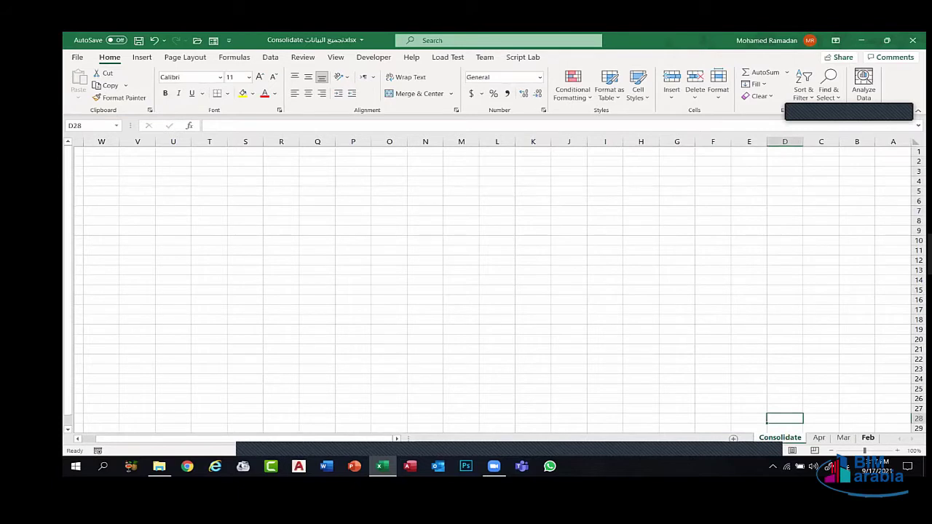
pyautogui.click(868, 437)
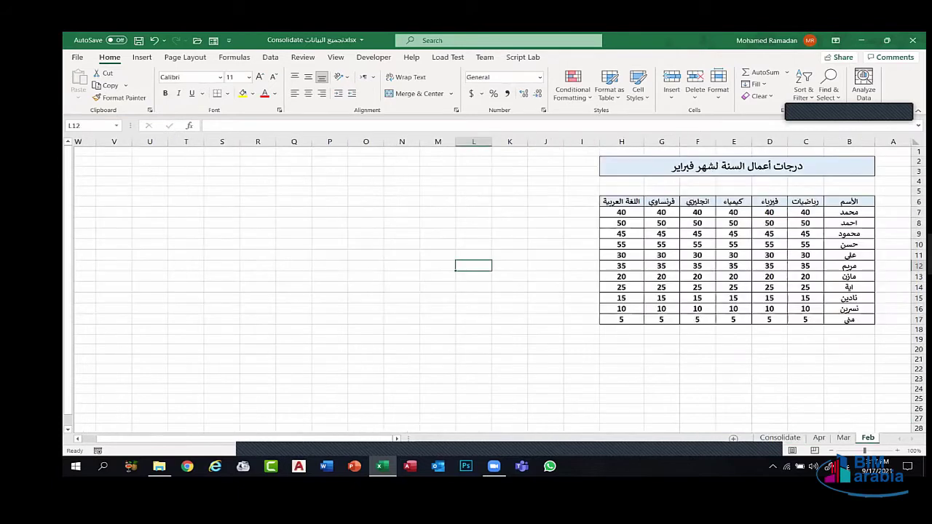
pyautogui.click(849, 201)
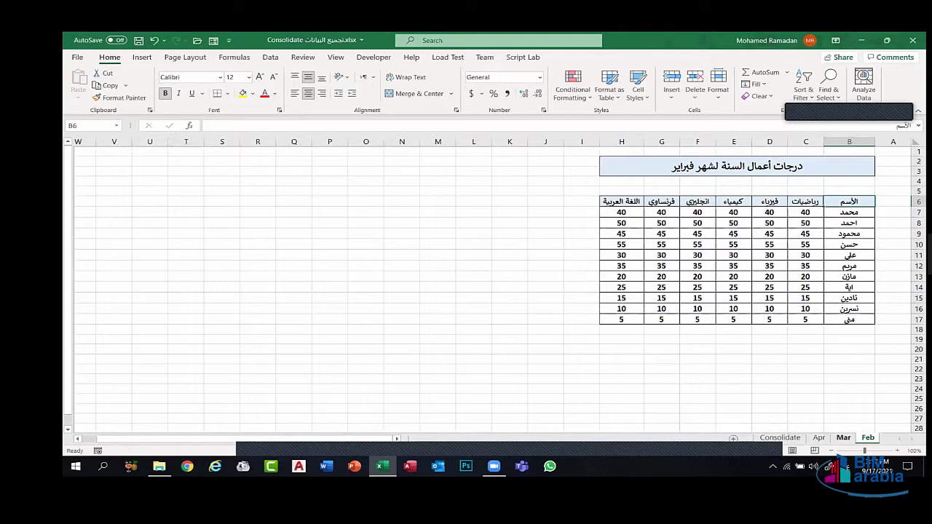
pyautogui.click(843, 437)
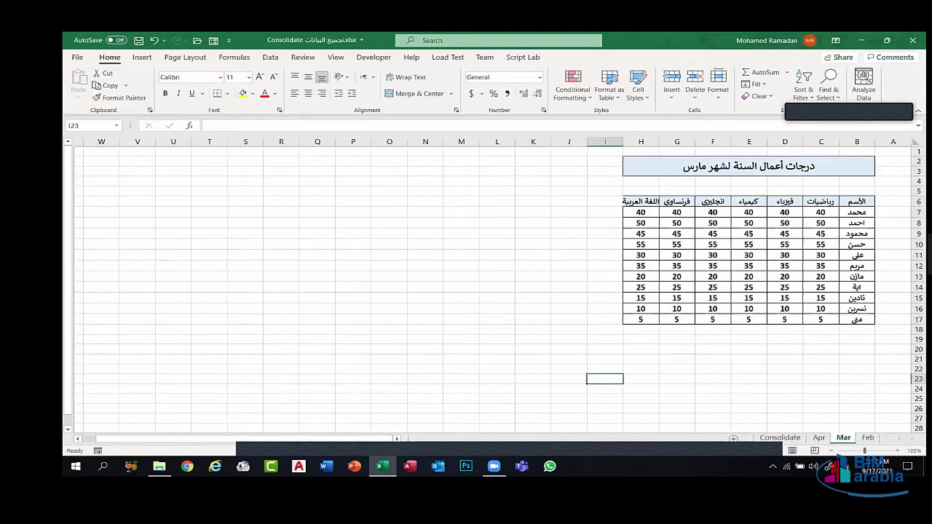
pyautogui.click(856, 201)
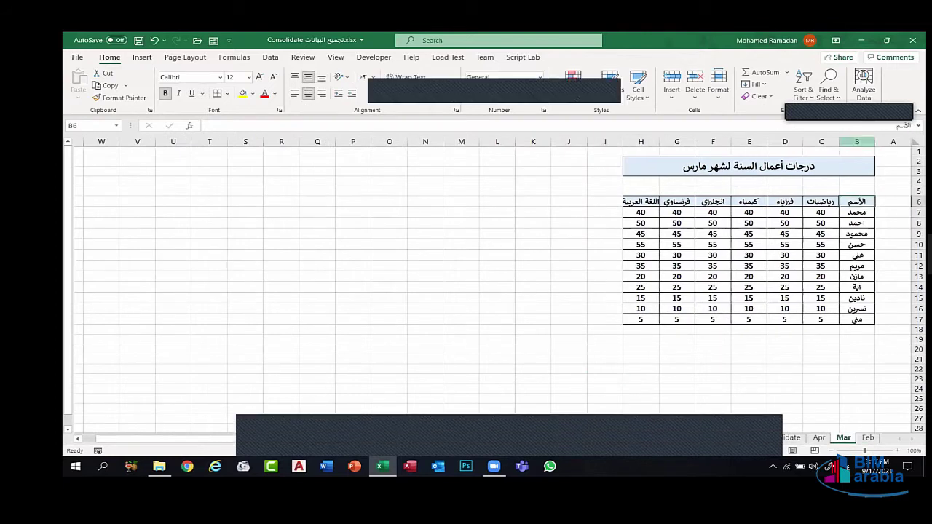
pyautogui.click(819, 437)
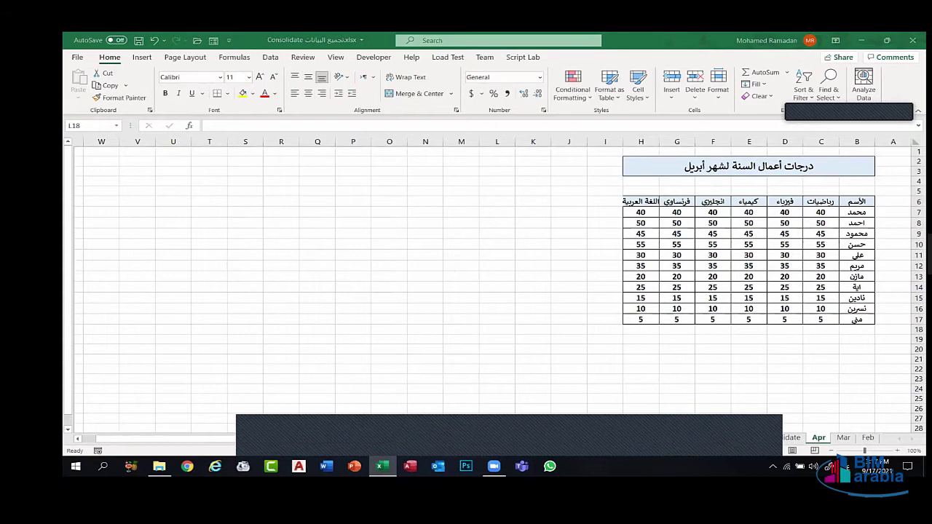
# On the empty Consolidate sheet, select B6 as where the combined table starts.
pyautogui.click(784, 439)
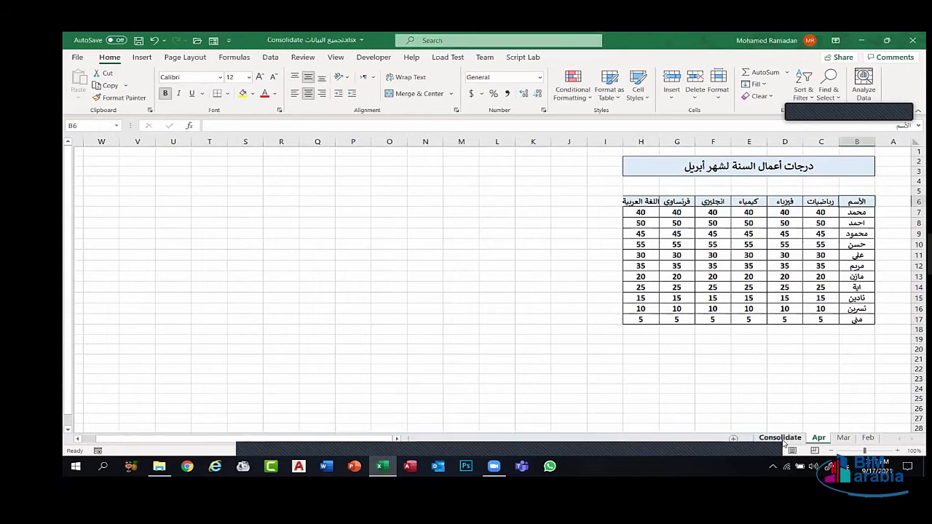
pyautogui.hotkey('ctrl', 'pagedown')
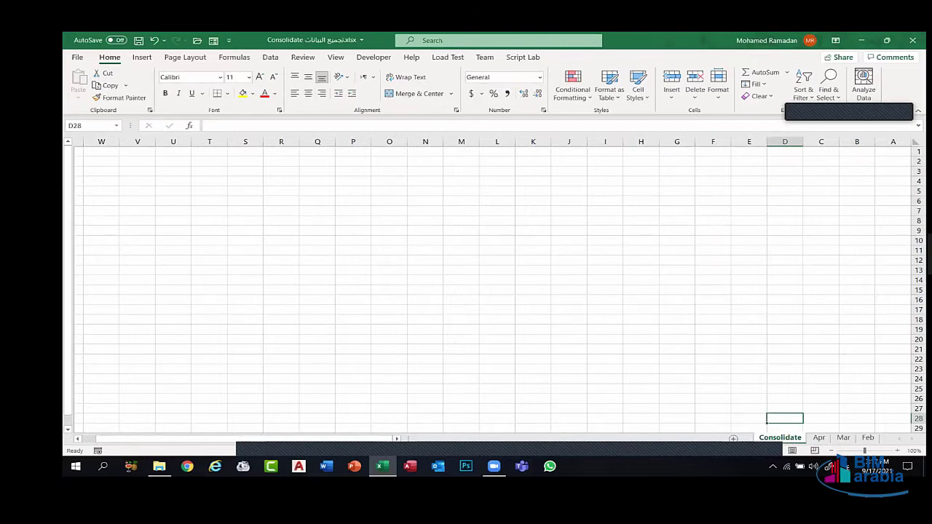
pyautogui.click(856, 201)
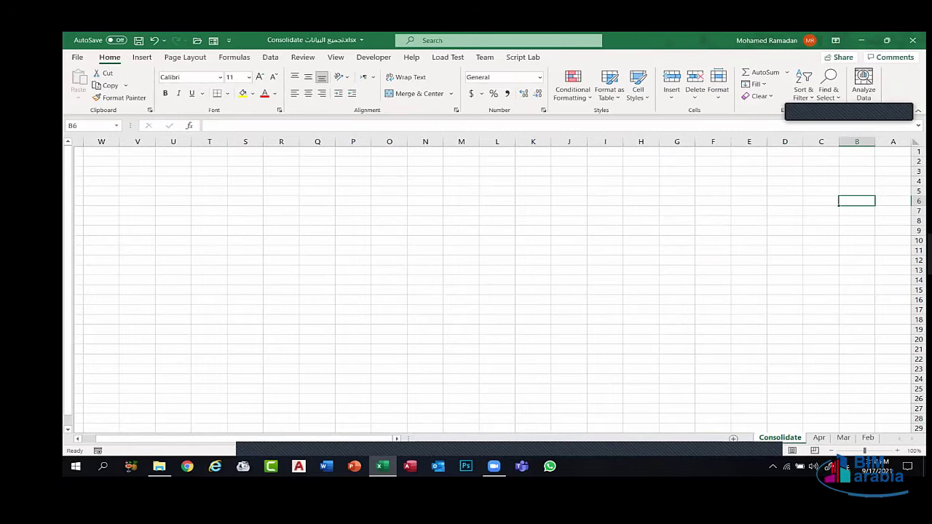
# Open the Consolidate settings and delete every leftover source reference, including the old Mar, Consolidate and Apr ranges.
pyautogui.click(270, 57)
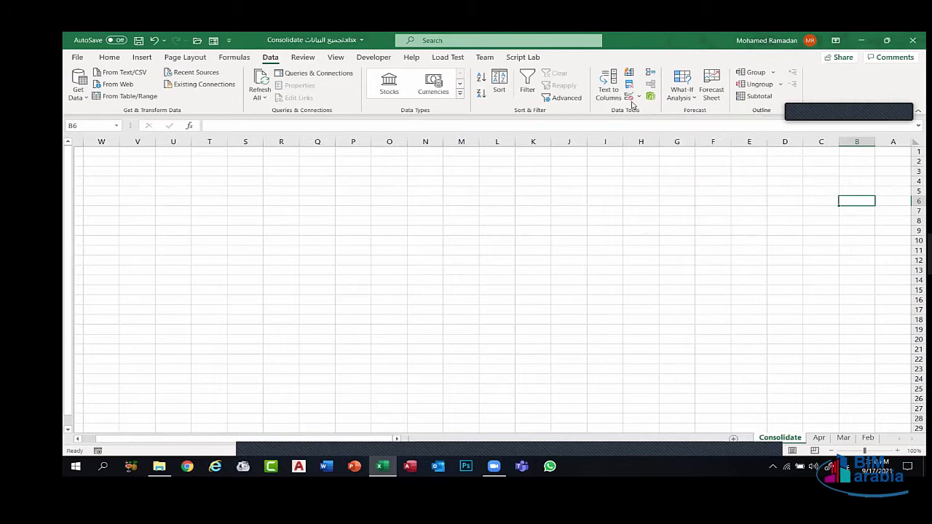
pyautogui.click(653, 76)
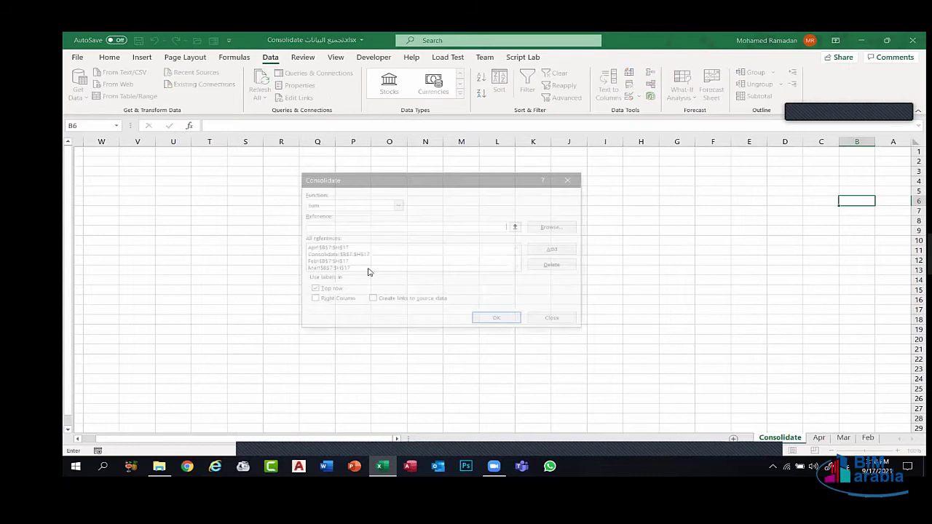
pyautogui.click(487, 267)
pyautogui.click(555, 265)
pyautogui.click(406, 262)
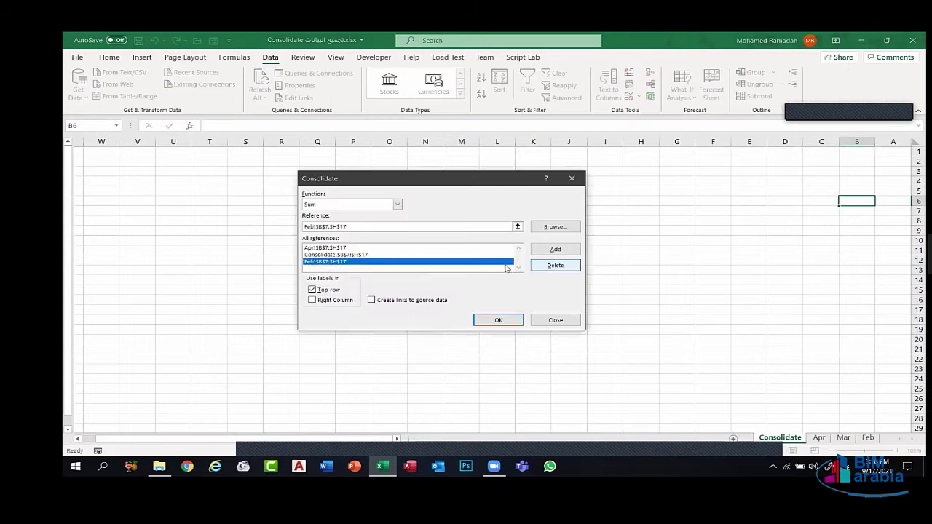
pyautogui.click(555, 265)
pyautogui.click(381, 254)
pyautogui.click(551, 268)
pyautogui.click(365, 248)
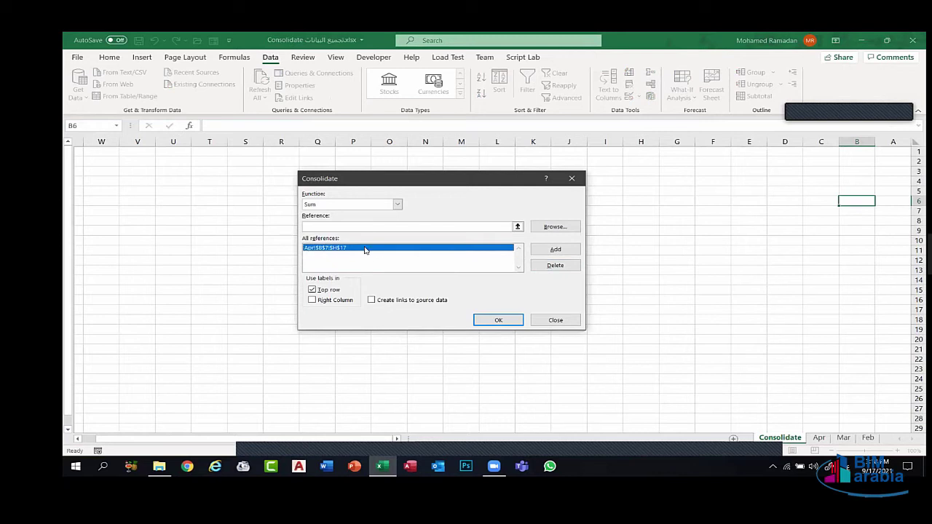
pyautogui.click(546, 265)
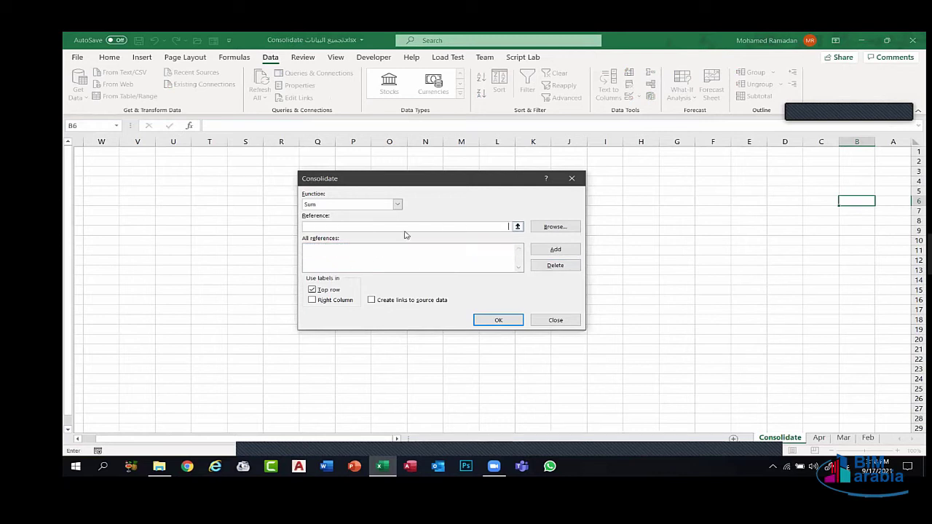
# Turn off Top row labels and add the Feb sheet's B6:H17 range as a source.
pyautogui.hotkey('alt', 't')
pyautogui.click(517, 227)
pyautogui.click(867, 438)
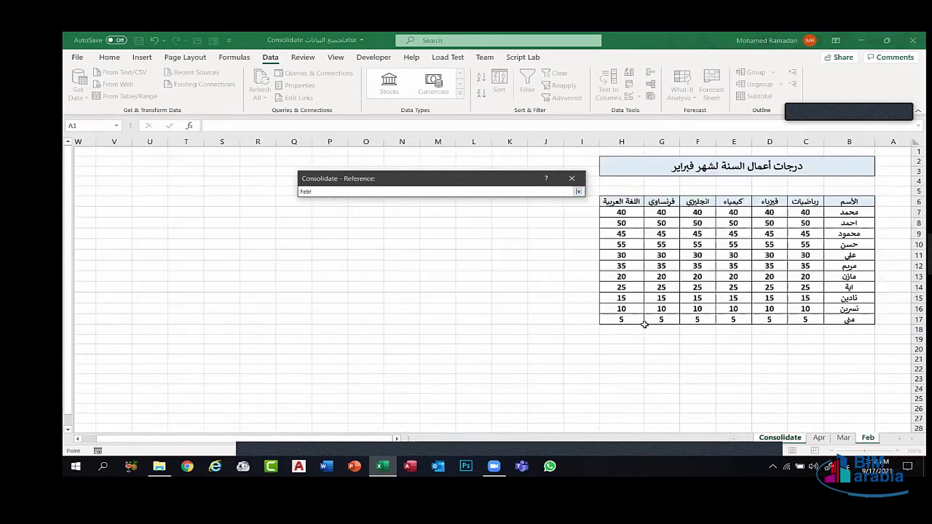
pyautogui.moveTo(849, 201); pyautogui.dragTo(639, 319)
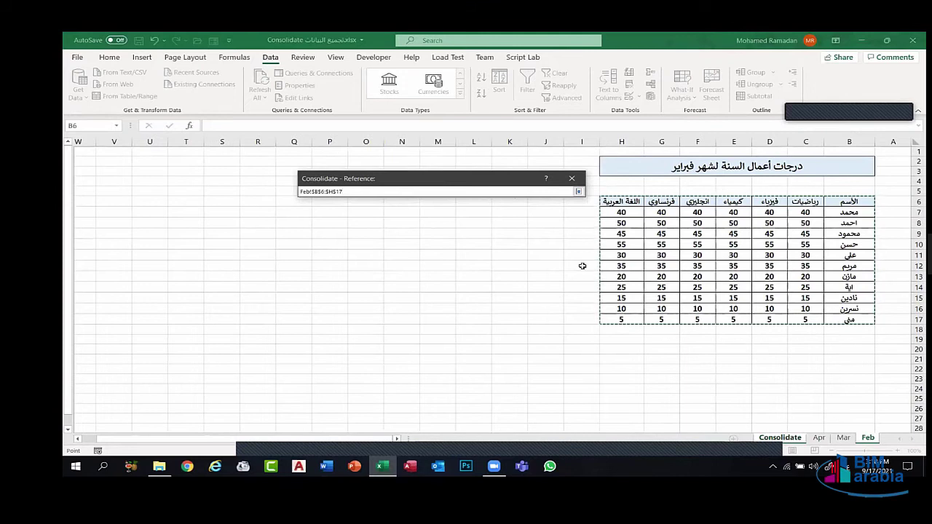
pyautogui.press('Return')
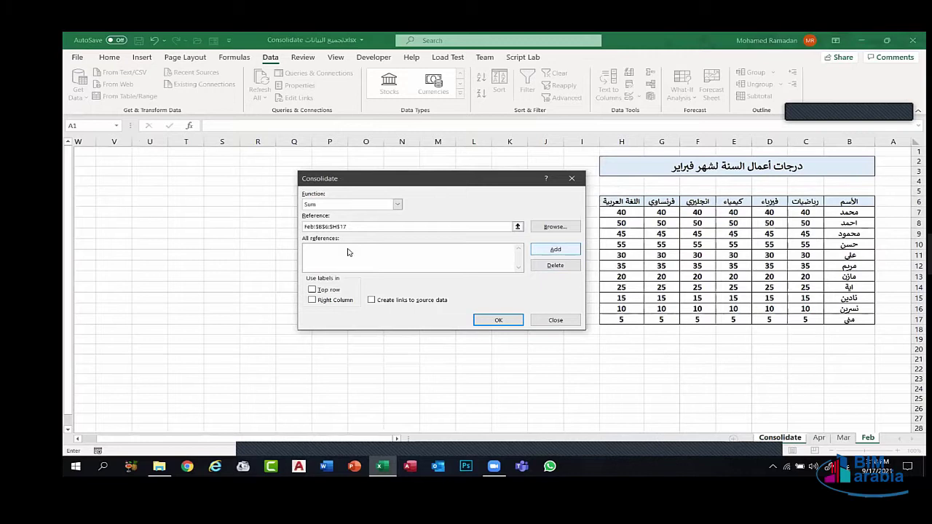
pyautogui.hotkey('alt', 'a')
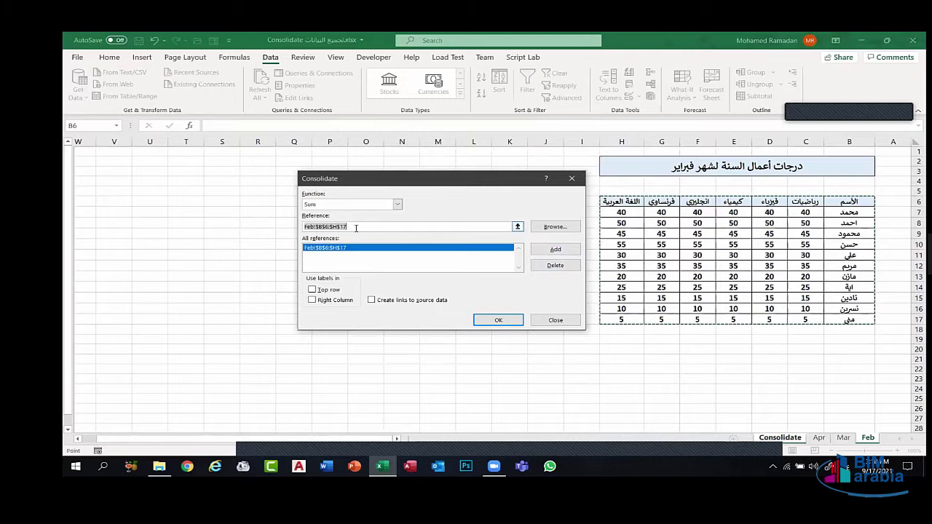
pyautogui.press('Delete')
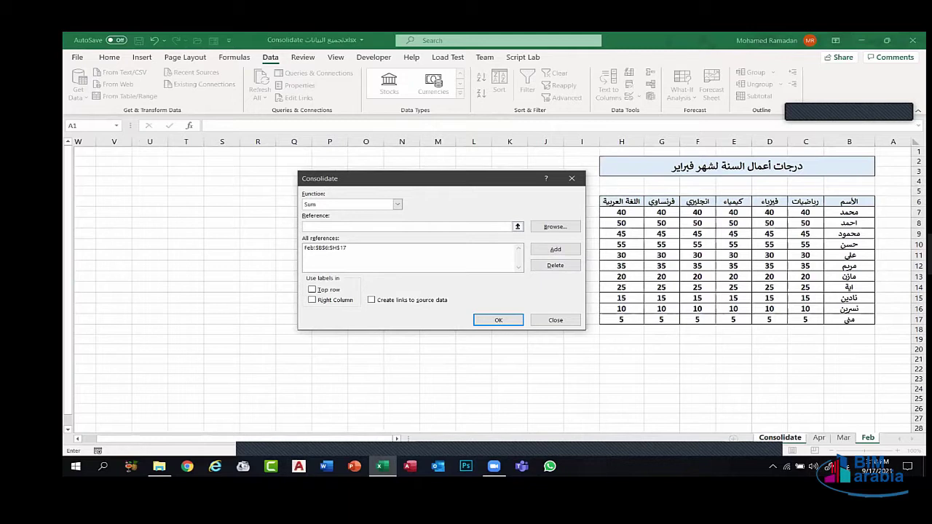
# Add the B6:H17 ranges of the Mar and Apr sheets as further sources.
pyautogui.click(843, 438)
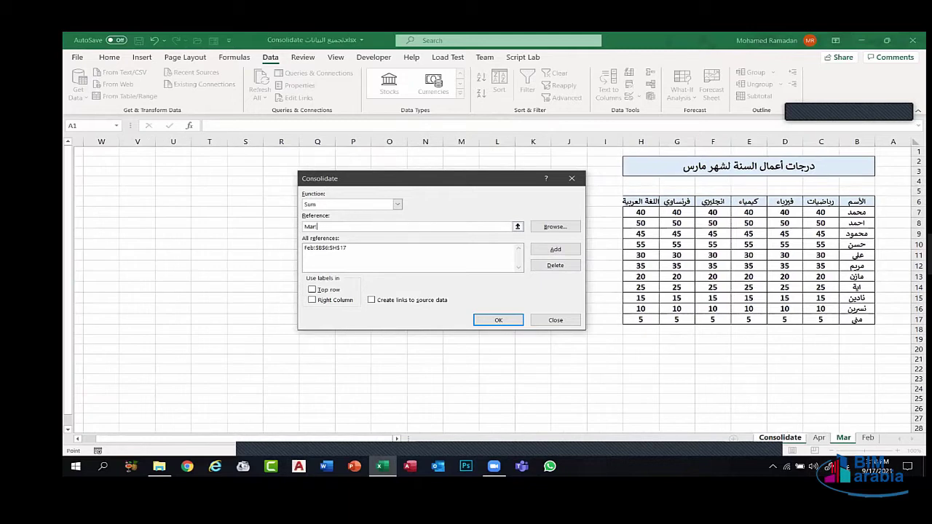
pyautogui.moveTo(856, 201); pyautogui.dragTo(641, 320)
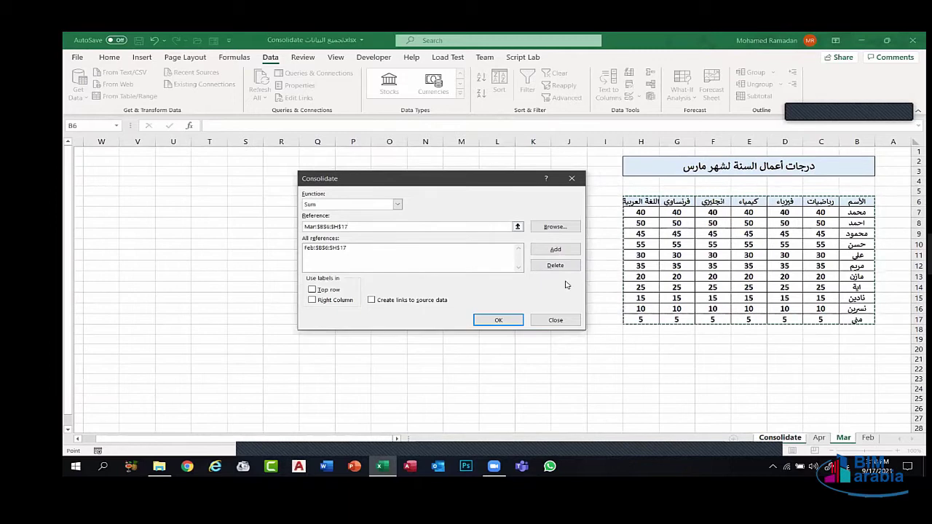
pyautogui.click(556, 249)
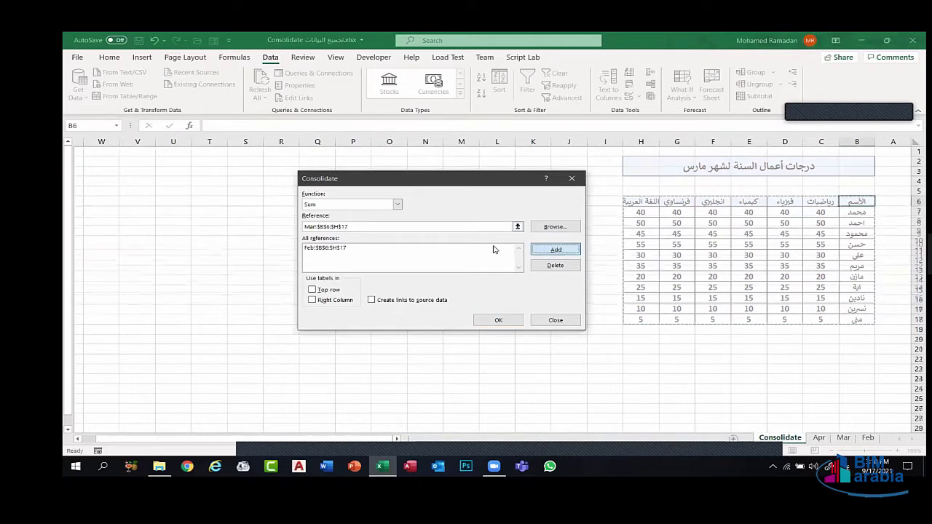
pyautogui.press('Delete')
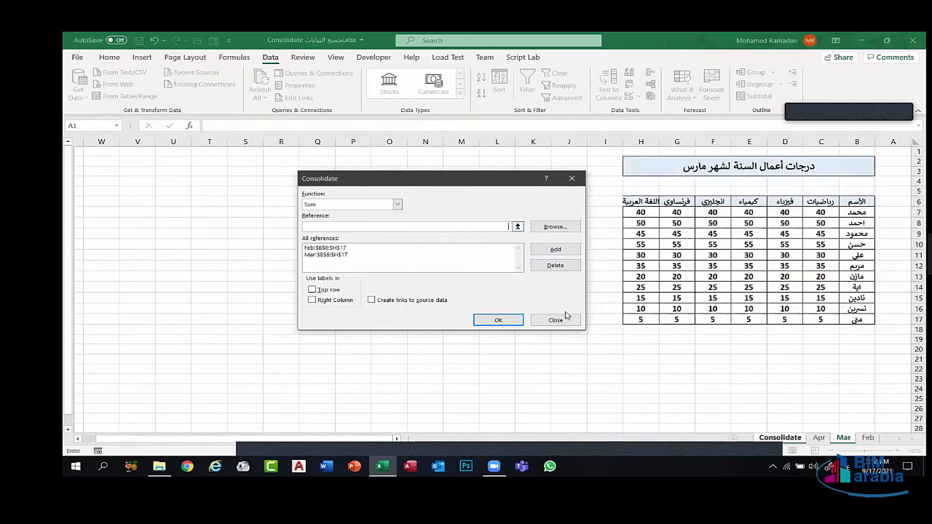
pyautogui.click(817, 439)
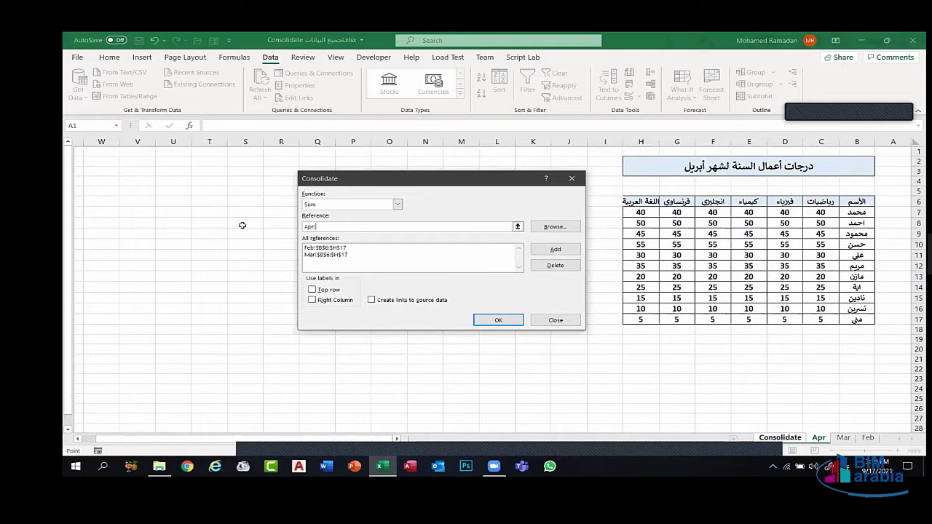
pyautogui.press('BackSpace')
pyautogui.press('BackSpace')
pyautogui.press('BackSpace')
pyautogui.press('BackSpace')
pyautogui.click(517, 226)
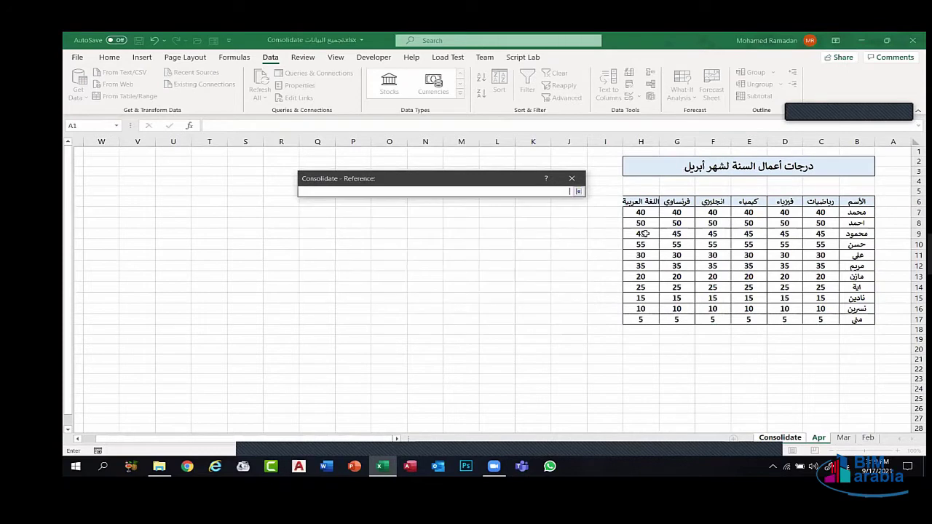
pyautogui.moveTo(835, 199); pyautogui.dragTo(641, 319)
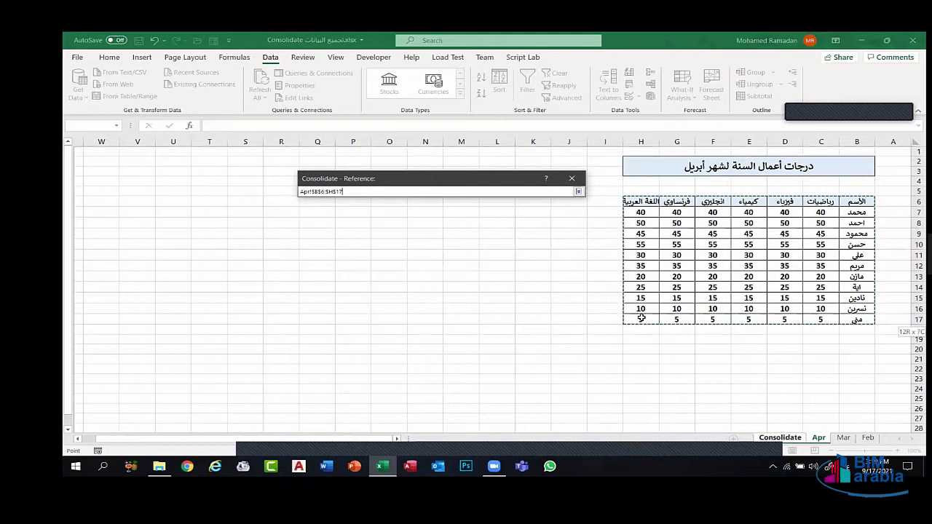
pyautogui.click(578, 192)
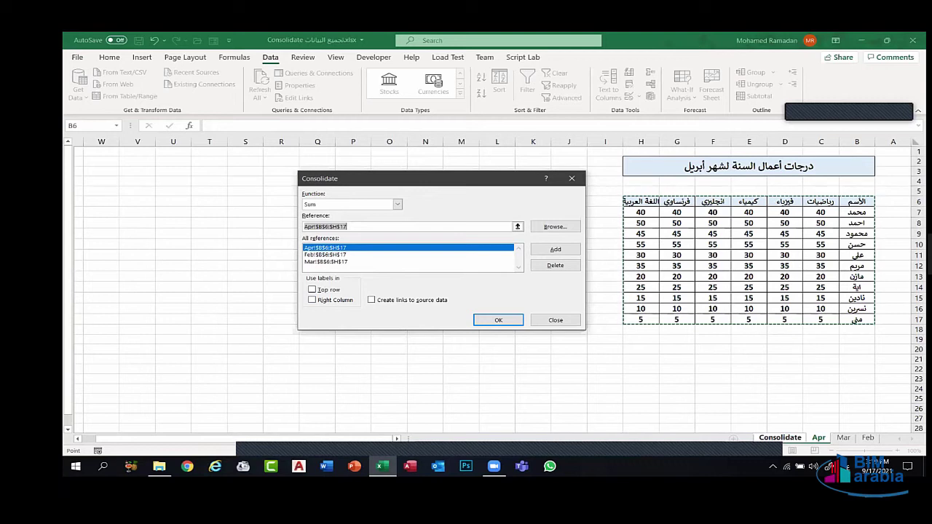
# Consolidate the three months into one summed table with row and column labels, checking values C7–H7.
pyautogui.click(321, 300)
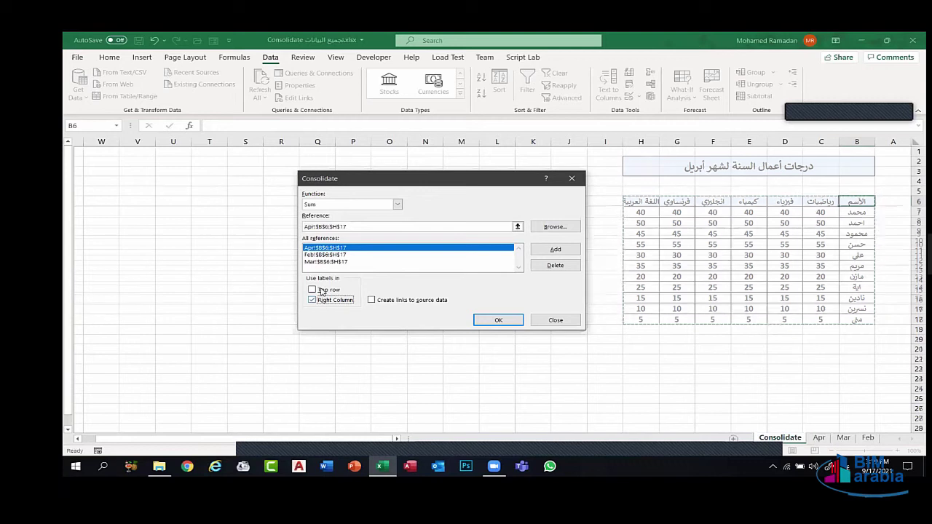
pyautogui.click(313, 290)
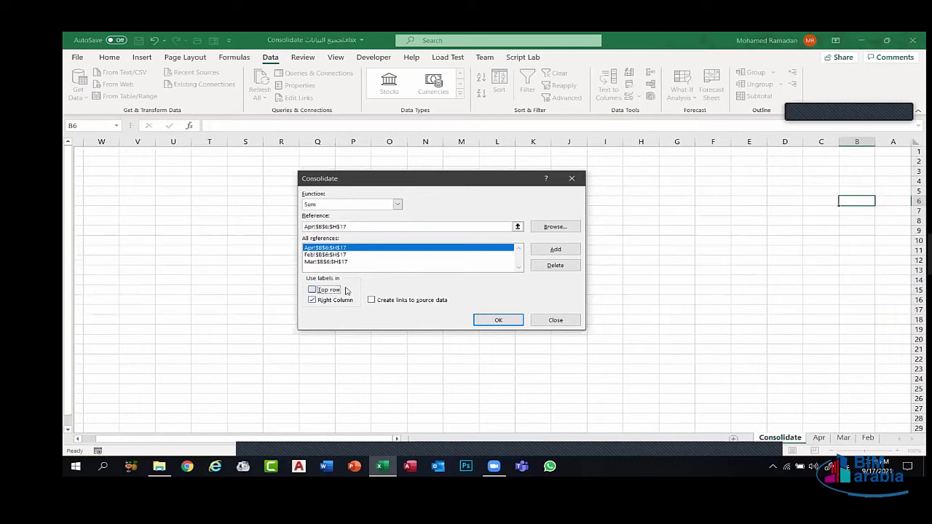
pyautogui.click(499, 319)
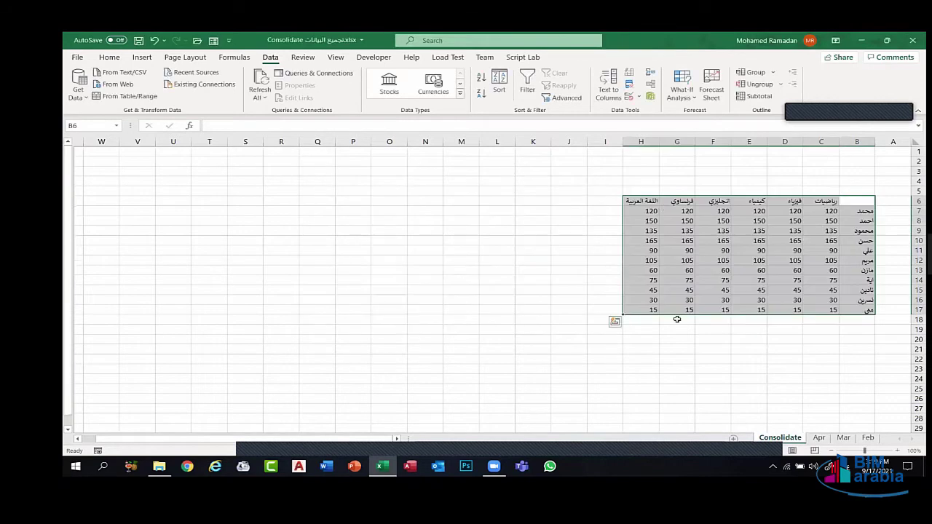
pyautogui.click(828, 215)
pyautogui.click(792, 213)
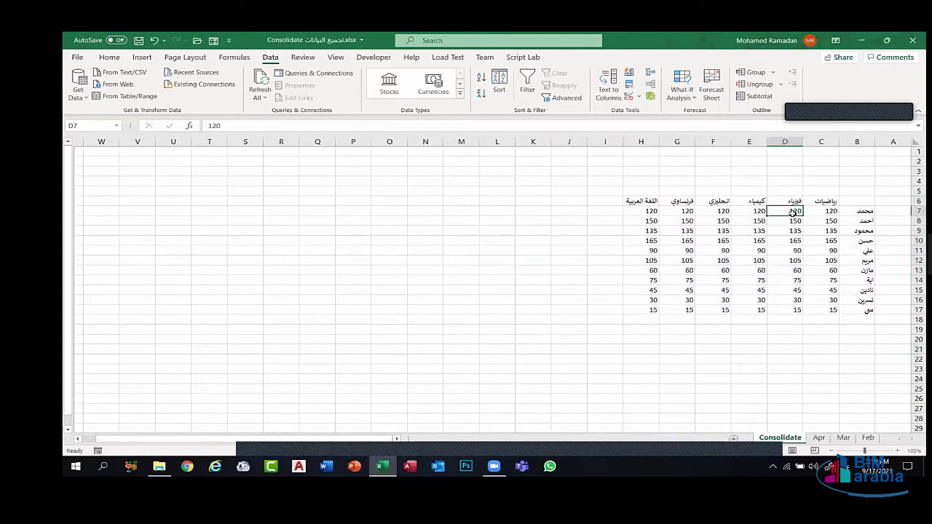
pyautogui.click(755, 213)
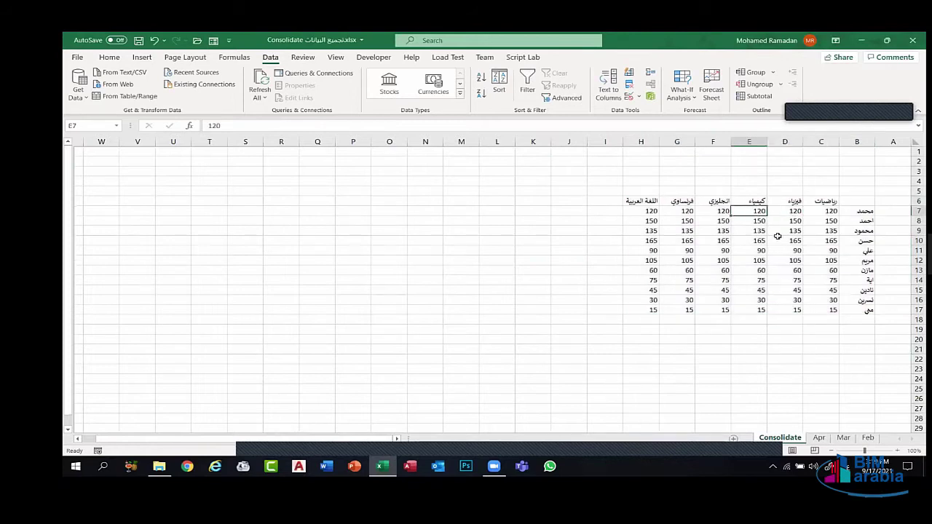
pyautogui.click(714, 212)
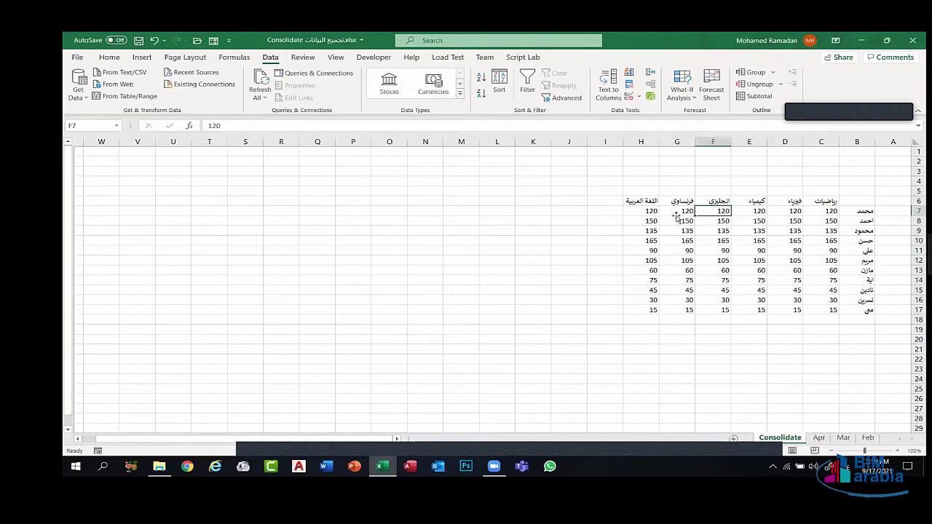
pyautogui.click(675, 213)
pyautogui.press('Left')
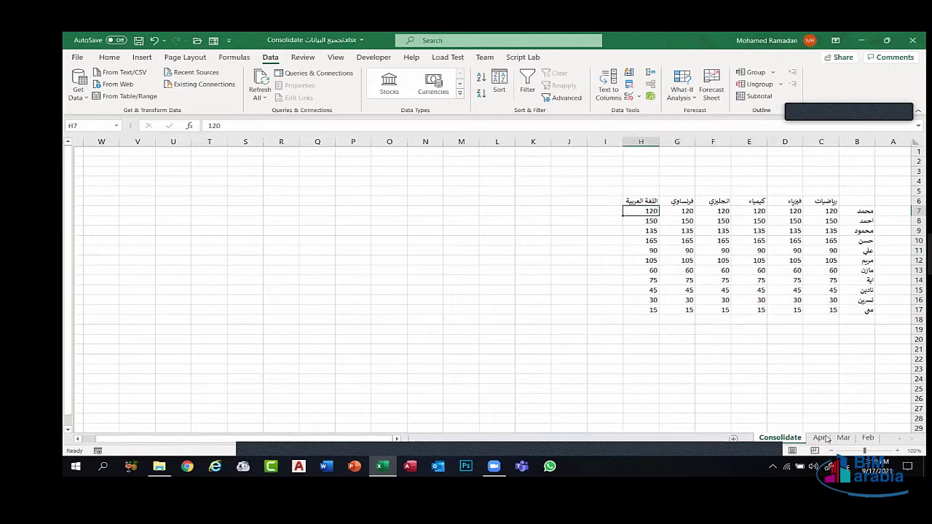
# Compare against the Feb, Mar and Apr sheets, select summed values C7:H17, and reopen Consolidate settings.
pyautogui.click(867, 437)
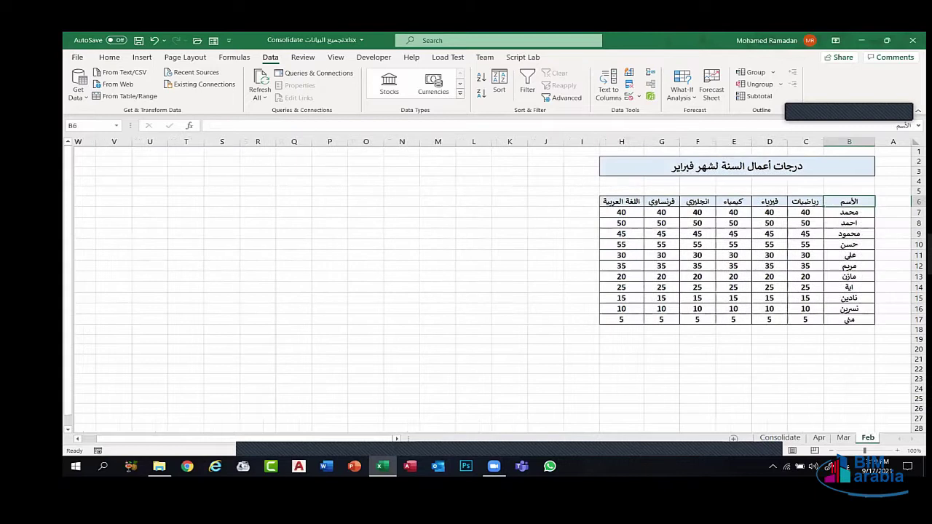
pyautogui.click(843, 438)
pyautogui.click(818, 438)
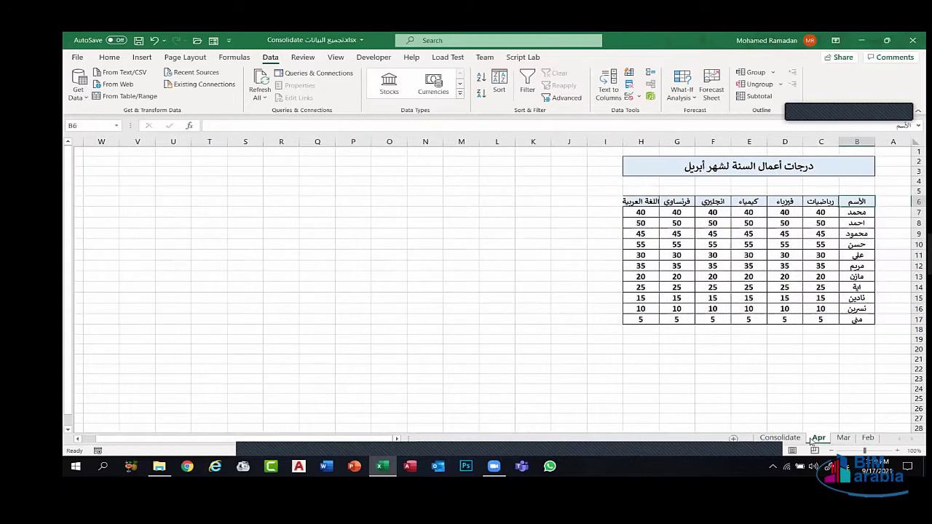
pyautogui.click(797, 439)
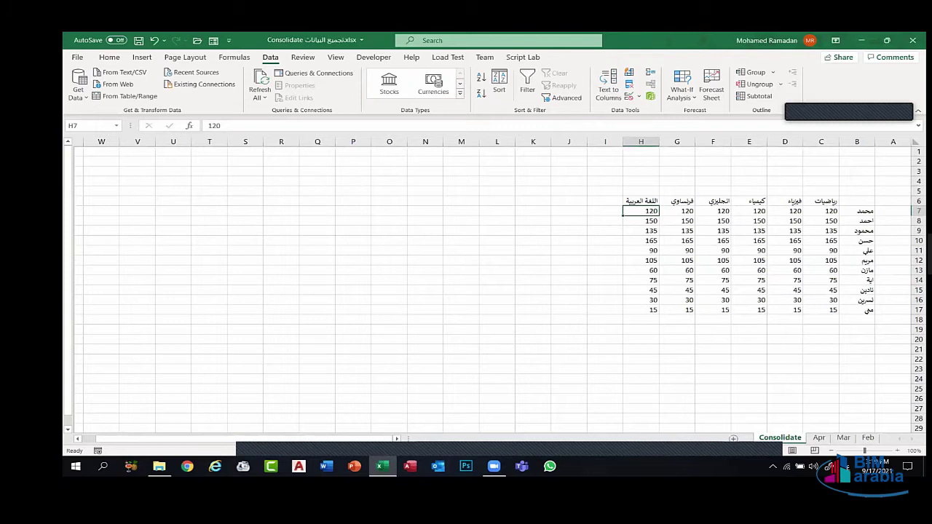
pyautogui.moveTo(827, 211); pyautogui.dragTo(641, 309)
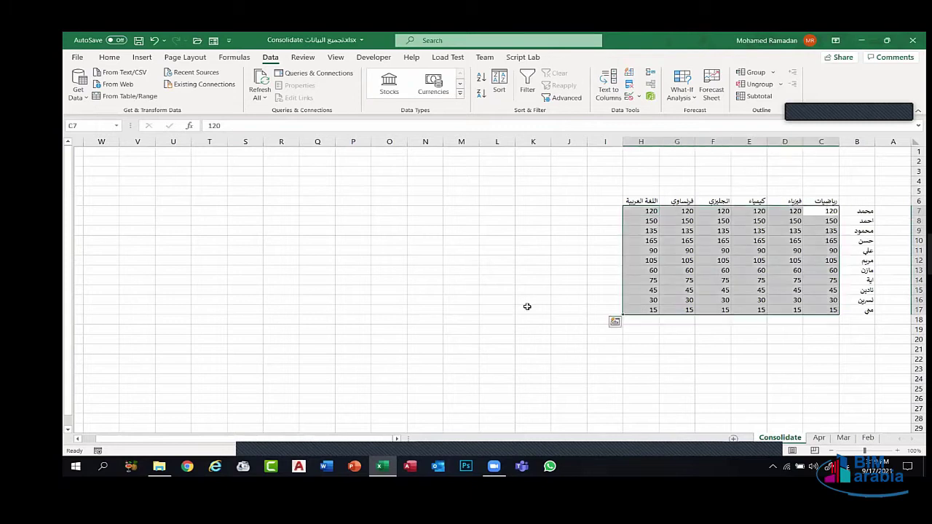
pyautogui.click(535, 306)
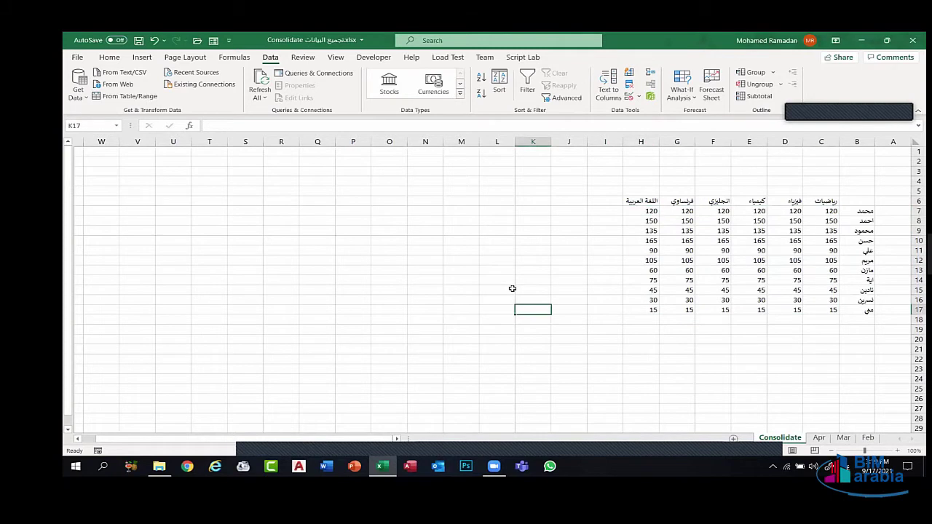
pyautogui.click(650, 73)
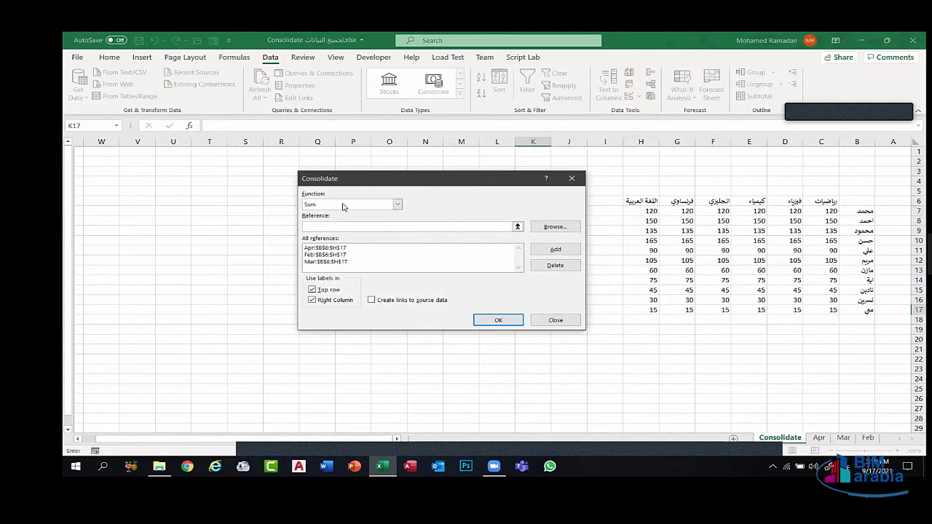
# Keep Sum as the Consolidate function and close the dialog without changes.
pyautogui.hotkey('alt', 'Down')
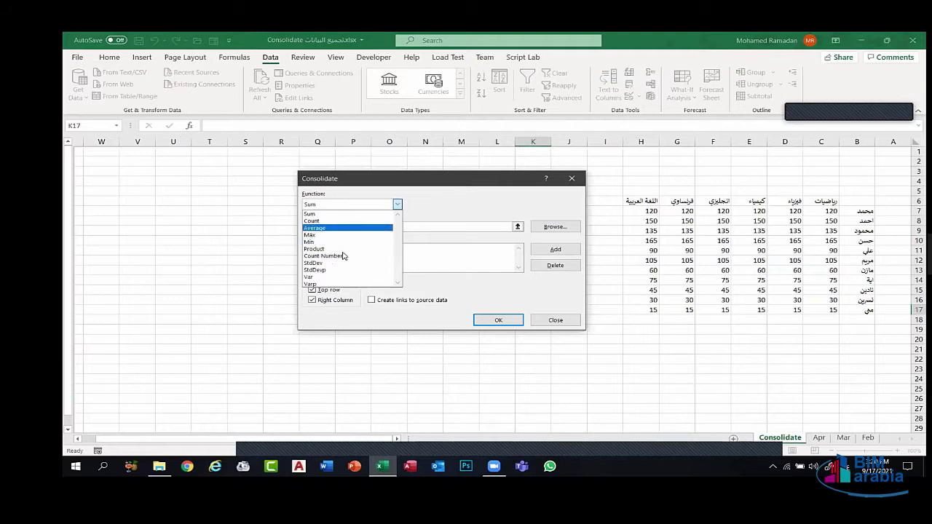
pyautogui.click(338, 203)
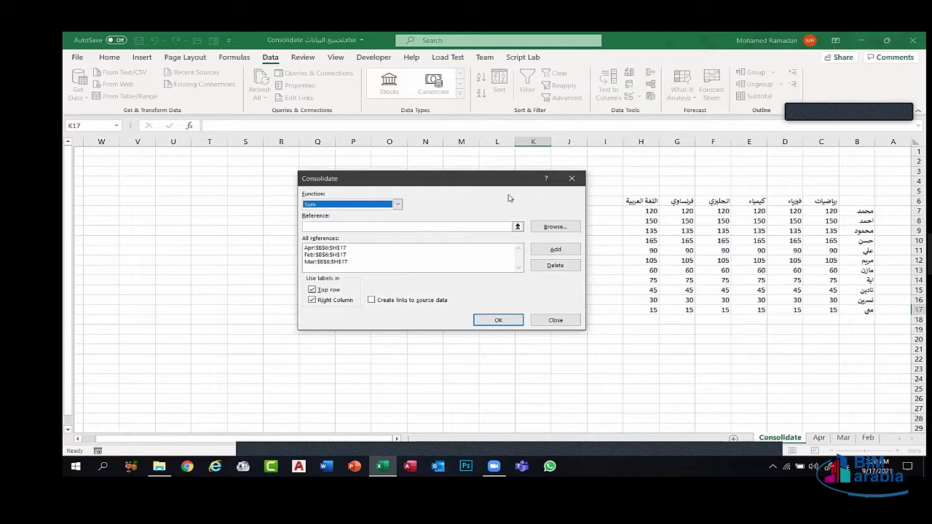
pyautogui.click(570, 178)
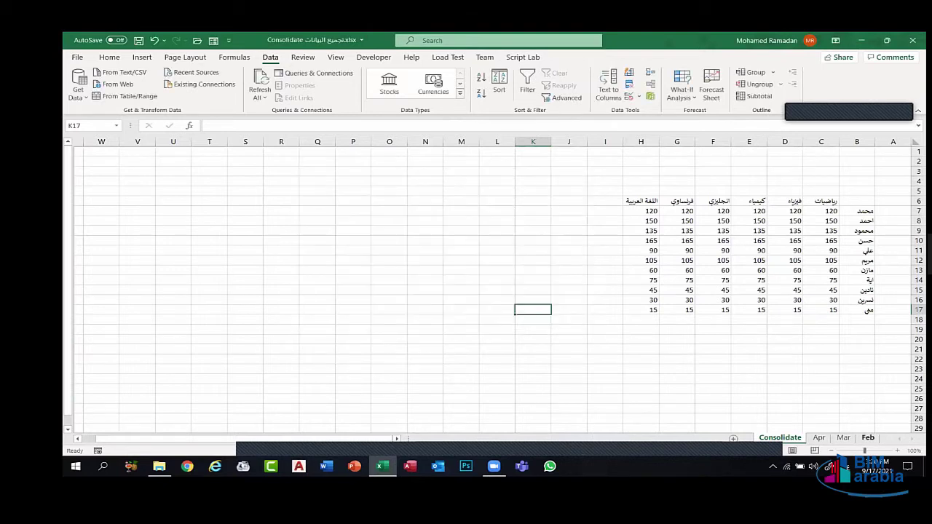
# Open and dismiss Excel's online help, then glance at the Apr and Consolidate sheets.
pyautogui.press('F1')
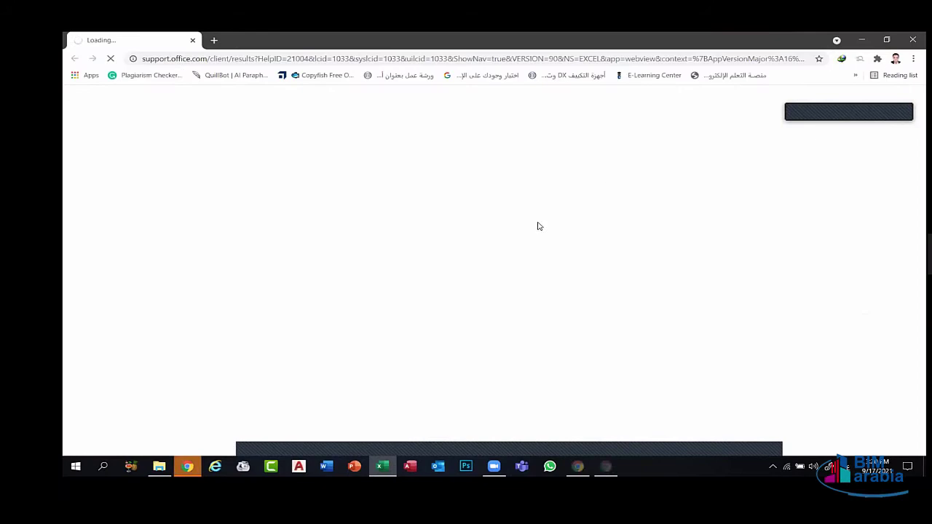
pyautogui.click(192, 41)
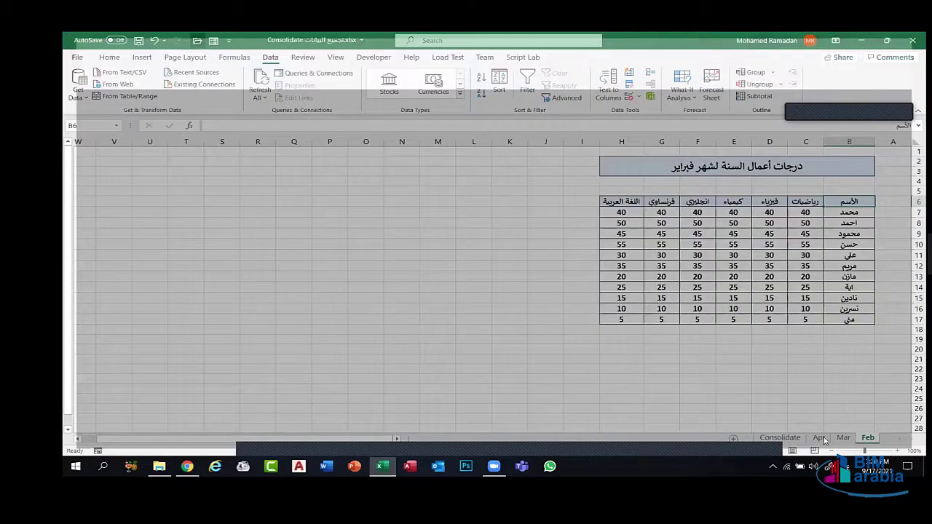
pyautogui.click(817, 437)
pyautogui.click(792, 438)
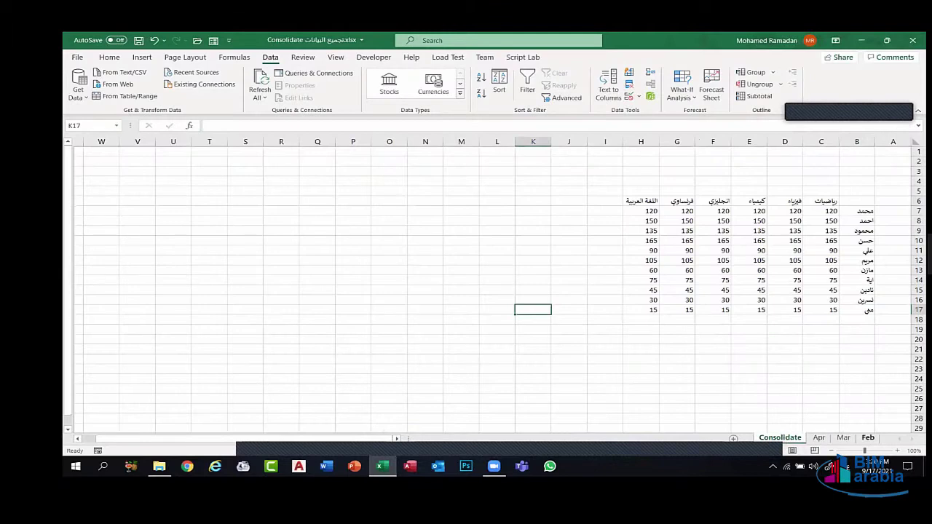
# Review the Feb, Mar and Apr sheets, then leave the workbook for the work folder.
pyautogui.click(867, 437)
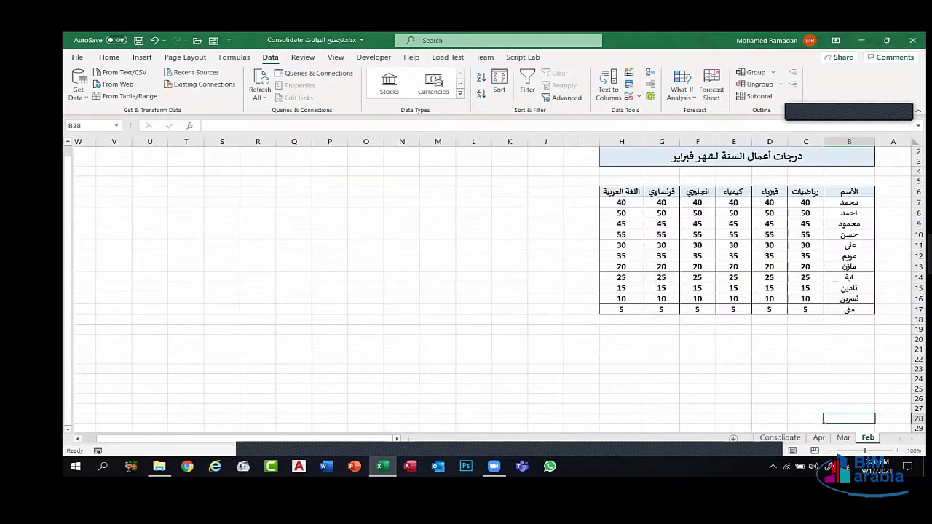
pyautogui.click(841, 438)
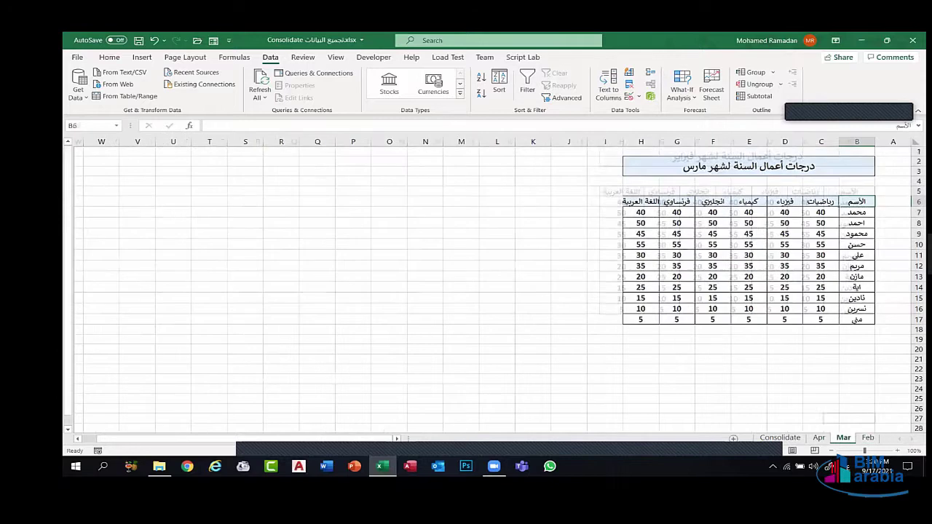
pyautogui.click(819, 437)
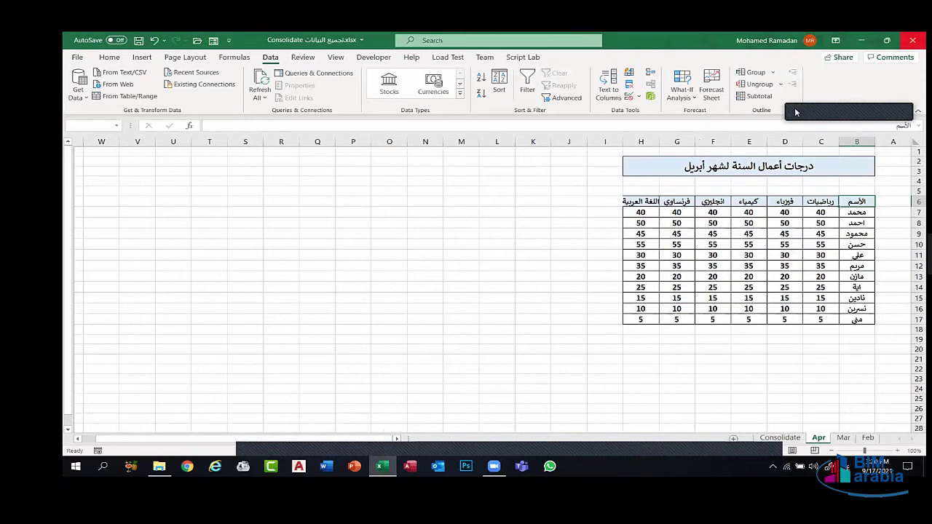
pyautogui.hotkey('ctrl', 'n')
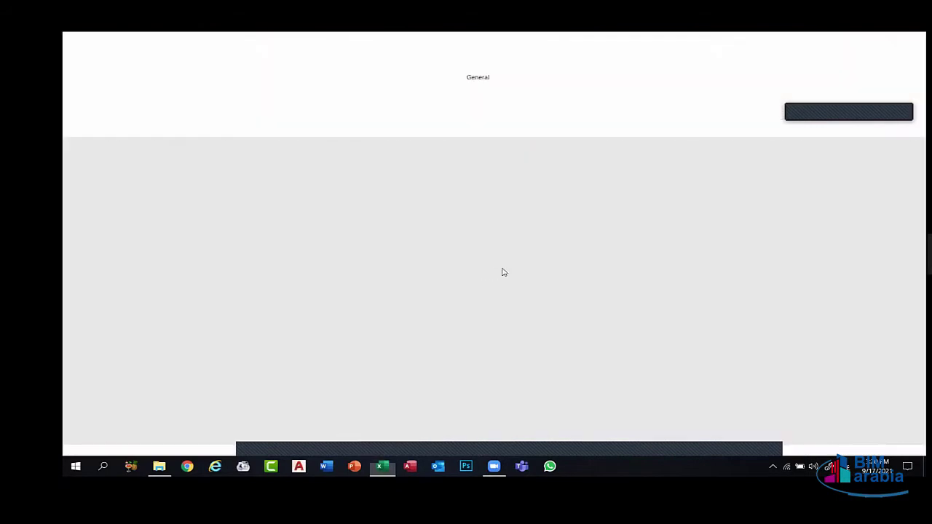
pyautogui.hotkey('alt', 'Tab')
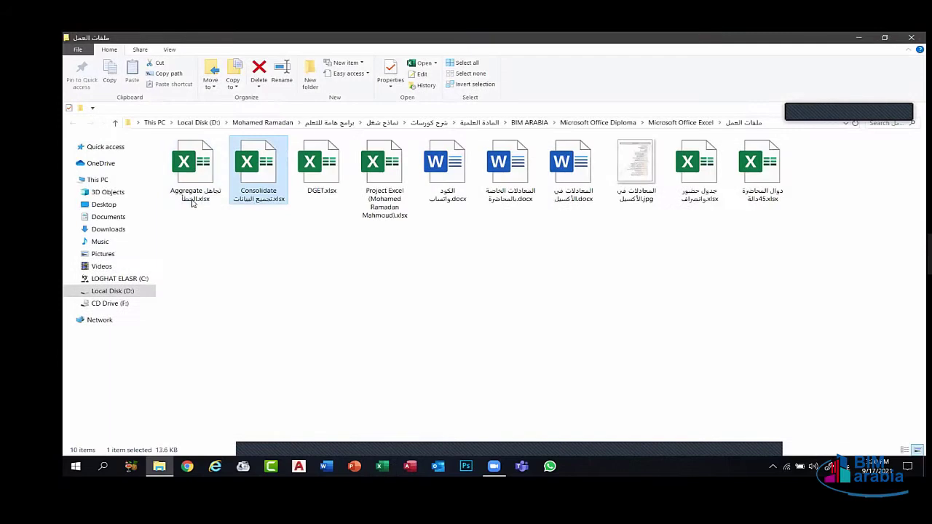
# Open the Aggregate workbook from the File Explorer work folder.
pyautogui.doubleClick(194, 196)
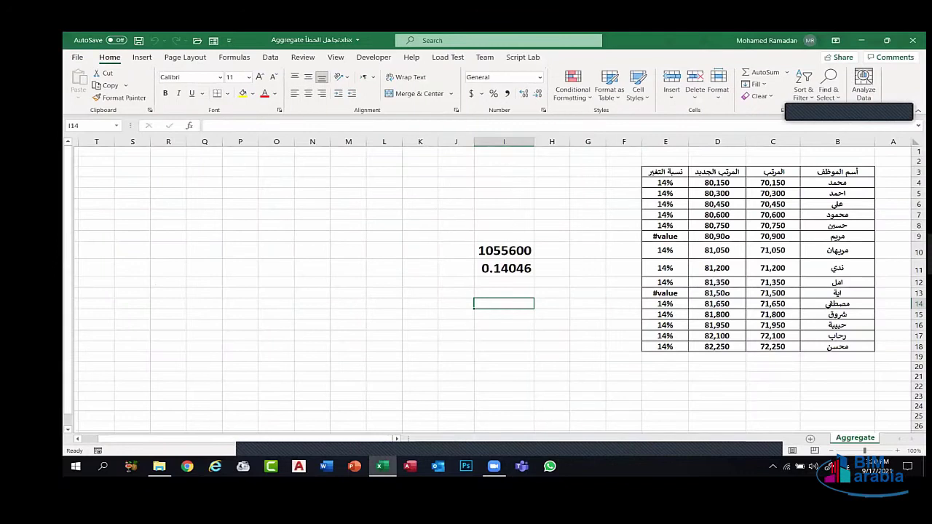
# Open the recent lecture-notes workbook from the taskbar and scroll through its formula-error notes.
pyautogui.rightClick(381, 466)
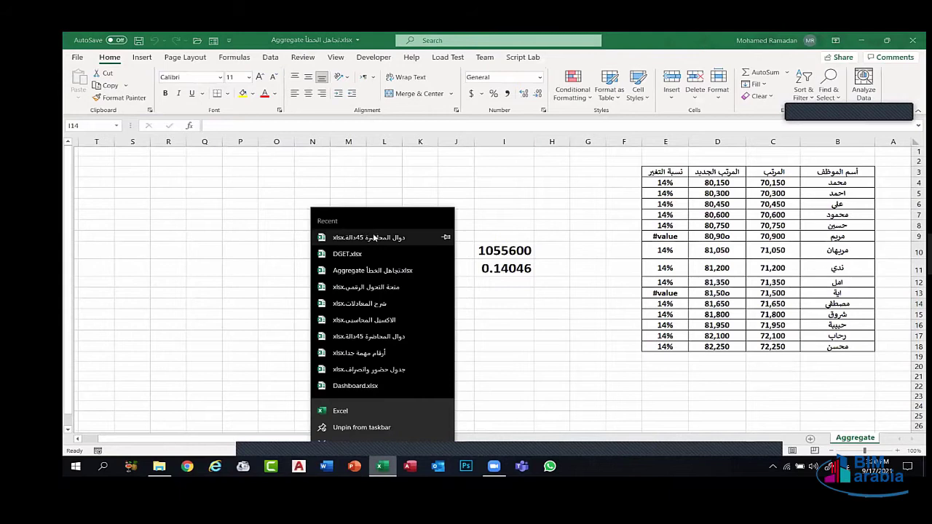
pyautogui.click(539, 268)
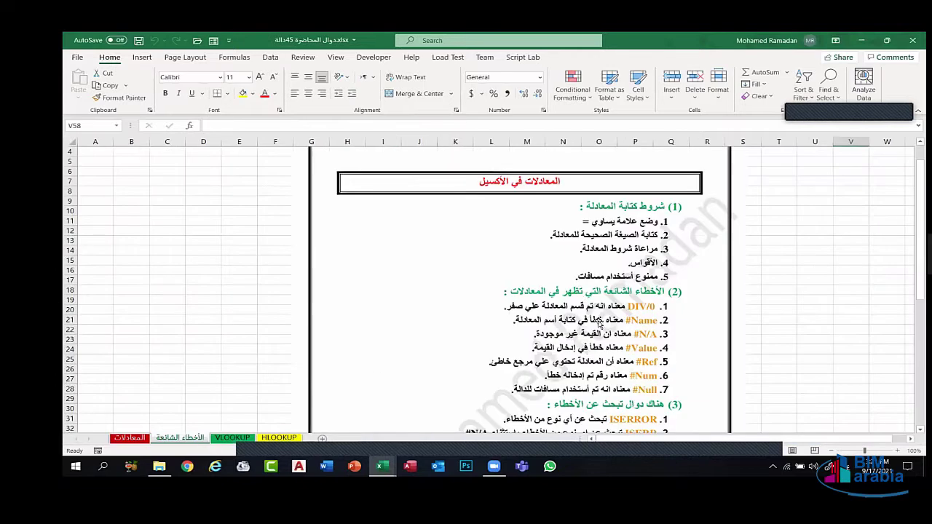
pyautogui.scroll(-2, 575, 295)
pyautogui.scroll(-2, 559, 277)
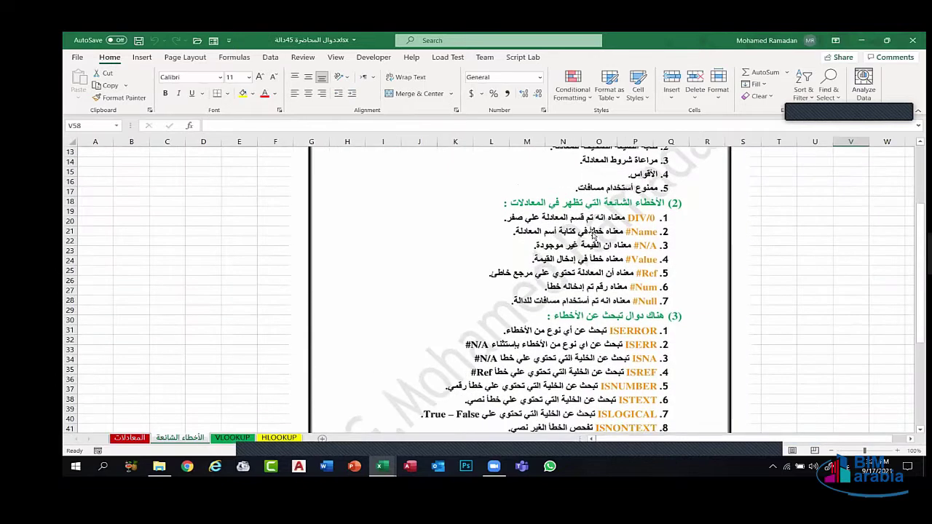
pyautogui.scroll(1, 666, 248)
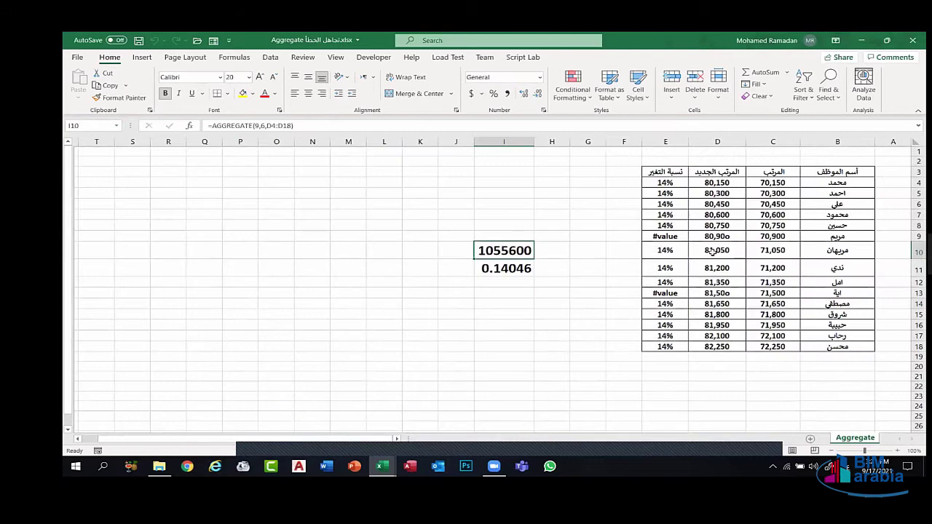
# Inspect the #value errors in E9 and E13 and the mistyped value in D9.
pyautogui.click(664, 237)
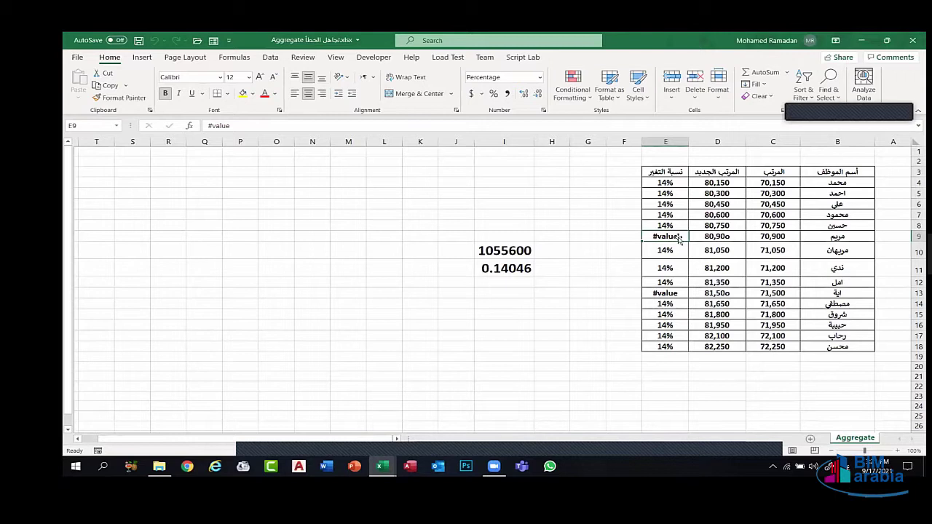
pyautogui.click(667, 294)
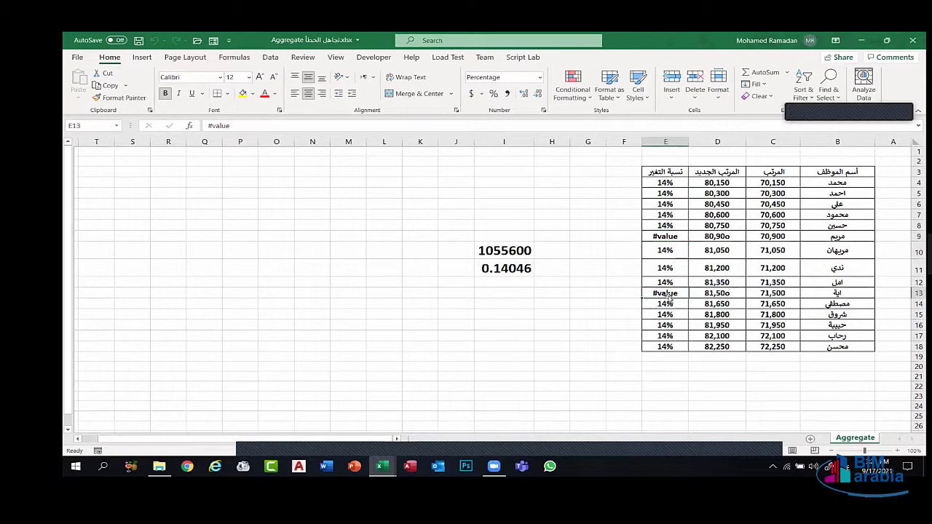
pyautogui.click(704, 238)
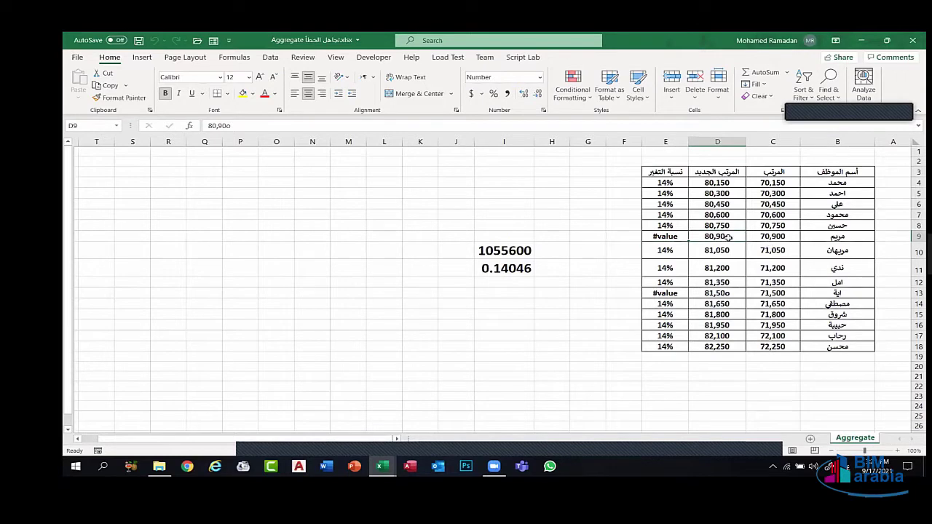
# Review the existing AGGREGATE sum and average formulas in I10 and I11.
pyautogui.click(498, 252)
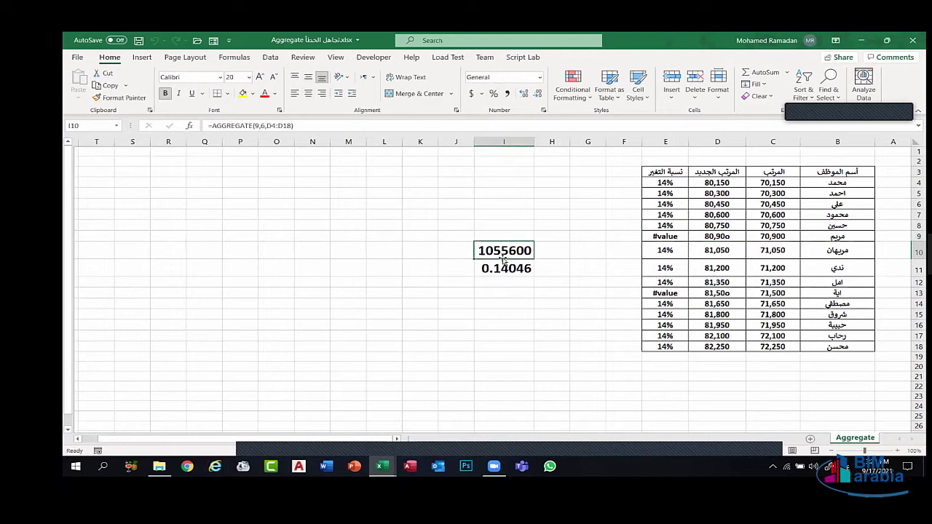
pyautogui.click(507, 268)
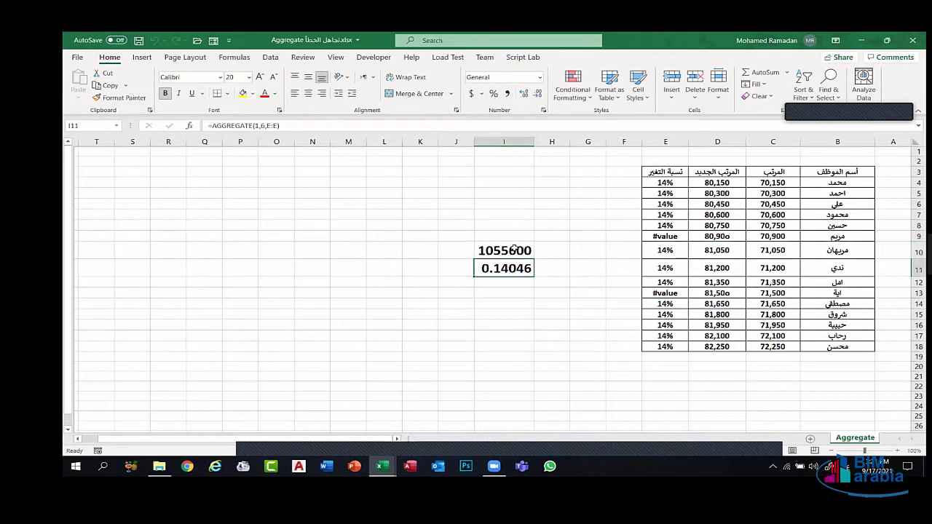
pyautogui.doubleClick(514, 250)
pyautogui.press('Return')
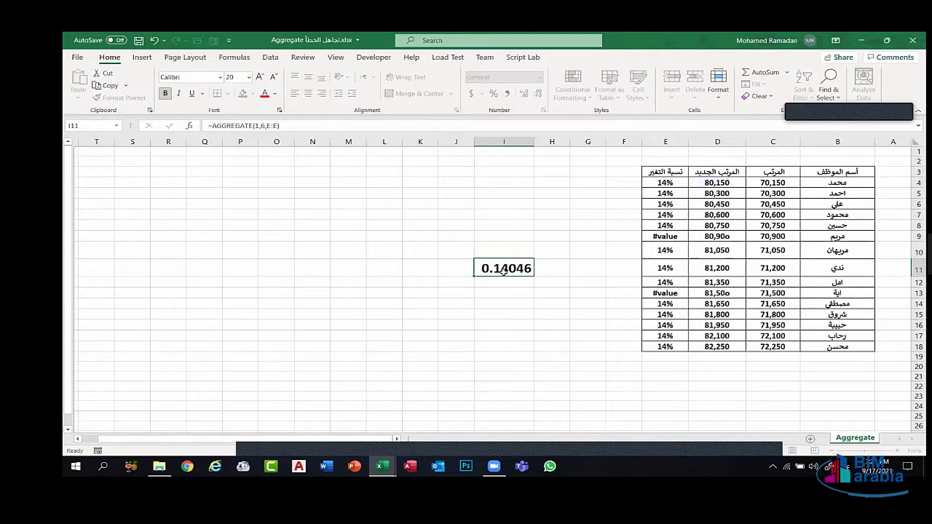
pyautogui.doubleClick(503, 271)
pyautogui.click(518, 252)
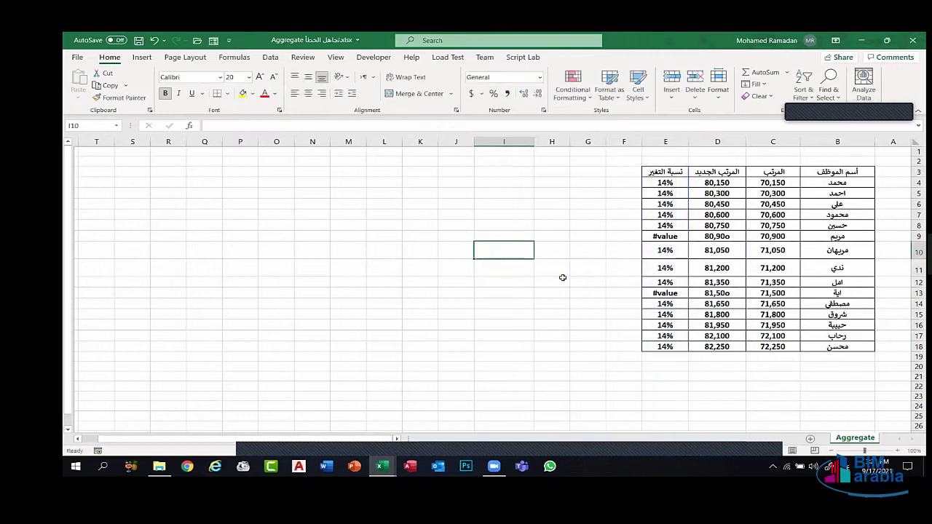
# Enter =AGGREGATE(9,6,D4:D18) in I10, summing new salaries while ignoring errors (1055600).
pyautogui.write('=شل')
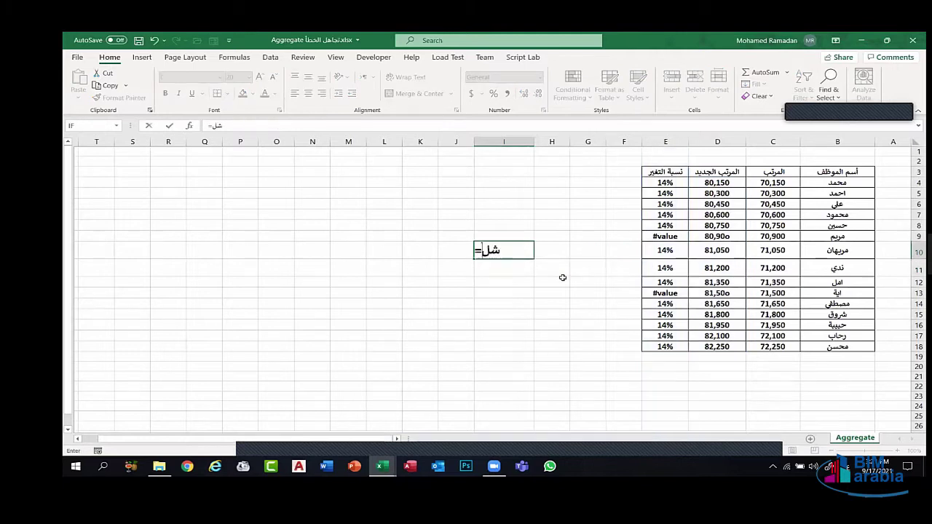
pyautogui.press('BackSpace')
pyautogui.press('BackSpace')
pyautogui.hotkey('alt', 'shift')
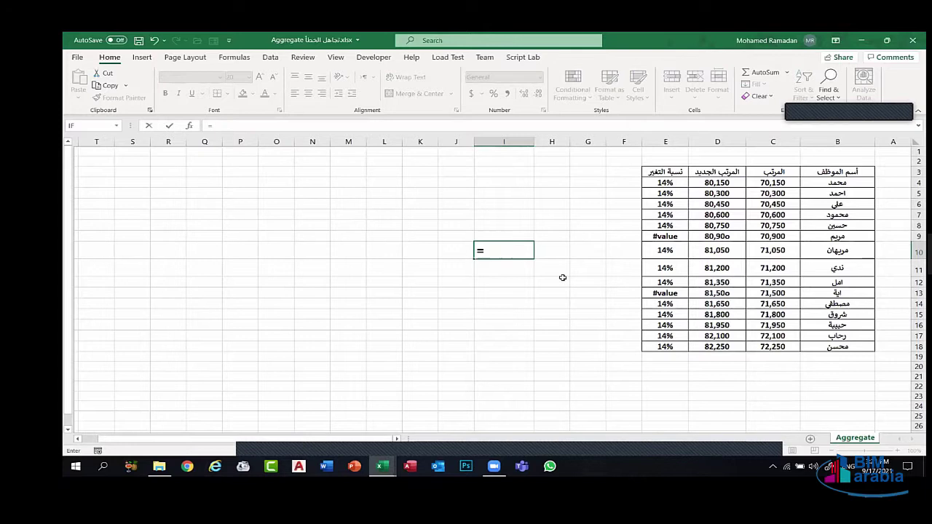
pyautogui.write('agg')
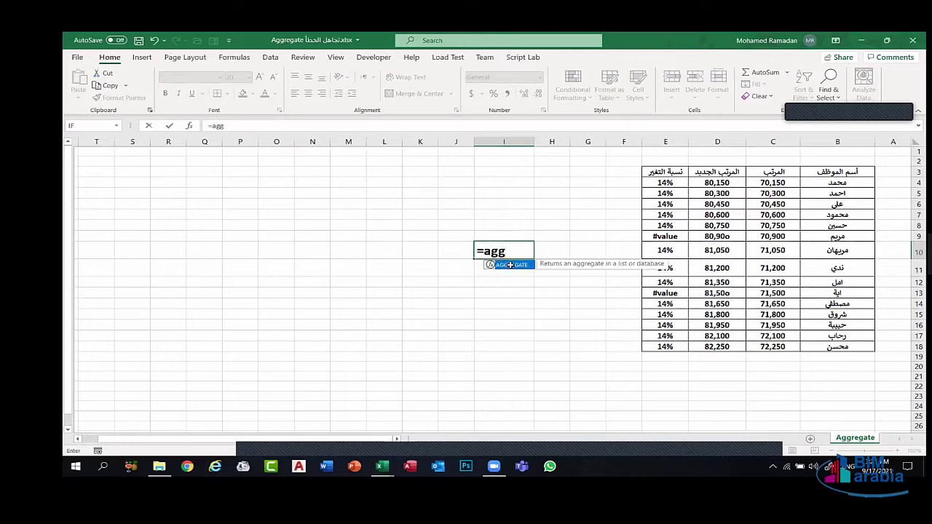
pyautogui.press('Tab')
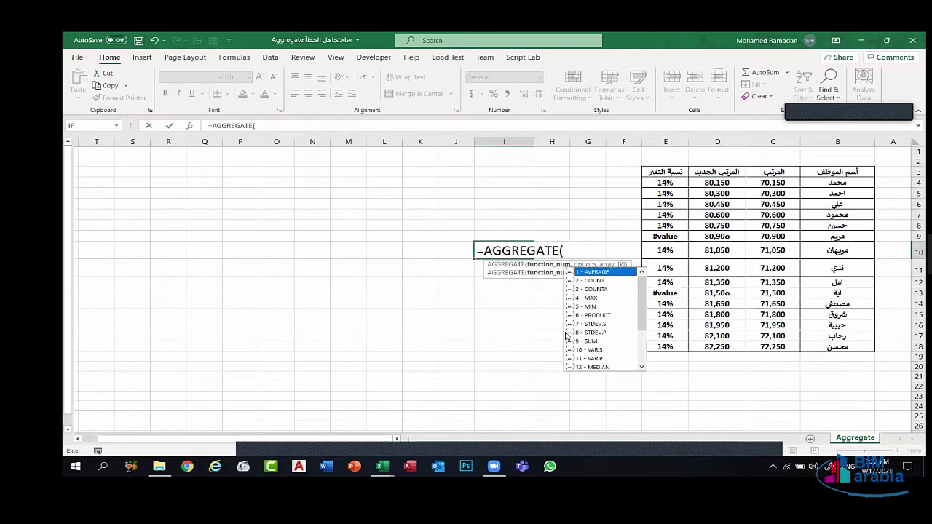
pyautogui.write(',')
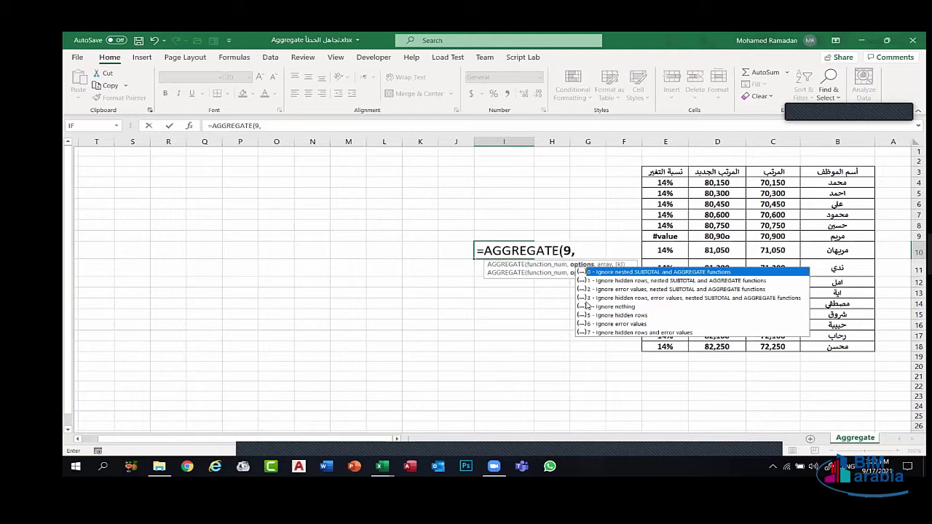
pyautogui.write('6')
pyautogui.write(',')
pyautogui.write(',')
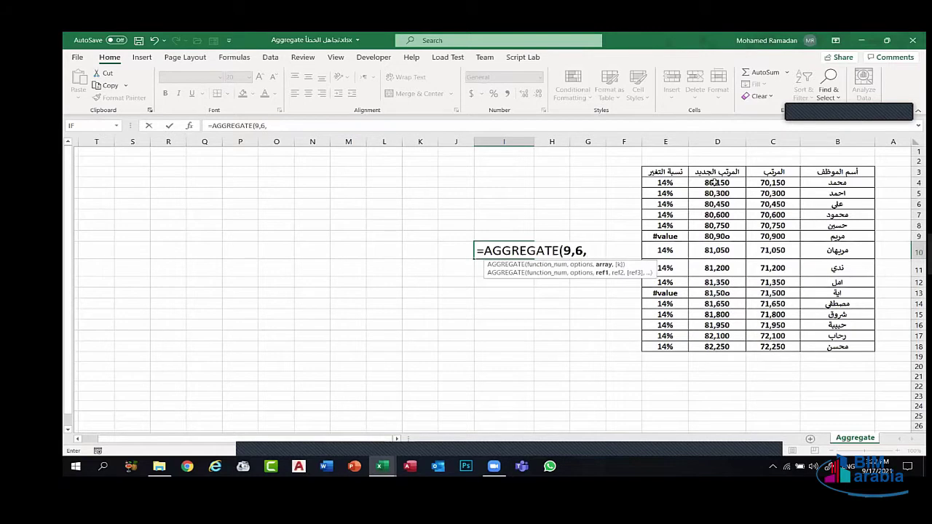
pyautogui.moveTo(715, 180); pyautogui.dragTo(716, 346)
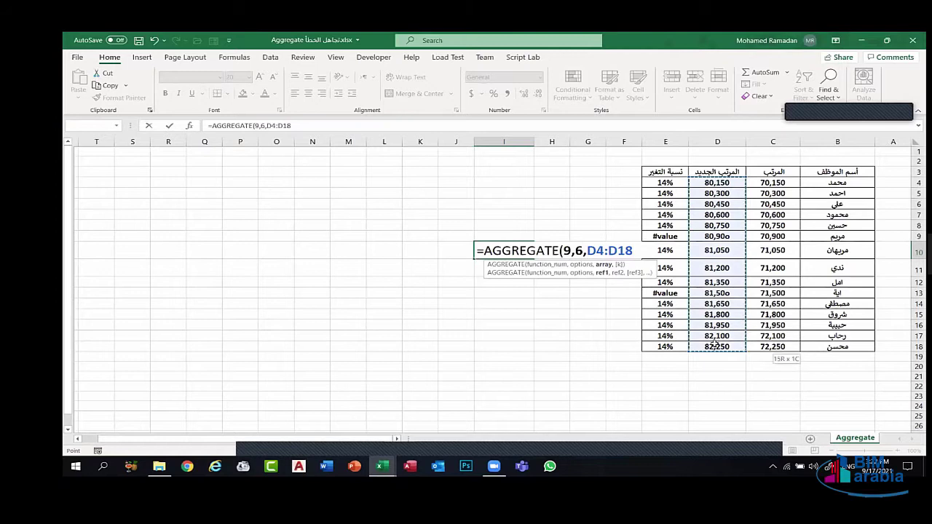
pyautogui.write(')')
pyautogui.press('Return')
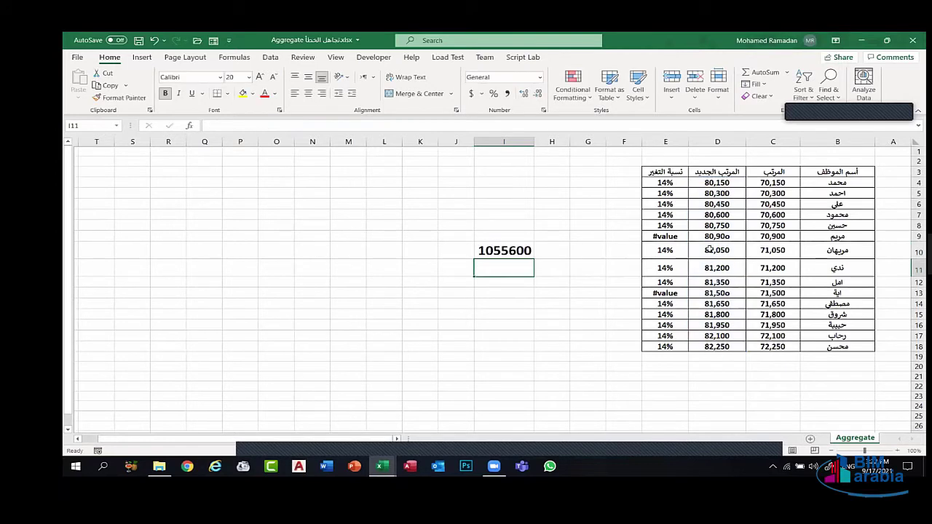
pyautogui.press('Up')
# Enter =AGGREGATE(9,6,E4:E18) in I11 to get 1.82601, then check cells E13 and E4.
pyautogui.click(490, 268)
pyautogui.write('=agg')
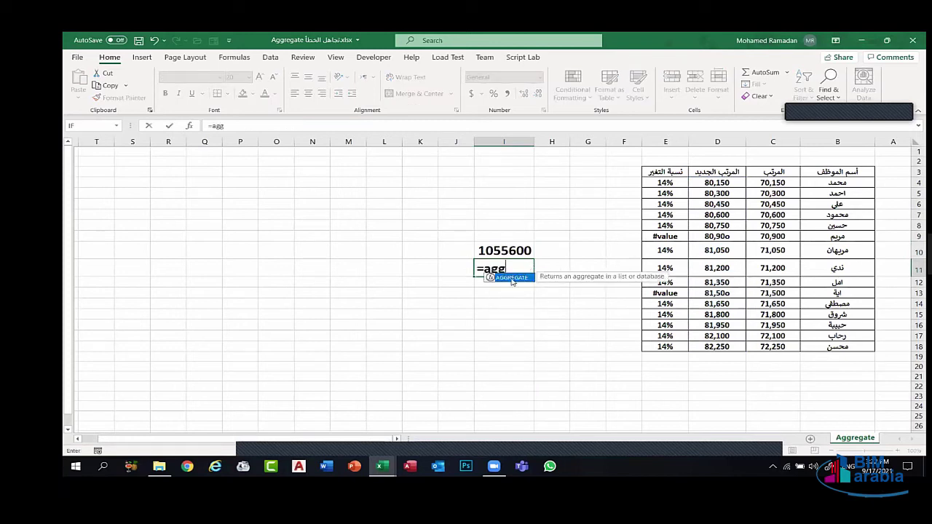
pyautogui.doubleClick(512, 279)
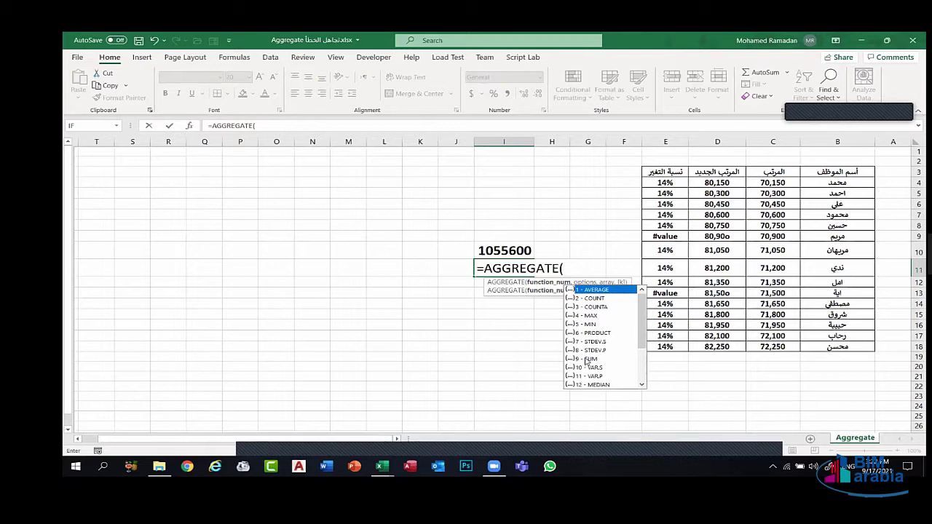
pyautogui.write(',')
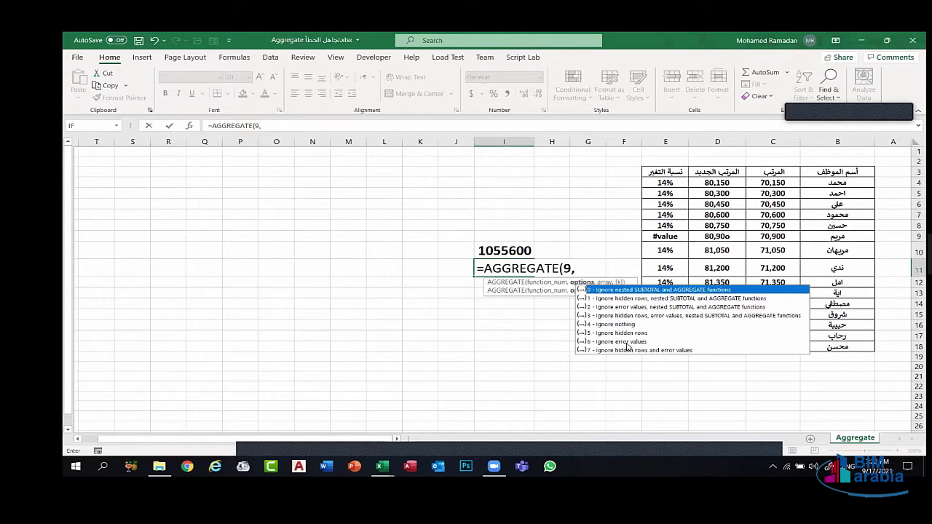
pyautogui.write('6,')
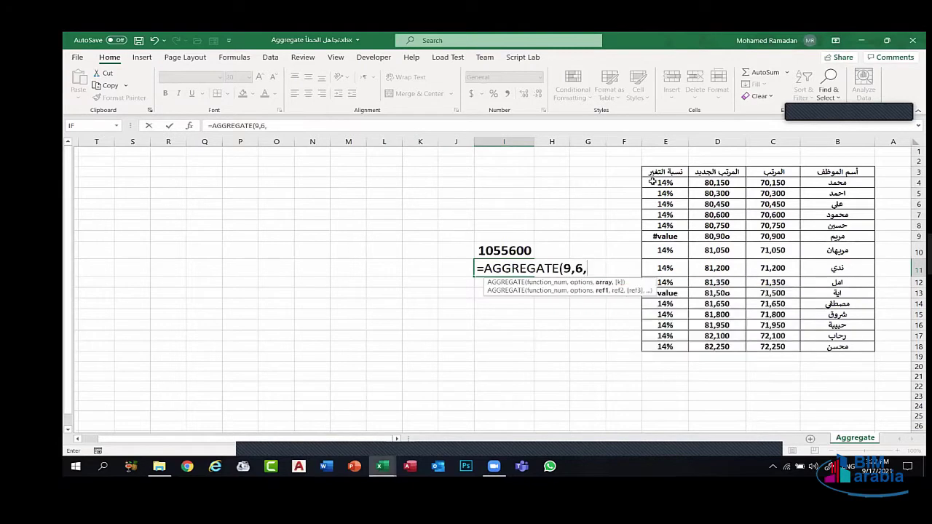
pyautogui.moveTo(668, 182); pyautogui.dragTo(675, 348)
pyautogui.press('Return')
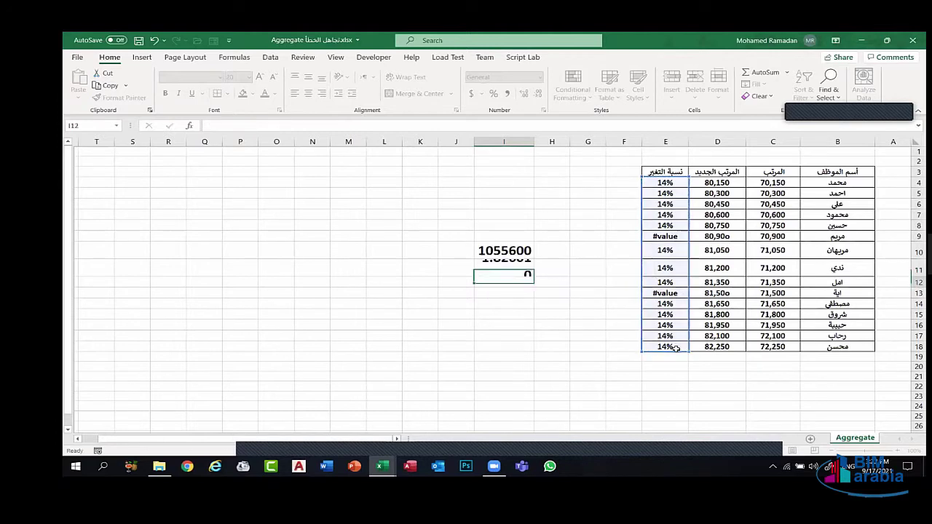
pyautogui.click(522, 268)
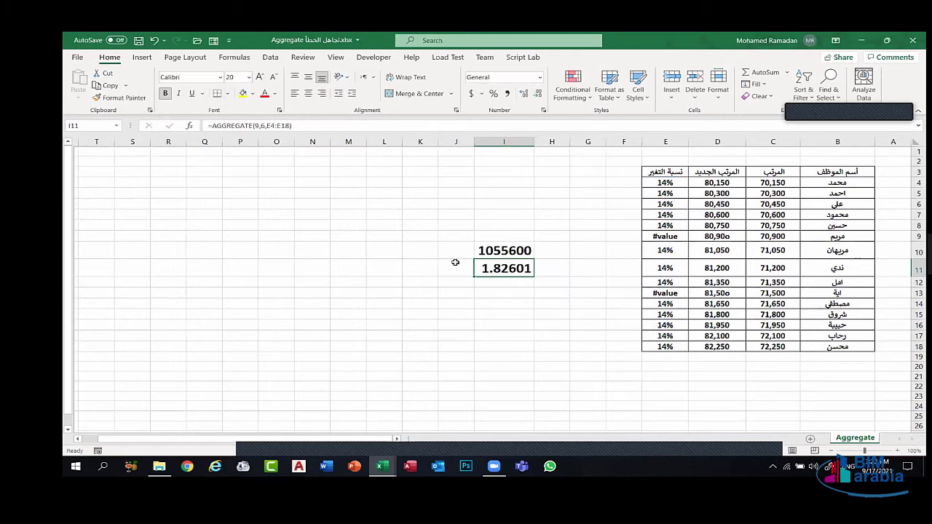
pyautogui.click(659, 293)
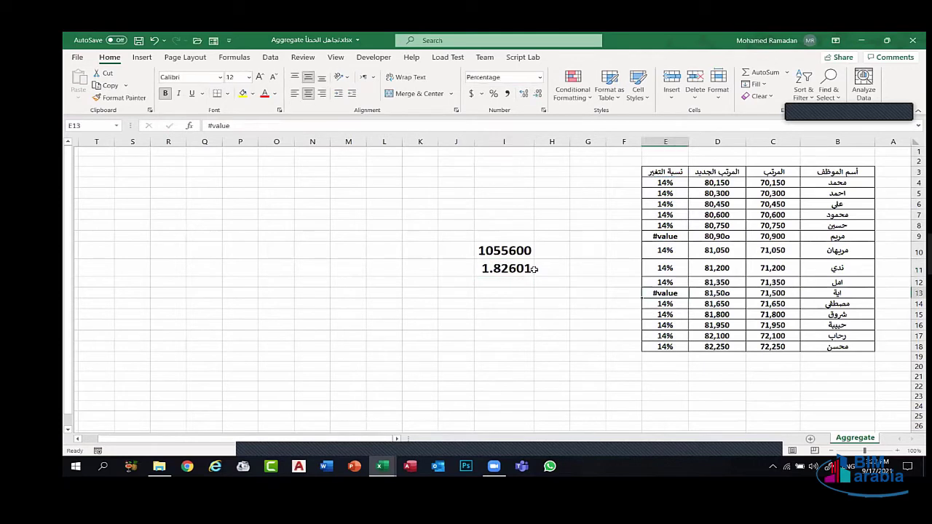
pyautogui.click(666, 185)
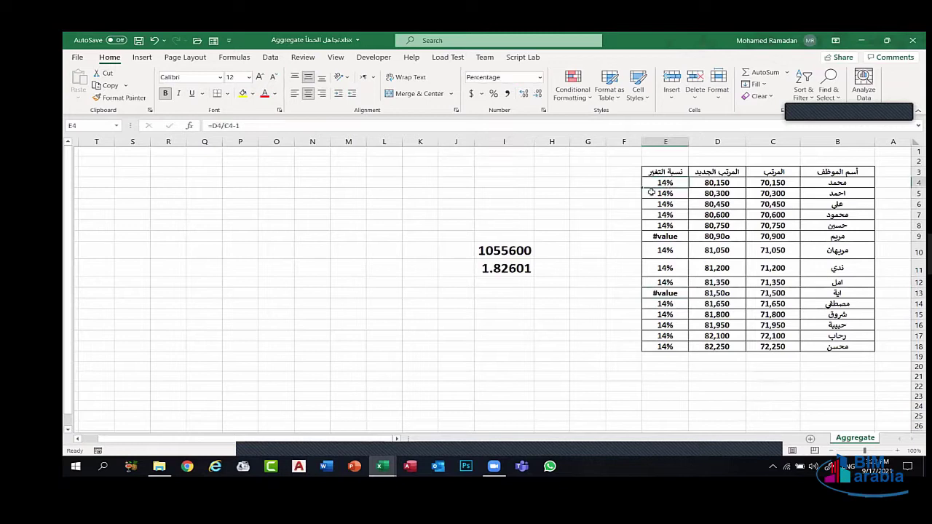
# Review the salary values in C4 and D4 and E4's formula, then open DGET.xlsx.
pyautogui.click(719, 185)
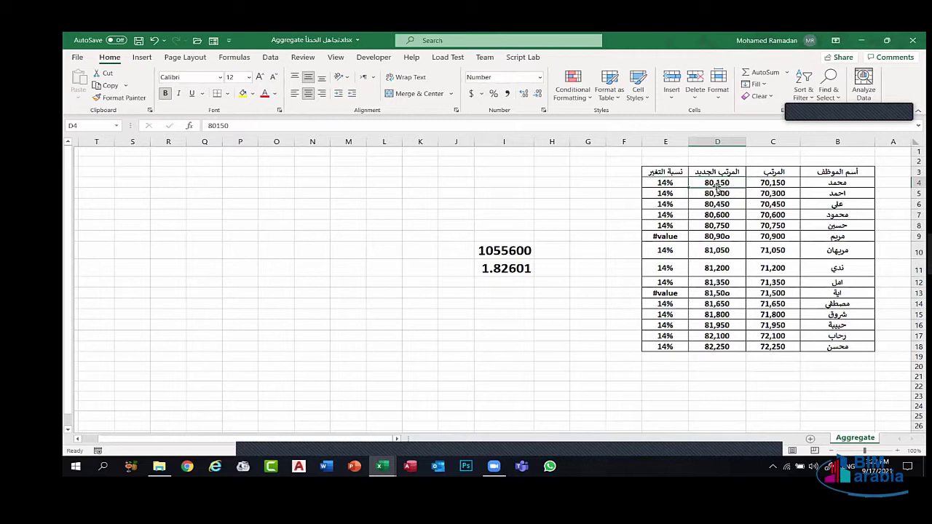
pyautogui.click(668, 184)
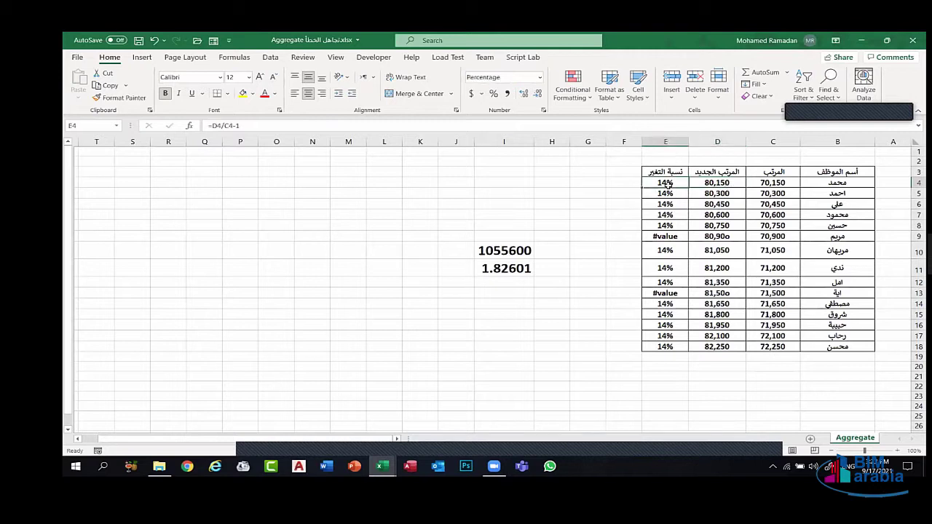
pyautogui.click(770, 182)
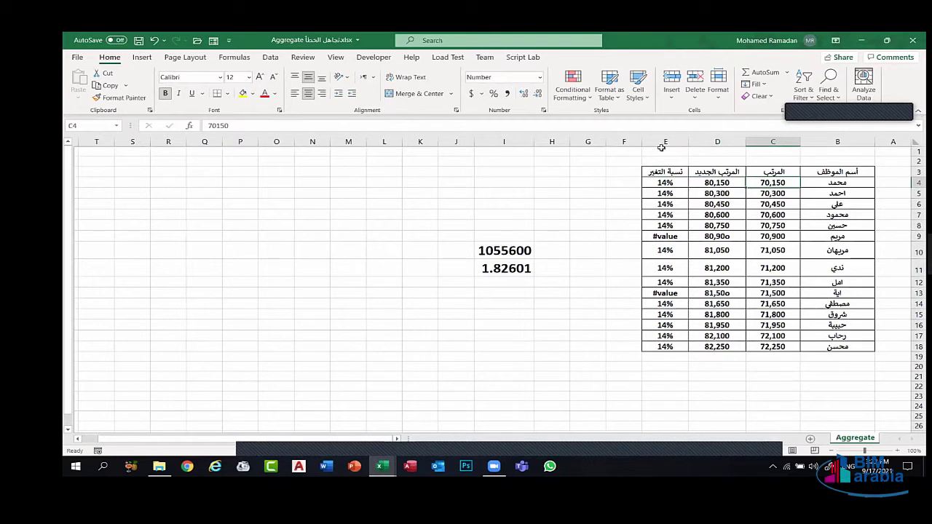
pyautogui.click(715, 185)
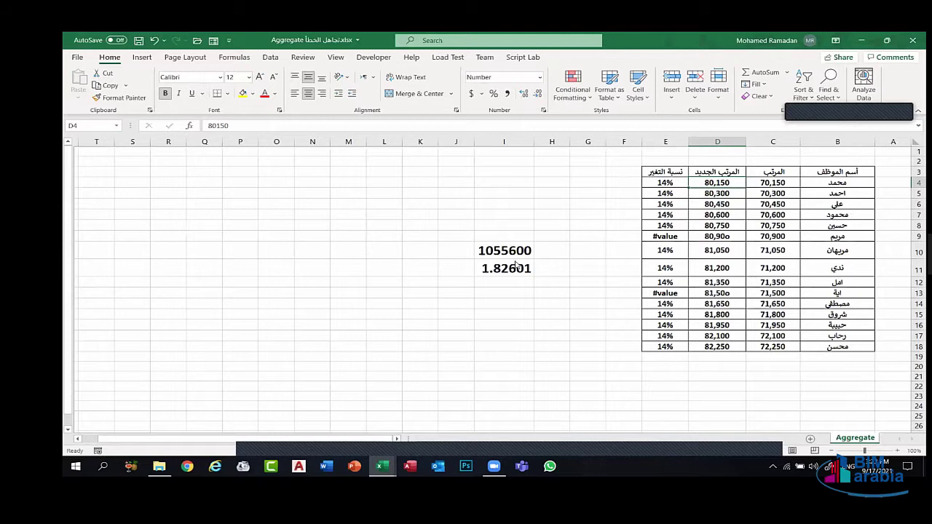
pyautogui.hotkey('alt', 'Tab')
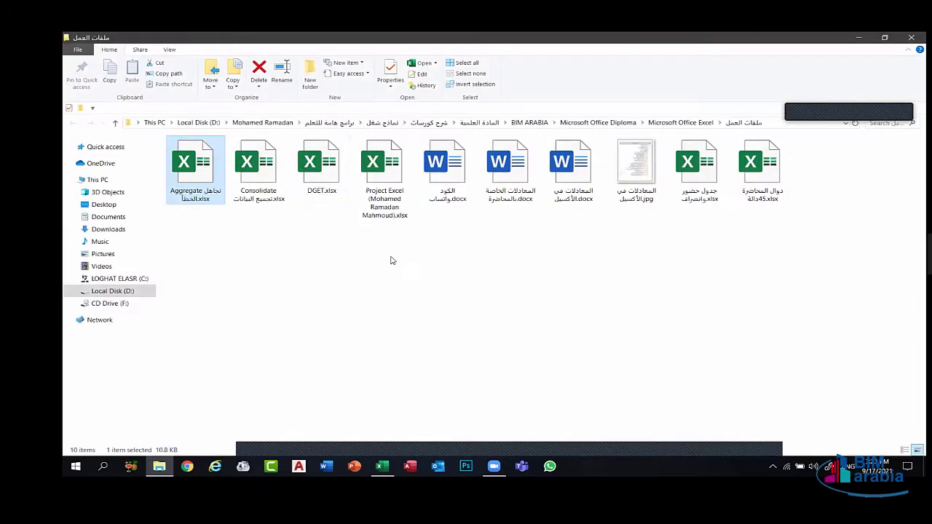
pyautogui.doubleClick(314, 175)
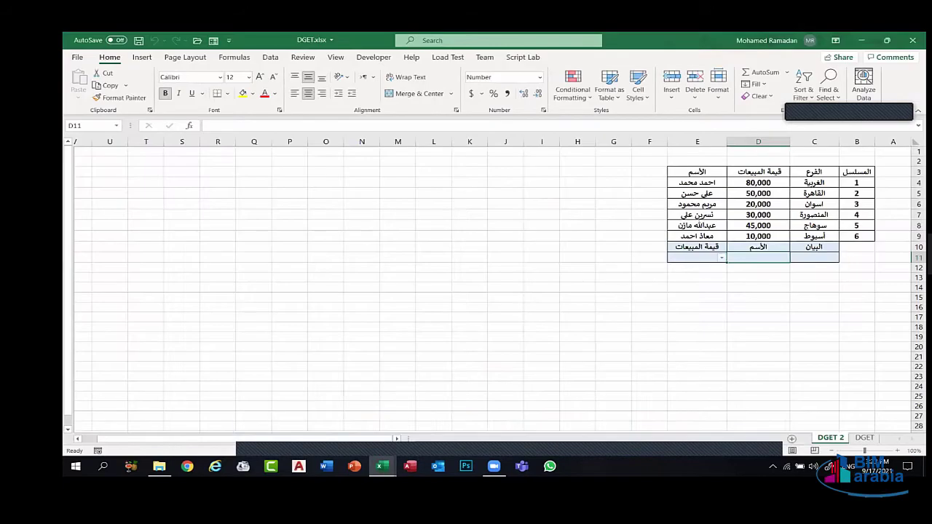
pyautogui.click(735, 301)
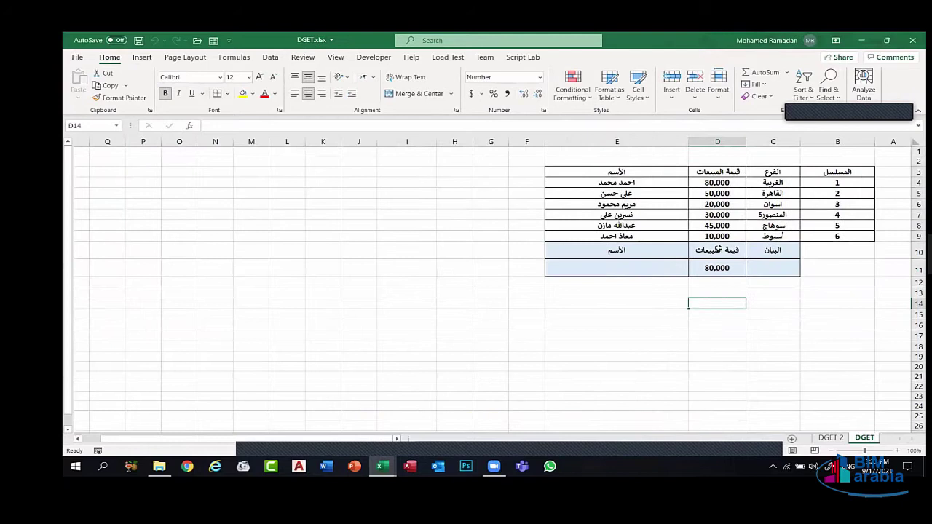
pyautogui.click(665, 269)
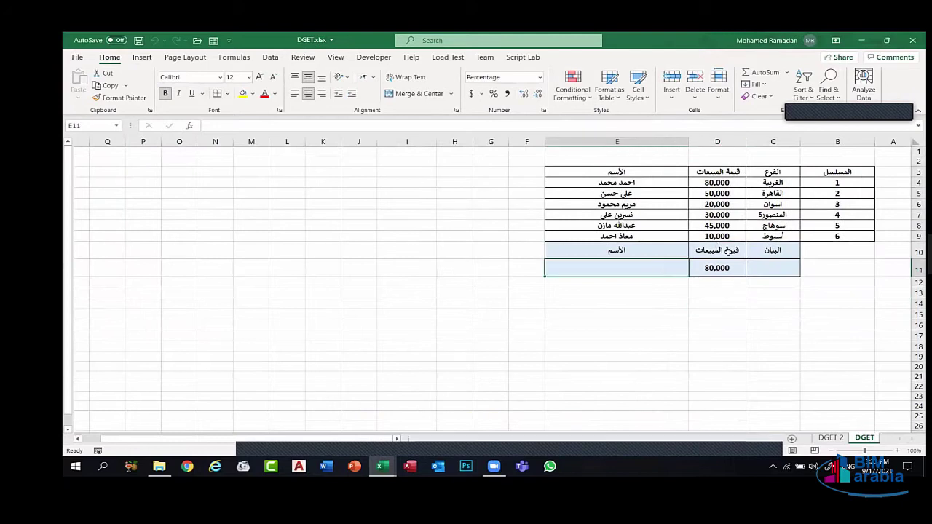
pyautogui.moveTo(728, 252); pyautogui.dragTo(728, 268)
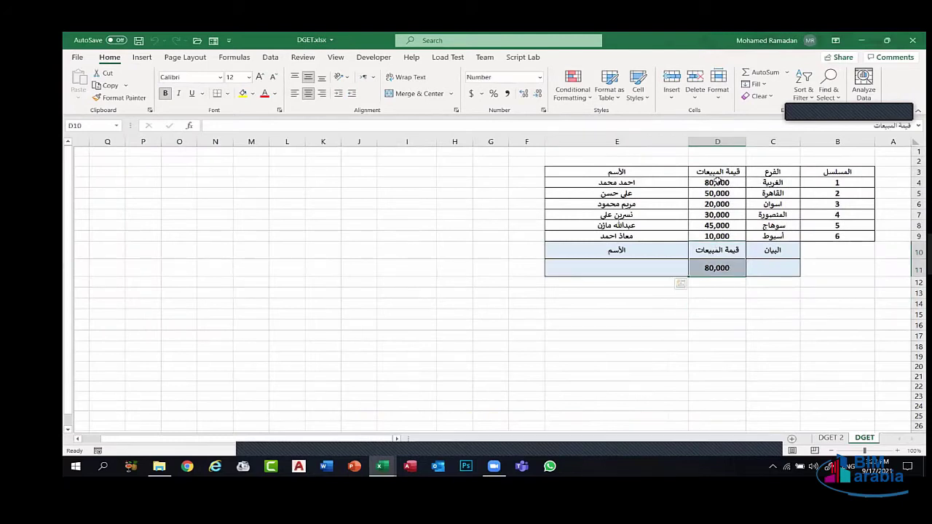
pyautogui.click(728, 269)
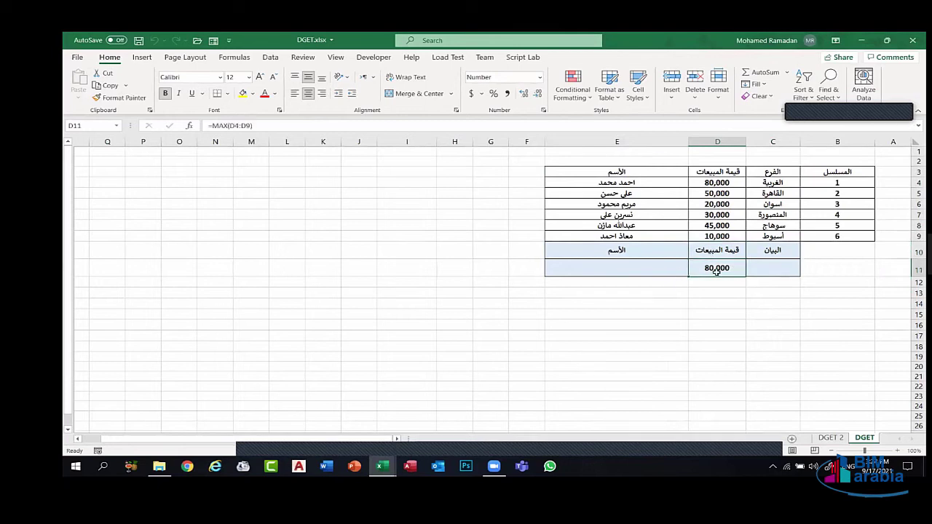
pyautogui.click(649, 272)
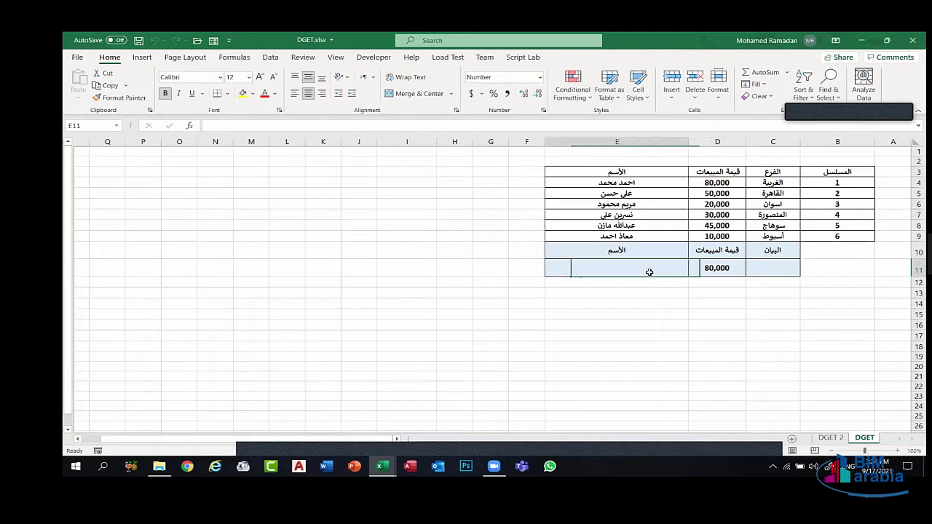
pyautogui.doubleClick(572, 263)
pyautogui.write('=')
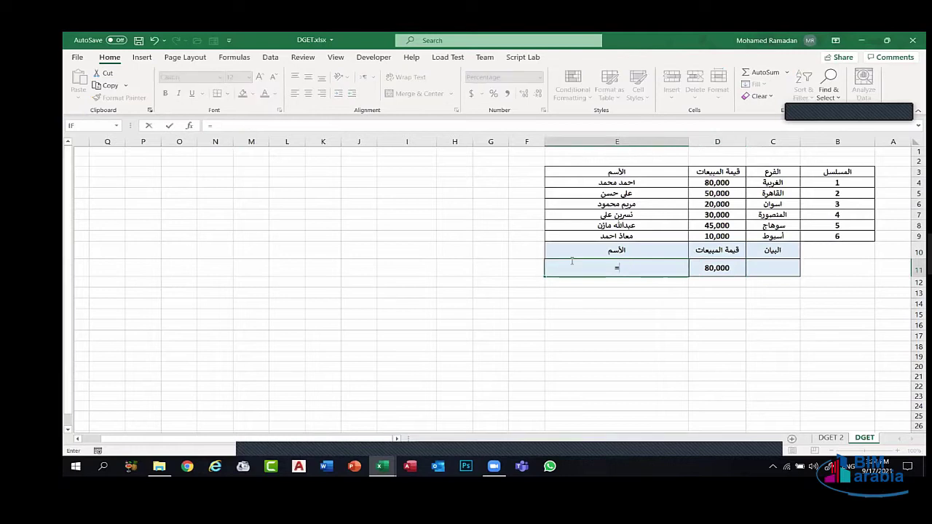
pyautogui.write('dg')
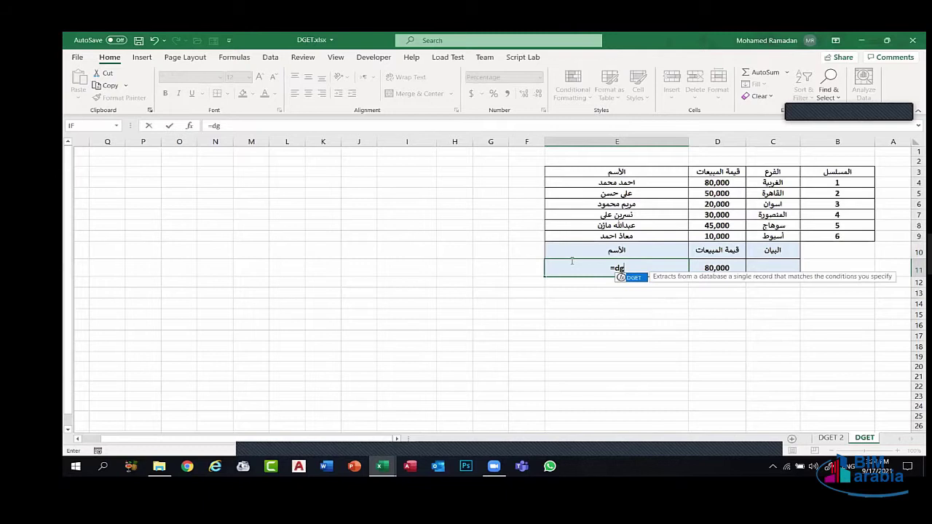
pyautogui.write('et(')
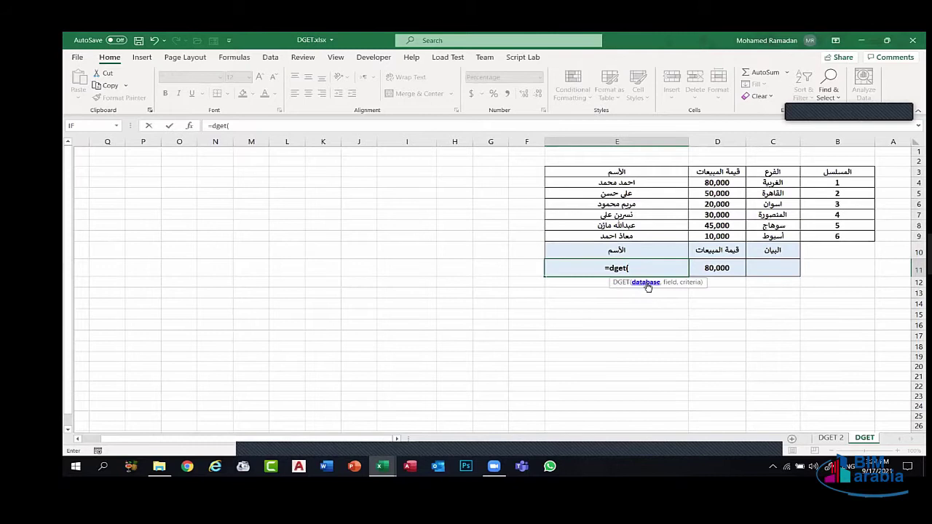
pyautogui.moveTo(838, 171); pyautogui.dragTo(630, 236)
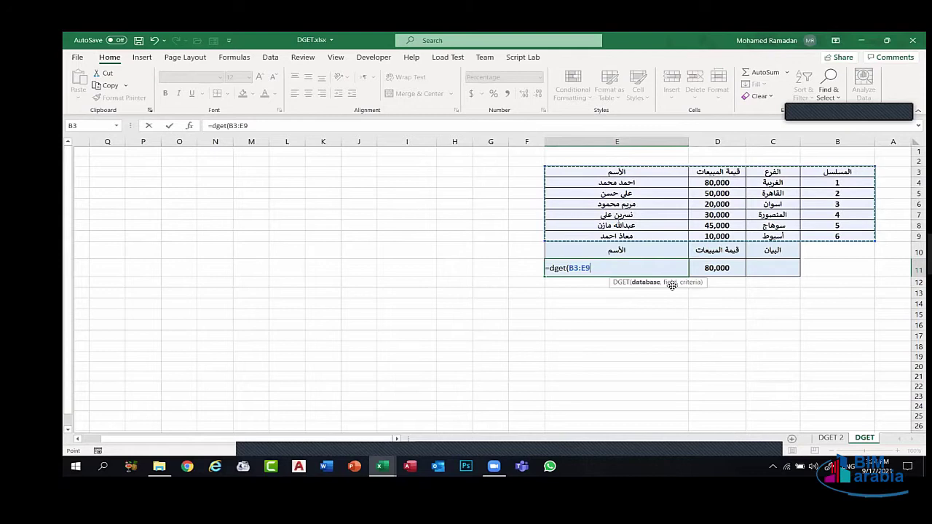
pyautogui.write(',')
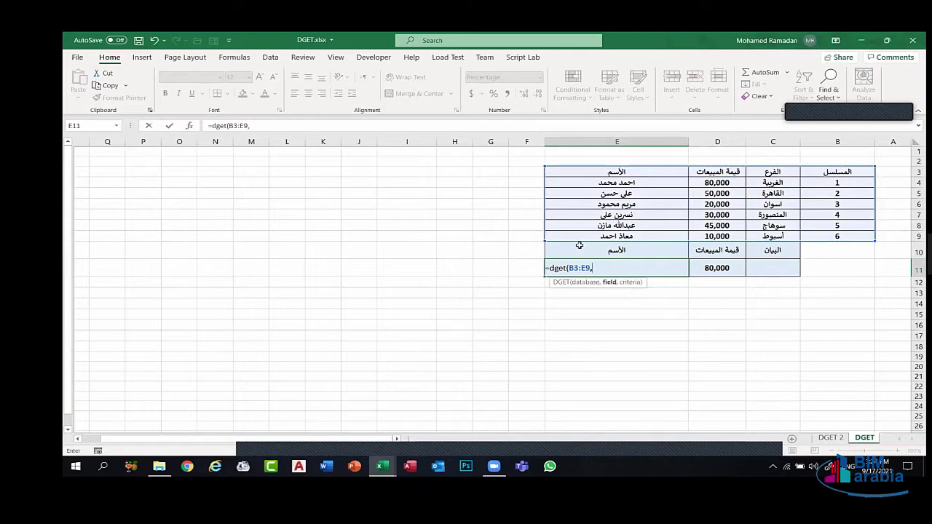
pyautogui.moveTo(627, 171); pyautogui.dragTo(627, 236)
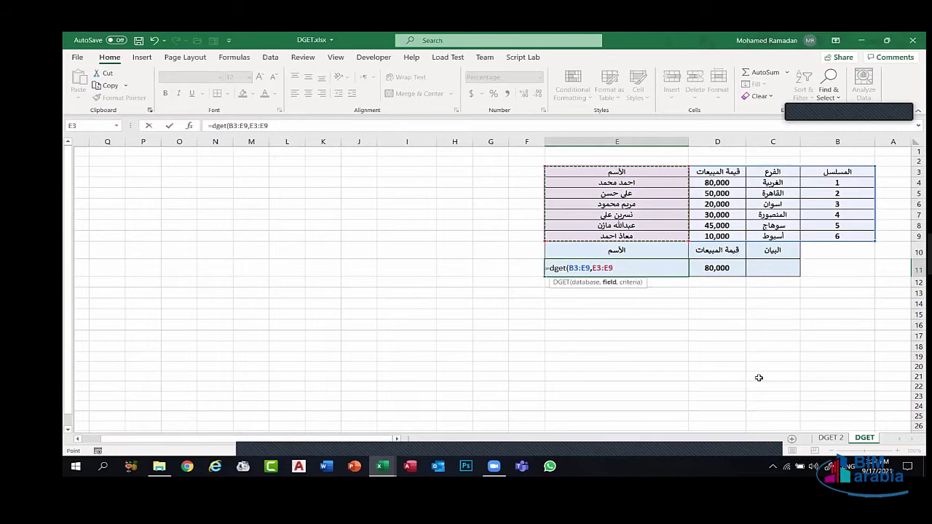
pyautogui.write(',')
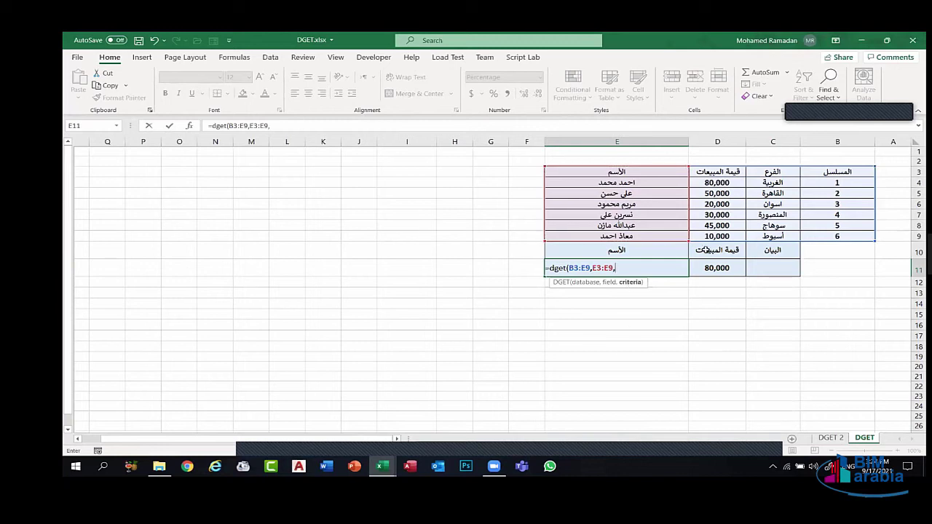
pyautogui.moveTo(710, 249); pyautogui.dragTo(712, 268)
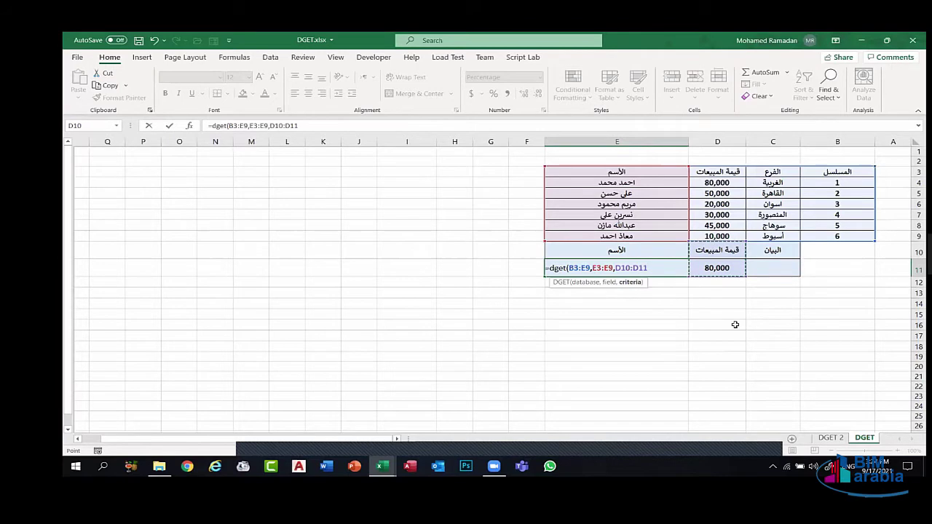
pyautogui.press('F2')
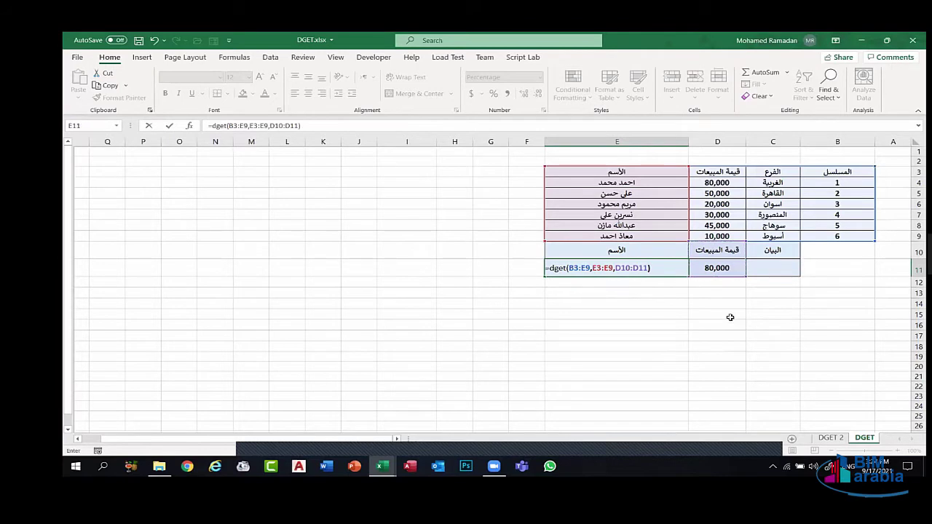
pyautogui.press('Escape')
pyautogui.click(632, 325)
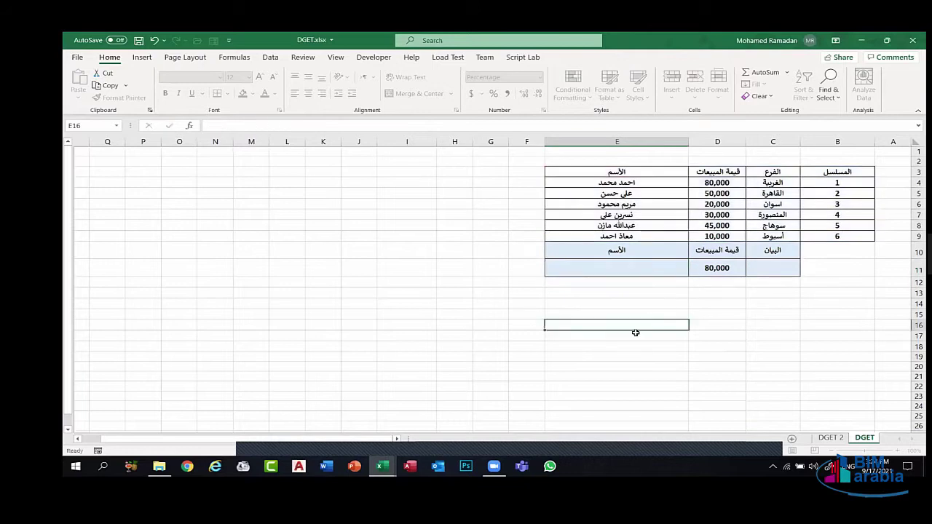
# Switch to the DGET 2 sheet and check the names drop-down in D11.
pyautogui.click(831, 438)
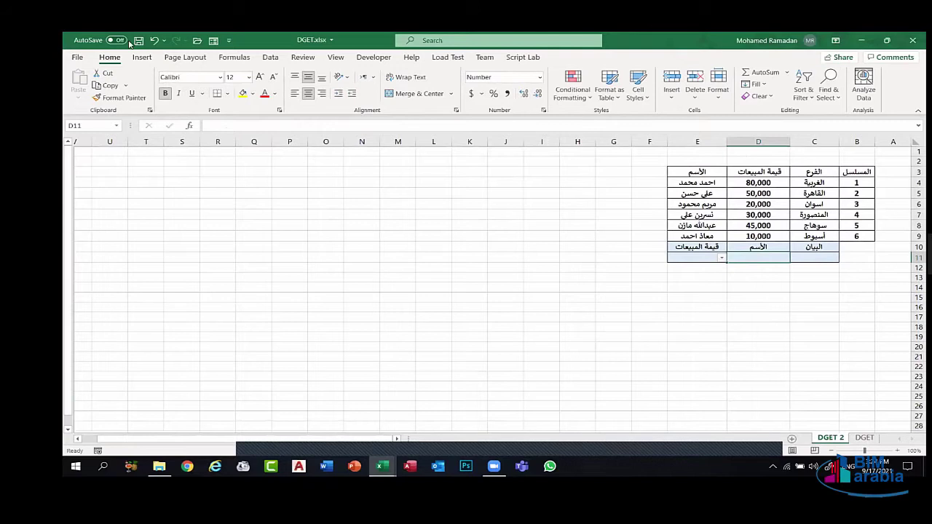
pyautogui.click(154, 41)
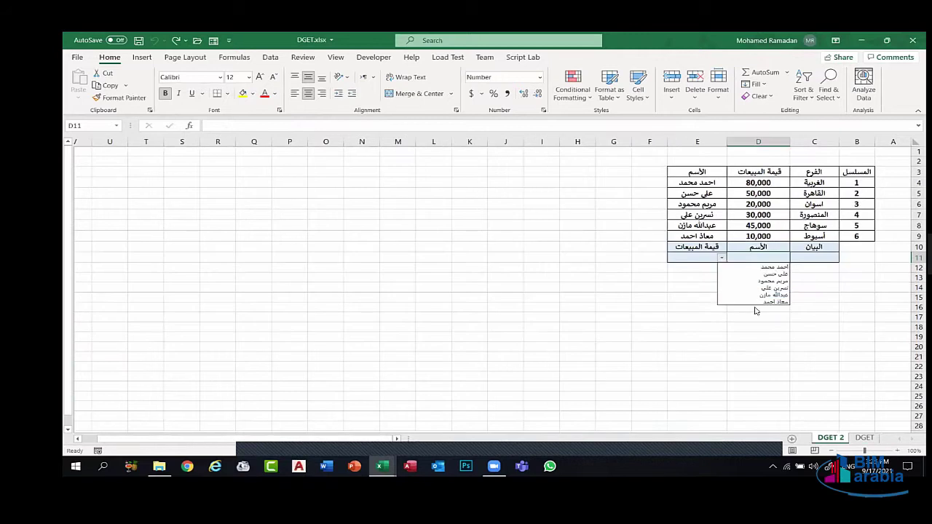
pyautogui.click(751, 257)
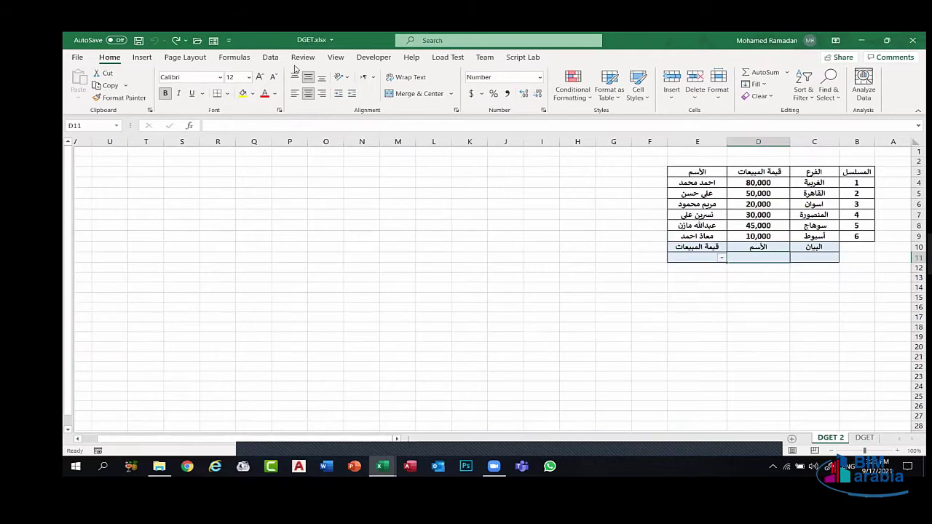
# Set D11's Data Validation List source to the names in $E$4:$E$9.
pyautogui.click(270, 57)
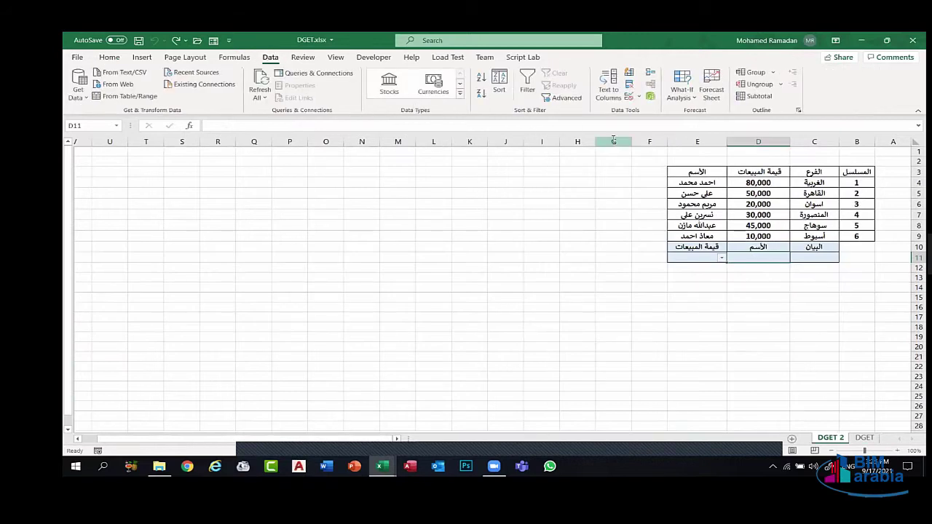
pyautogui.click(629, 97)
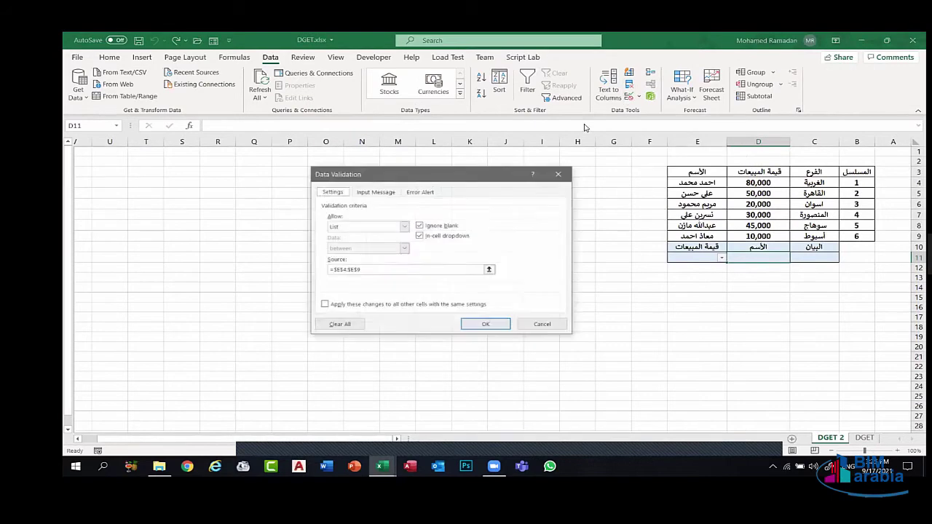
pyautogui.moveTo(384, 177); pyautogui.dragTo(473, 125)
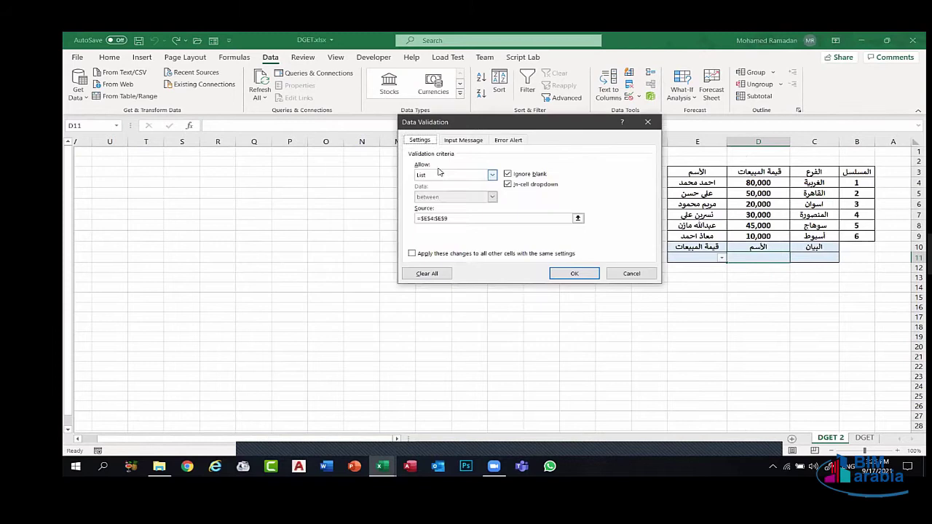
pyautogui.click(492, 174)
pyautogui.press('Escape')
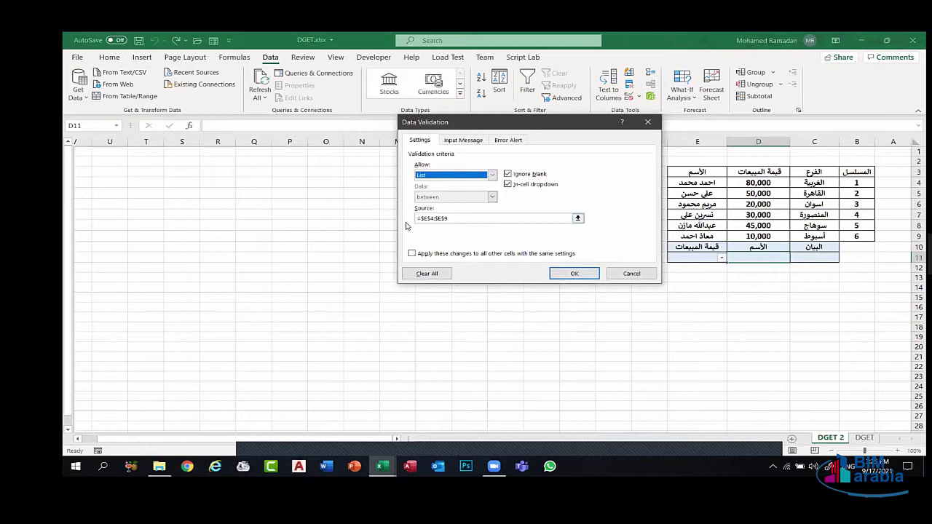
pyautogui.moveTo(539, 123); pyautogui.dragTo(434, 118)
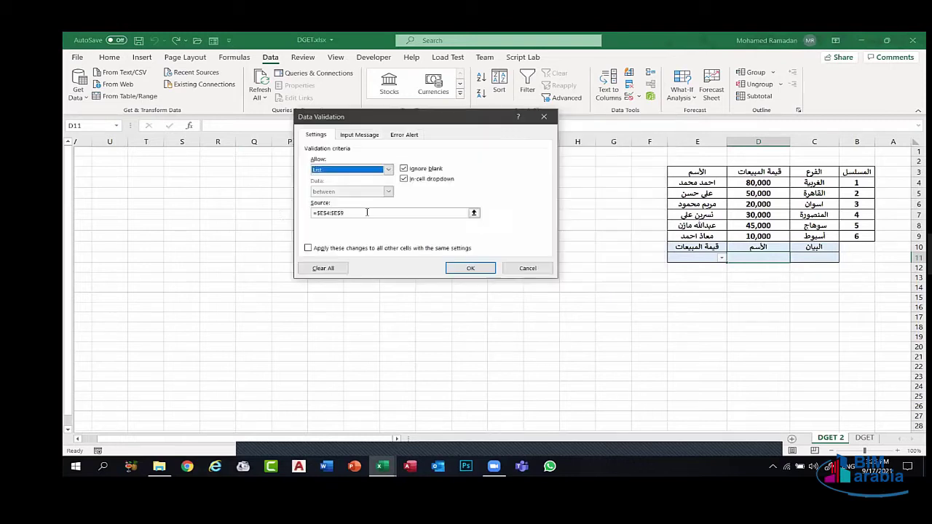
pyautogui.click(303, 214)
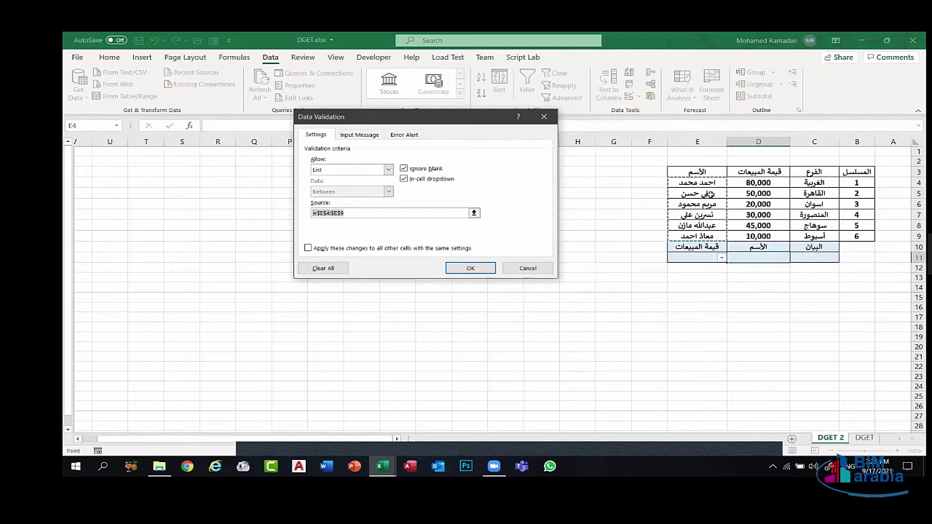
pyautogui.press('Delete')
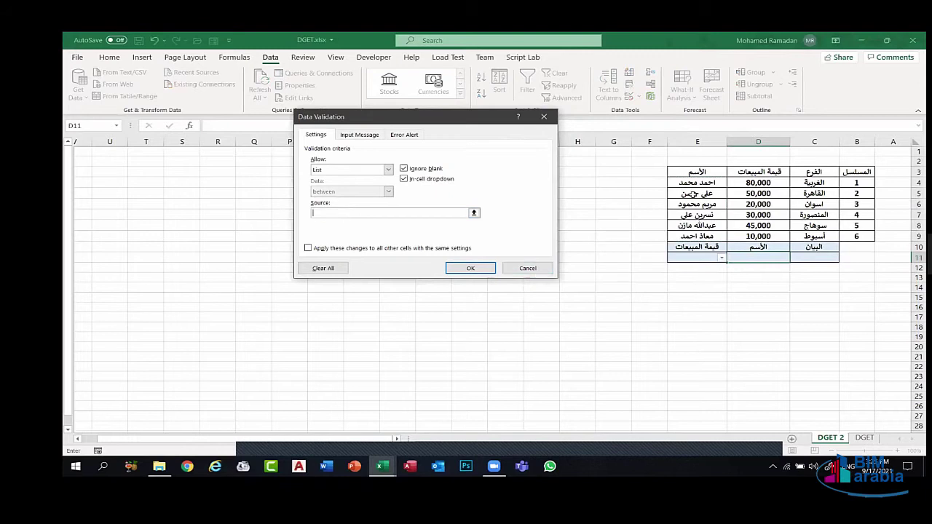
pyautogui.moveTo(697, 183); pyautogui.dragTo(697, 235)
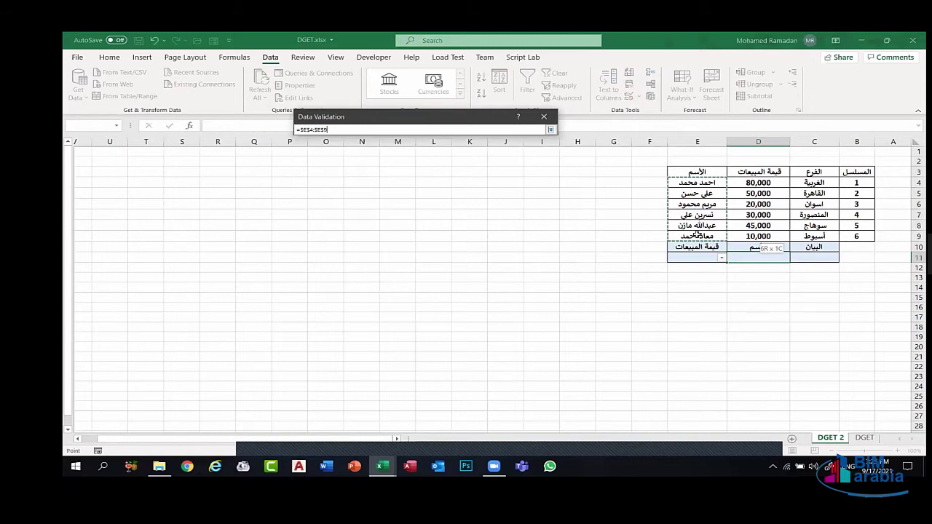
pyautogui.press('Return')
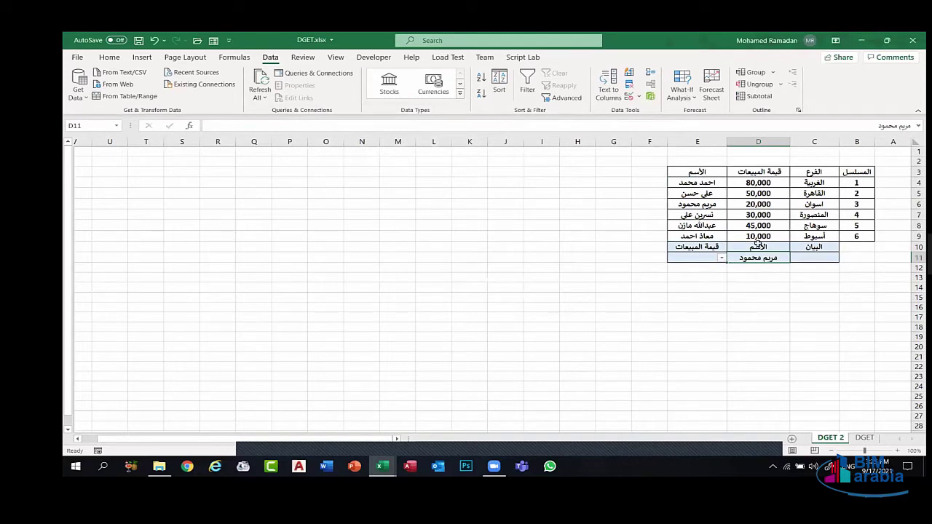
# Start a =DGET( formula in E11, cancel it, and close the workbook without saving.
pyautogui.click(699, 260)
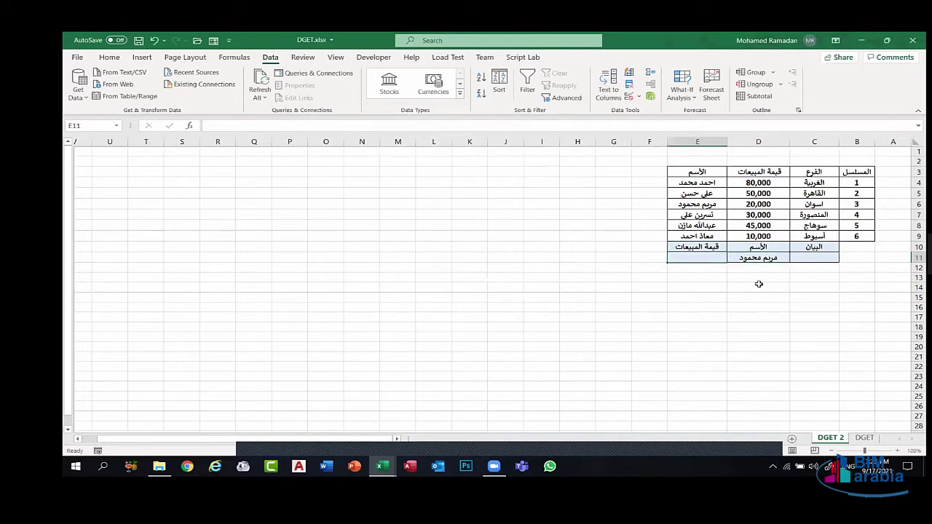
pyautogui.write('=')
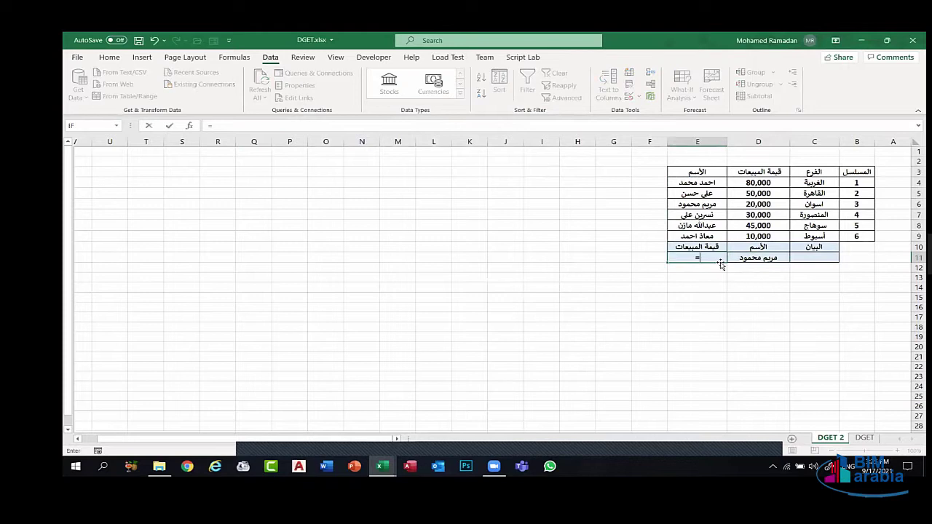
pyautogui.write('DGET(')
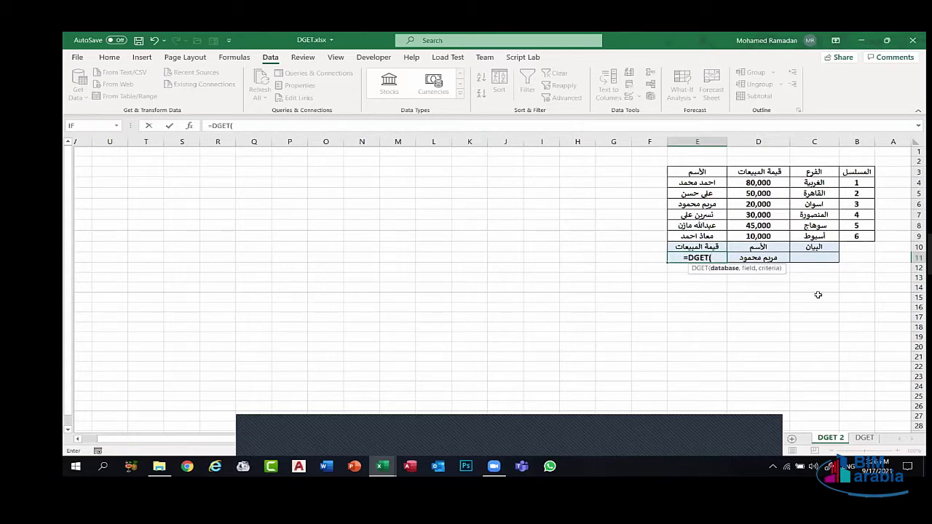
pyautogui.press('Escape')
pyautogui.click(472, 329)
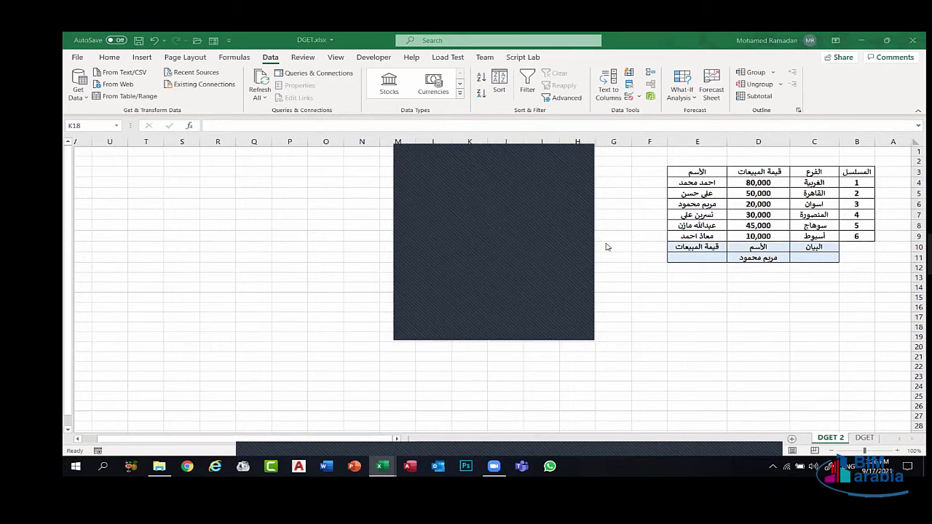
pyautogui.click(912, 40)
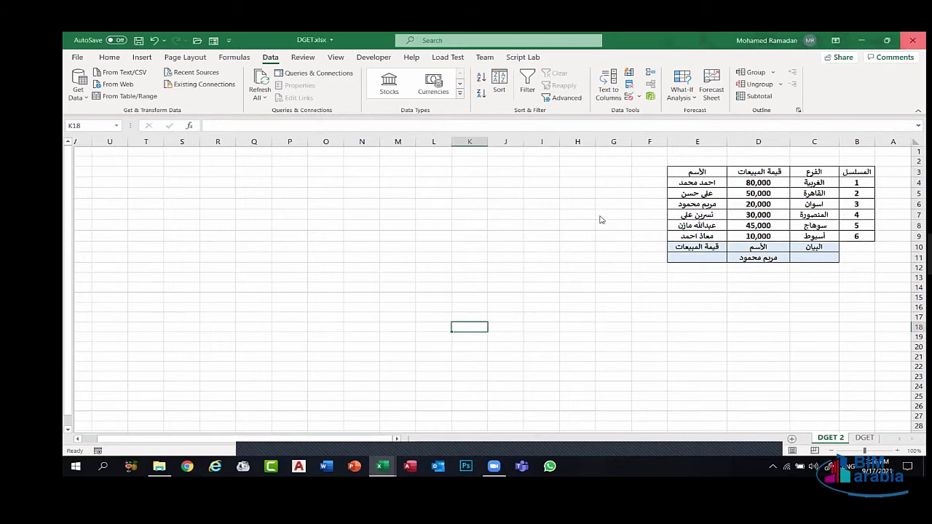
pyautogui.click(494, 261)
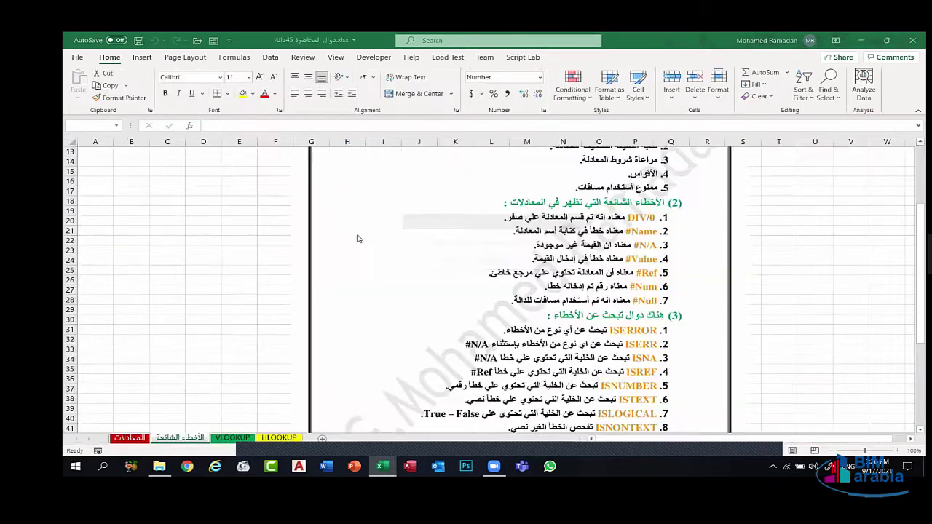
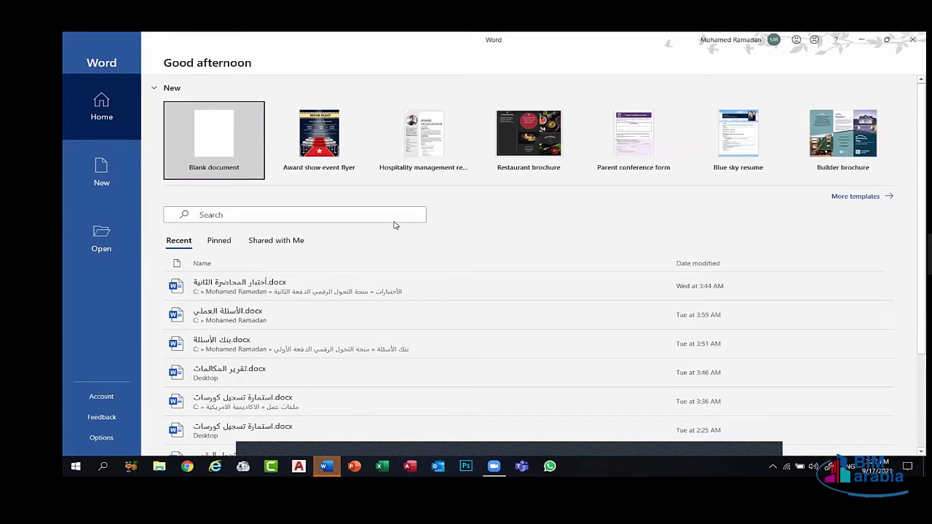
# Close Word's start screen to get back to the Windows desktop.
pyautogui.press('Return')
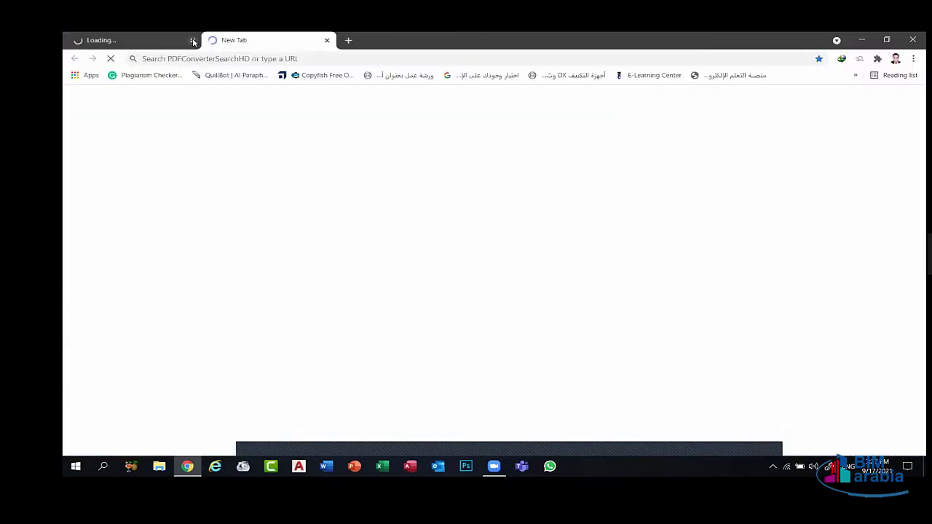
# Open Chrome in a new tab and load the Google homepage.
pyautogui.click(196, 41)
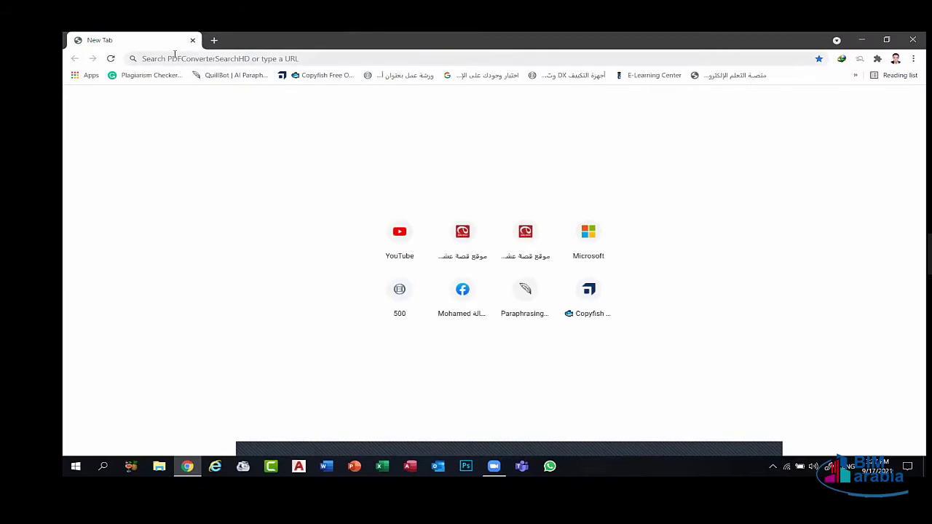
pyautogui.click(175, 58)
pyautogui.write('Google.com.eg')
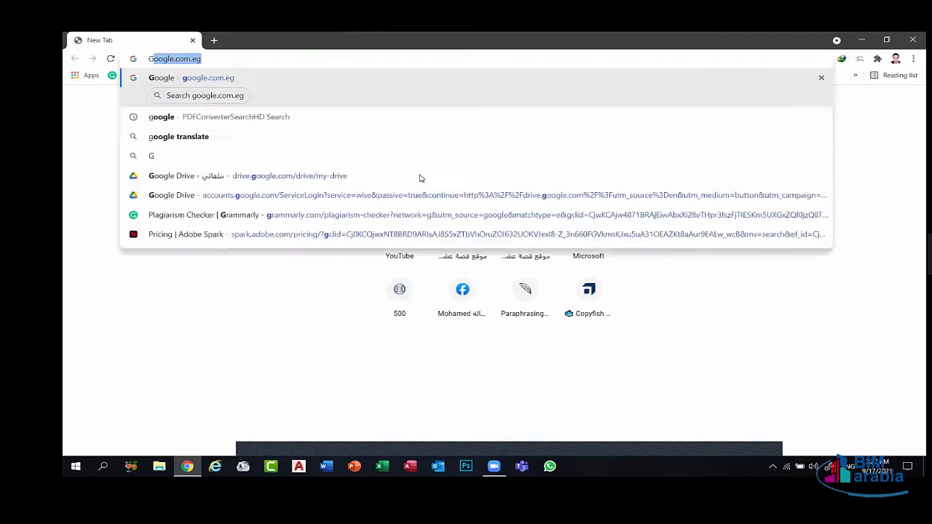
pyautogui.press('Return')
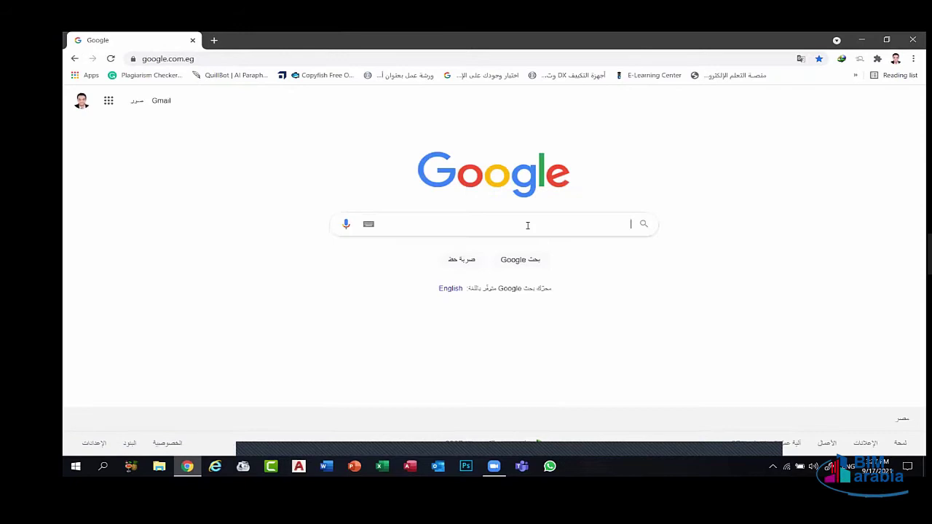
# Search Google for 'تثبيت اوفيس 2019' using the suggested query.
pyautogui.click(527, 225)
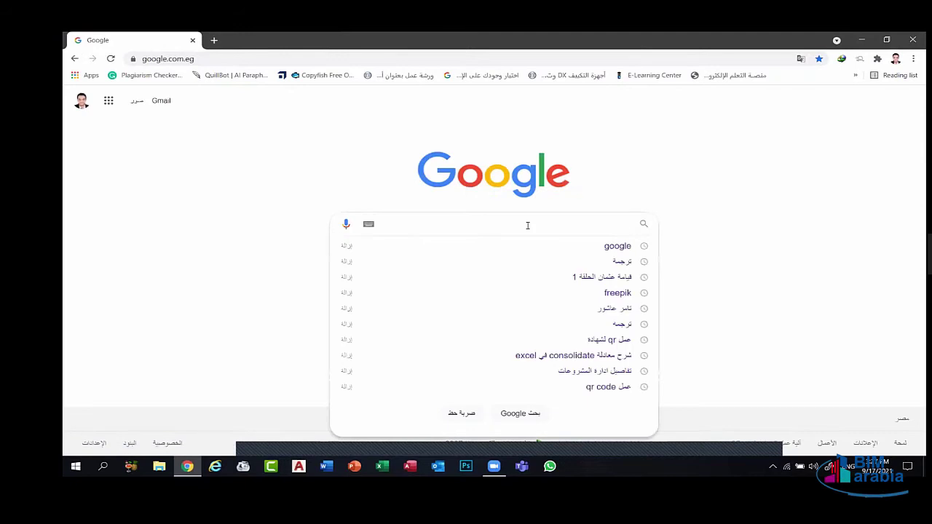
pyautogui.write('j')
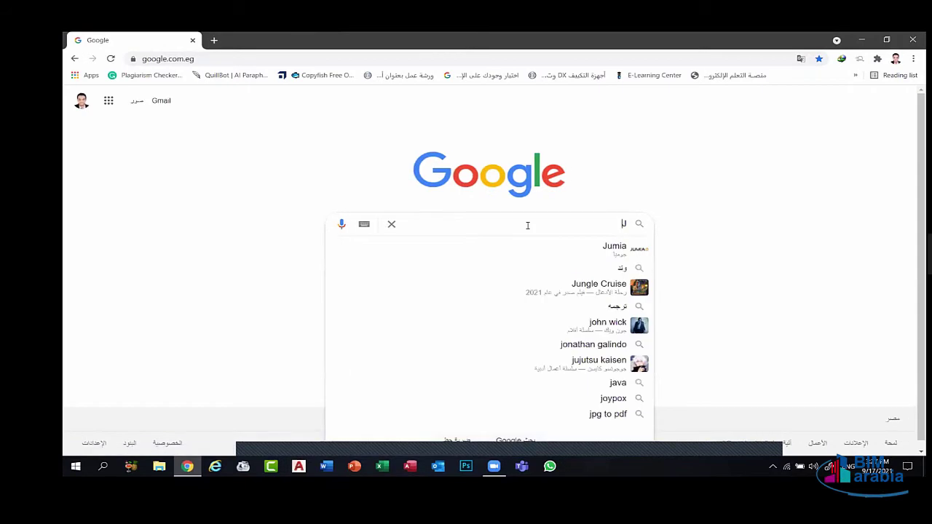
pyautogui.press('BackSpace')
pyautogui.write('ت')
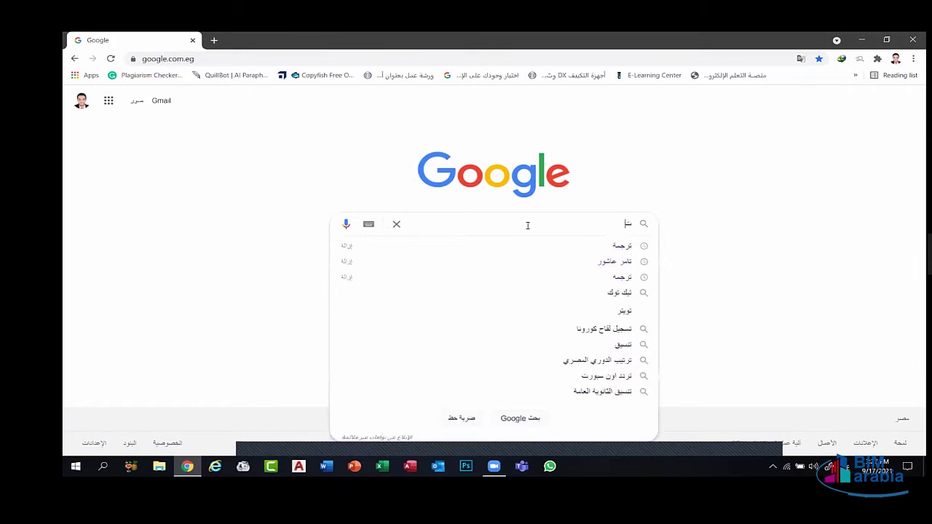
pyautogui.write('ثبيت ')
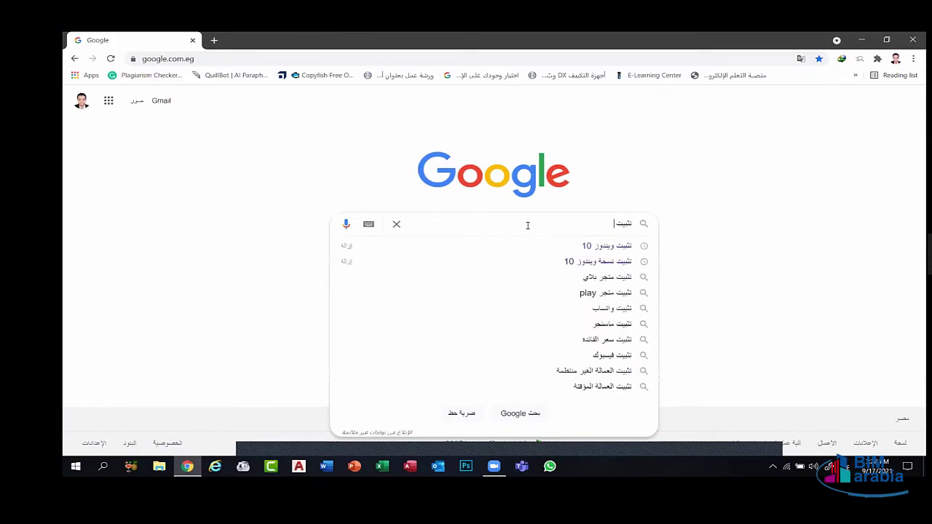
pyautogui.write('او')
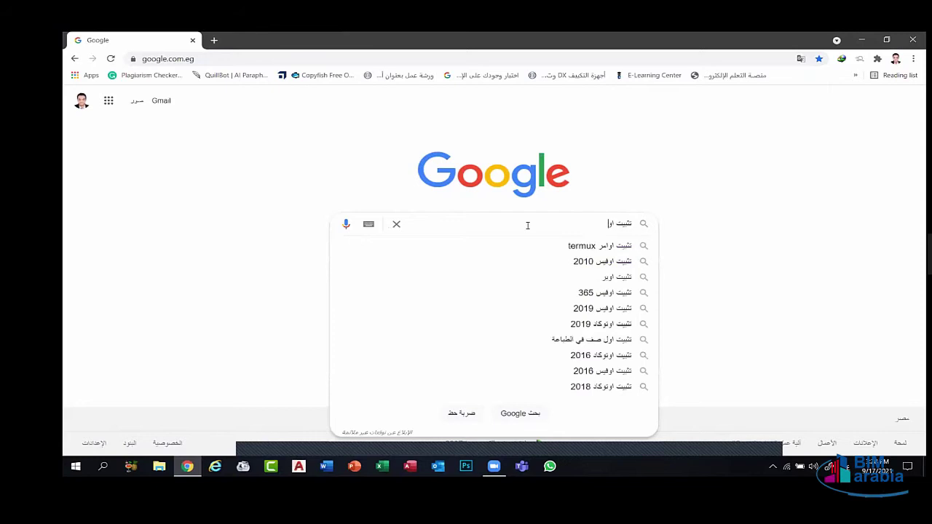
pyautogui.write('فيس')
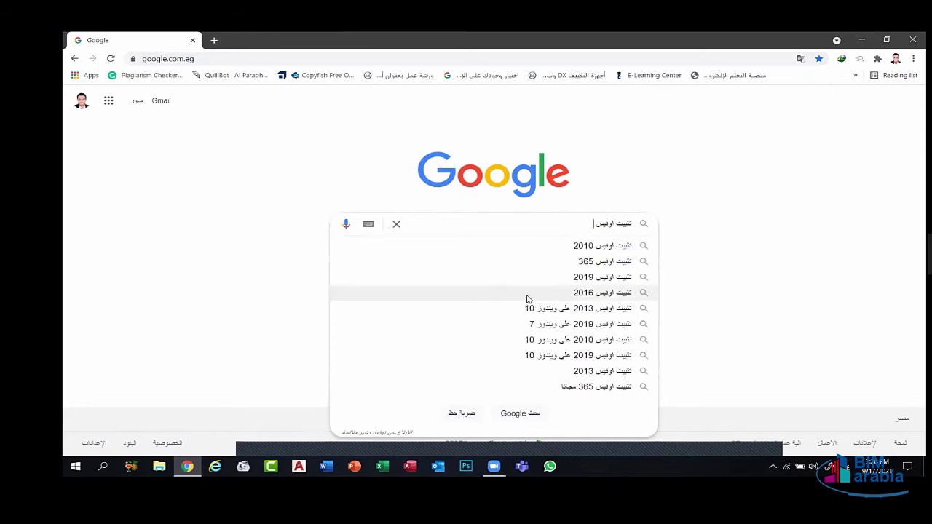
pyautogui.click(553, 277)
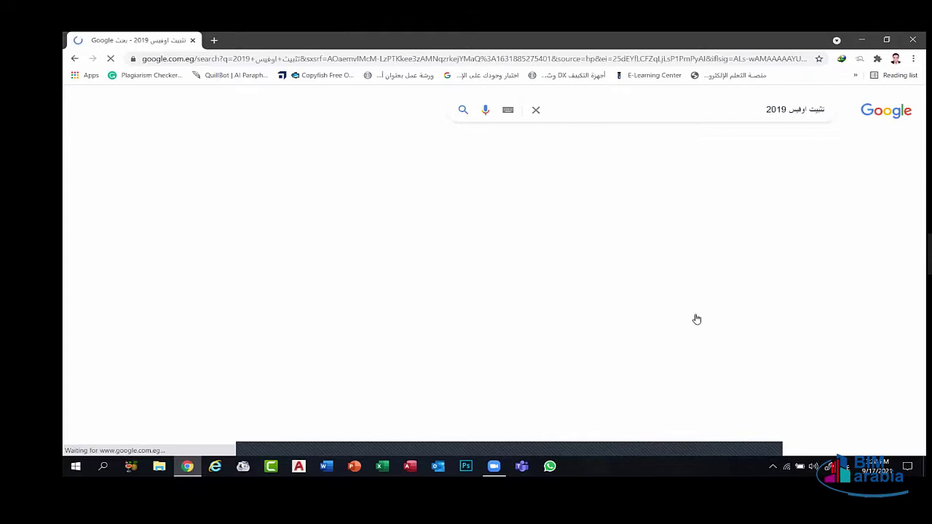
# Open the support.microsoft.com result on installing Microsoft 365 or Office 2019.
pyautogui.scroll(-1, 673, 269)
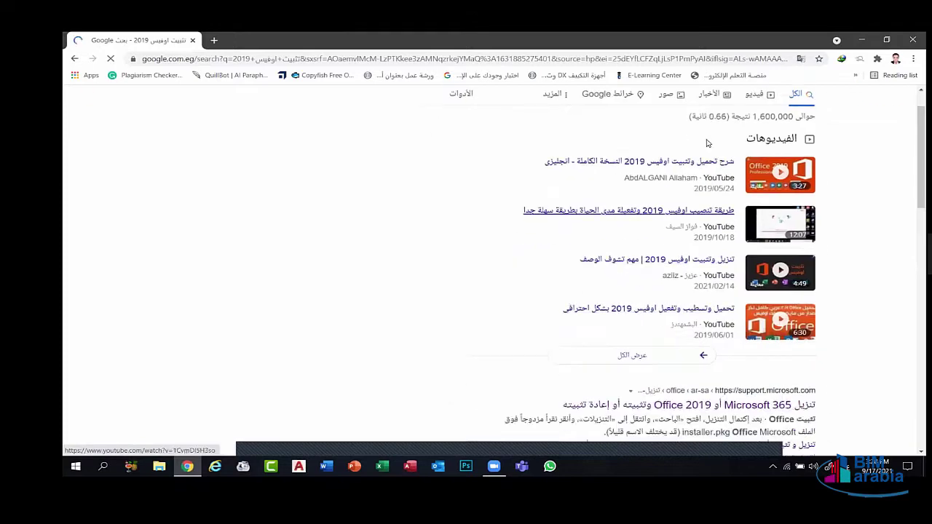
pyautogui.scroll(-2, 732, 266)
pyautogui.scroll(3, 717, 198)
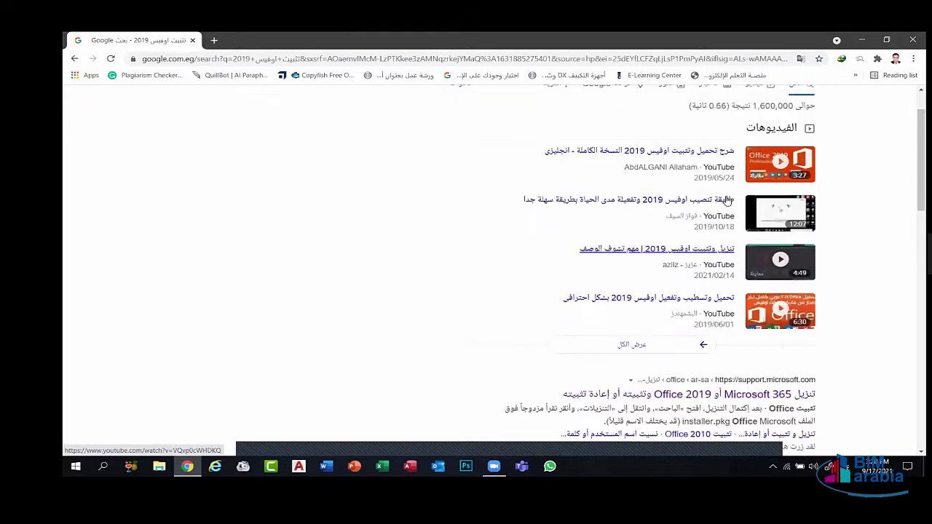
pyautogui.scroll(-3, 725, 201)
pyautogui.scroll(-1, 726, 199)
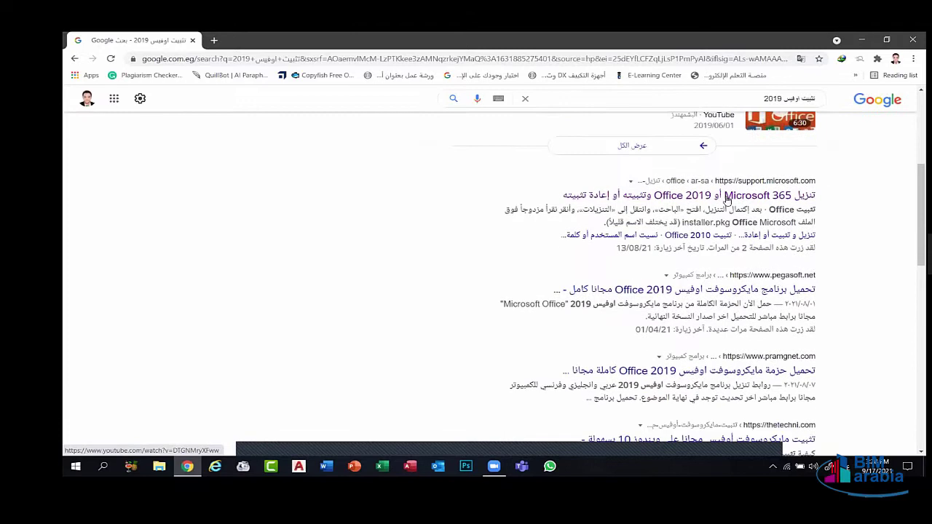
pyautogui.click(726, 199)
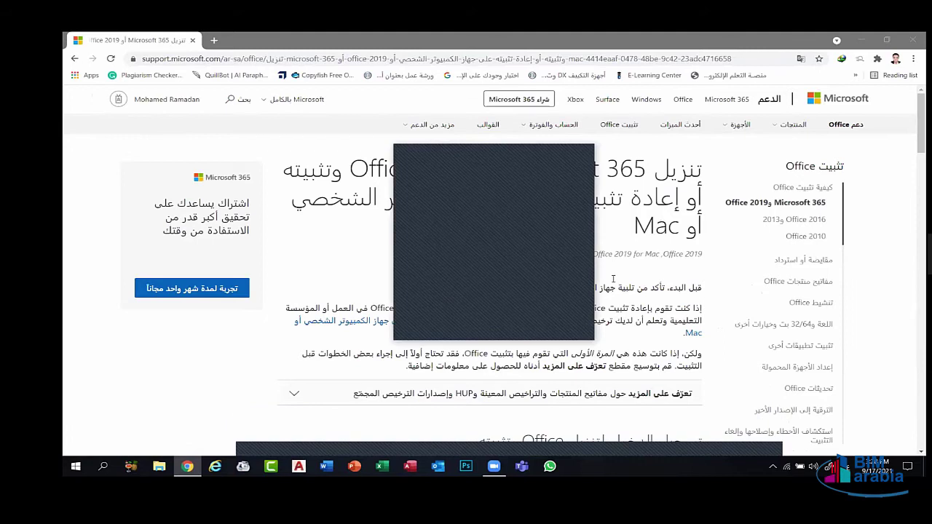
pyautogui.scroll(-10, 613, 279)
pyautogui.scroll(-5, 613, 279)
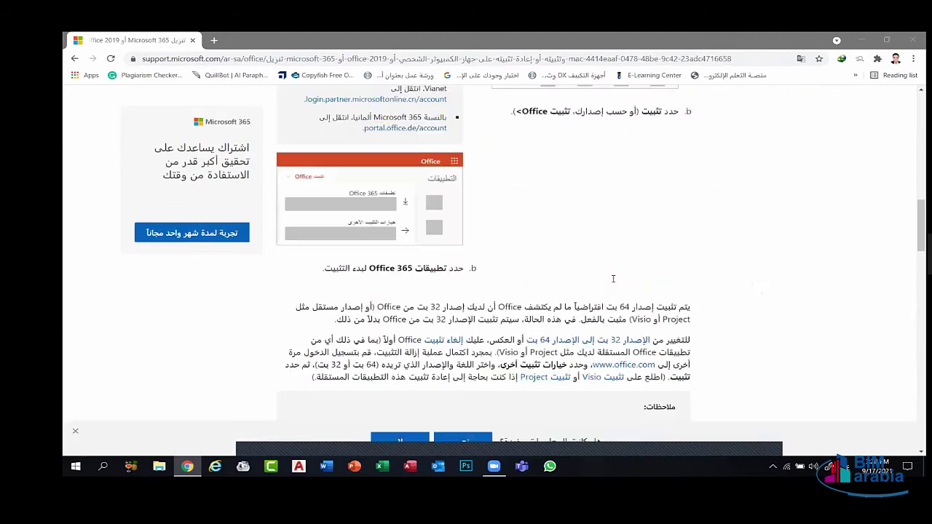
pyautogui.scroll(-15, 613, 279)
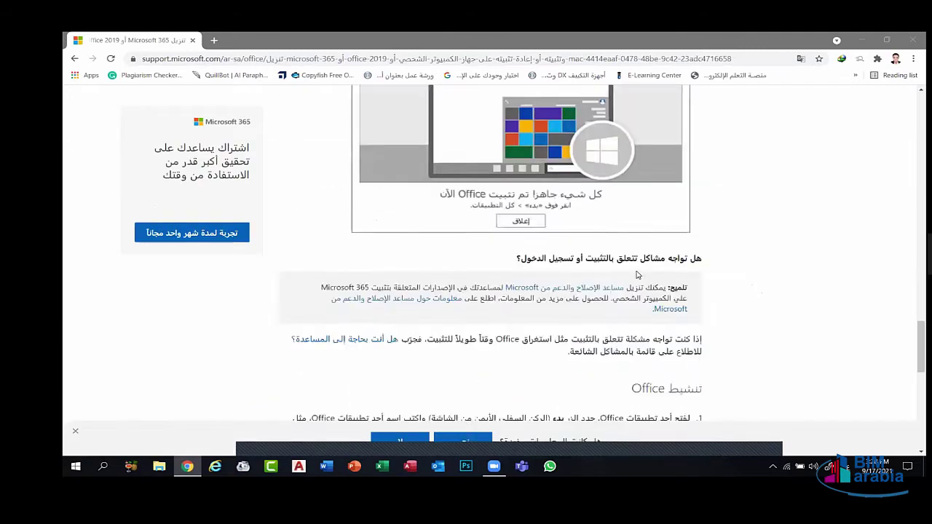
pyautogui.scroll(-5, 637, 274)
pyautogui.scroll(3, 608, 326)
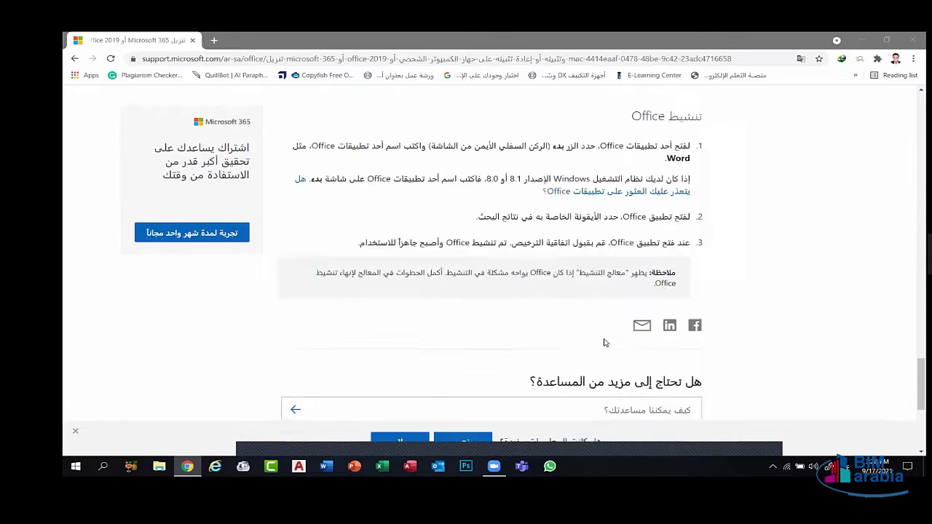
pyautogui.scroll(6, 599, 310)
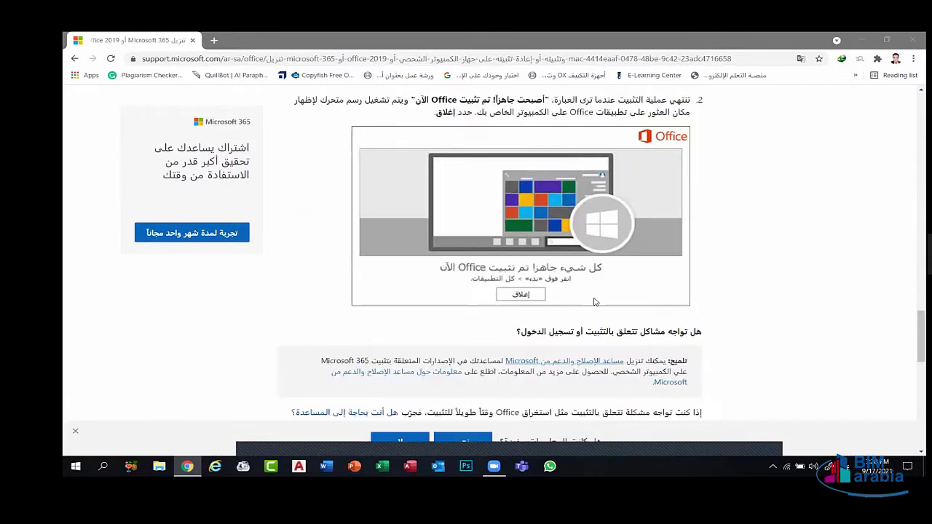
pyautogui.scroll(-1, 593, 302)
pyautogui.scroll(6, 576, 310)
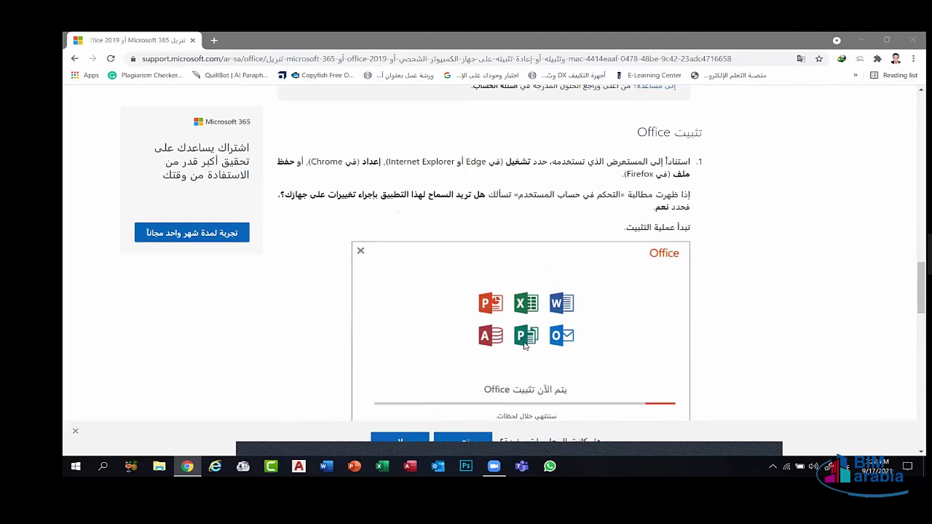
pyautogui.scroll(-1, 524, 346)
pyautogui.scroll(-2, 553, 306)
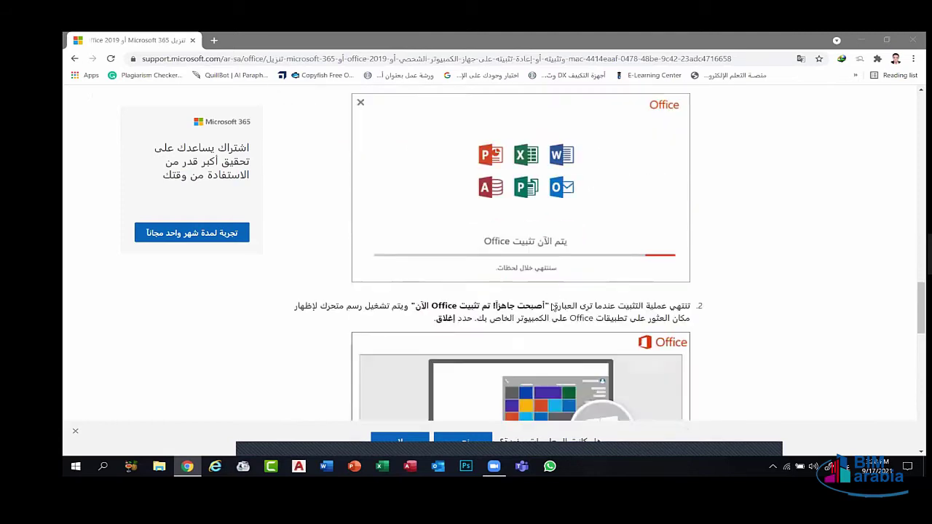
pyautogui.scroll(3, 558, 297)
pyautogui.scroll(1, 595, 253)
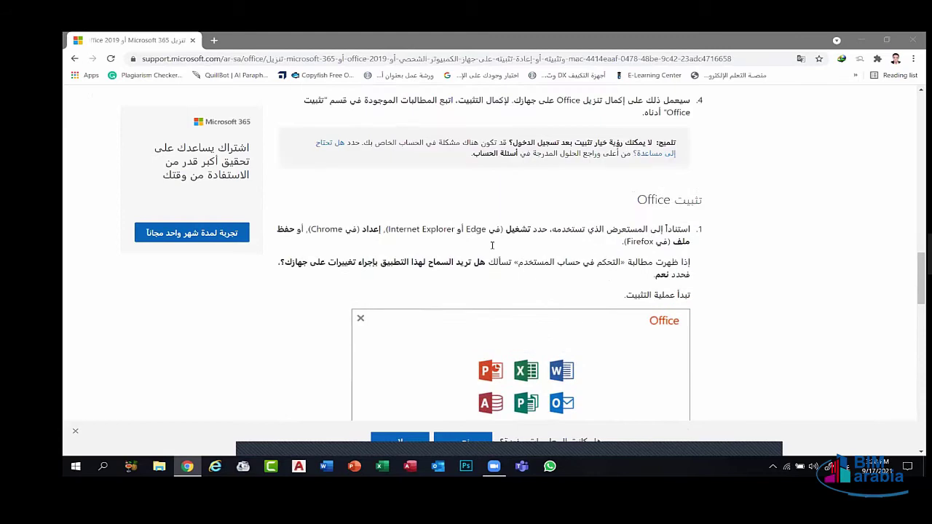
pyautogui.scroll(4, 543, 262)
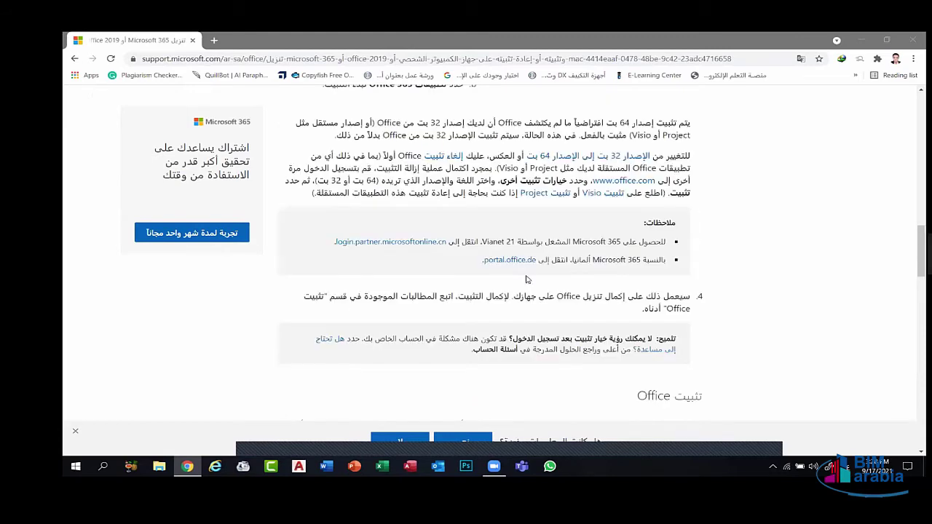
pyautogui.scroll(1, 527, 280)
pyautogui.scroll(3, 527, 266)
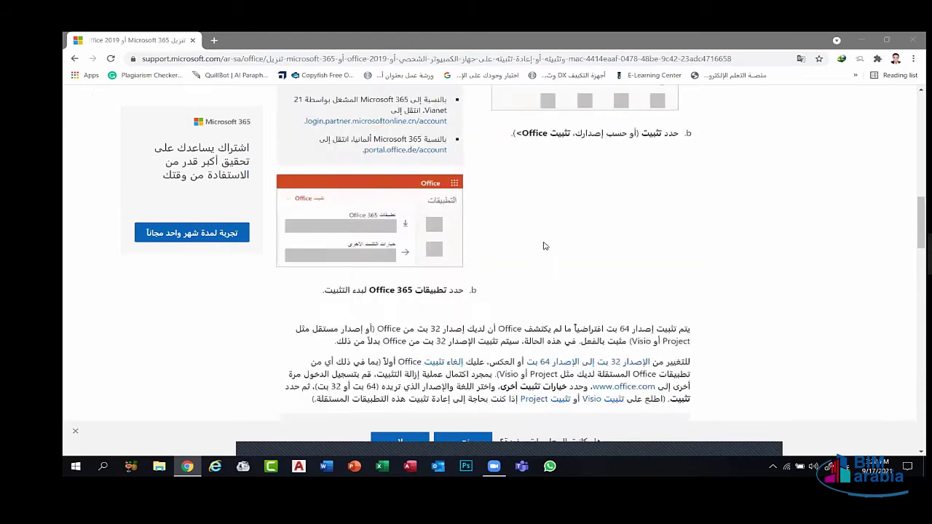
pyautogui.scroll(10, 542, 246)
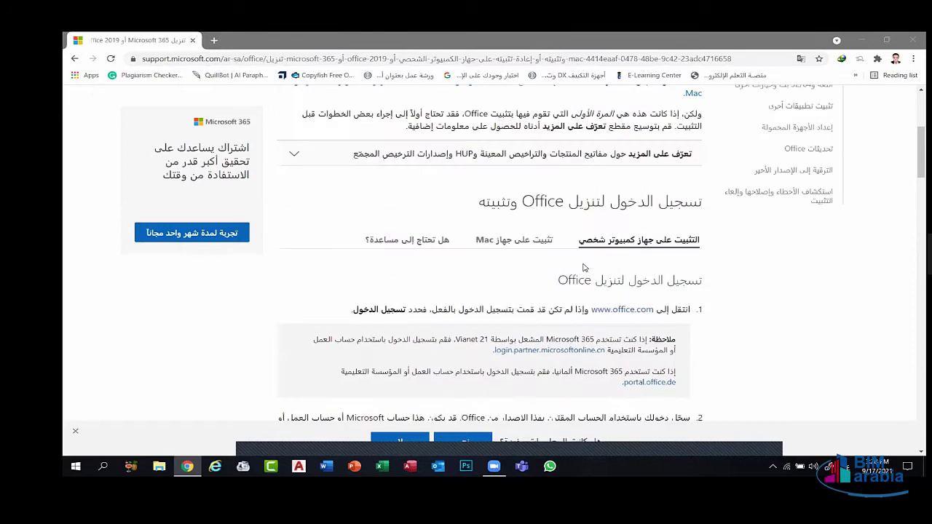
pyautogui.scroll(1, 540, 299)
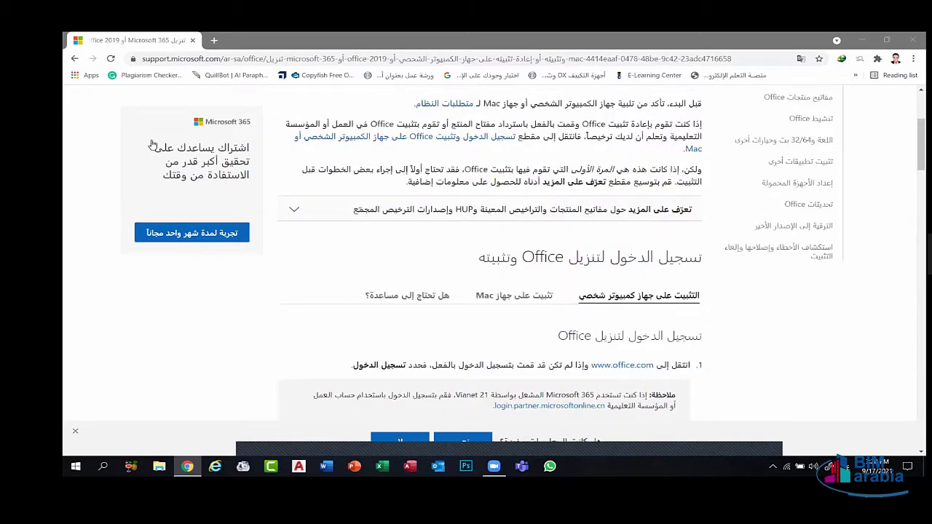
pyautogui.scroll(3, 247, 144)
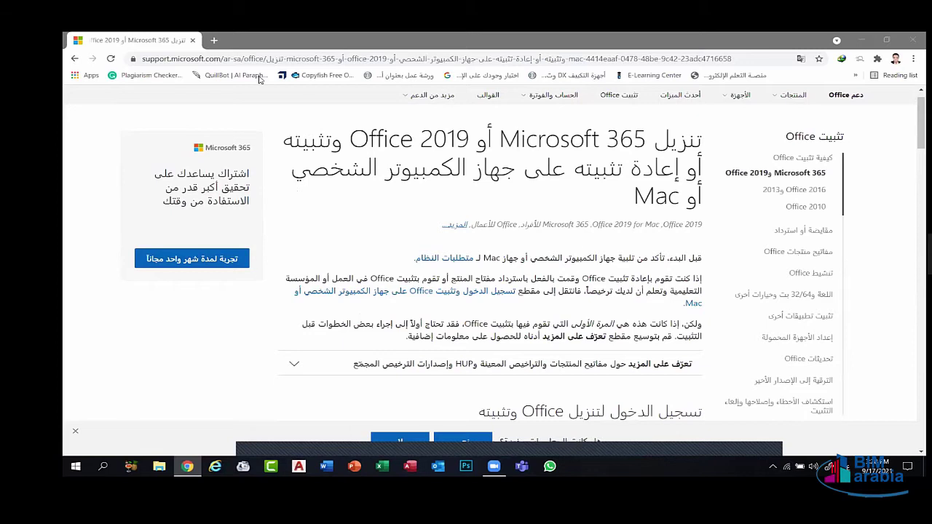
# Go back to Pegasoft's Office 2019 article and scroll down to its program details.
pyautogui.hotkey('alt', 'Left')
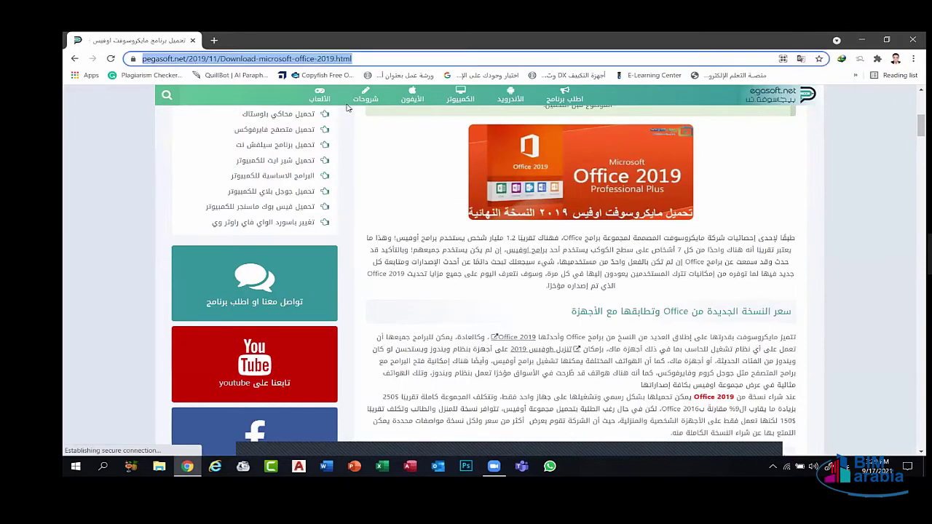
pyautogui.click(267, 59)
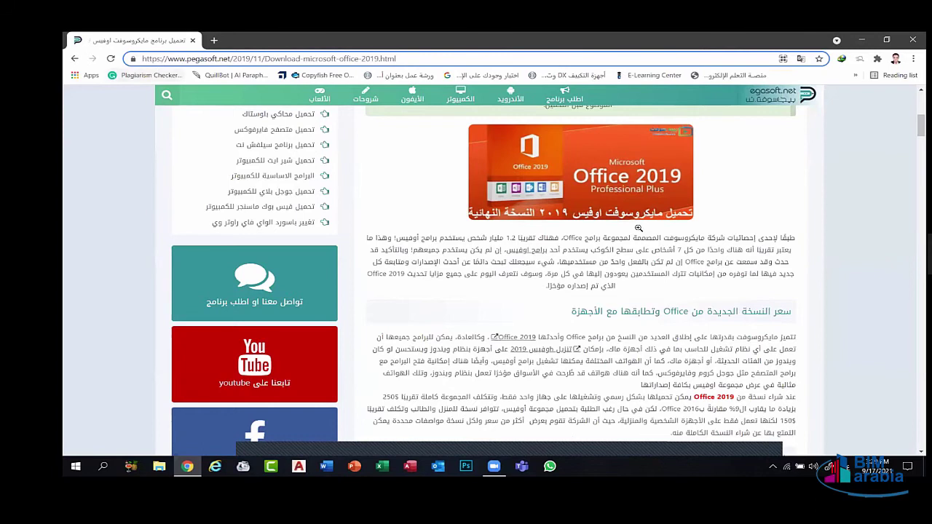
pyautogui.scroll(-10, 717, 295)
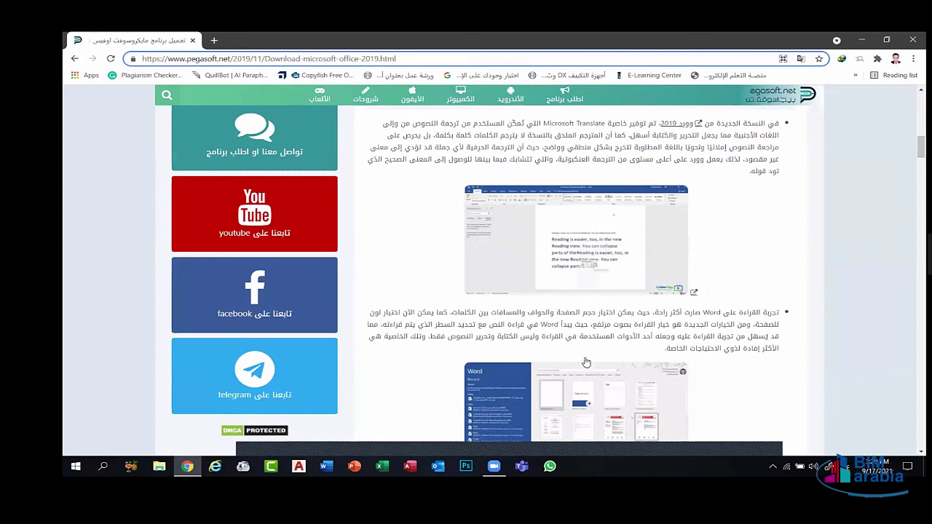
pyautogui.scroll(-5, 579, 313)
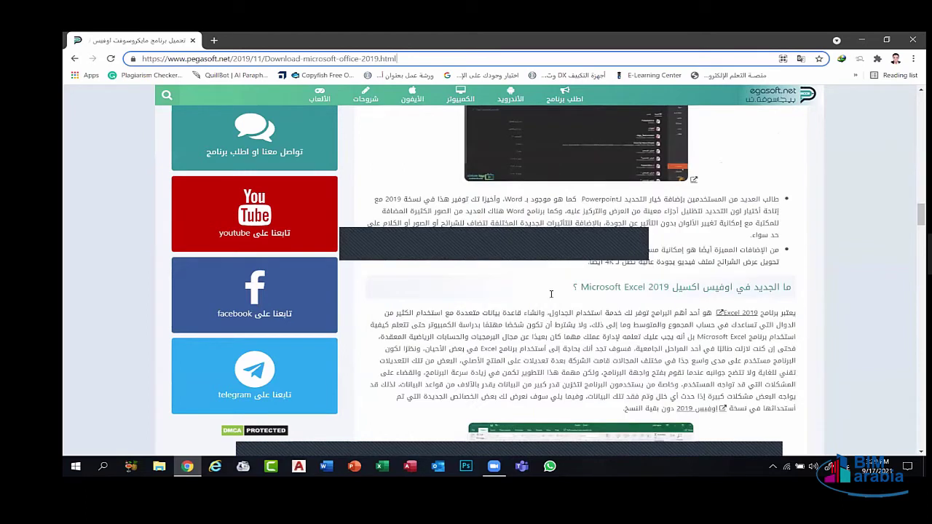
pyautogui.scroll(-10, 551, 294)
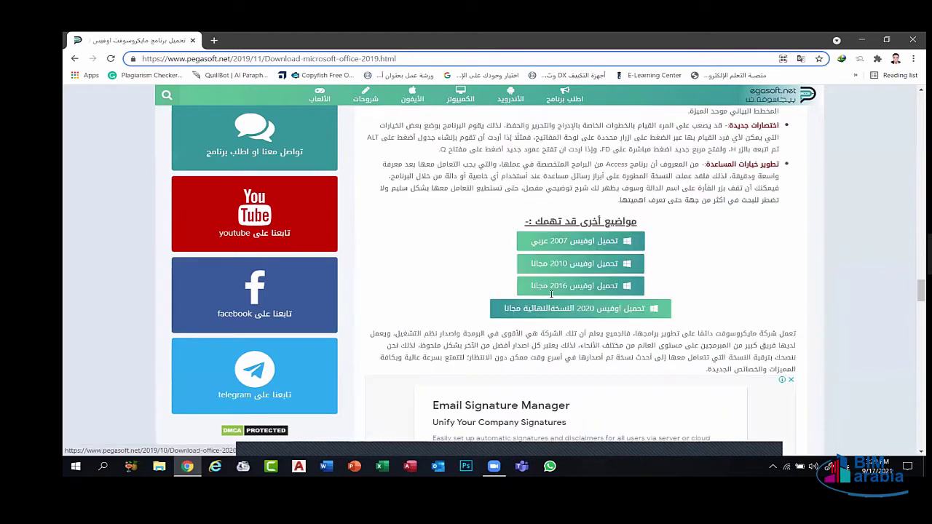
pyautogui.scroll(-10, 551, 293)
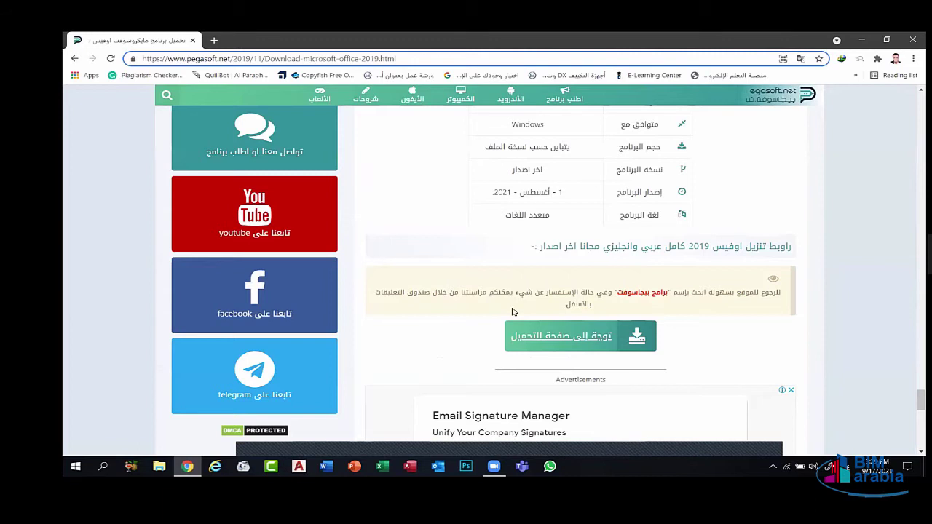
pyautogui.scroll(-2, 521, 320)
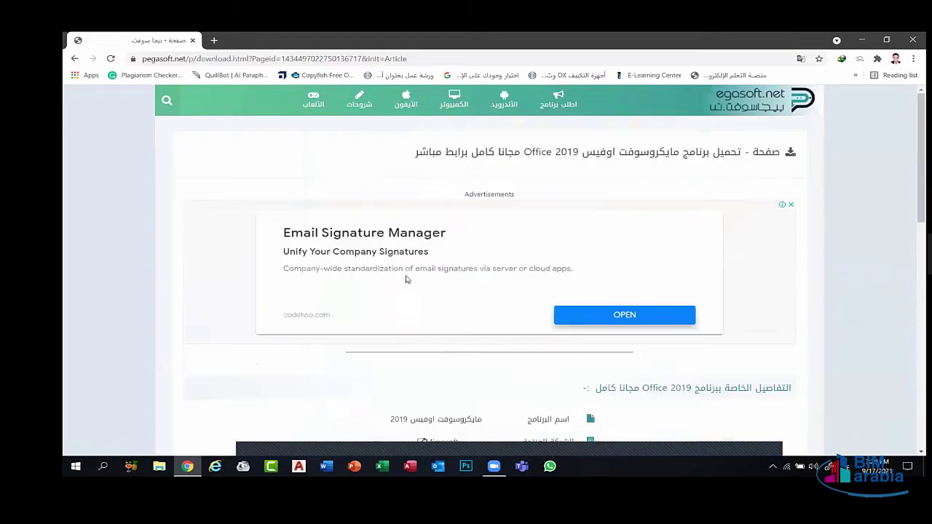
pyautogui.scroll(2, 415, 318)
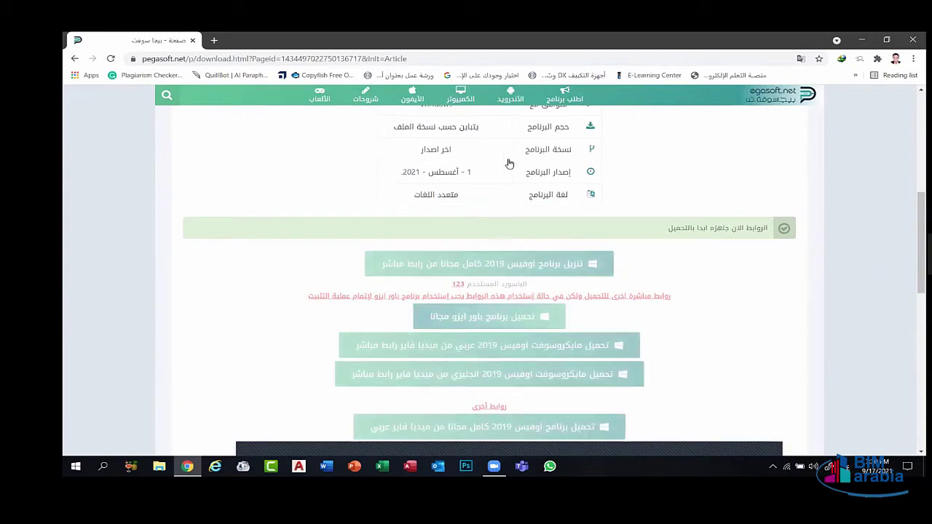
pyautogui.scroll(-2, 509, 163)
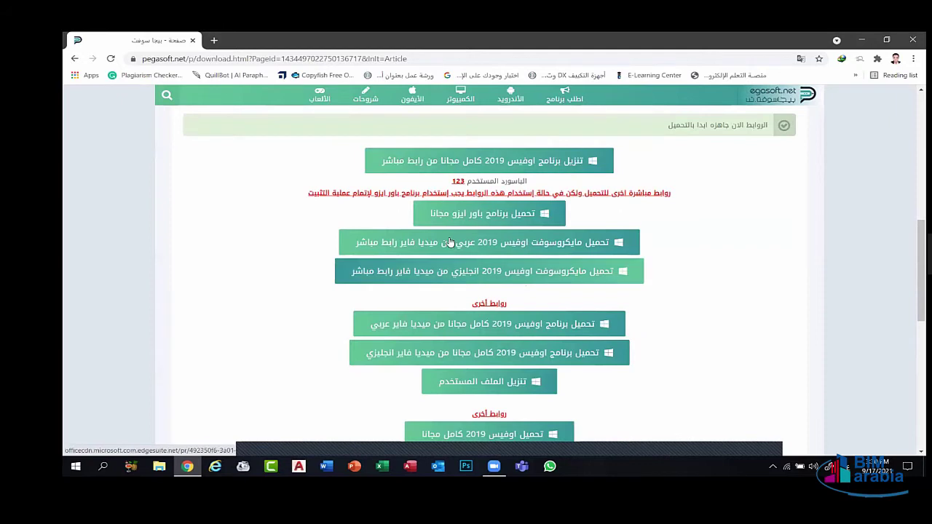
pyautogui.scroll(-1, 479, 324)
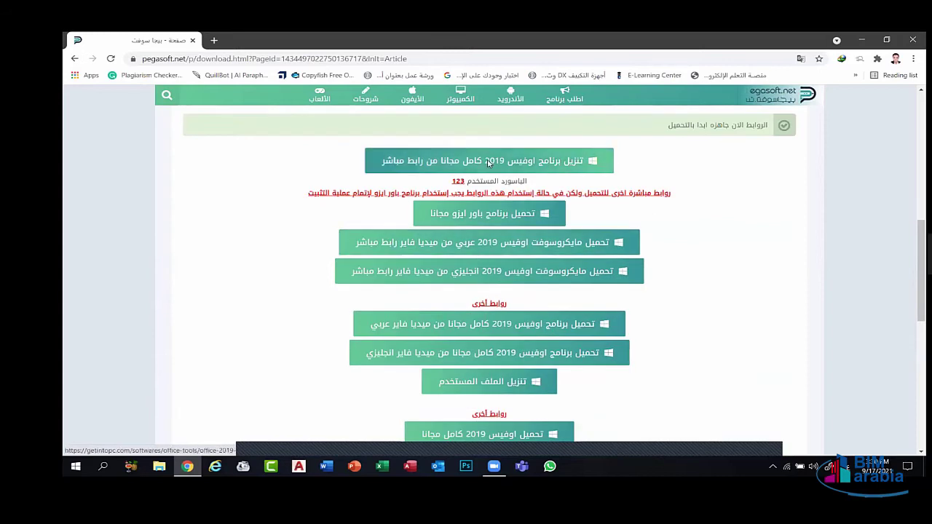
# Open the direct Office 2019 download link in a new GetIntoPC tab.
pyautogui.click(488, 162)
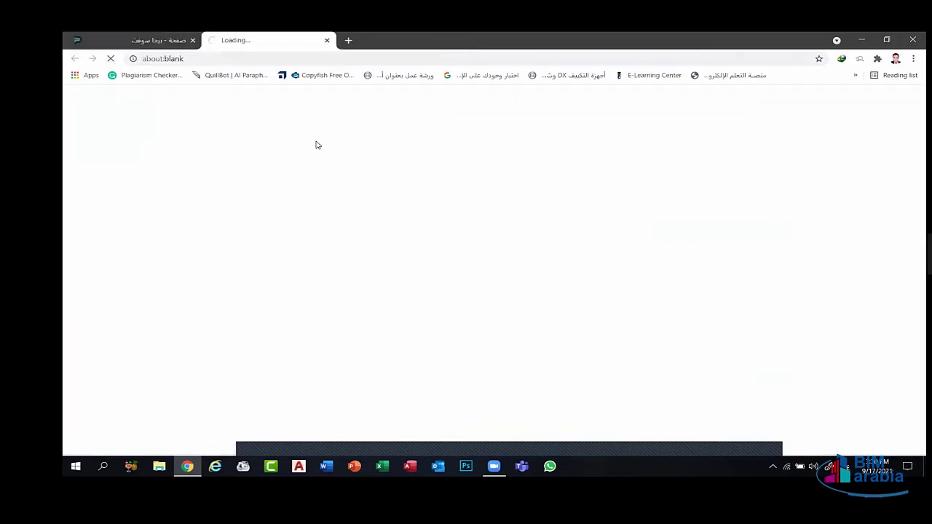
pyautogui.click(162, 38)
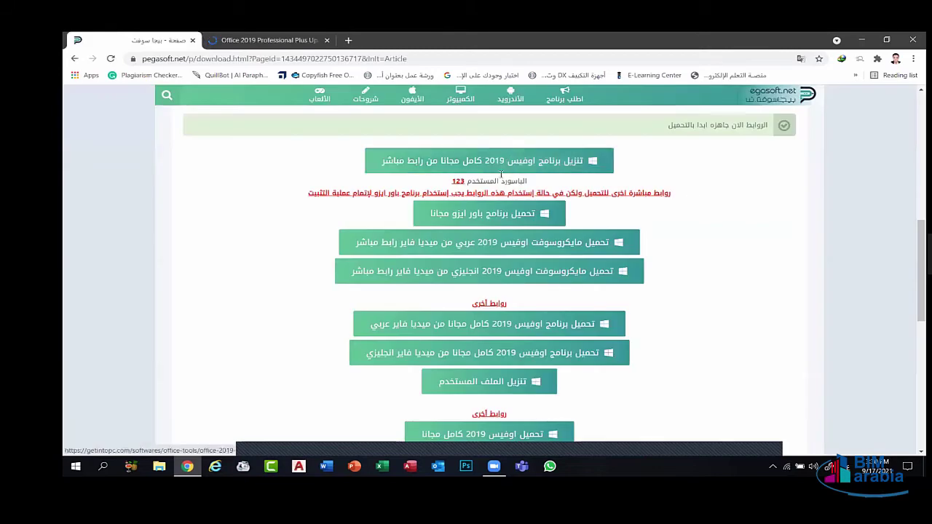
pyautogui.click(284, 40)
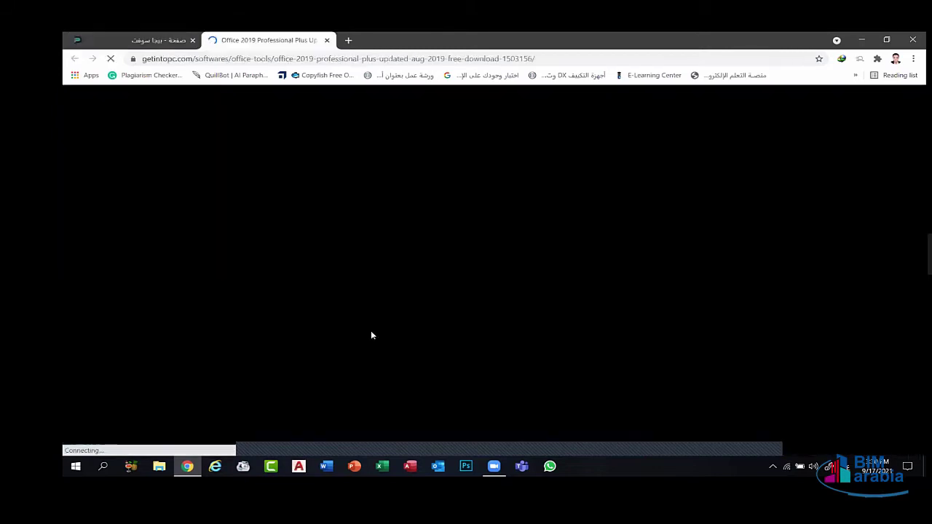
# Scroll the GetIntoPC page down to the download button and request the 64-bit Office 2019 setup.
pyautogui.scroll(-5, 340, 278)
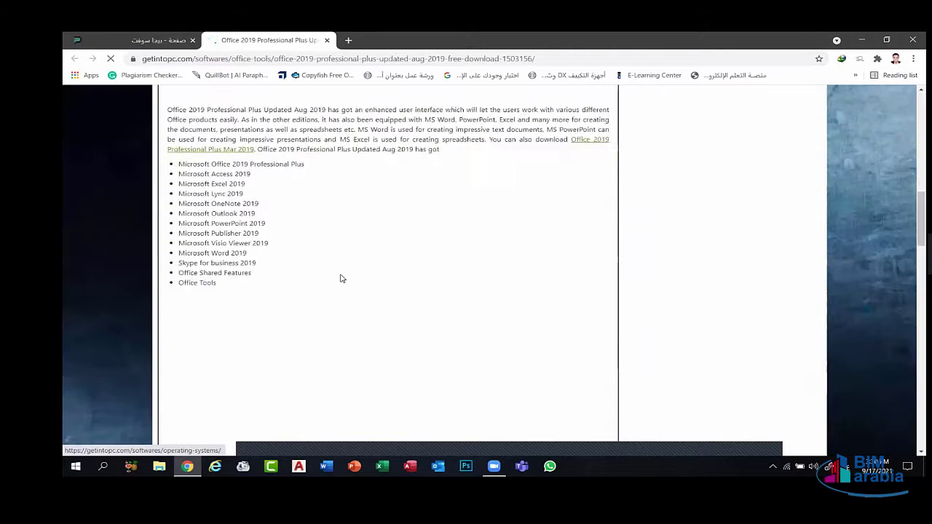
pyautogui.scroll(-7, 344, 276)
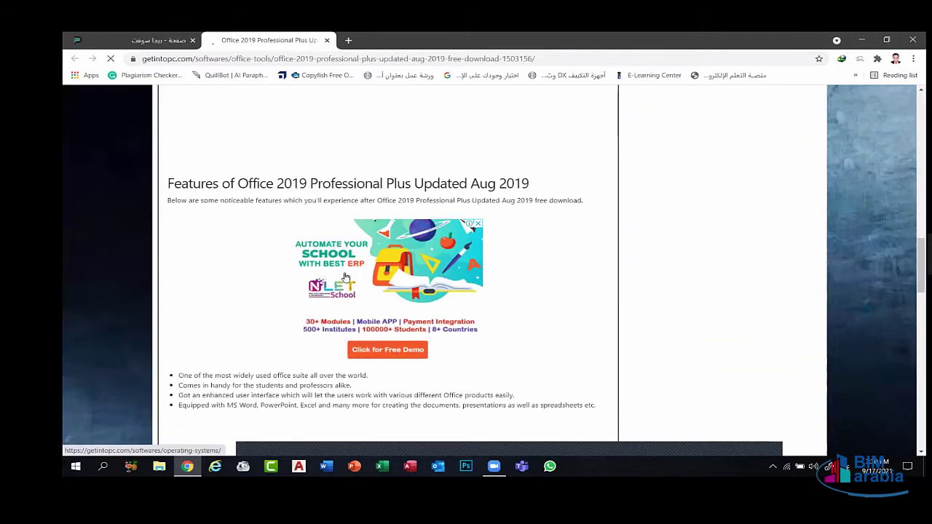
pyautogui.scroll(-15, 346, 277)
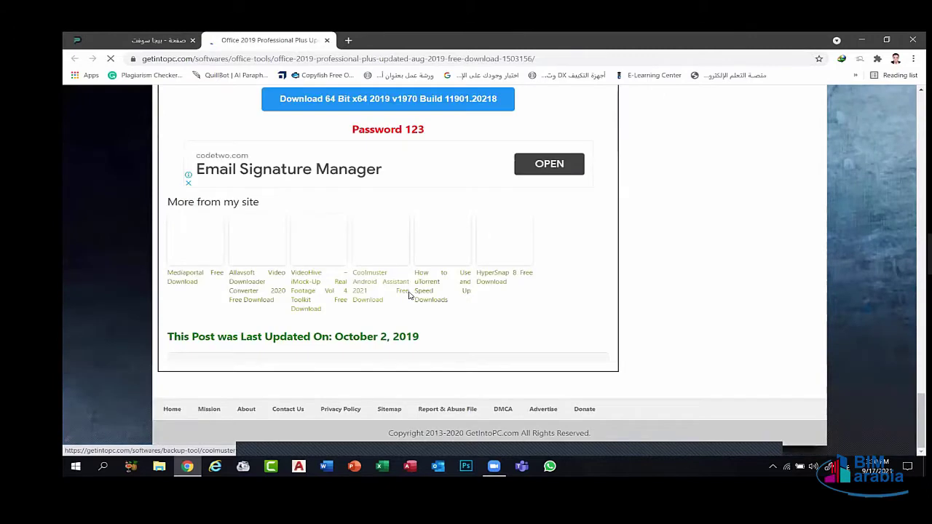
pyautogui.scroll(5, 372, 359)
pyautogui.scroll(-5, 384, 337)
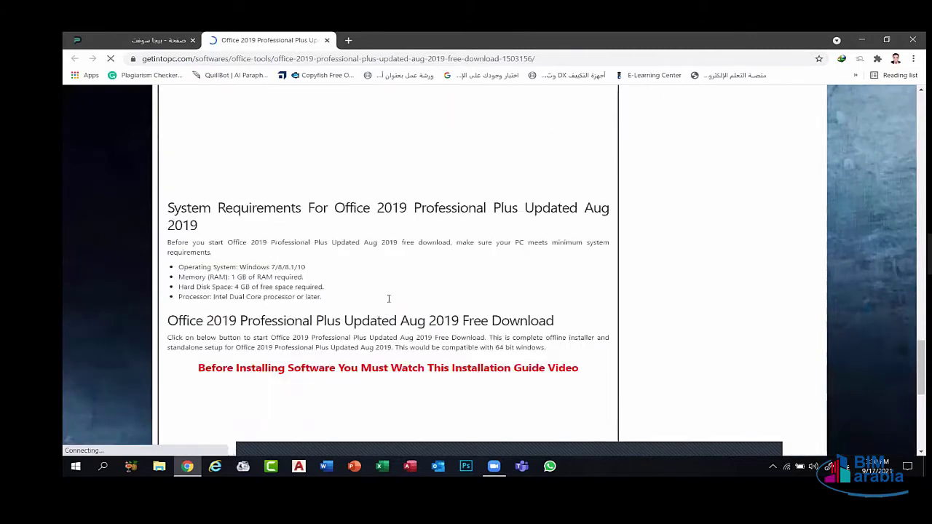
pyautogui.scroll(14, 401, 299)
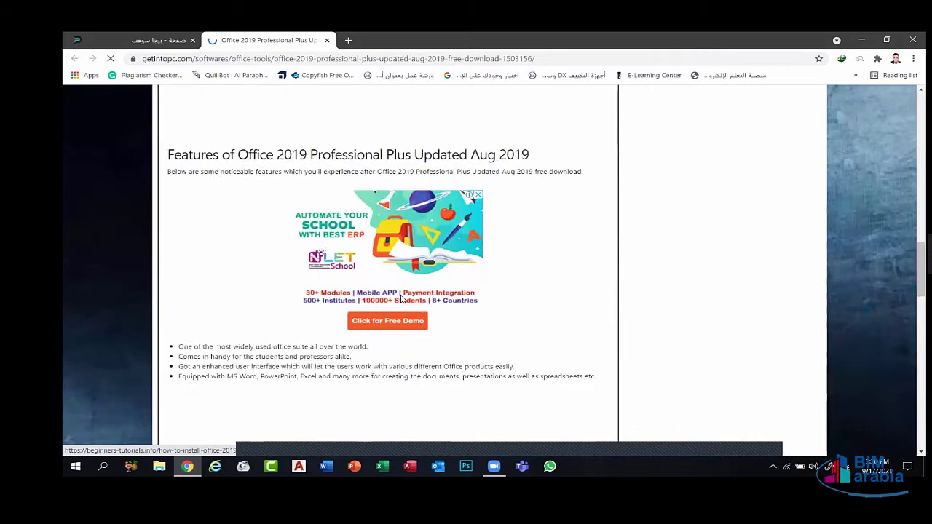
pyautogui.scroll(5, 400, 298)
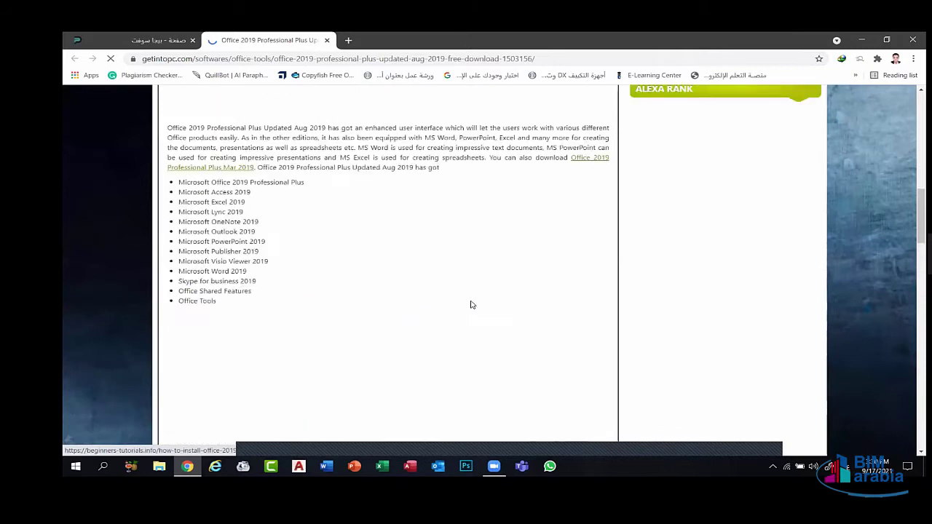
pyautogui.scroll(6, 543, 314)
pyautogui.scroll(-12, 608, 312)
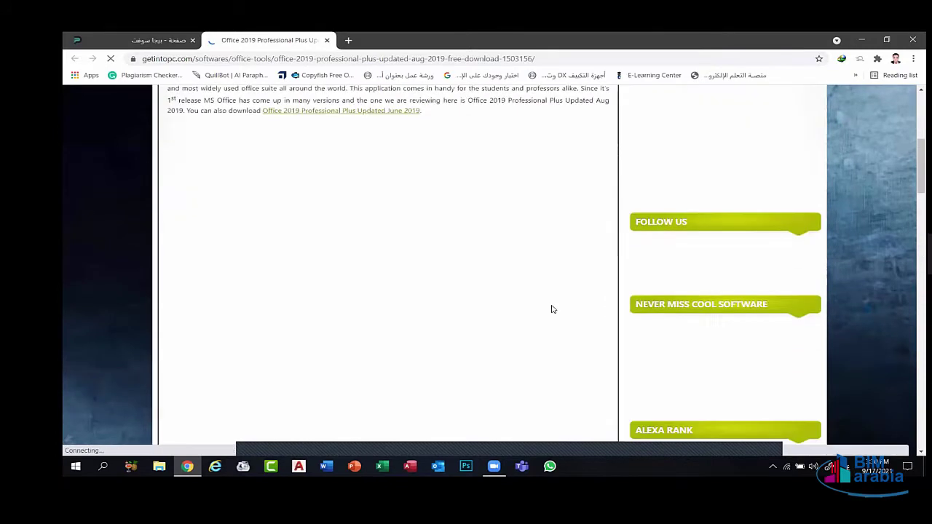
pyautogui.scroll(-8, 461, 273)
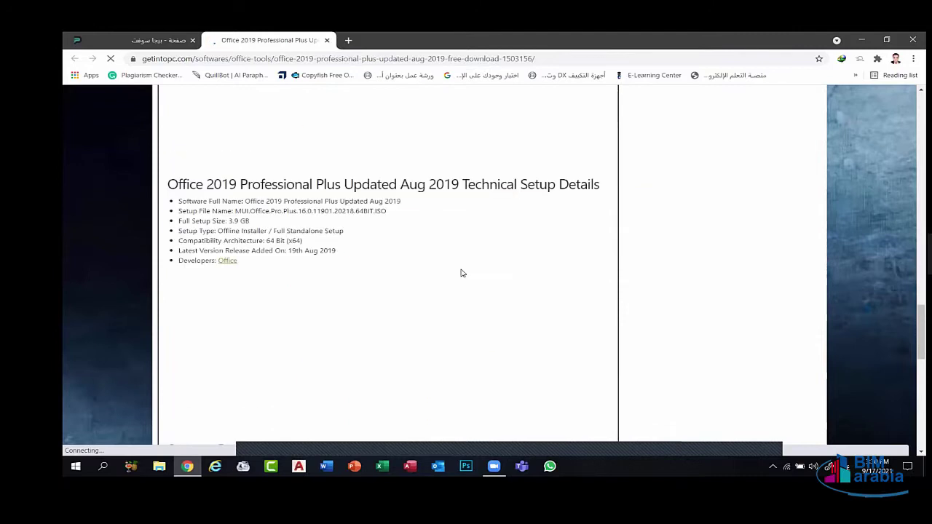
pyautogui.scroll(-1, 353, 287)
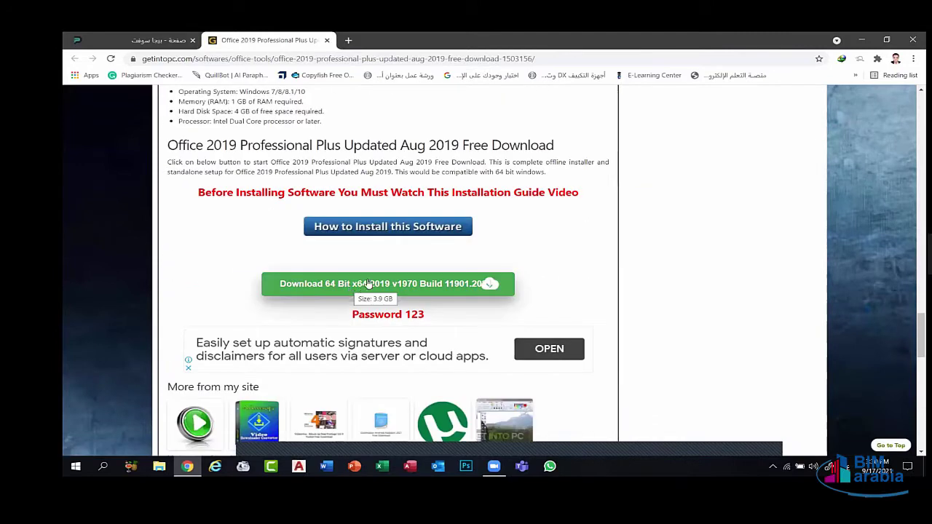
pyautogui.click(369, 284)
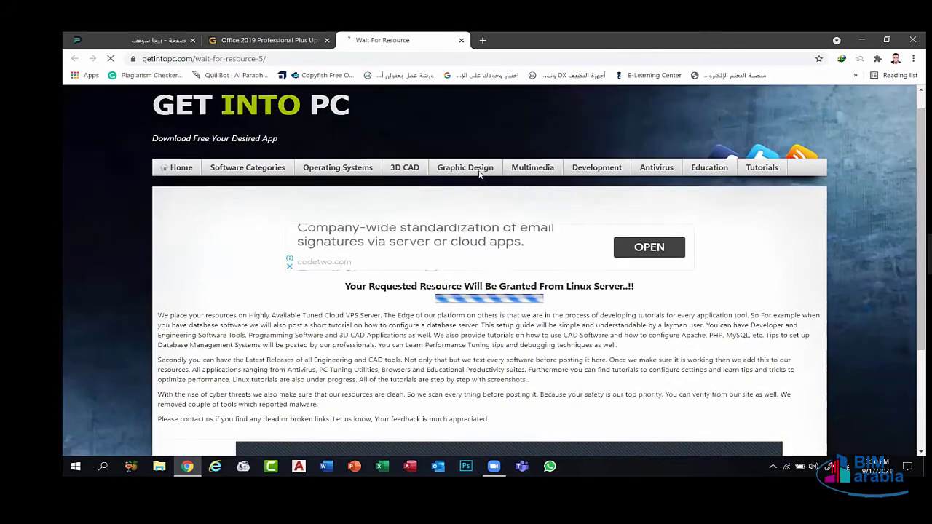
# Scroll down and accept the warning so the Office 2019 ISO starts downloading.
pyautogui.scroll(-3, 469, 189)
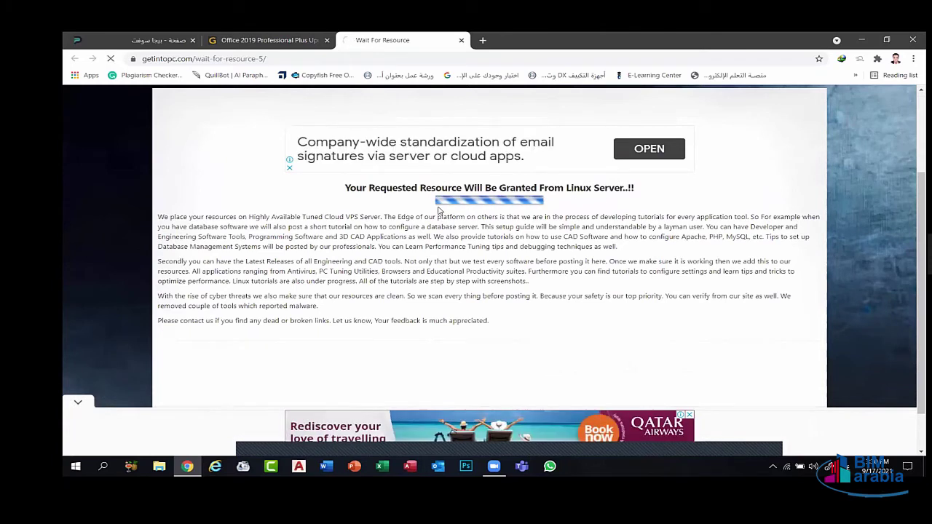
pyautogui.scroll(-1, 568, 198)
pyautogui.click(589, 300)
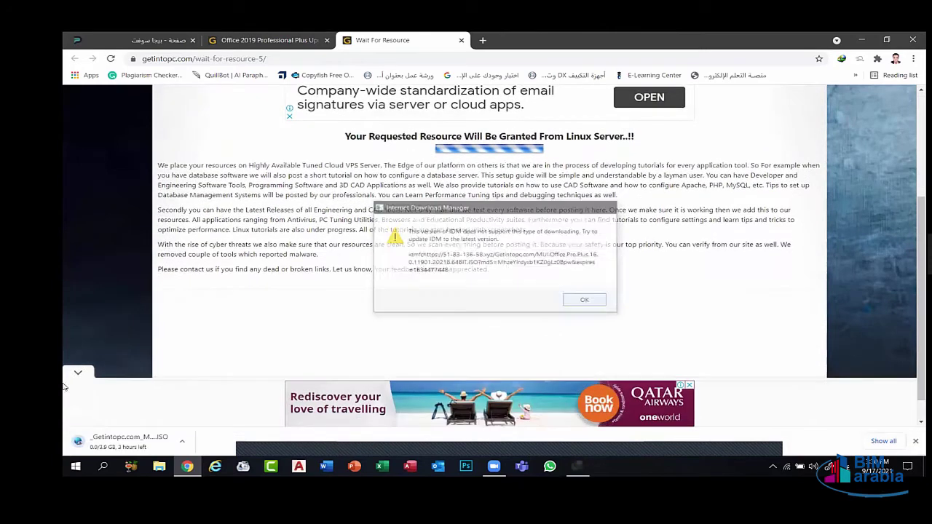
# Cancel the ISO download from the download shelf and close both GetIntoPC tabs.
pyautogui.rightClick(134, 442)
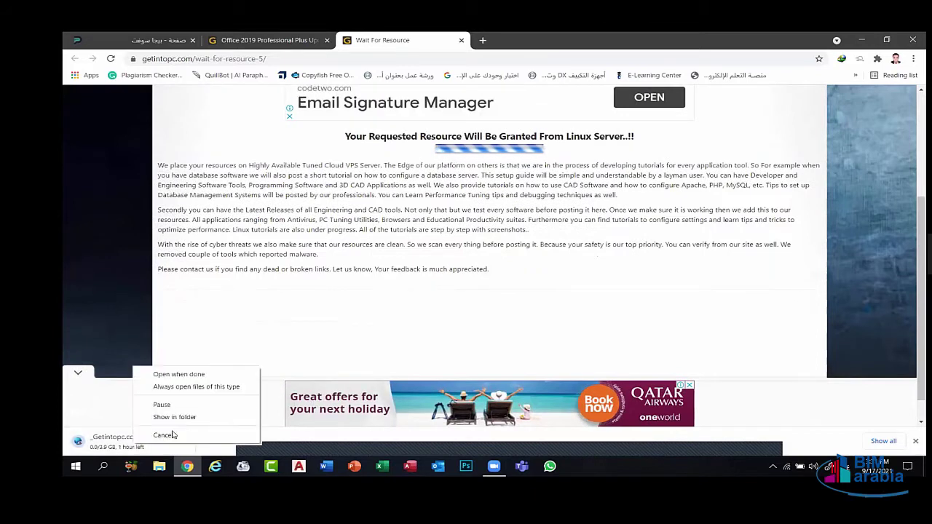
pyautogui.click(172, 435)
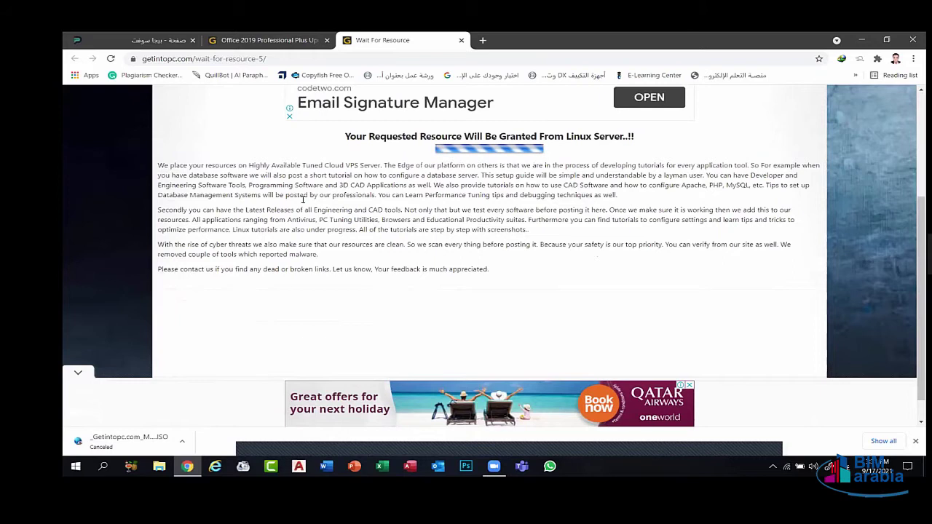
pyautogui.click(461, 40)
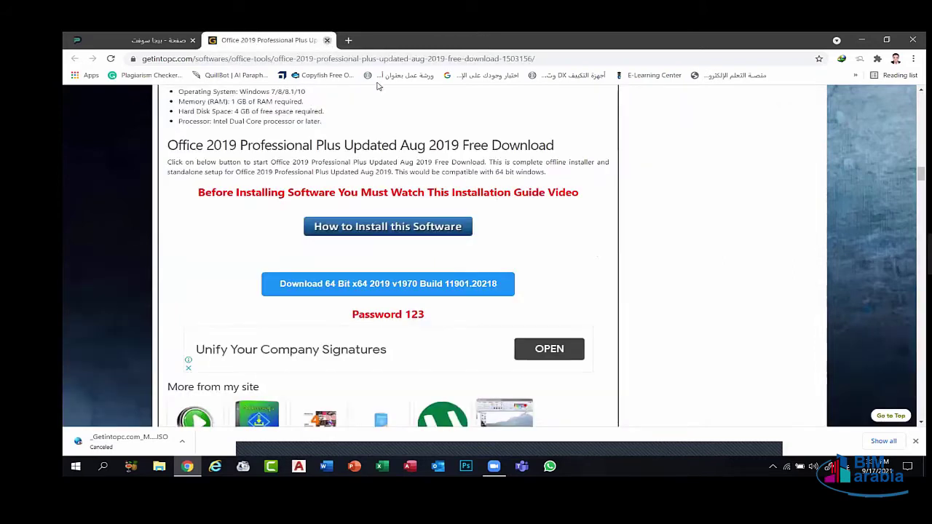
pyautogui.click(326, 40)
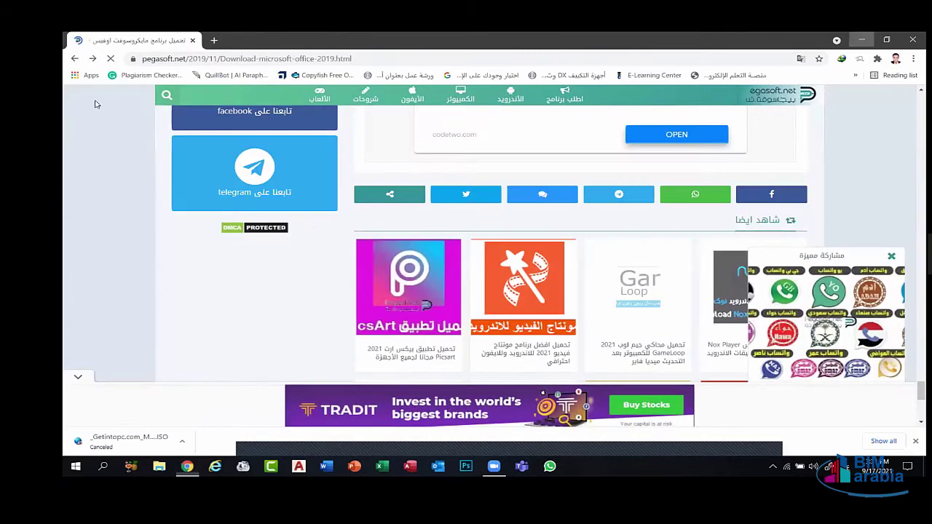
# Open the office 2019 folder on Local Disk (D:) and mount ProPlus2019Retail_2_2.img.
pyautogui.press('super+d')
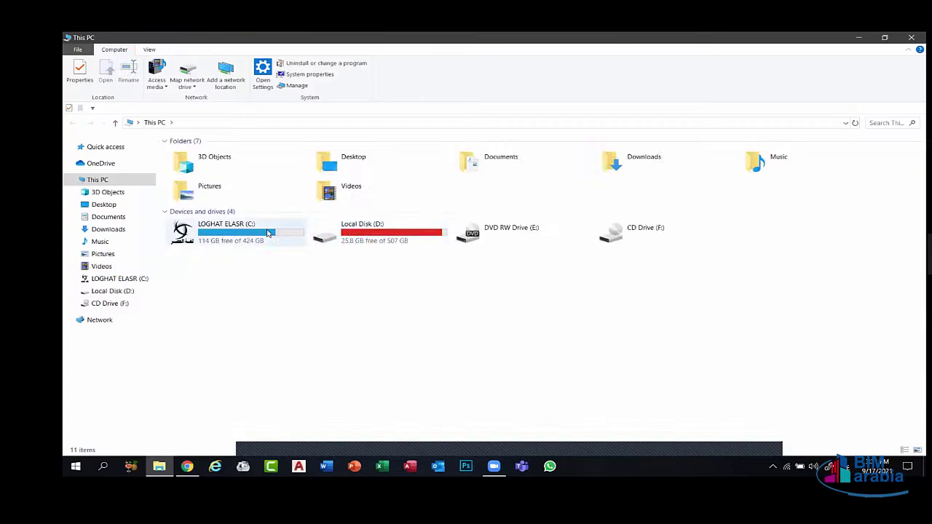
pyautogui.doubleClick(268, 232)
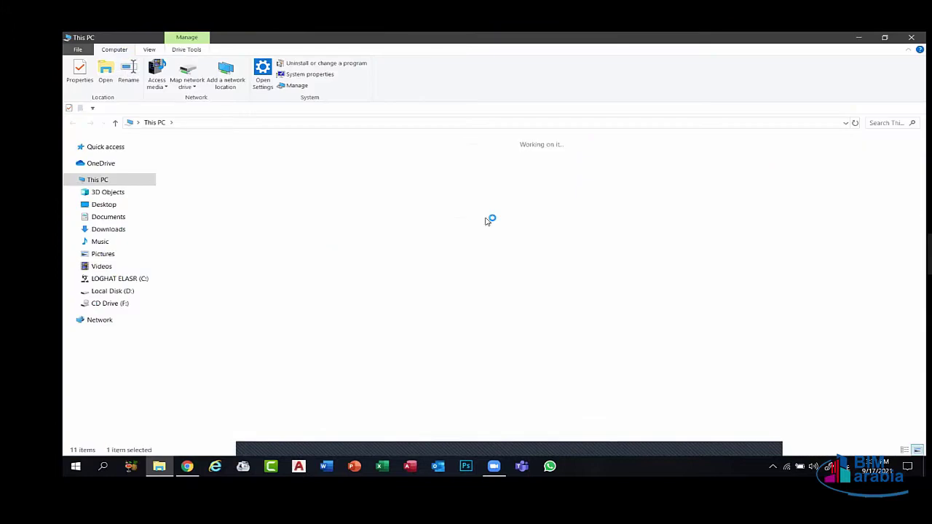
pyautogui.hotkey('alt', 'Left')
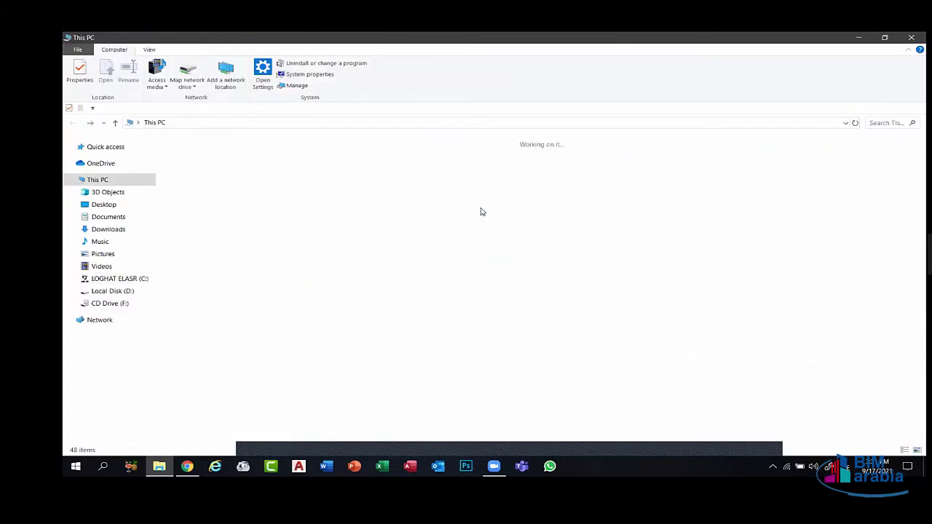
pyautogui.doubleClick(350, 229)
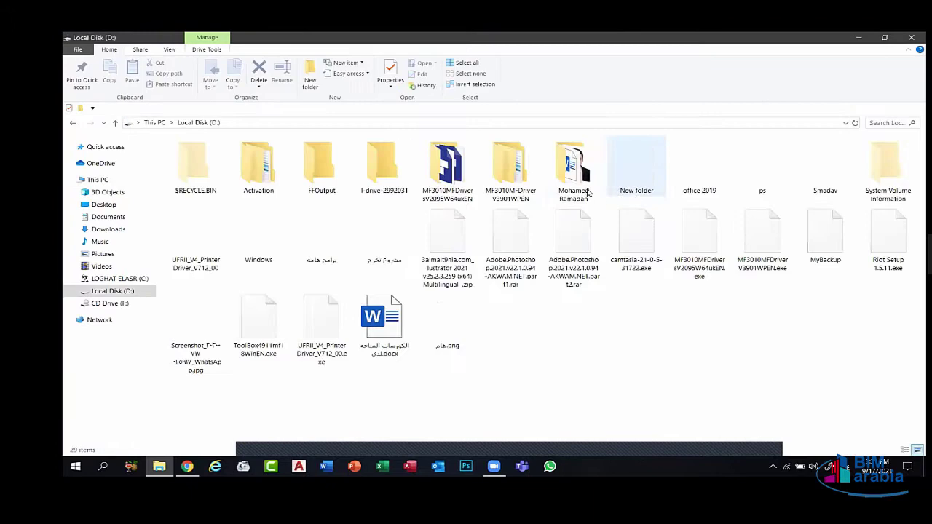
pyautogui.doubleClick(703, 167)
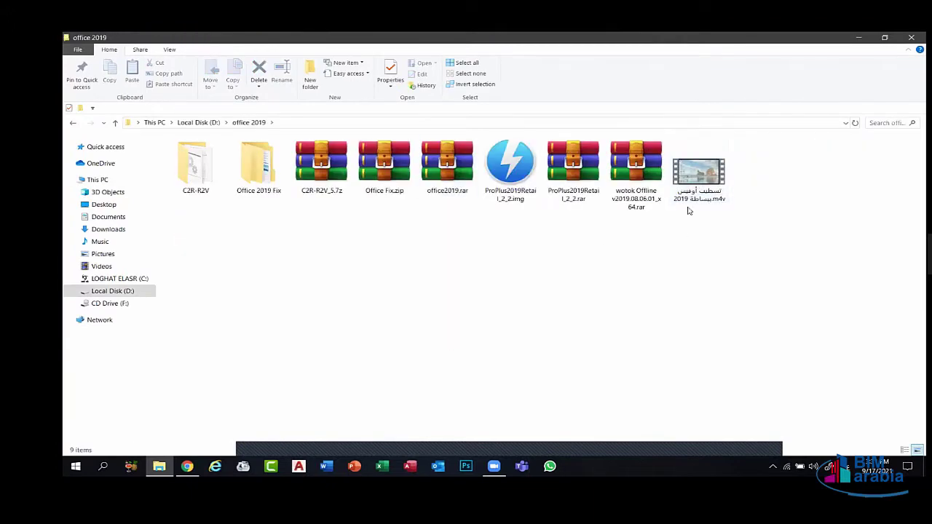
pyautogui.click(508, 186)
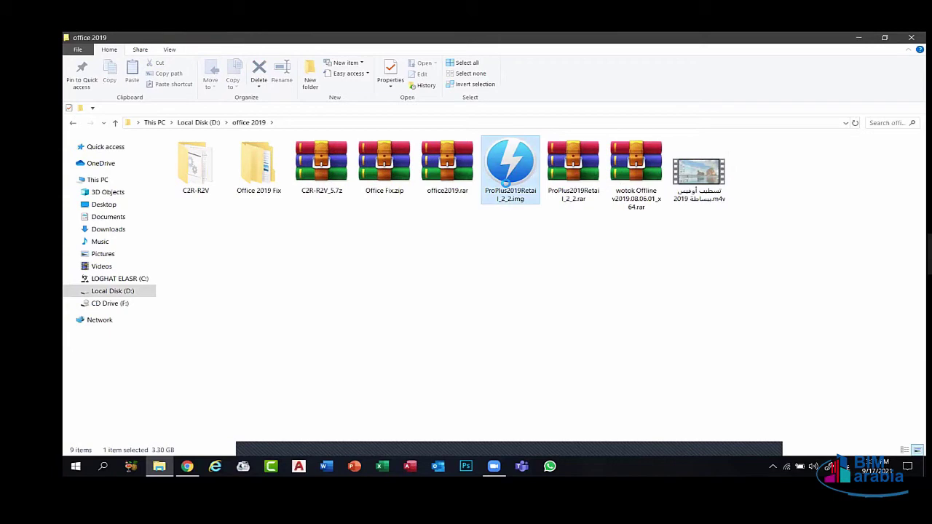
pyautogui.rightClick(506, 186)
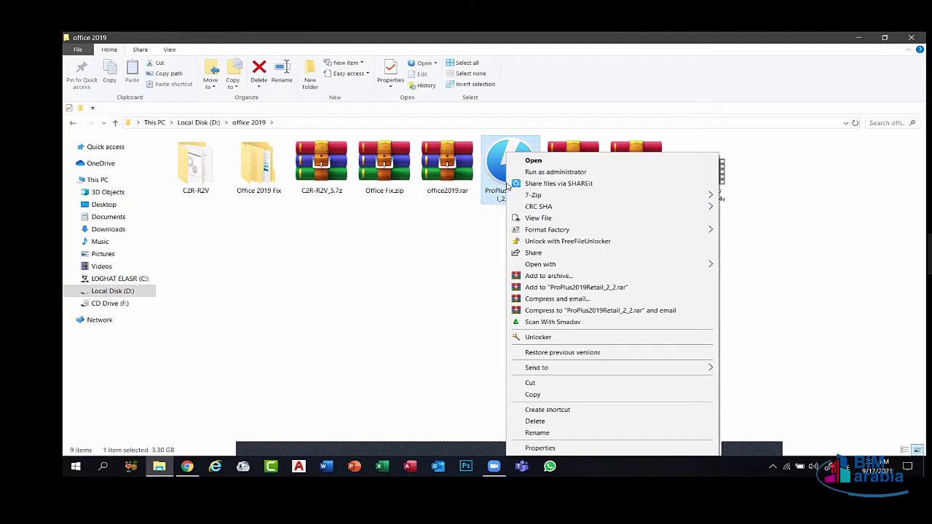
pyautogui.click(533, 162)
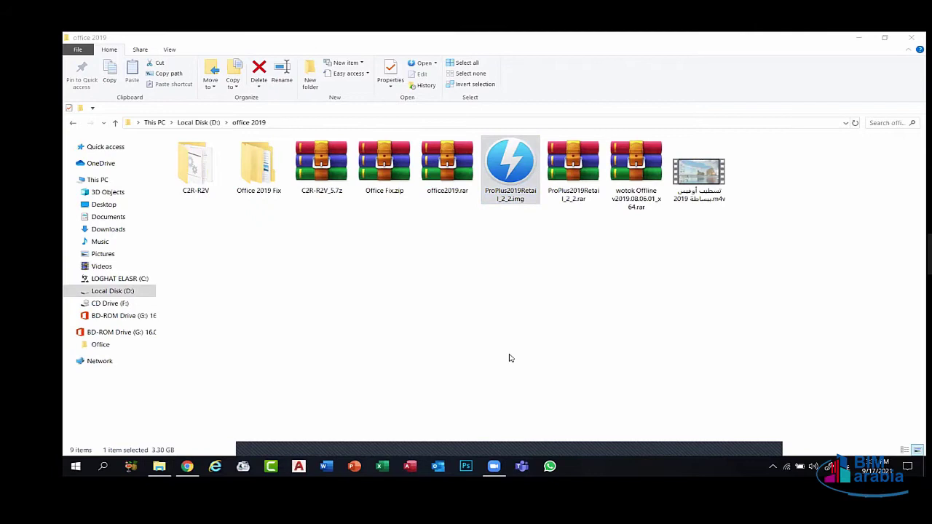
# Eject BD-ROM Drive (G:) from This PC and reopen D:\office 2019.
pyautogui.click(121, 181)
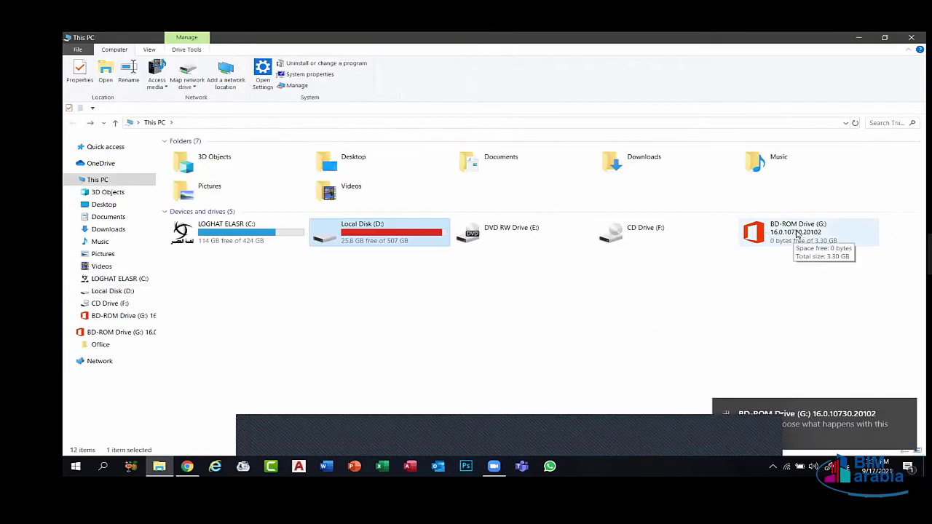
pyautogui.rightClick(764, 249)
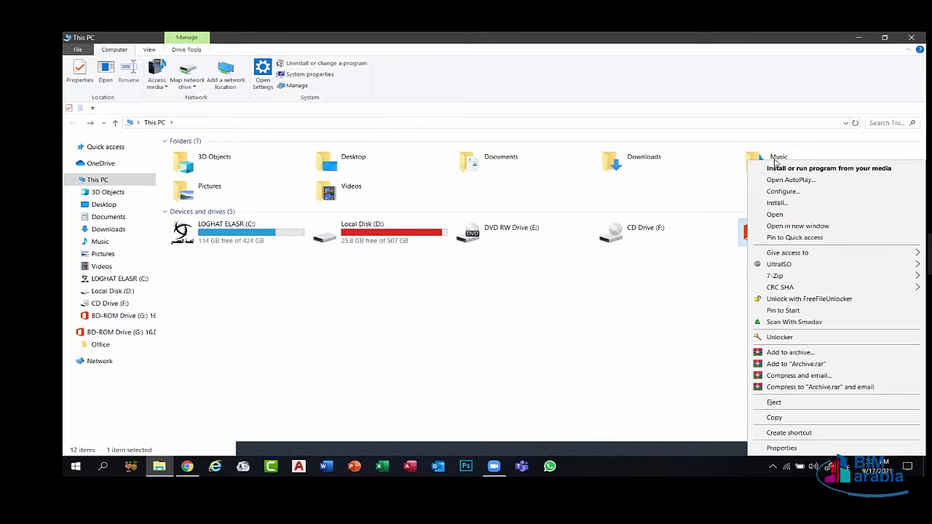
pyautogui.click(674, 304)
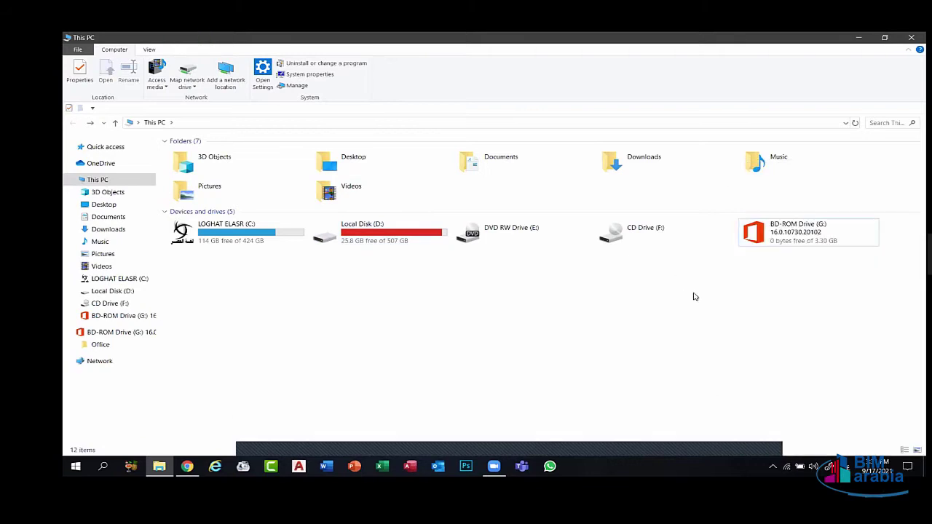
pyautogui.rightClick(749, 233)
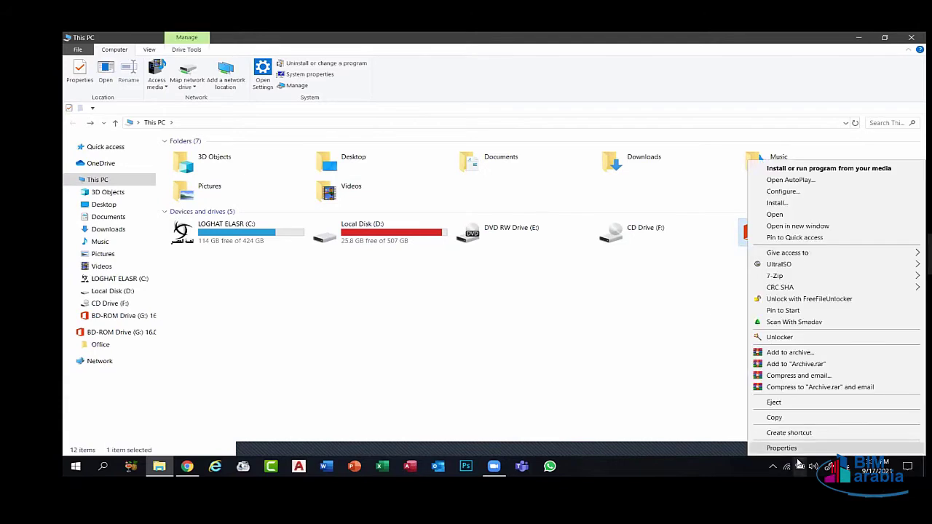
pyautogui.click(773, 402)
pyautogui.doubleClick(393, 241)
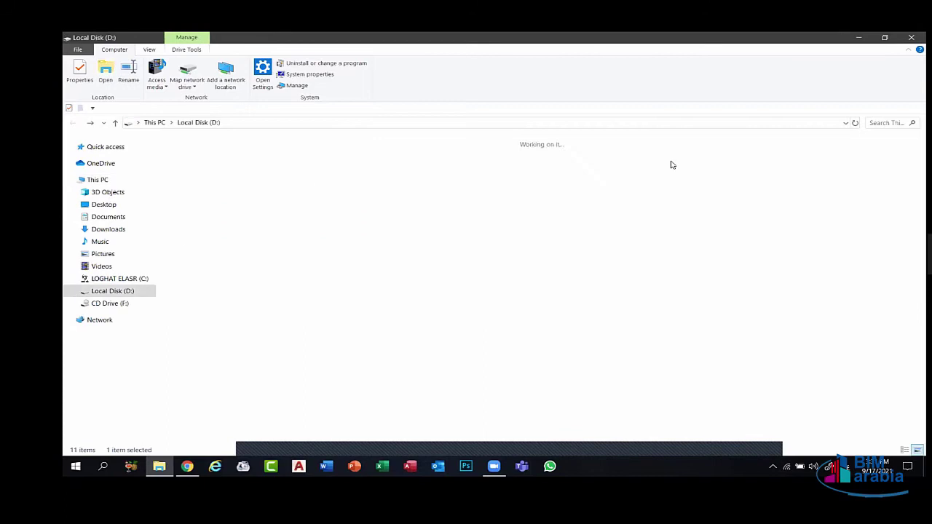
pyautogui.doubleClick(673, 179)
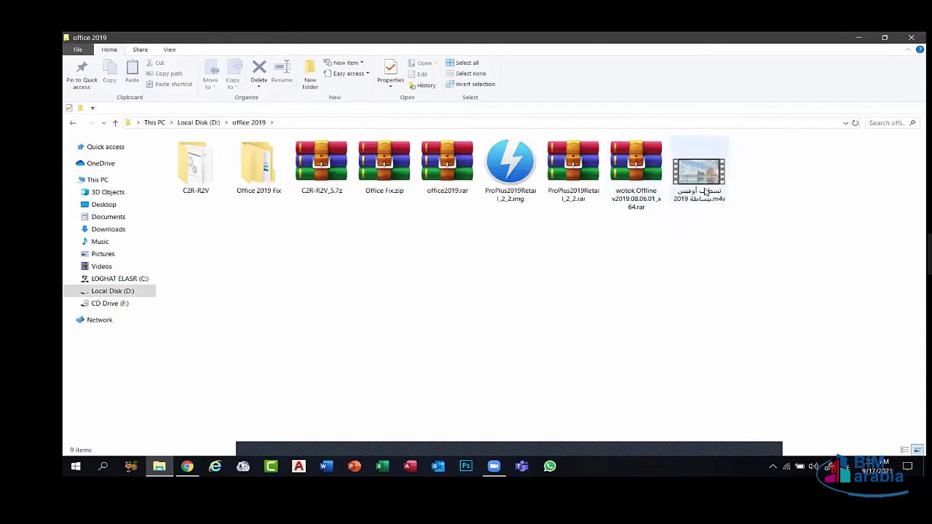
# Play the .m4v tutorial full screen in Movies & TV, then exit and close the player.
pyautogui.doubleClick(705, 190)
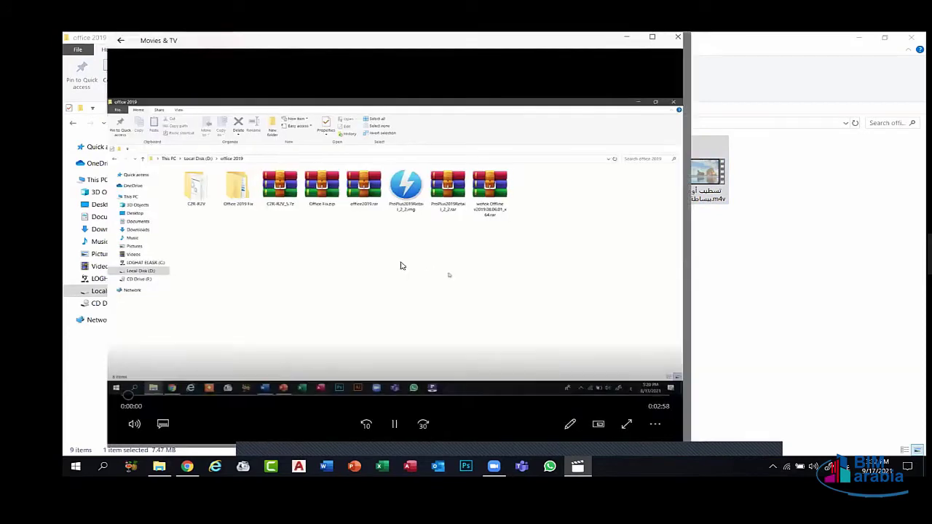
pyautogui.doubleClick(408, 269)
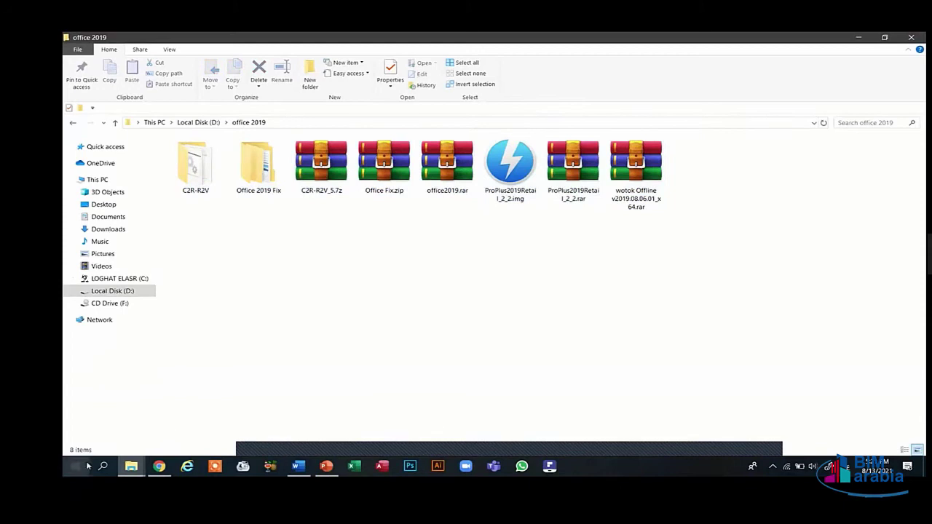
pyautogui.moveTo(821, 45)
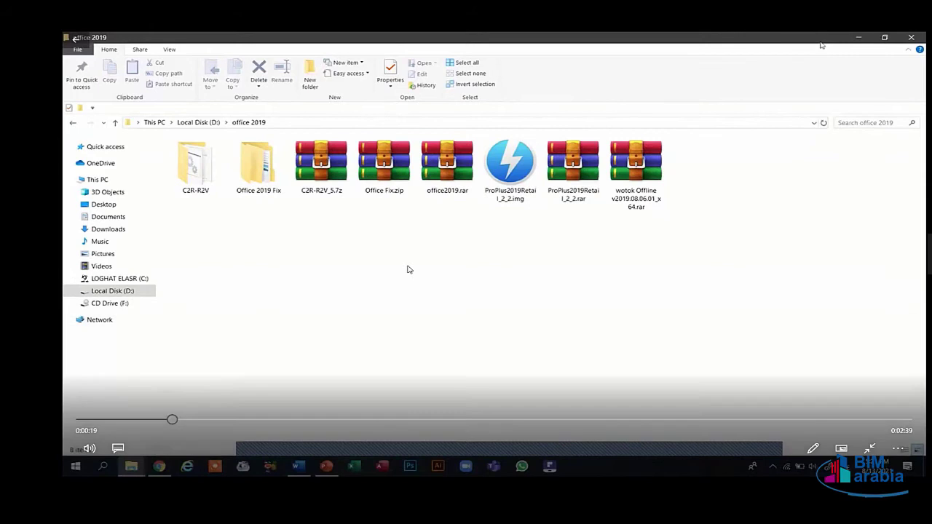
pyautogui.press('Escape')
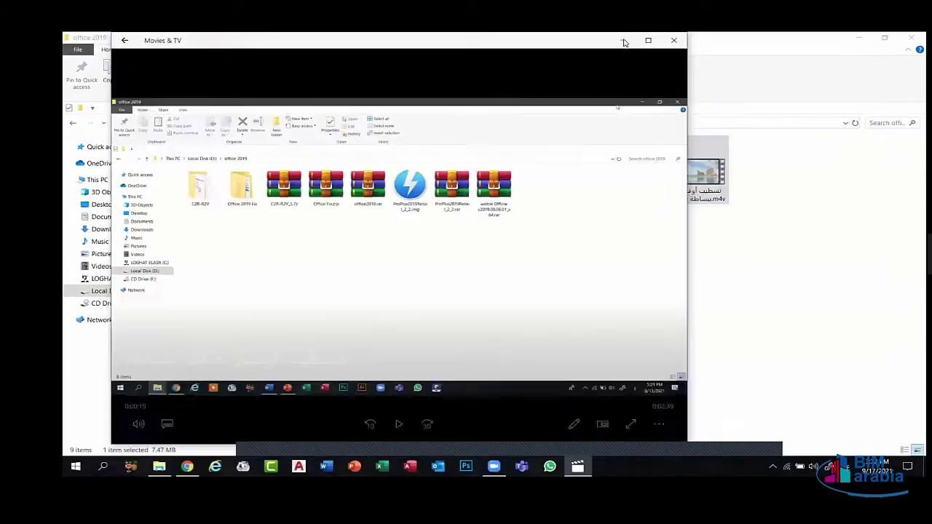
pyautogui.click(674, 42)
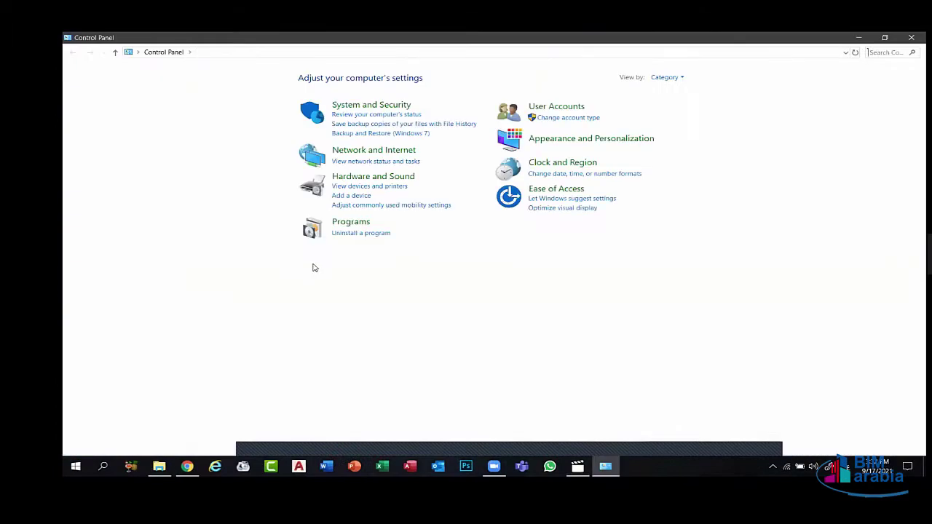
# Open Programs and Features in Control Panel and select Microsoft 365 Apps for enterprise.
pyautogui.click(349, 220)
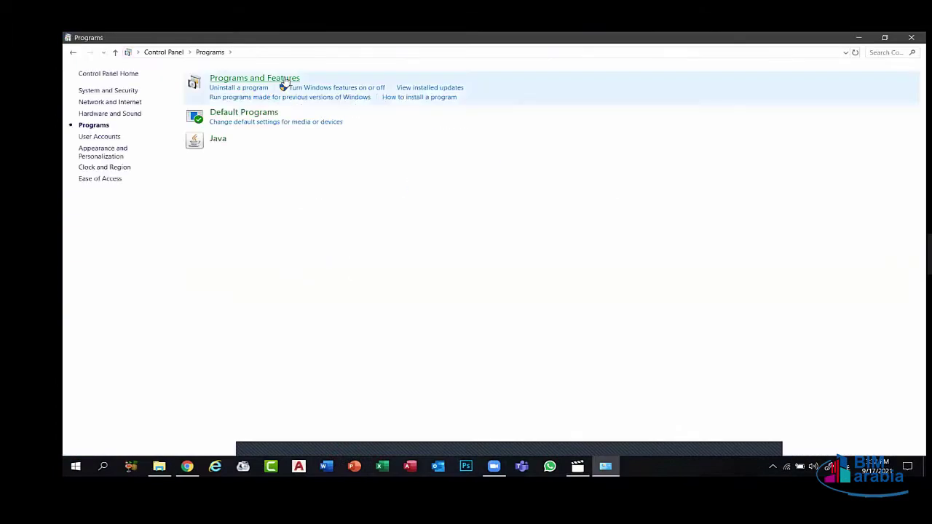
pyautogui.click(284, 79)
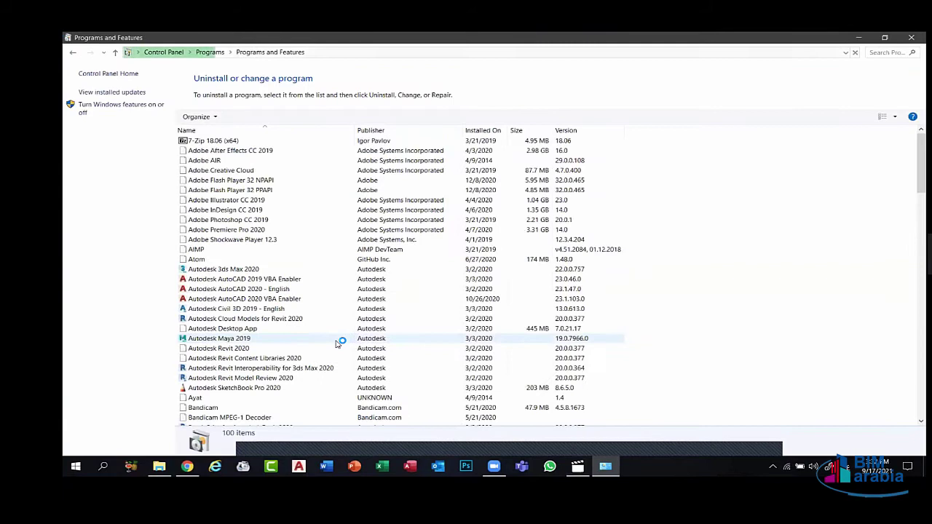
pyautogui.scroll(-15, 320, 255)
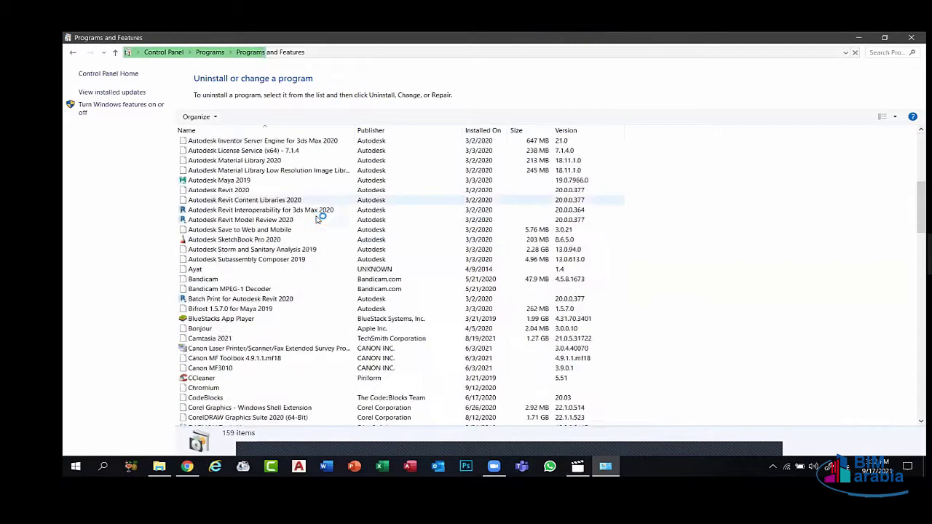
pyautogui.scroll(-12, 321, 248)
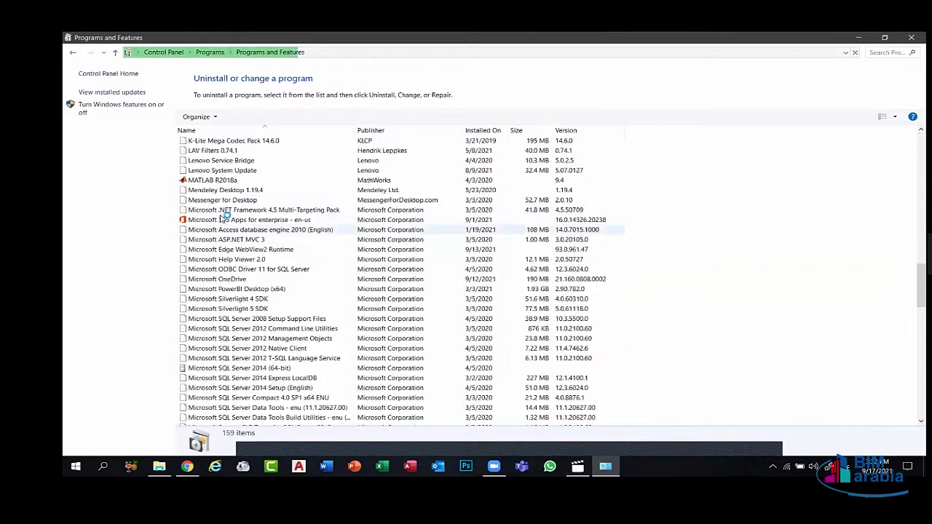
pyautogui.click(221, 220)
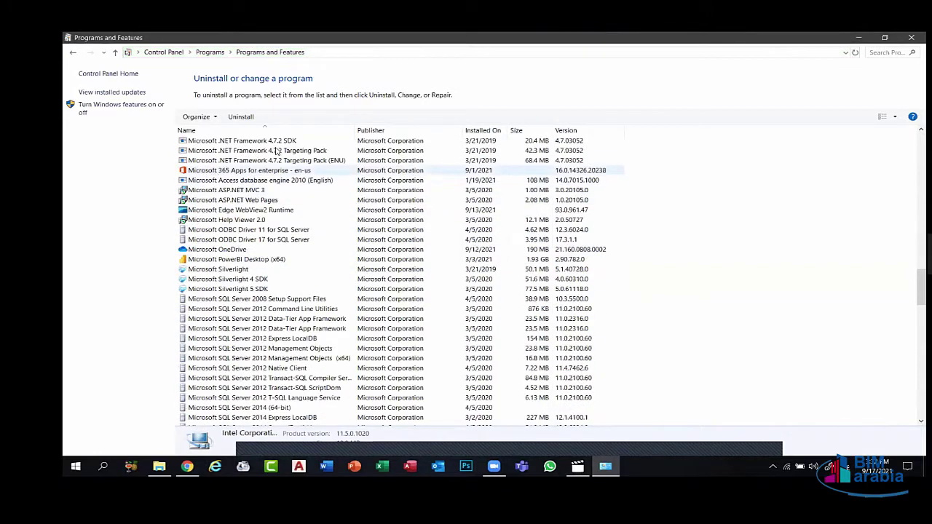
pyautogui.click(247, 170)
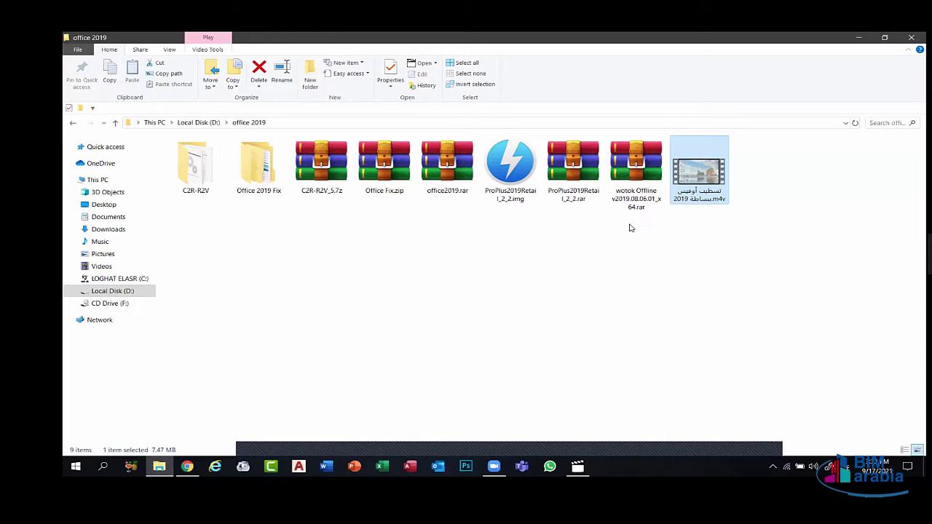
# View the C2R-R2V folder's files as large icons, then return to office 2019.
pyautogui.doubleClick(203, 172)
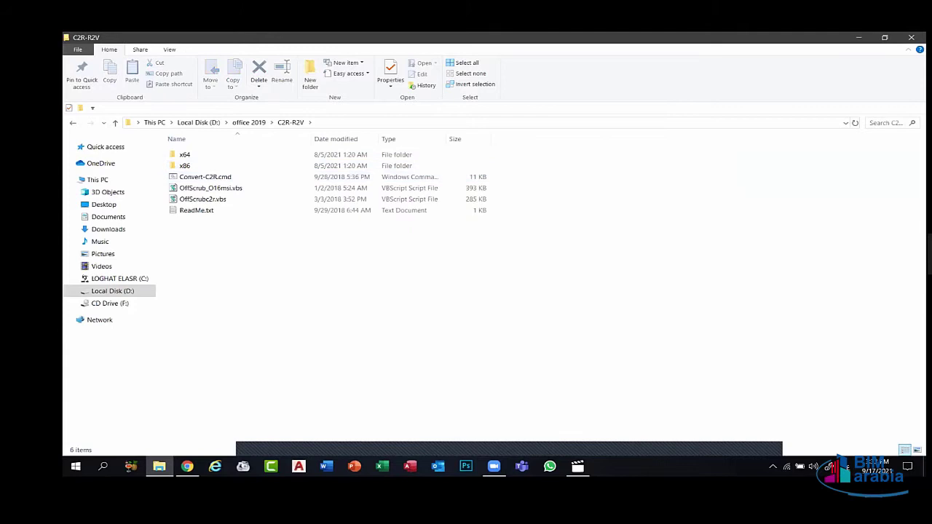
pyautogui.click(917, 450)
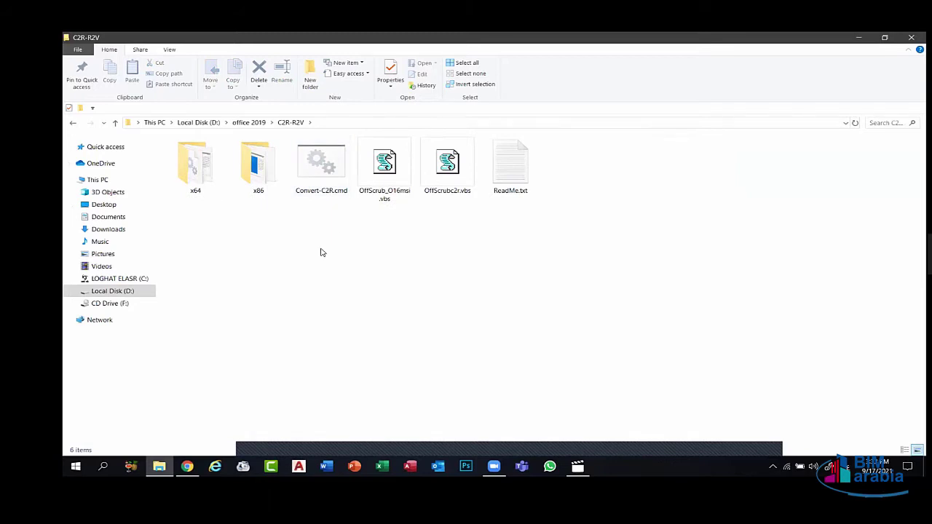
pyautogui.press('BackSpace')
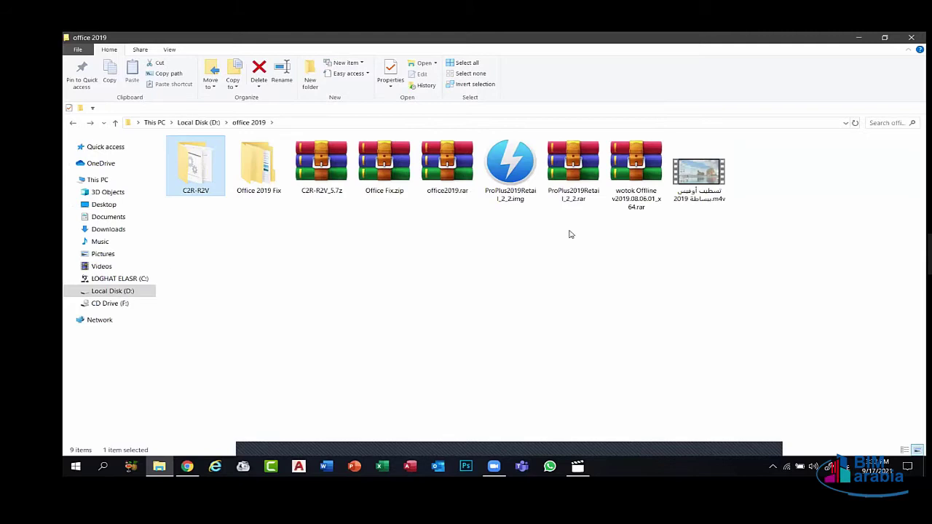
# Reopen the .m4v tutorial in Movies & TV and play it full screen.
pyautogui.click(699, 173)
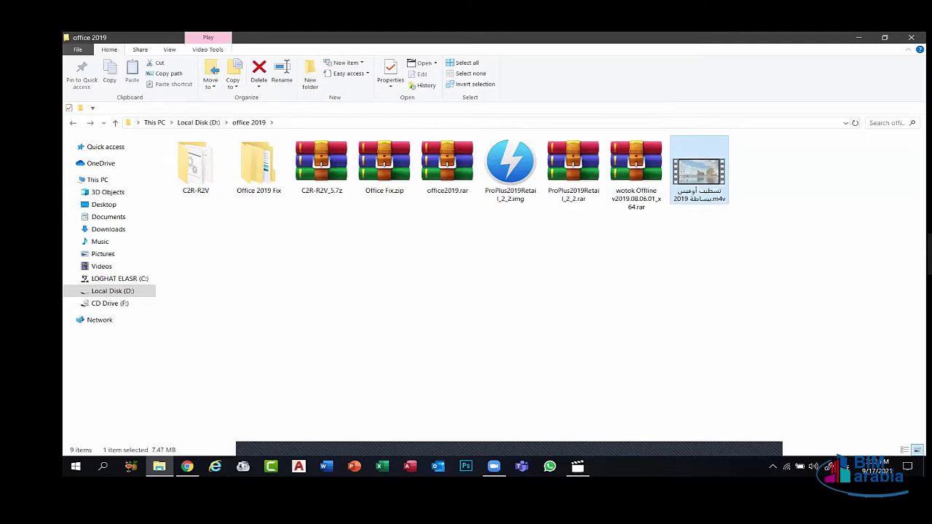
pyautogui.press('Return')
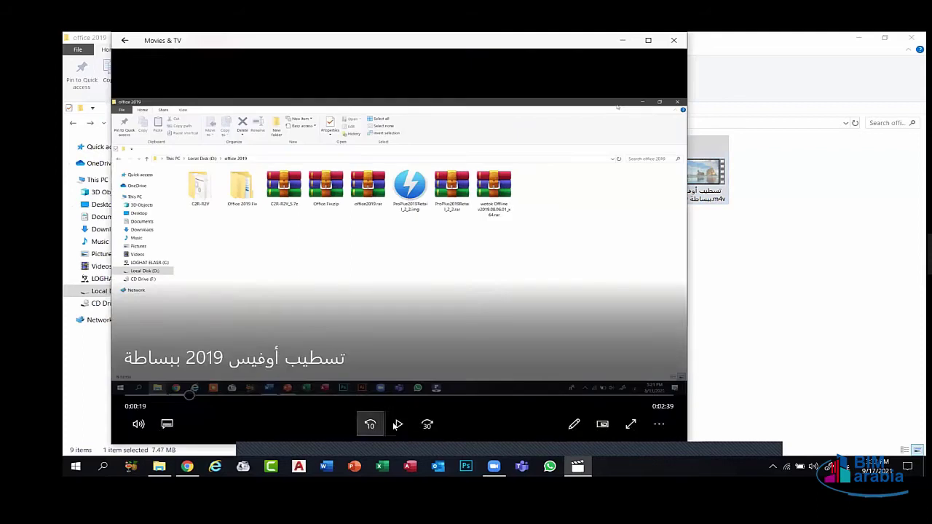
pyautogui.click(398, 424)
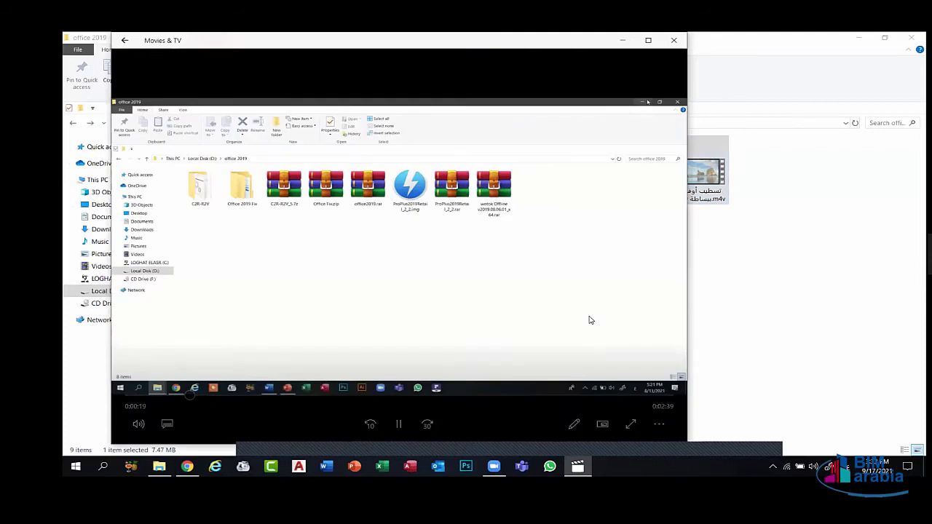
pyautogui.doubleClick(590, 321)
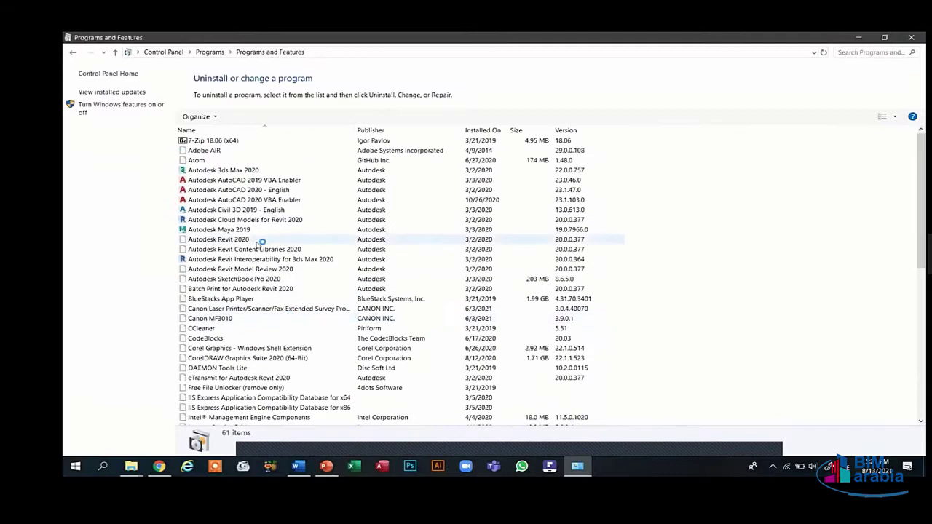
pyautogui.click(251, 278)
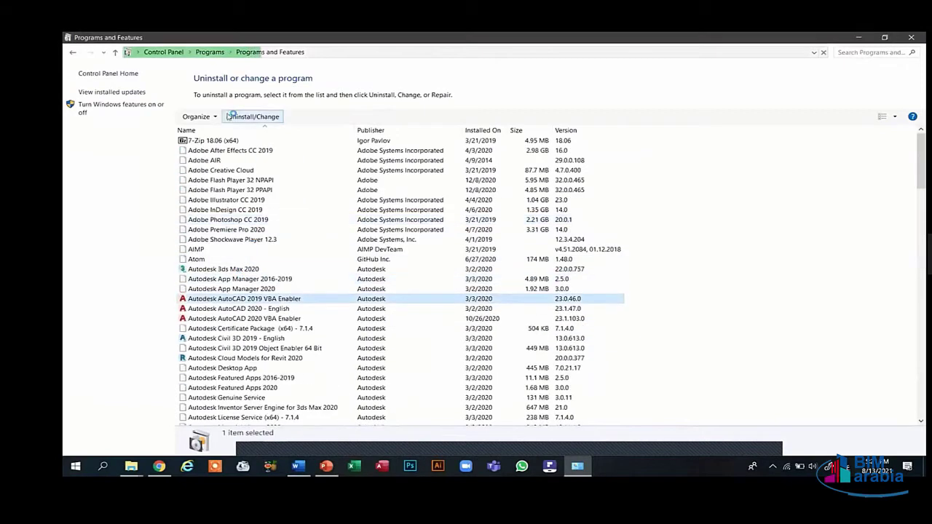
pyautogui.click(911, 37)
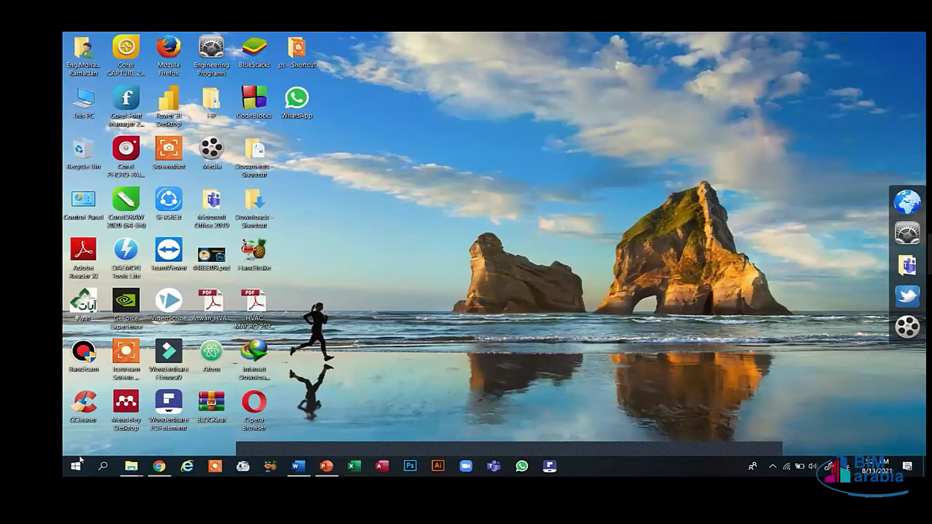
pyautogui.click(78, 463)
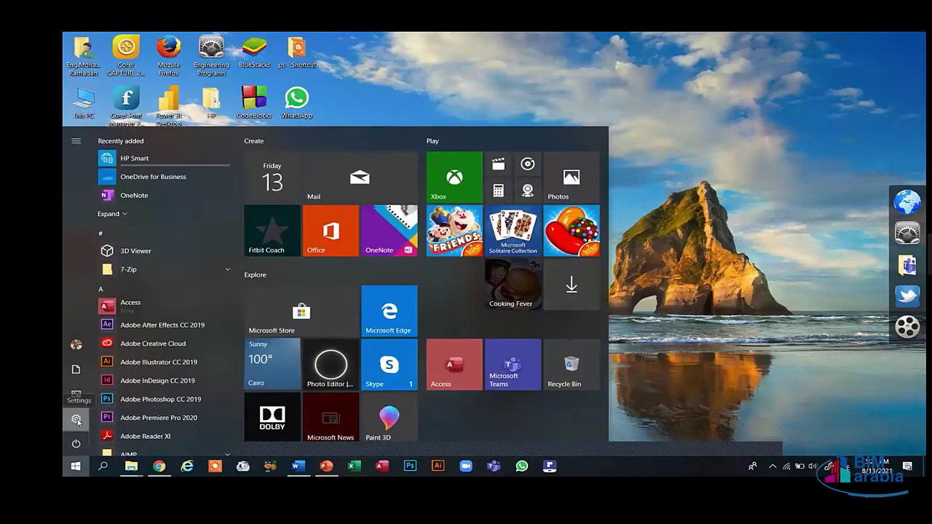
pyautogui.click(77, 421)
pyautogui.click(354, 94)
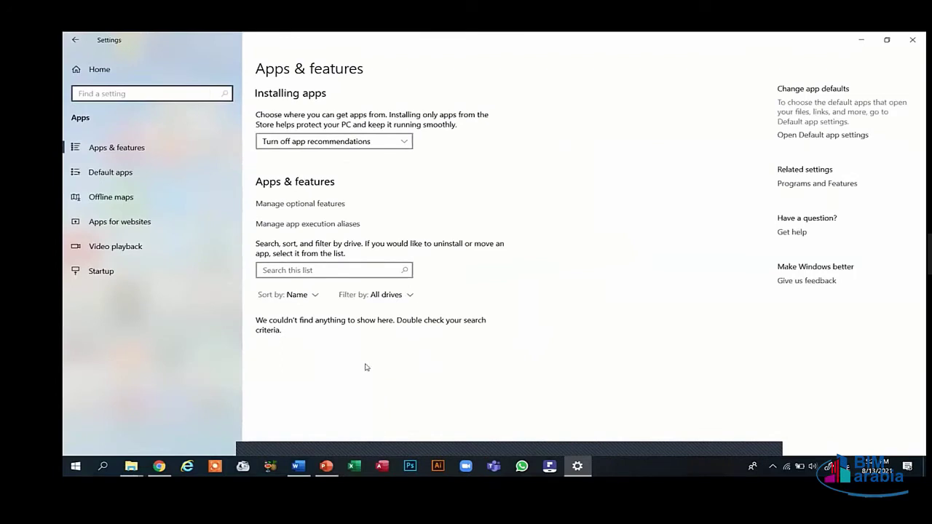
pyautogui.scroll(-2, 367, 367)
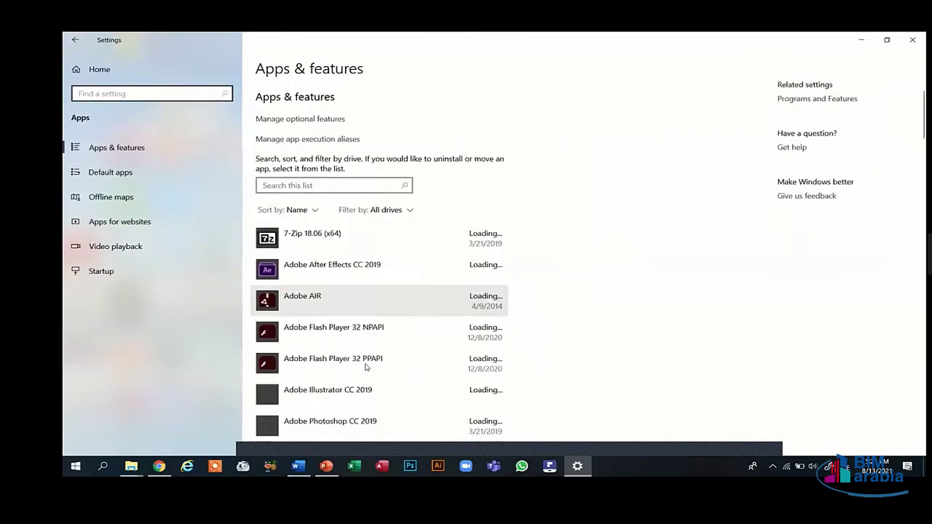
pyautogui.scroll(-1, 366, 367)
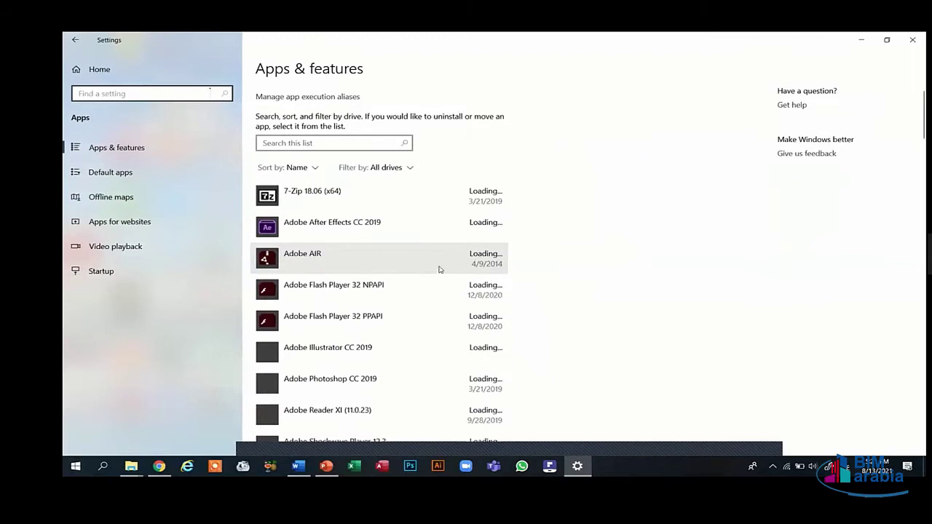
pyautogui.click(912, 40)
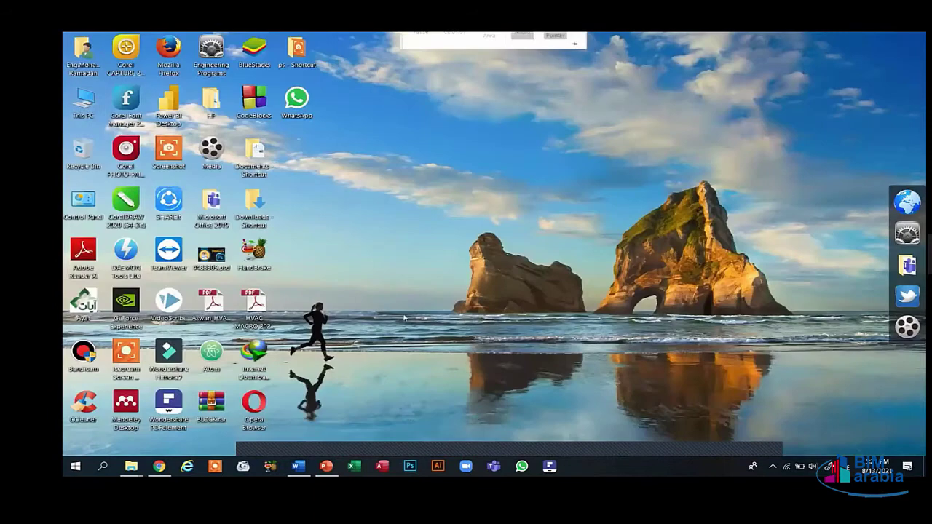
# Run Convert-C2R.cmd from the C2R-R2V folder as administrator, then return to office 2019.
pyautogui.moveTo(131, 466)
pyautogui.click(364, 415)
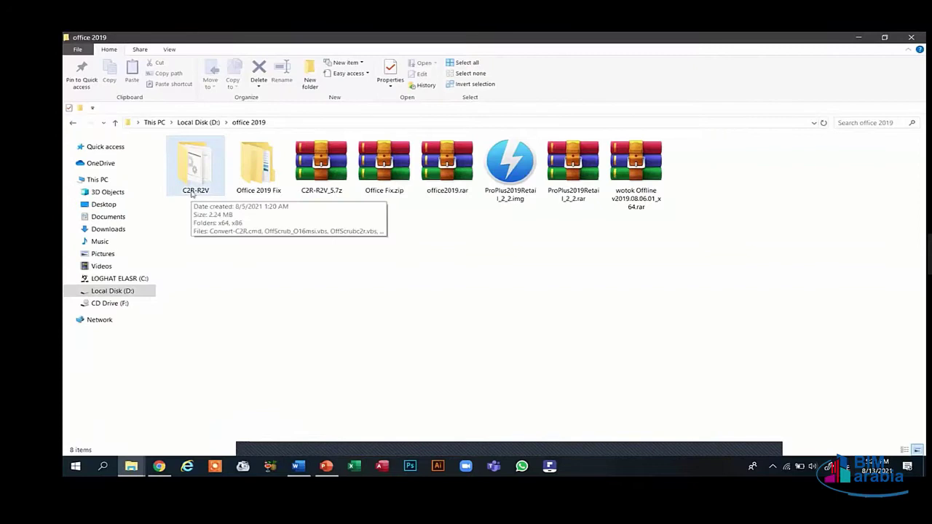
pyautogui.doubleClick(191, 191)
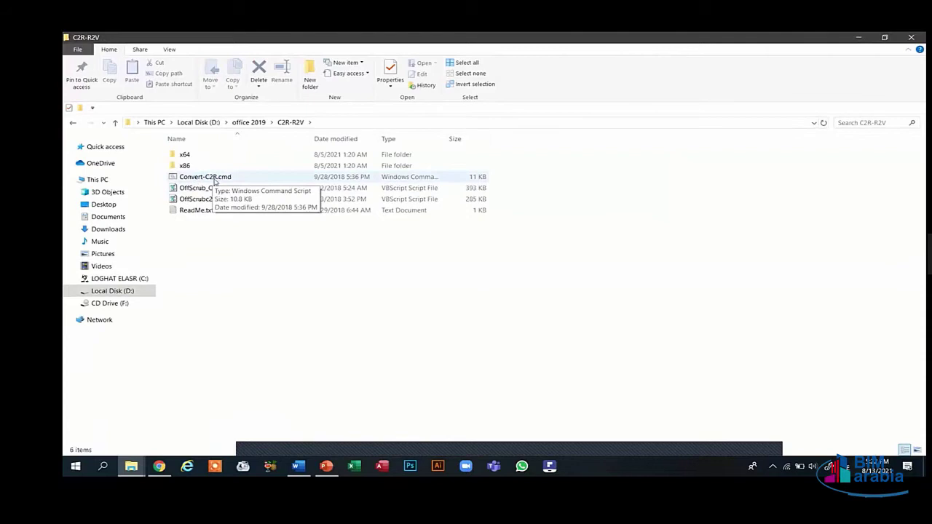
pyautogui.rightClick(225, 180)
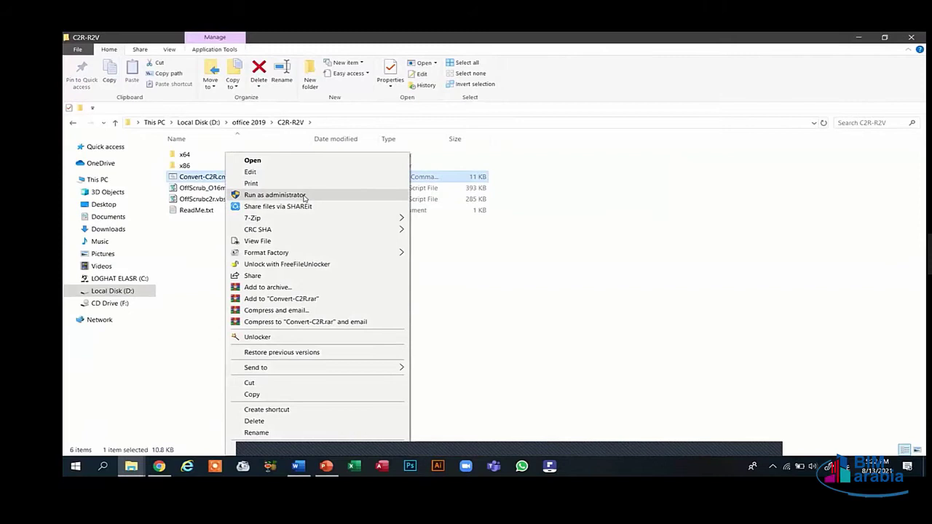
pyautogui.click(275, 195)
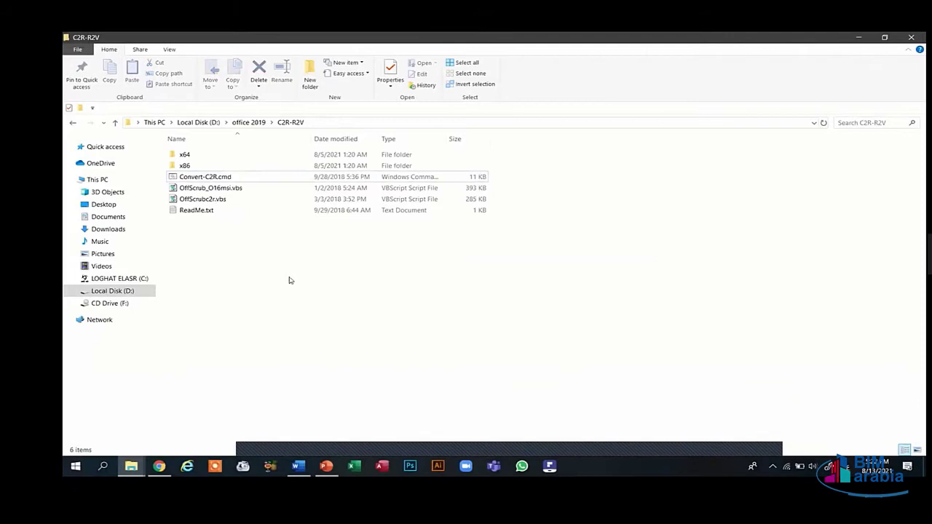
pyautogui.press('BackSpace')
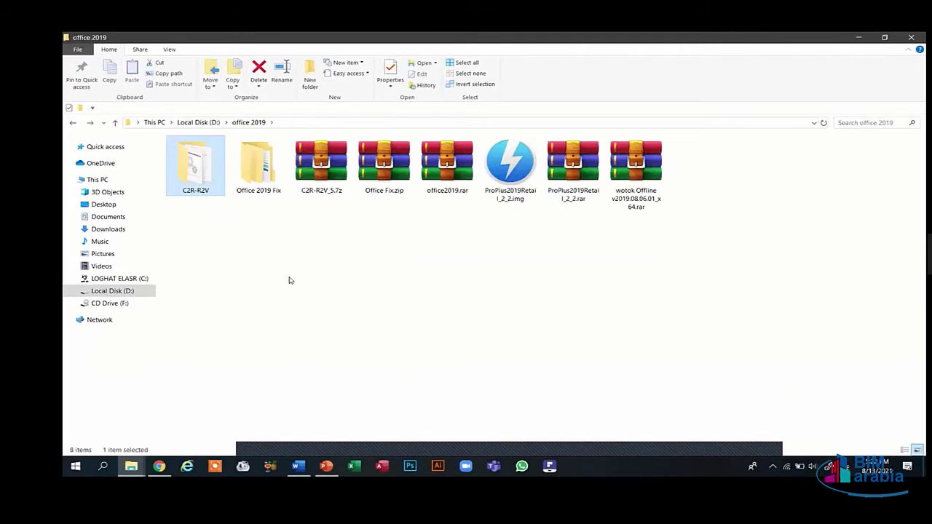
# Dismiss the ProPlus2019Retail menu and navigate This PC > Local Disk (D:) > office 2019.
pyautogui.rightClick(508, 177)
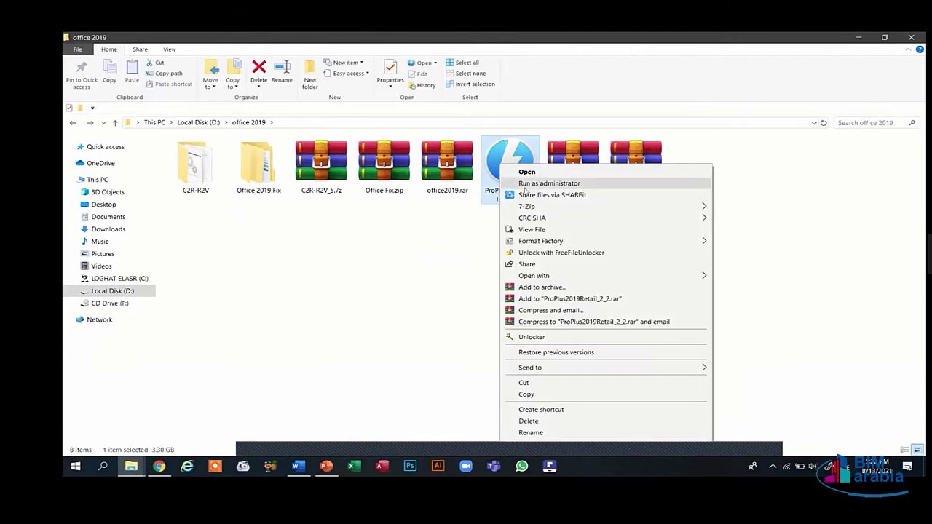
pyautogui.click(458, 246)
pyautogui.click(72, 123)
pyautogui.click(72, 123)
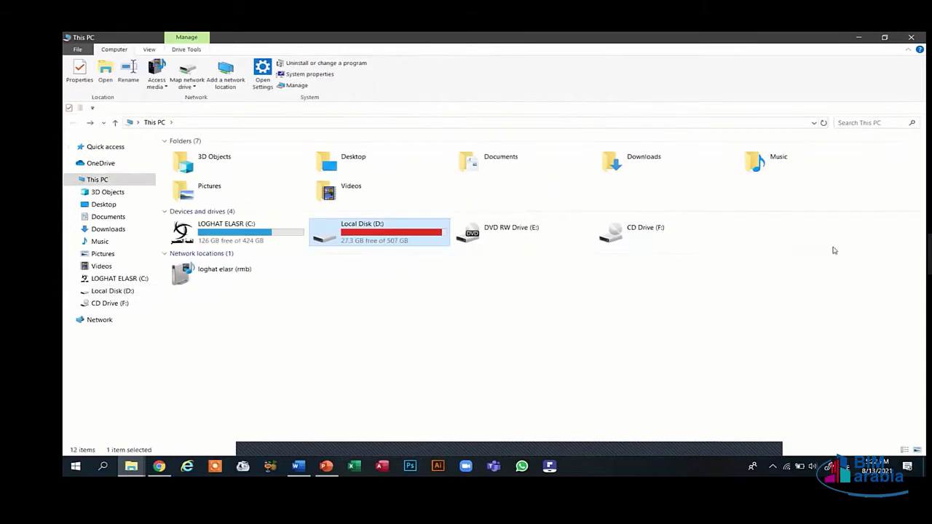
pyautogui.doubleClick(401, 243)
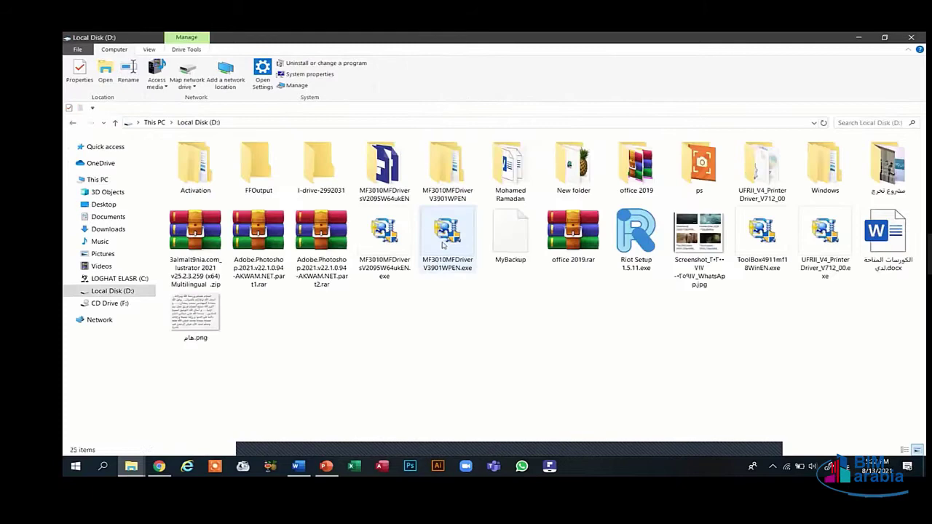
pyautogui.doubleClick(608, 195)
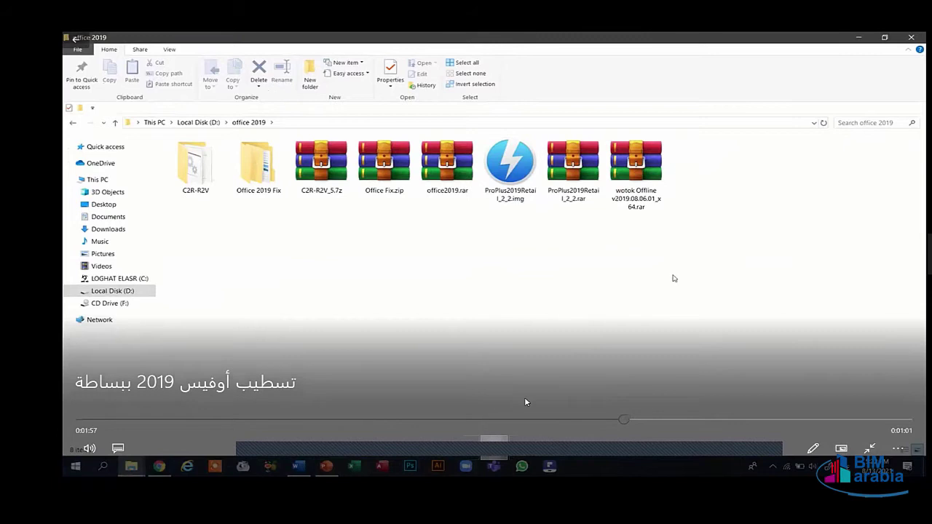
pyautogui.moveTo(618, 337)
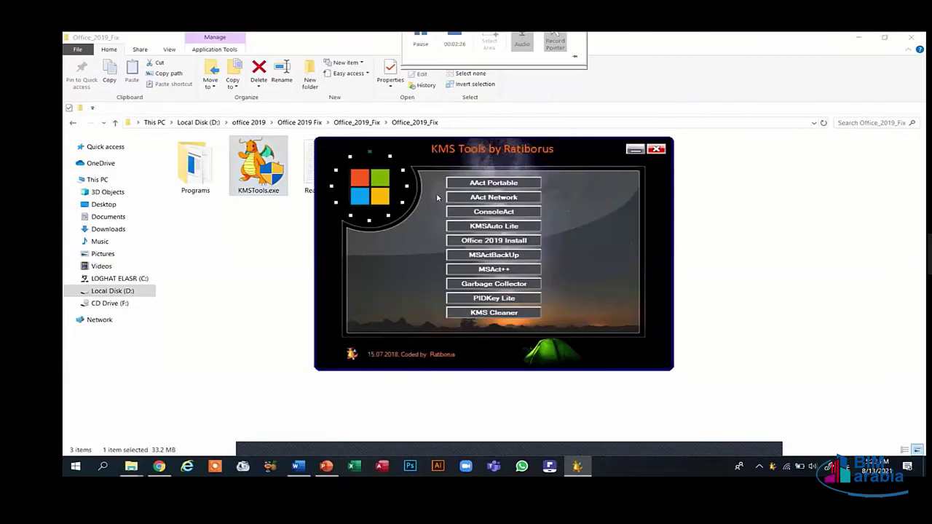
# Launch and close AAct Portable, close KMS Tools, and return to the office 2019 folder.
pyautogui.click(494, 185)
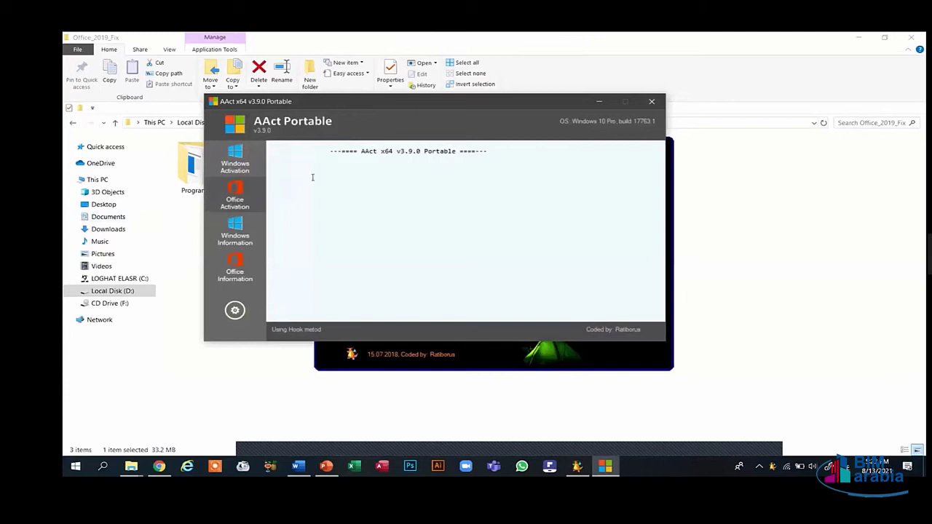
pyautogui.click(652, 103)
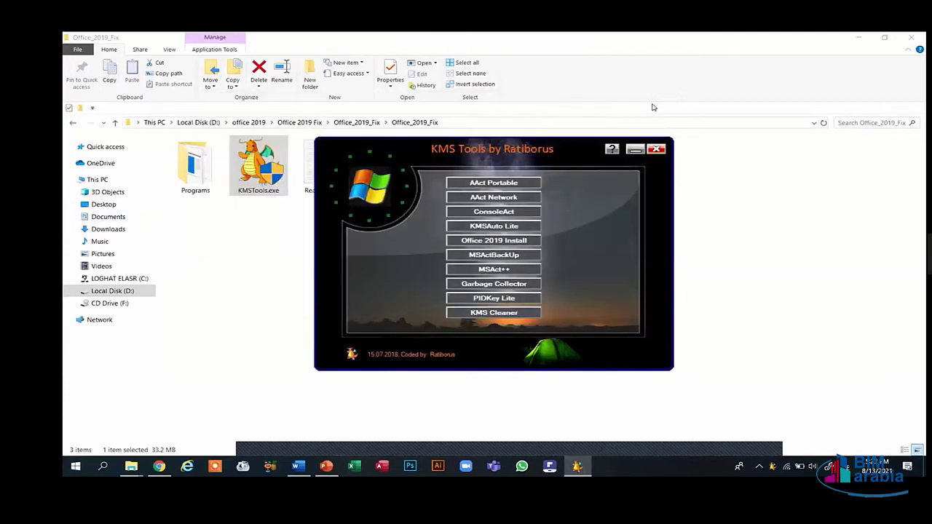
pyautogui.click(656, 148)
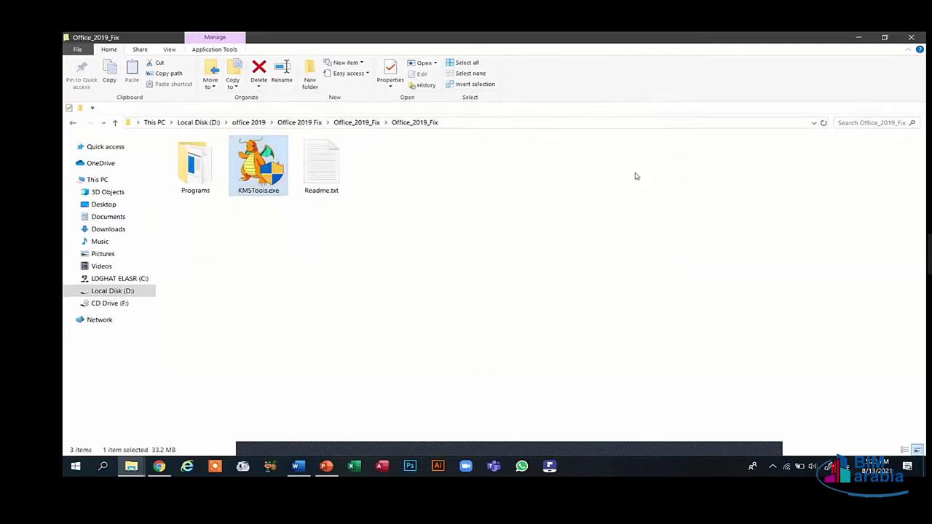
pyautogui.click(515, 198)
pyautogui.click(73, 122)
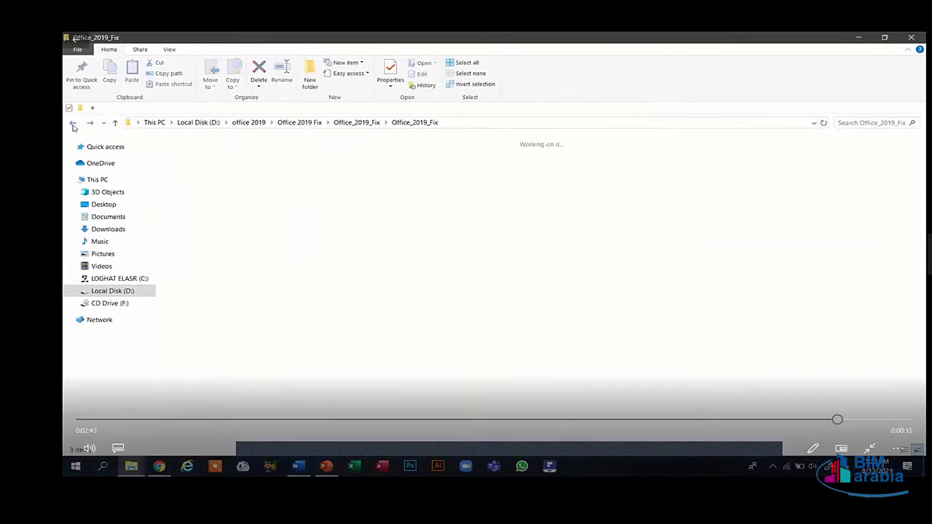
pyautogui.click(72, 122)
pyautogui.click(73, 122)
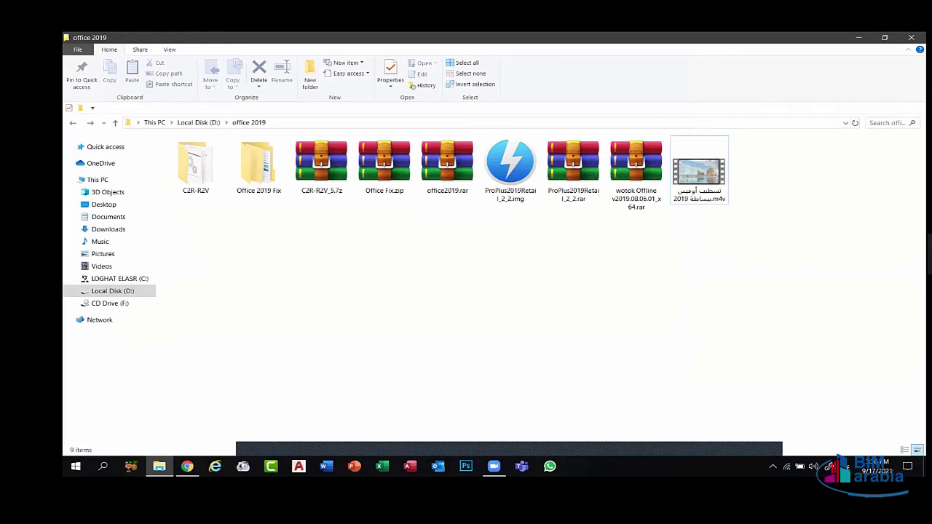
# Switch to Chrome and search Google for 'windows 10 media creation tool'.
pyautogui.press('super+d')
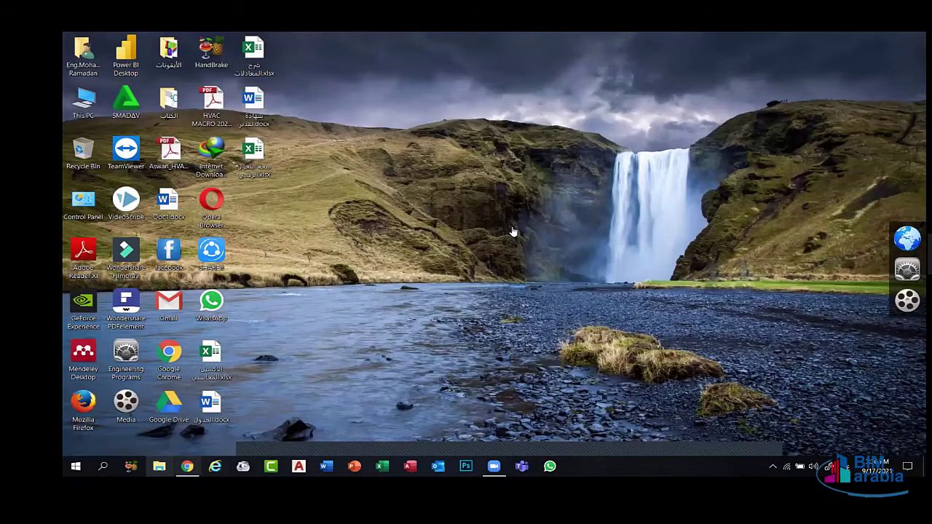
pyautogui.hotkey('alt', 'Tab')
pyautogui.scroll(2, 425, 212)
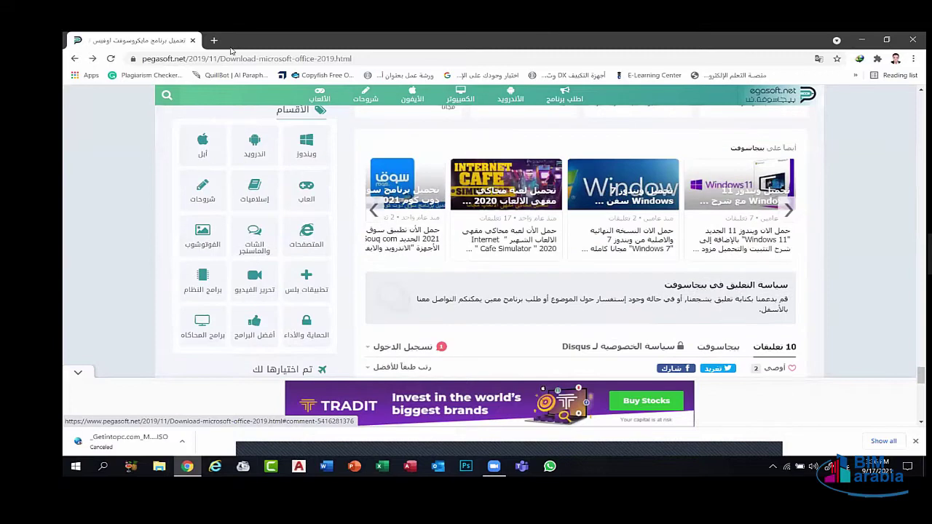
pyautogui.click(77, 59)
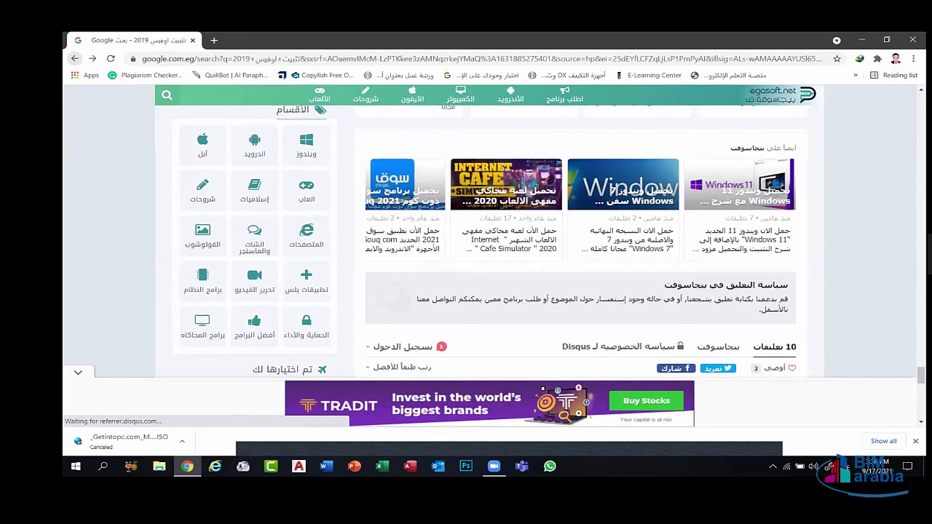
pyautogui.scroll(5, 466, 255)
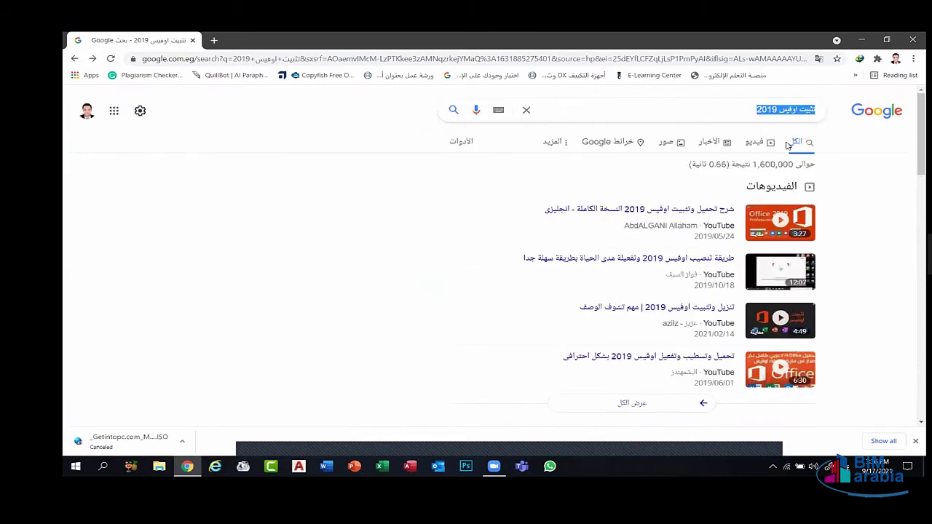
pyautogui.press('BackSpace')
pyautogui.write('W')
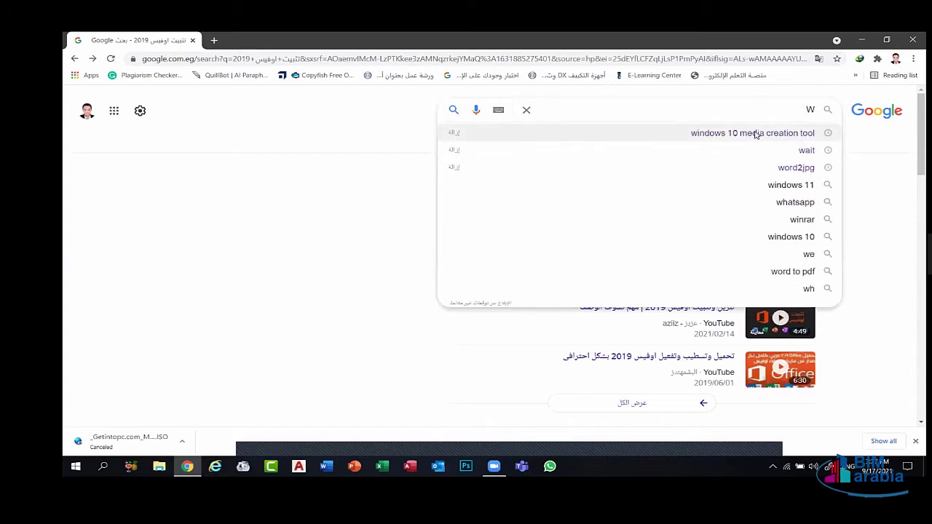
pyautogui.click(756, 134)
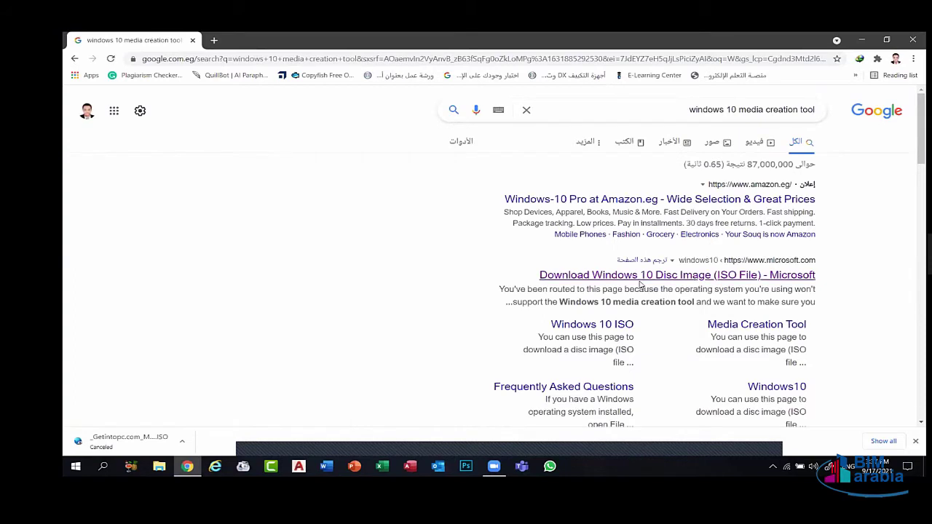
# Download the media creation tool from Microsoft's Download Windows 10 page, dismissing the IDM error.
pyautogui.click(581, 278)
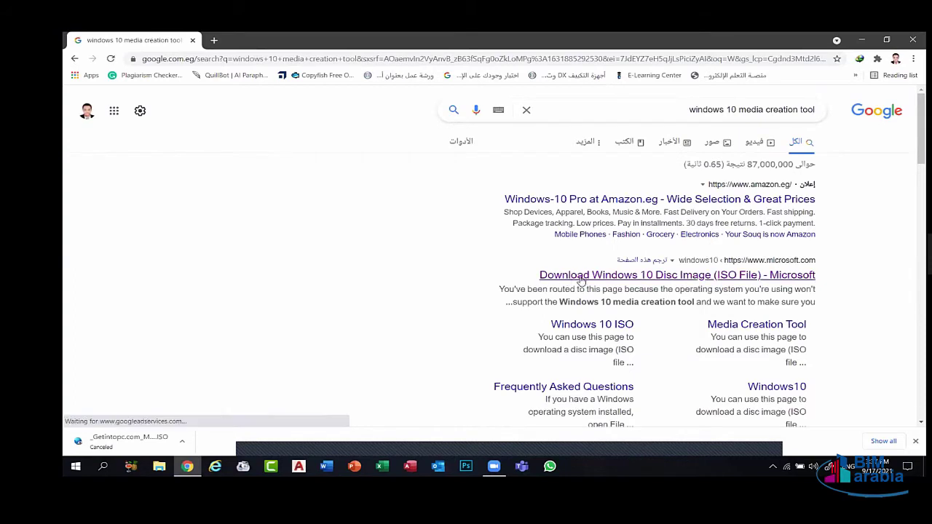
pyautogui.click(679, 277)
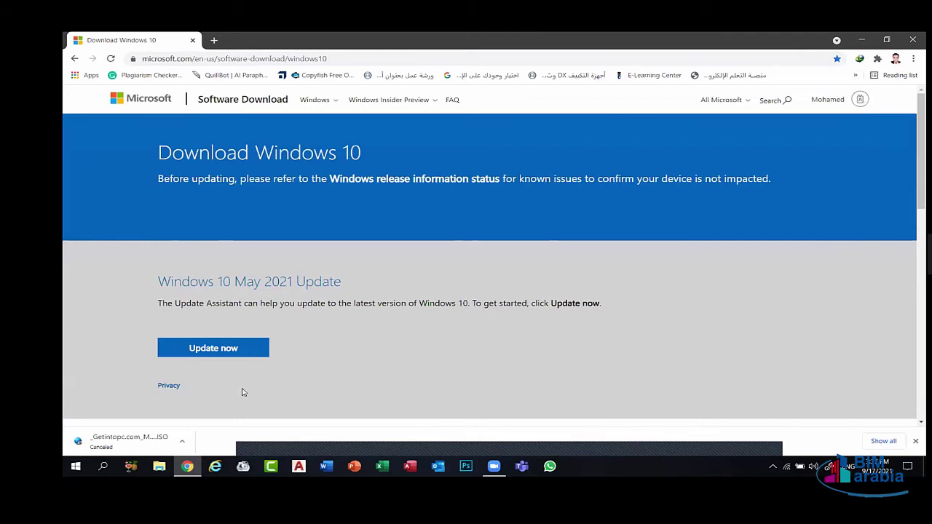
pyautogui.scroll(-3, 243, 327)
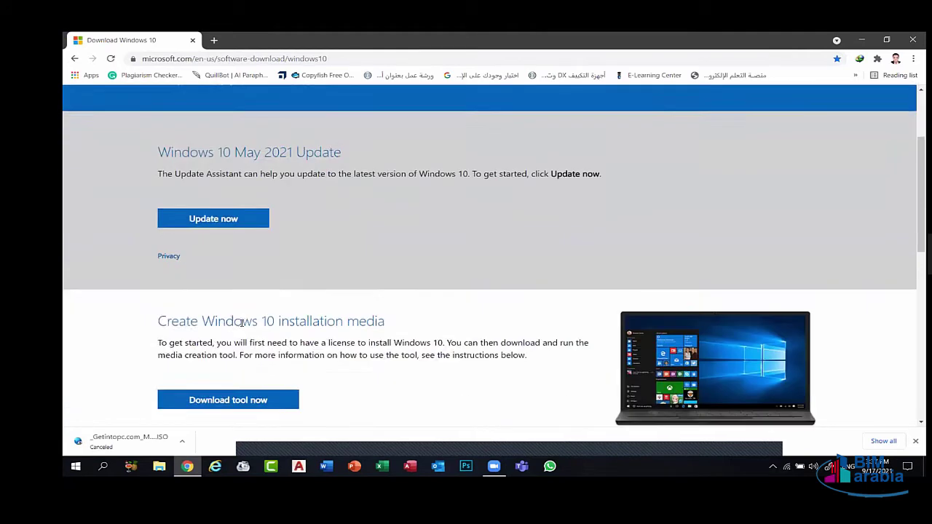
pyautogui.scroll(-1, 182, 279)
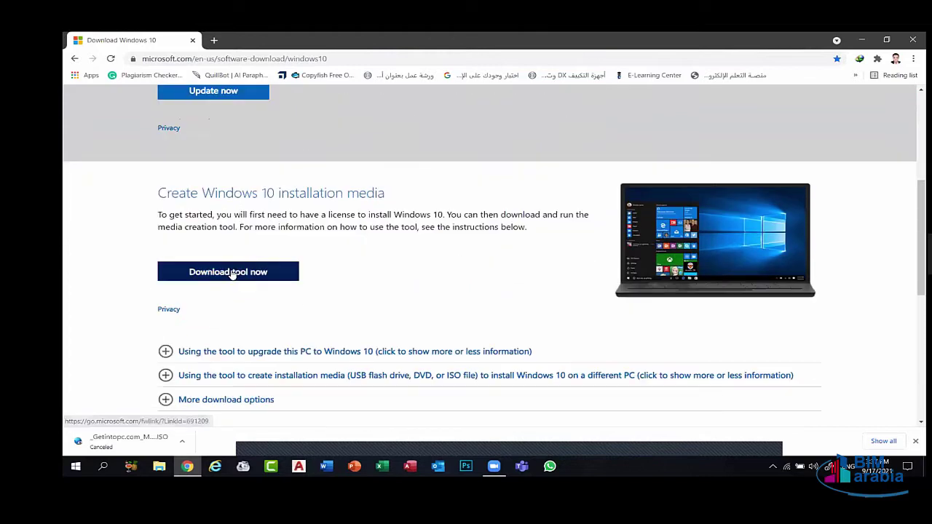
pyautogui.click(232, 272)
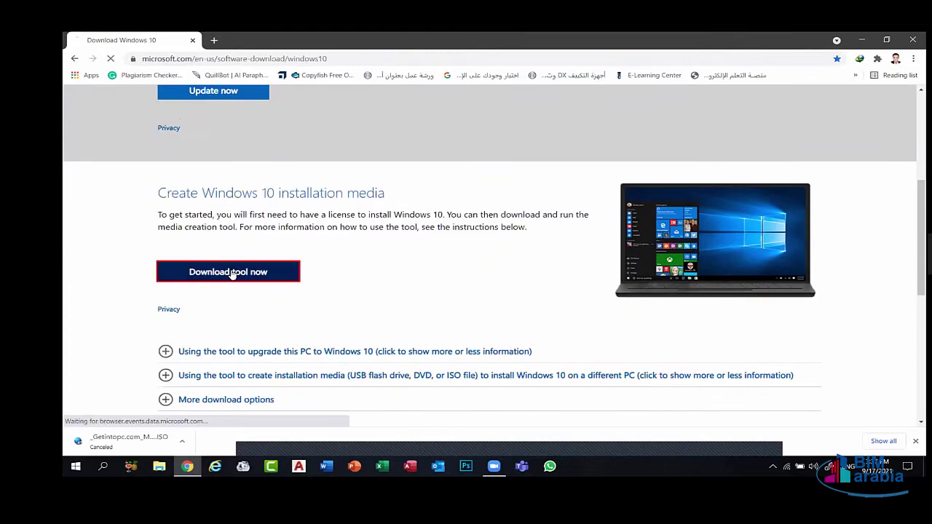
pyautogui.click(594, 296)
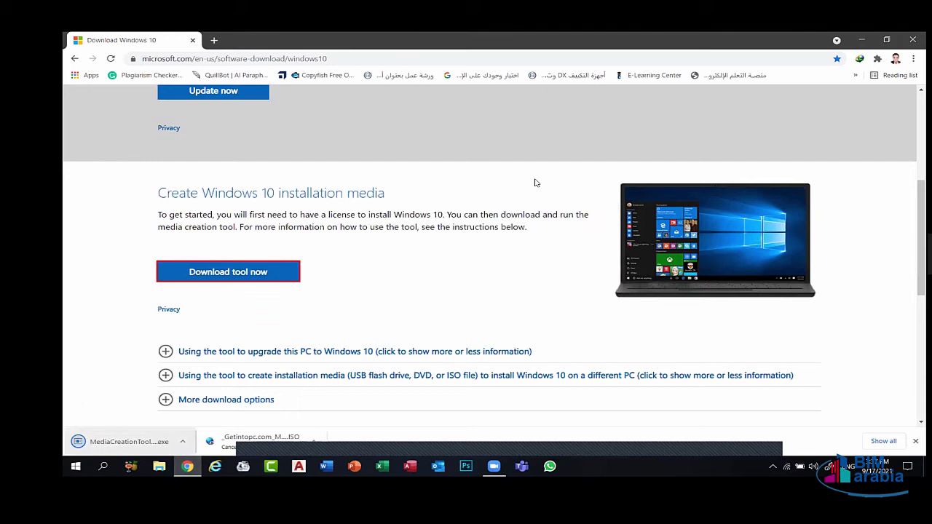
# Open MediaCreationTool21H1.exe from the Downloads folder, then minimize Chrome.
pyautogui.rightClick(136, 447)
pyautogui.click(165, 420)
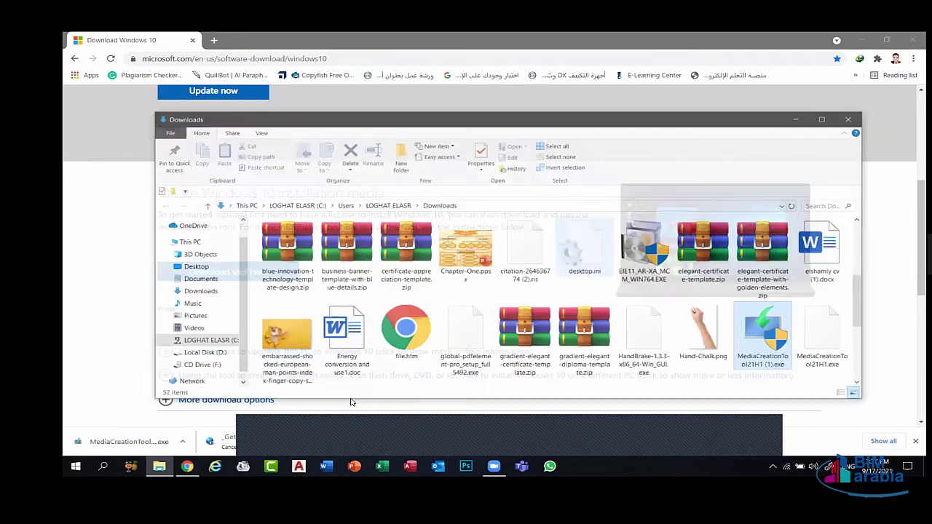
pyautogui.press('super+Up')
pyautogui.doubleClick(321, 329)
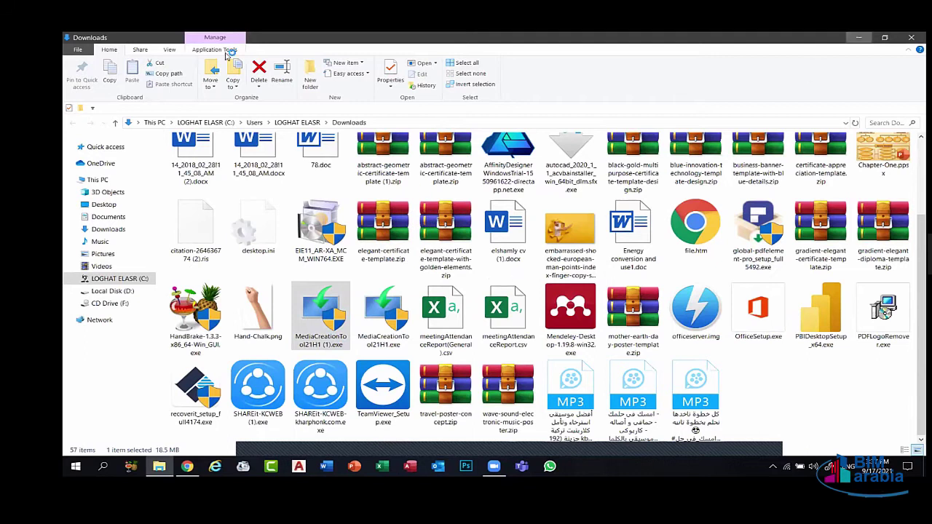
pyautogui.hotkey('alt', 'Tab')
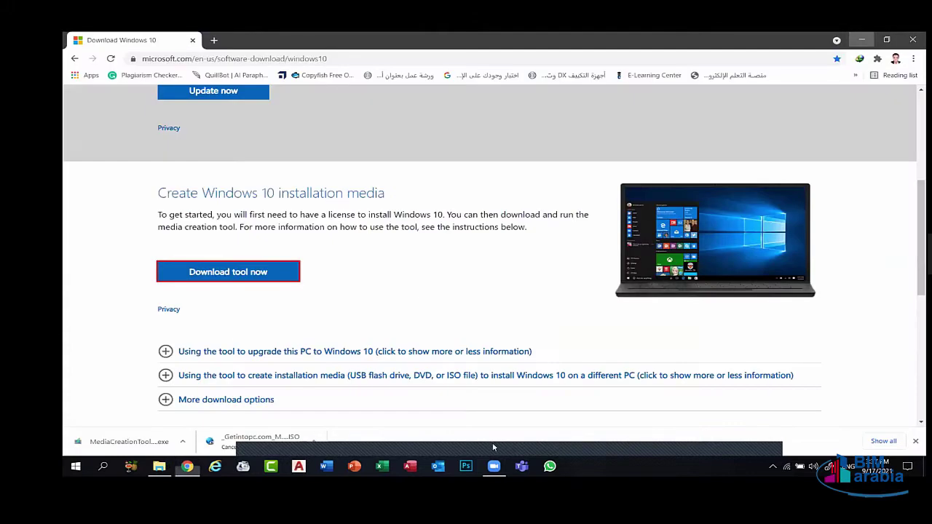
pyautogui.click(862, 39)
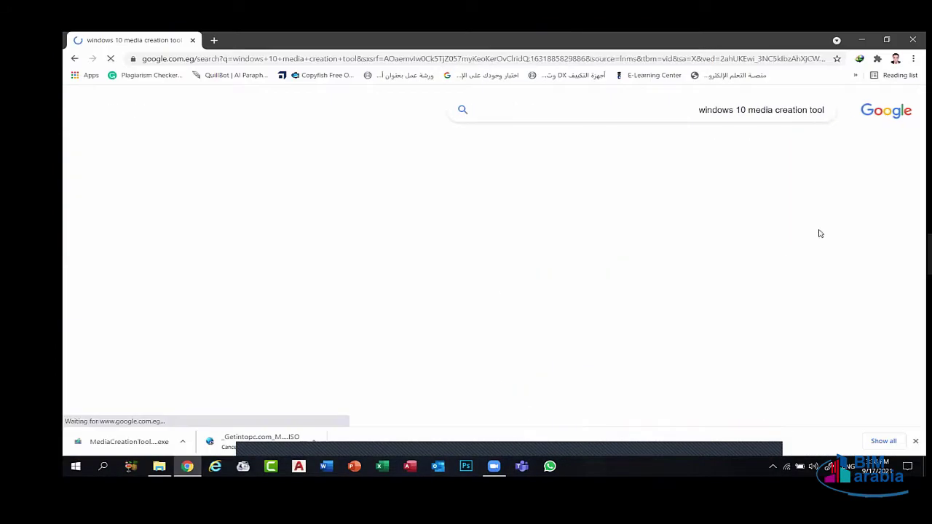
# Search Google for 'تثبيت ويندوز 10' and filter the results to videos.
pyautogui.scroll(-2, 817, 328)
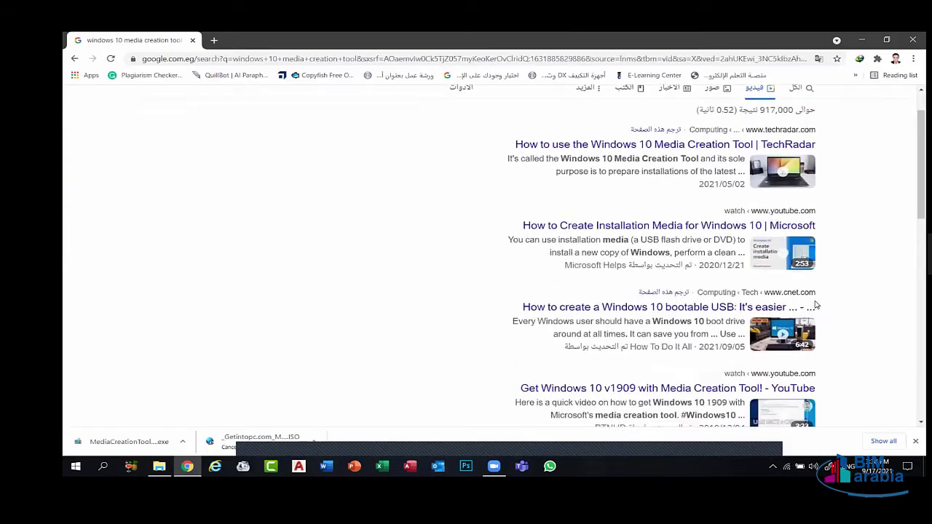
pyautogui.click(75, 58)
pyautogui.click(75, 58)
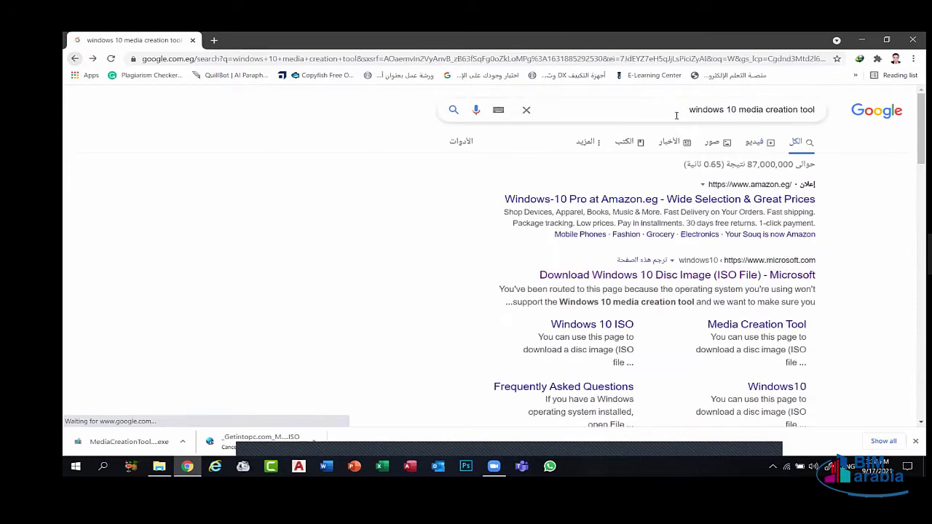
pyautogui.click(750, 109)
pyautogui.write('j')
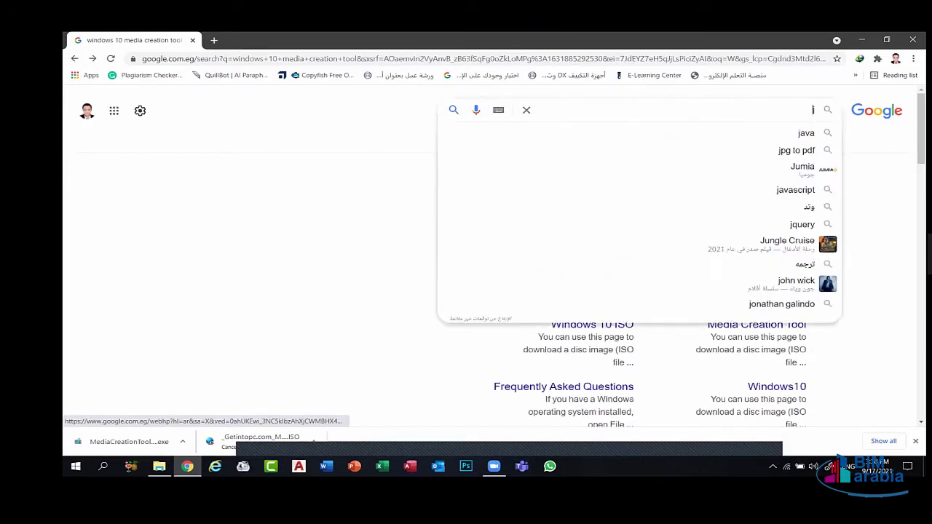
pyautogui.press('BackSpace')
pyautogui.write('تثبيت')
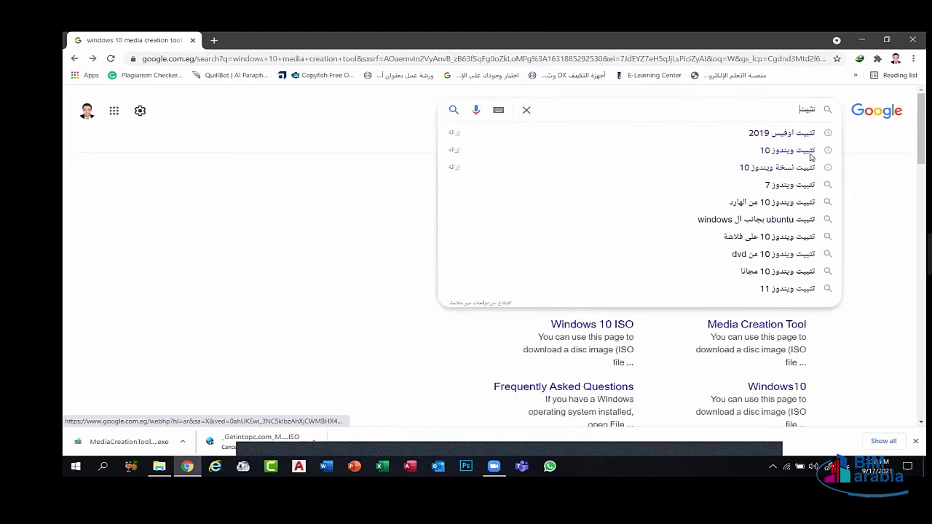
pyautogui.click(810, 153)
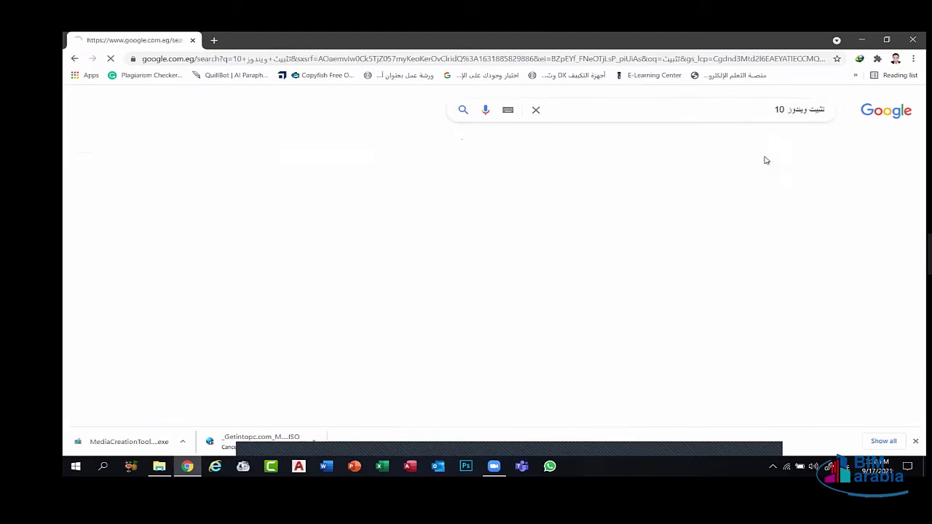
pyautogui.click(768, 142)
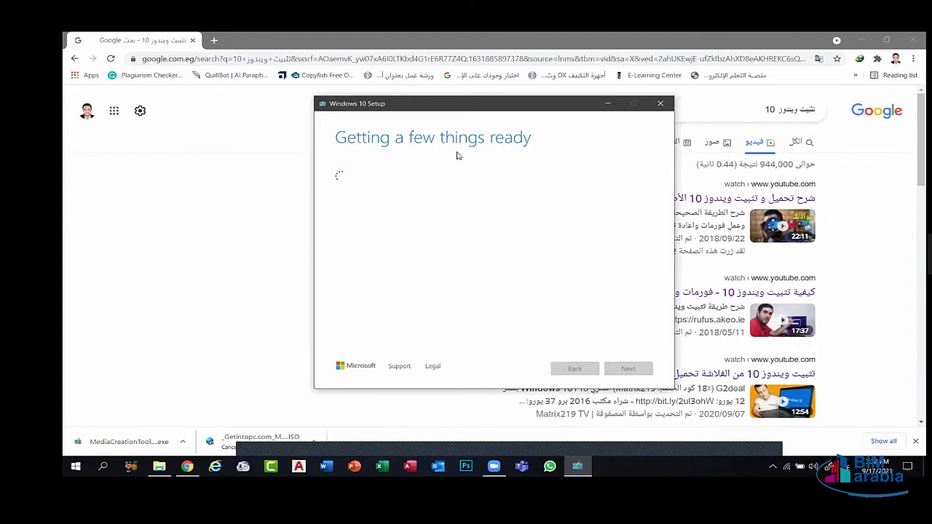
# Nudge the Windows 10 Setup window down and open the first video result.
pyautogui.moveTo(473, 113); pyautogui.dragTo(472, 137)
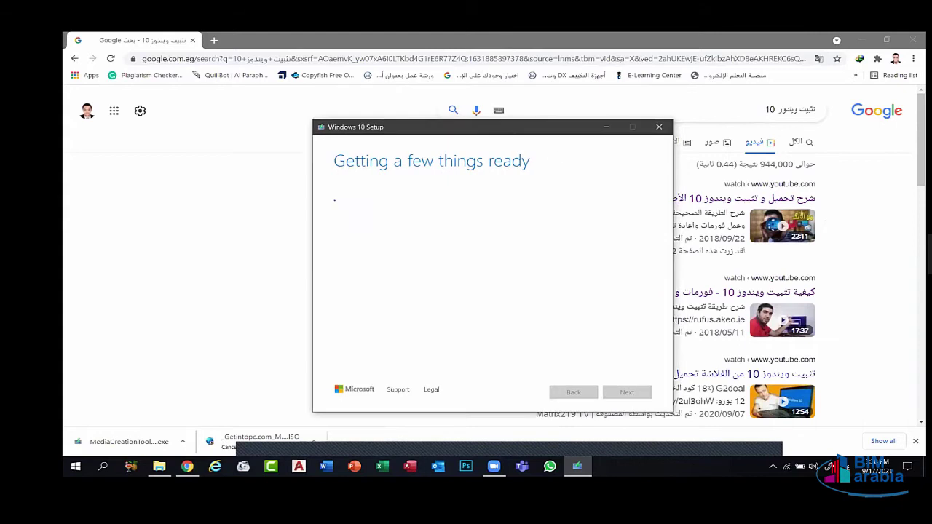
pyautogui.click(735, 198)
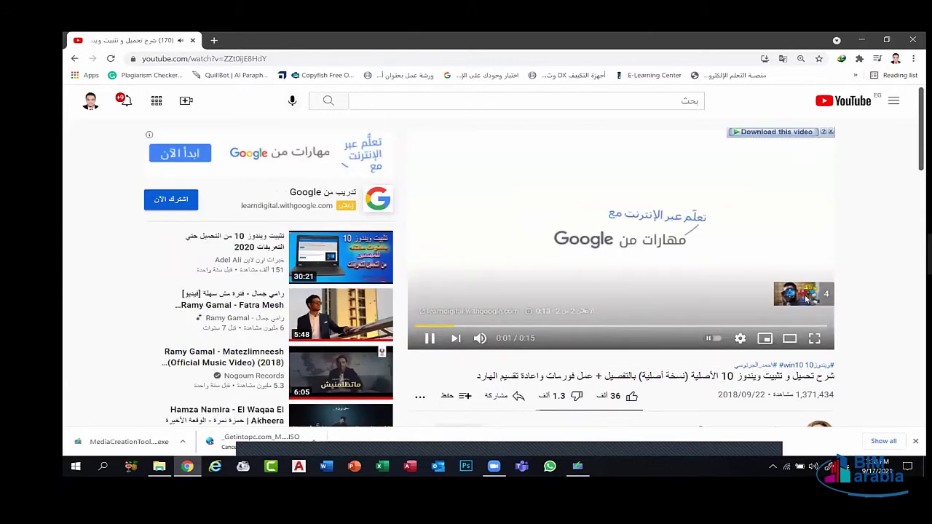
# Skip the YouTube ad and seek ahead to the Download Windows 10 page part.
pyautogui.click(774, 295)
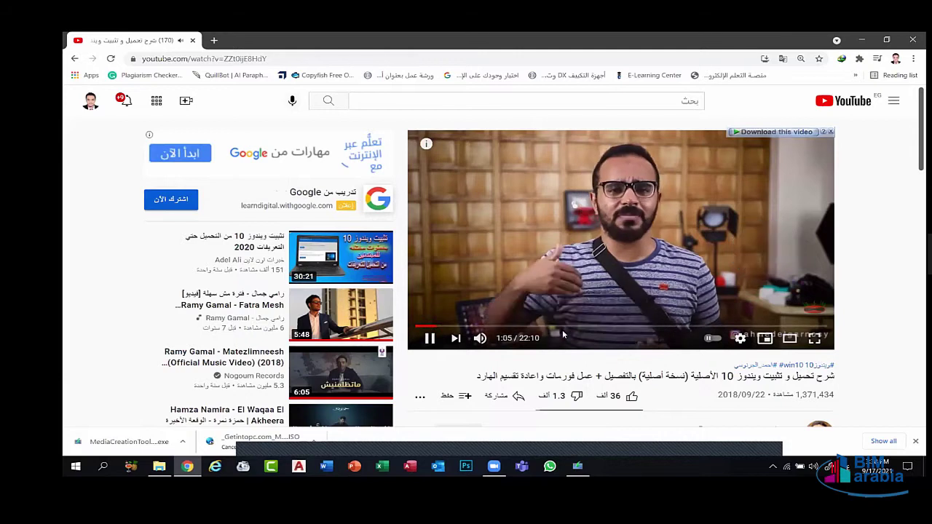
pyautogui.press('Right')
pyautogui.press('Right')
pyautogui.press('Right')
pyautogui.press('Right')
pyautogui.press('Right')
pyautogui.press('Right')
pyautogui.press('Right')
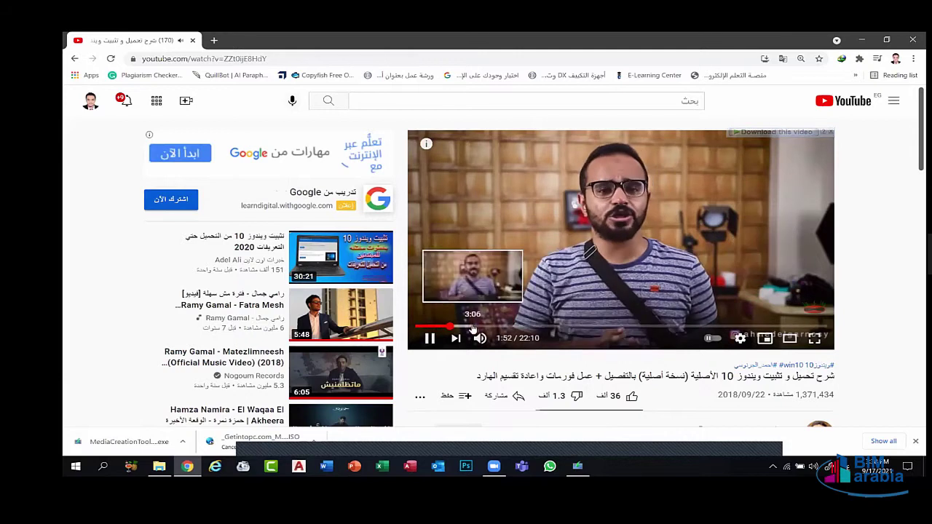
pyautogui.click(464, 326)
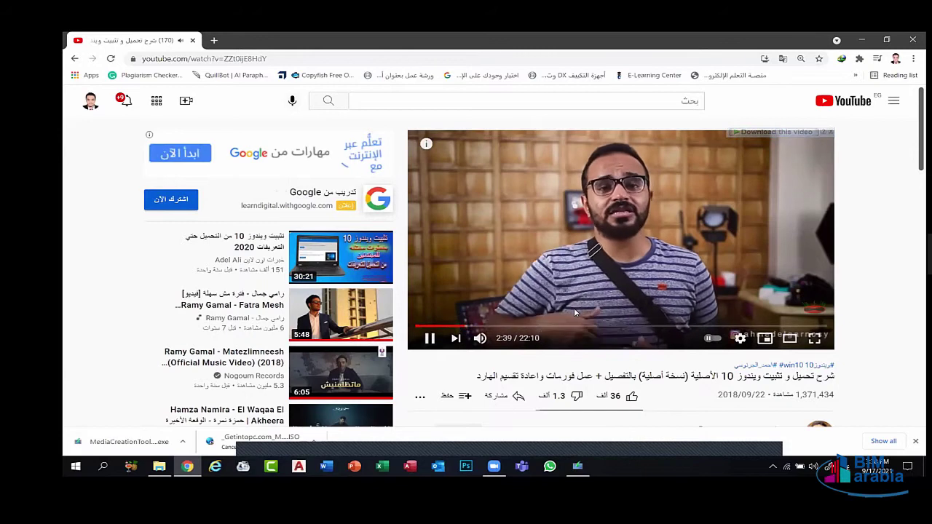
pyautogui.press('Right')
pyautogui.press('Right')
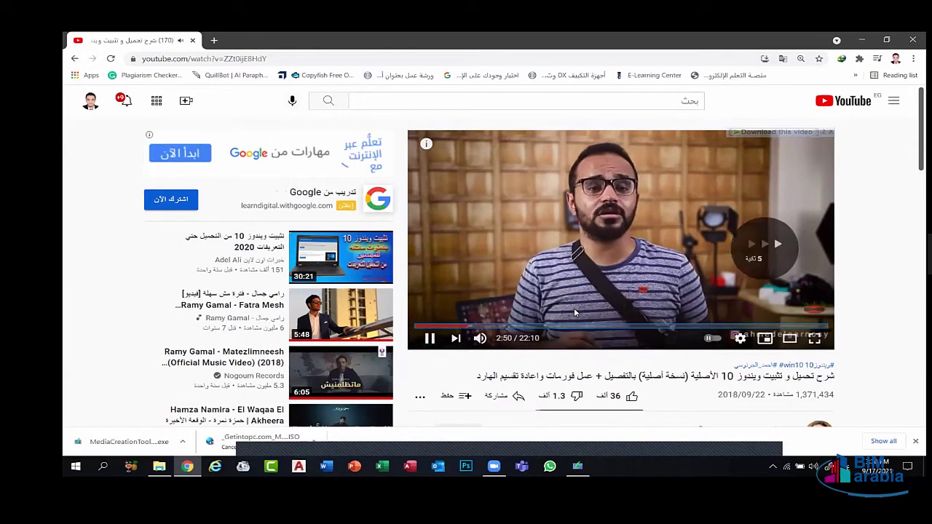
pyautogui.press('Right')
pyautogui.press('Right')
pyautogui.press('Right')
pyautogui.press('Right')
pyautogui.press('Right')
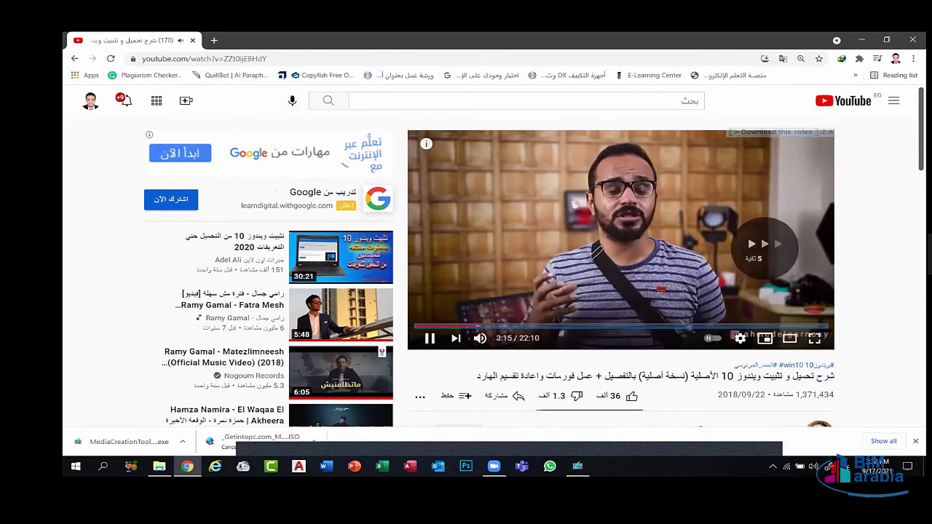
pyautogui.press('Right')
pyautogui.press('Right')
pyautogui.press('Right')
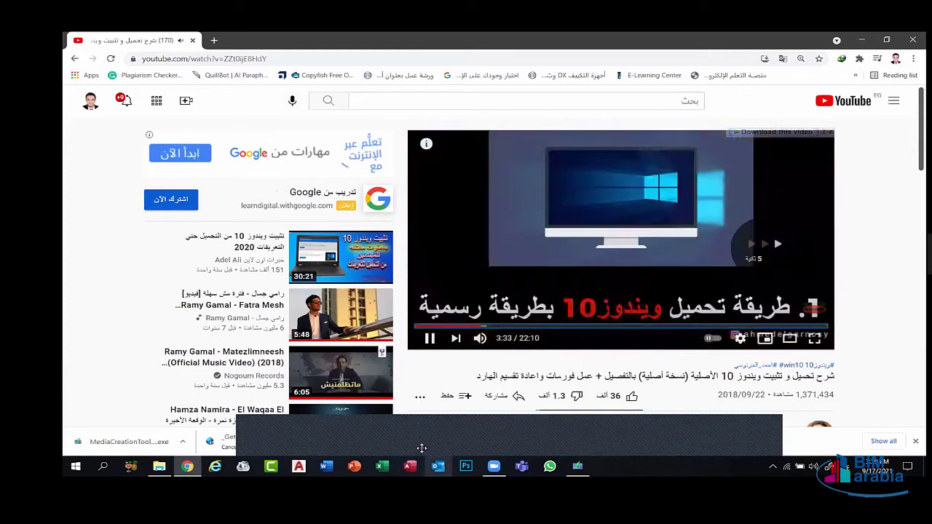
pyautogui.press('Right')
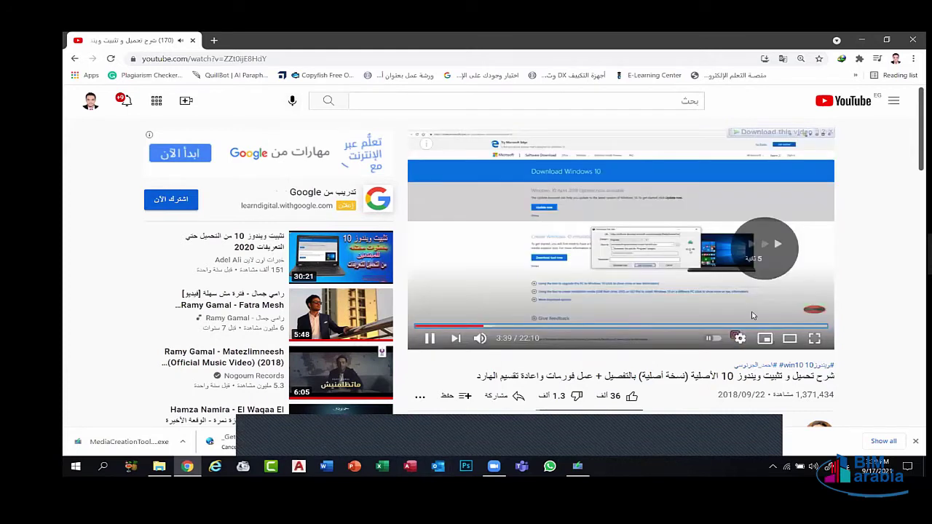
# Toggle full screen and pause, then play the tutorial full screen again.
pyautogui.press('f')
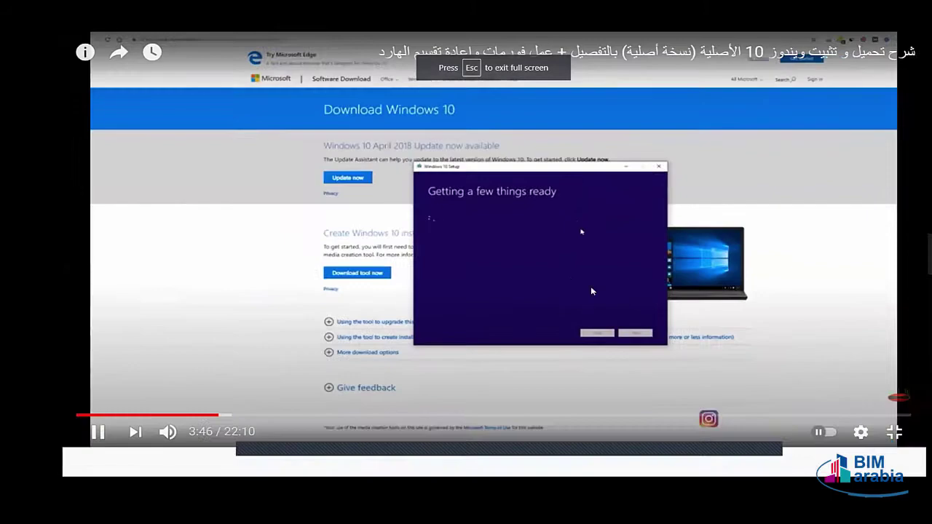
pyautogui.click(493, 190)
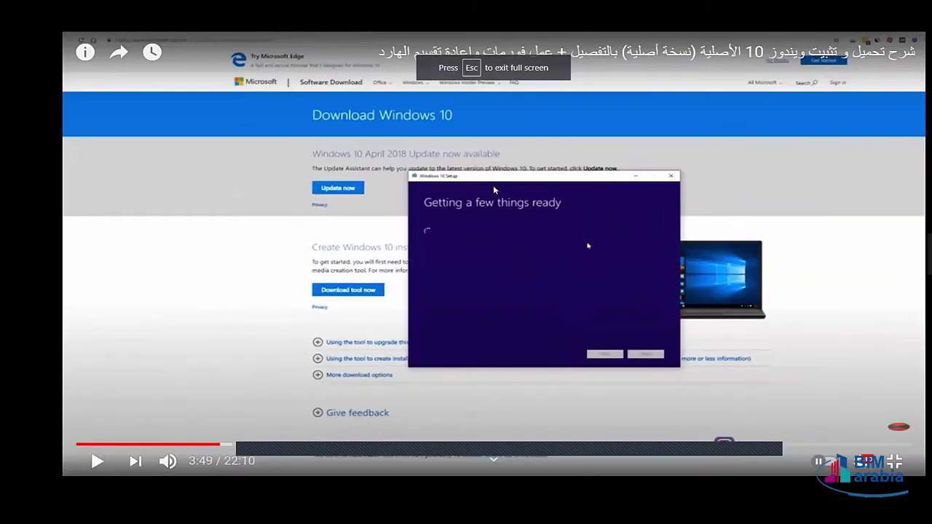
pyautogui.press('Escape')
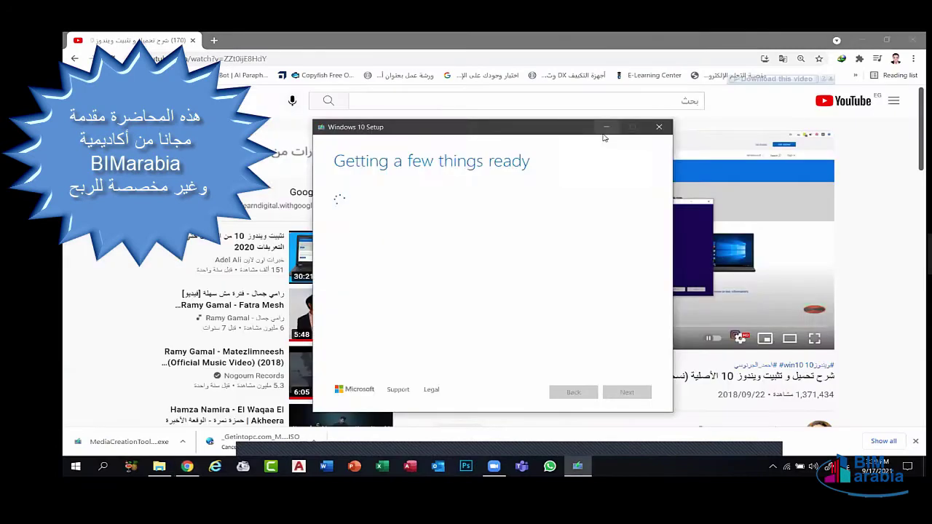
pyautogui.click(604, 129)
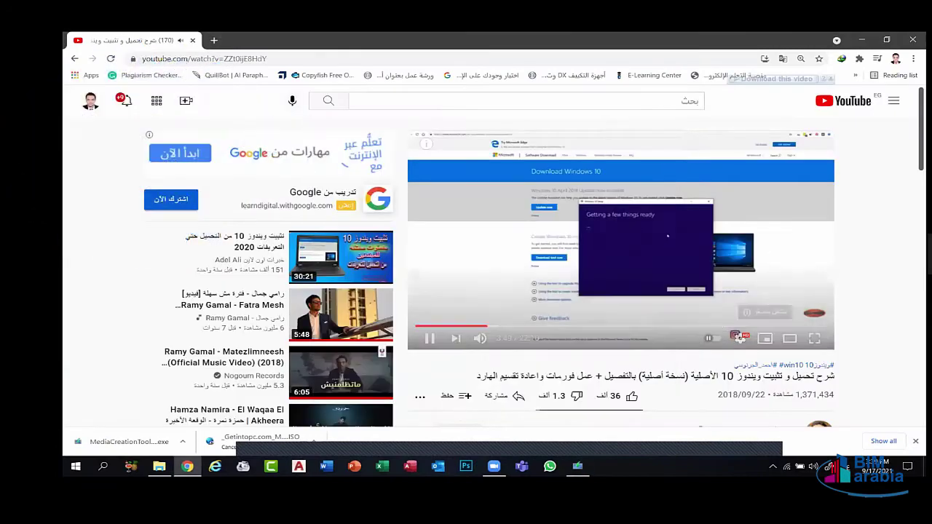
pyautogui.doubleClick(815, 324)
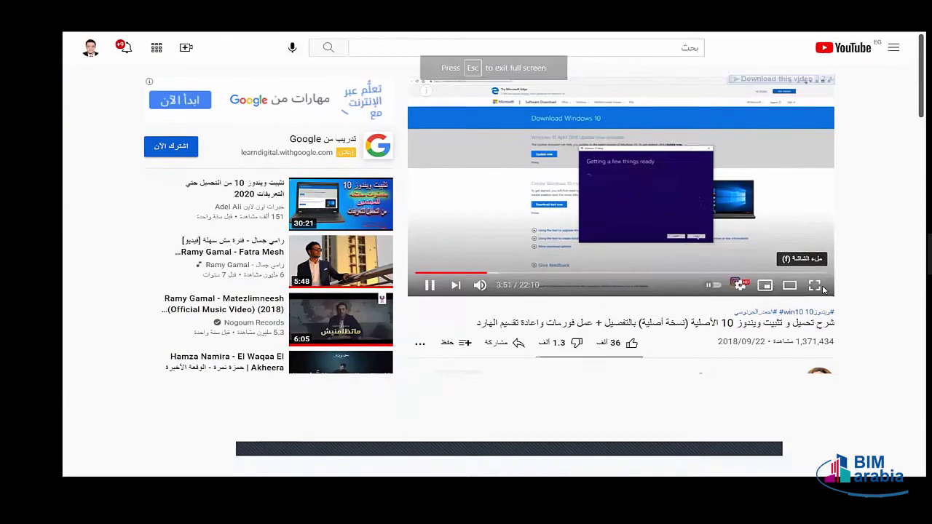
# Rewind and step through the tutorial, pausing at the language/edition and media choice steps.
pyautogui.press('Left')
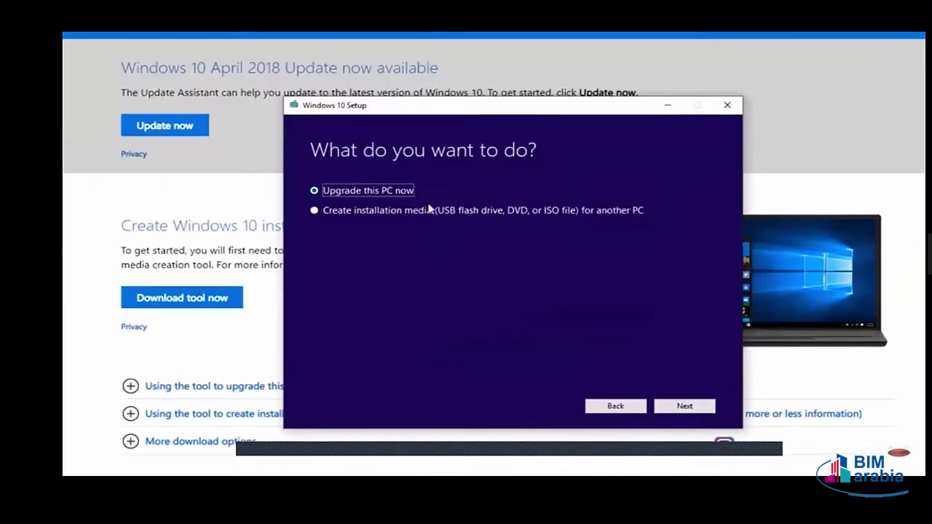
pyautogui.click(823, 286)
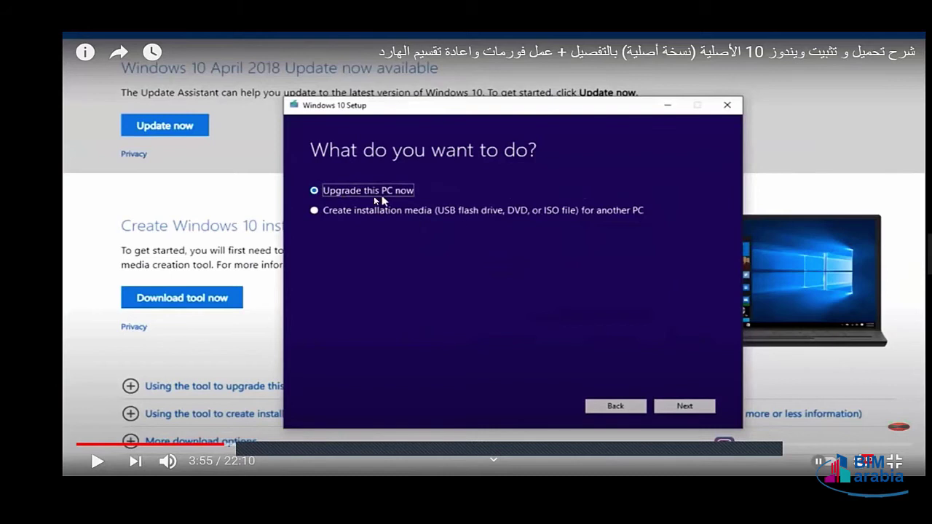
pyautogui.click(448, 211)
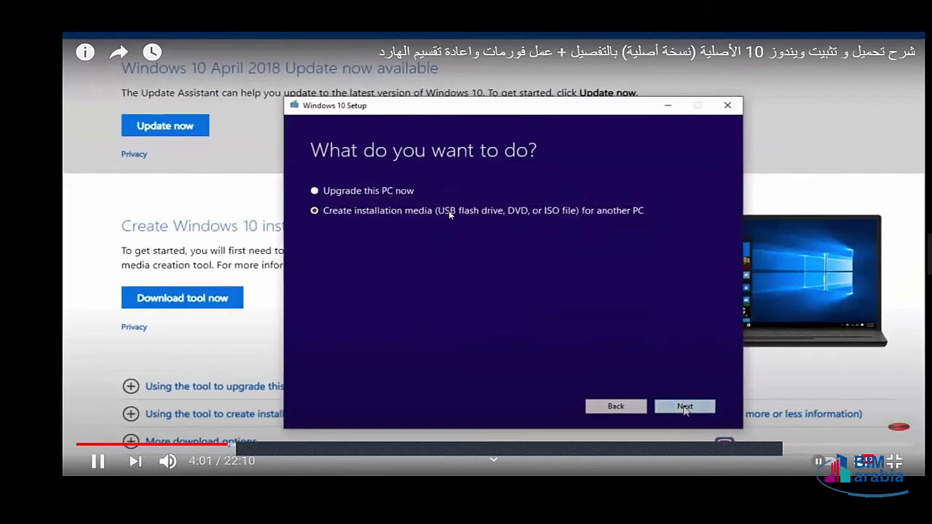
pyautogui.click(448, 210)
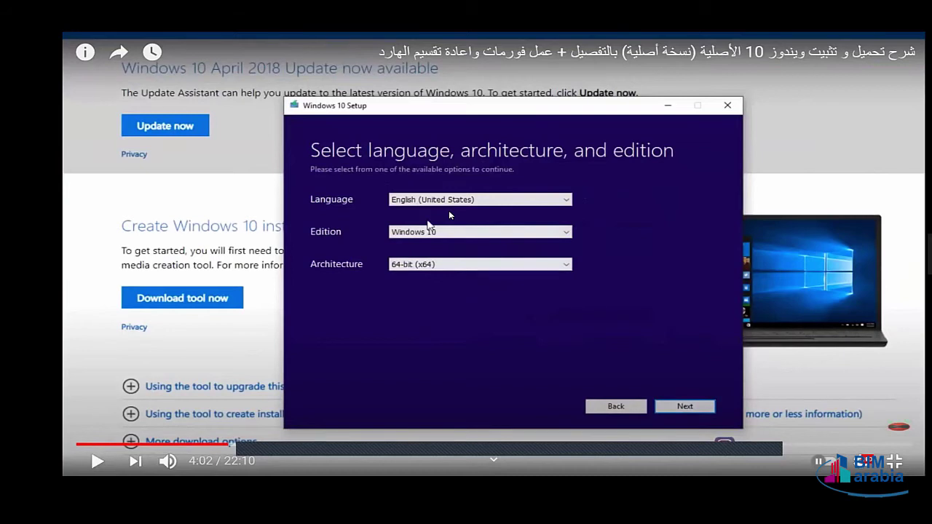
pyautogui.click(449, 210)
pyautogui.click(448, 211)
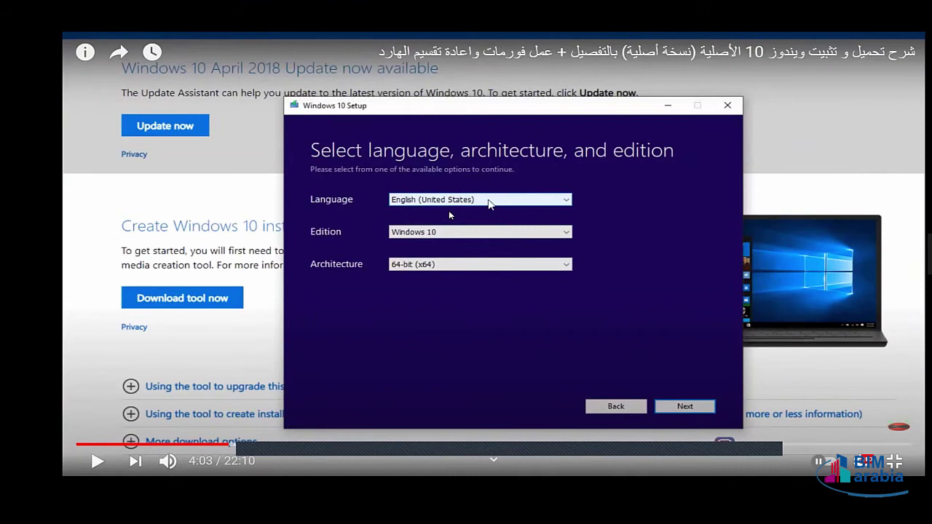
pyautogui.click(449, 211)
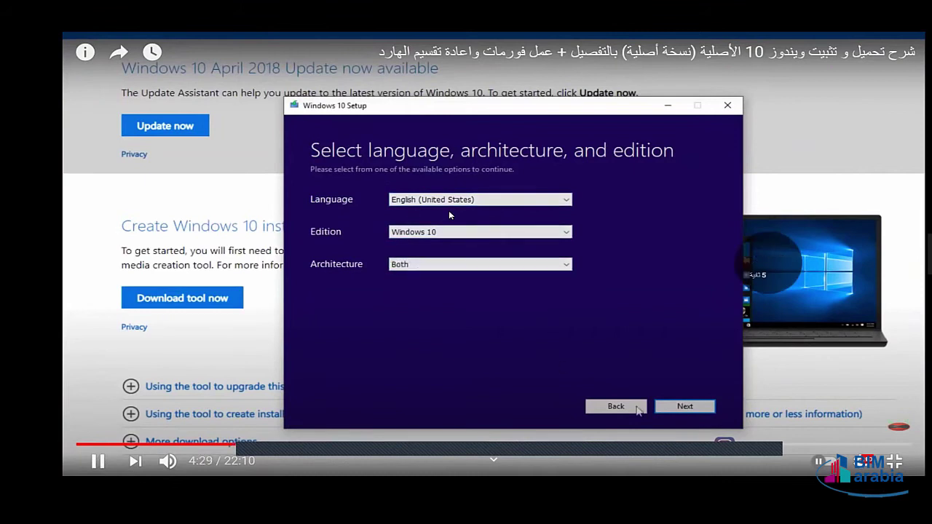
pyautogui.click(448, 211)
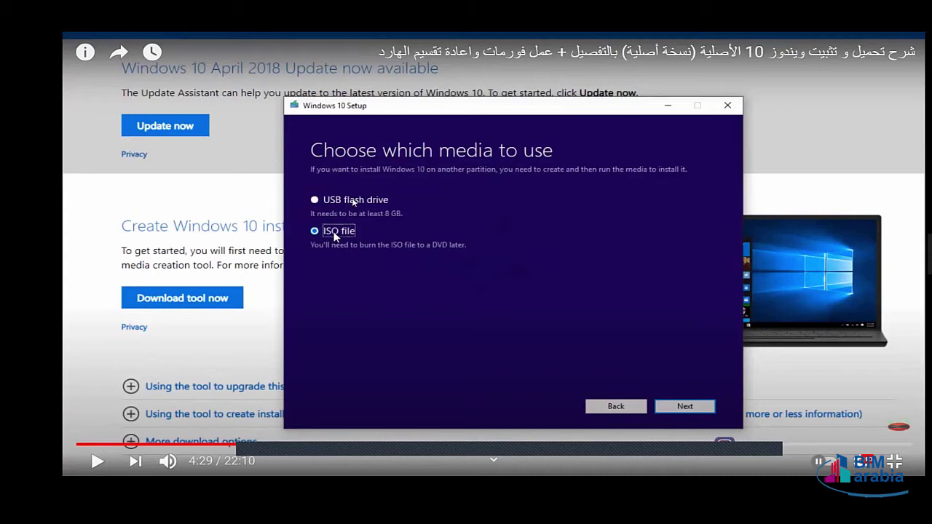
# Resume the tutorial, adjust its position slightly, and exit full-screen view.
pyautogui.click(343, 239)
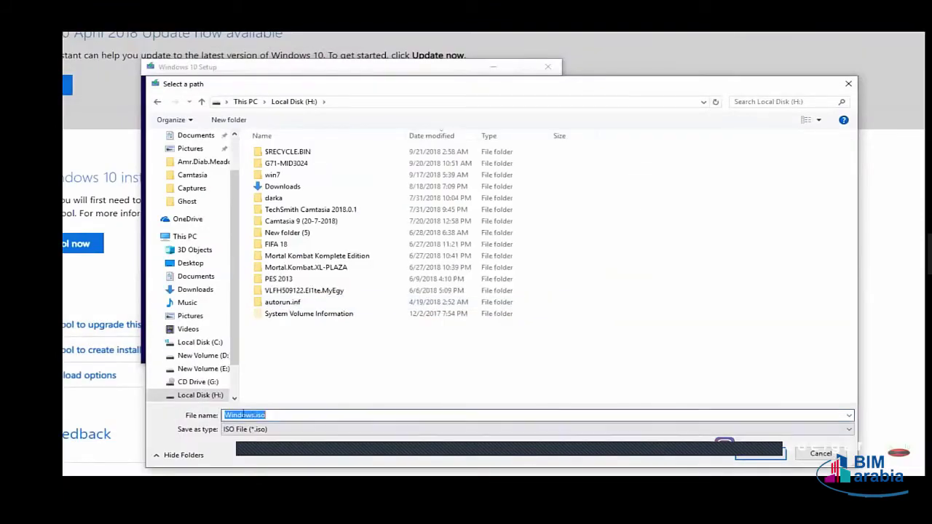
pyautogui.press('Right')
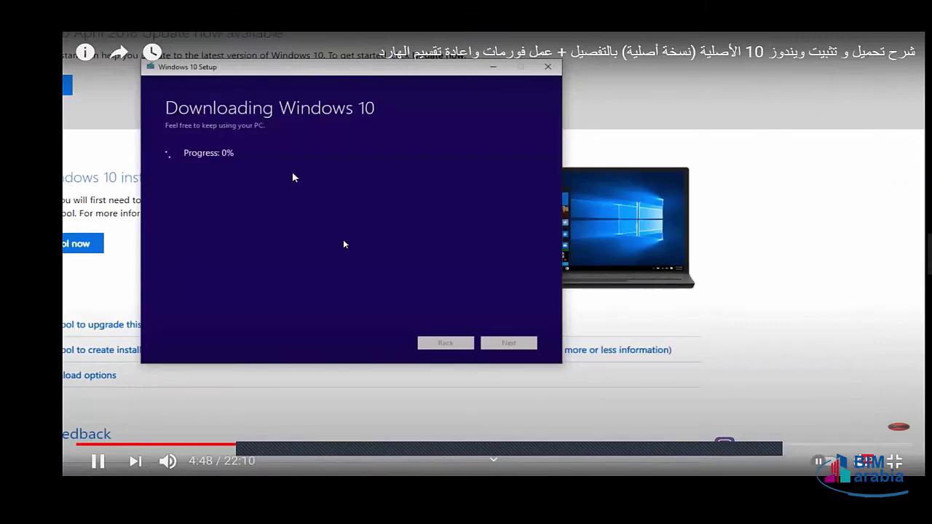
pyautogui.press('Left')
pyautogui.press('Left')
pyautogui.press('Escape')
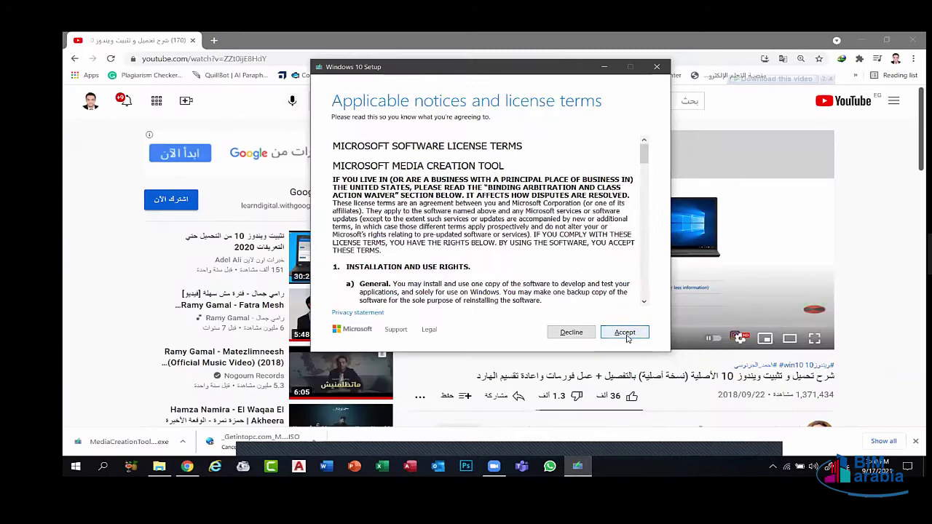
# Accept the Windows 10 license terms, then pause the tutorial full screen at 4:49.
pyautogui.click(626, 336)
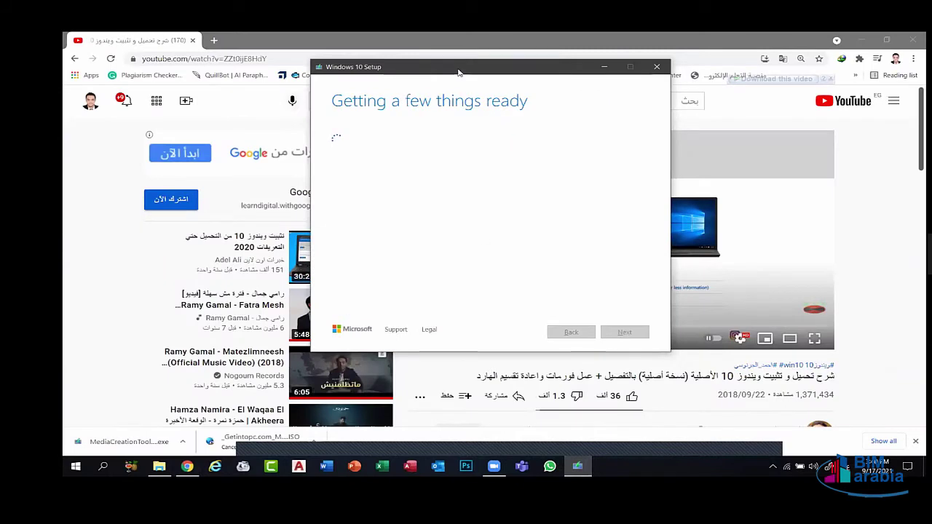
pyautogui.click(810, 352)
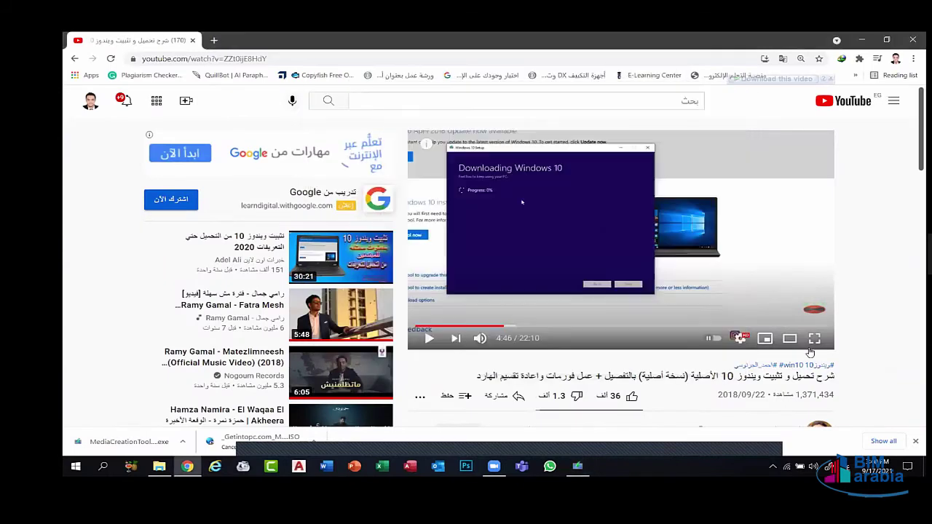
pyautogui.click(813, 339)
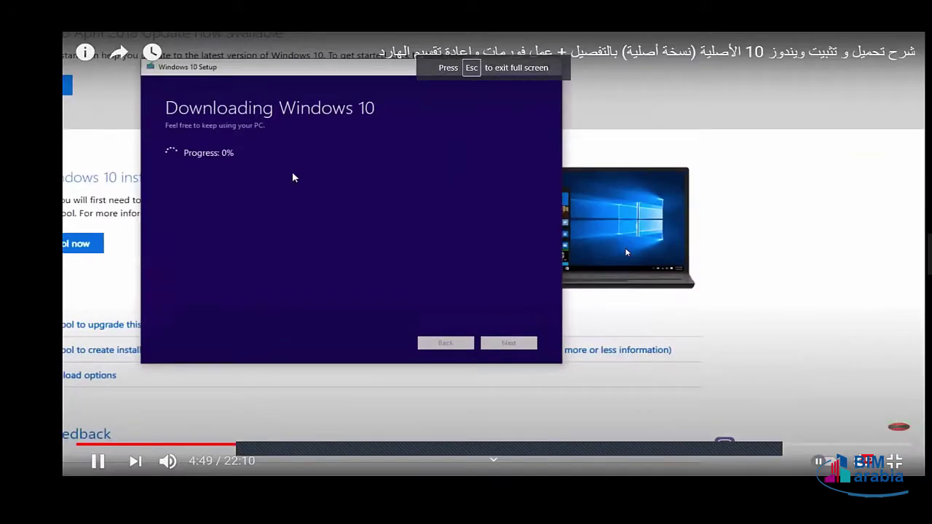
pyautogui.click(626, 252)
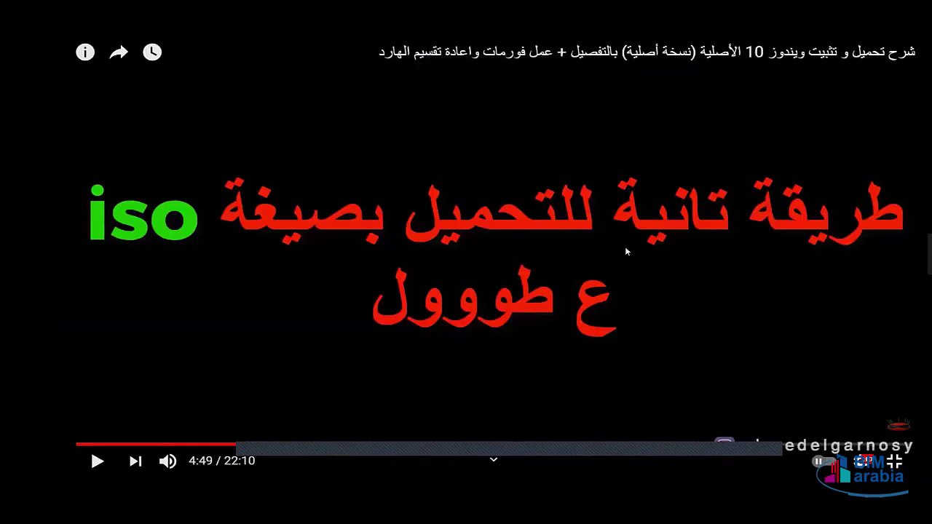
# Skip the tutorial ahead with four forward jumps and resume playback.
pyautogui.press('Right')
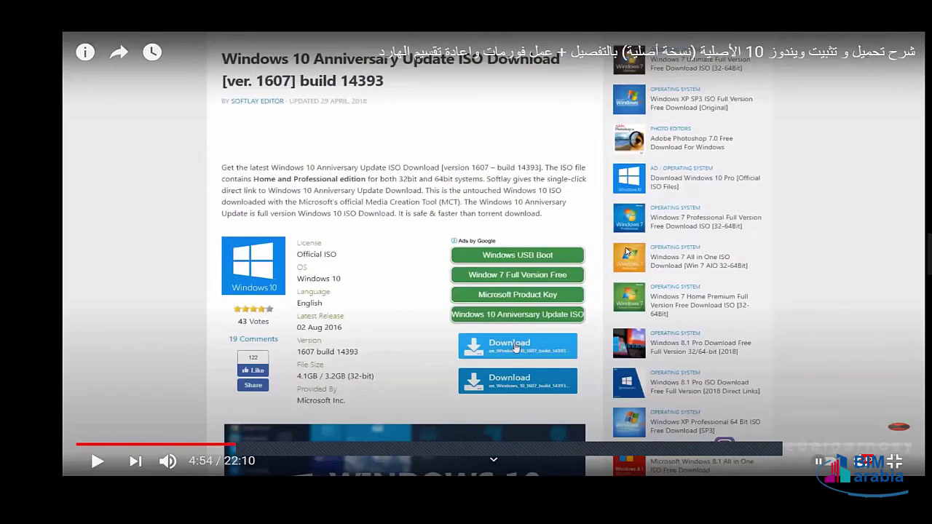
pyautogui.press('Right')
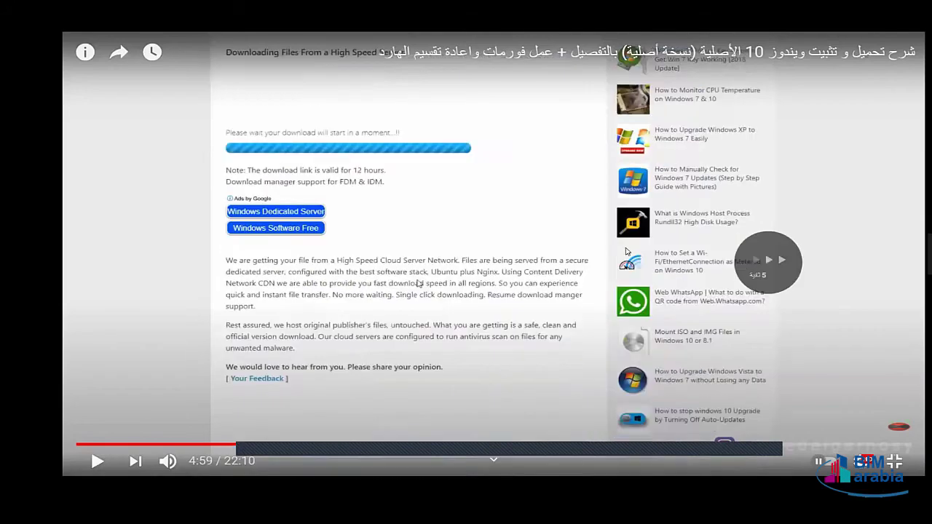
pyautogui.press('Right')
pyautogui.press('Right')
pyautogui.press('Right')
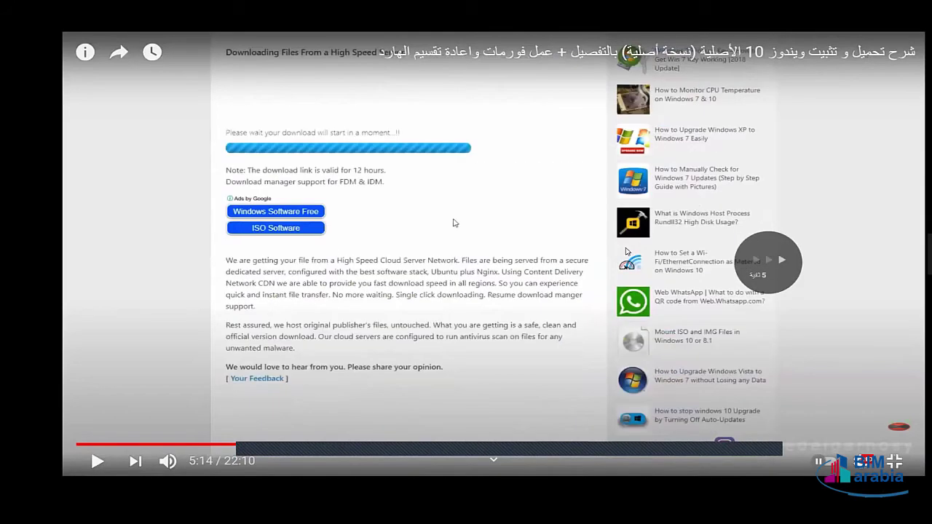
pyautogui.press('Right')
pyautogui.press('Right')
pyautogui.press('Right')
pyautogui.press('Right')
pyautogui.press('Right')
pyautogui.press('Right')
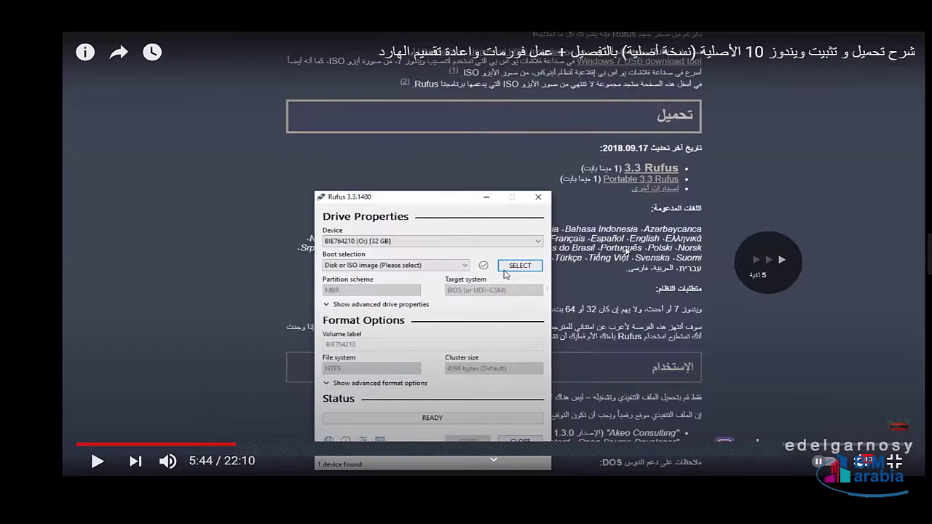
pyautogui.press('Right')
pyautogui.press('Right')
pyautogui.press('Right')
pyautogui.press('Right')
pyautogui.press('Right')
pyautogui.press('Right')
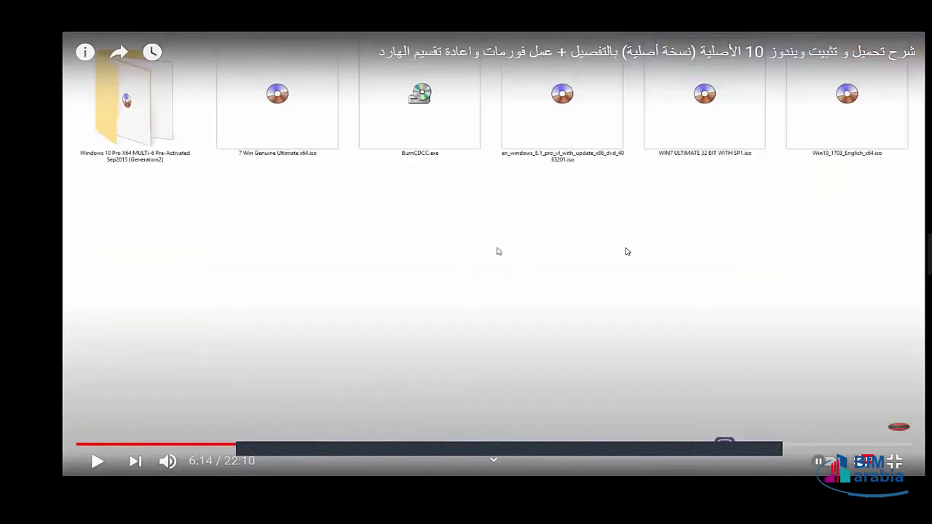
pyautogui.press('space')
# Exit full screen, pause the video at 6:18, and minimise Chrome to reveal Windows 10 Setup.
pyautogui.press('Escape')
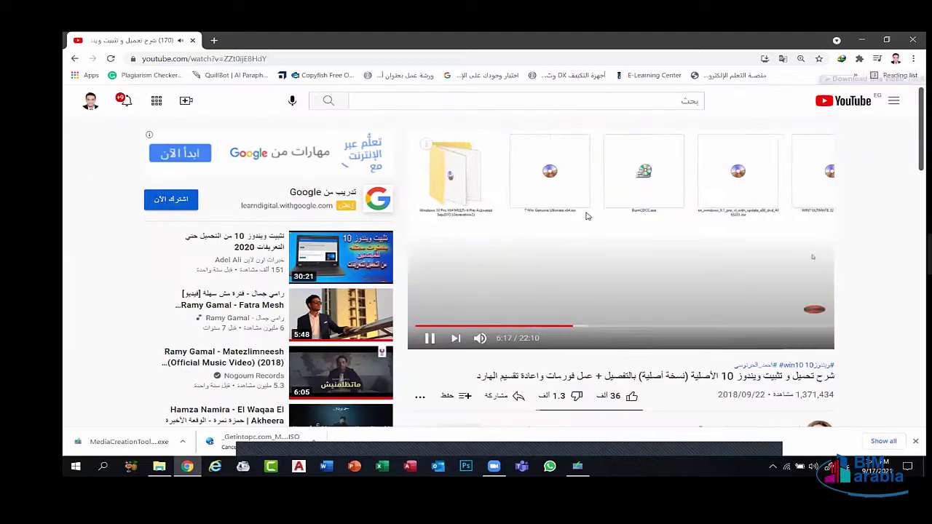
pyautogui.press('space')
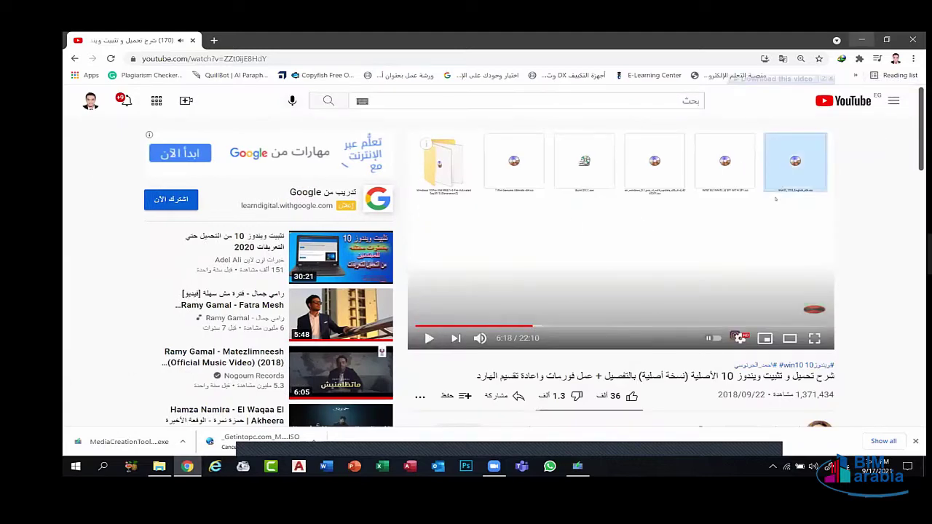
pyautogui.press('super+Down')
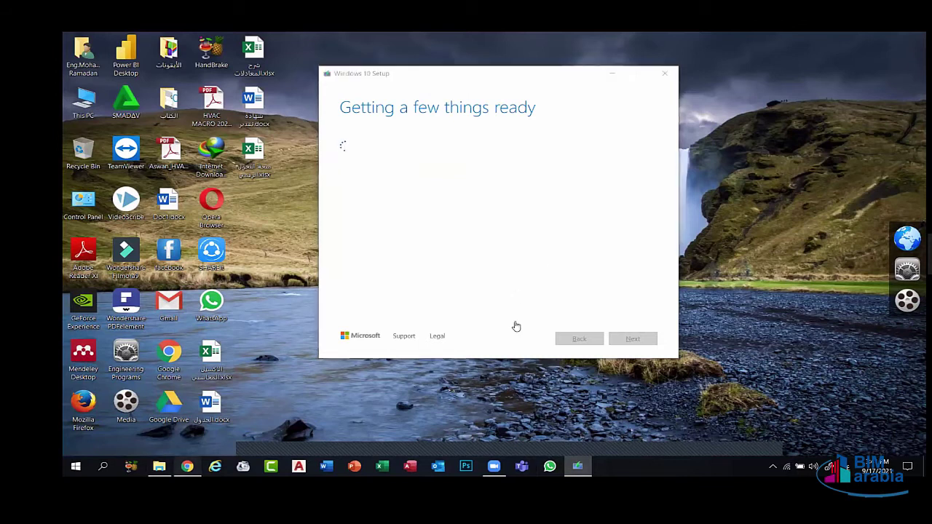
# Return to the Chrome window with the YouTube tutorial while Setup keeps getting ready.
pyautogui.hotkey('alt', 'Tab')
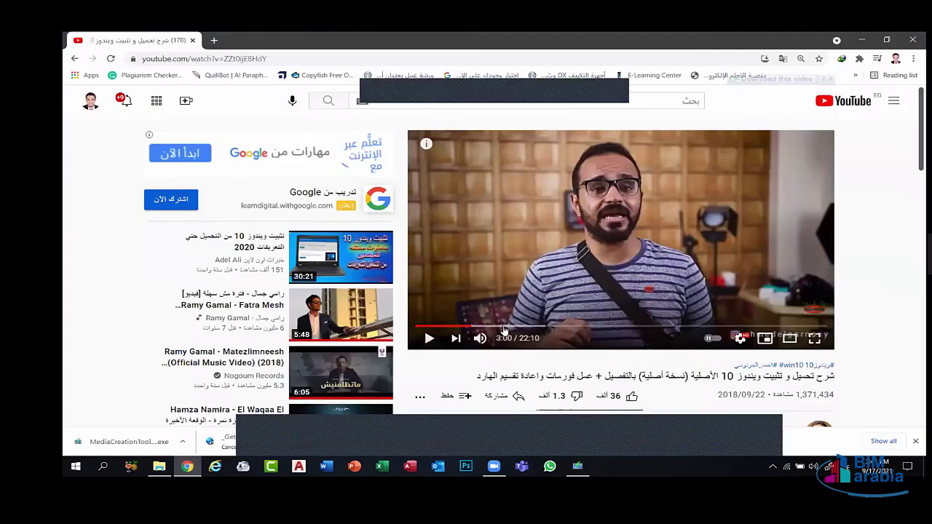
# Jump the tutorial to the download step in full screen, skip ahead, and pause.
pyautogui.click(525, 329)
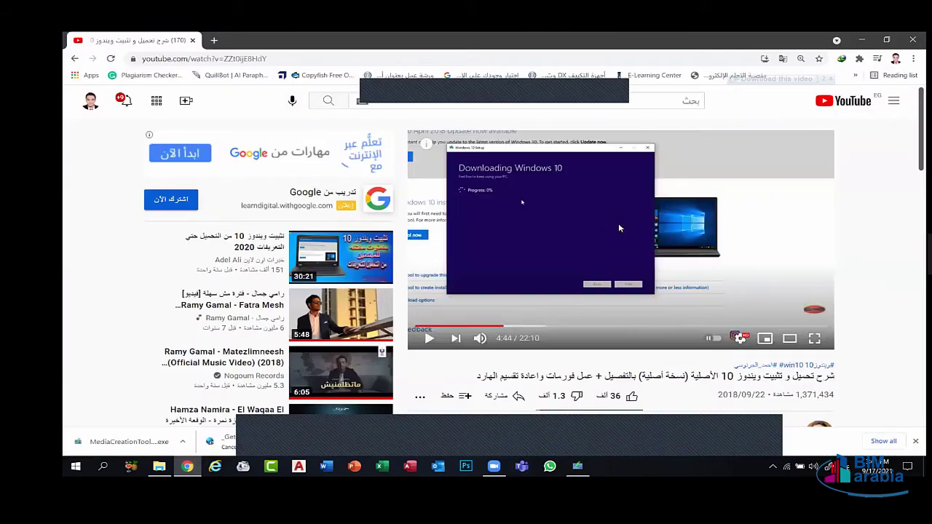
pyautogui.click(815, 338)
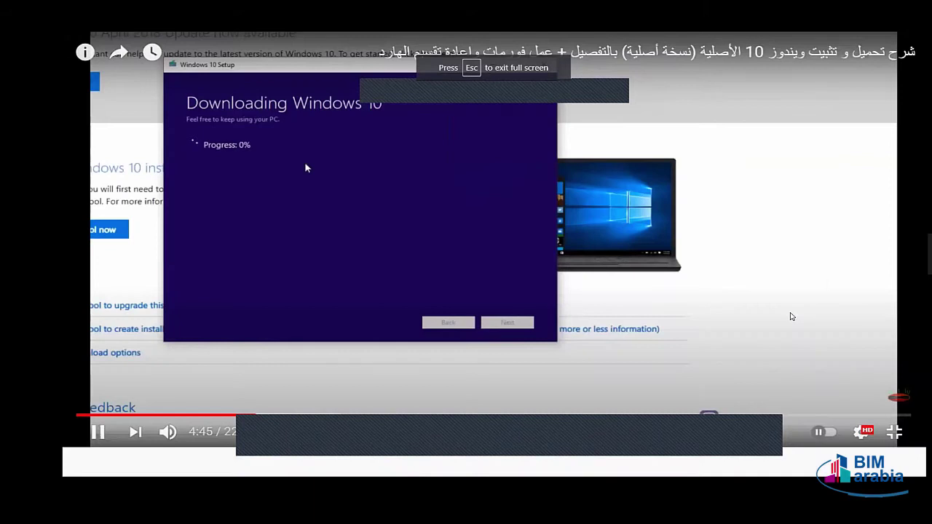
pyautogui.press('Right')
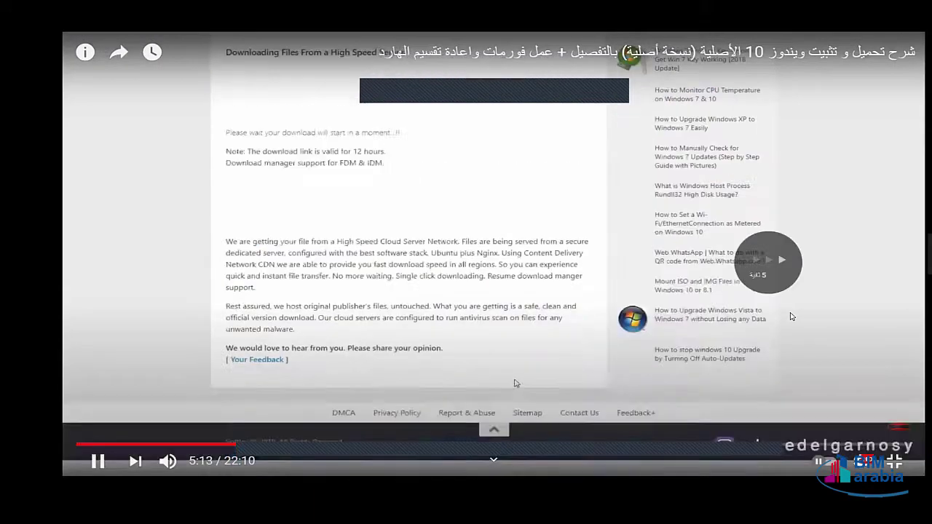
pyautogui.press('Right')
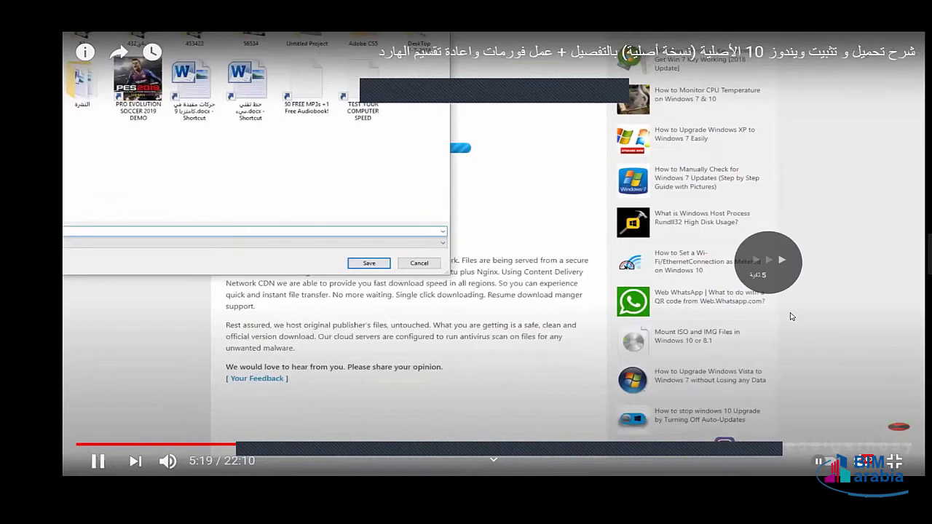
pyautogui.press('Right')
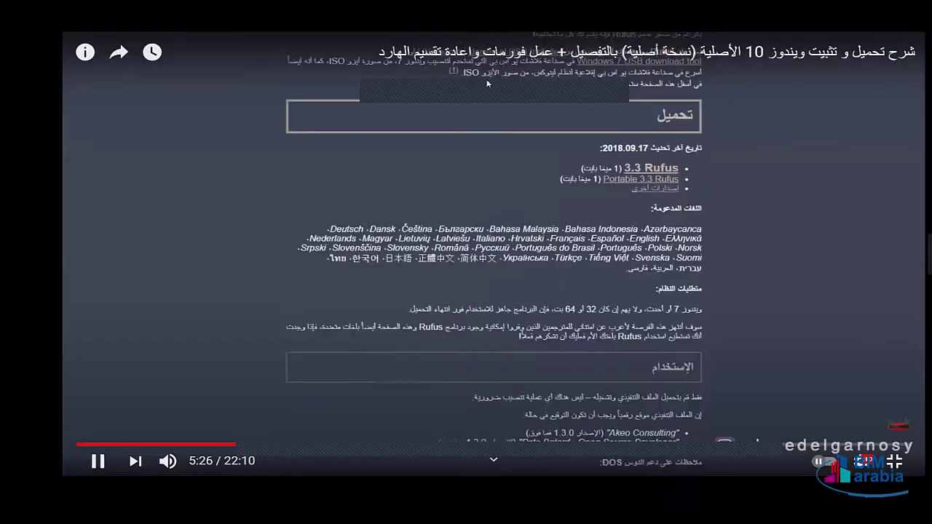
pyautogui.click(649, 173)
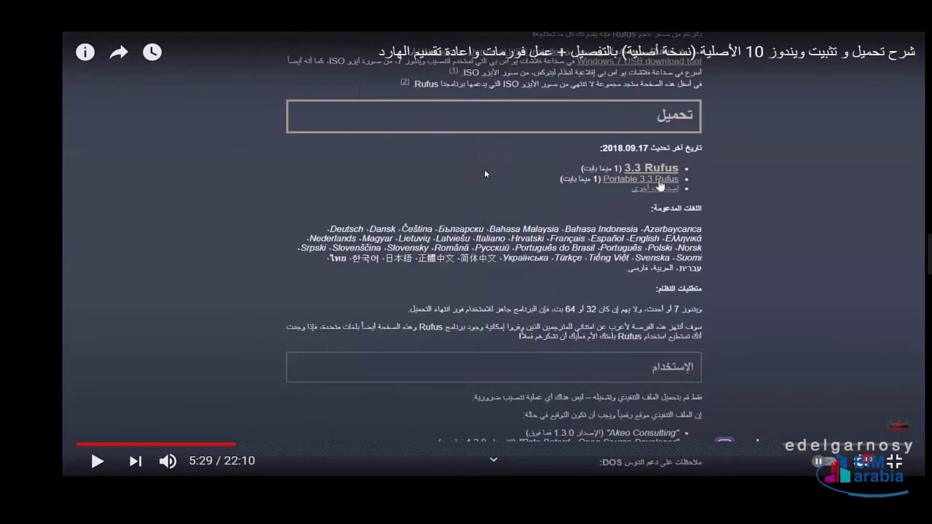
# Fine-tune playback past 5:31 to around 6:14, then leave full-screen view.
pyautogui.press('space')
pyautogui.press('Right')
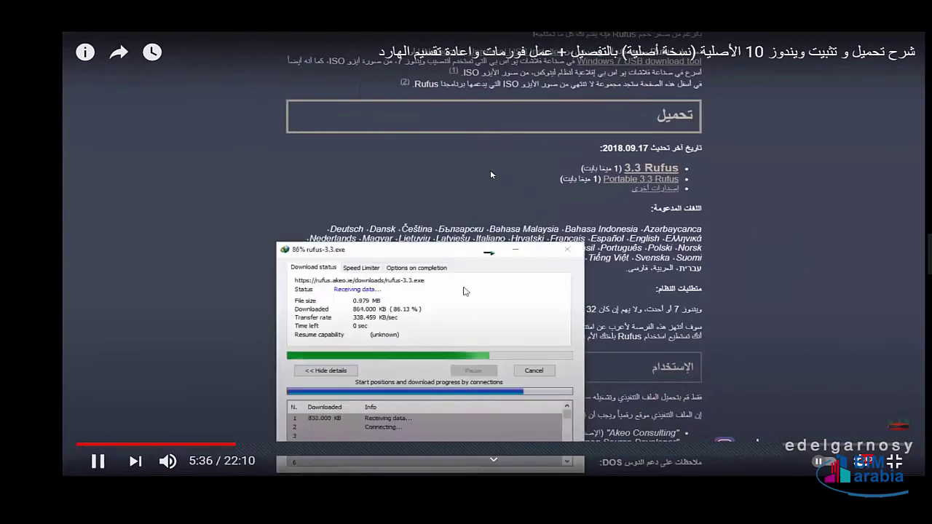
pyautogui.press('Right')
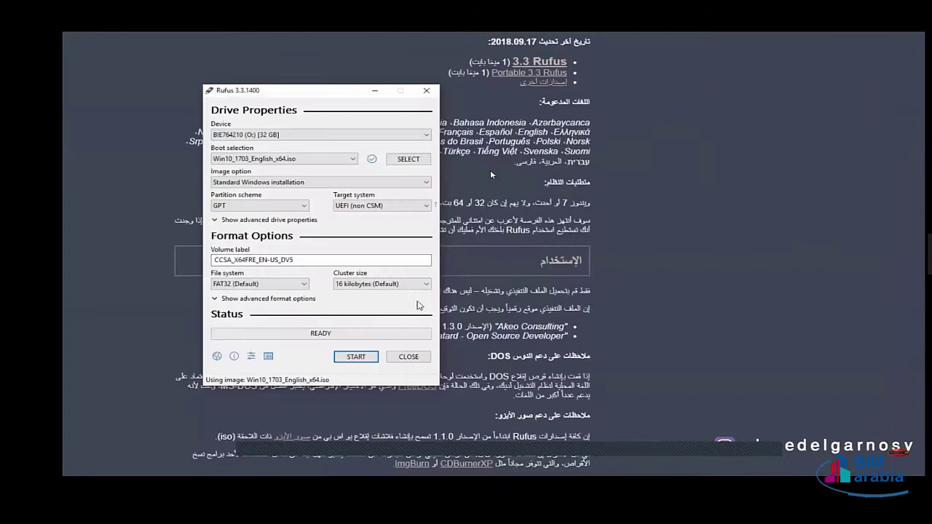
pyautogui.doubleClick(171, 262)
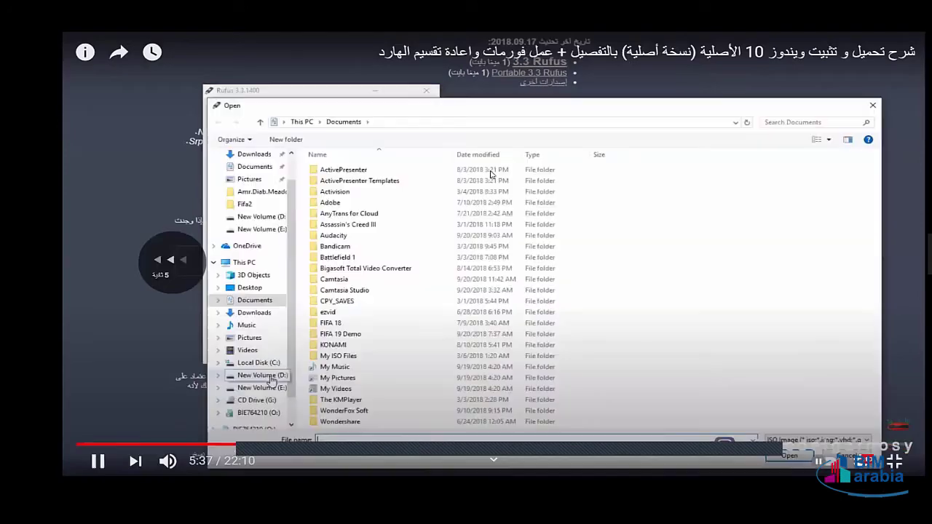
pyautogui.doubleClick(171, 262)
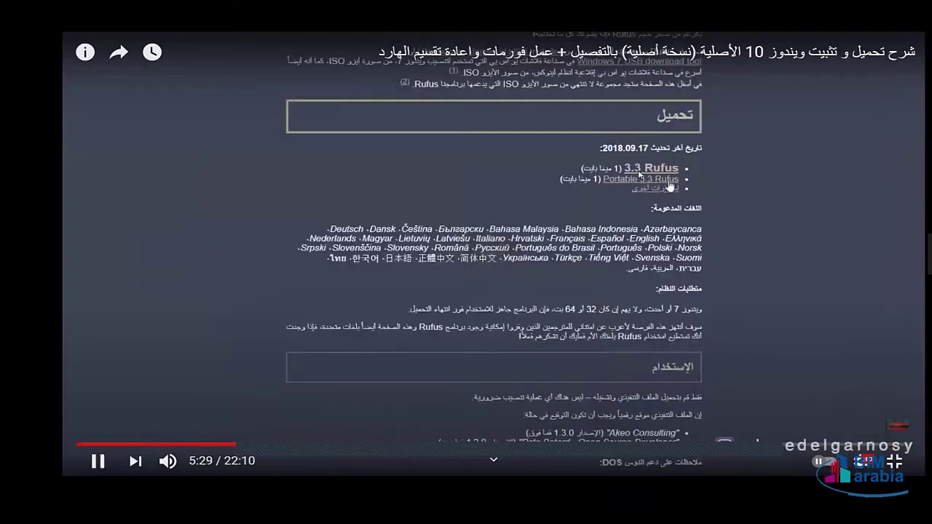
pyautogui.press('space')
pyautogui.press('space')
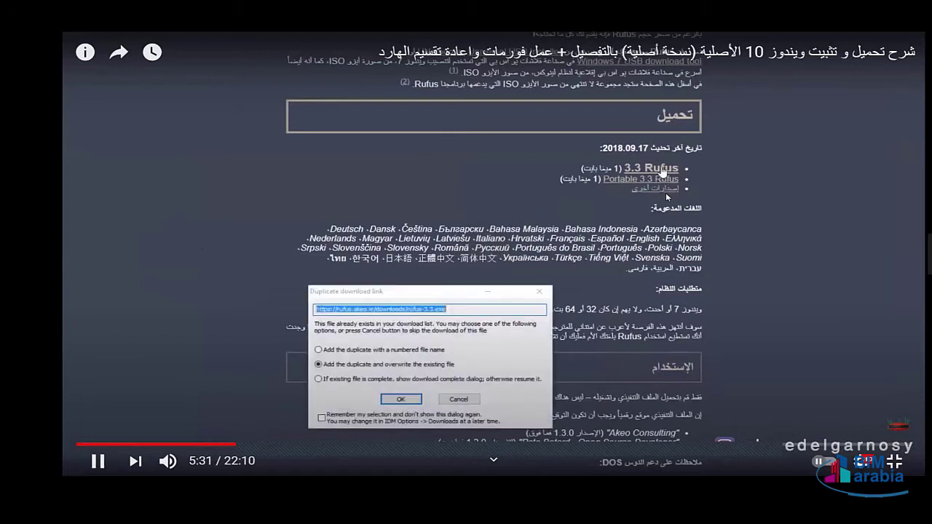
pyautogui.press('Right')
pyautogui.press('Right')
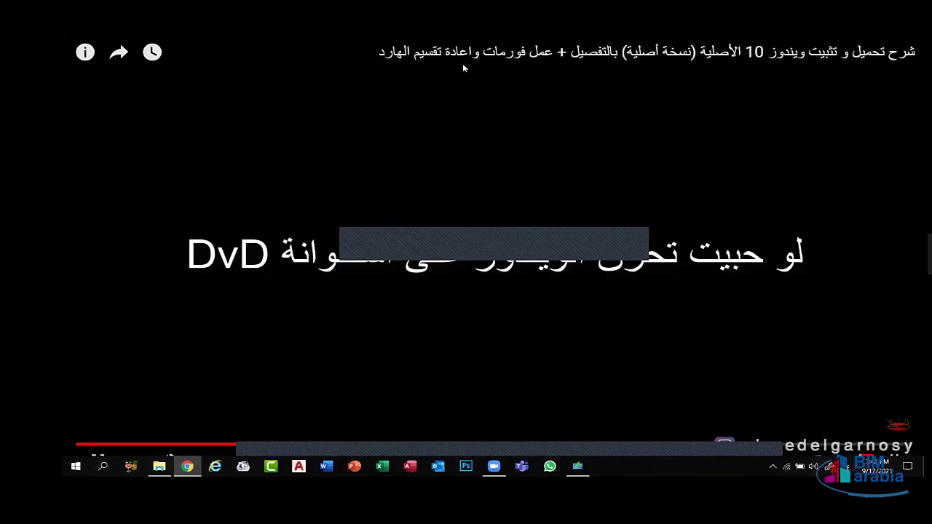
pyautogui.doubleClick(405, 131)
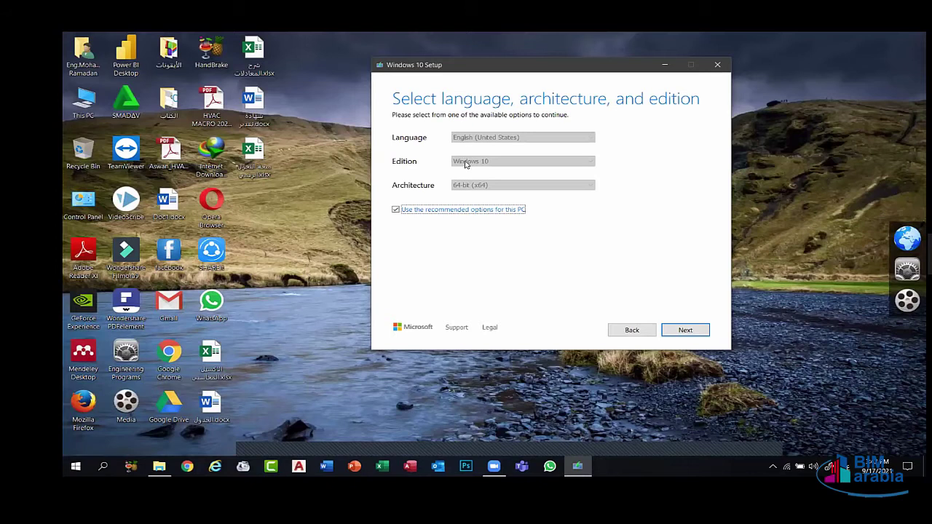
# Untick the recommended options, keep English (United States), and choose ISO file as the media.
pyautogui.click(466, 138)
pyautogui.click(469, 186)
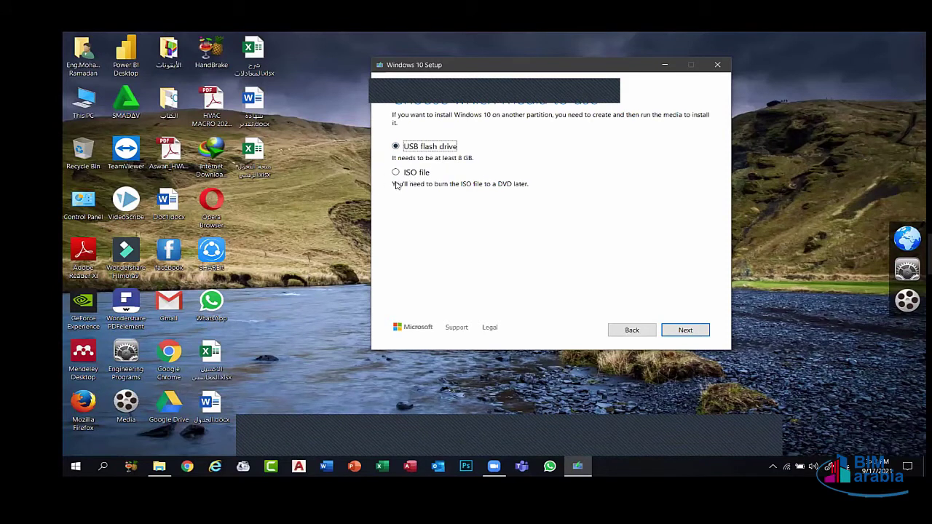
pyautogui.press('Down')
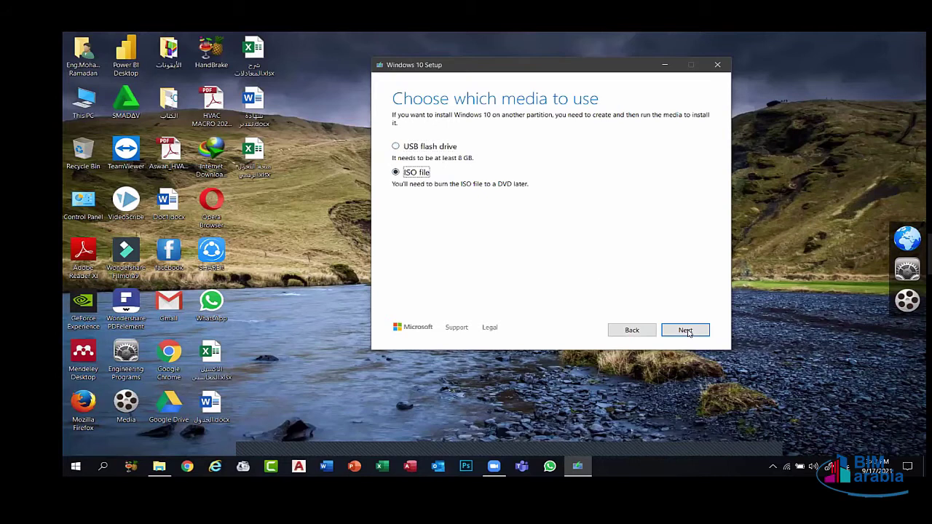
pyautogui.click(688, 332)
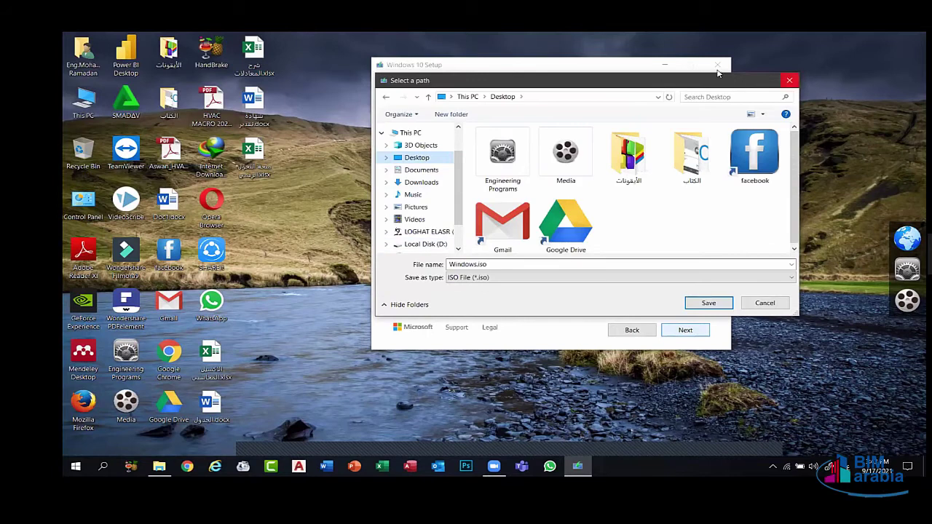
# Cancel the ISO save-location dialog and quit Windows 10 Setup.
pyautogui.press('Escape')
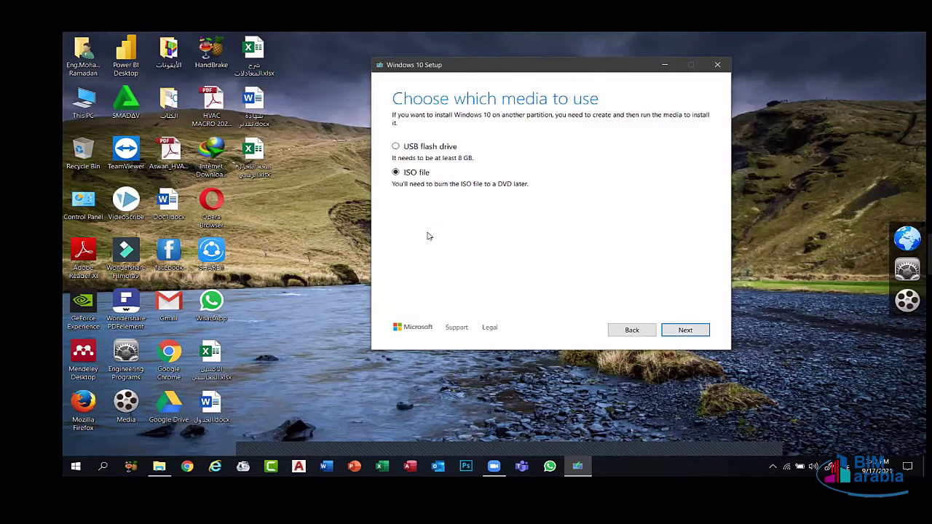
pyautogui.hotkey('alt', 'F4')
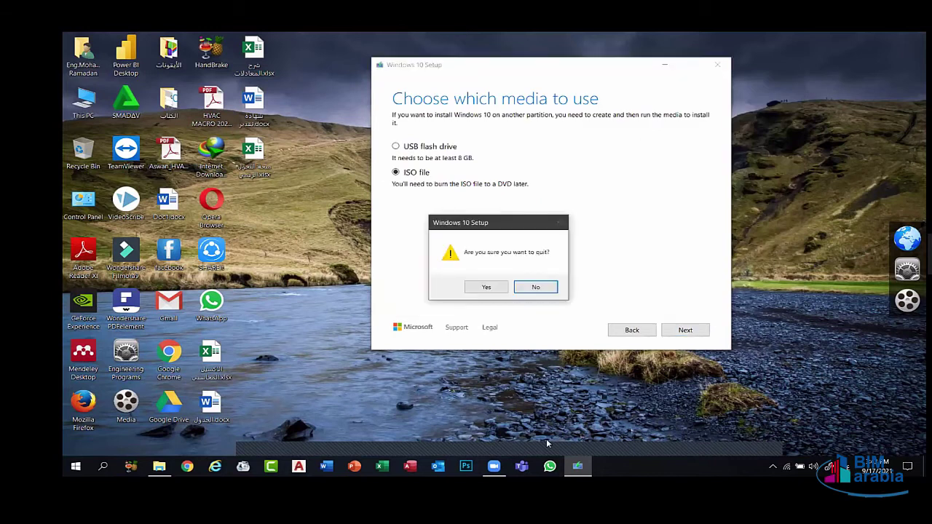
pyautogui.press('Return')
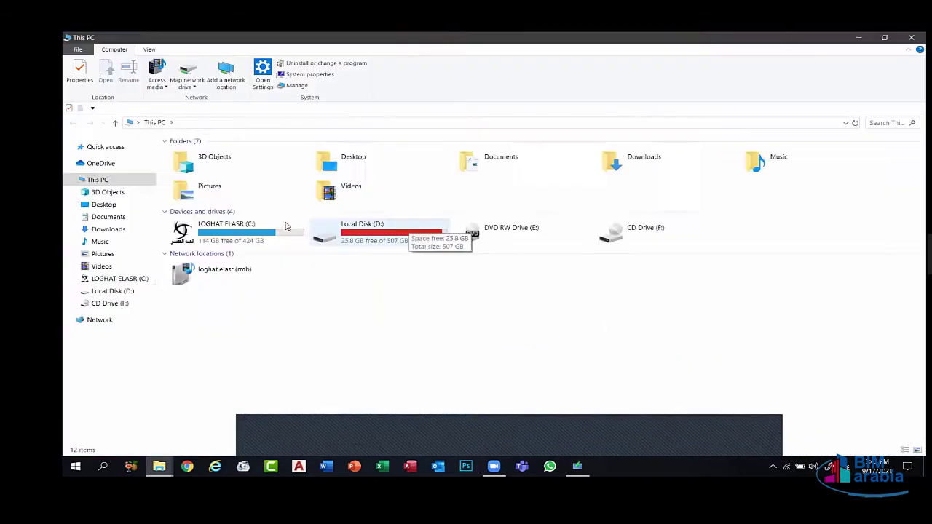
# Open the user's personal folder on the LOGHAT ELASR (C:) drive.
pyautogui.doubleClick(286, 226)
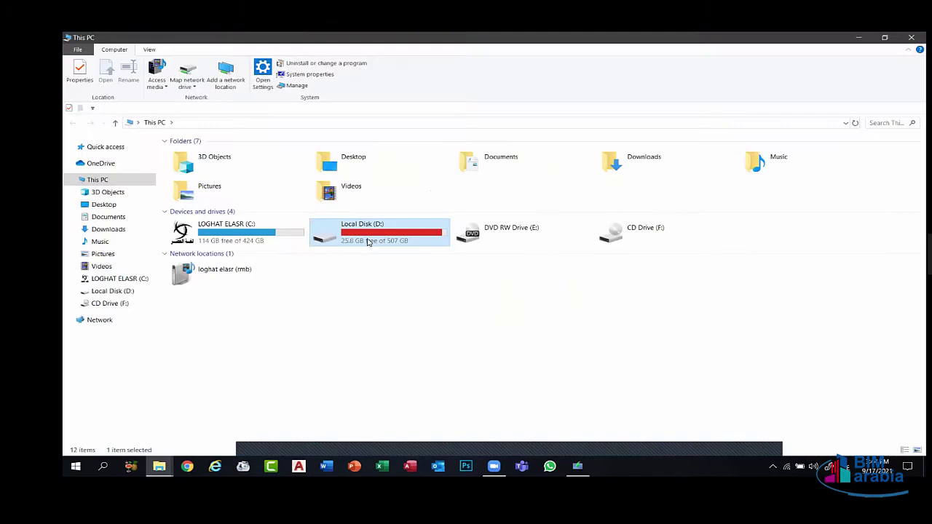
pyautogui.doubleClick(368, 243)
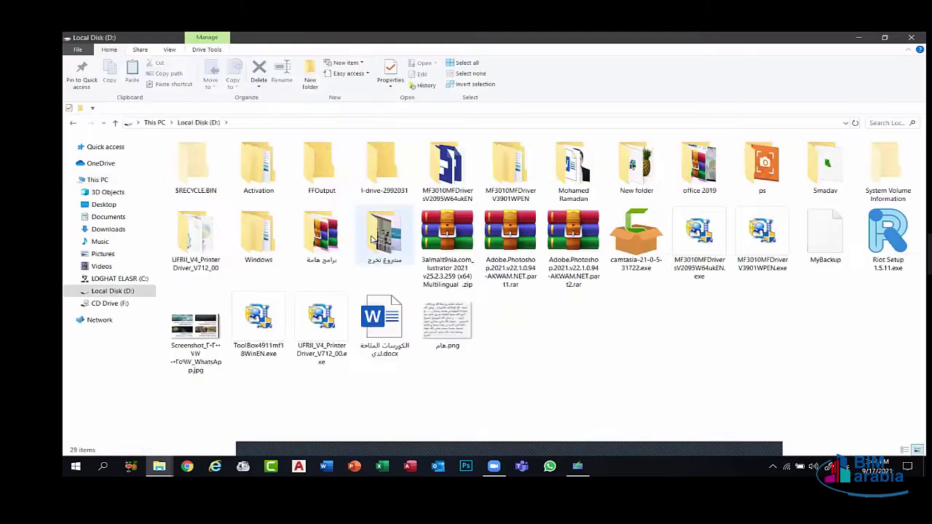
pyautogui.press('BackSpace')
pyautogui.doubleClick(277, 238)
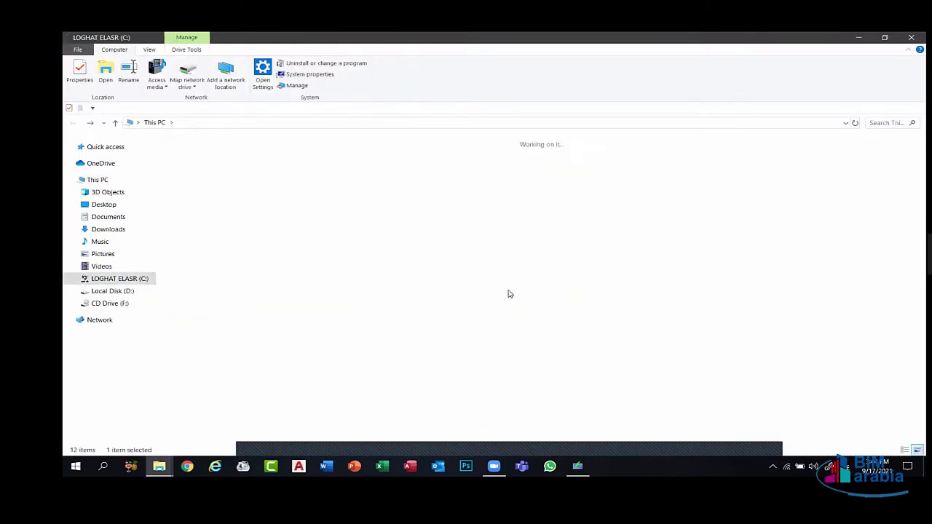
pyautogui.click(637, 237)
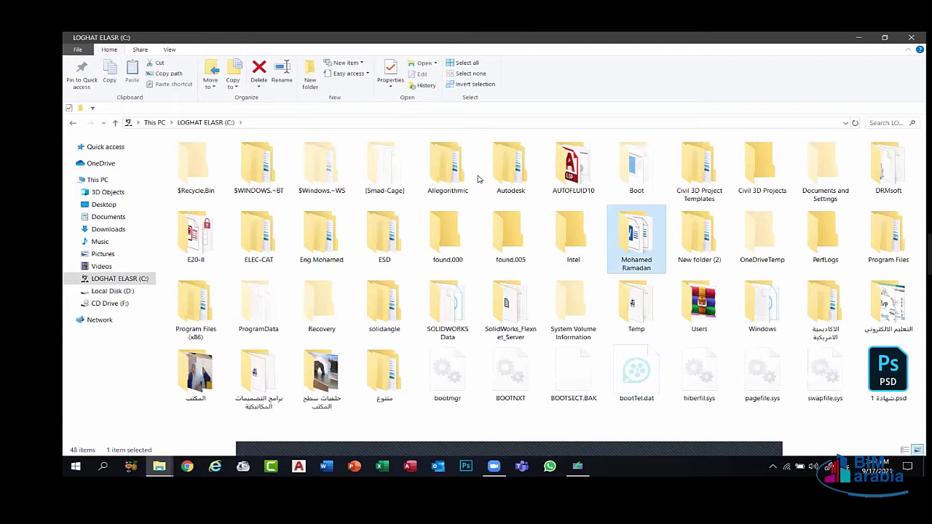
pyautogui.press('Return')
# Go into منحة التحول الرقمي الدفعة الأولى > ملفات متنوعة and open 'طريقة تثبيت نسخة ويندوز 10.pptx'.
pyautogui.doubleClick(637, 171)
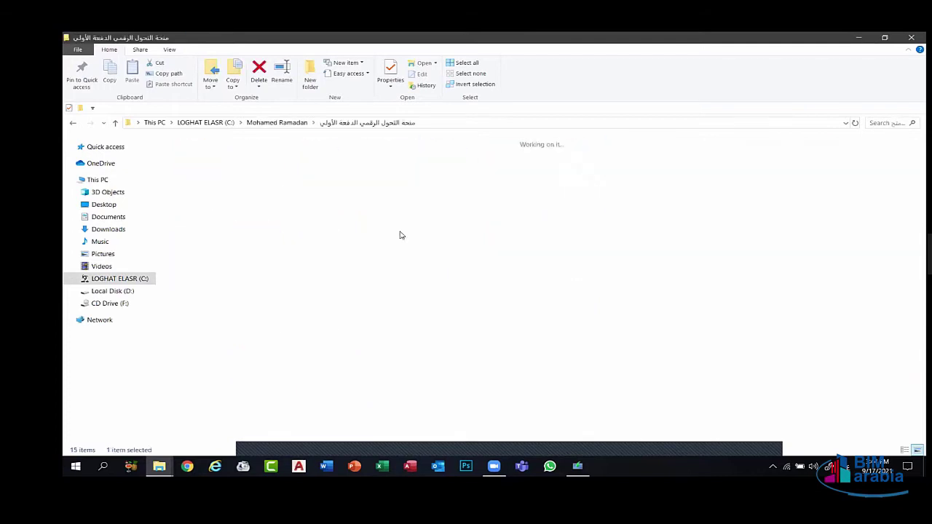
pyautogui.doubleClick(410, 241)
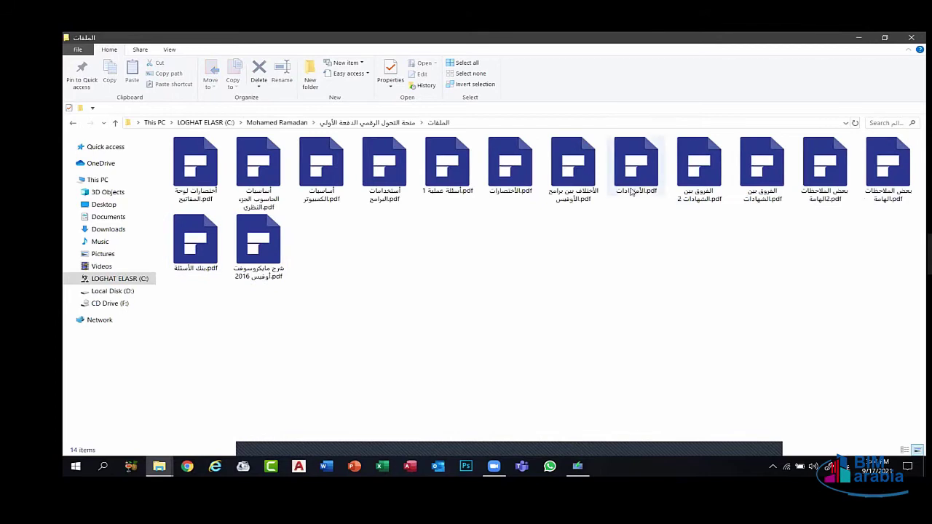
pyautogui.click(70, 127)
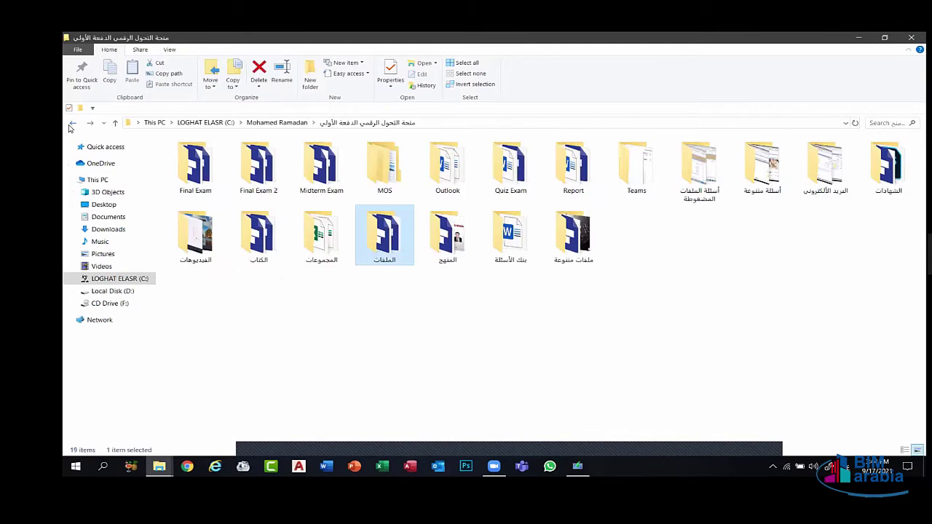
pyautogui.doubleClick(560, 252)
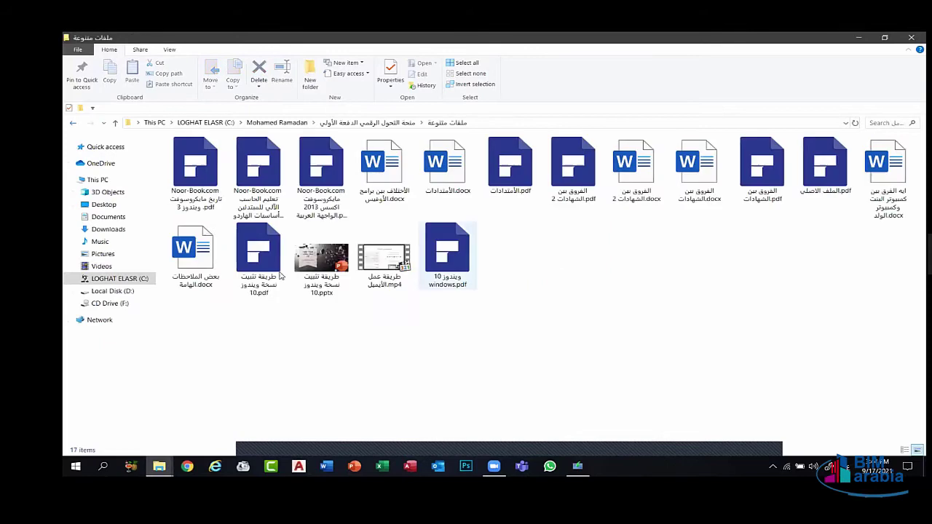
pyautogui.click(306, 274)
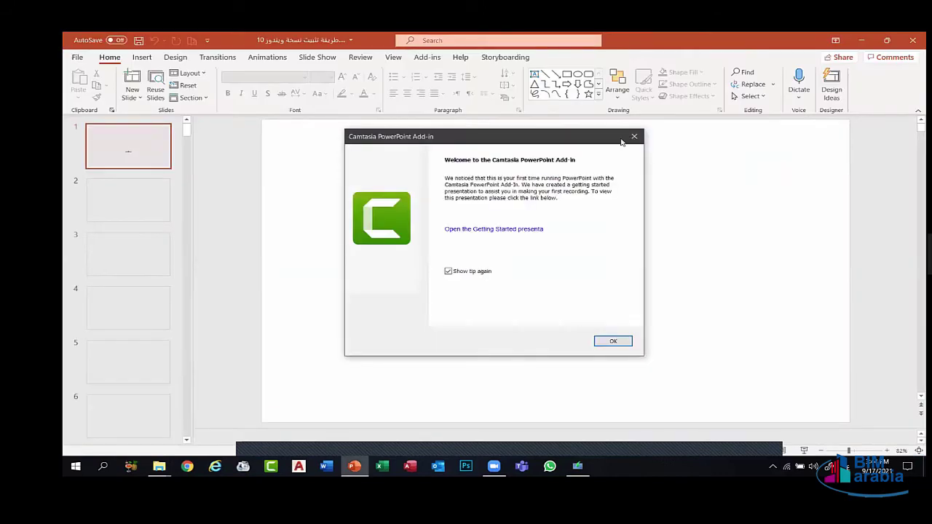
# Dismiss the Camtasia welcome message and advance to the Windows 10 ISO slide.
pyautogui.click(634, 138)
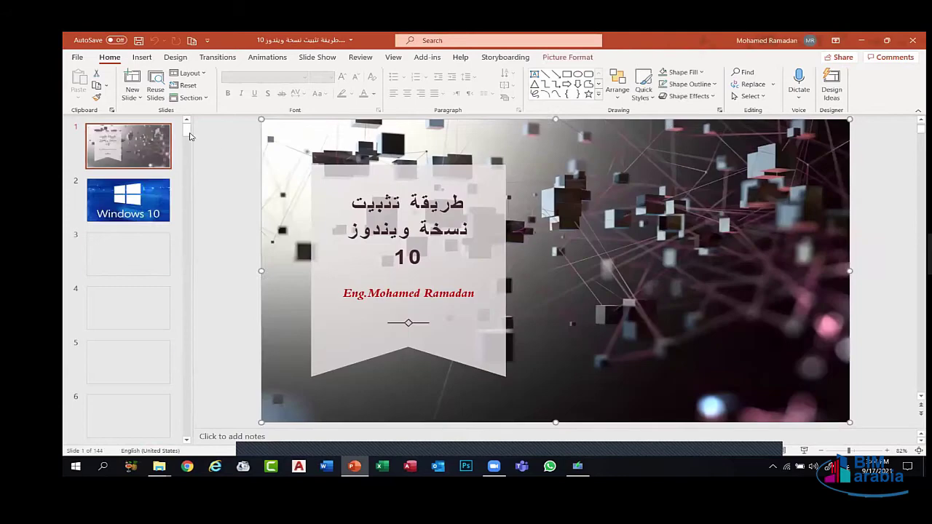
pyautogui.moveTo(186, 132); pyautogui.dragTo(187, 159)
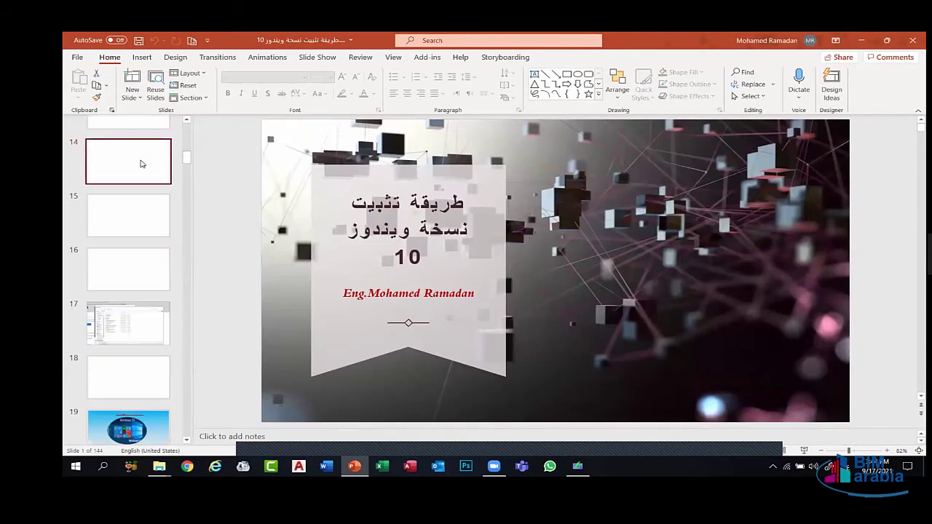
pyautogui.press('Down')
pyautogui.press('Down')
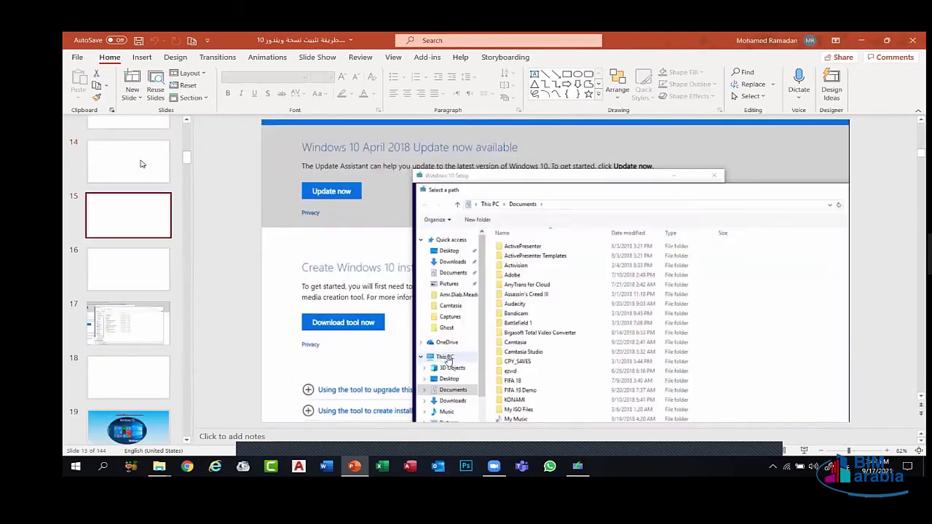
pyautogui.press('Down')
pyautogui.press('Down')
pyautogui.press('Down')
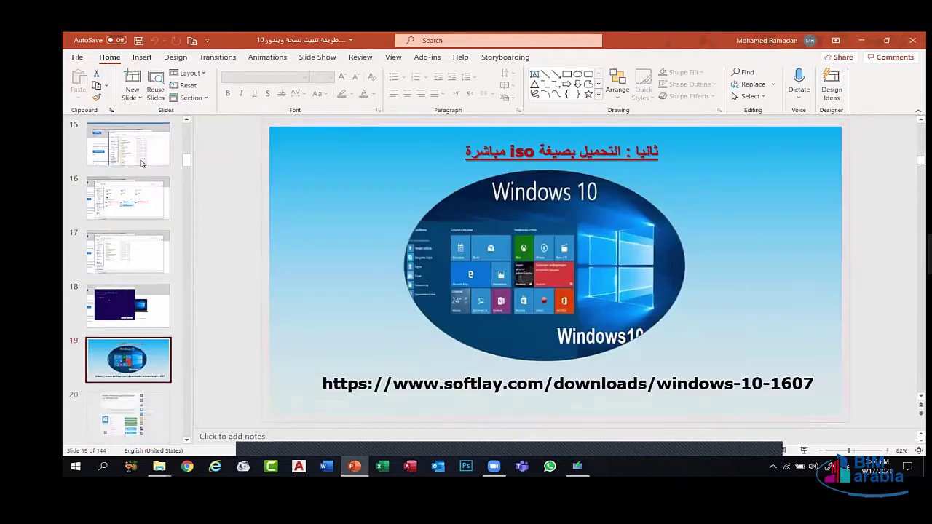
# Step through the Softlay, Rufus and setup-file slides to the Acer laptop keyboard photo.
pyautogui.press('Down')
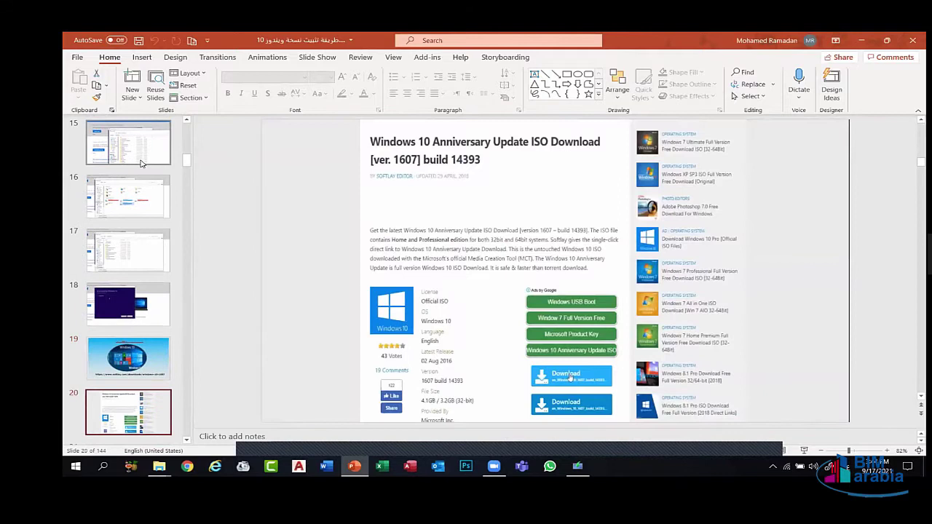
pyautogui.press('Down')
pyautogui.press('Down')
pyautogui.press('Down')
pyautogui.press('Down')
pyautogui.press('Down')
pyautogui.press('Down')
pyautogui.press('Down')
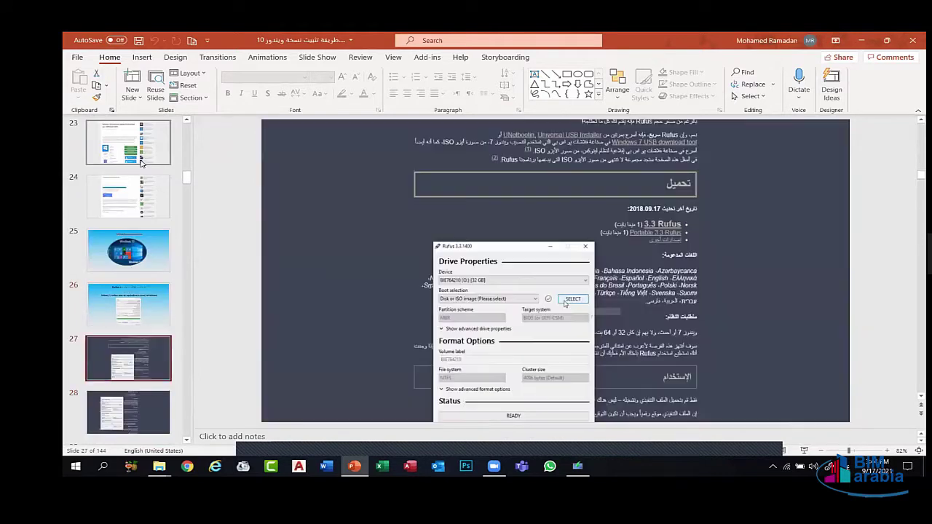
pyautogui.press('Down')
pyautogui.press('Down')
pyautogui.press('Down')
pyautogui.press('Down')
pyautogui.press('Down')
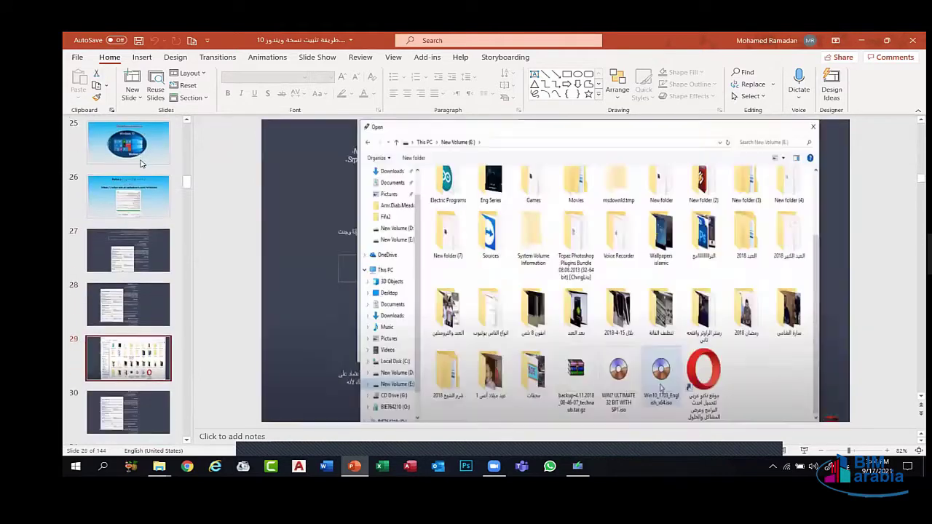
pyautogui.press('Down')
pyautogui.press('Down')
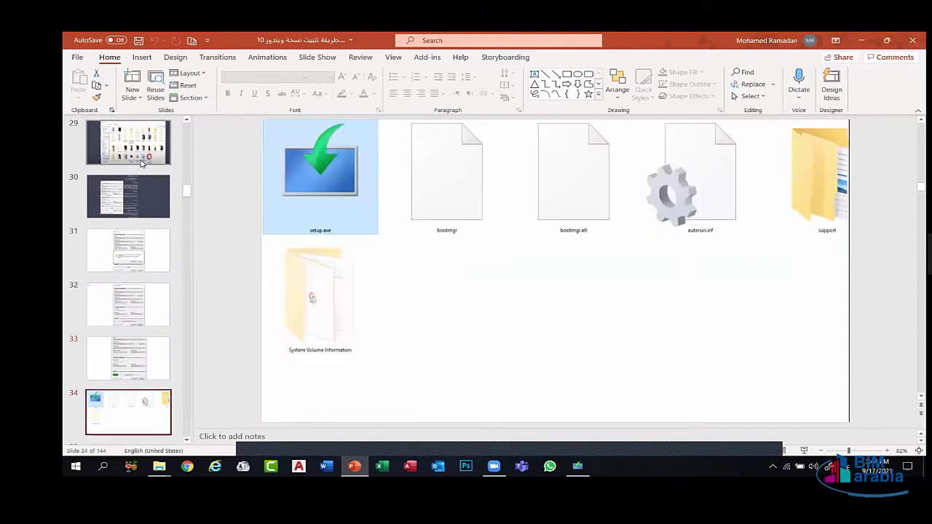
pyautogui.press('Down')
pyautogui.press('Down')
pyautogui.press('Down')
pyautogui.press('Down')
pyautogui.press('Down')
pyautogui.press('Down')
pyautogui.press('Down')
pyautogui.press('Down')
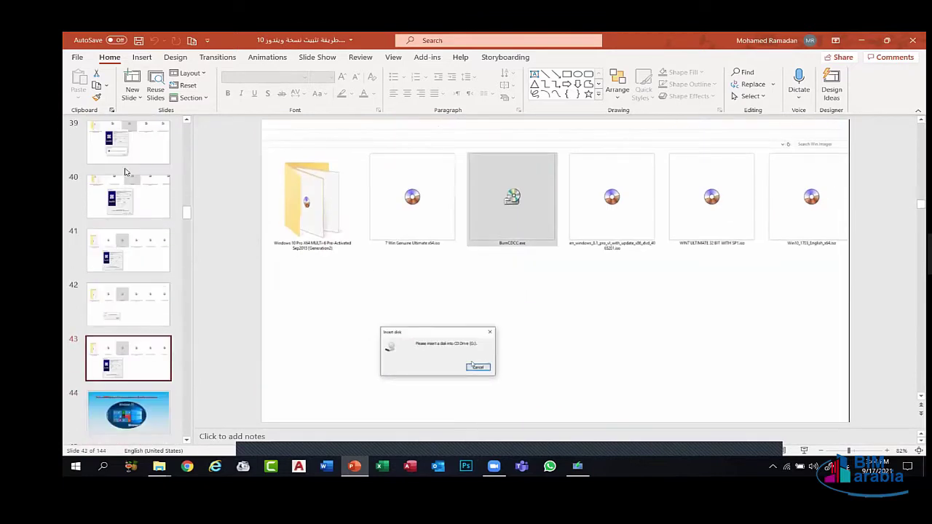
pyautogui.press('Down')
pyautogui.press('Down')
pyautogui.press('Down')
pyautogui.press('Down')
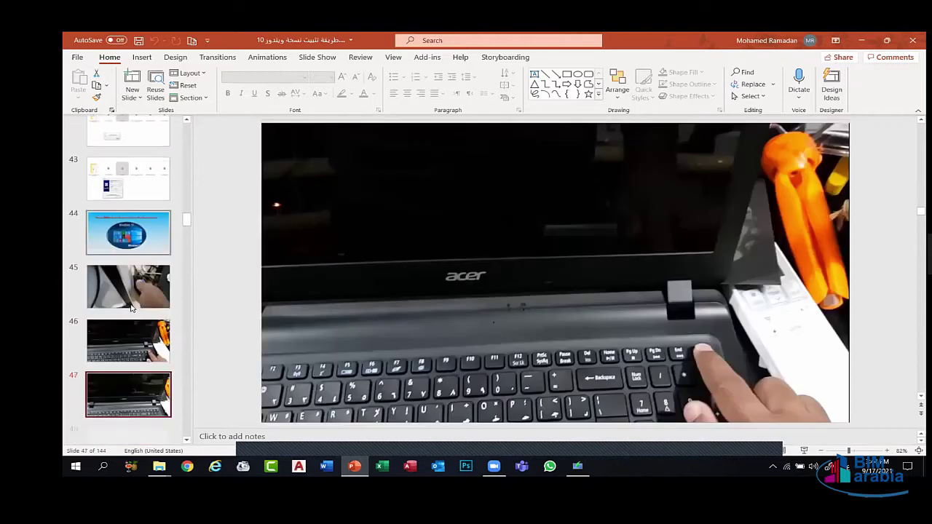
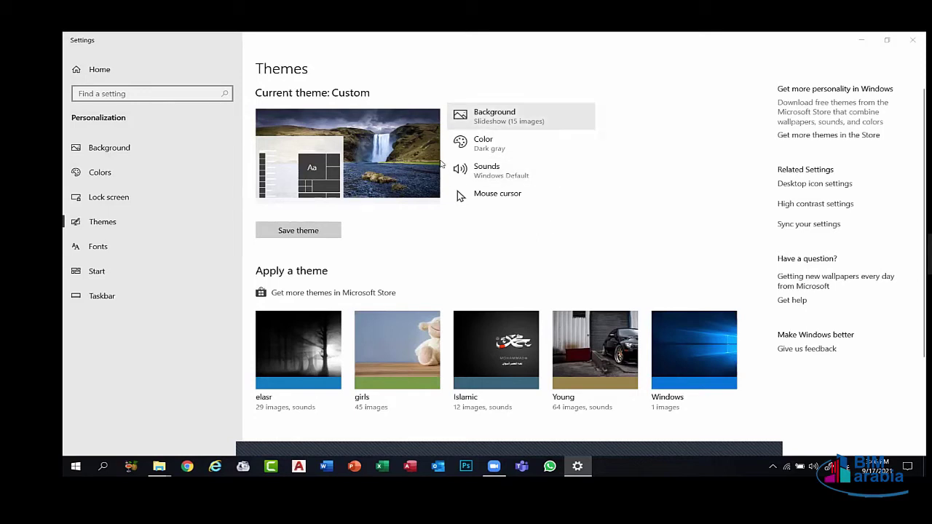
# Turn on the Network icon in Desktop Icon Settings, apply it, and close Settings.
pyautogui.click(114, 226)
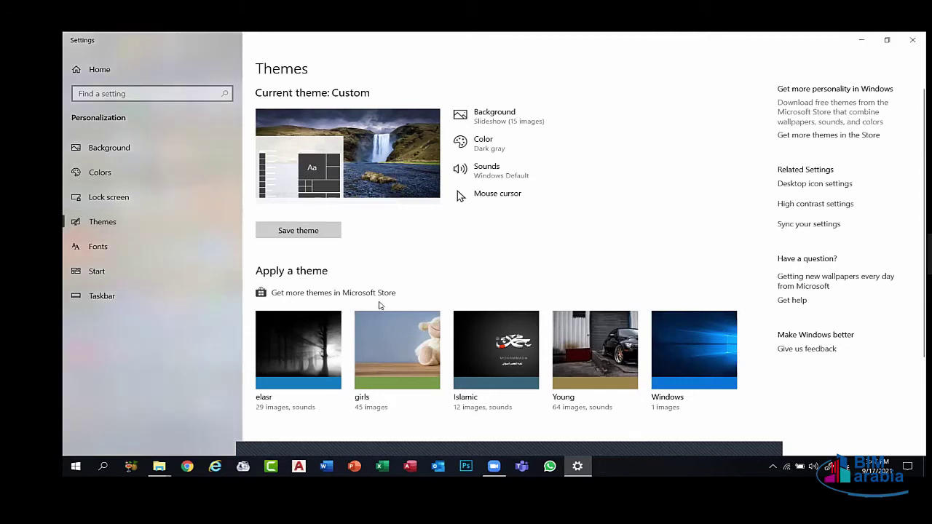
pyautogui.scroll(-1, 611, 377)
pyautogui.scroll(-3, 495, 291)
pyautogui.scroll(4, 495, 291)
pyautogui.click(814, 185)
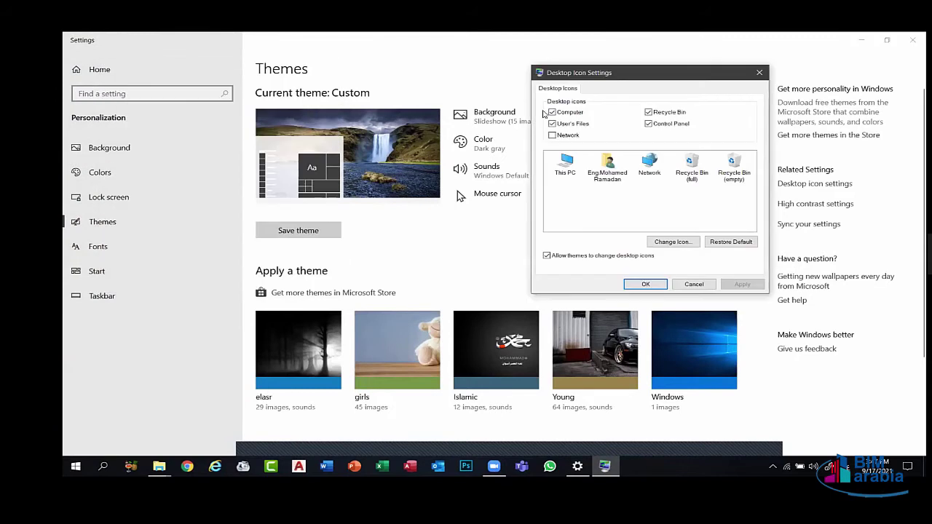
pyautogui.click(397, 133)
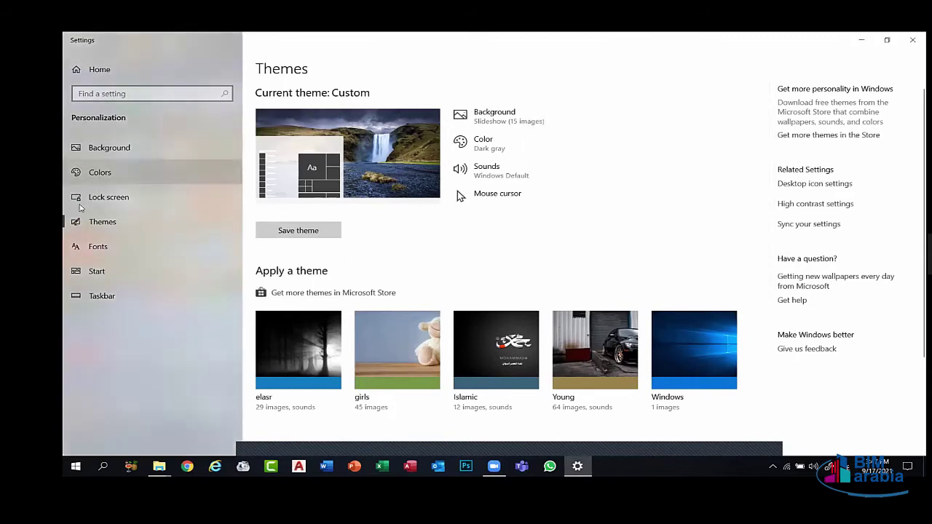
pyautogui.click(808, 189)
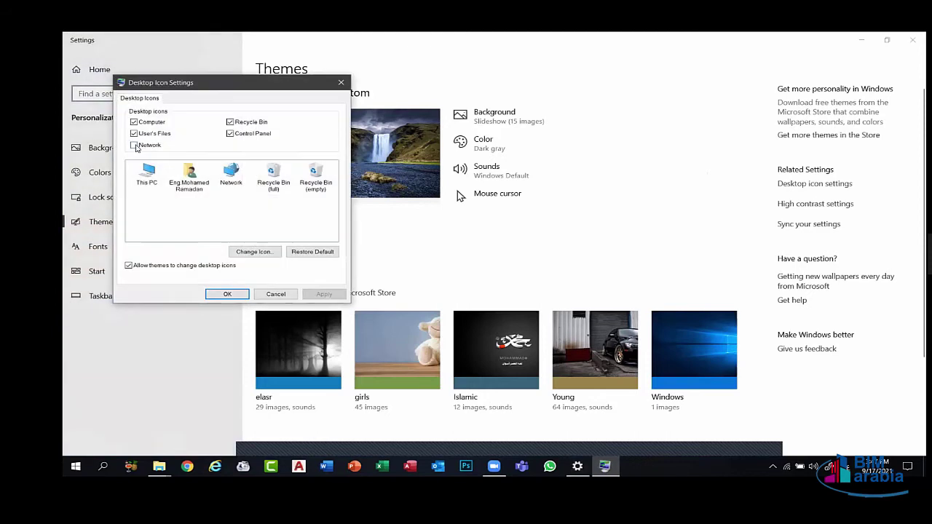
pyautogui.click(134, 145)
pyautogui.click(324, 294)
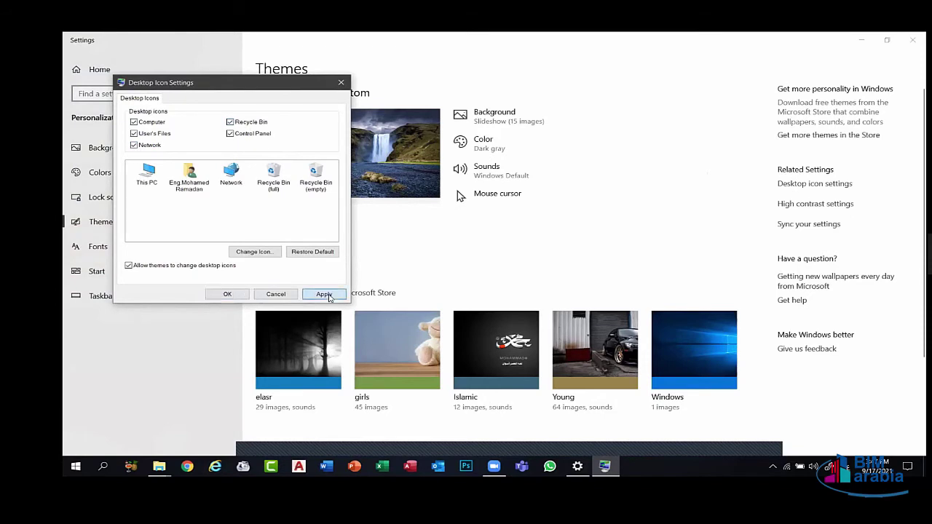
pyautogui.click(228, 295)
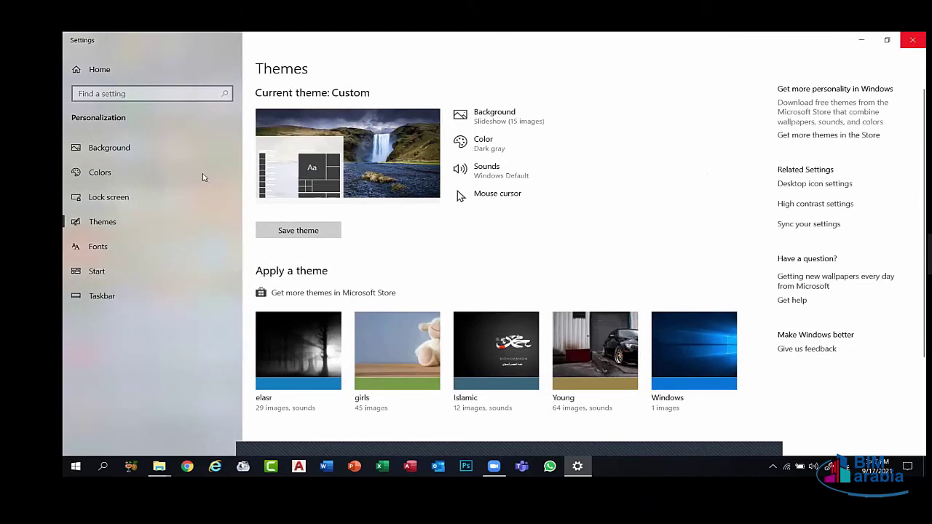
pyautogui.hotkey('alt', 'F4')
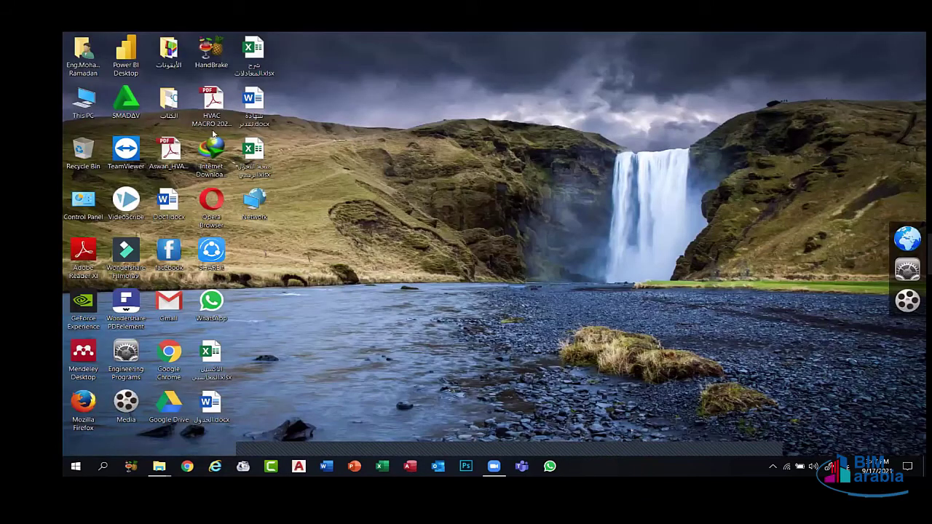
# Refresh the desktop so the new Network icon appears.
pyautogui.rightClick(397, 111)
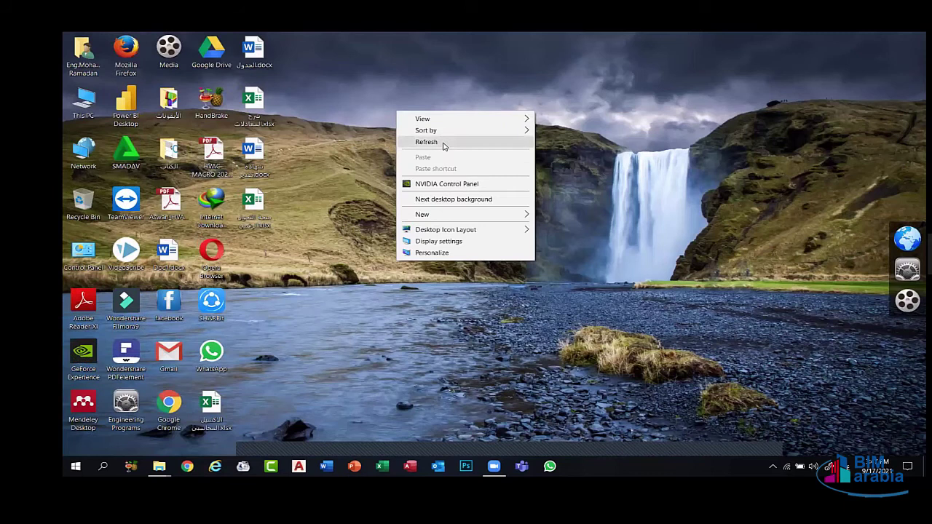
pyautogui.click(426, 142)
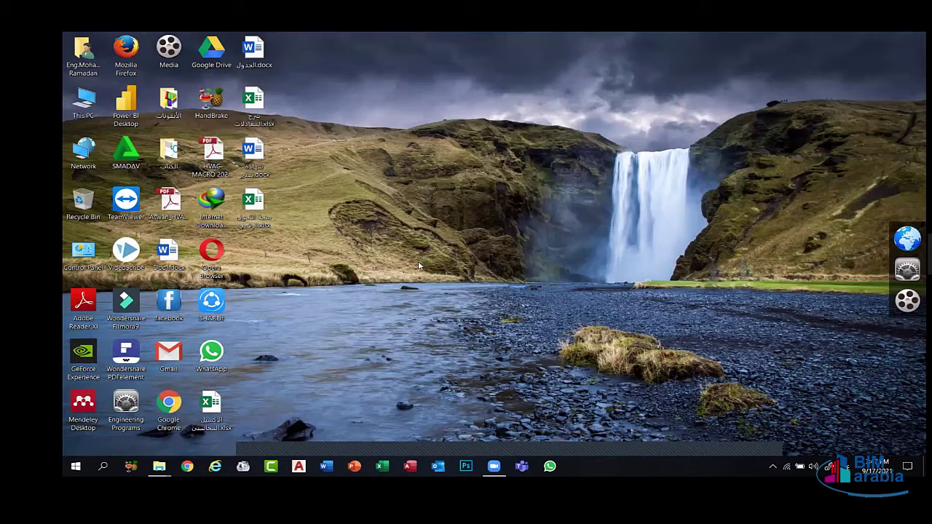
pyautogui.rightClick(367, 228)
pyautogui.click(566, 448)
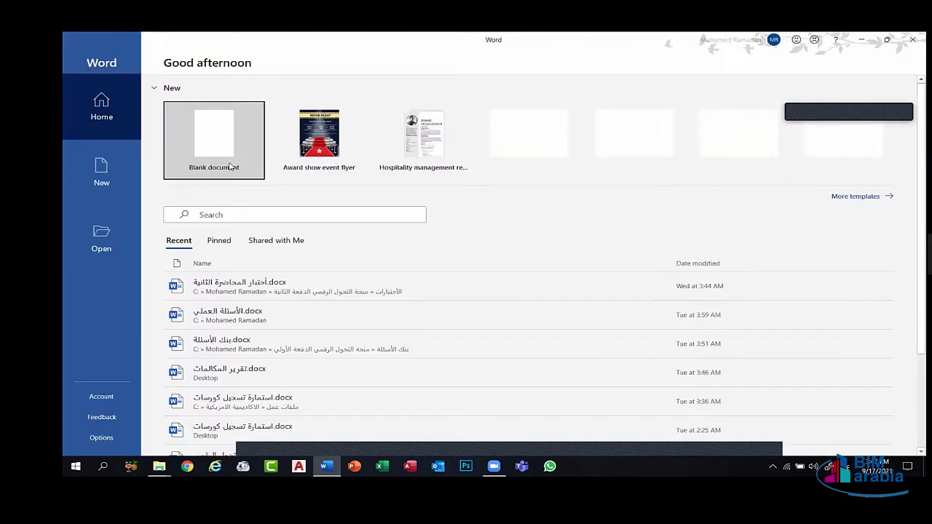
# Create a blank Word document, glance at the File page, then launch PowerPoint.
pyautogui.click(229, 166)
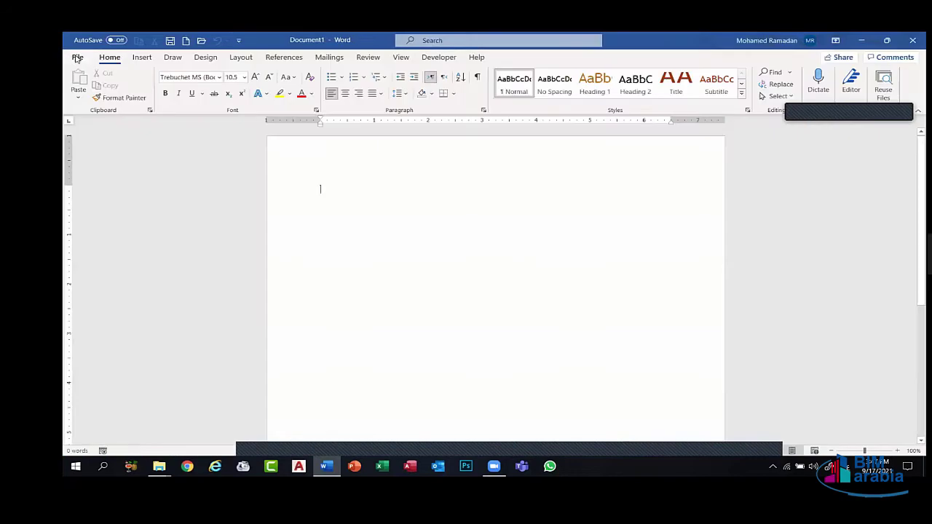
pyautogui.click(77, 58)
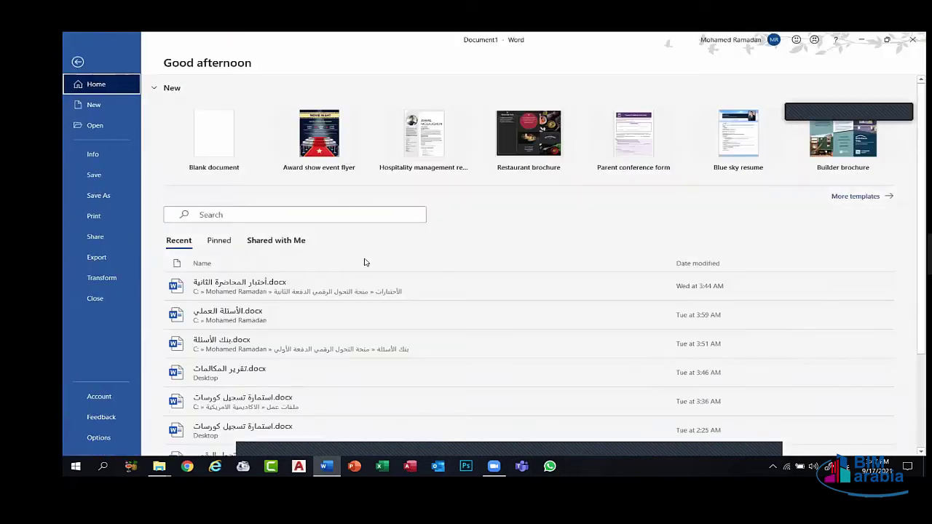
pyautogui.press('Escape')
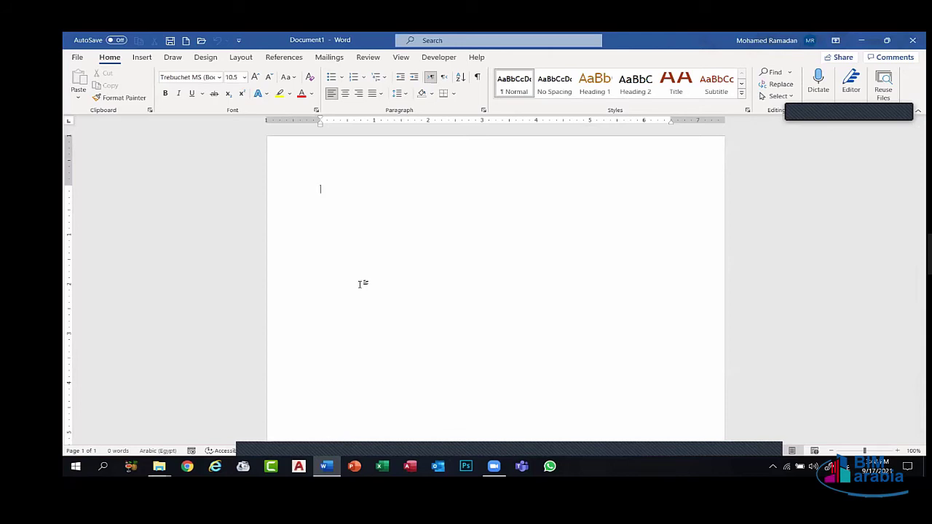
pyautogui.click(354, 466)
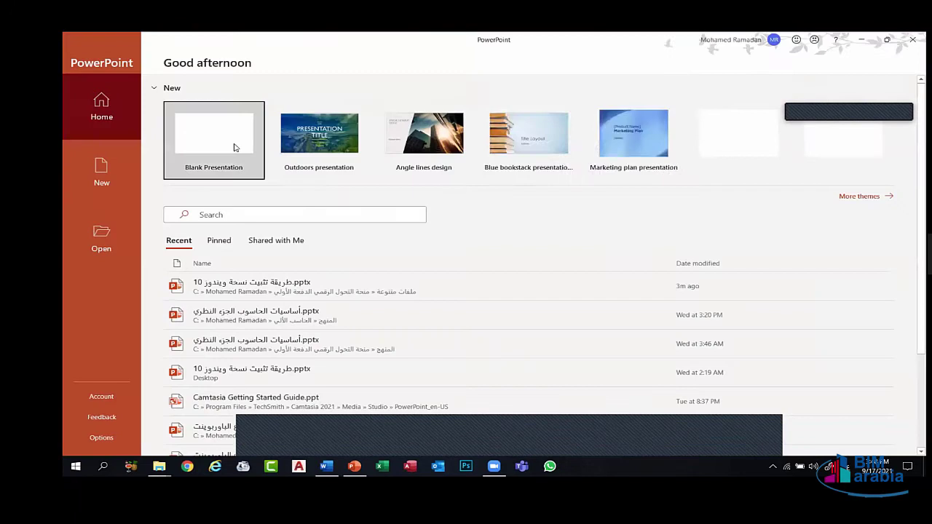
# Create the blank presentation Presentation2, dismissing the Camtasia message, then return to Word.
pyautogui.click(234, 143)
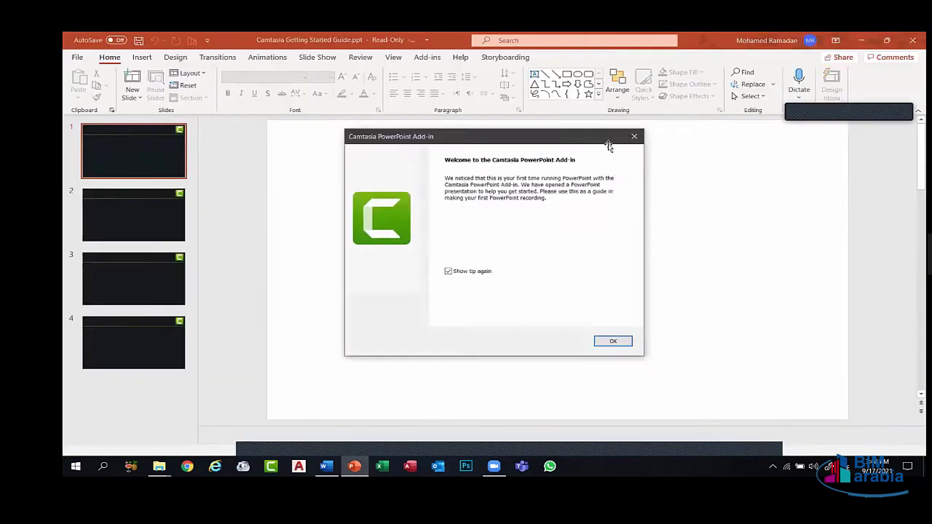
pyautogui.click(633, 136)
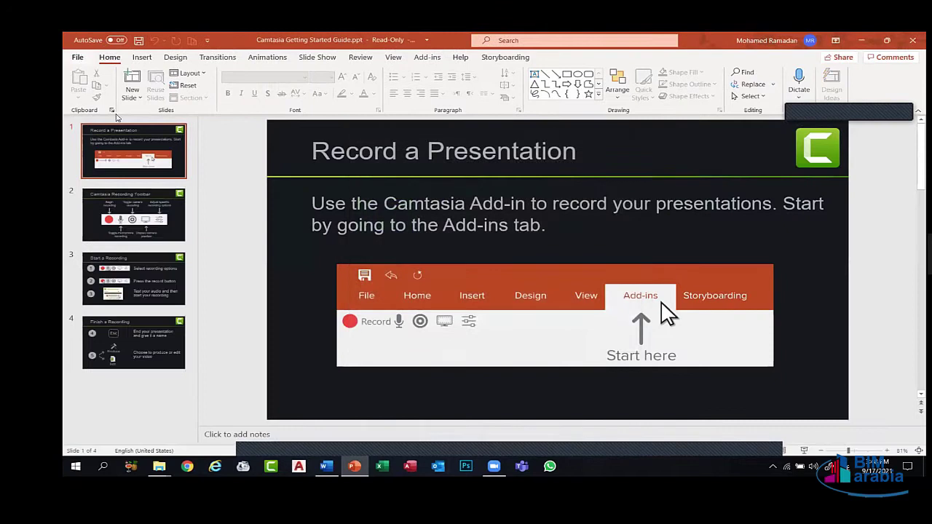
pyautogui.click(77, 57)
pyautogui.click(90, 107)
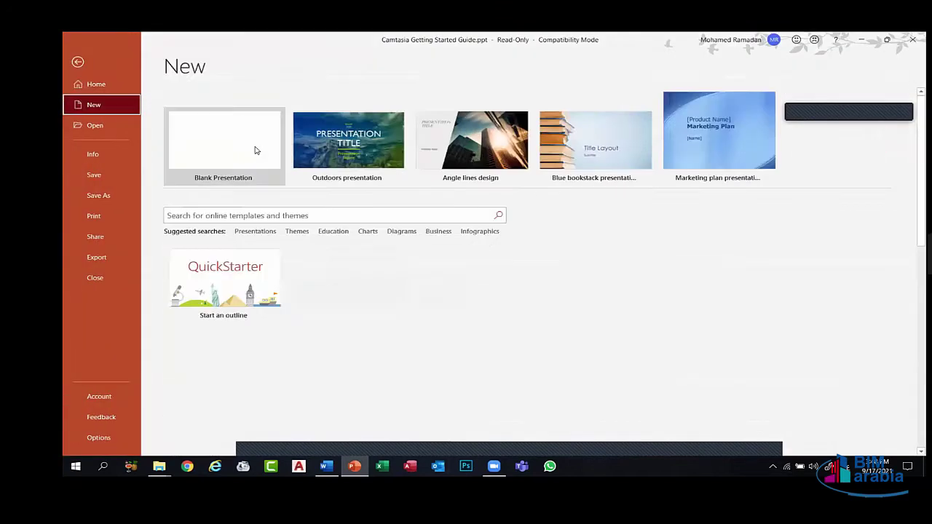
pyautogui.click(255, 150)
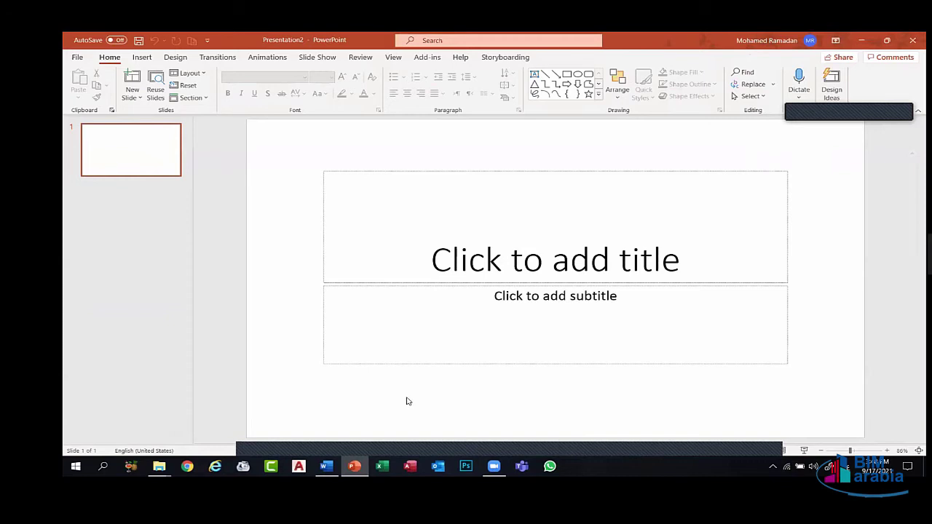
pyautogui.click(327, 466)
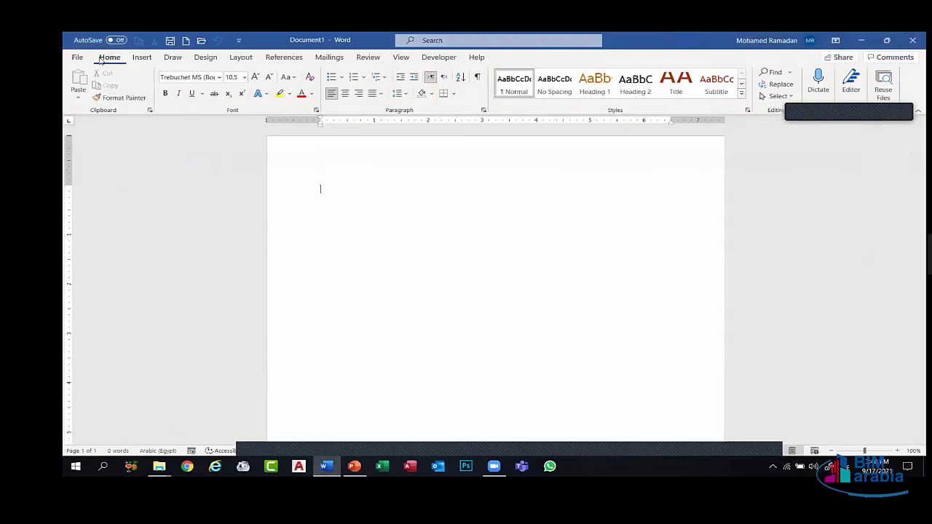
# Check Document1's Info page and Protect Document options, then go to the Account page.
pyautogui.click(77, 57)
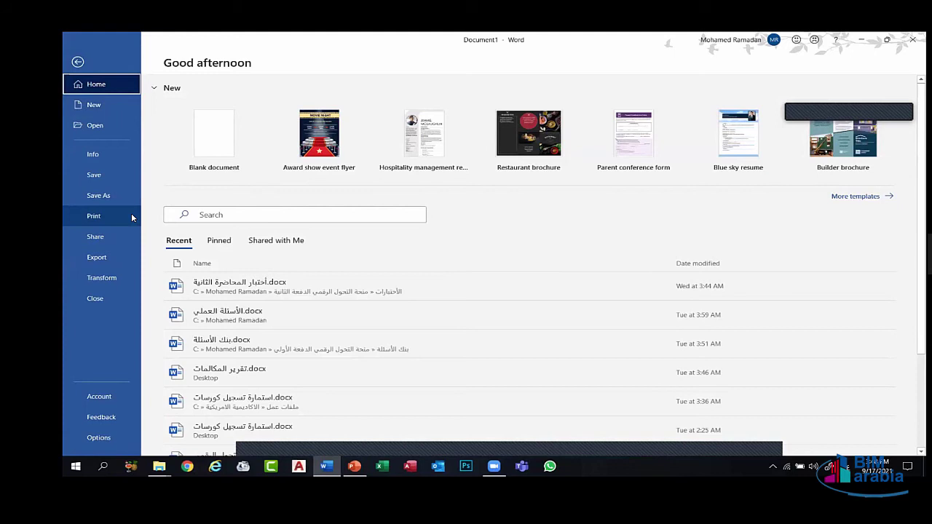
pyautogui.click(103, 157)
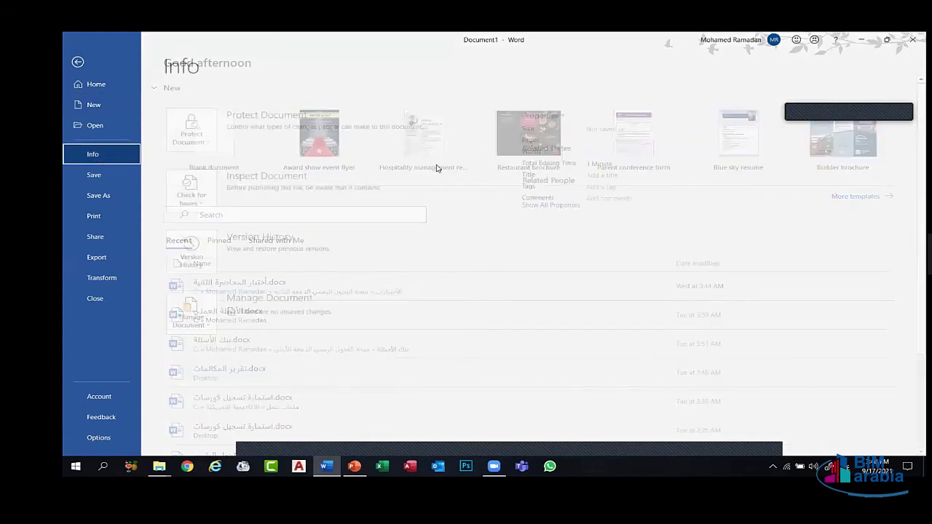
pyautogui.click(192, 131)
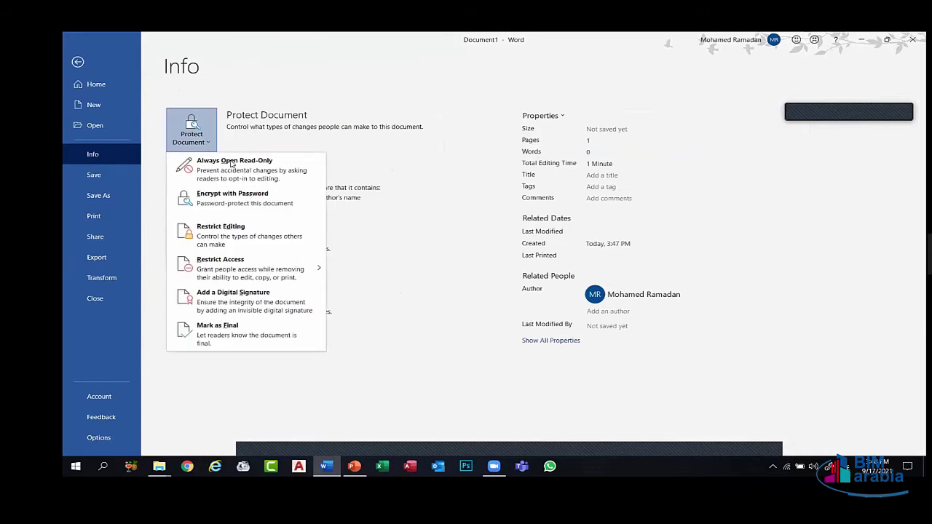
pyautogui.press('Escape')
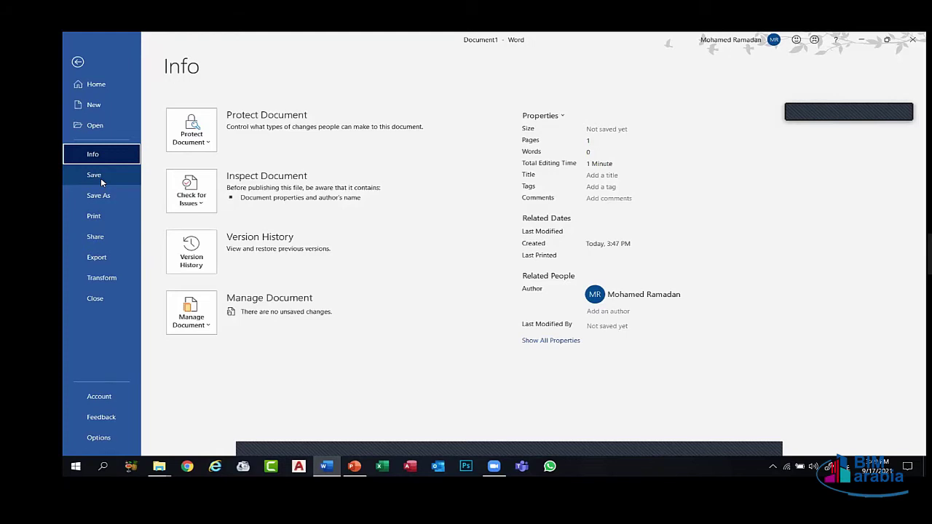
pyautogui.click(99, 396)
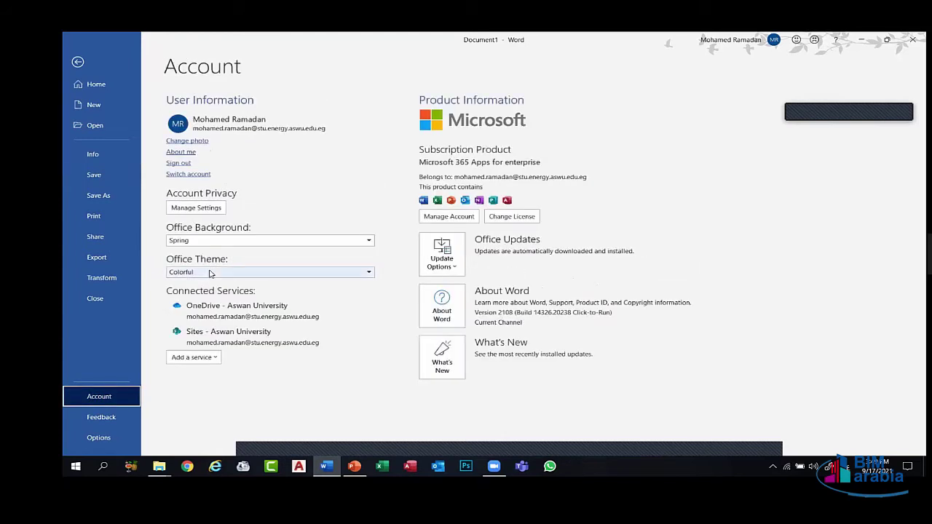
# Try the Dark Gray and then Black Office themes from the Account page.
pyautogui.click(209, 273)
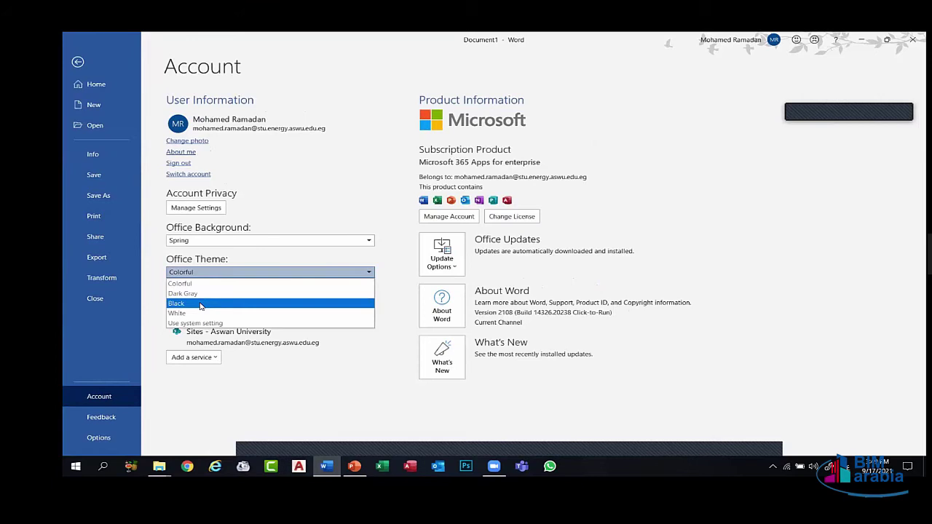
pyautogui.click(202, 294)
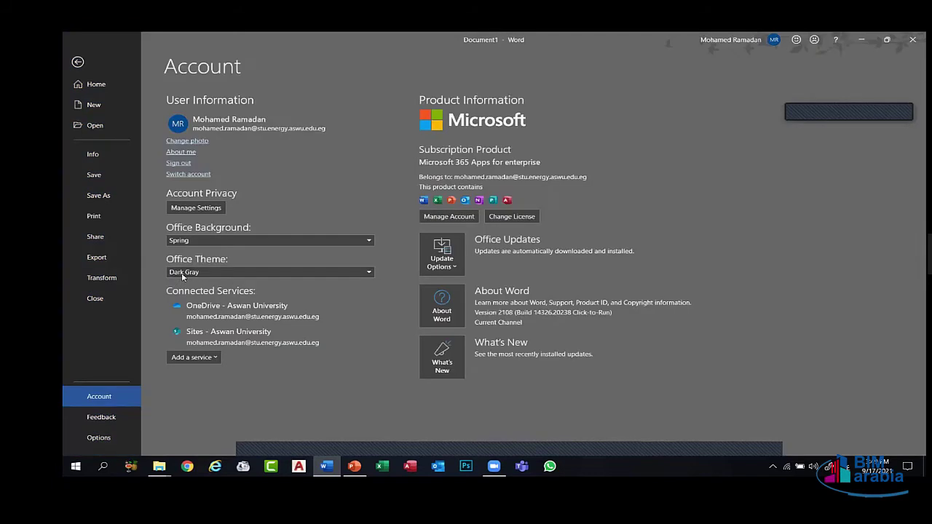
pyautogui.click(182, 276)
pyautogui.click(176, 303)
pyautogui.press('Escape')
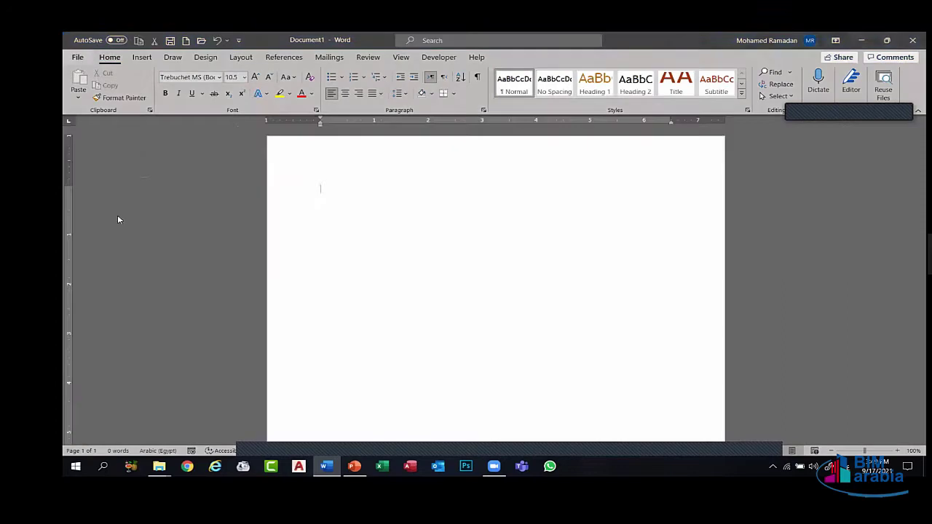
pyautogui.click(78, 58)
pyautogui.click(107, 401)
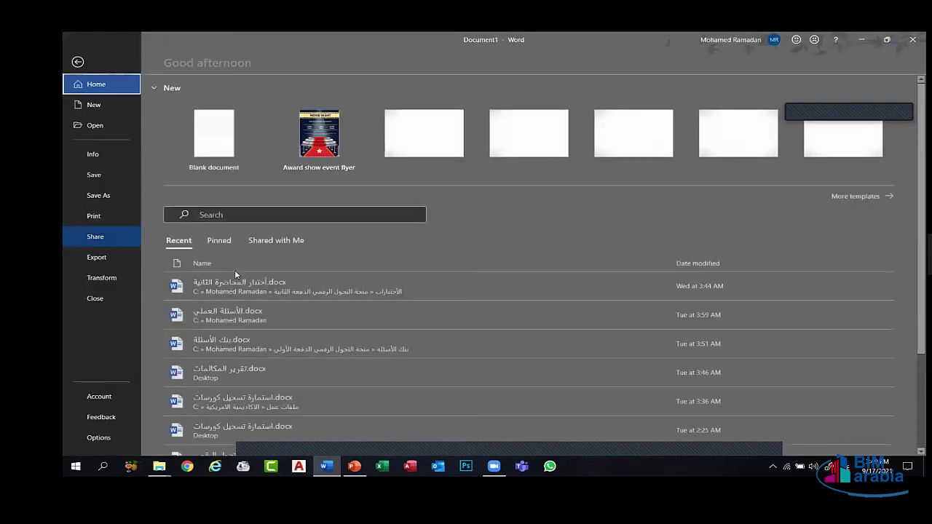
pyautogui.click(233, 271)
pyautogui.click(201, 304)
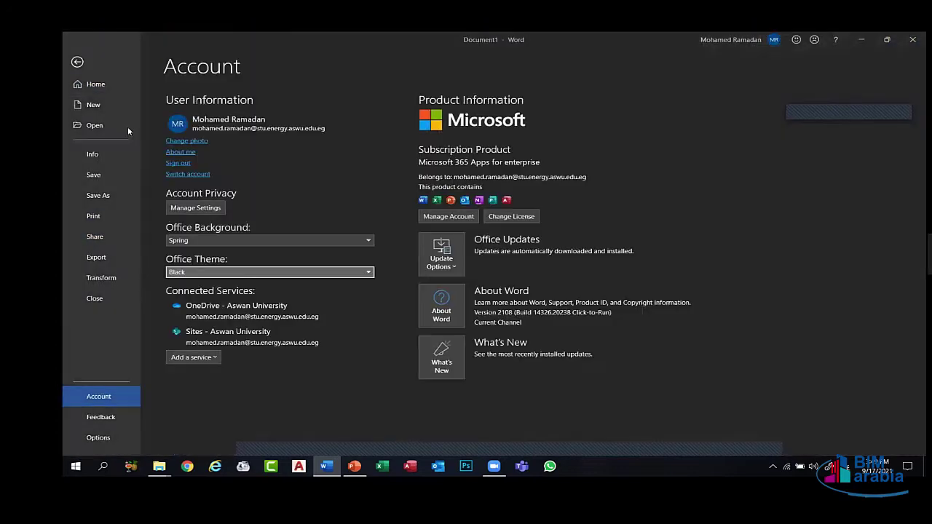
pyautogui.press('Escape')
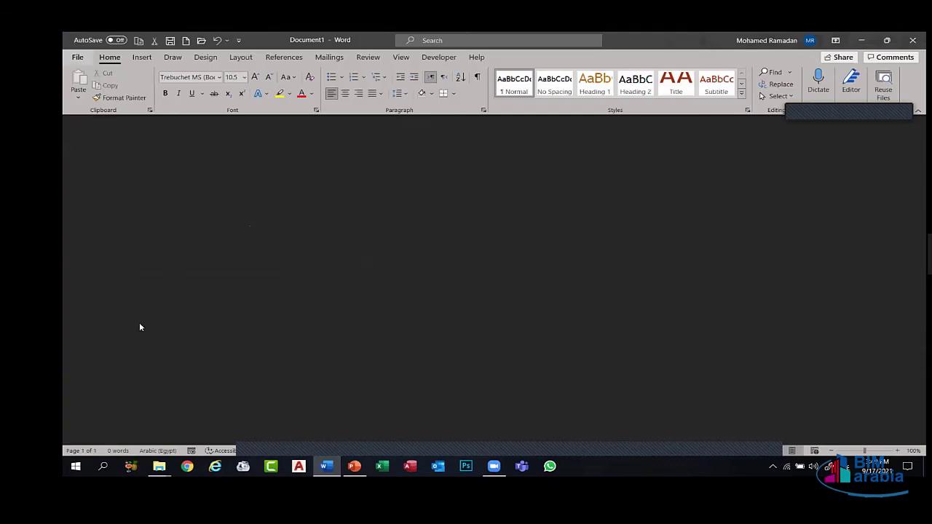
# Restore the Colorful Office theme and go back to the blank document.
pyautogui.click(77, 57)
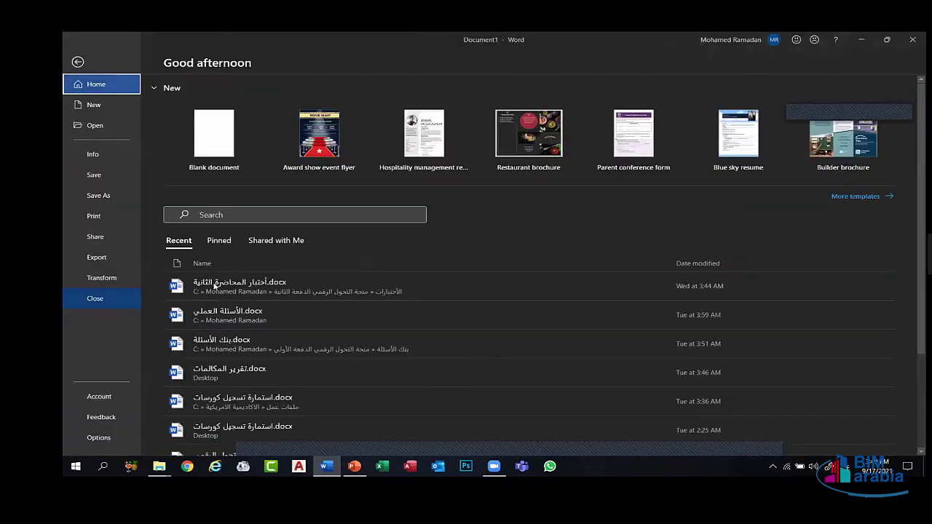
pyautogui.click(99, 396)
pyautogui.click(218, 272)
pyautogui.click(199, 284)
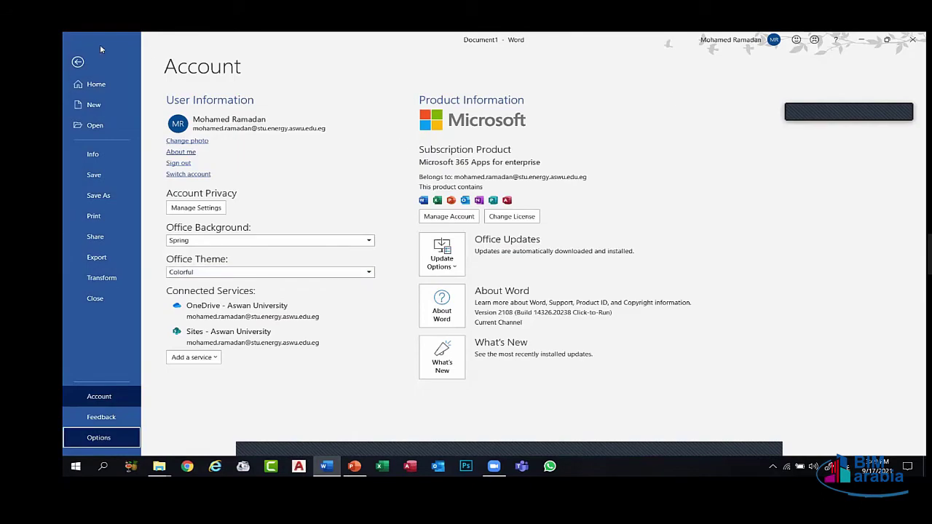
pyautogui.click(77, 62)
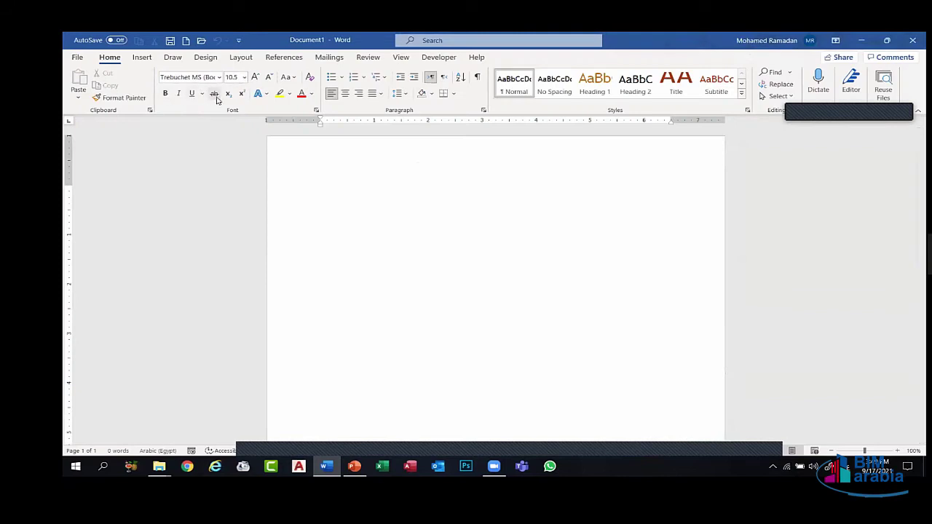
# Center, then right-align the empty paragraph, leaving Justify and Line Spacing unchanged.
pyautogui.click(345, 93)
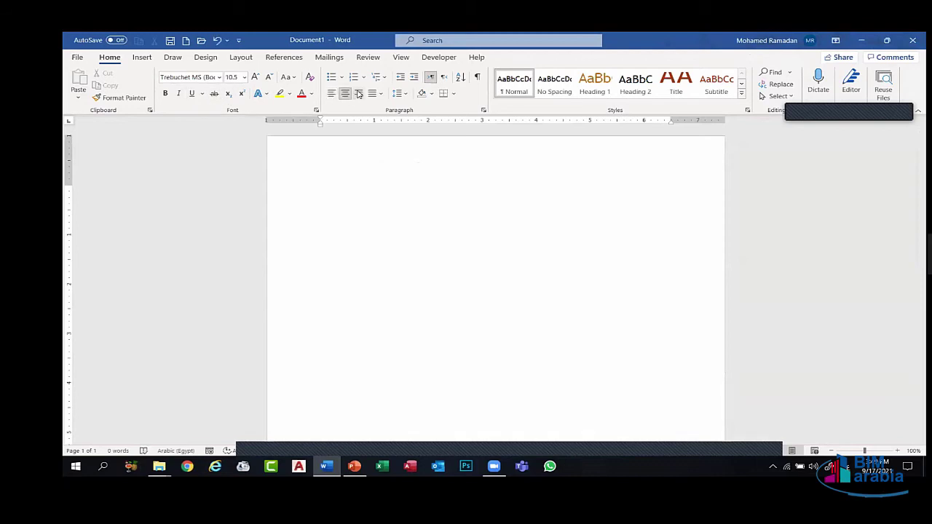
pyautogui.click(358, 93)
pyautogui.click(380, 94)
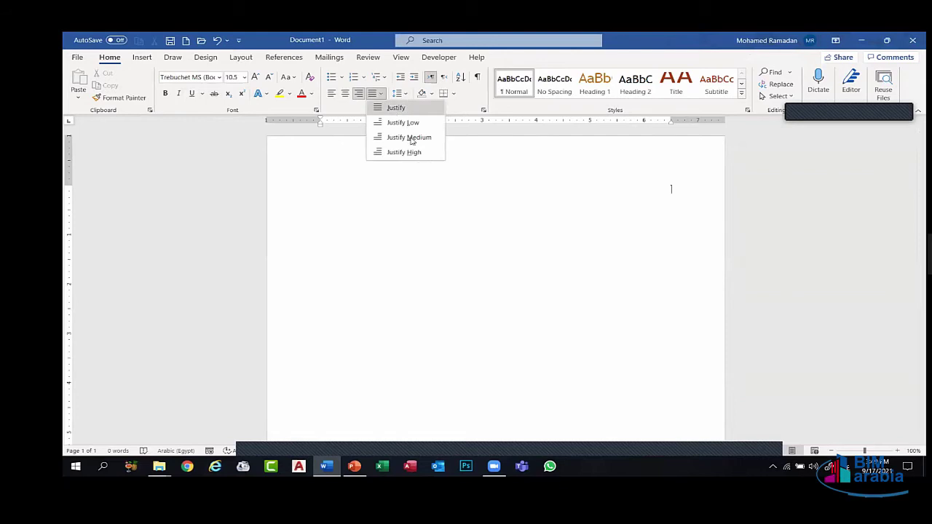
pyautogui.click(436, 198)
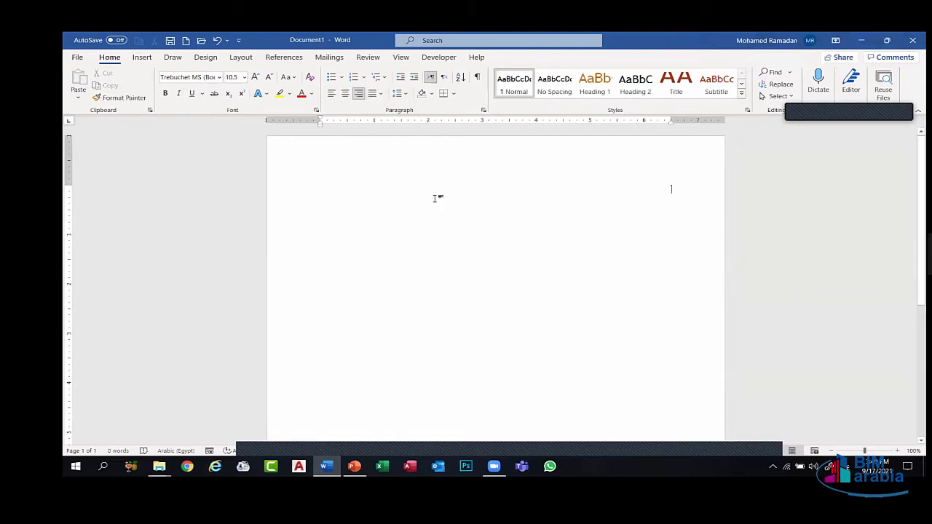
pyautogui.click(399, 94)
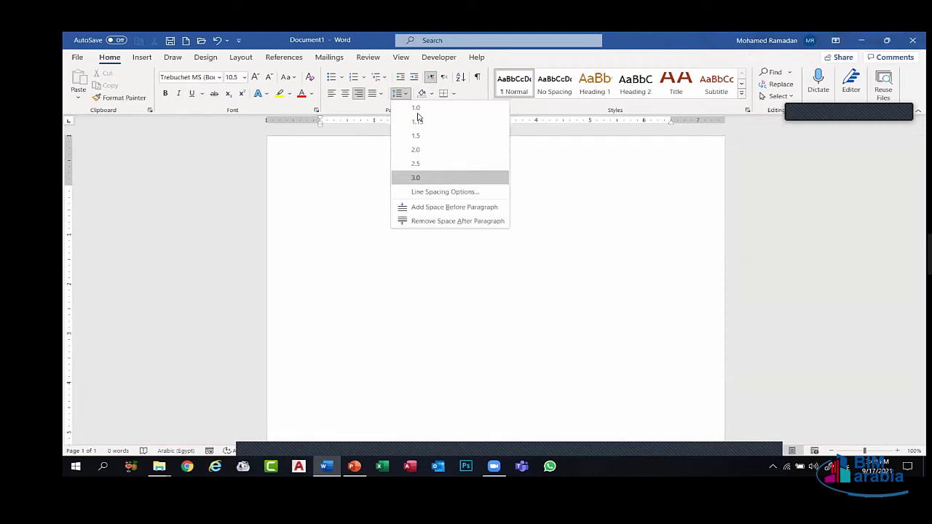
pyautogui.click(402, 93)
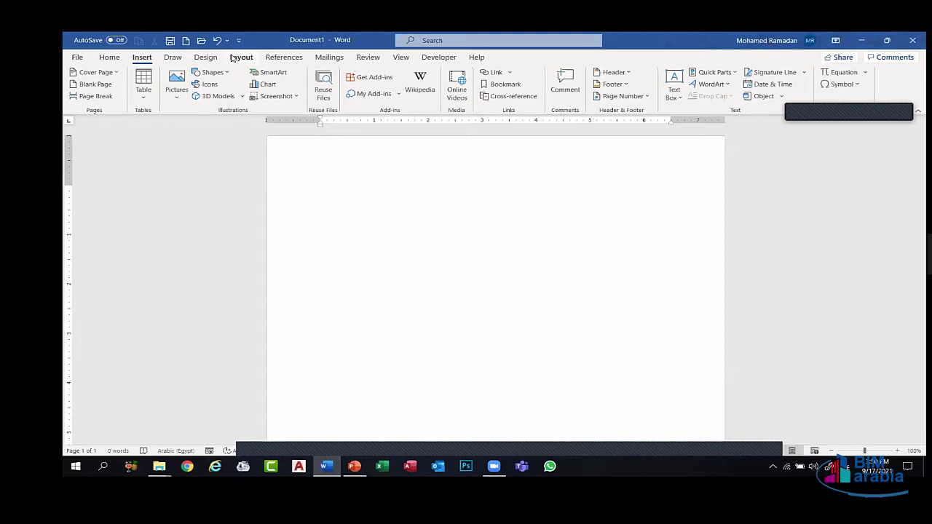
# Browse the Draw, Design, Layout, References, Mailings, Review and View tabs, then switch to PowerPoint.
pyautogui.click(173, 57)
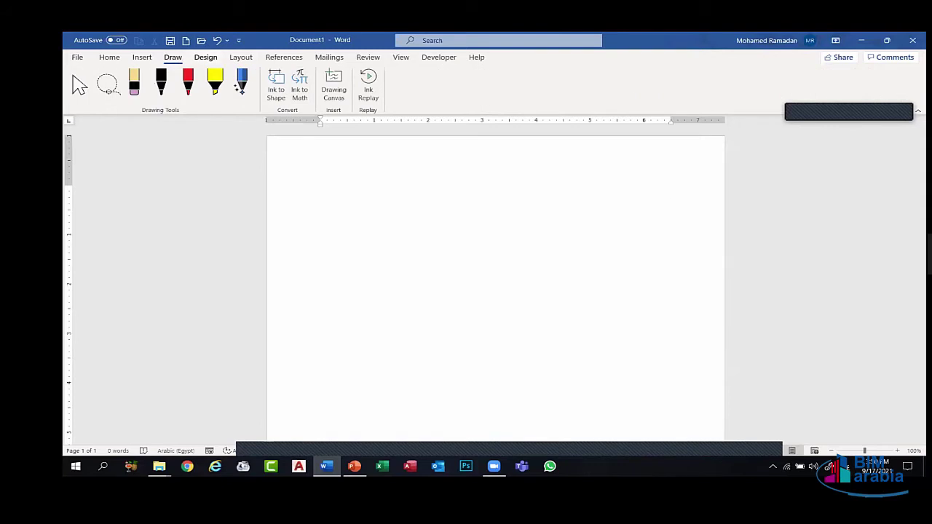
pyautogui.hotkey('alt', 'g')
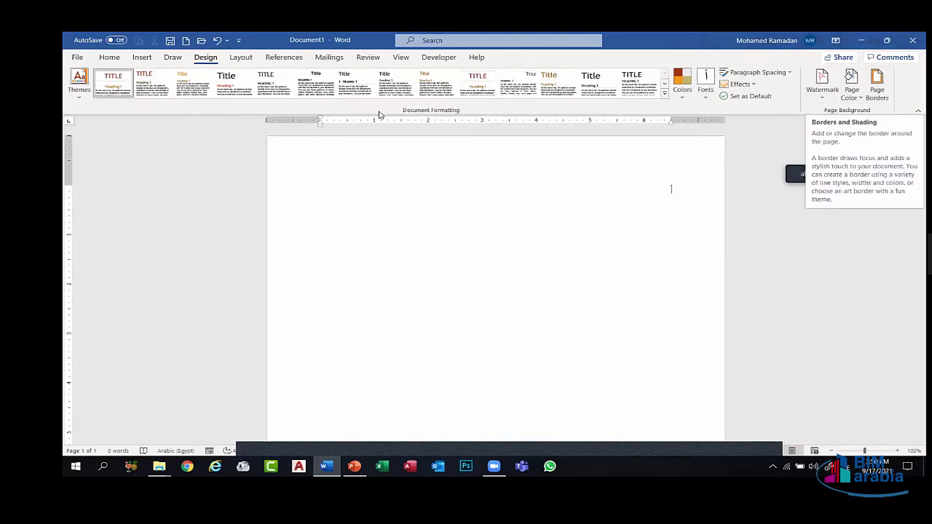
pyautogui.click(246, 58)
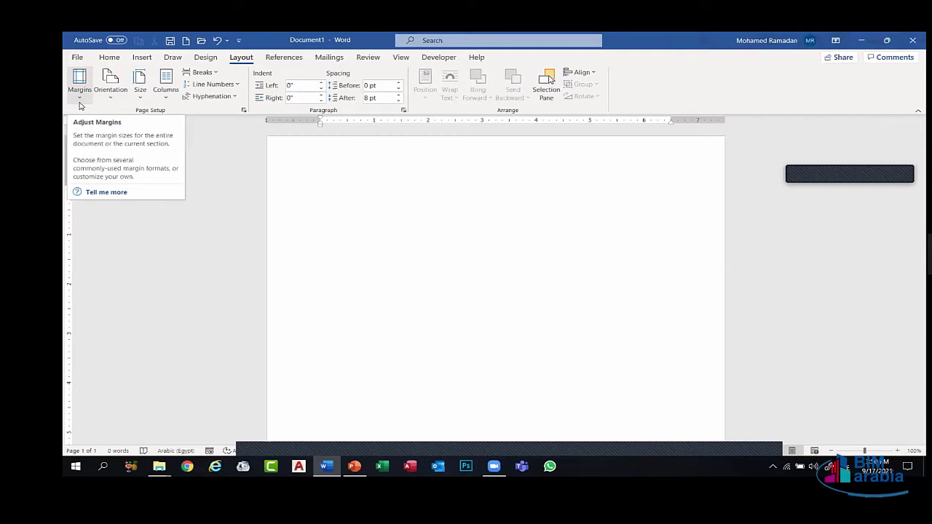
pyautogui.click(282, 58)
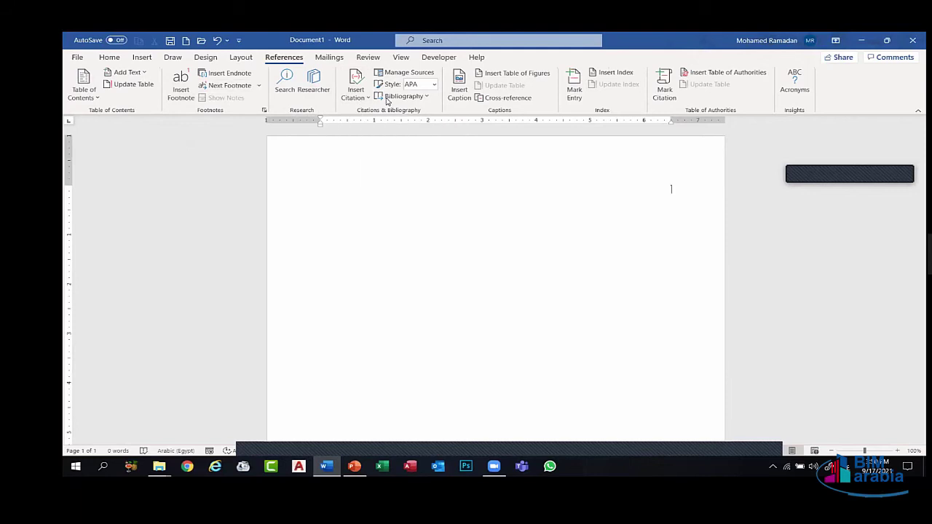
pyautogui.click(332, 60)
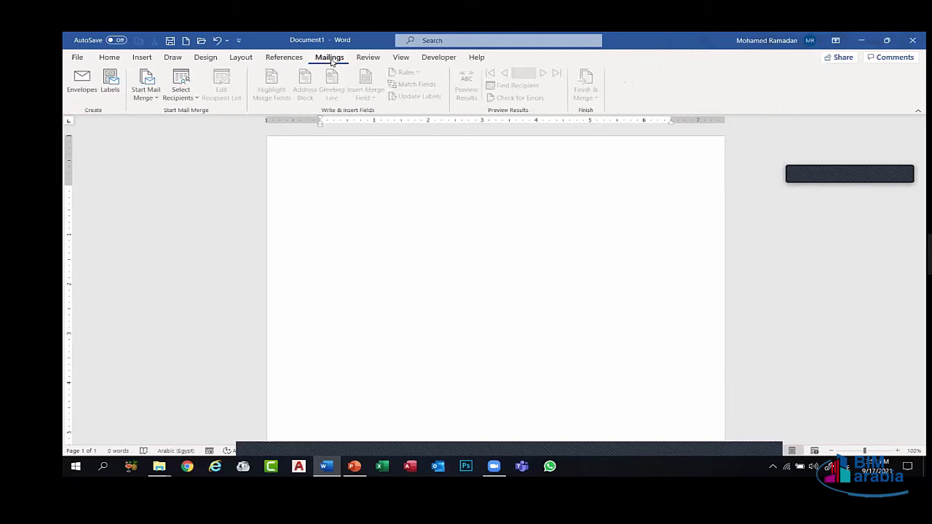
pyautogui.click(367, 58)
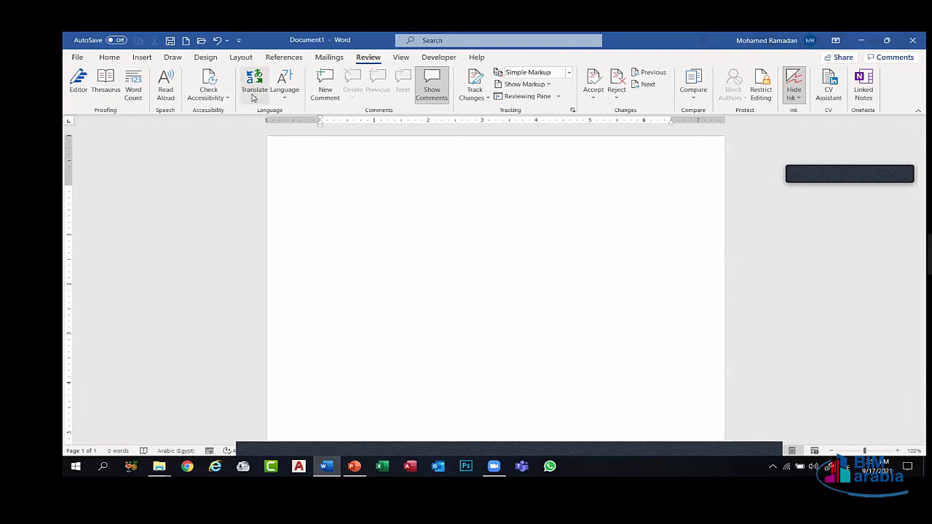
pyautogui.click(399, 59)
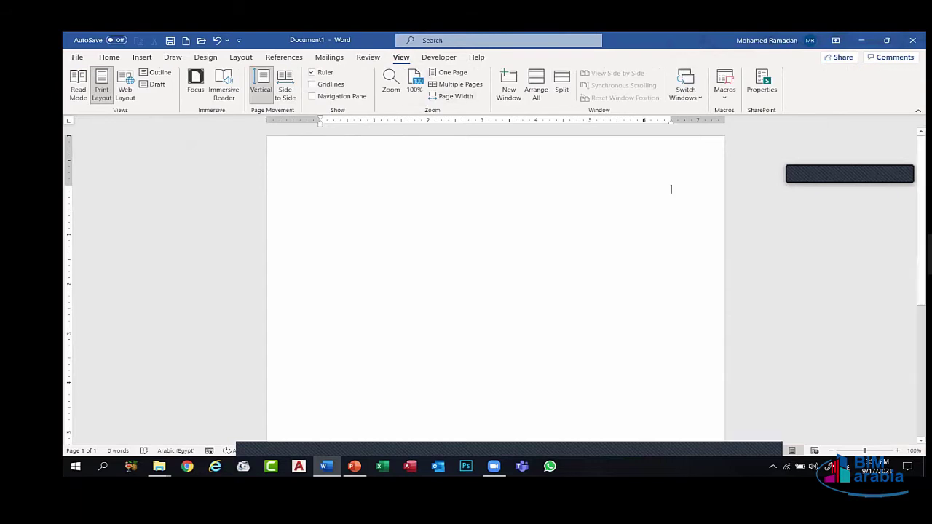
pyautogui.hotkey('alt', 'Tab')
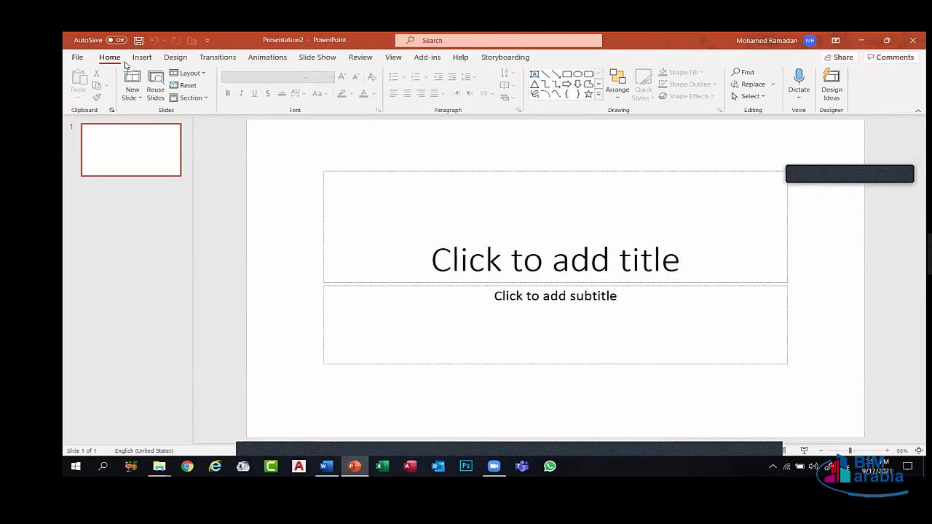
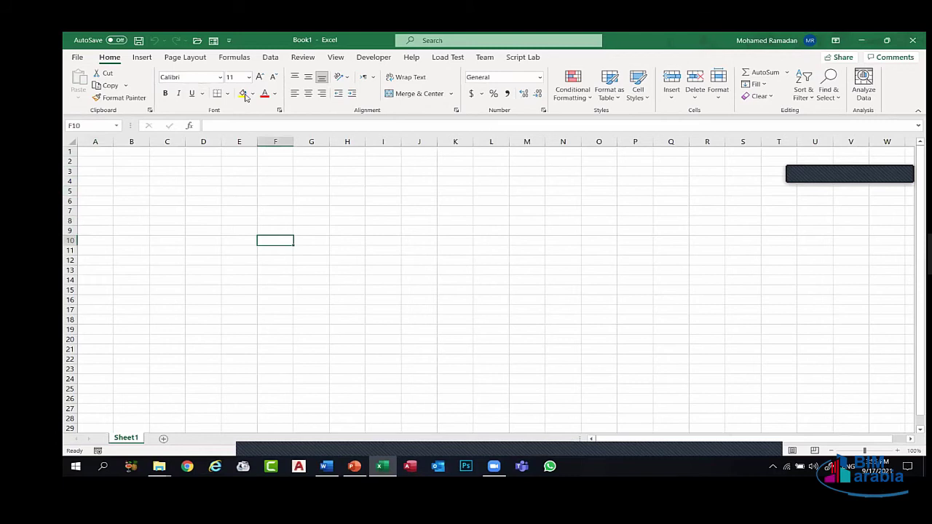
# Turn on Sheet Right-to-Left so column A sits at the right edge of Sheet1.
pyautogui.click(204, 58)
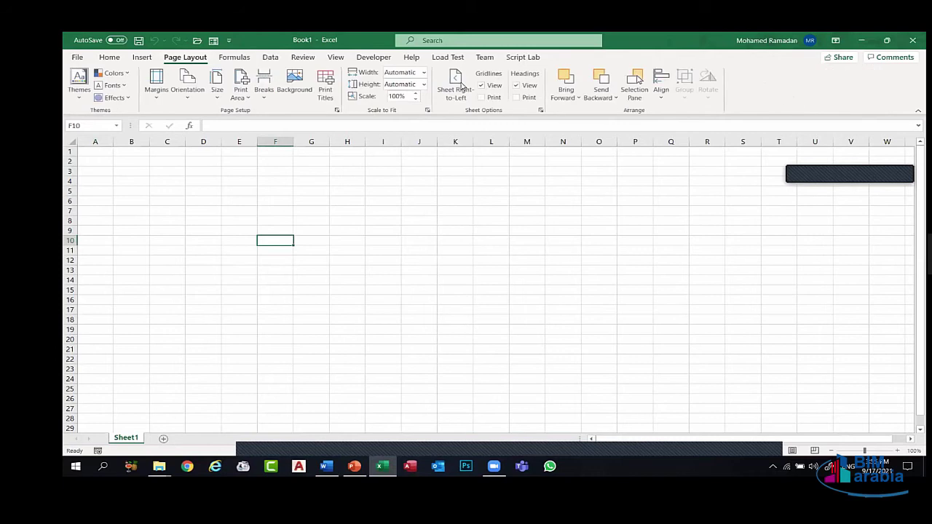
pyautogui.click(456, 86)
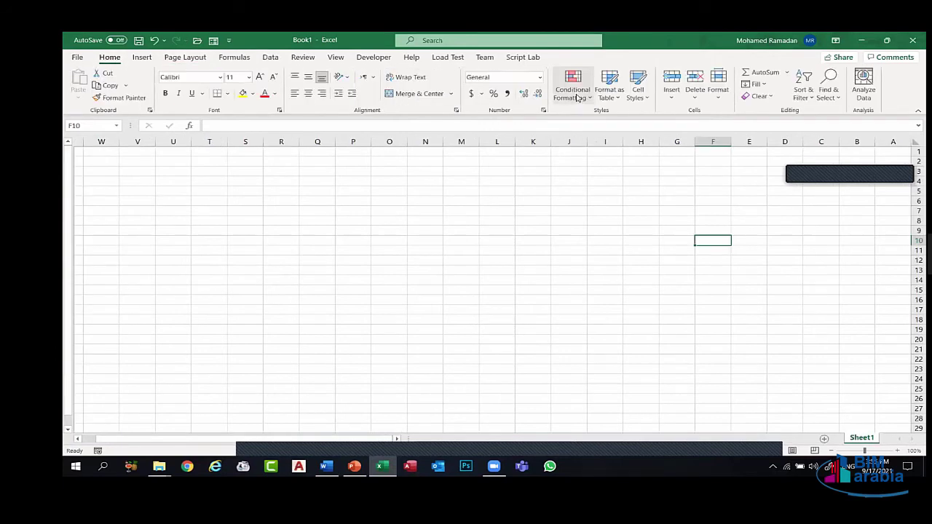
pyautogui.click(572, 86)
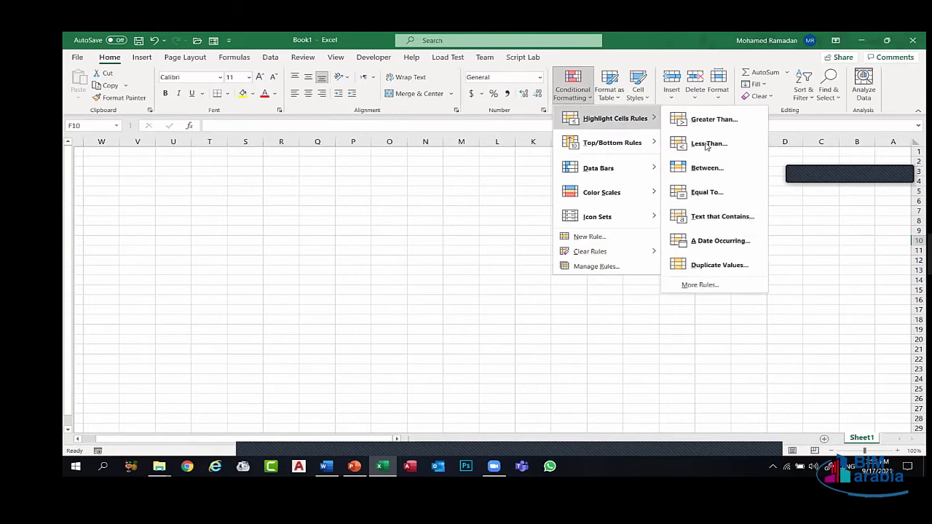
pyautogui.click(451, 208)
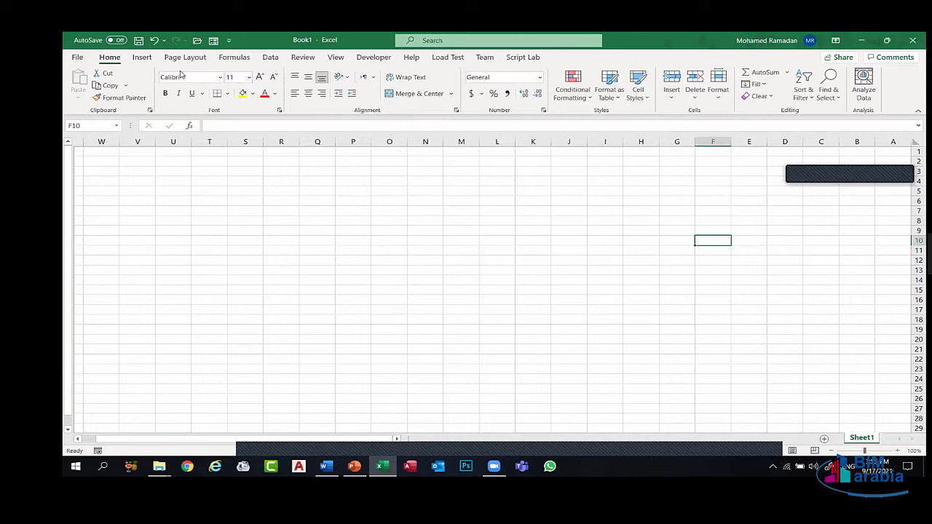
# Select the block P8:K15, deselect it at Q5, and bring up the formula function library.
pyautogui.scroll(-1, 86, 80)
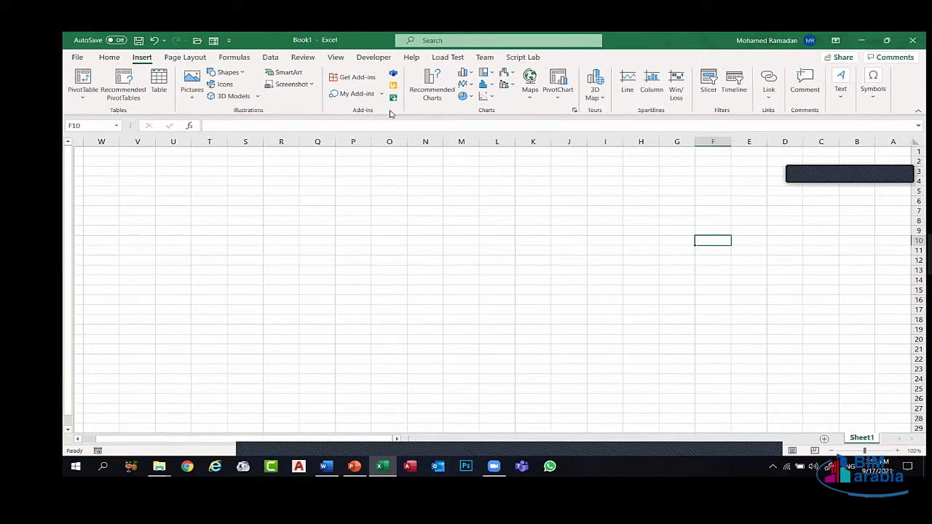
pyautogui.click(205, 57)
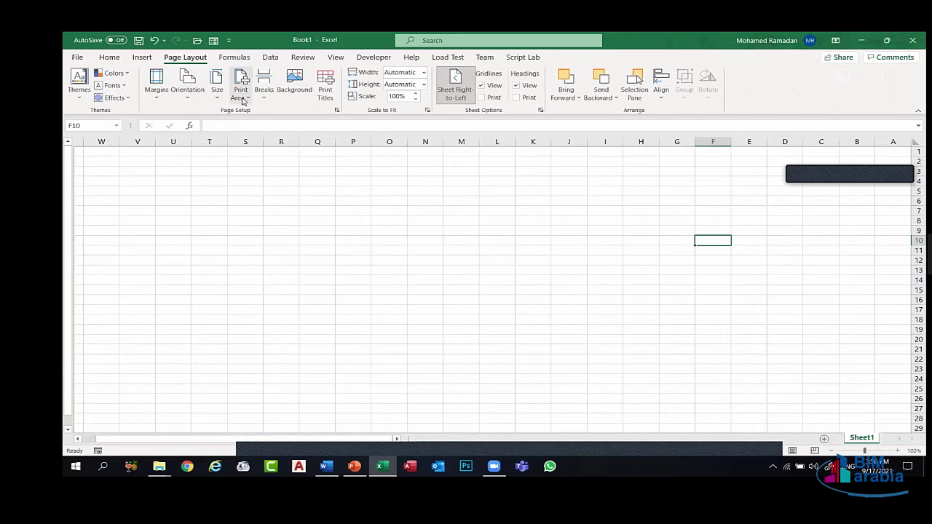
pyautogui.moveTo(347, 219); pyautogui.dragTo(539, 292)
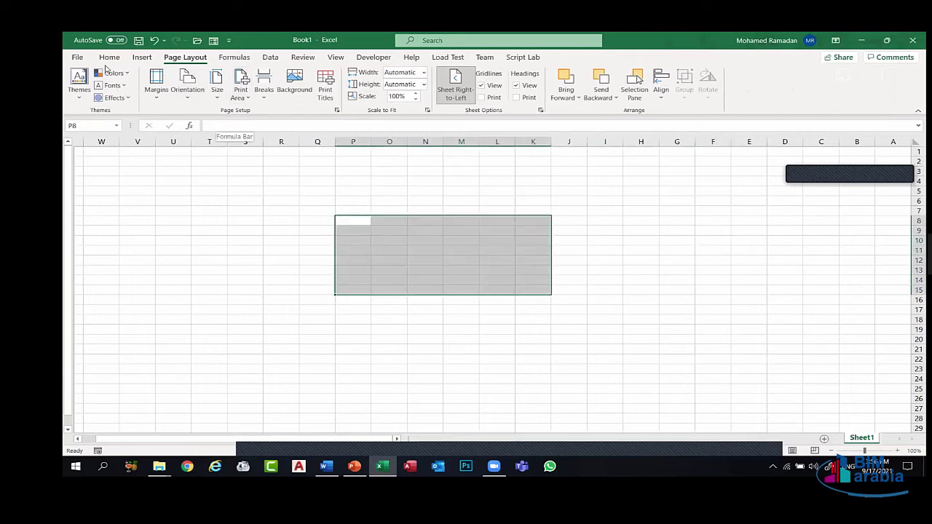
pyautogui.click(305, 193)
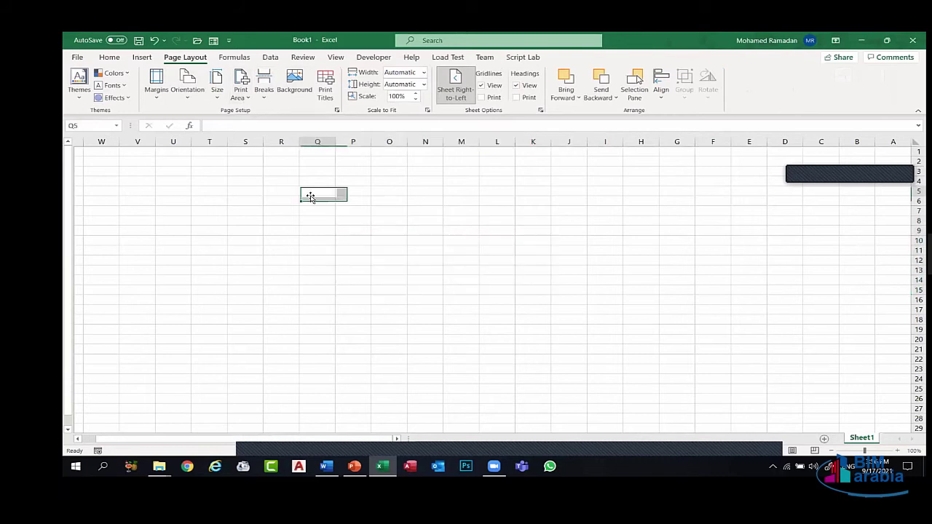
pyautogui.click(235, 56)
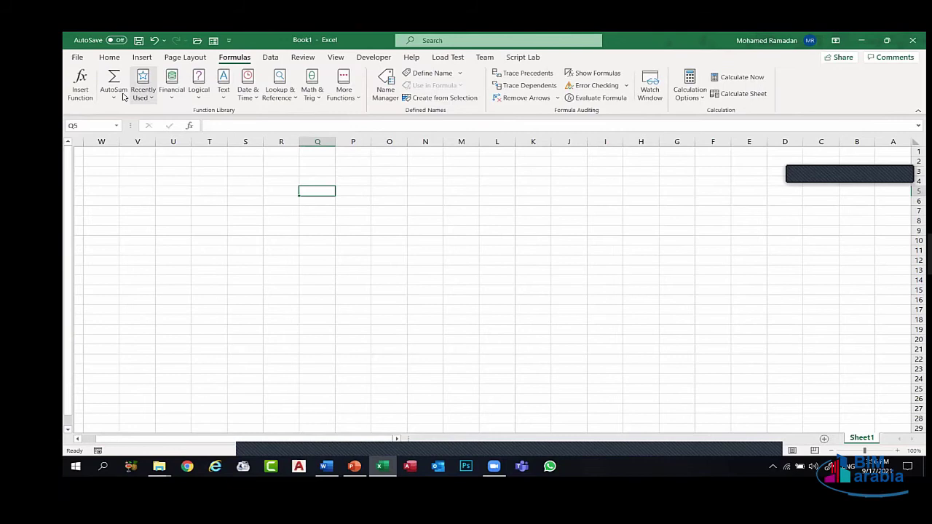
pyautogui.click(144, 86)
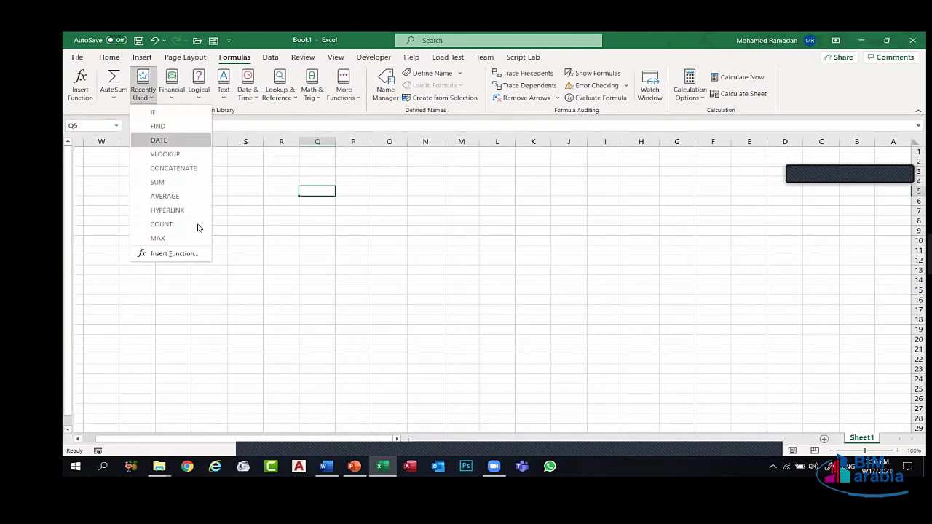
pyautogui.click(245, 233)
pyautogui.click(199, 86)
pyautogui.click(172, 89)
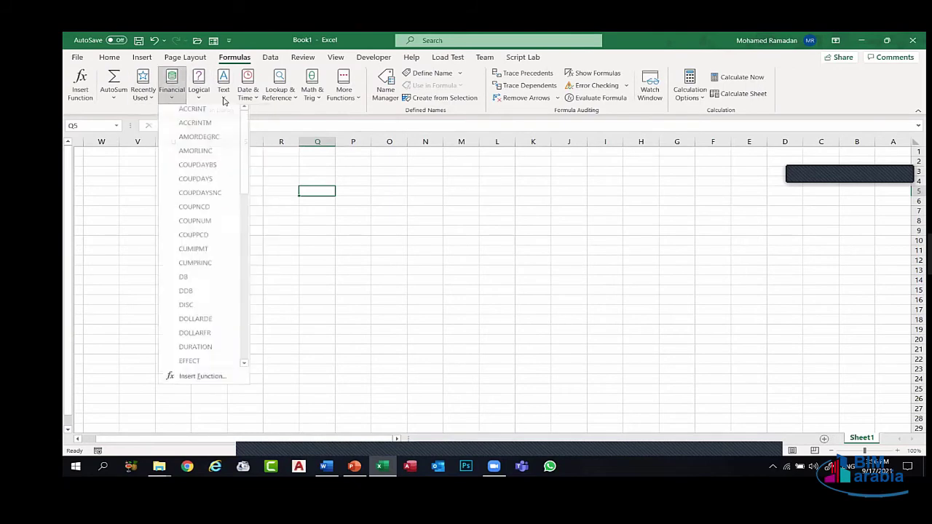
pyautogui.click(222, 91)
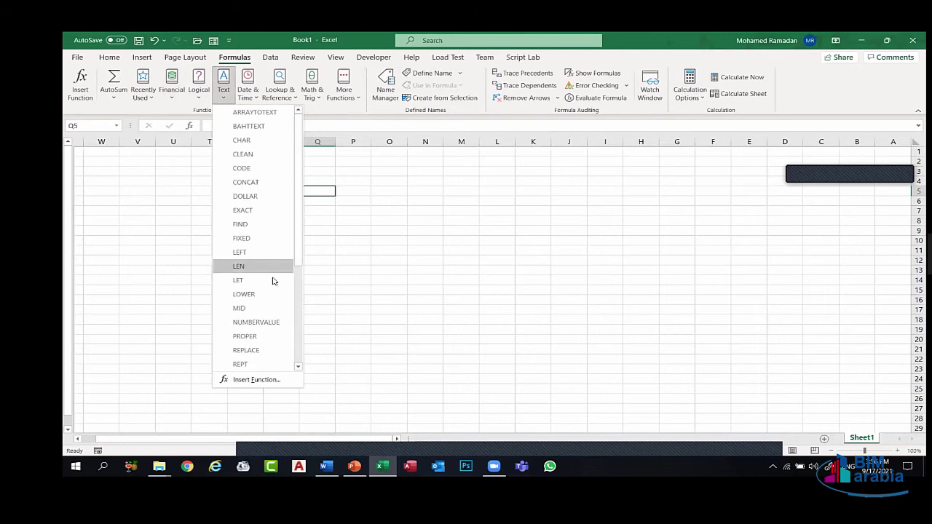
pyautogui.click(249, 99)
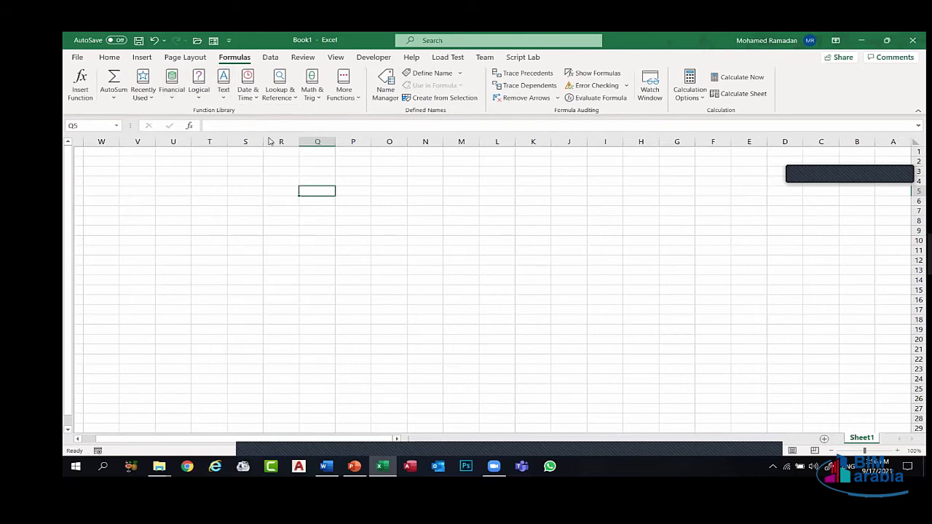
pyautogui.click(247, 88)
pyautogui.click(248, 91)
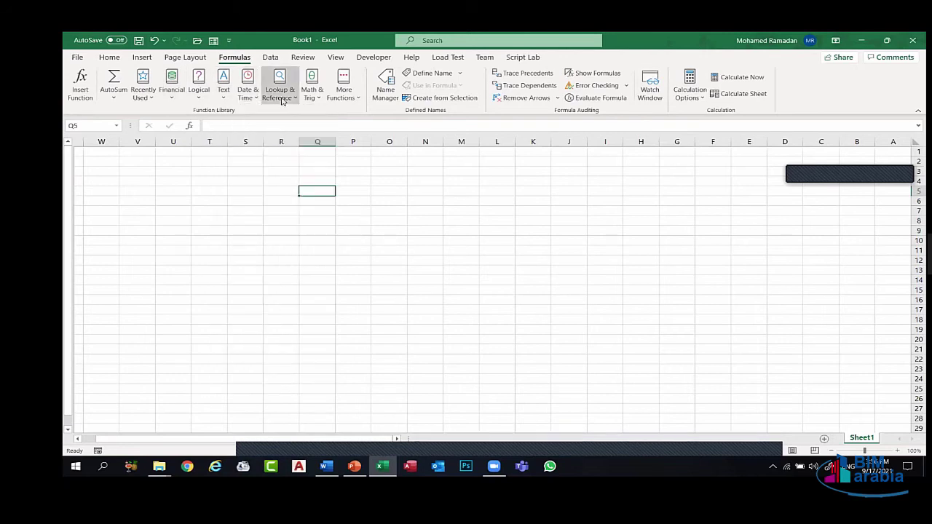
pyautogui.click(280, 88)
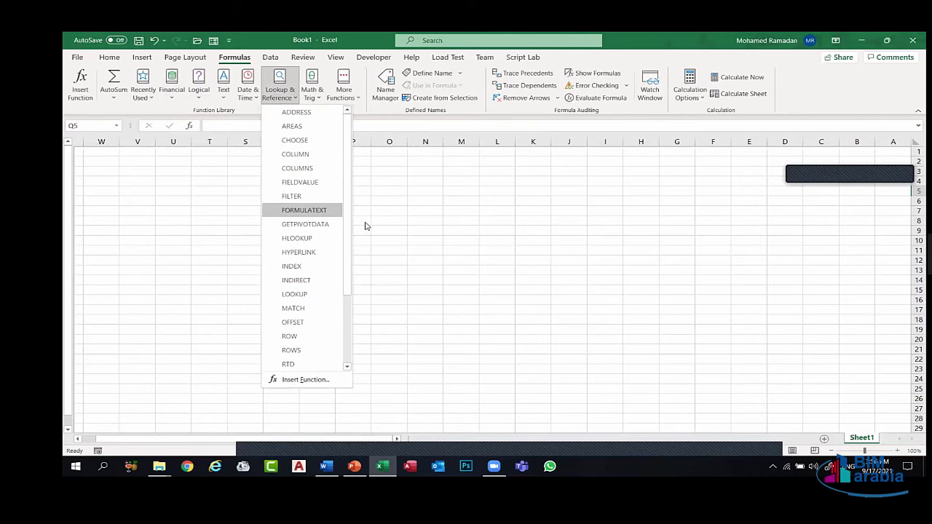
pyautogui.click(315, 93)
pyautogui.click(316, 92)
pyautogui.click(444, 204)
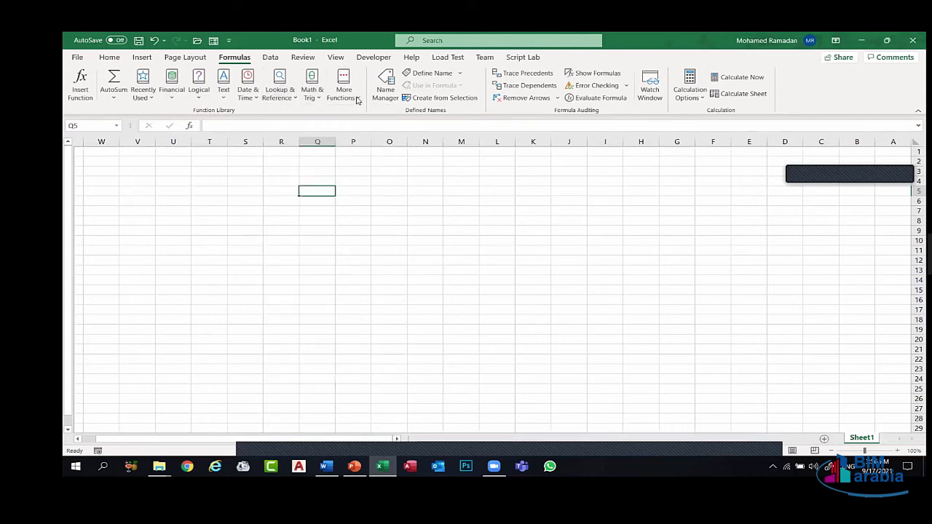
pyautogui.click(343, 87)
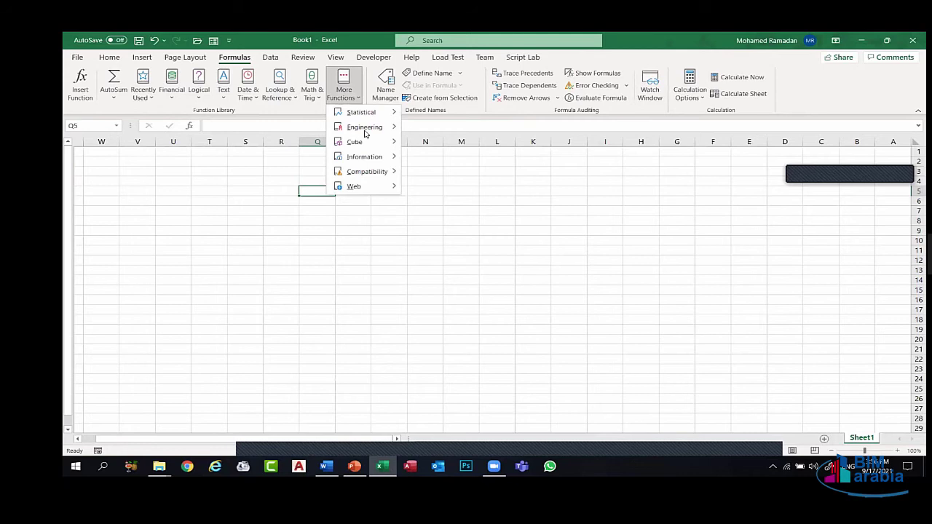
pyautogui.moveTo(364, 141)
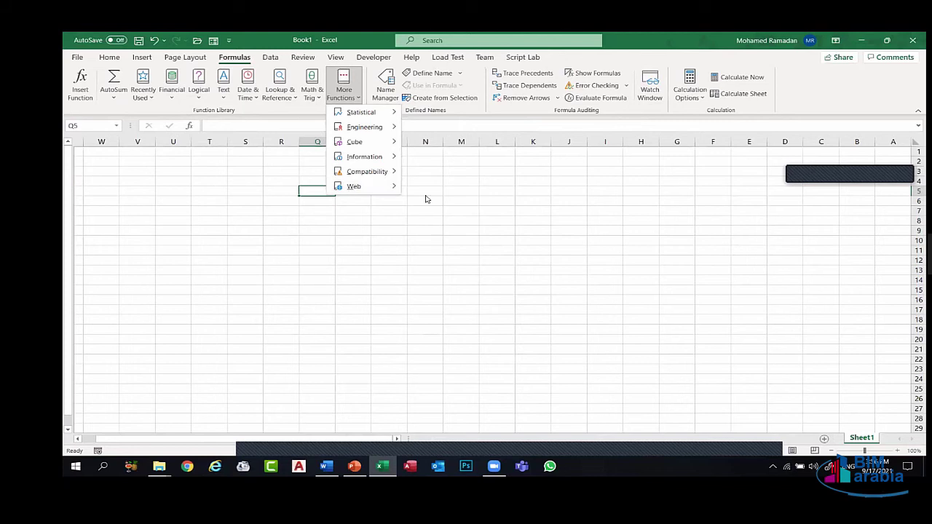
pyautogui.click(491, 196)
pyautogui.click(502, 183)
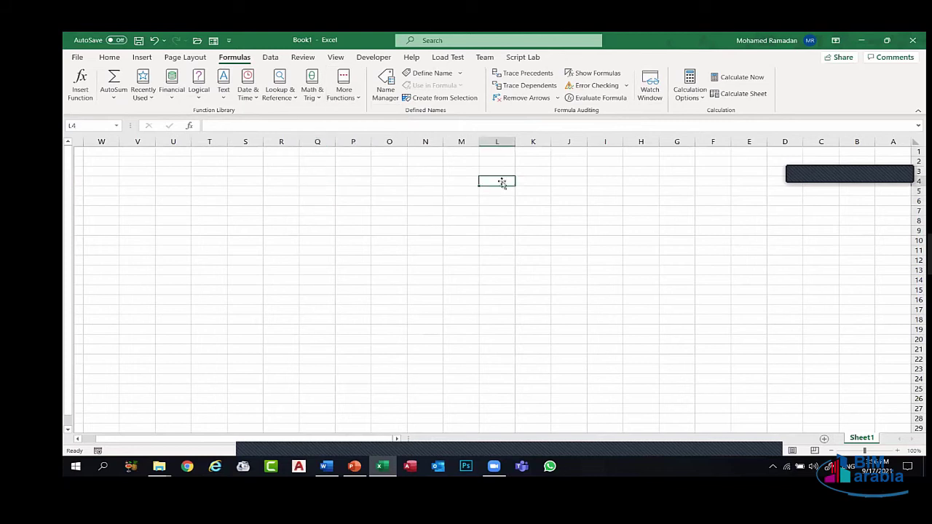
# Look over the Data, Review and View tools in Excel.
pyautogui.click(270, 61)
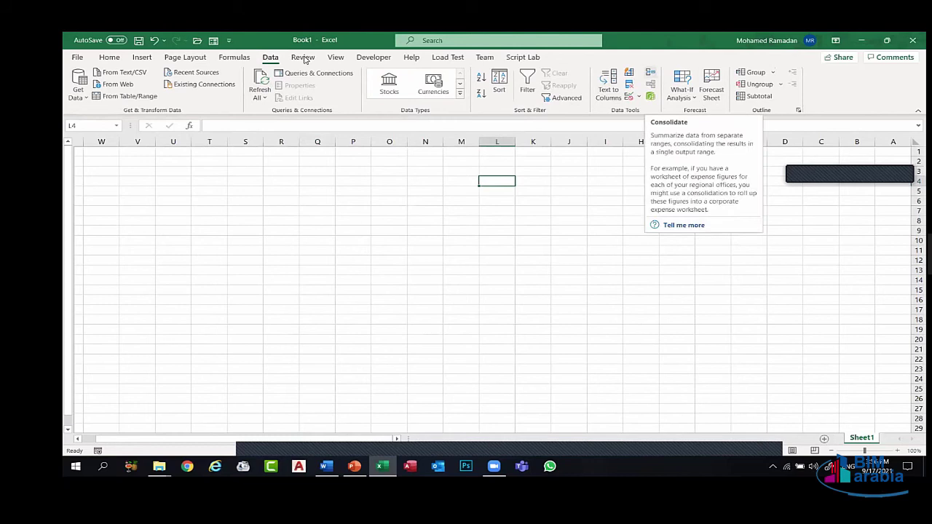
pyautogui.click(335, 58)
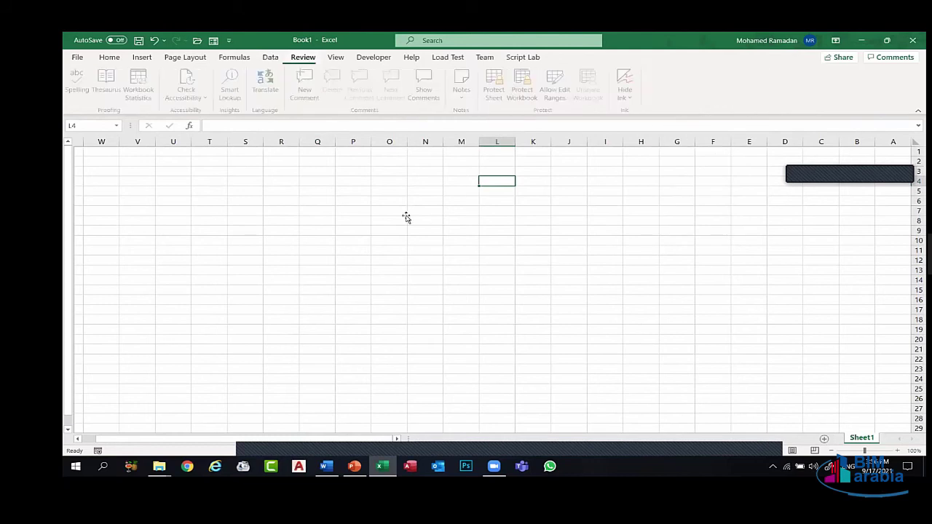
pyautogui.click(224, 180)
# Select cell K9, then close Excel and the next program window with Alt+F4.
pyautogui.click(544, 227)
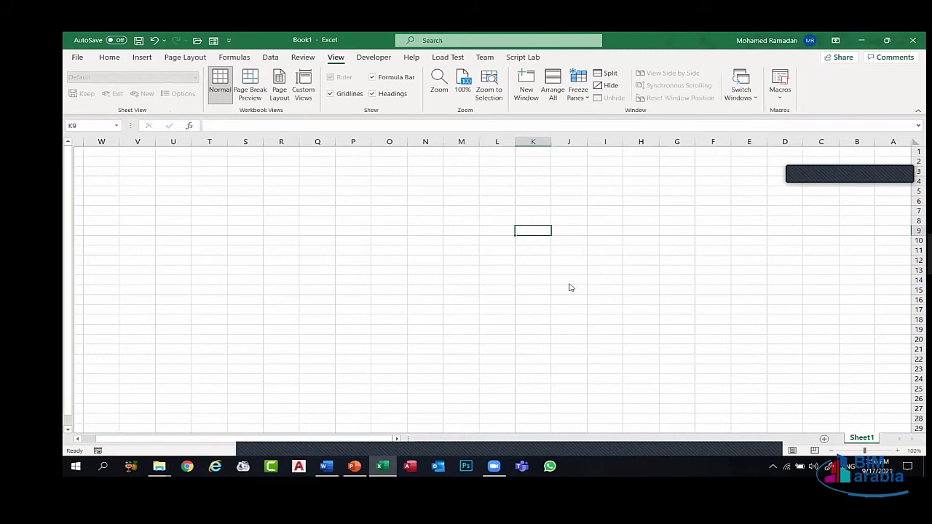
pyautogui.hotkey('alt', 'F4')
pyautogui.hotkey('alt', 'F4')
# Decline saving and close the blank Word document with Don't Save.
pyautogui.press('n')
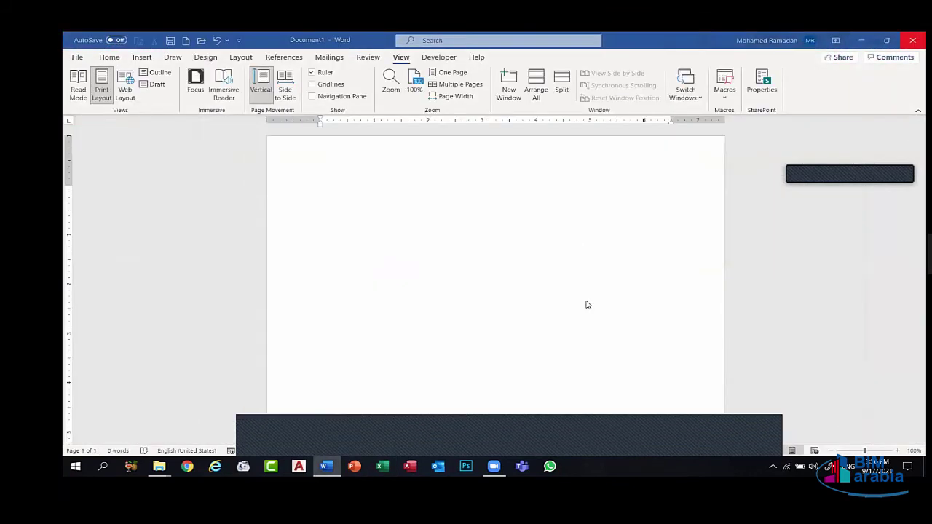
pyautogui.hotkey('alt', 'F4')
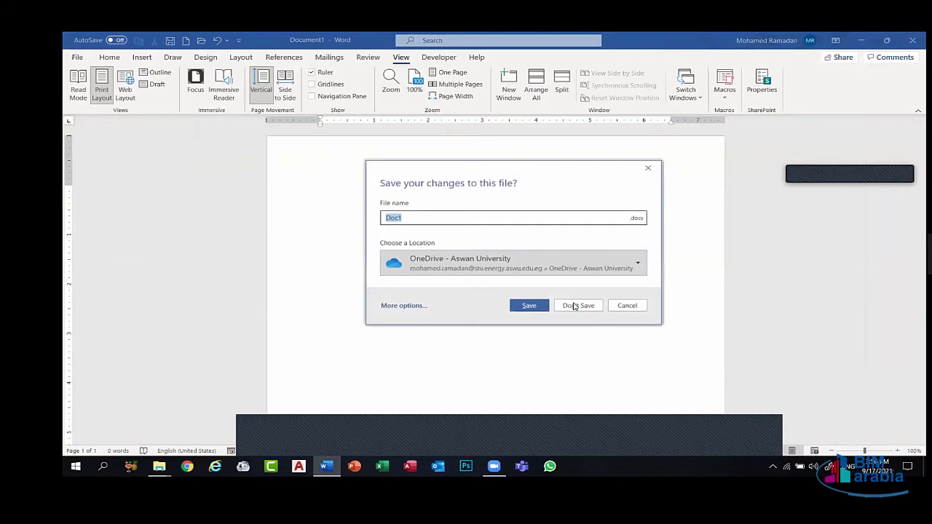
pyautogui.click(573, 306)
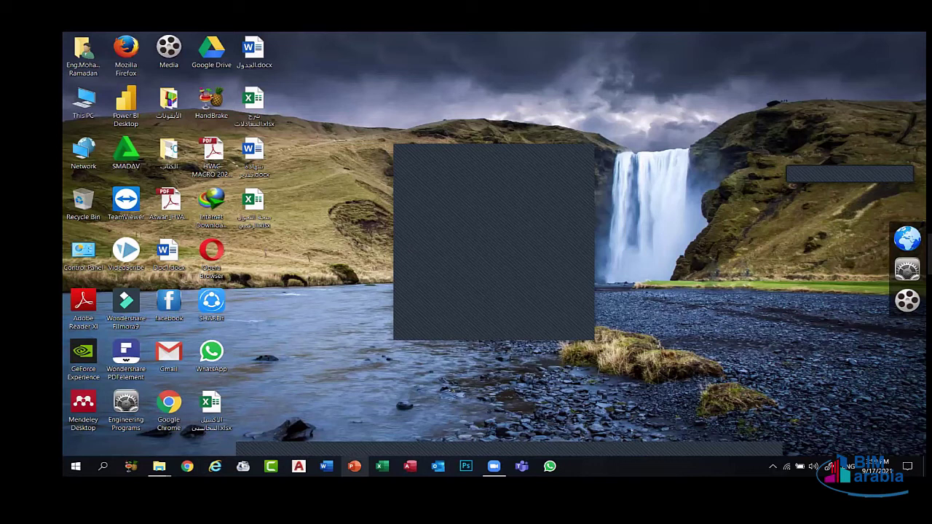
# Relaunch Excel with a new blank workbook and select cell V8.
pyautogui.click(389, 461)
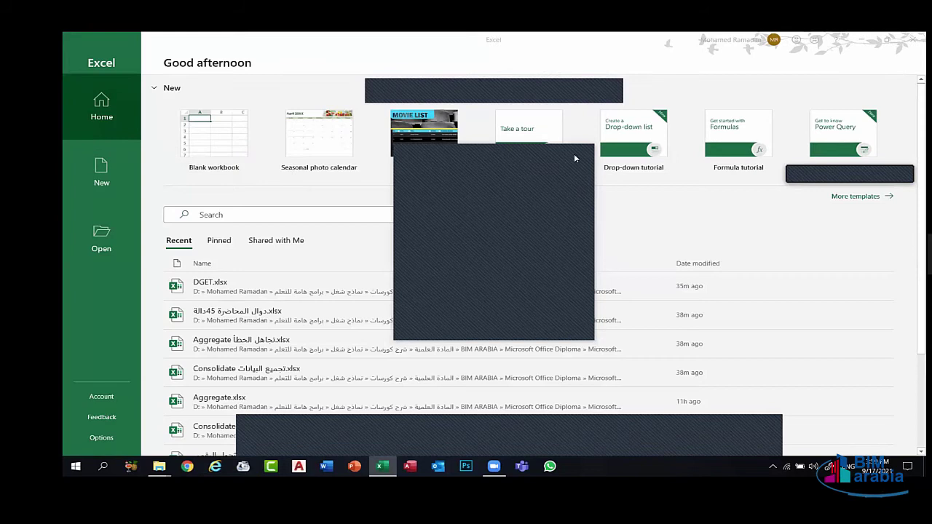
pyautogui.press('Return')
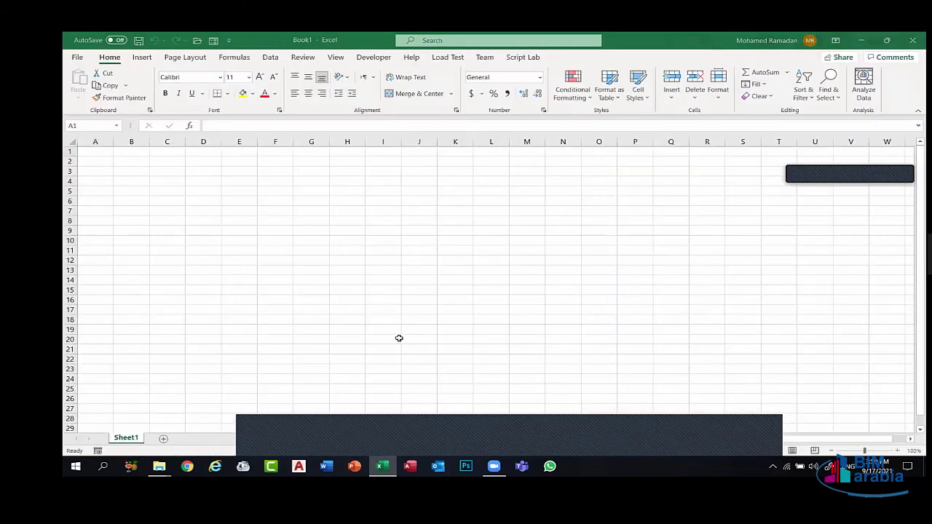
pyautogui.click(850, 220)
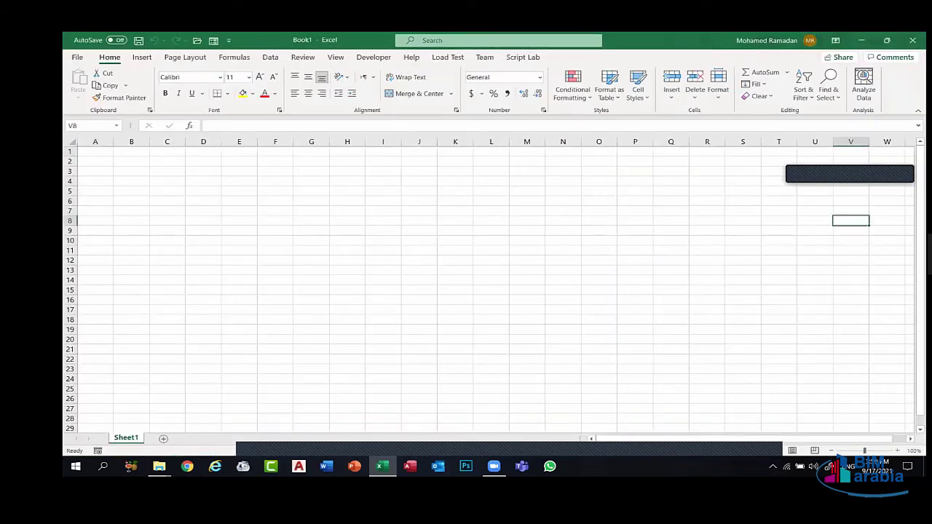
pyautogui.rightClick(382, 466)
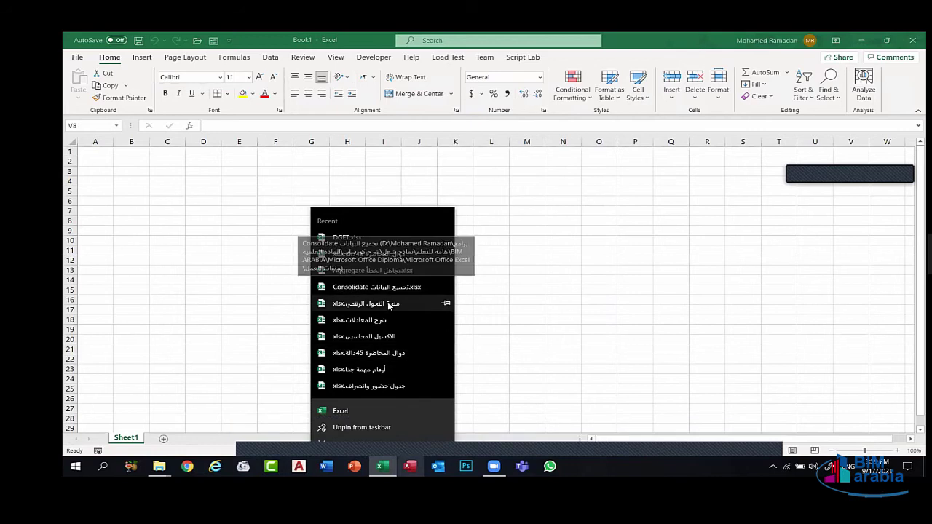
pyautogui.click(618, 314)
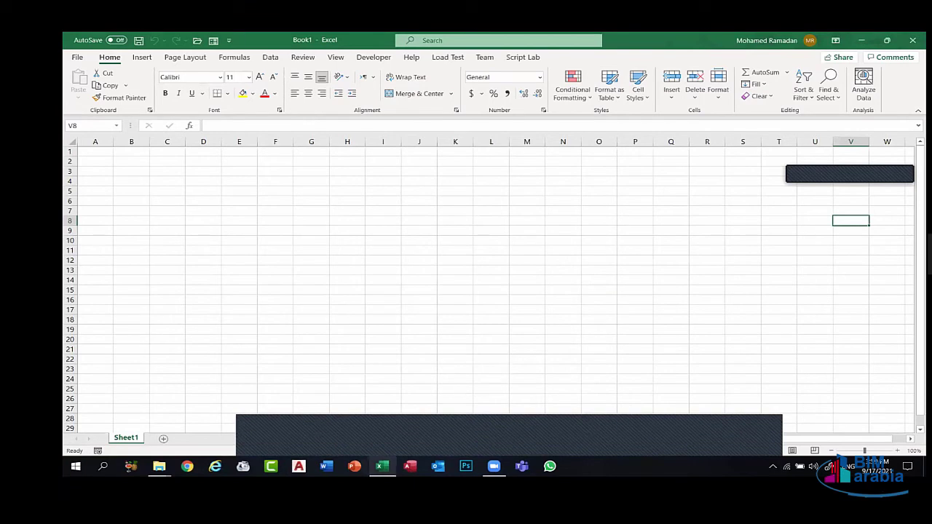
# Open the attendance workbook from recent files, check a few cells, then put it away.
pyautogui.rightClick(382, 466)
pyautogui.click(378, 386)
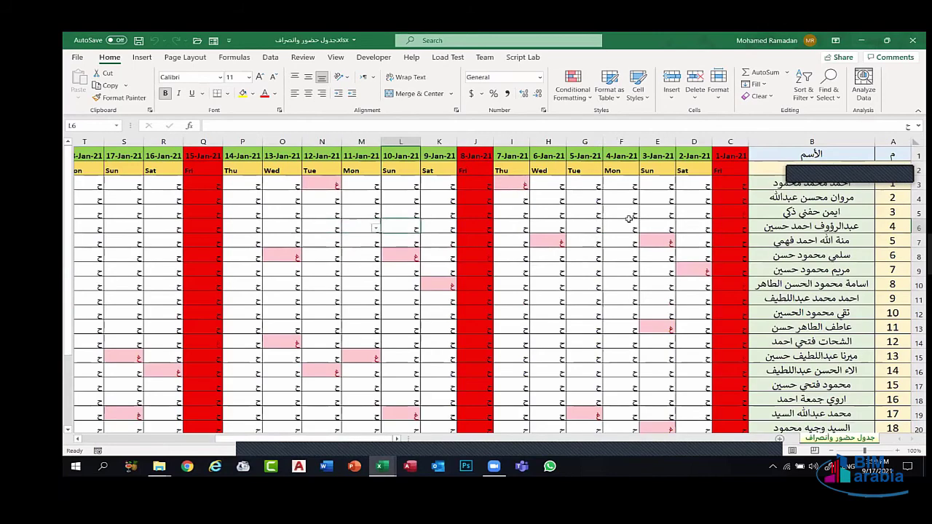
pyautogui.click(625, 230)
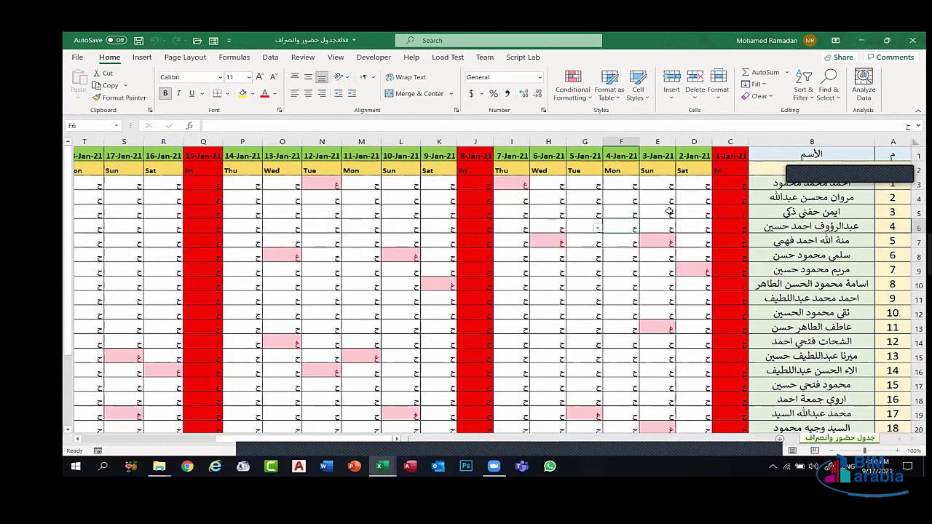
pyautogui.click(611, 339)
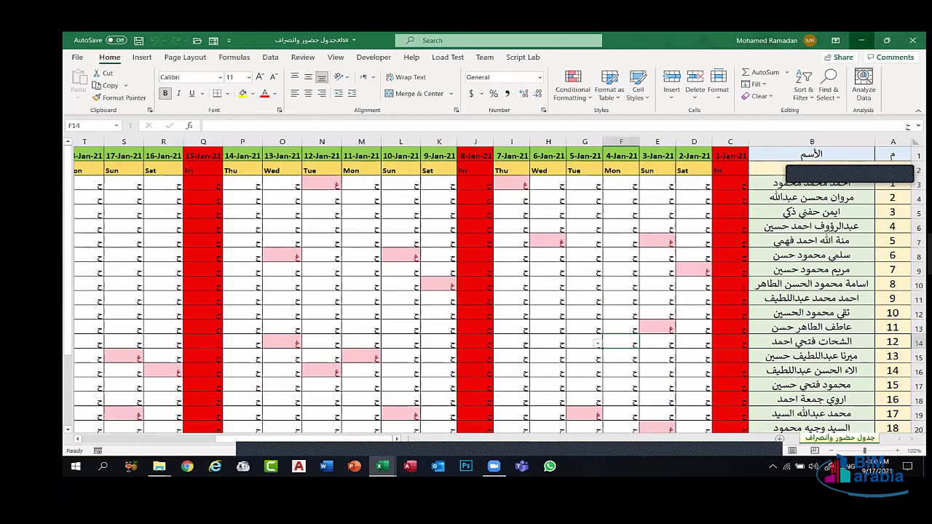
pyautogui.hotkey('ctrl', 'w')
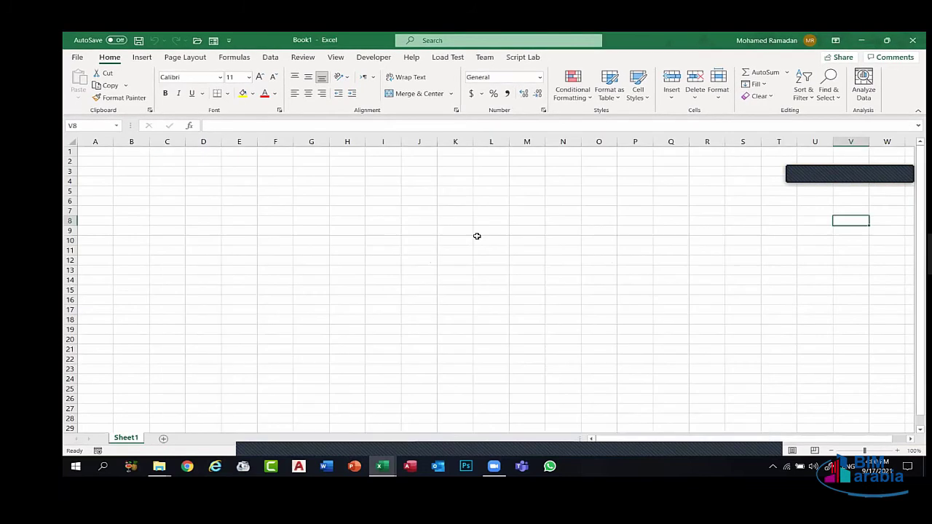
pyautogui.click(491, 201)
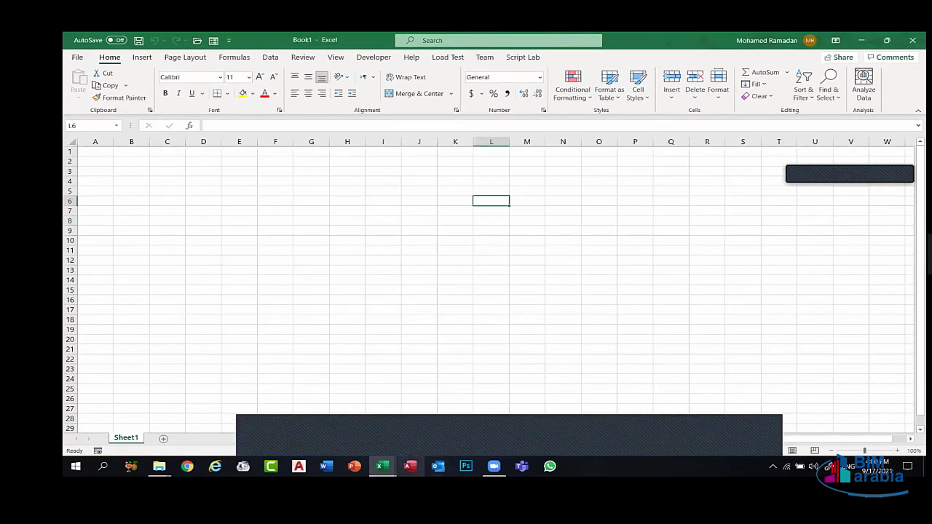
# Open the Consolidate workbook from recent files and select the Apr marks table B6:H17 with headers.
pyautogui.rightClick(382, 466)
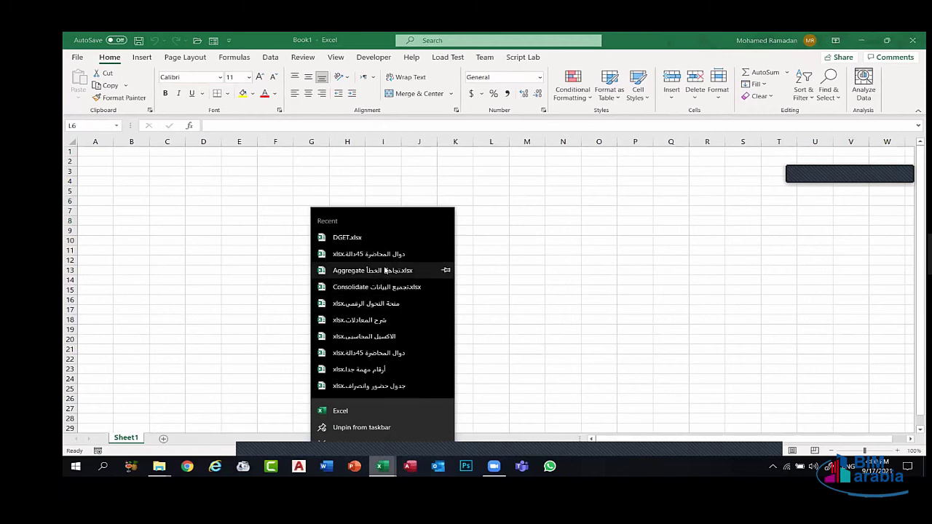
pyautogui.click(673, 313)
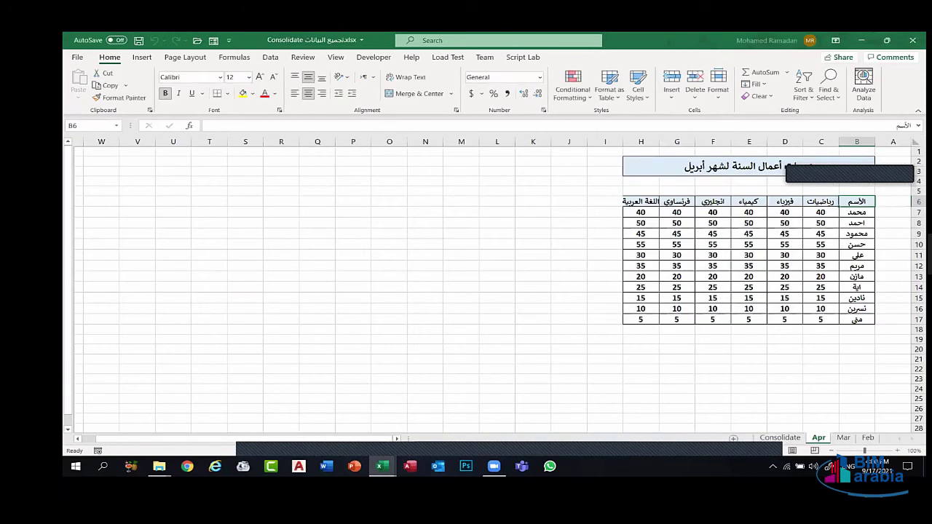
pyautogui.moveTo(754, 269); pyautogui.dragTo(712, 297)
pyautogui.click(518, 277)
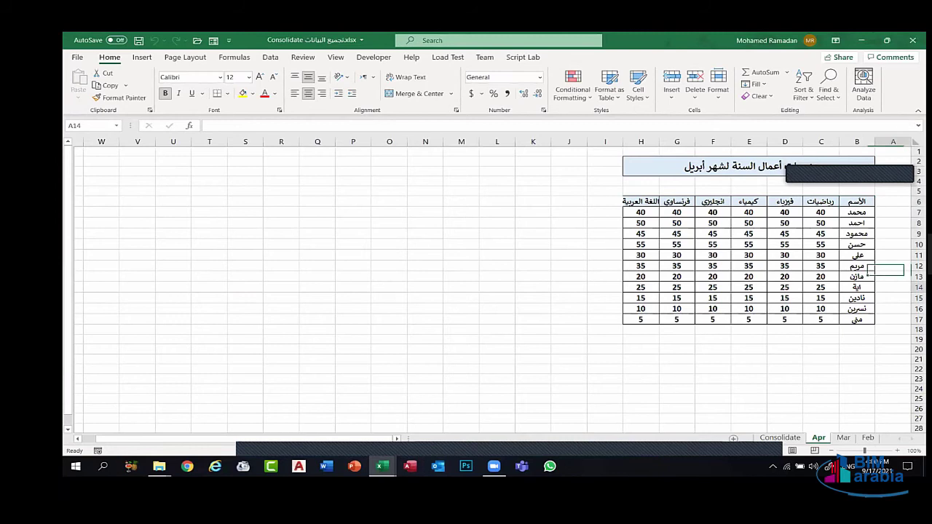
pyautogui.moveTo(856, 201); pyautogui.dragTo(640, 319)
# Create a PivotTable from the marks table on a new worksheet.
pyautogui.click(137, 58)
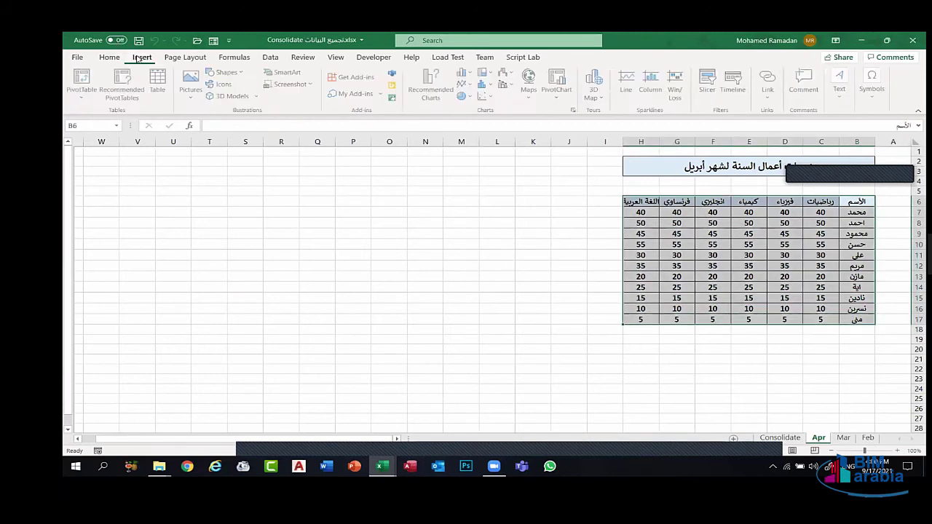
pyautogui.click(83, 78)
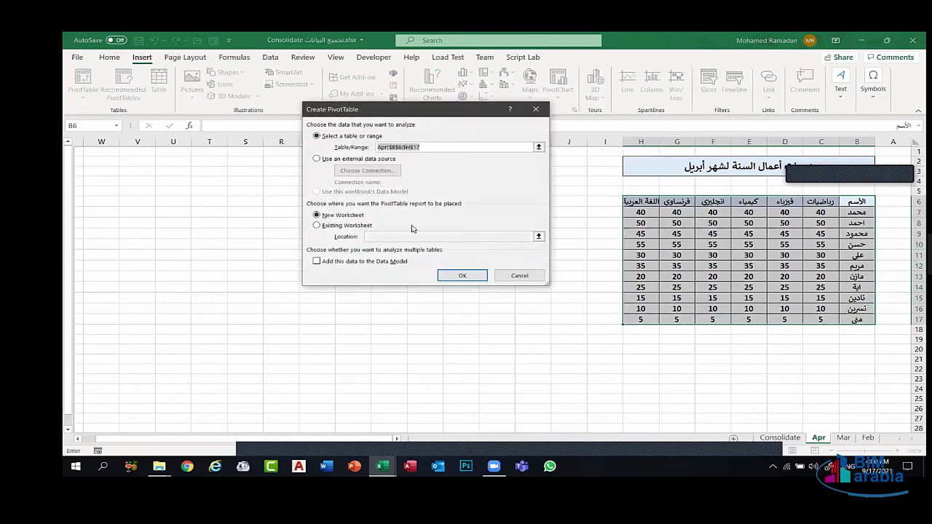
pyautogui.moveTo(386, 110); pyautogui.dragTo(327, 114)
pyautogui.click(404, 275)
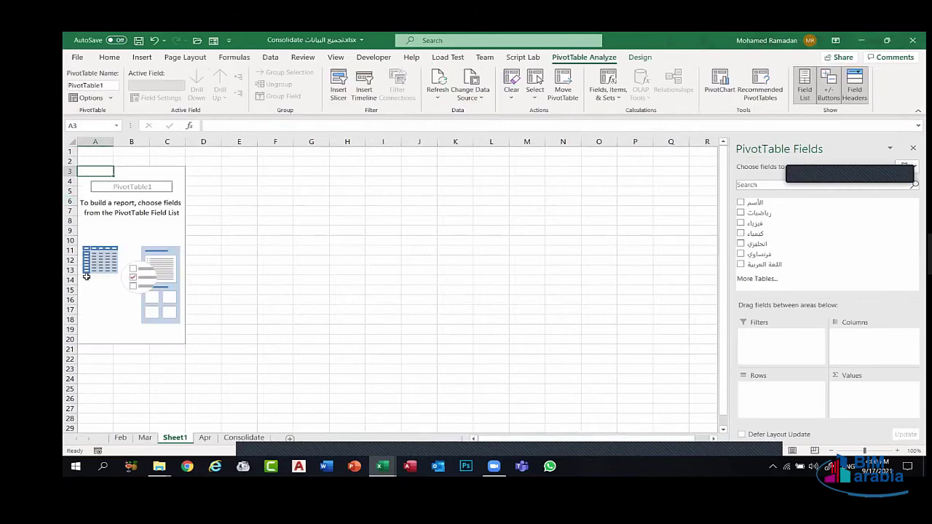
# Add الأسم as rows with sums of رياضيات, اللغة العربية and كيمياء.
pyautogui.click(741, 203)
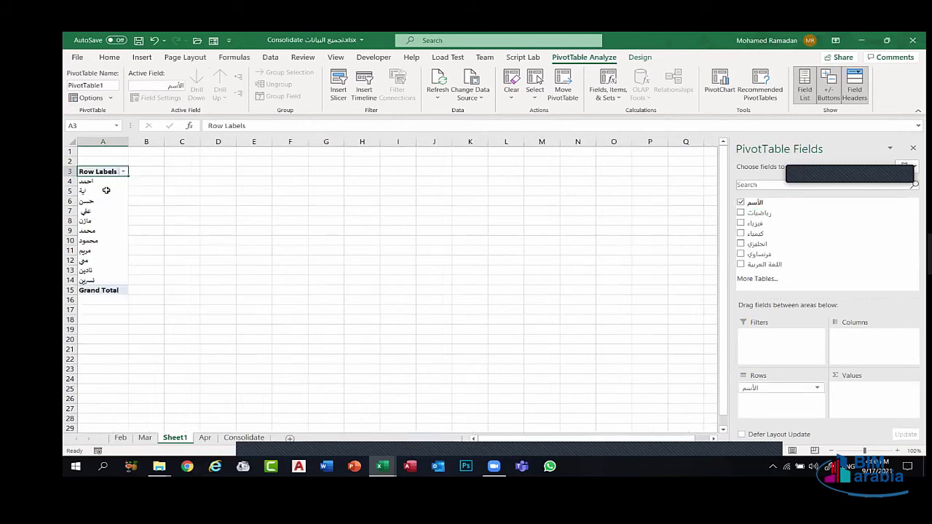
pyautogui.click(741, 214)
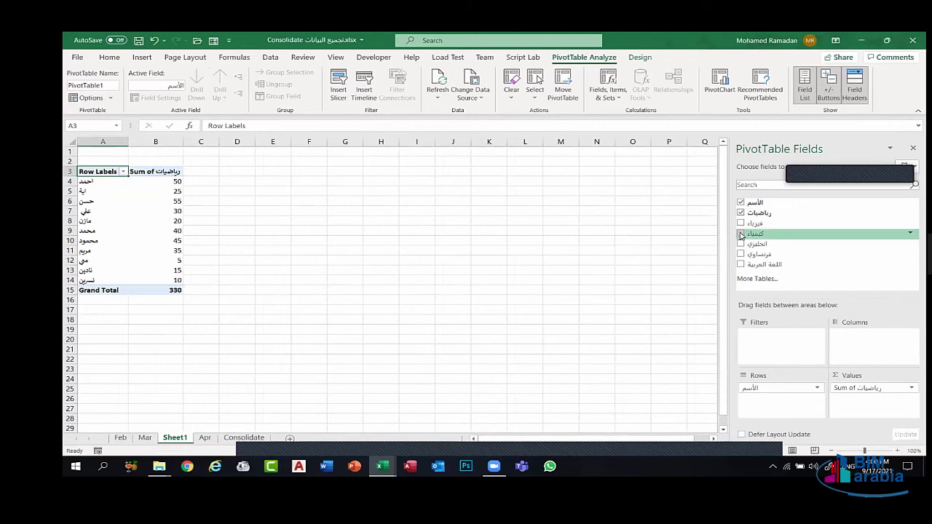
pyautogui.click(740, 265)
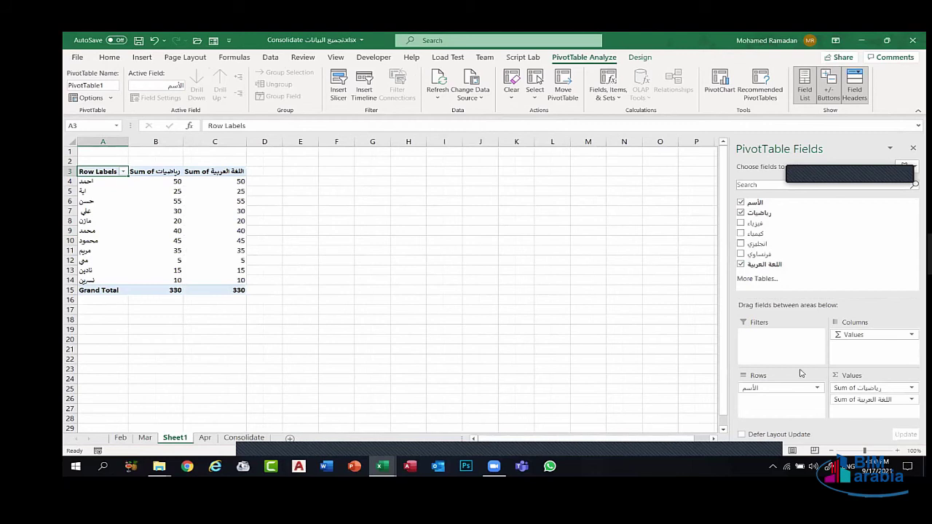
pyautogui.click(742, 255)
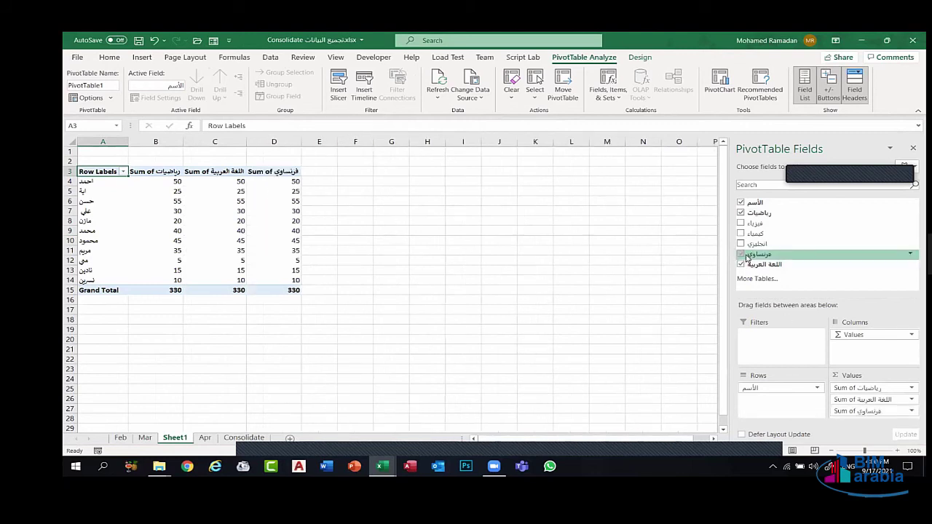
pyautogui.click(745, 256)
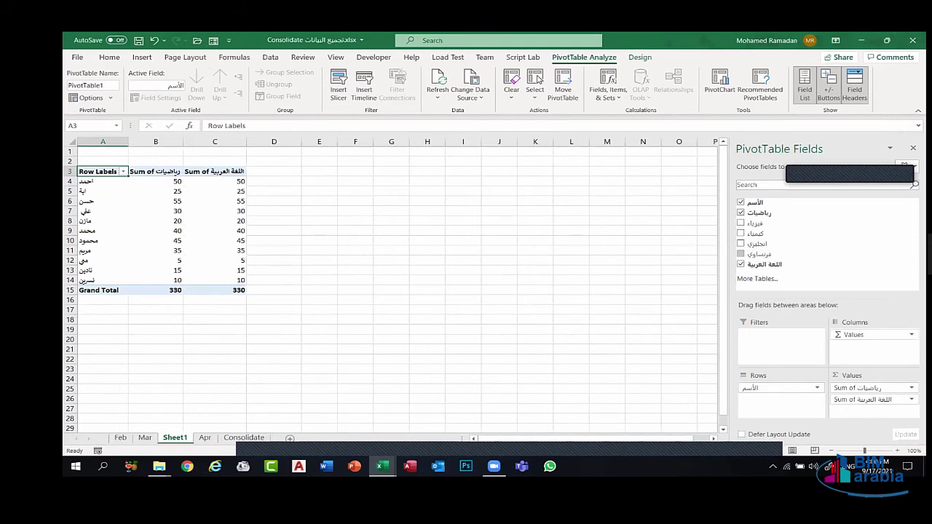
pyautogui.click(911, 334)
pyautogui.click(769, 260)
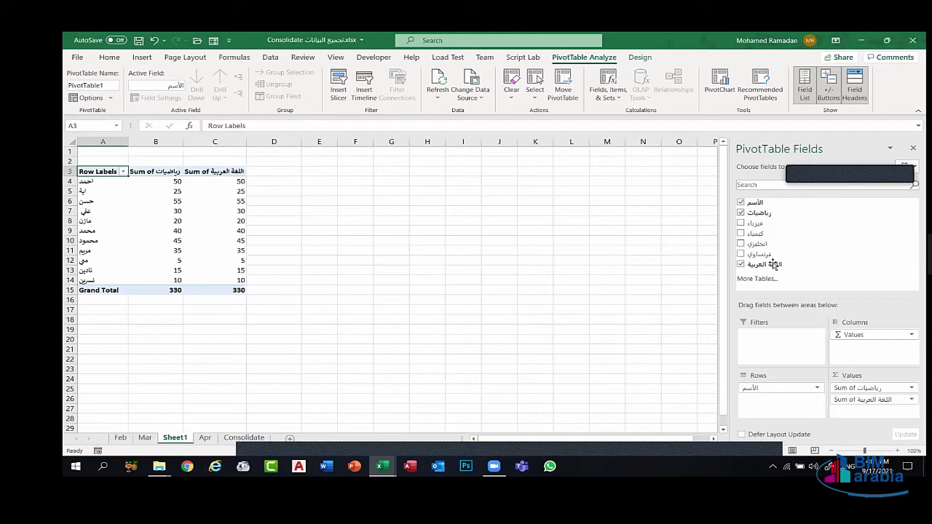
pyautogui.click(741, 234)
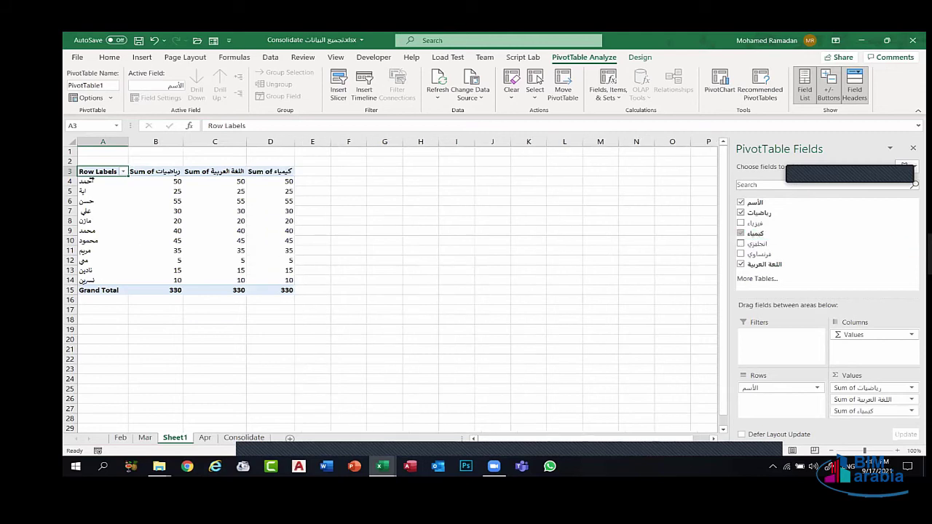
# Filter the name rows to exclude one student.
pyautogui.click(124, 172)
pyautogui.click(92, 335)
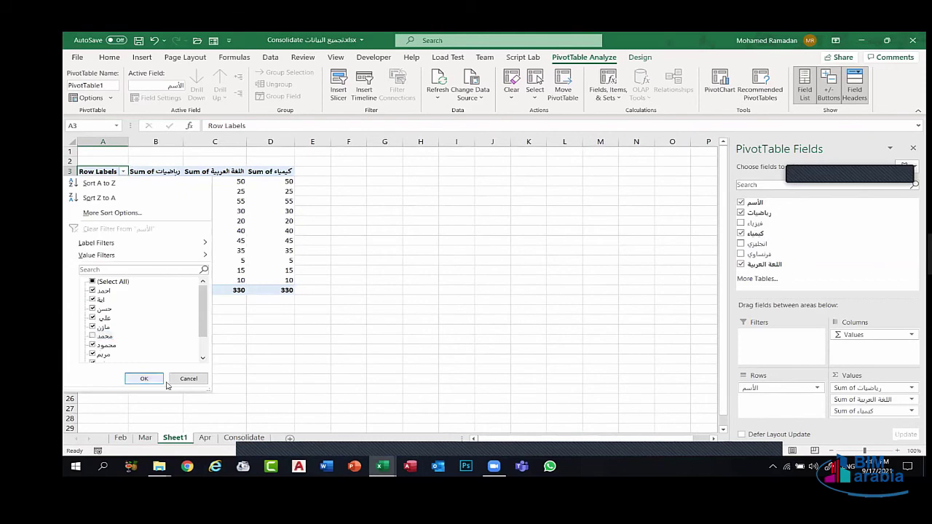
pyautogui.click(145, 378)
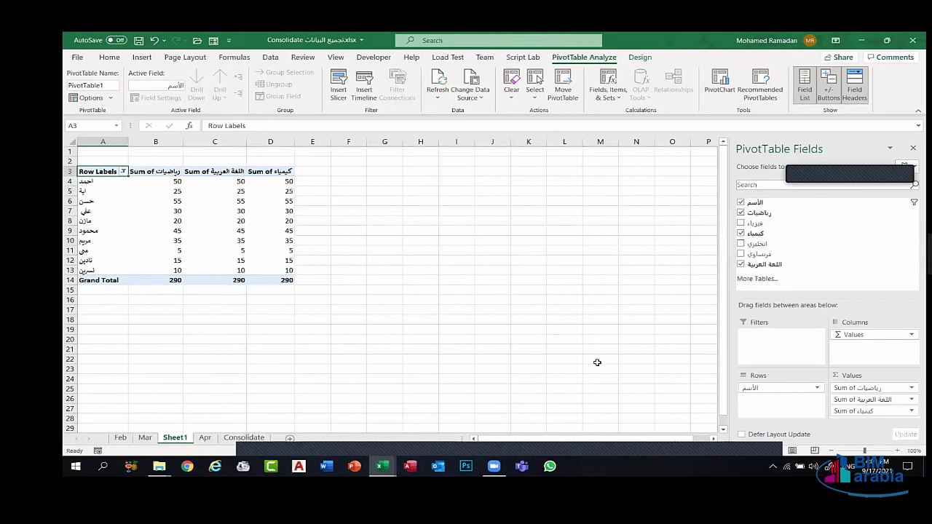
pyautogui.scroll(-1, 544, 342)
pyautogui.scroll(1, 186, 166)
# Start a blank PivotTable with الأسم plus sums of اللغة العربية, فرنساوي, انجليزي, كيمياء, فيزياء, رياضيات.
pyautogui.click(755, 88)
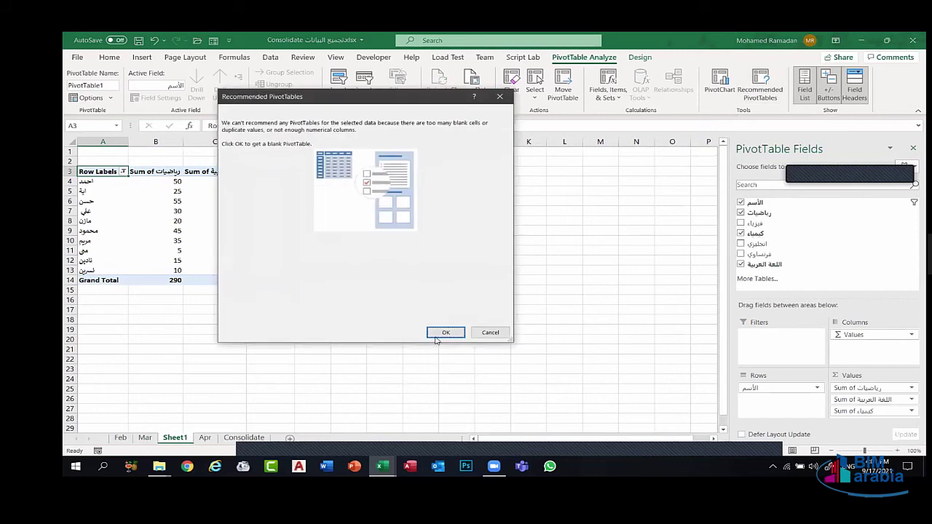
pyautogui.click(443, 333)
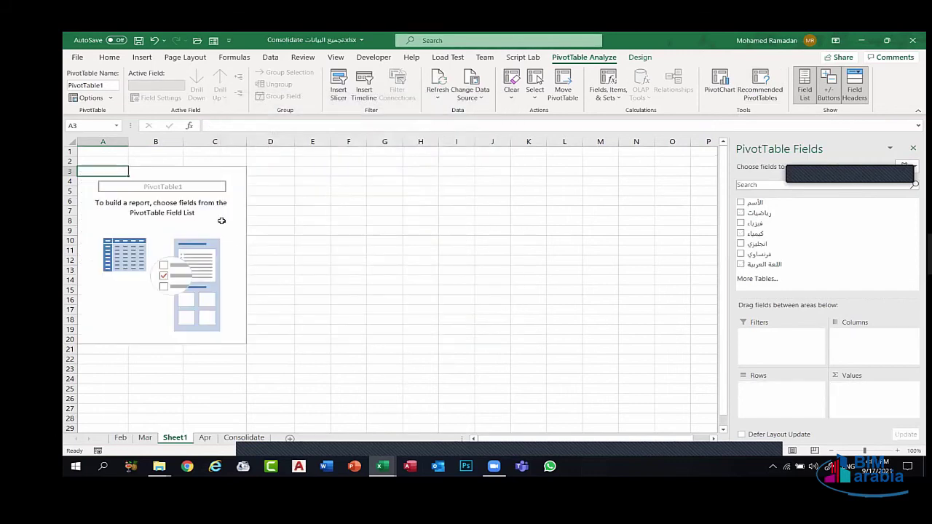
pyautogui.click(741, 264)
pyautogui.click(740, 254)
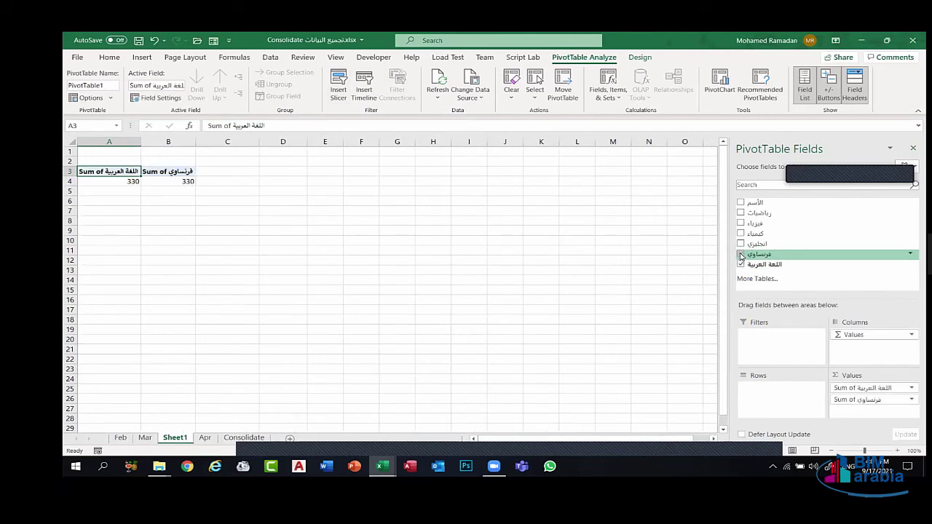
pyautogui.click(741, 244)
pyautogui.click(740, 234)
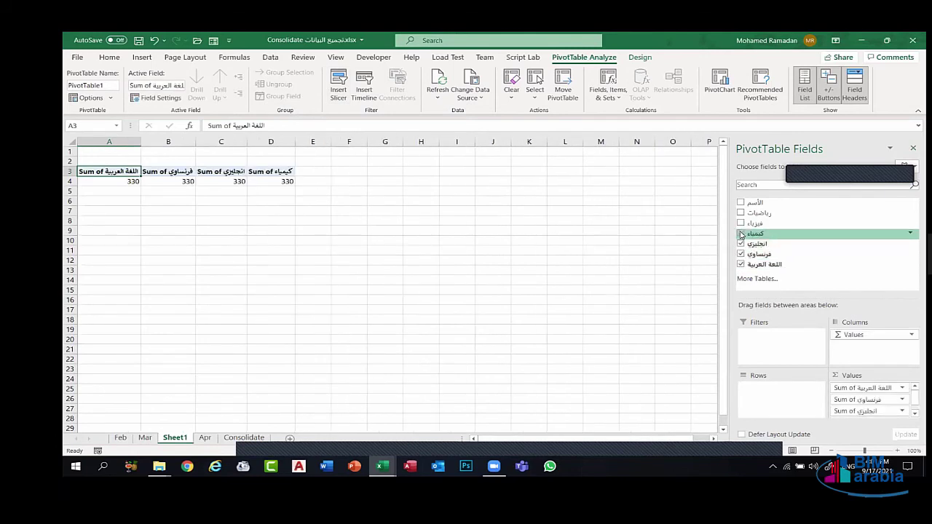
pyautogui.click(741, 224)
pyautogui.click(740, 213)
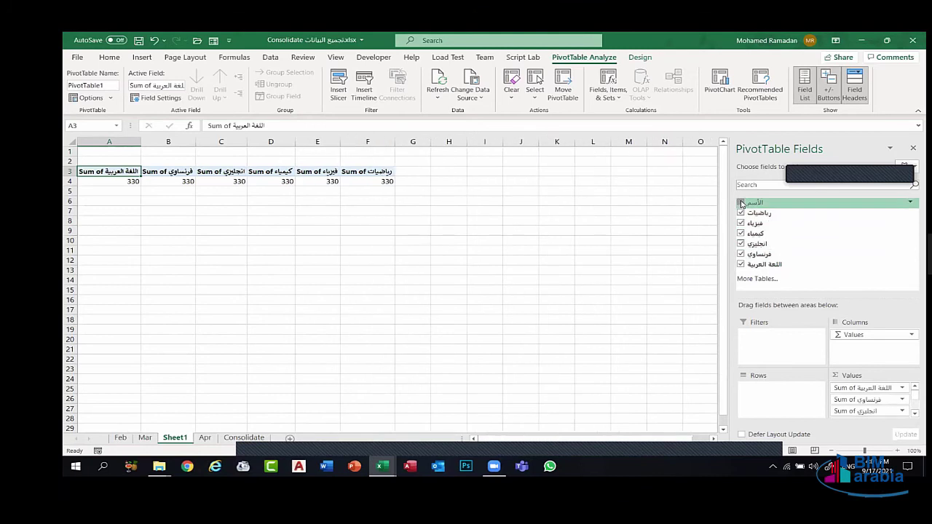
pyautogui.click(741, 203)
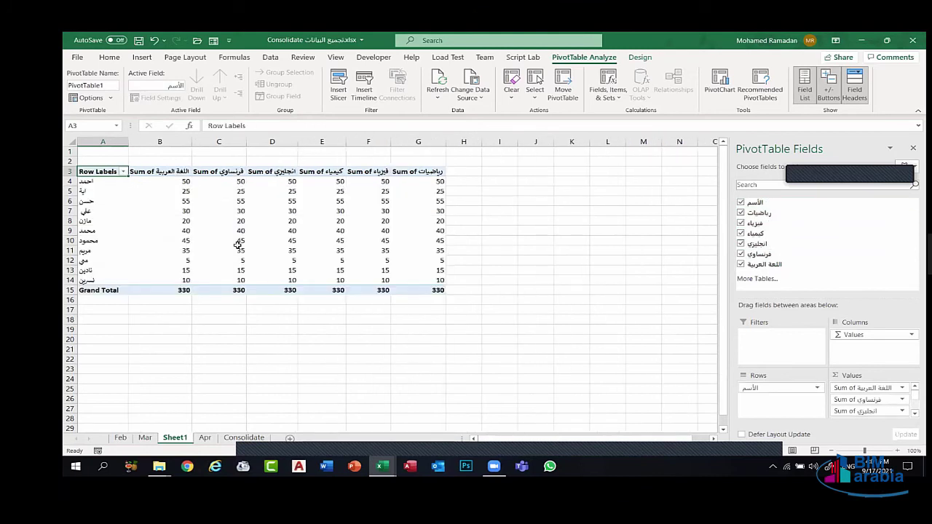
pyautogui.click(142, 59)
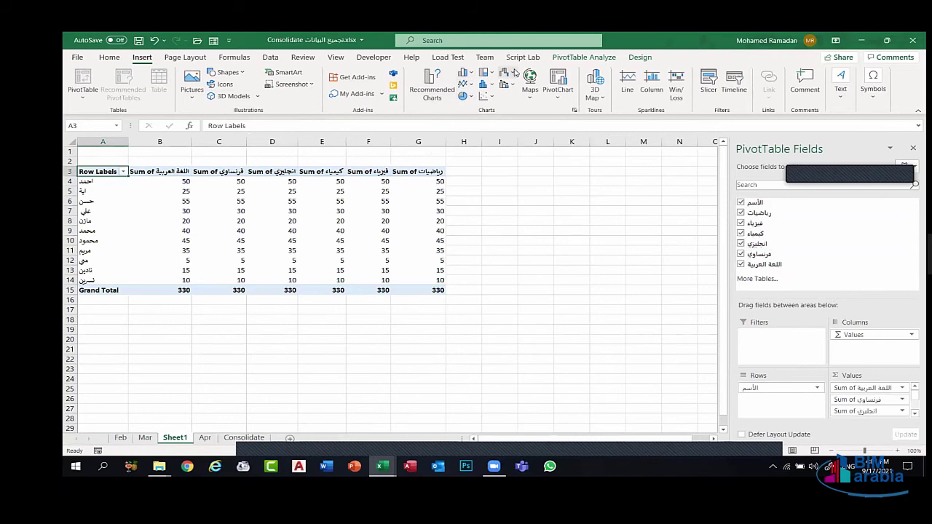
# Insert a clustered-column PivotChart, move it beside the PivotTable, then close the workbook via the save prompt.
pyautogui.click(566, 80)
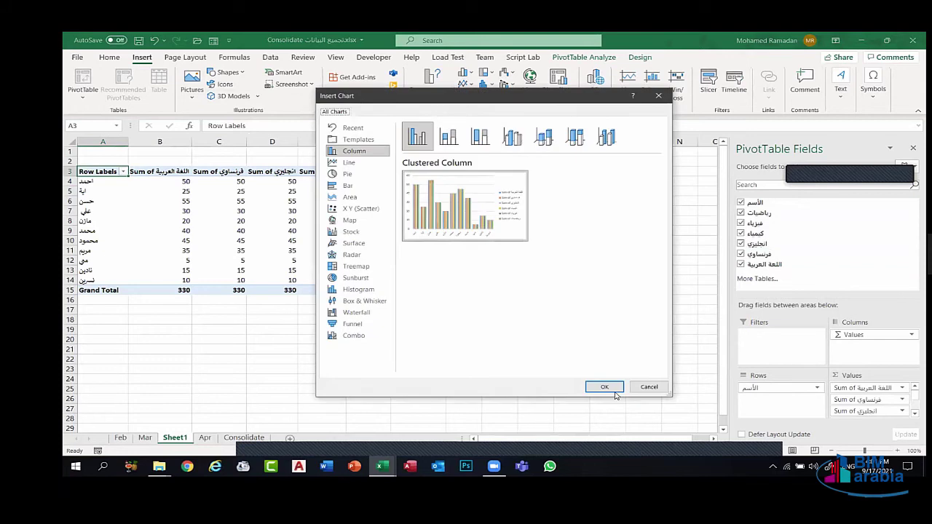
pyautogui.press('Return')
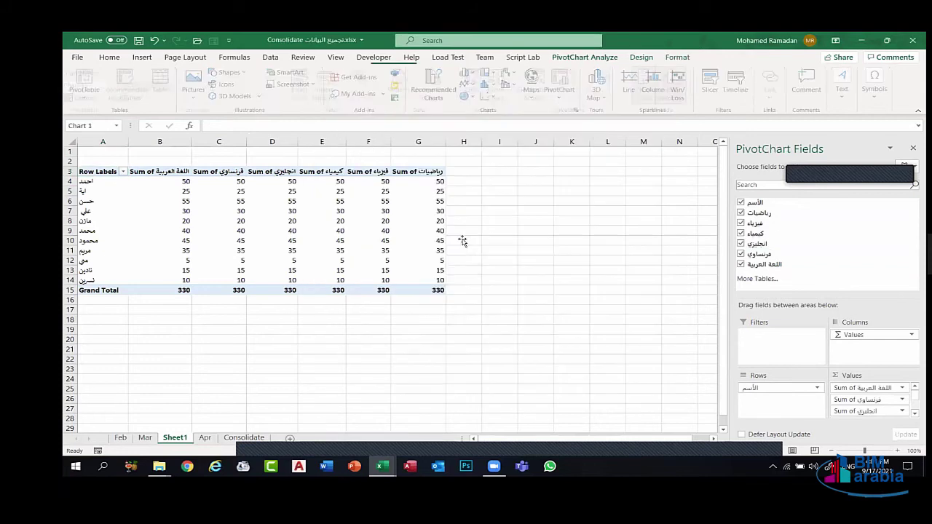
pyautogui.moveTo(460, 246); pyautogui.dragTo(403, 247)
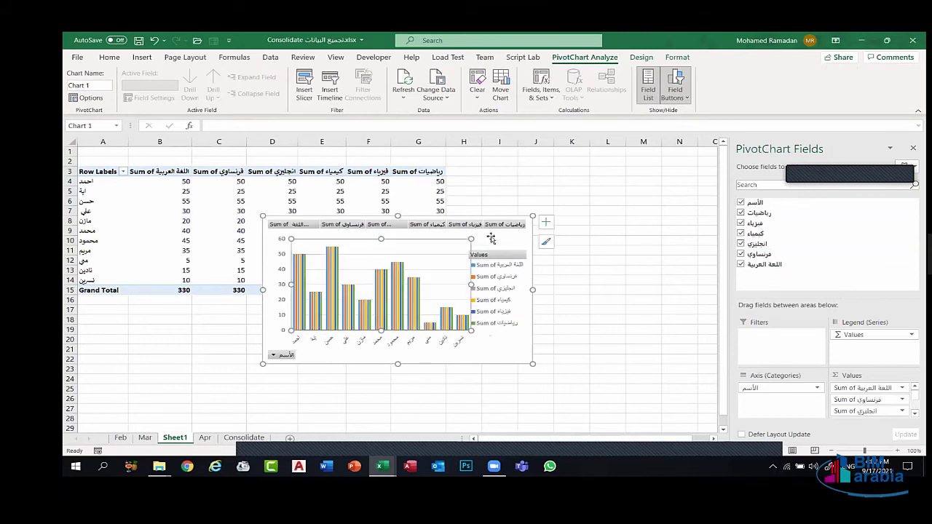
pyautogui.moveTo(506, 234); pyautogui.dragTo(586, 304)
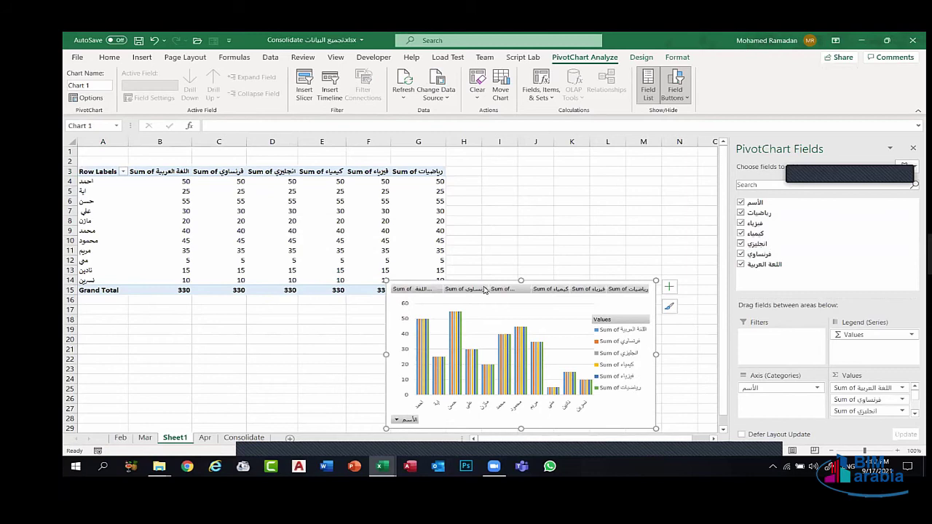
pyautogui.click(913, 40)
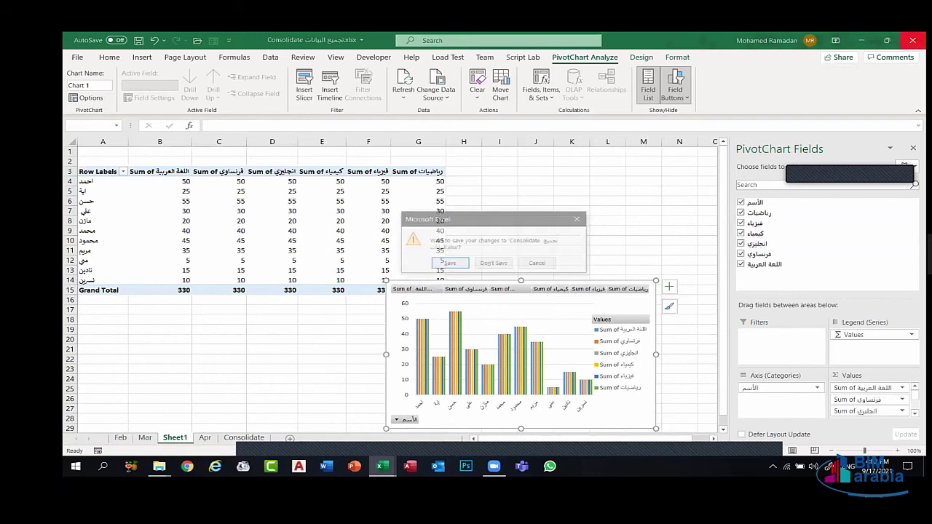
pyautogui.click(499, 270)
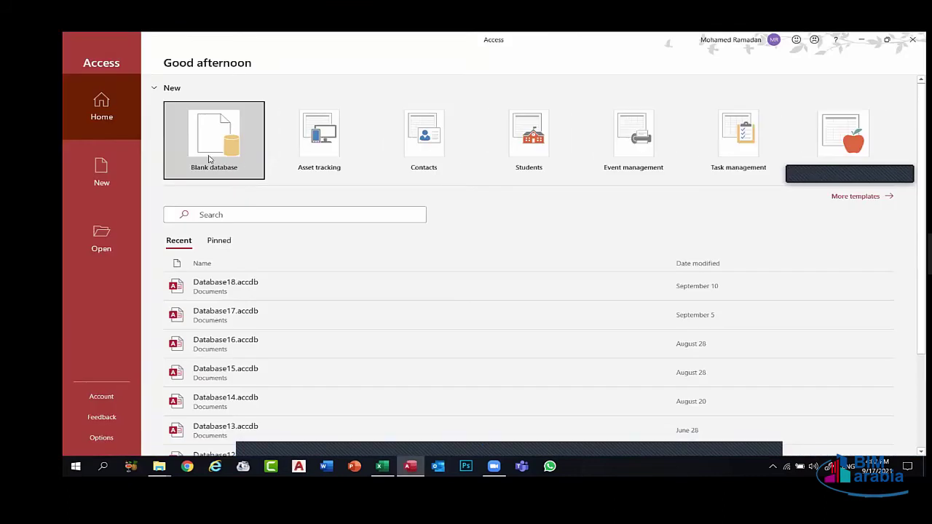
# Create the blank Access database Database19 and select the new record's ID cell.
pyautogui.click(242, 152)
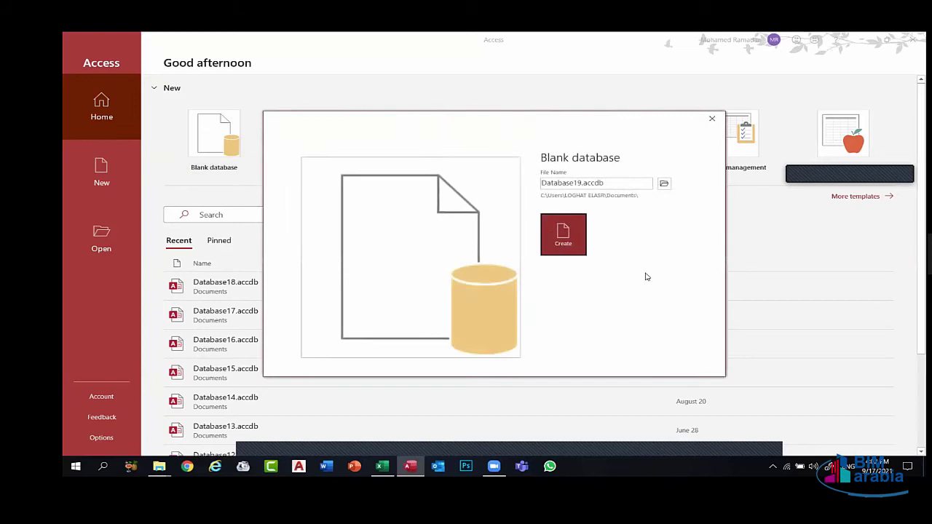
pyautogui.click(562, 231)
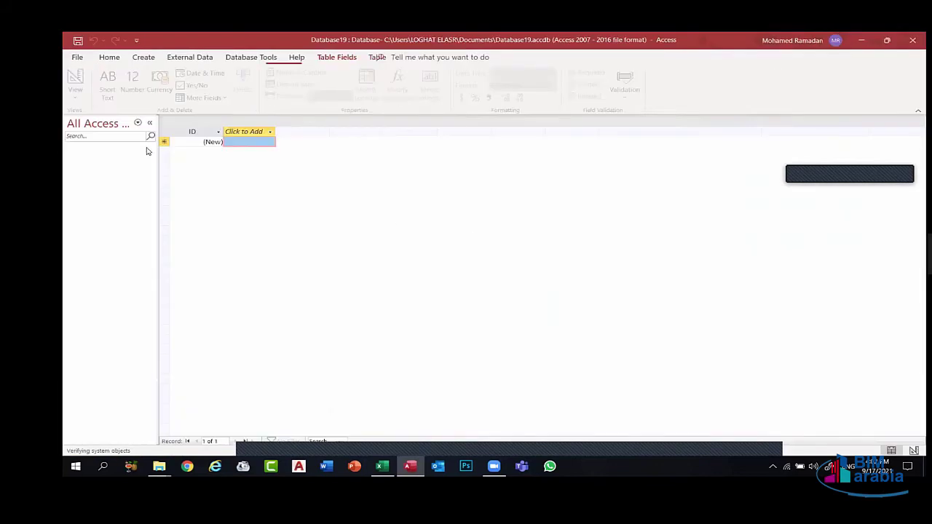
pyautogui.click(214, 142)
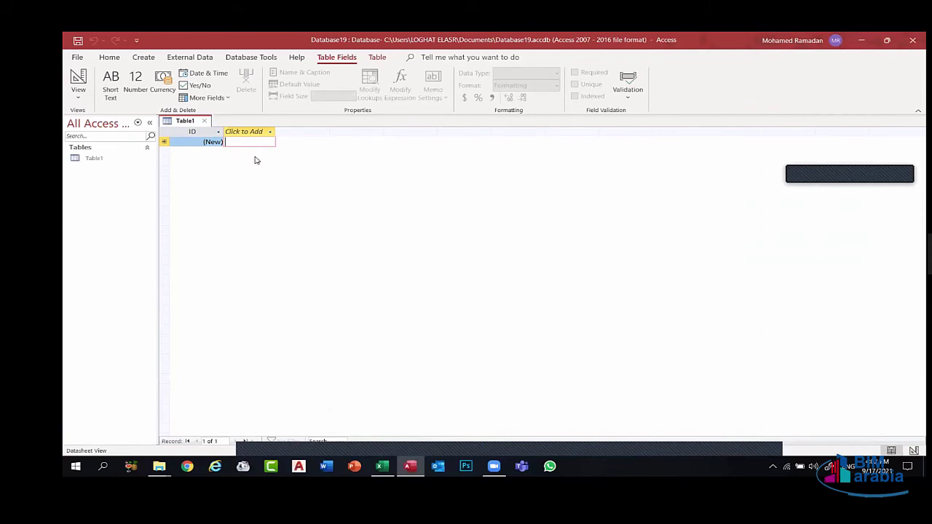
# Switch to Design View saving the table as Table1, and inspect the ID field's data types unchanged.
pyautogui.click(76, 89)
pyautogui.click(102, 141)
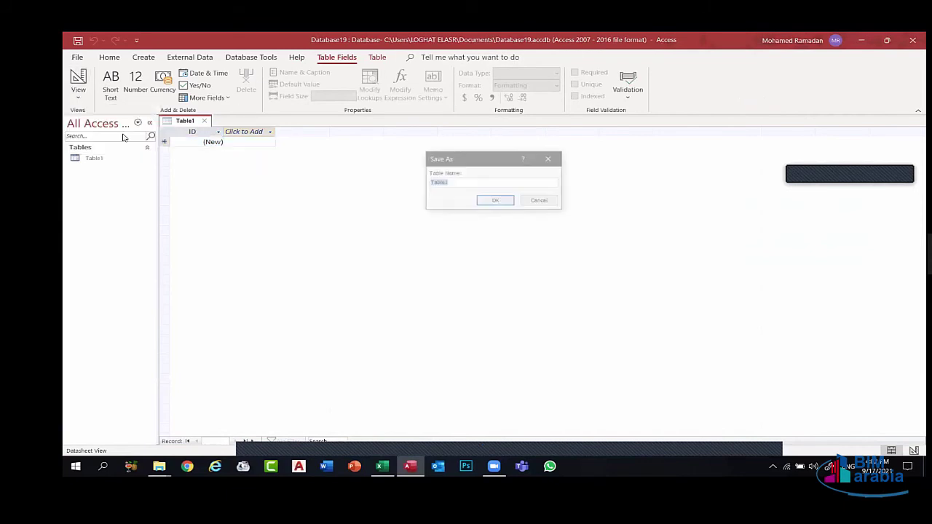
pyautogui.click(494, 200)
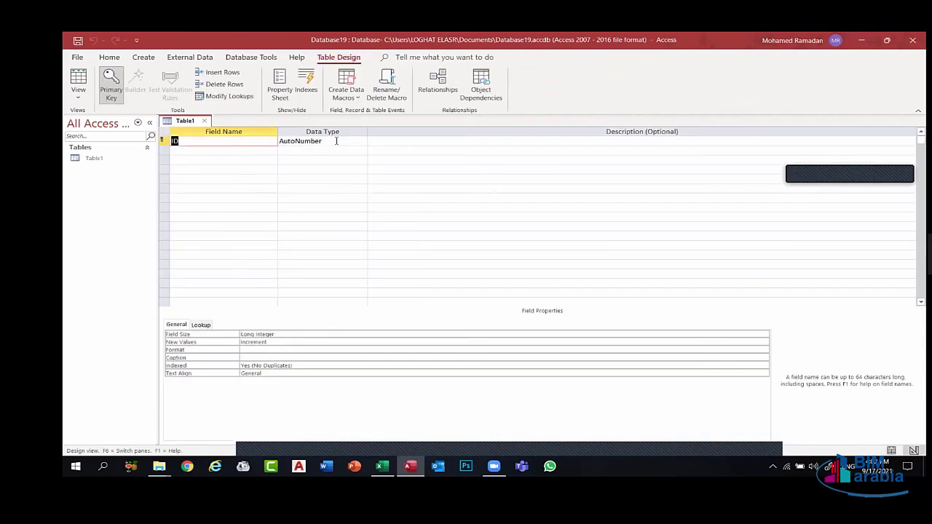
pyautogui.click(343, 141)
pyautogui.click(368, 141)
pyautogui.click(363, 141)
pyautogui.click(362, 141)
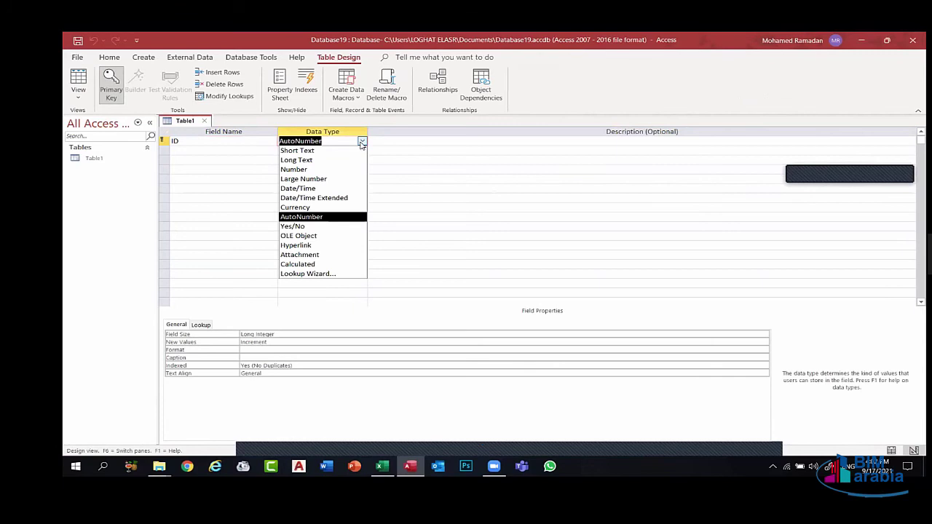
pyautogui.press('Down')
pyautogui.press('Down')
pyautogui.press('Escape')
pyautogui.click(263, 141)
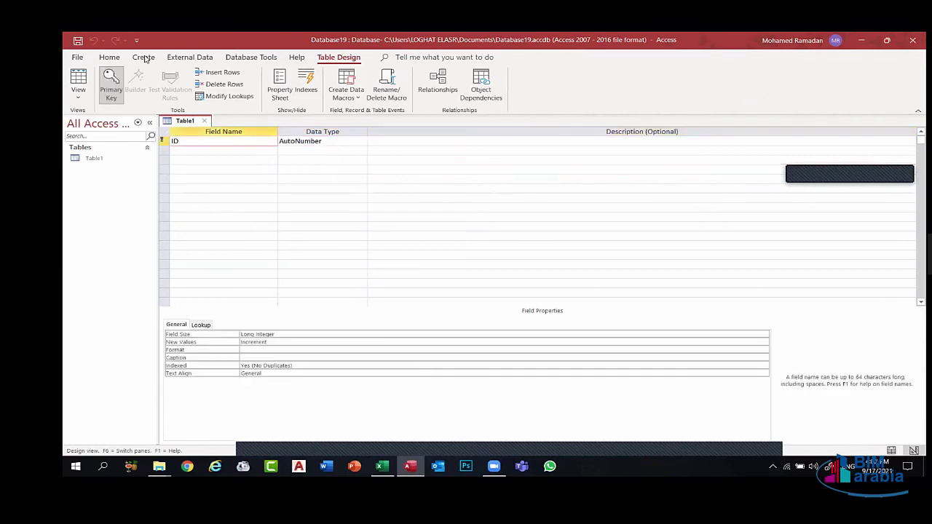
# Browse the Create, Database Tools, External Data and Home commands.
pyautogui.click(144, 57)
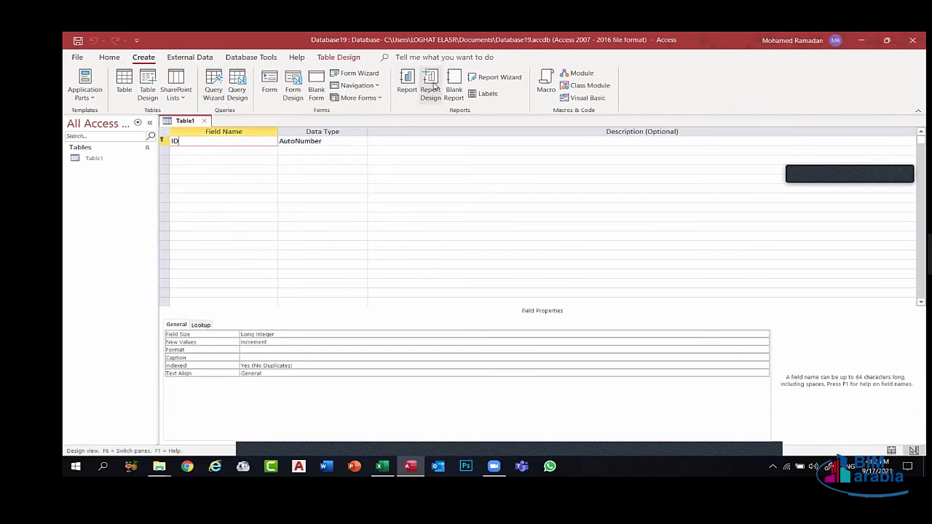
pyautogui.click(248, 57)
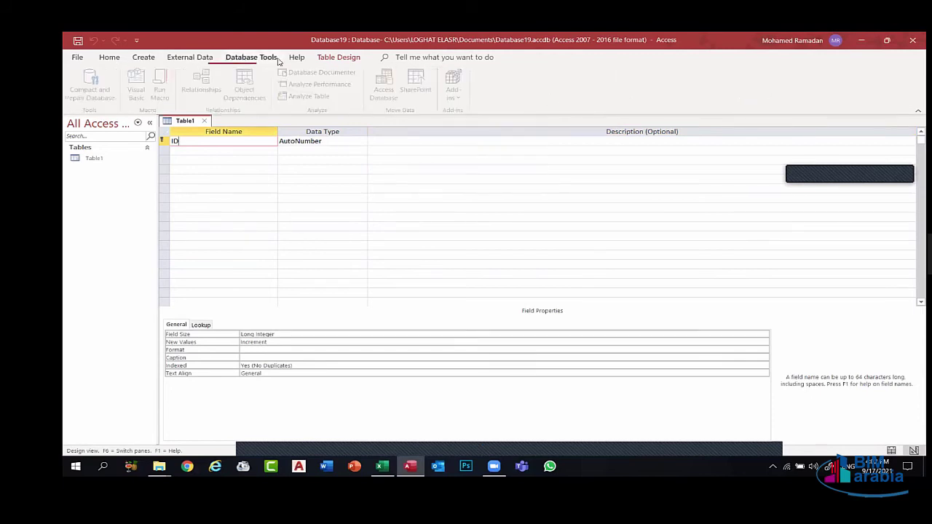
pyautogui.click(191, 56)
pyautogui.click(143, 57)
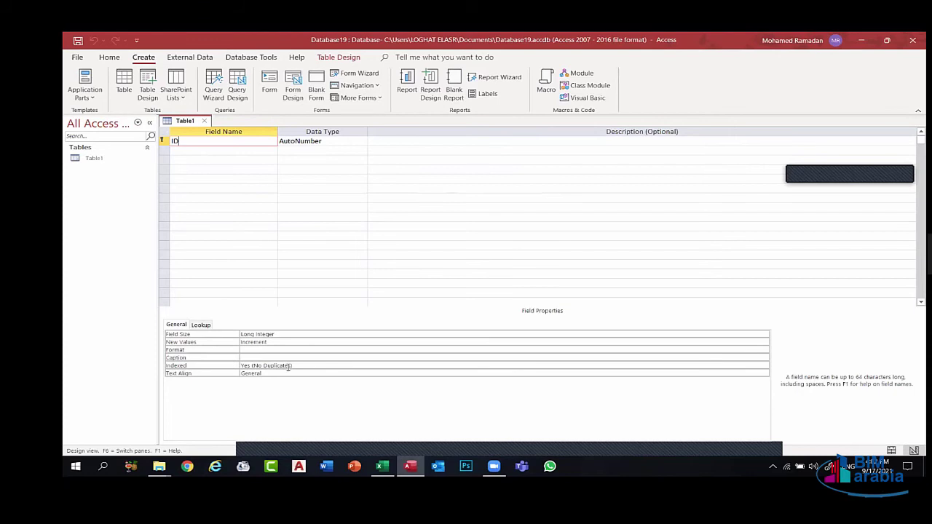
pyautogui.scroll(-1, 300, 93)
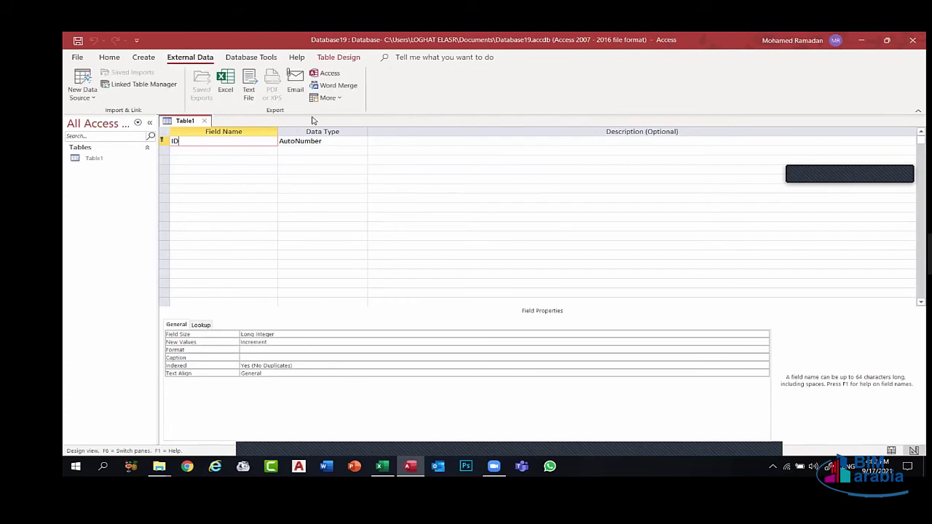
pyautogui.click(134, 63)
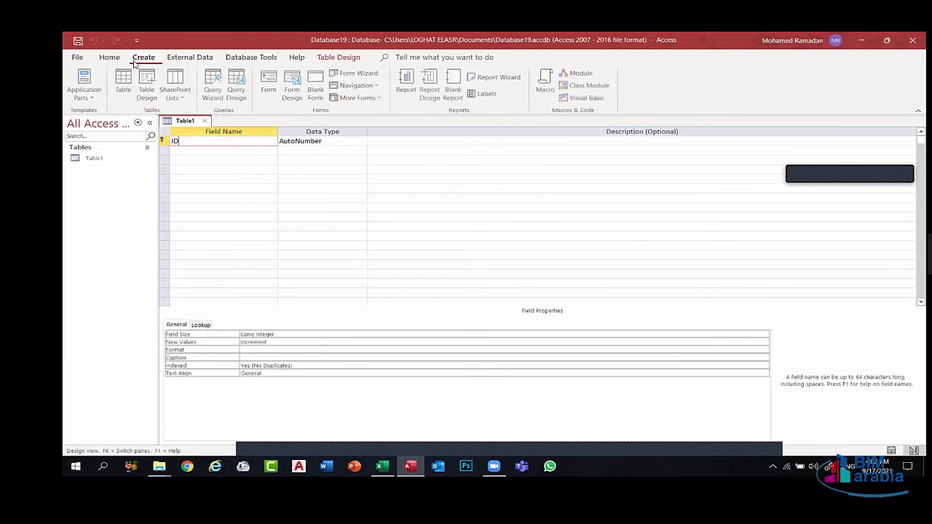
pyautogui.click(111, 58)
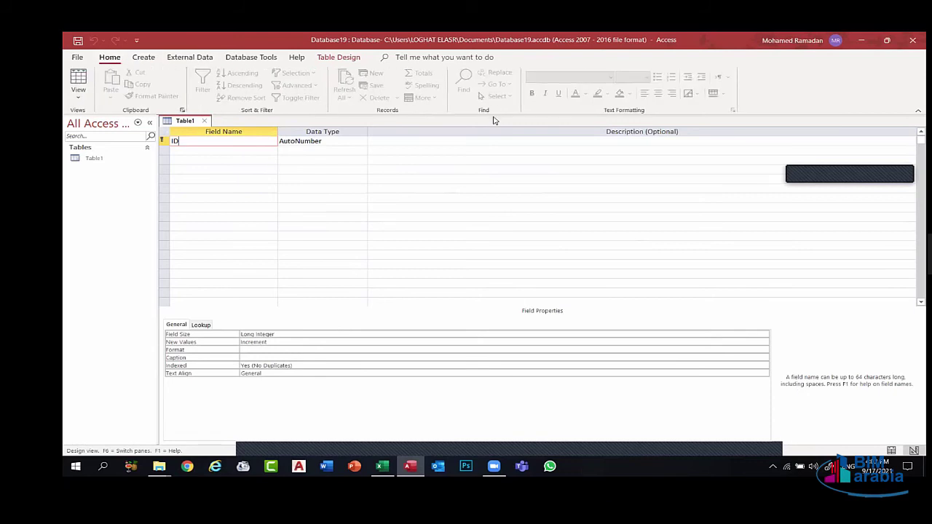
pyautogui.click(477, 216)
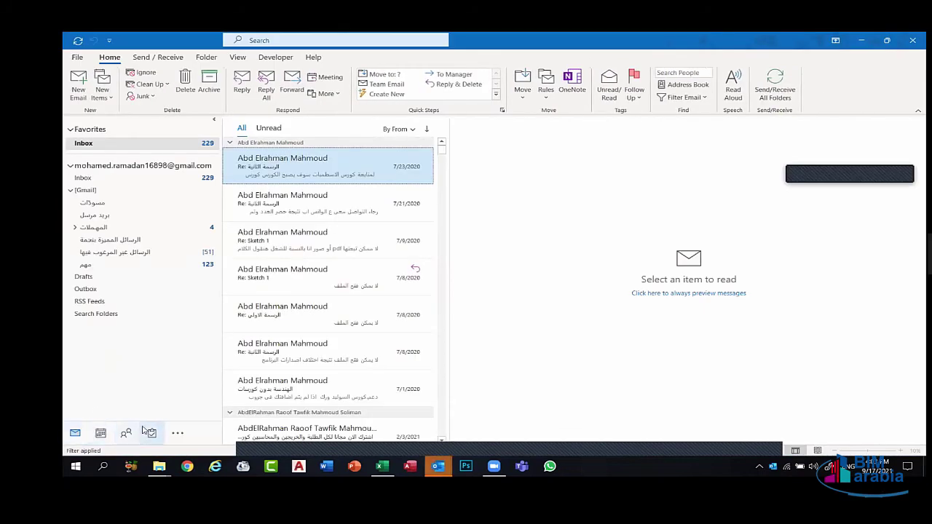
# Look over Outlook's Send / Receive and Folder commands.
pyautogui.click(157, 56)
pyautogui.click(206, 57)
pyautogui.scroll(-1, 129, 93)
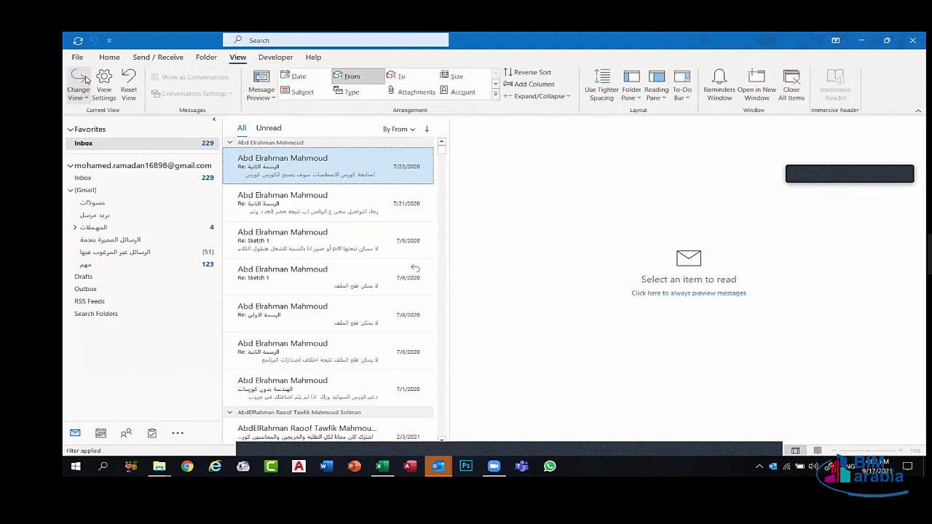
pyautogui.scroll(3, 90, 87)
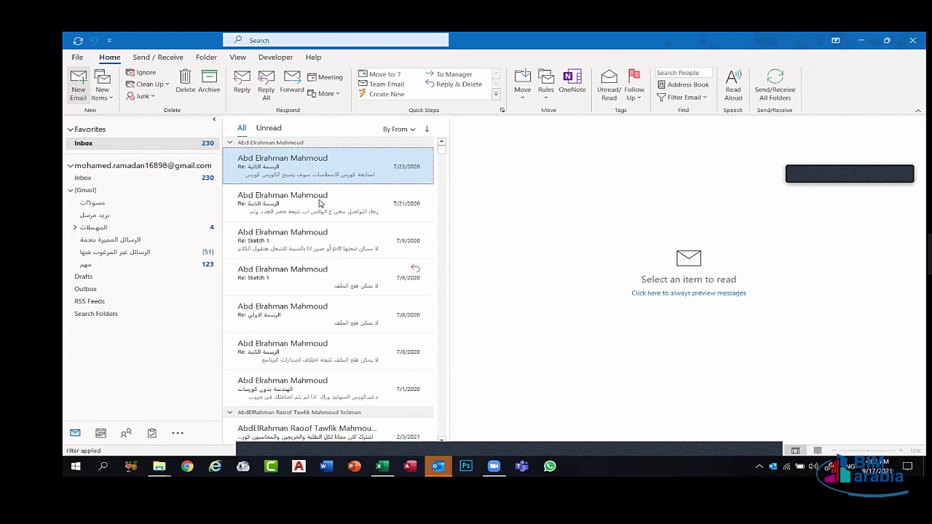
# Start a new e-mail, dismiss the overdue Lecture 1 reminder, discard the message and close Outlook.
pyautogui.hotkey('ctrl', 'n')
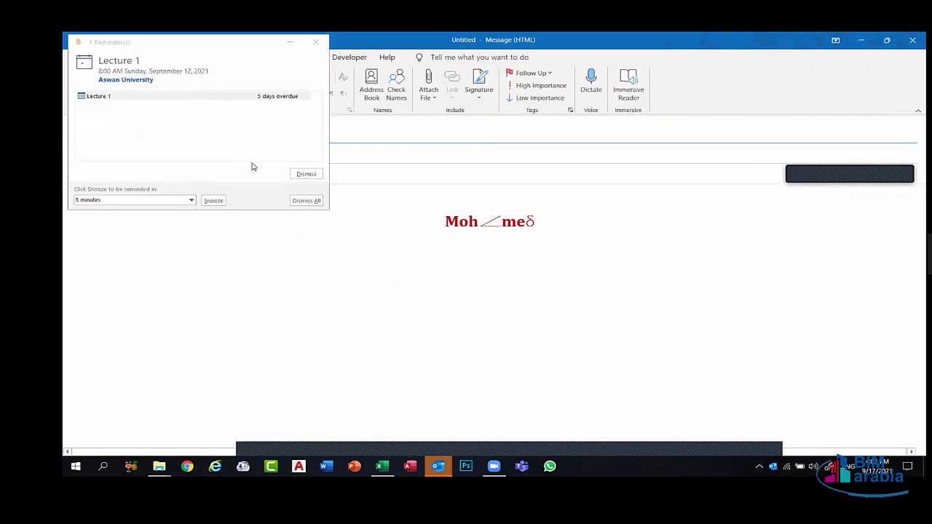
pyautogui.click(315, 42)
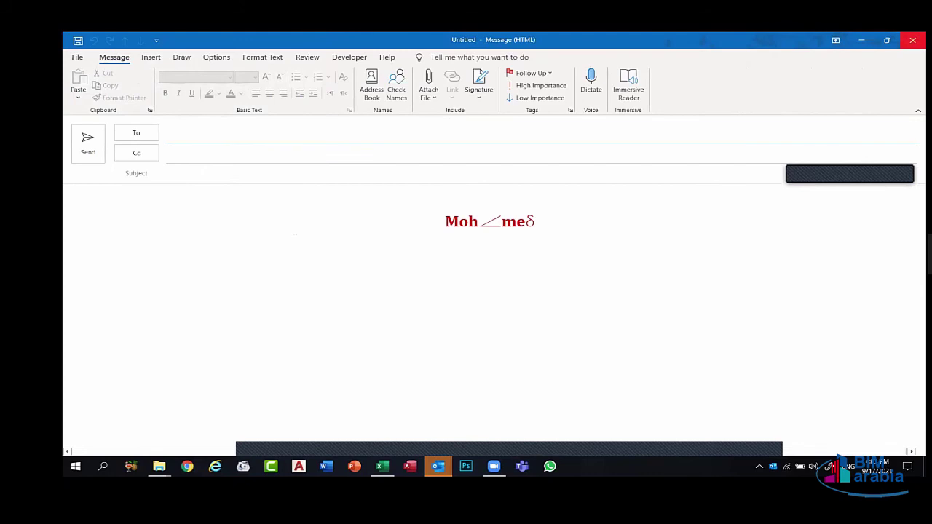
pyautogui.click(913, 41)
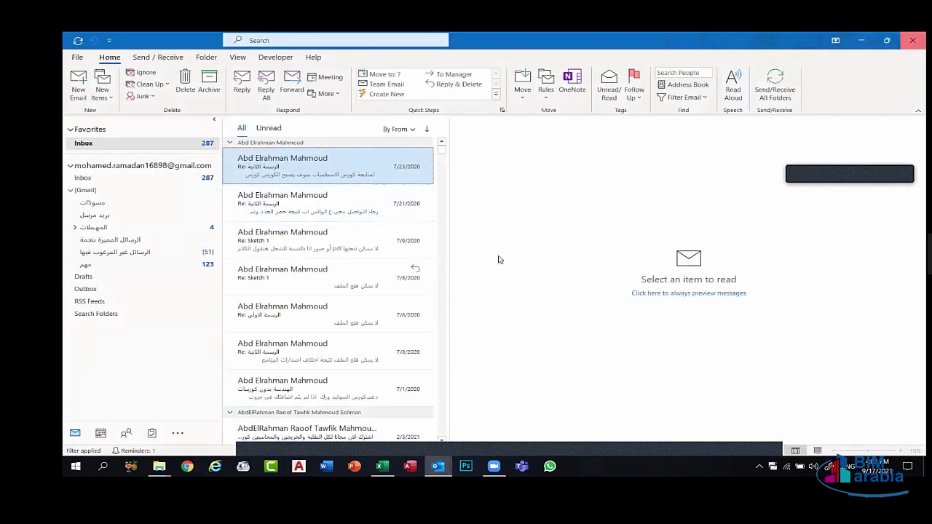
pyautogui.hotkey('alt', 'F4')
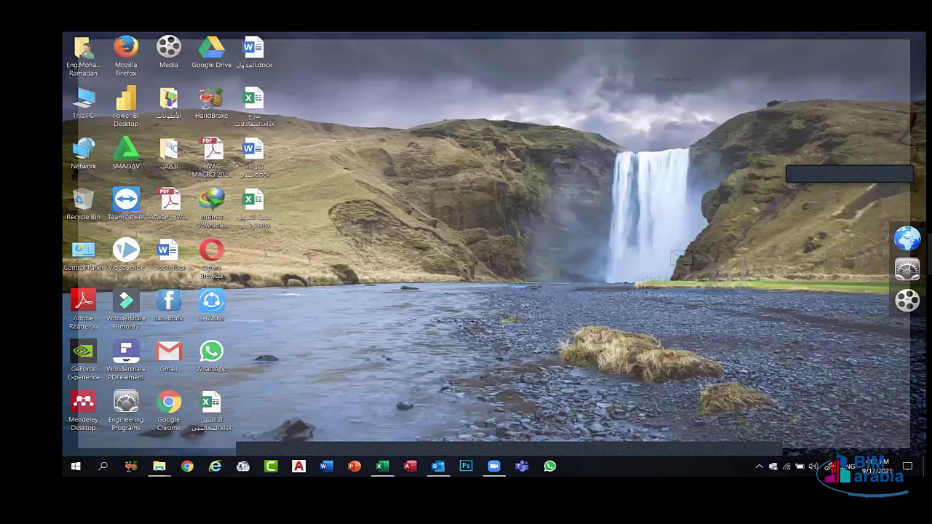
pyautogui.click(382, 466)
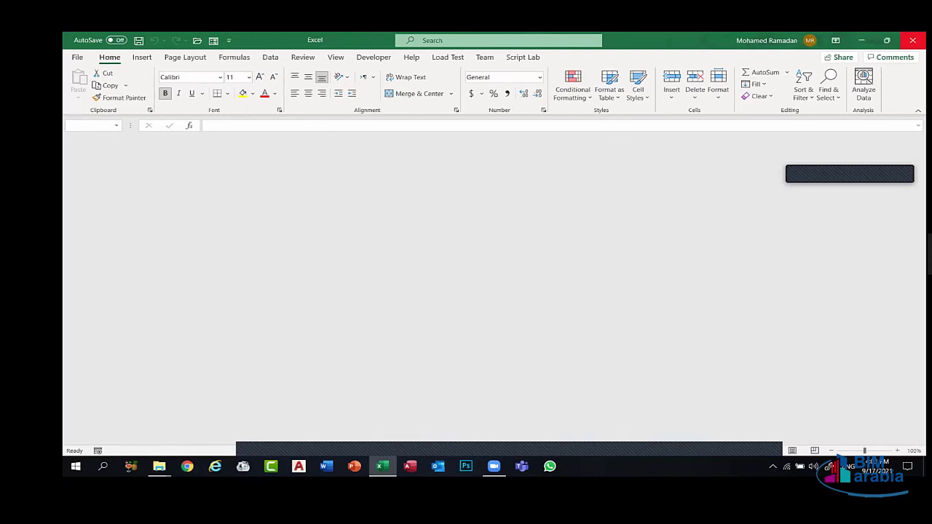
pyautogui.press('super+d')
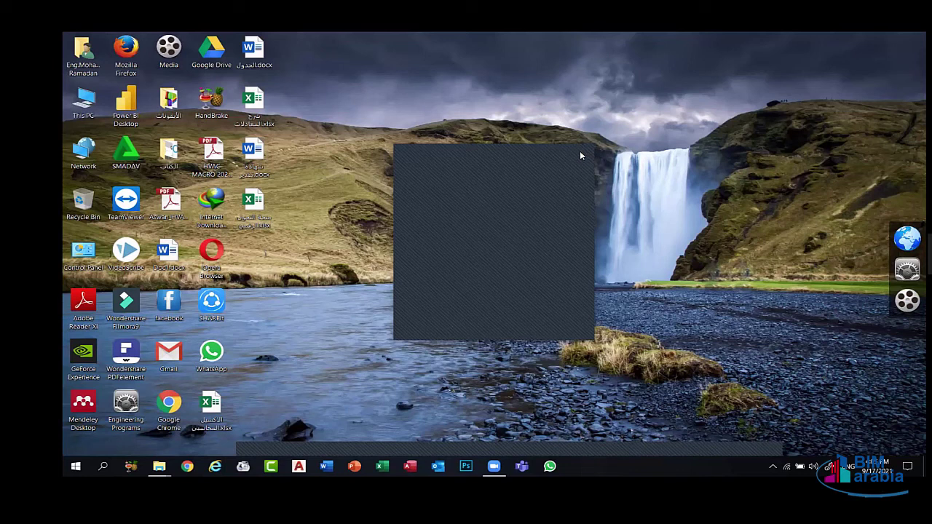
pyautogui.click(580, 155)
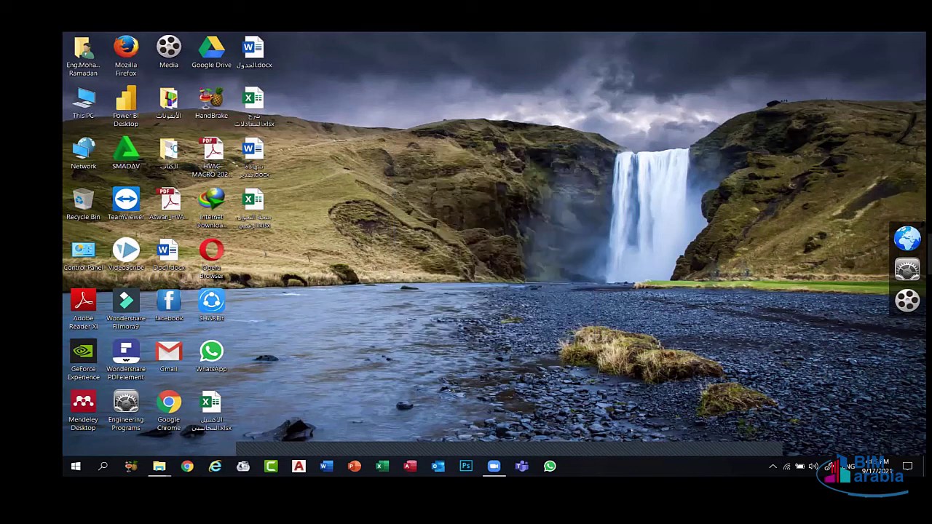